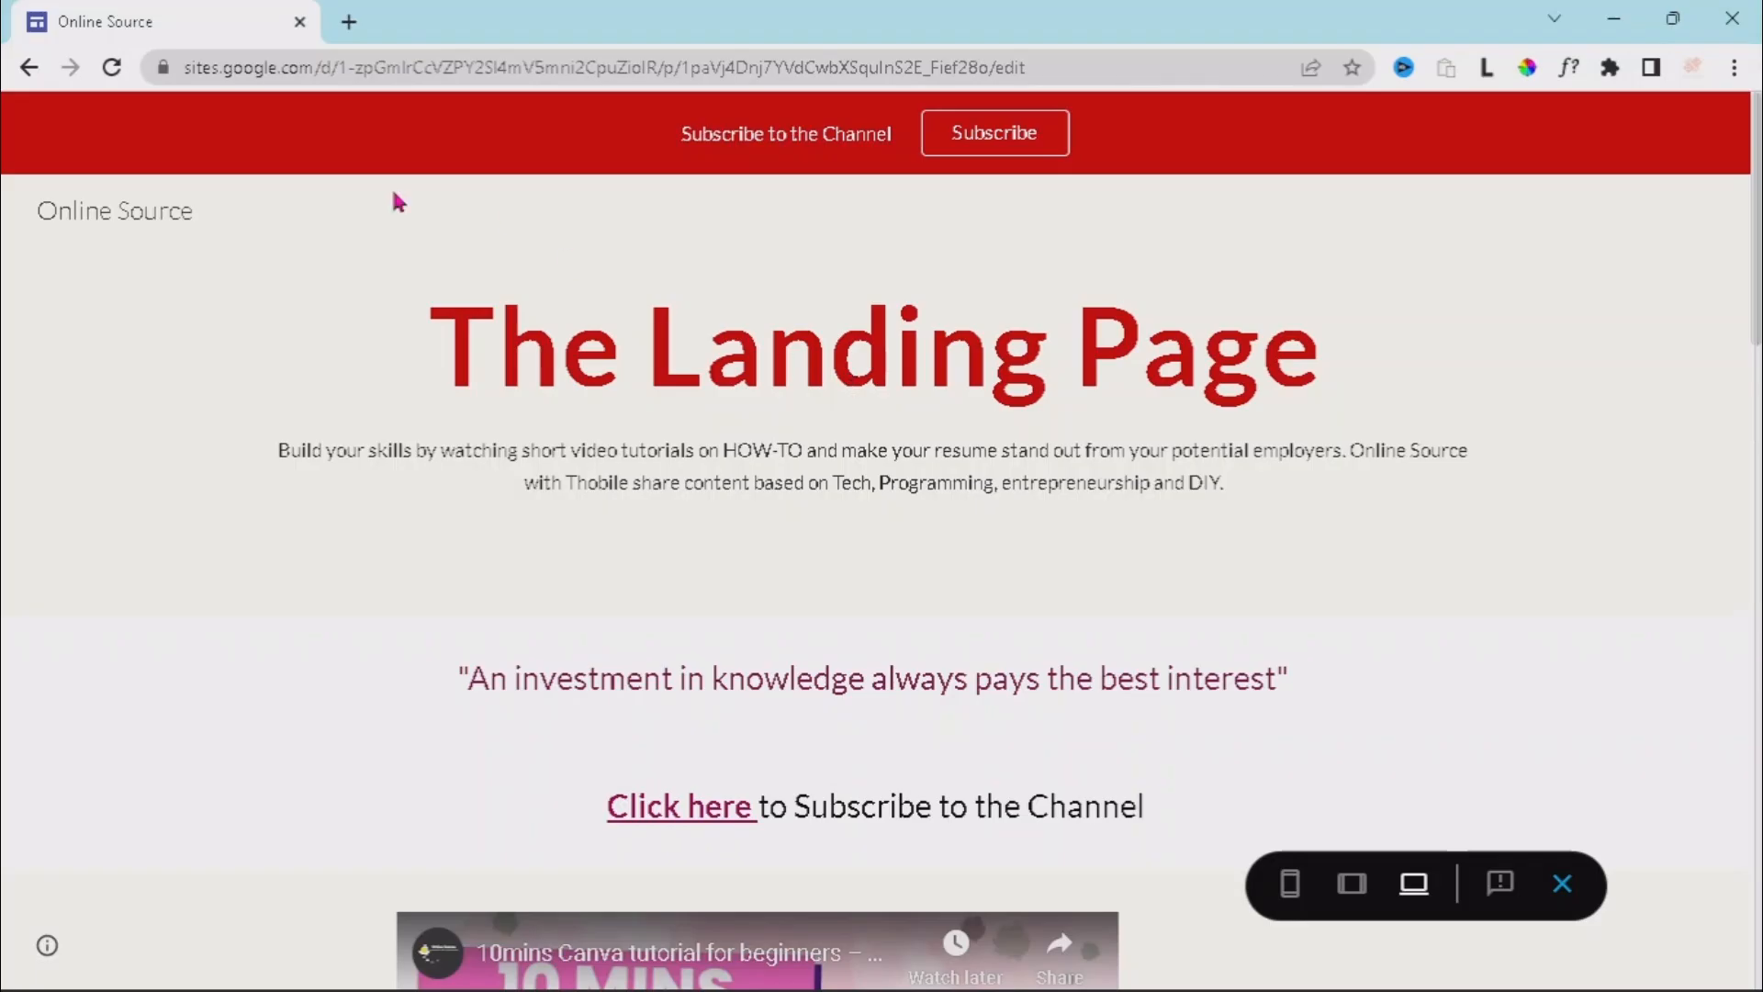
Open sites.google.com in a new browser tab and create a blank site from the template gallery
left_click(348, 22)
type("sites.google.com")
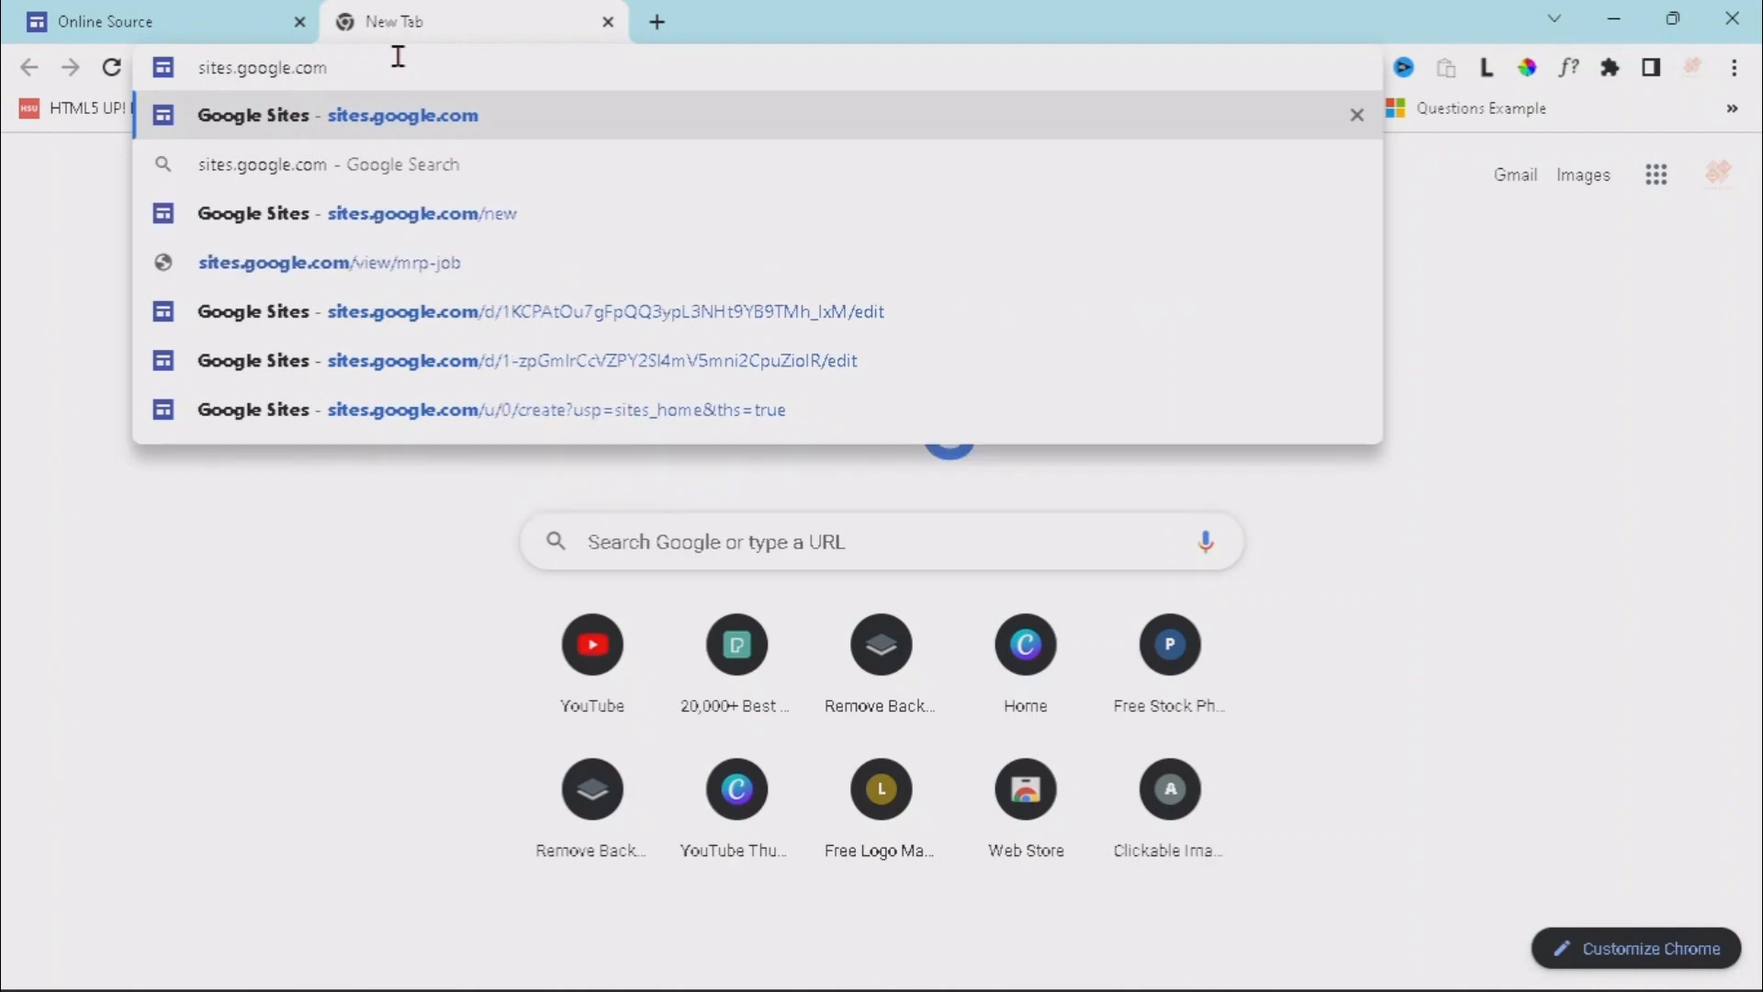
key("Return")
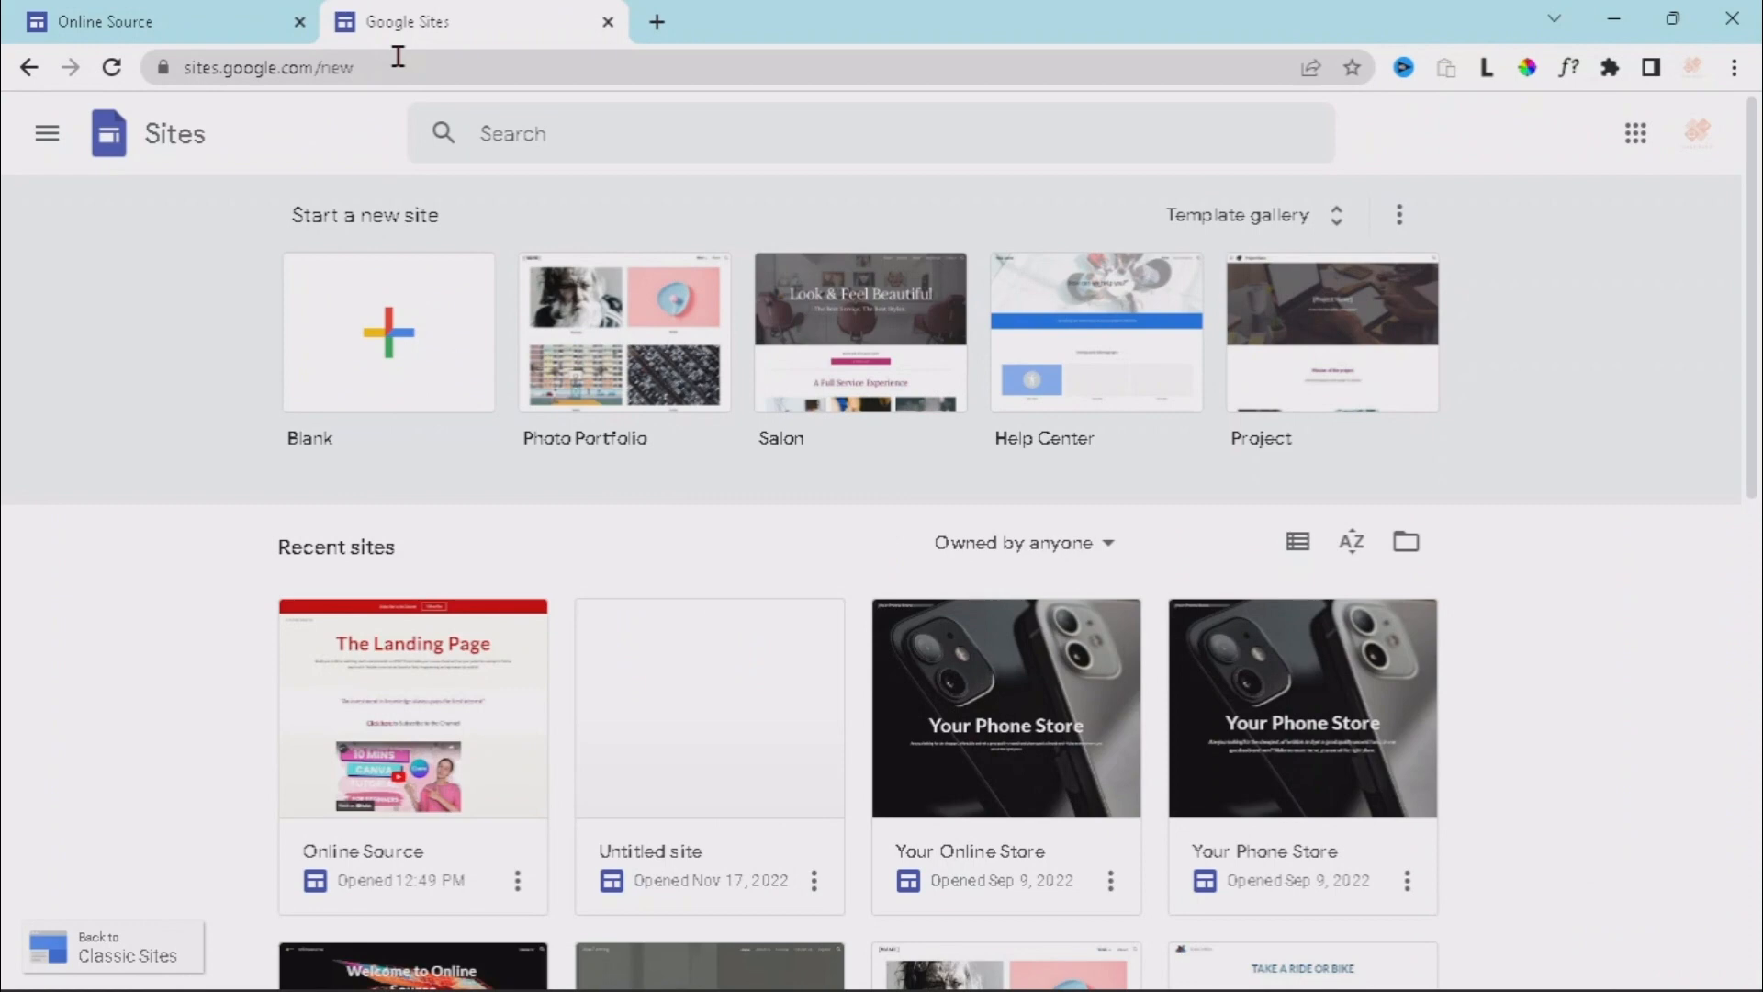
left_click(1341, 231)
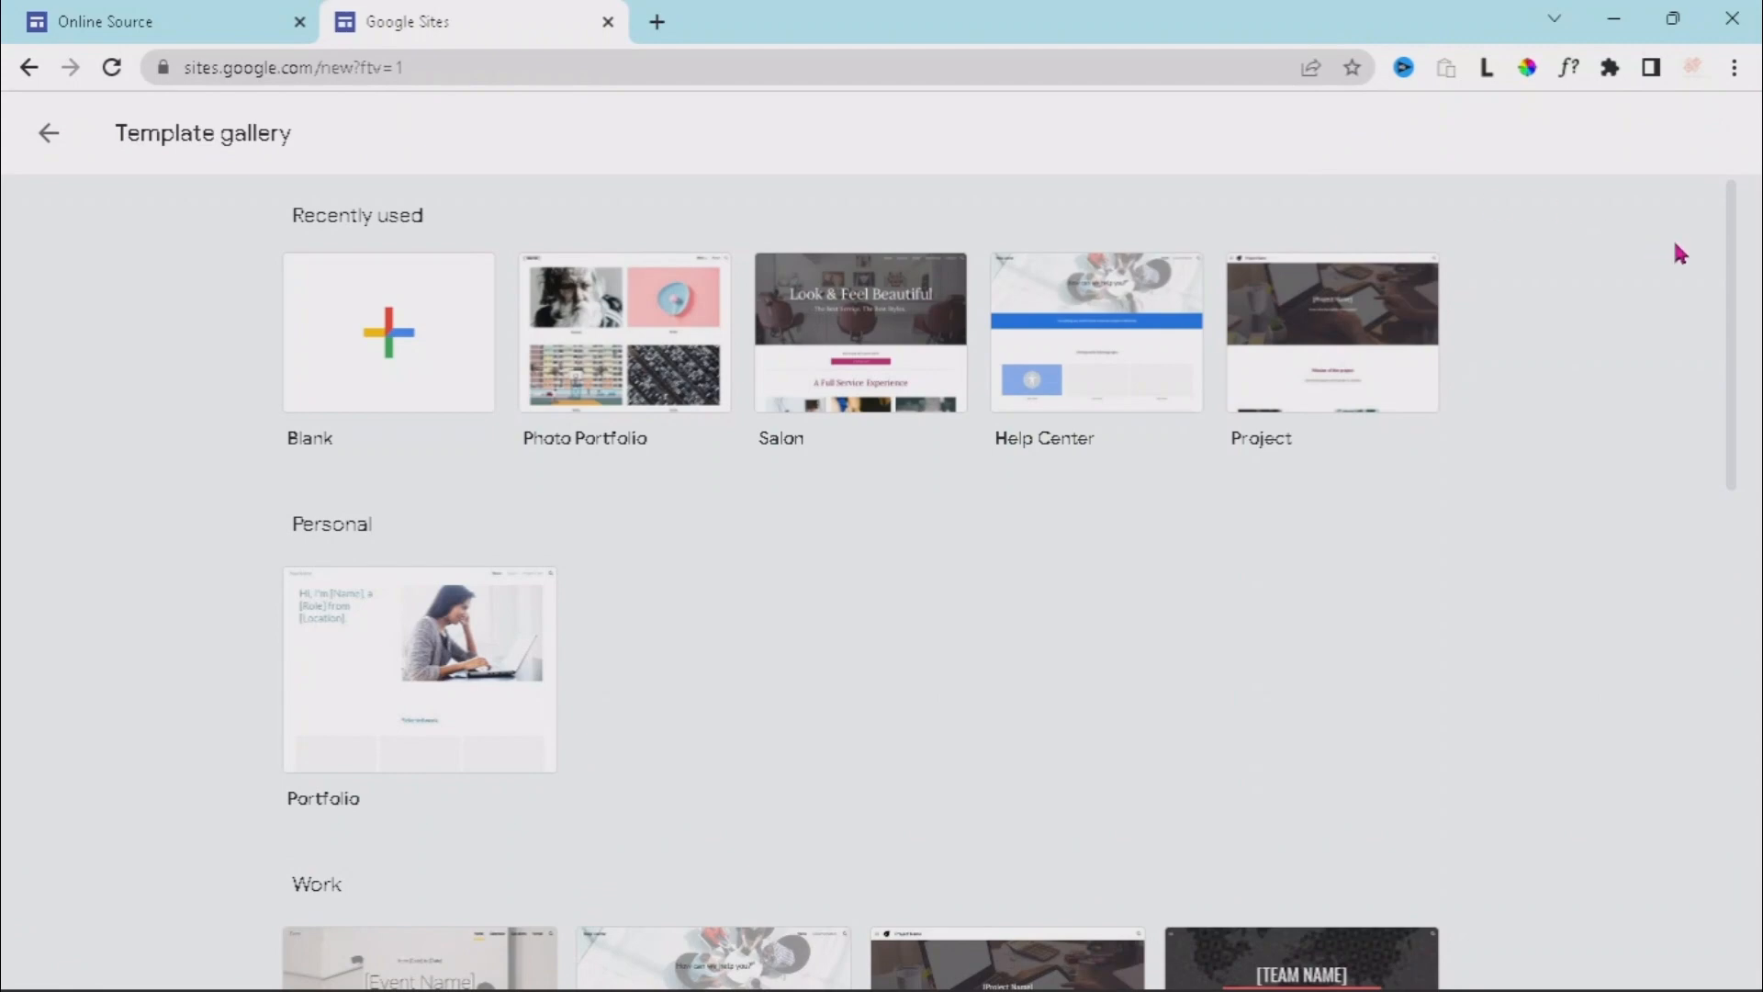
left_click_drag(1732, 274, 1722, 171)
left_click(408, 347)
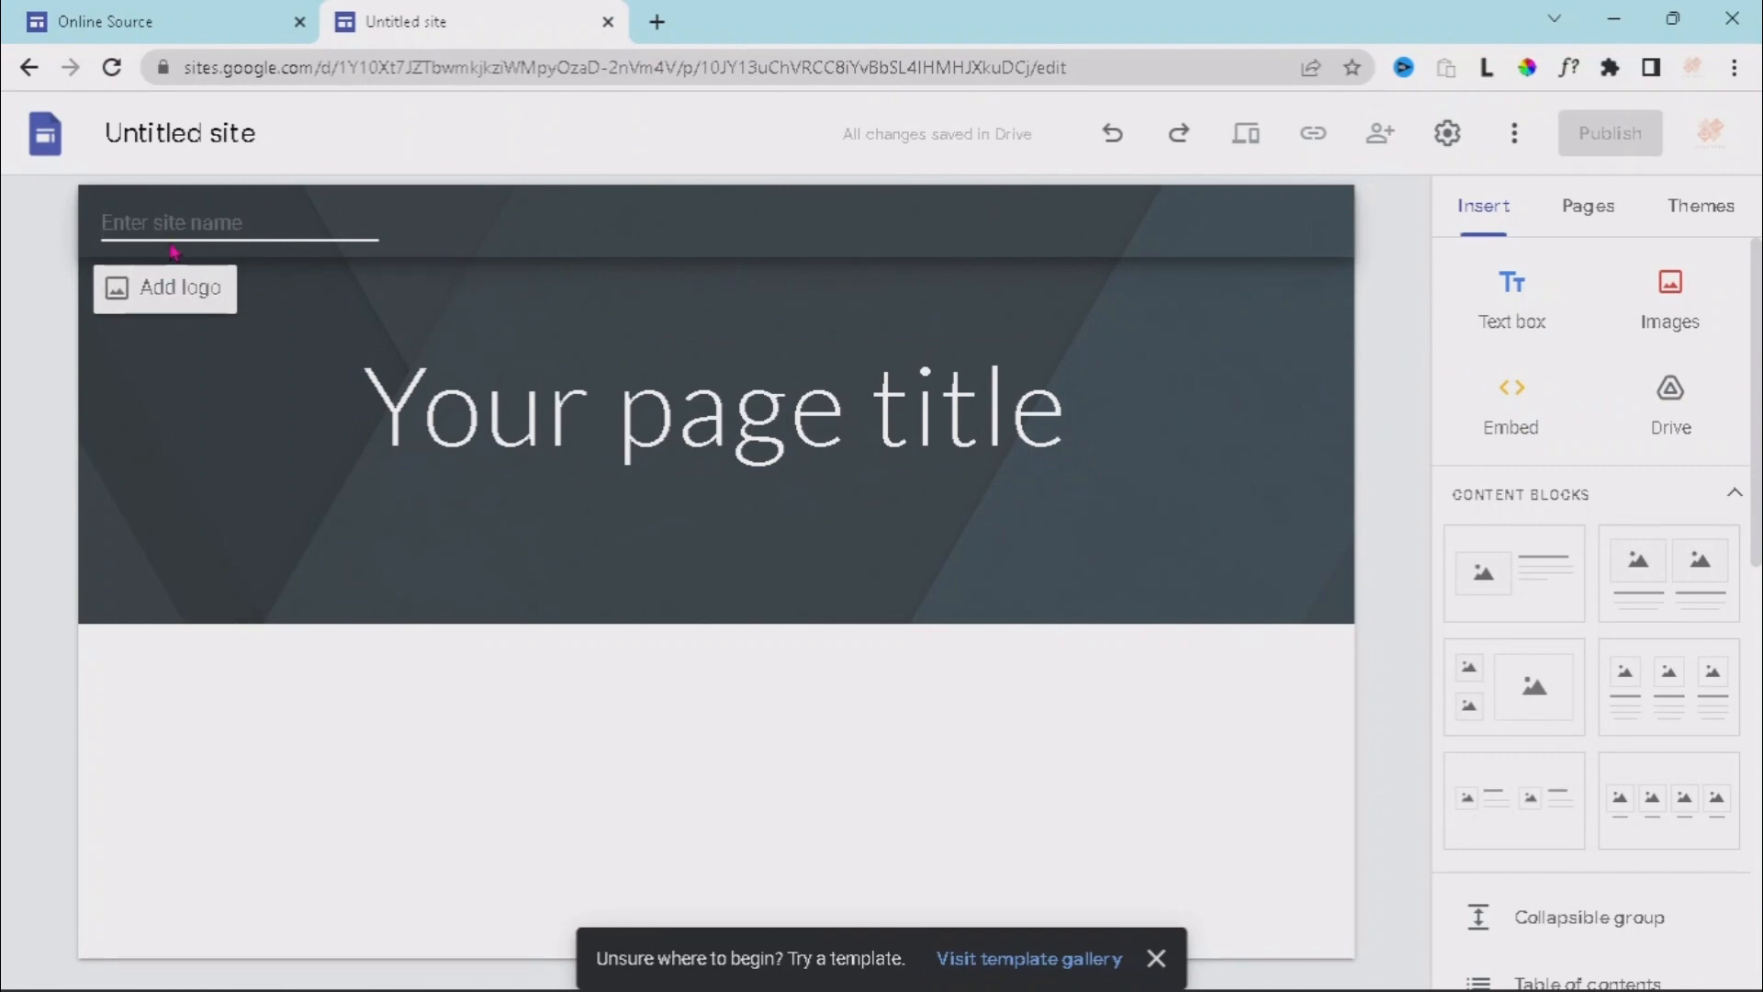
Name the site "Online Source" in the page header
type("Online S")
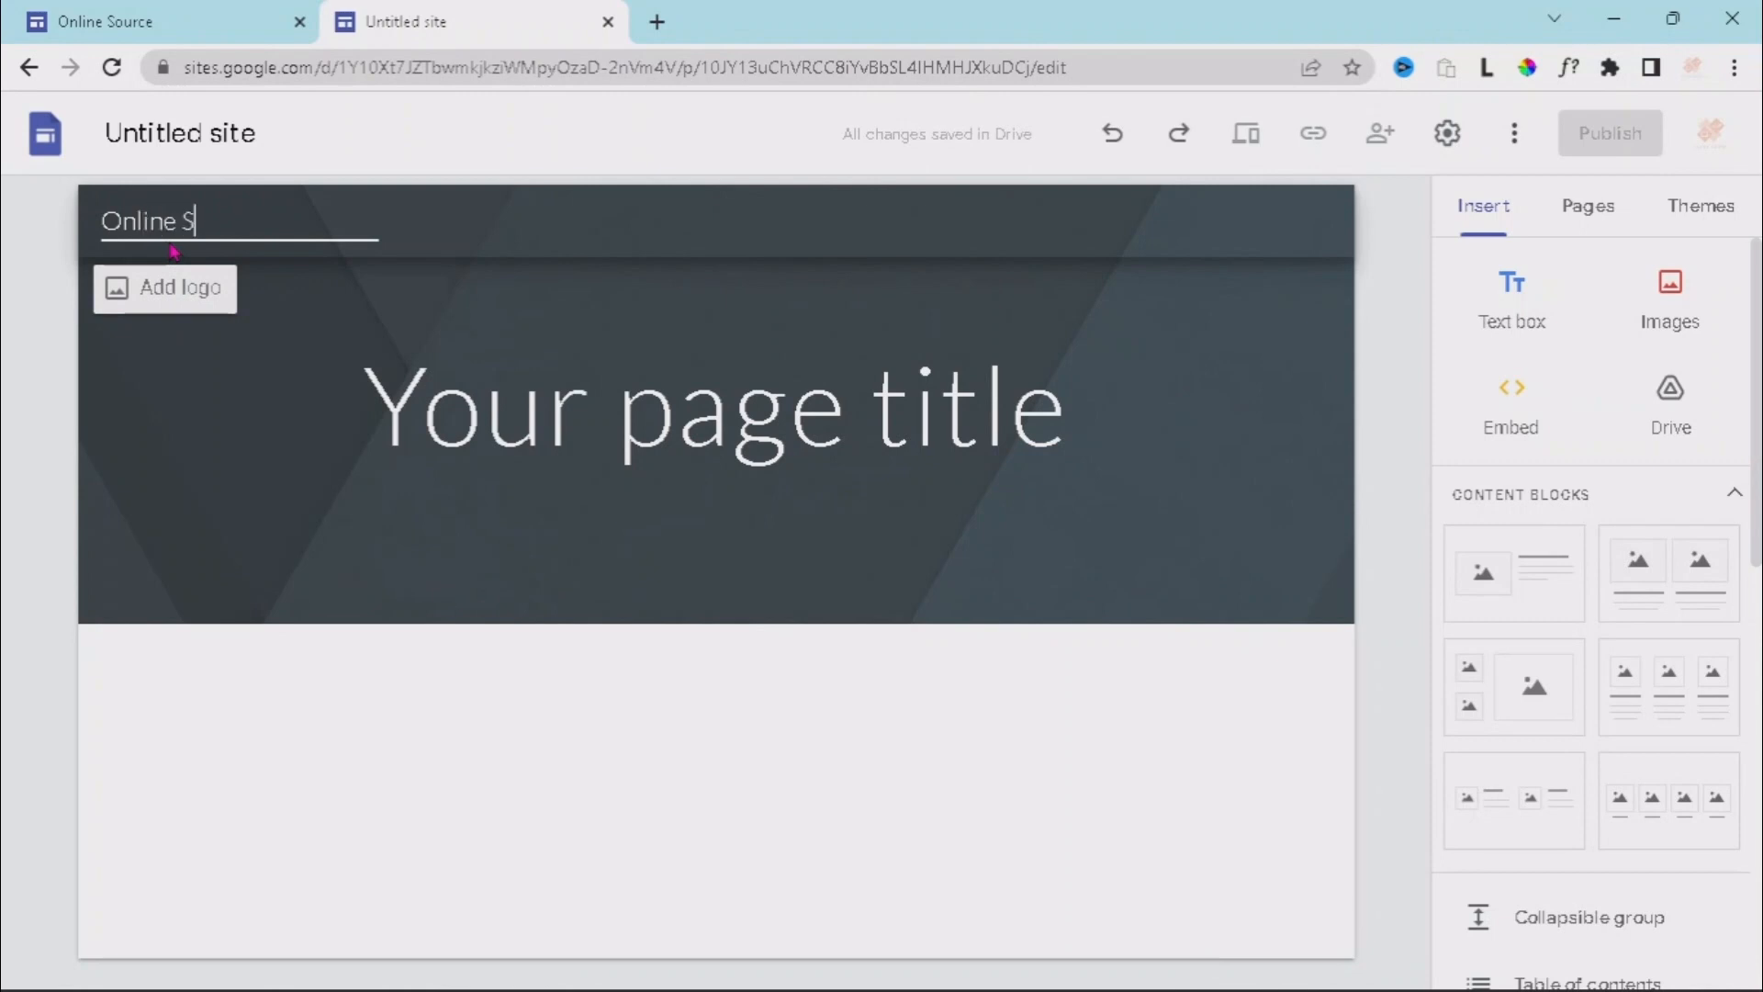
type("ource")
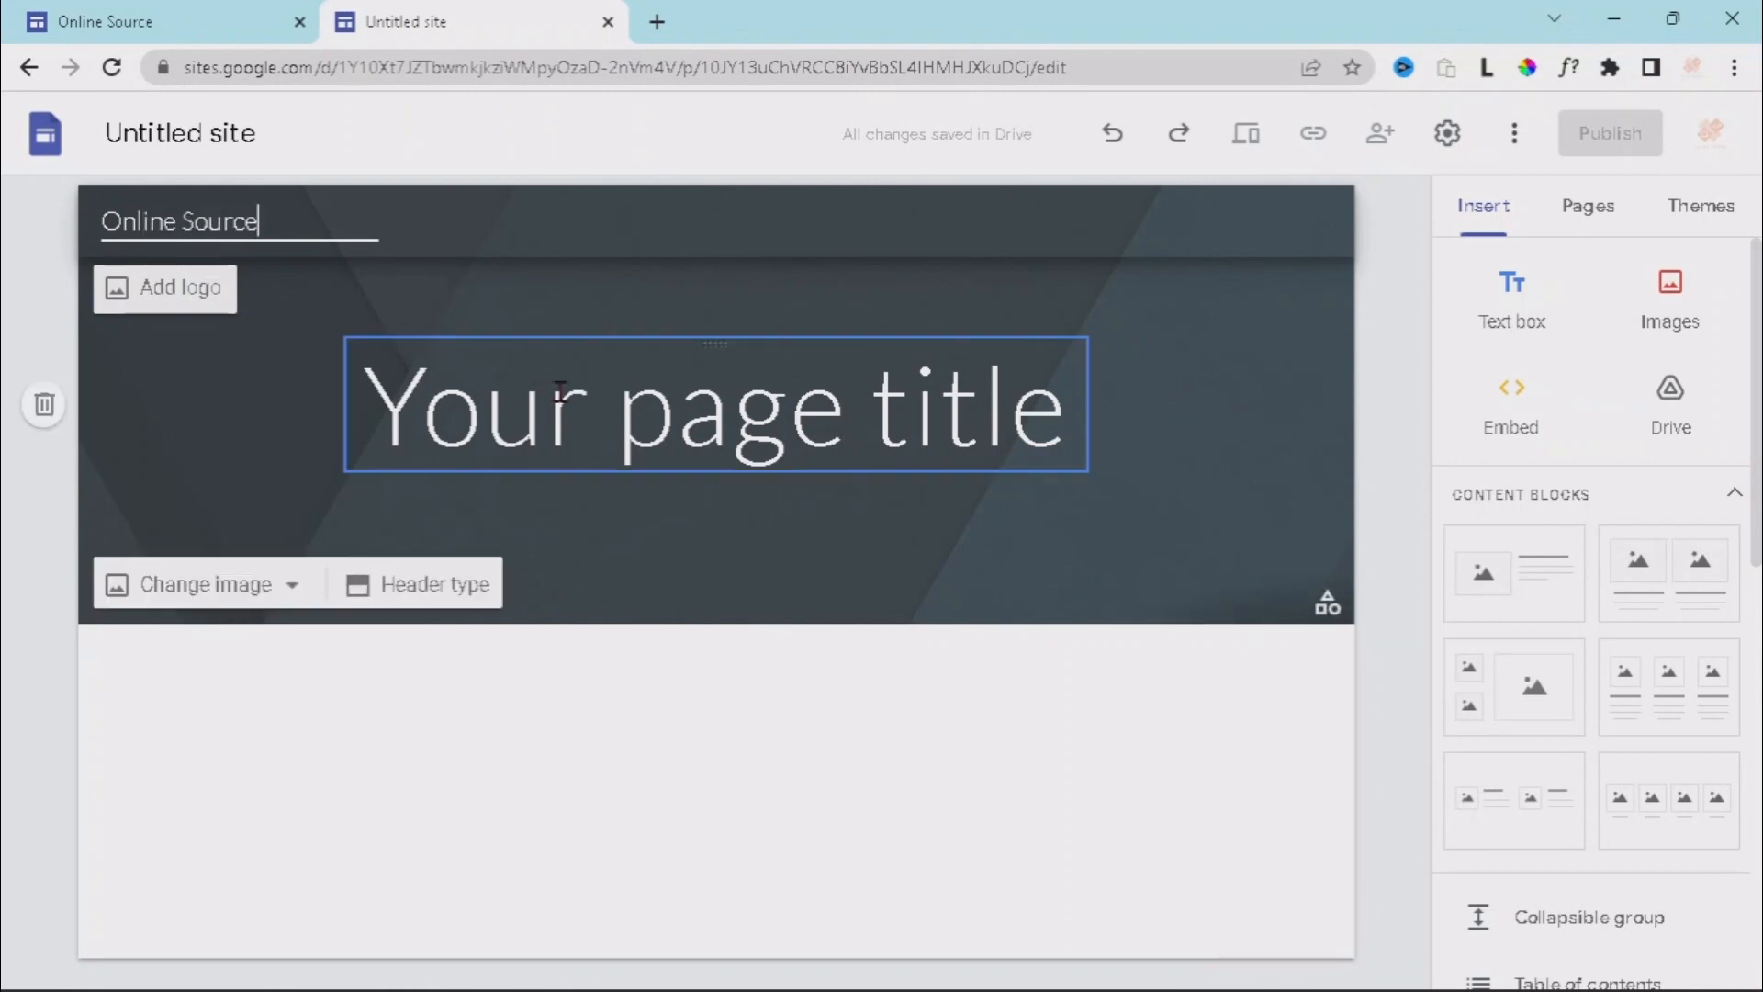
left_click(496, 381)
left_click(198, 424)
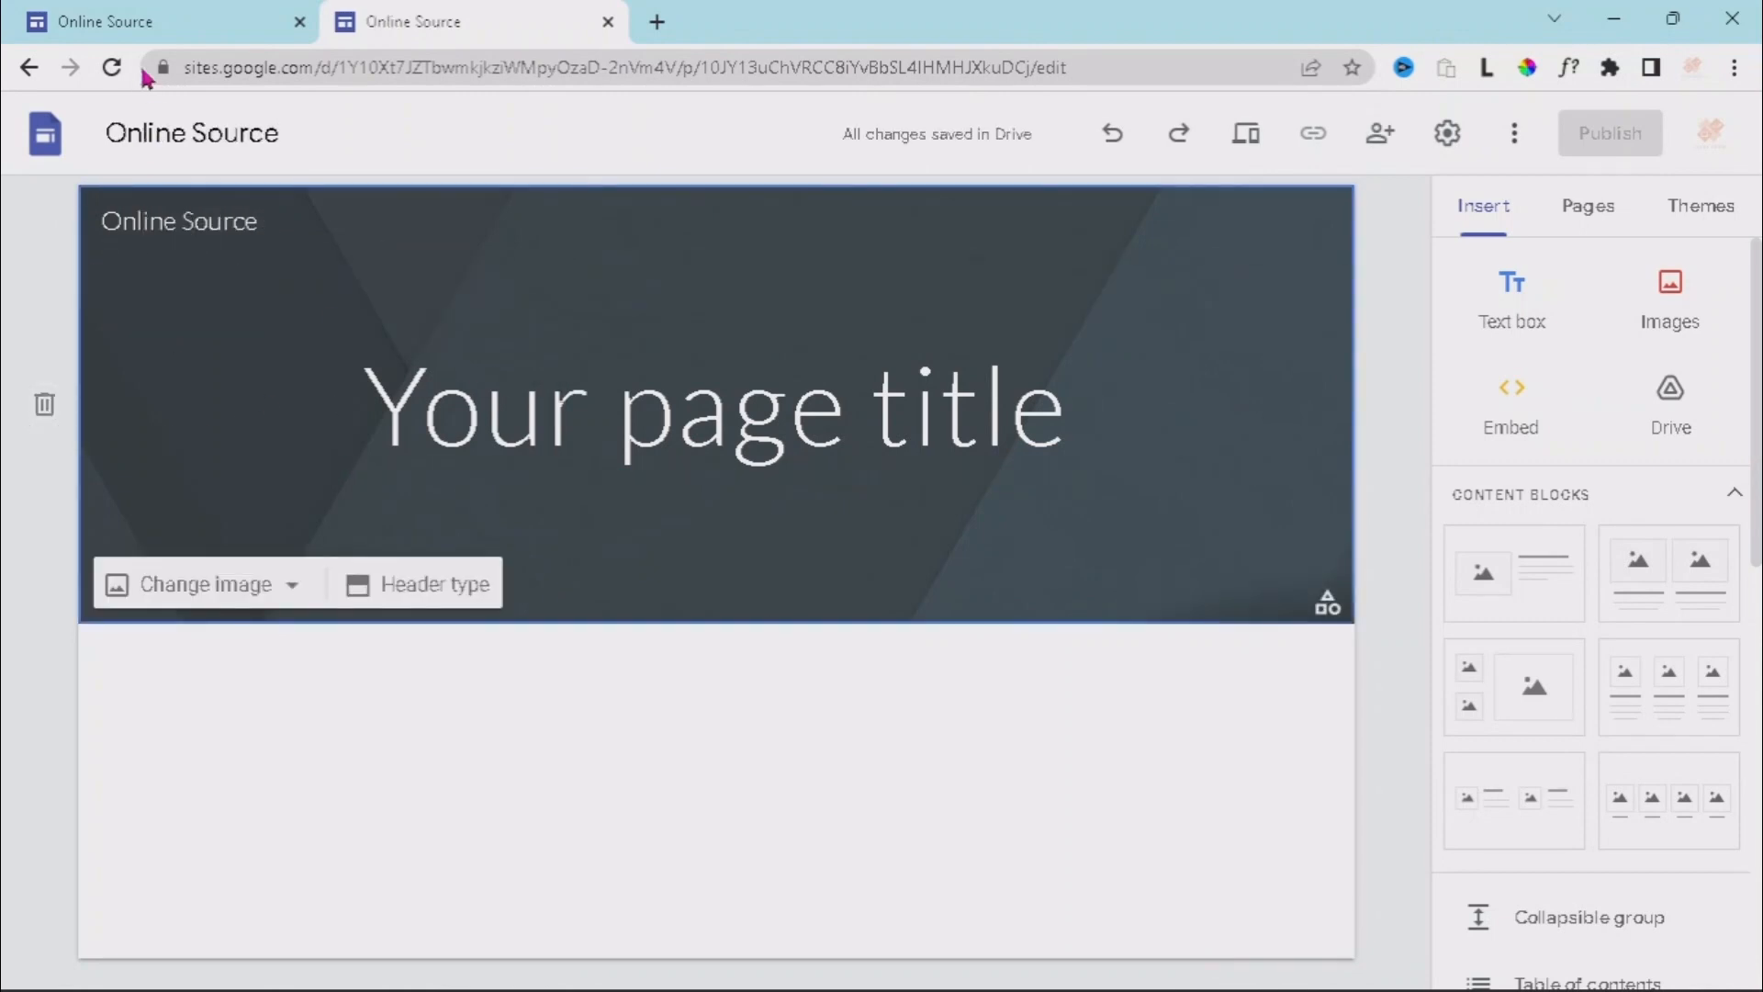
Replace the placeholder page title in the header with "The Landing Page"
double_click(474, 428)
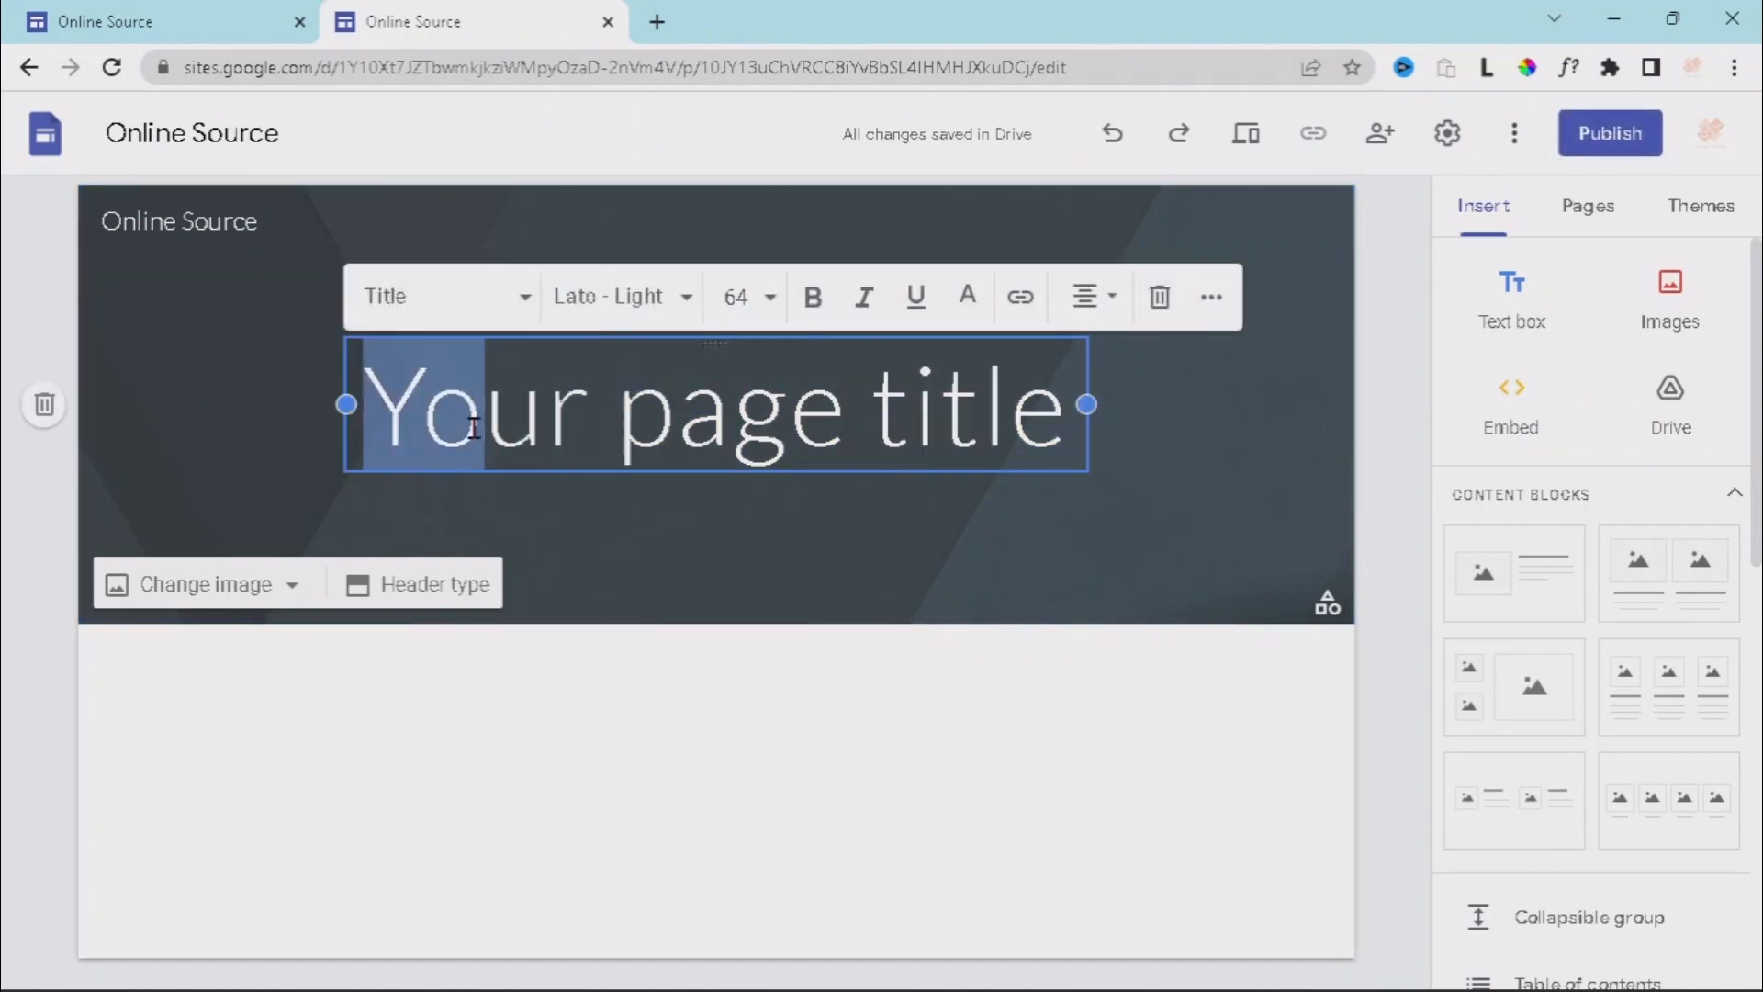
triple_click(474, 428)
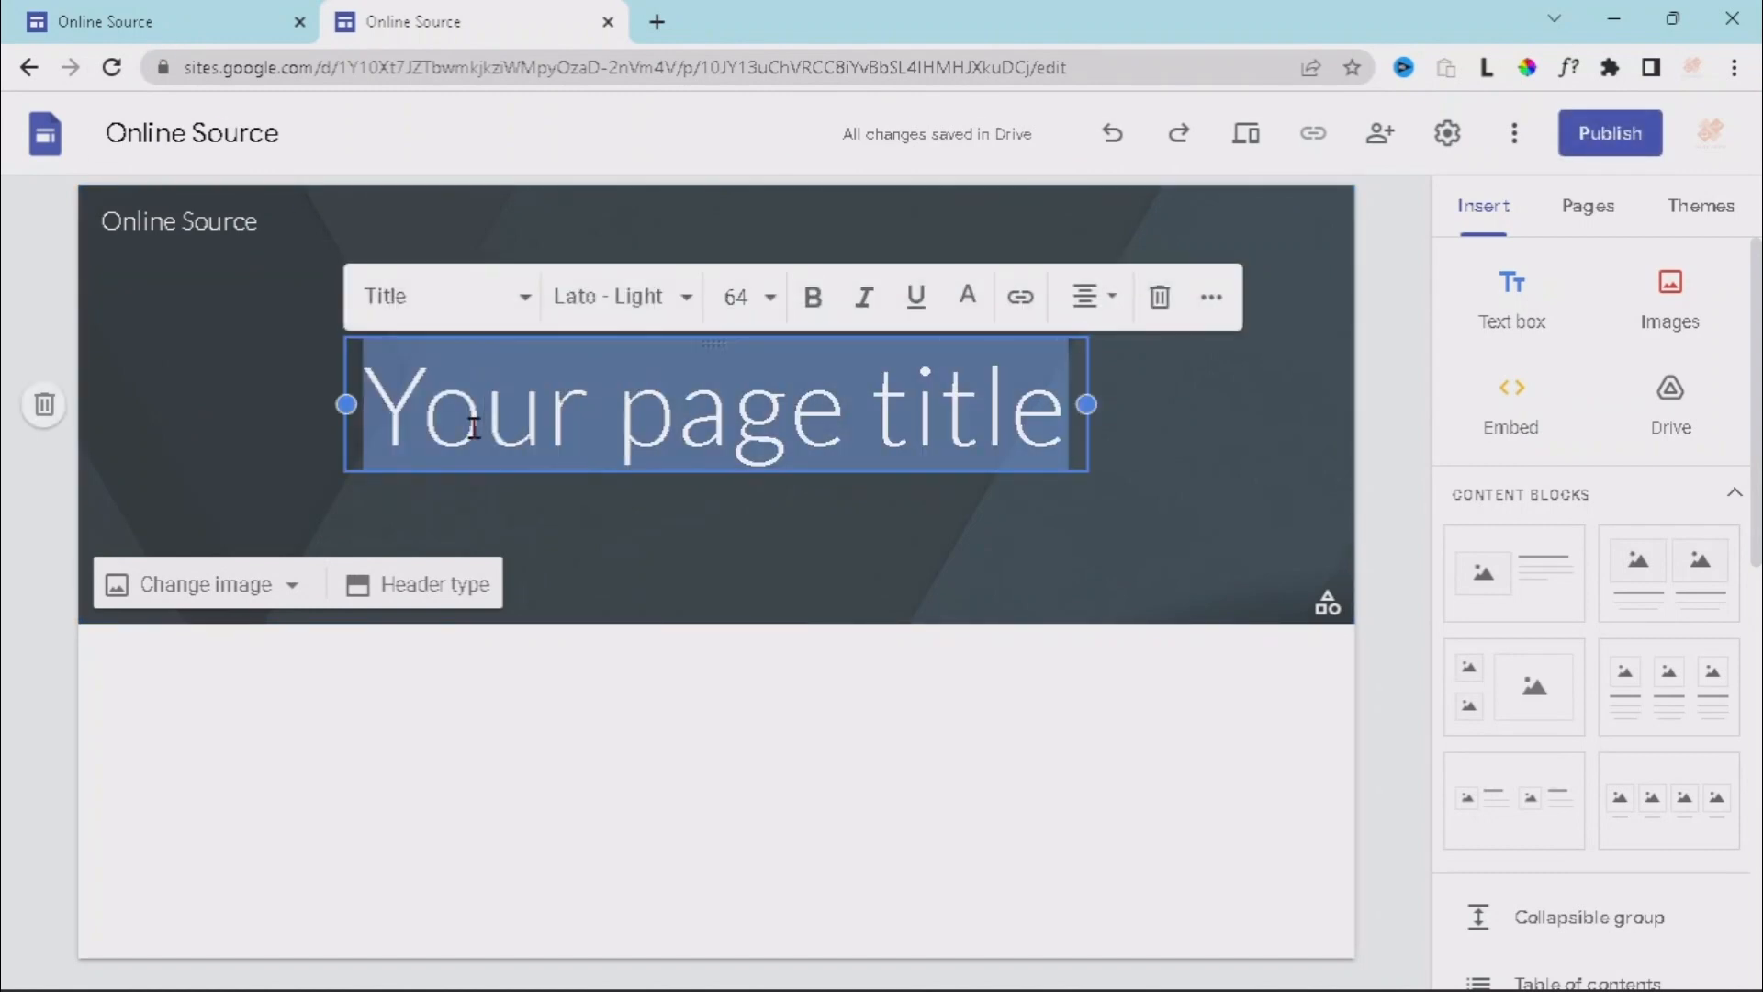
type("The Landing ")
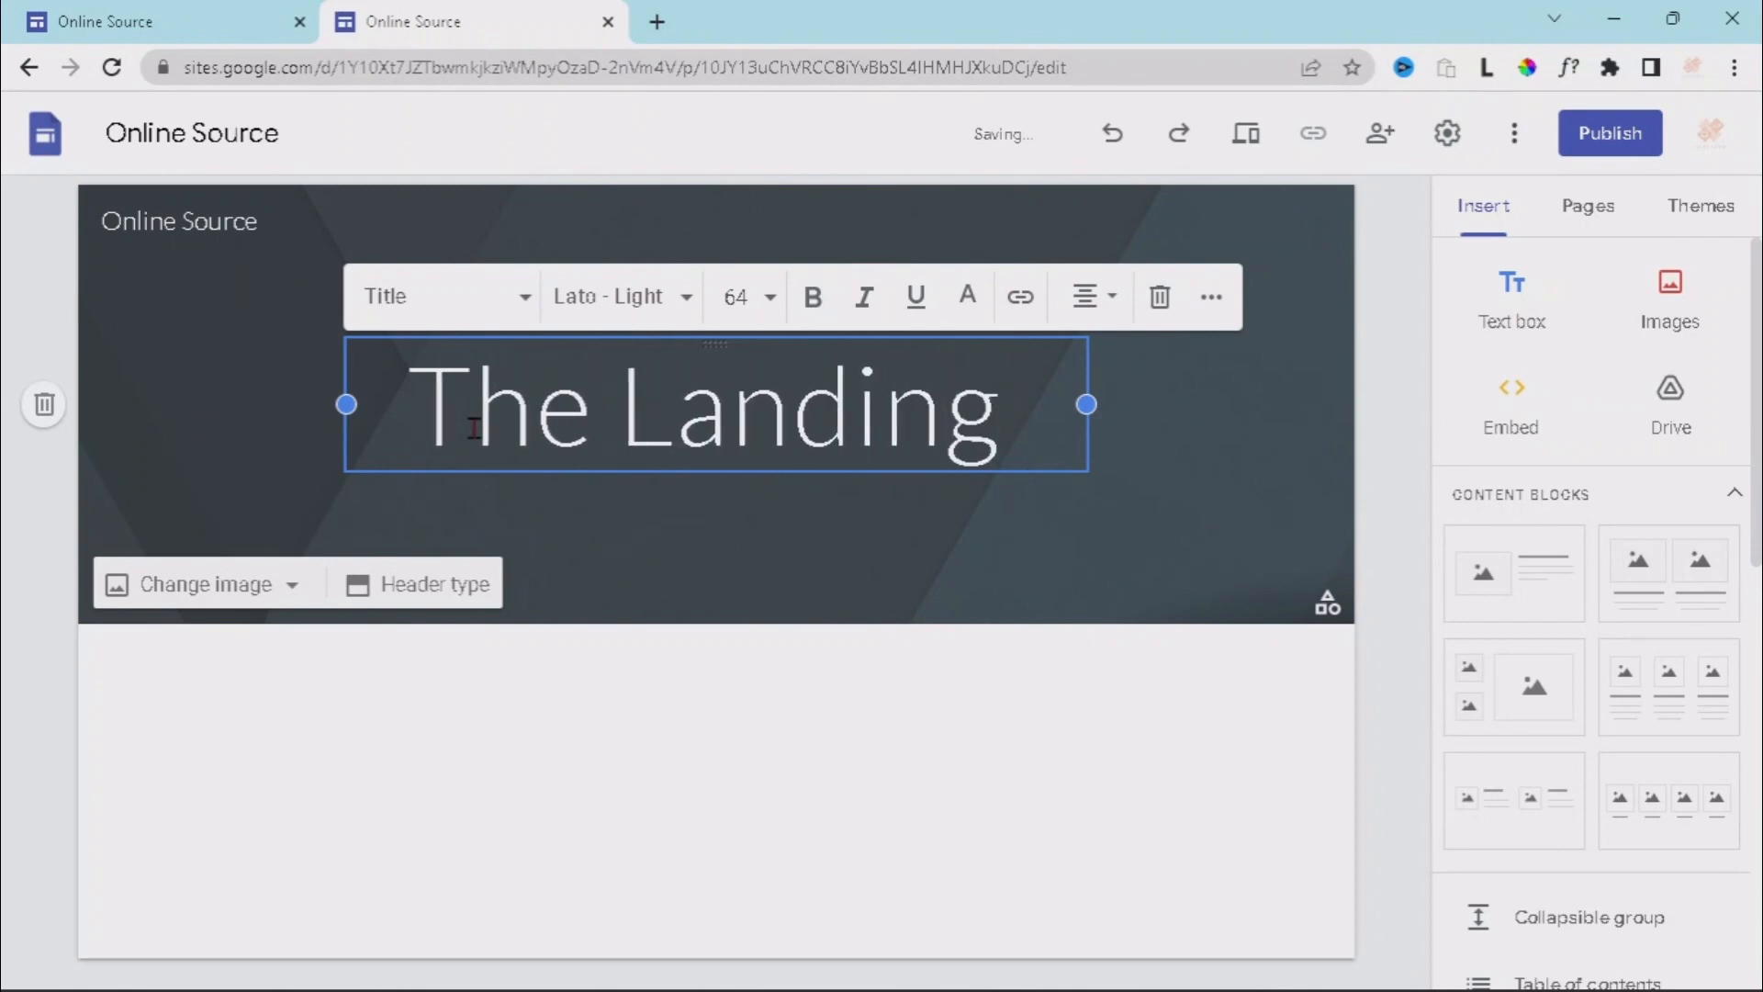
type("Page")
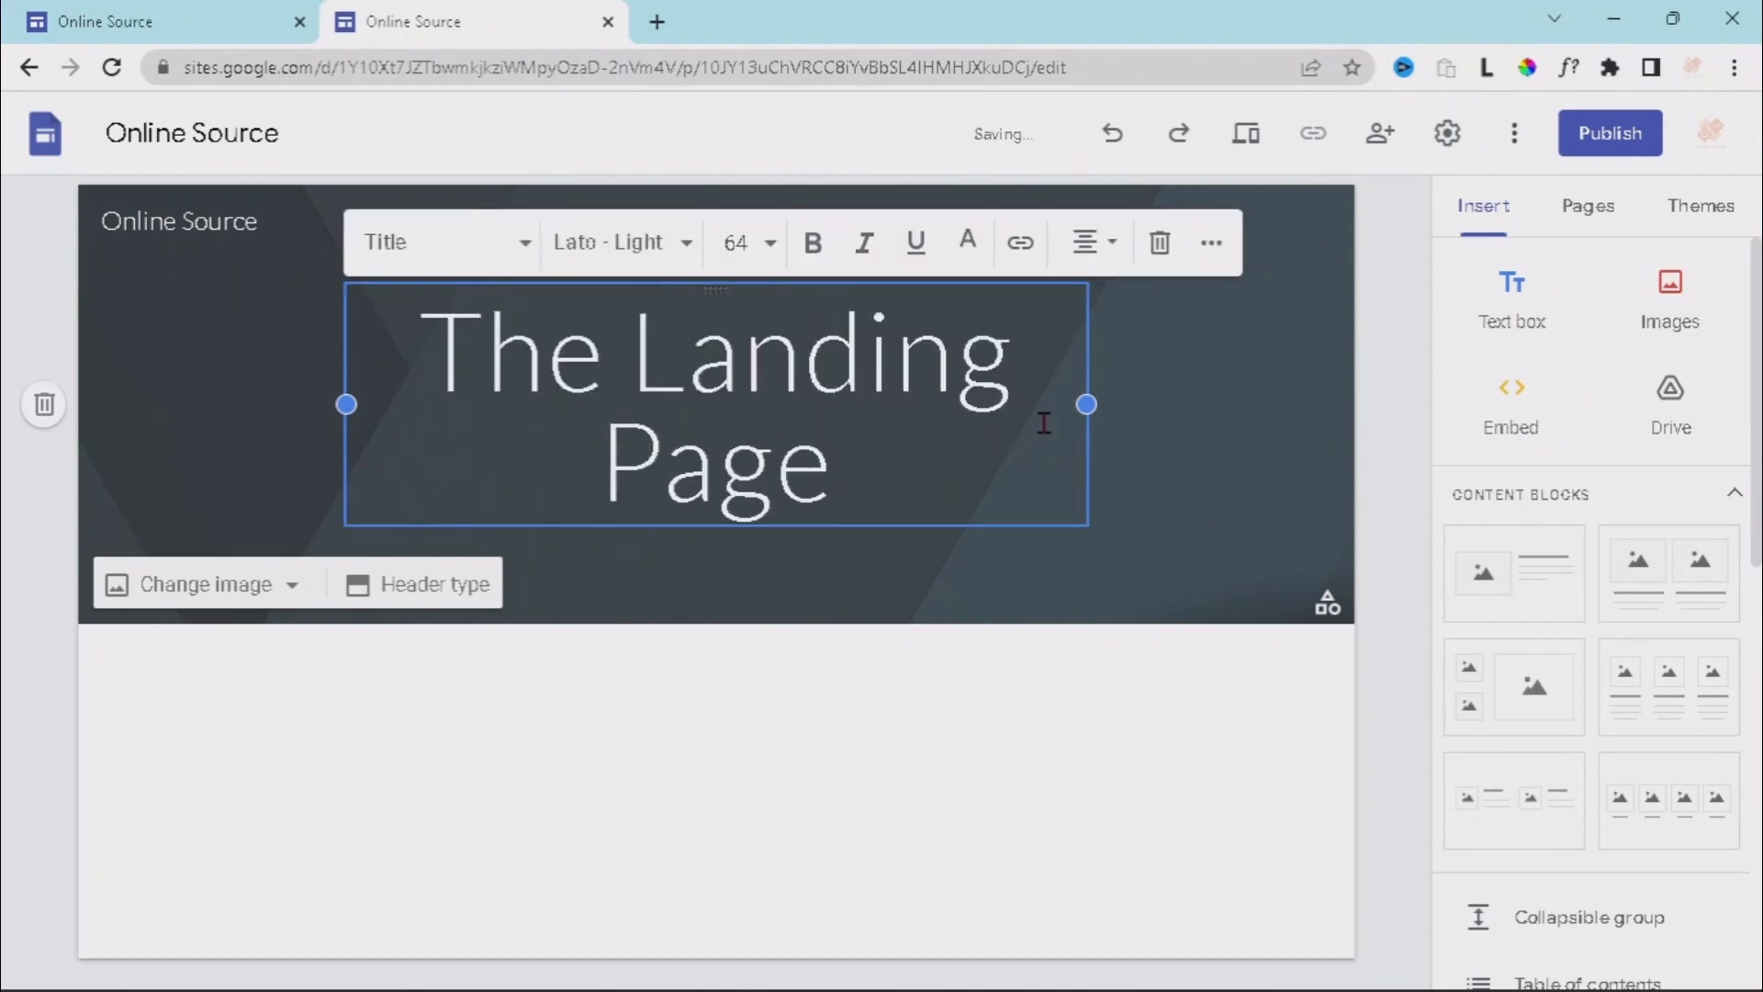
Widen the title box so the title fits on one line, and centre it horizontally in the header
left_click_drag(1086, 404, 1286, 419)
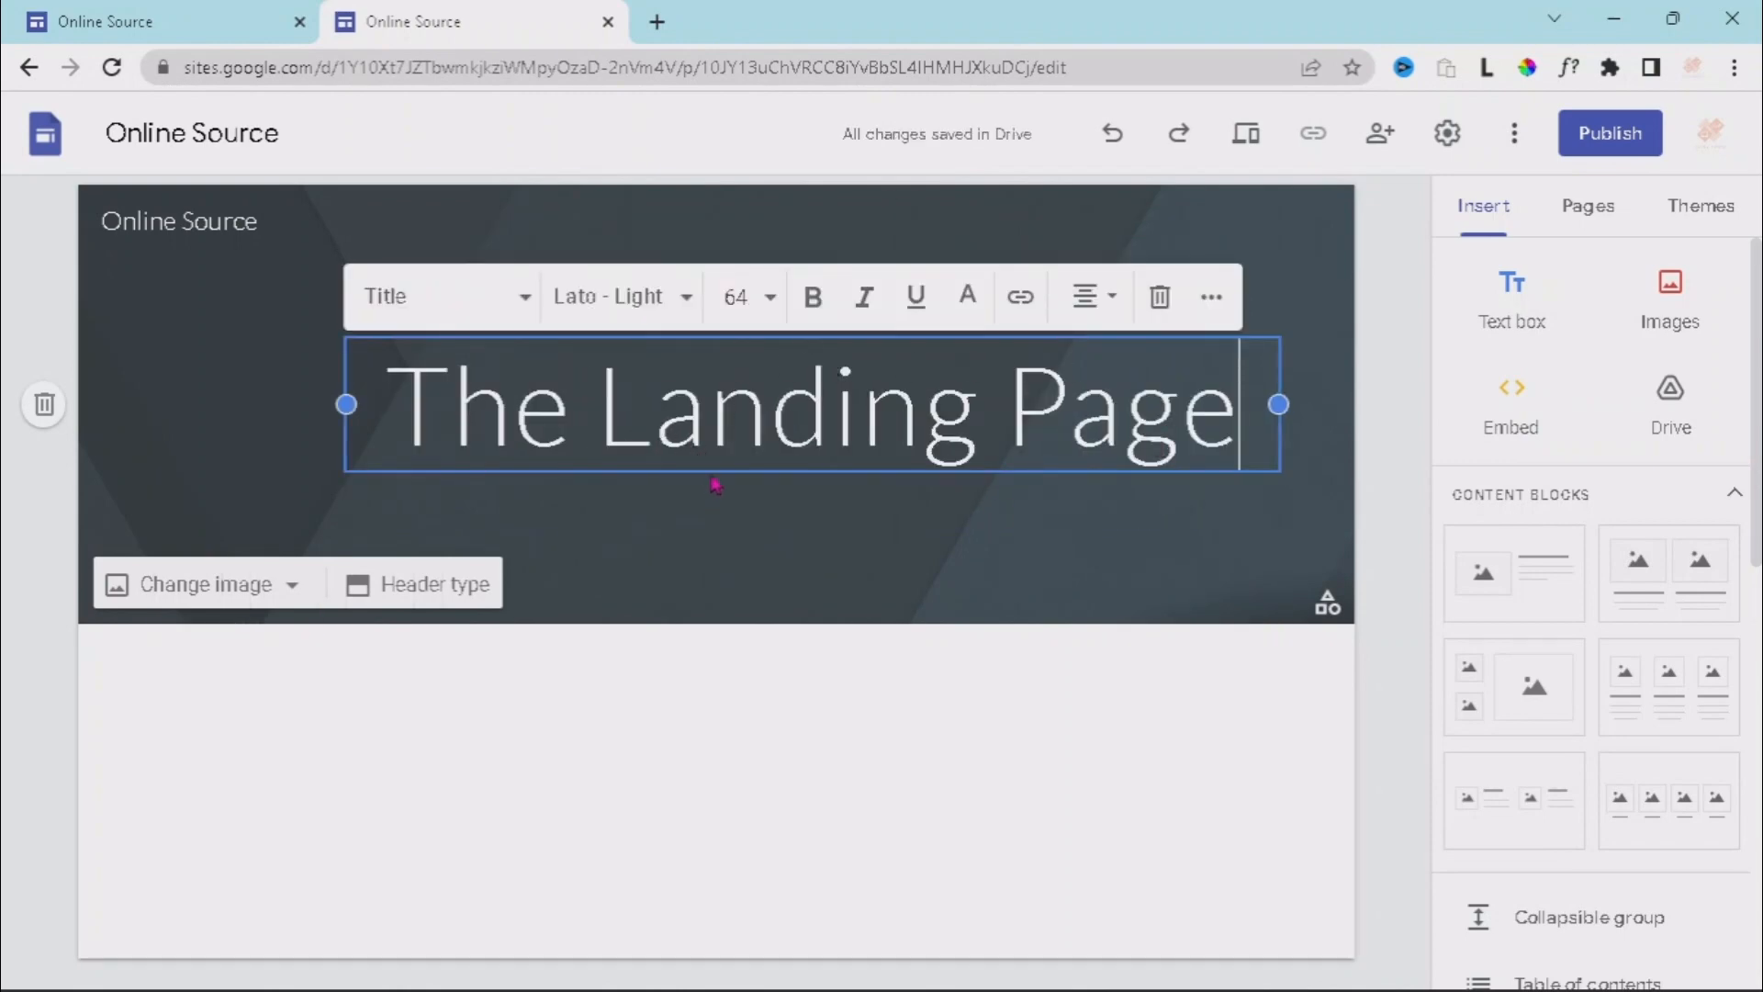
left_click(707, 432)
left_click_drag(827, 356, 790, 352)
left_click(735, 562)
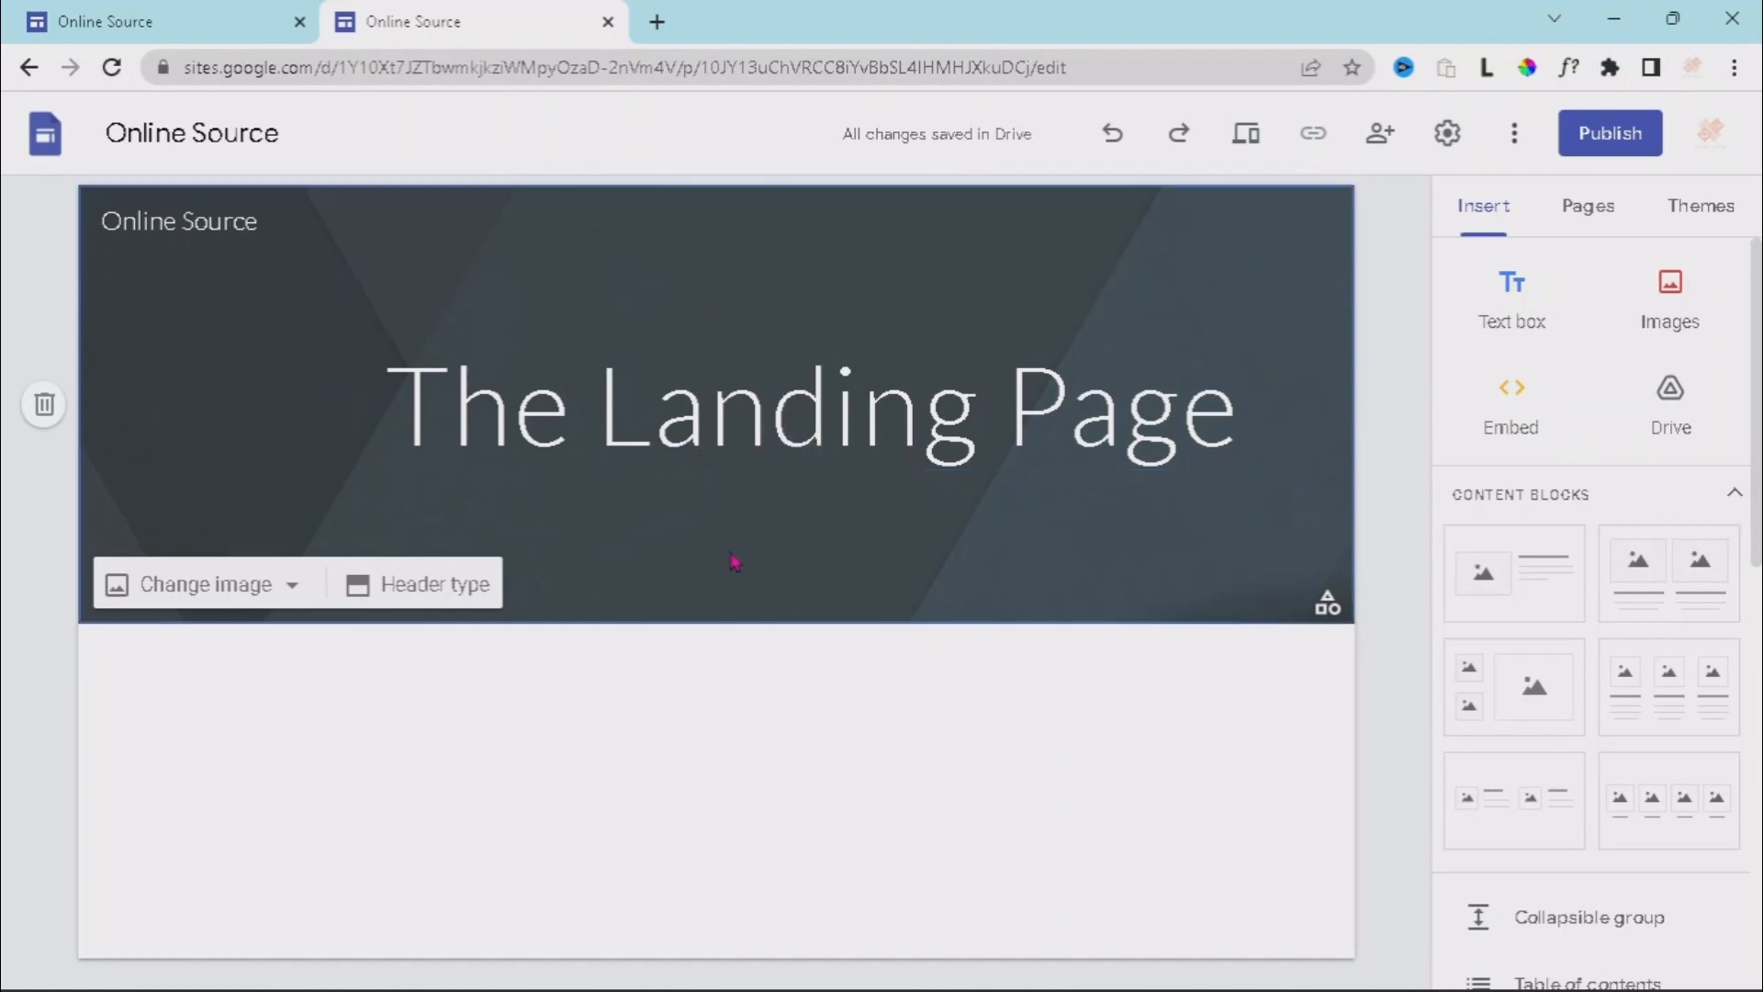
left_click_drag(812, 346, 752, 351)
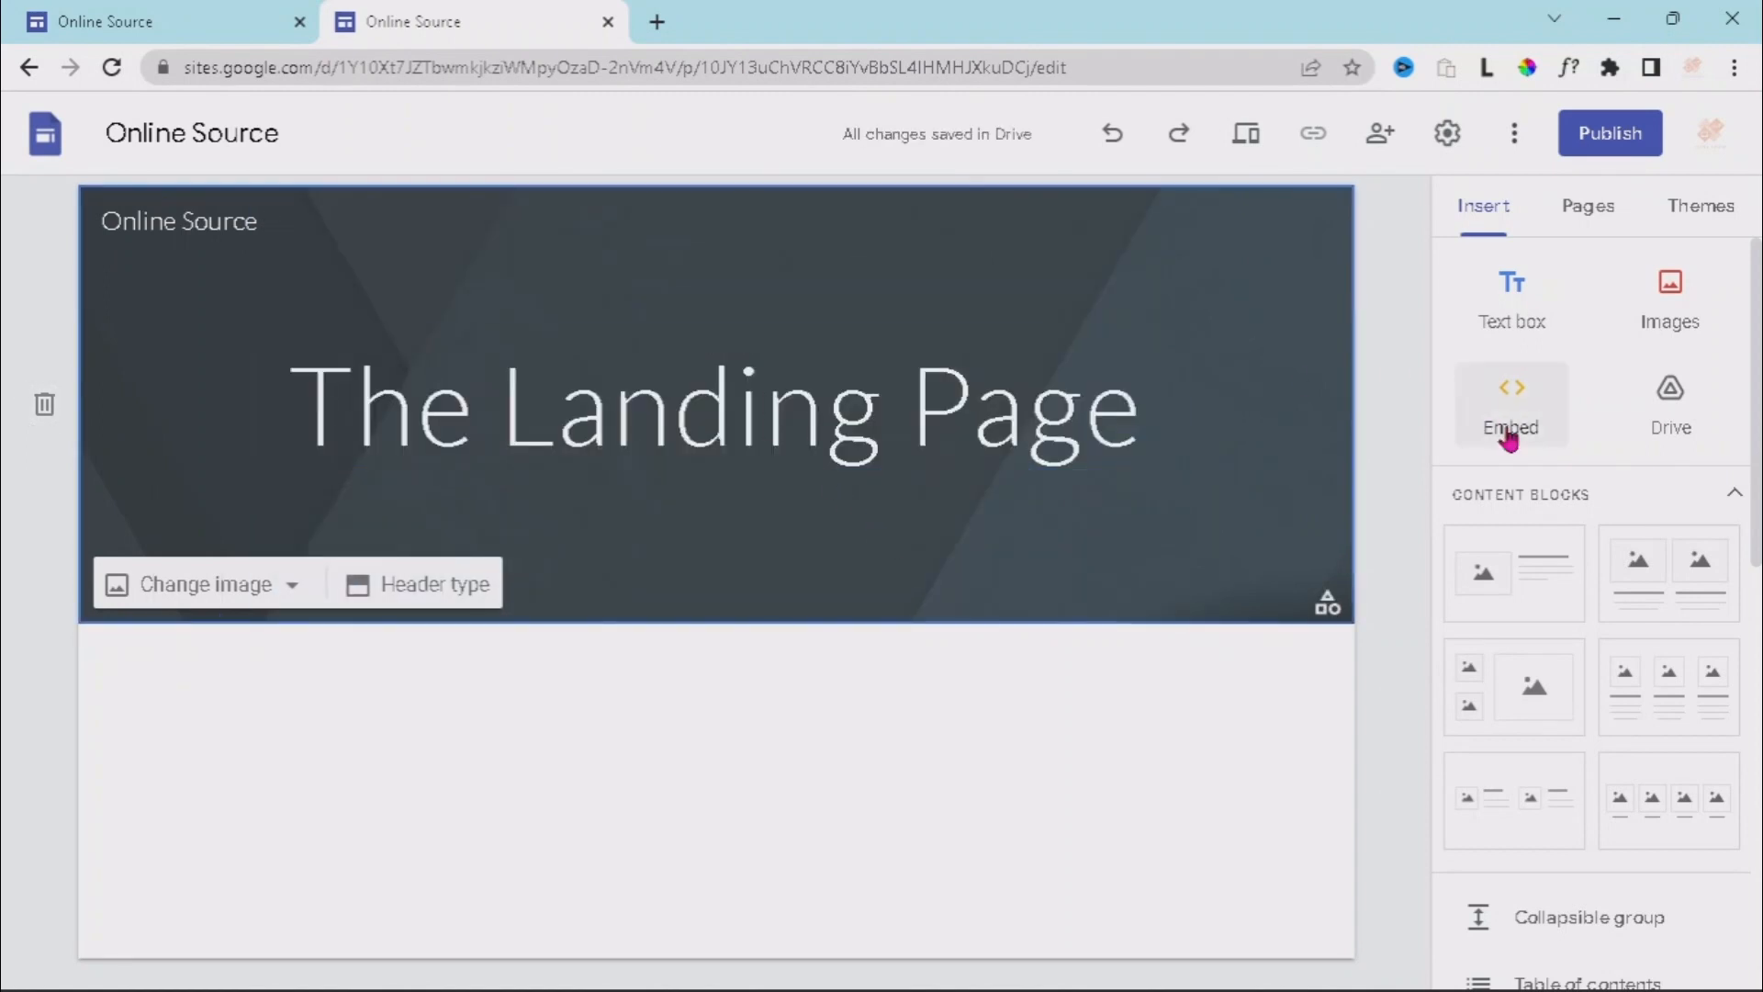
Add a text box and place it inside the header banner, directly beneath the title
left_click(1517, 310)
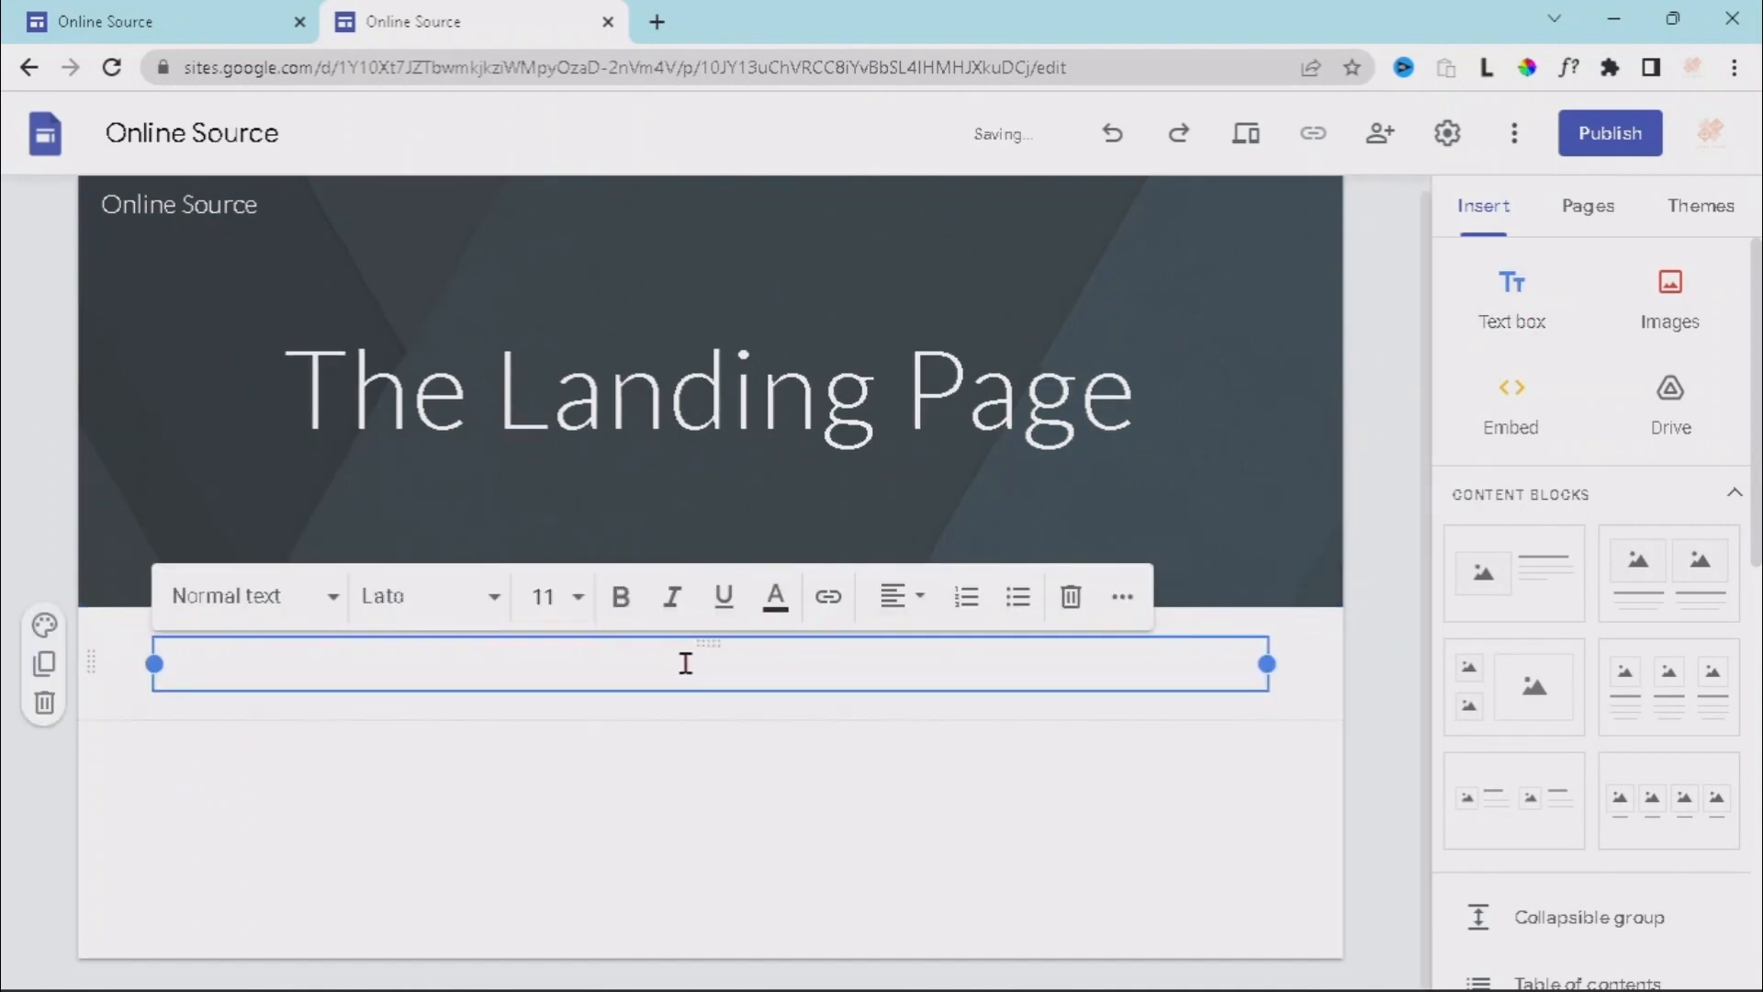
left_click_drag(698, 643, 712, 555)
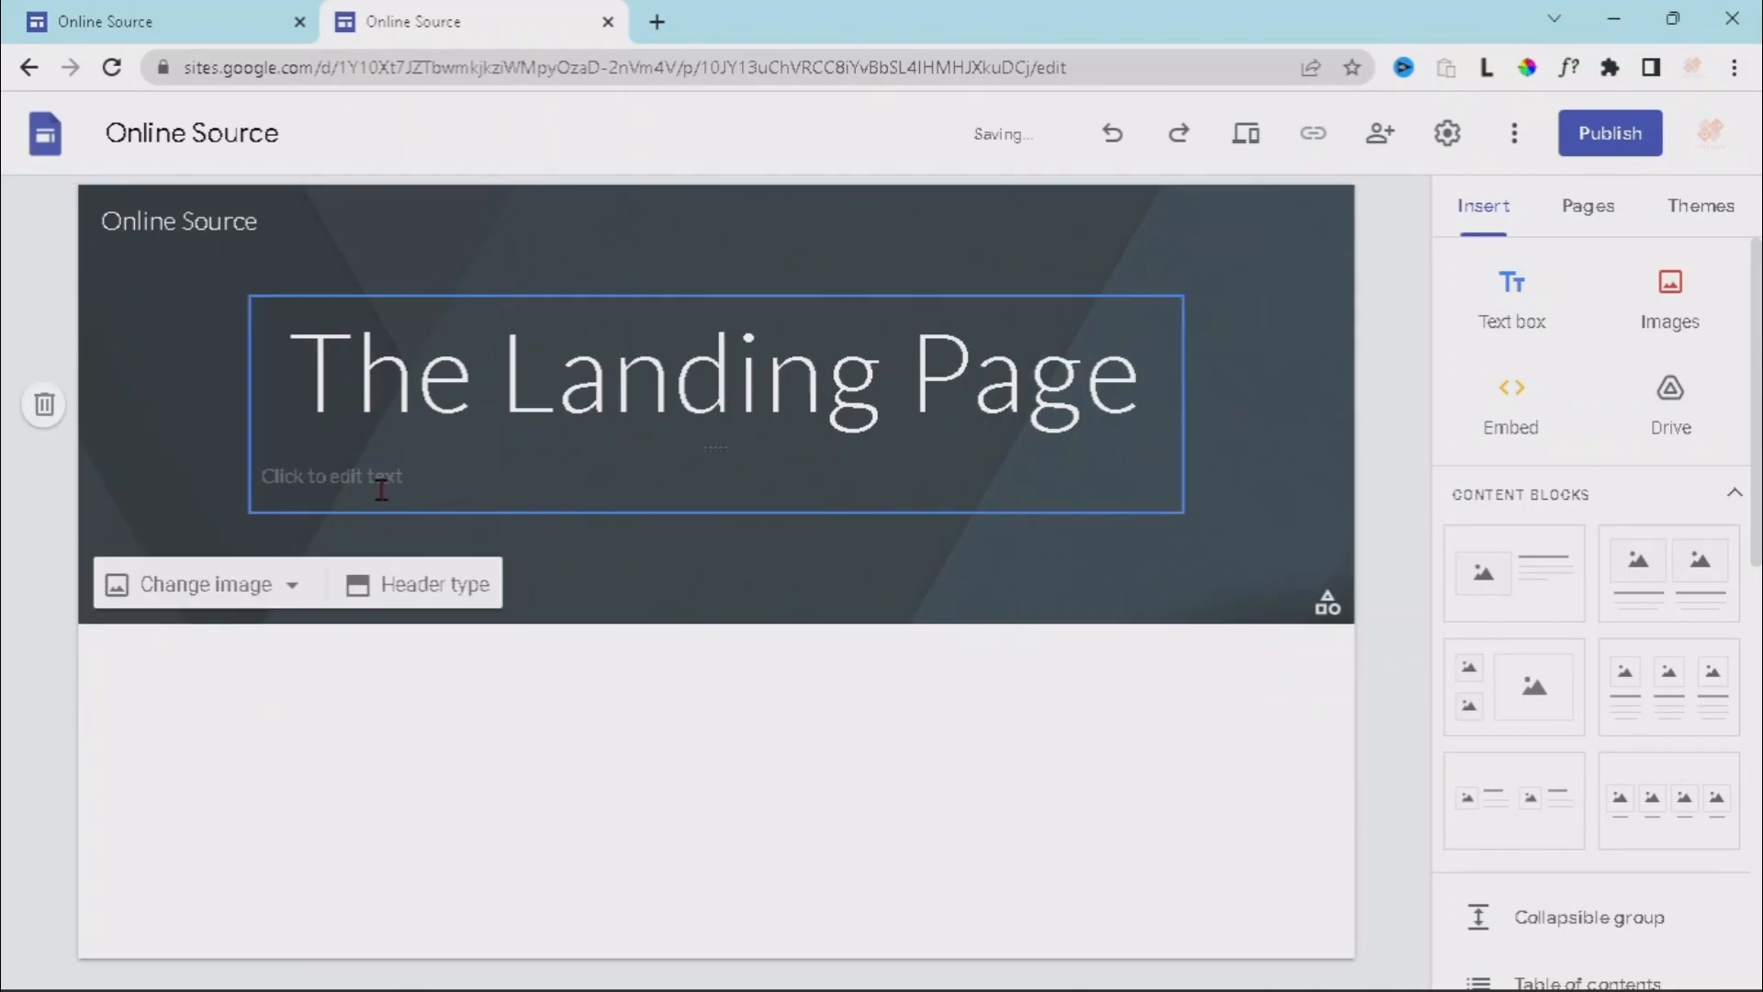
left_click(564, 506)
Copy the description paragraph from the finished landing page into the new header text box and remove the trailing blank lines
left_click(194, 51)
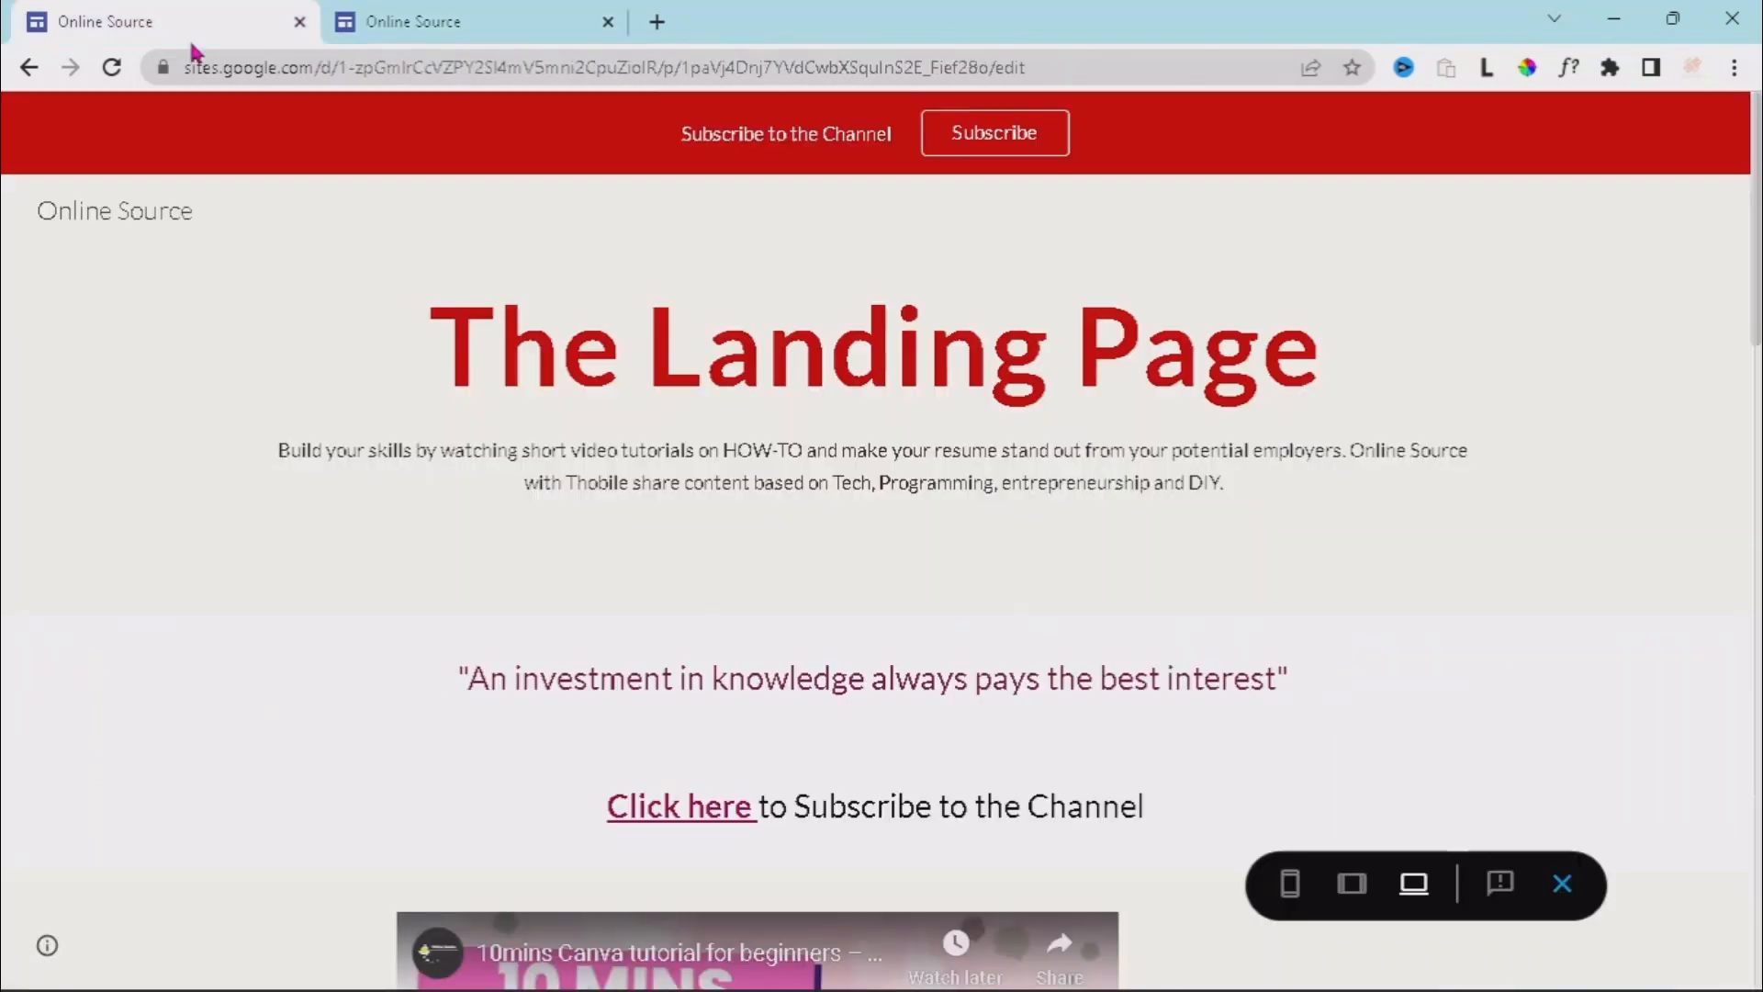
triple_click(904, 447)
key("ctrl+c")
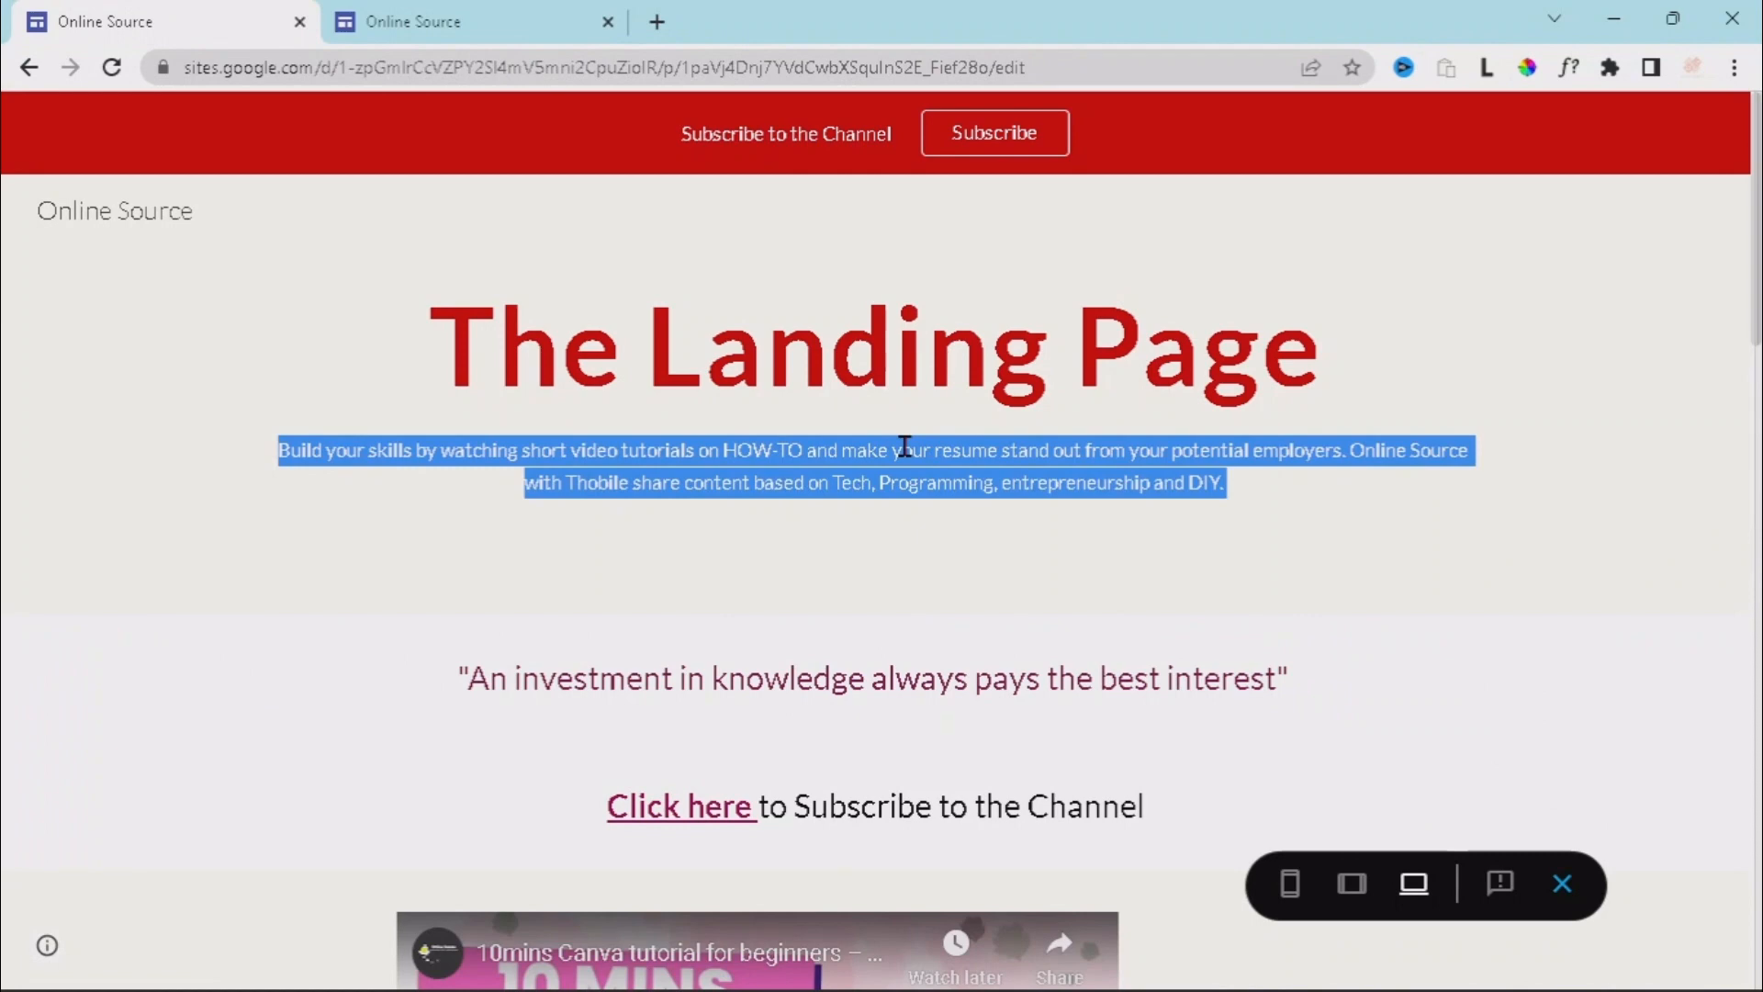
left_click(479, 13)
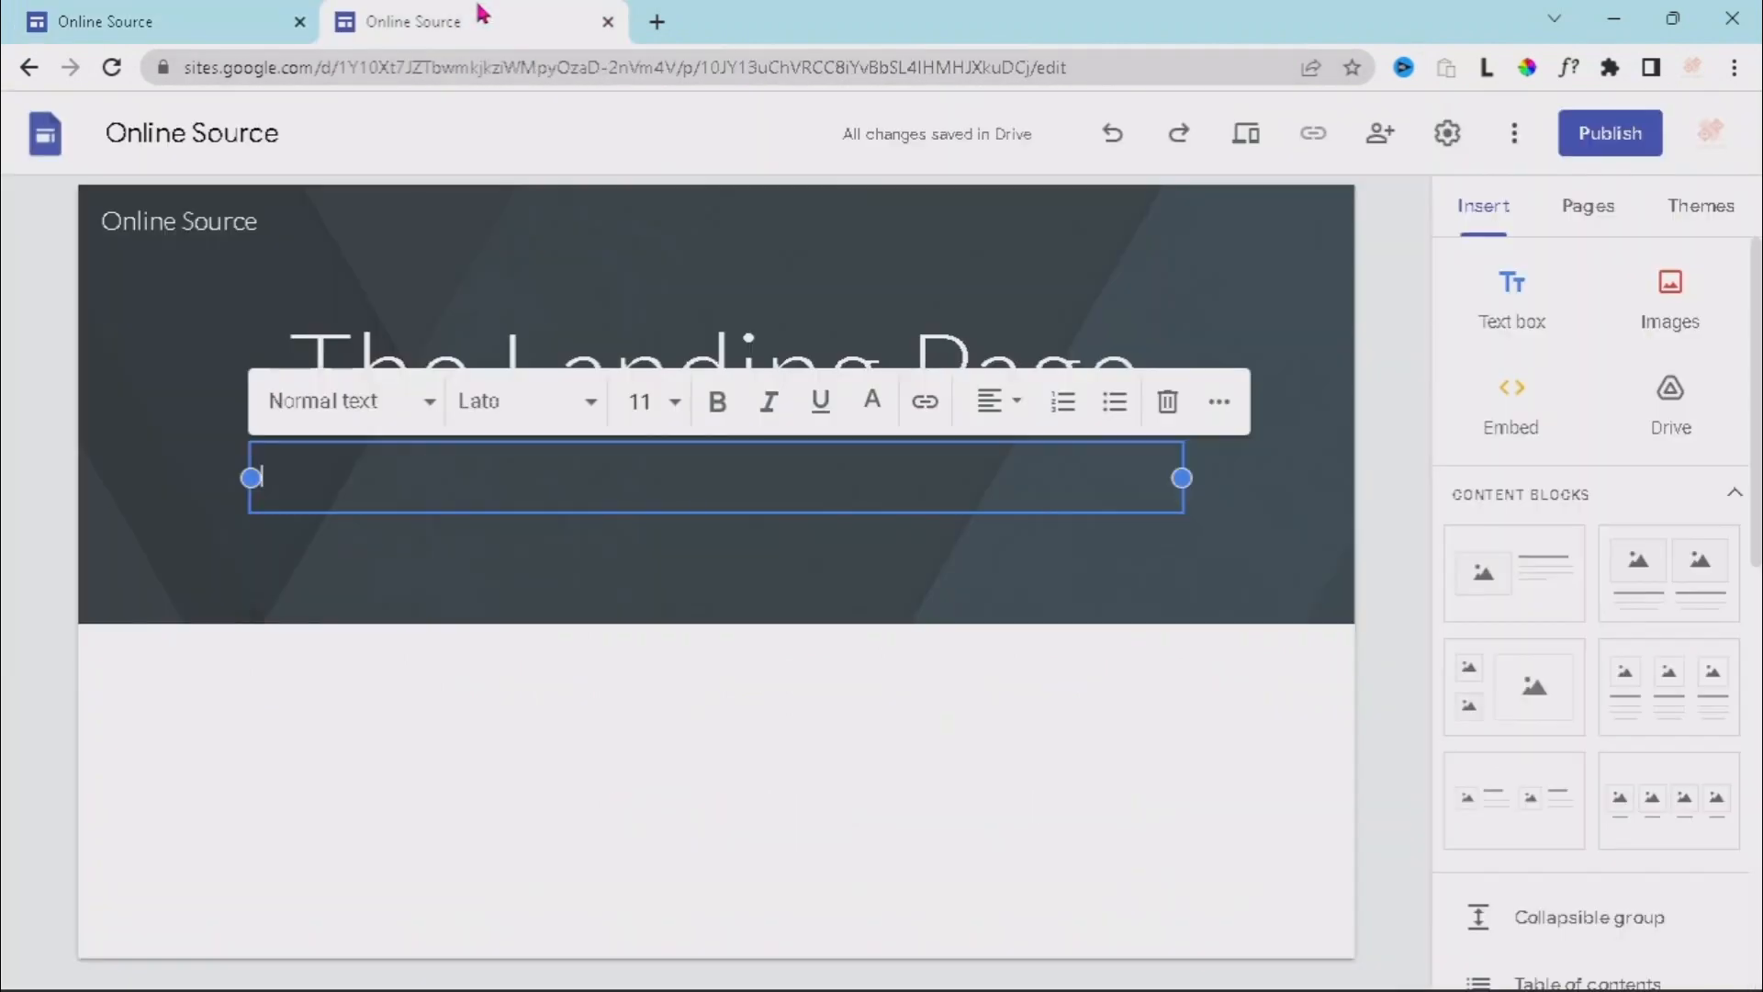
key("ctrl+v")
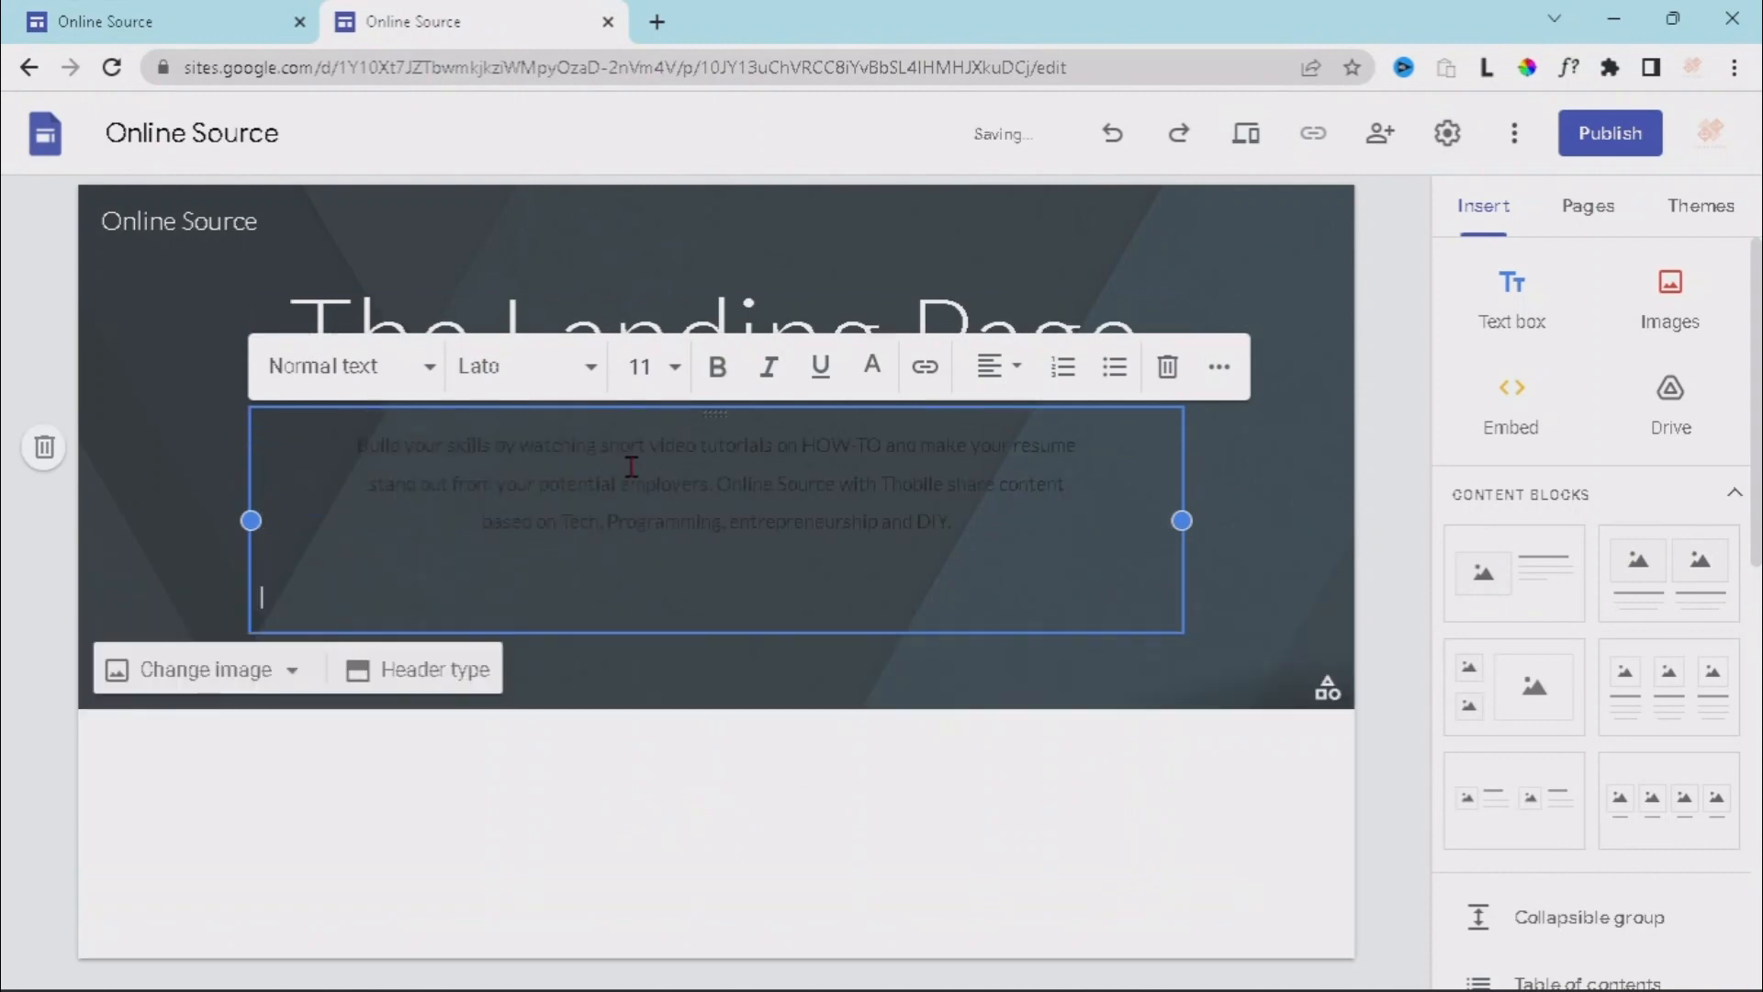
key("BackSpace")
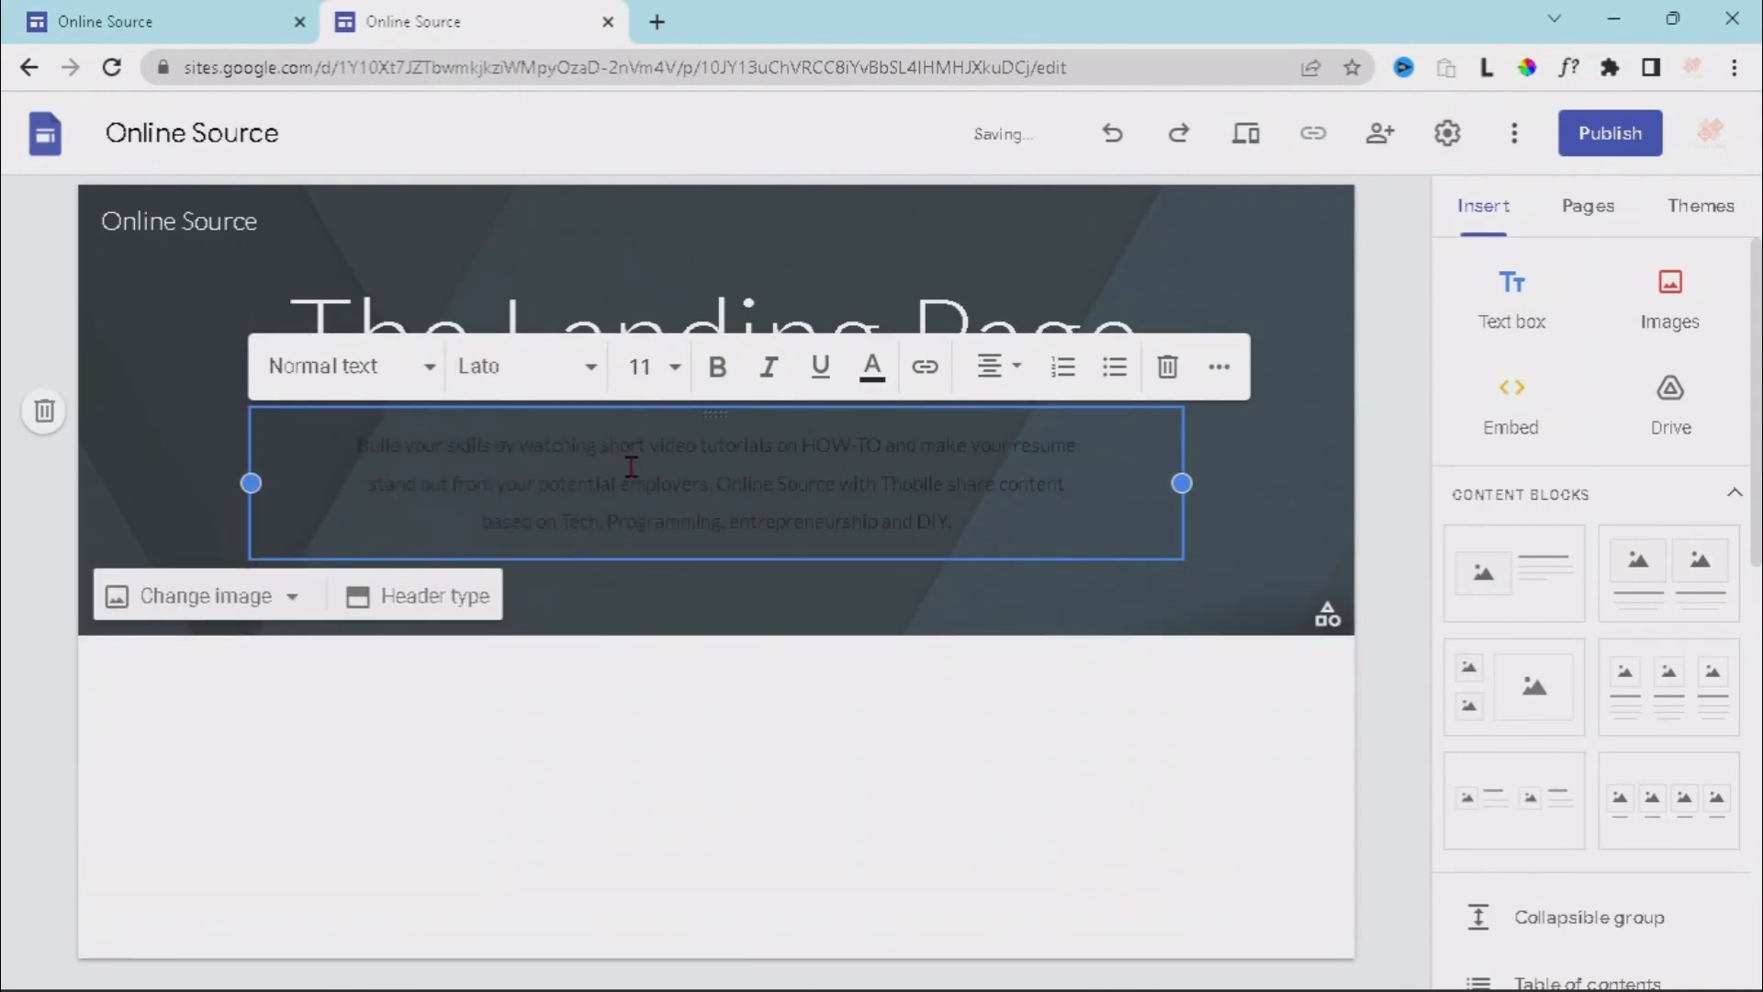
Set the text colour of the whole header description paragraph to white
triple_click(631, 466)
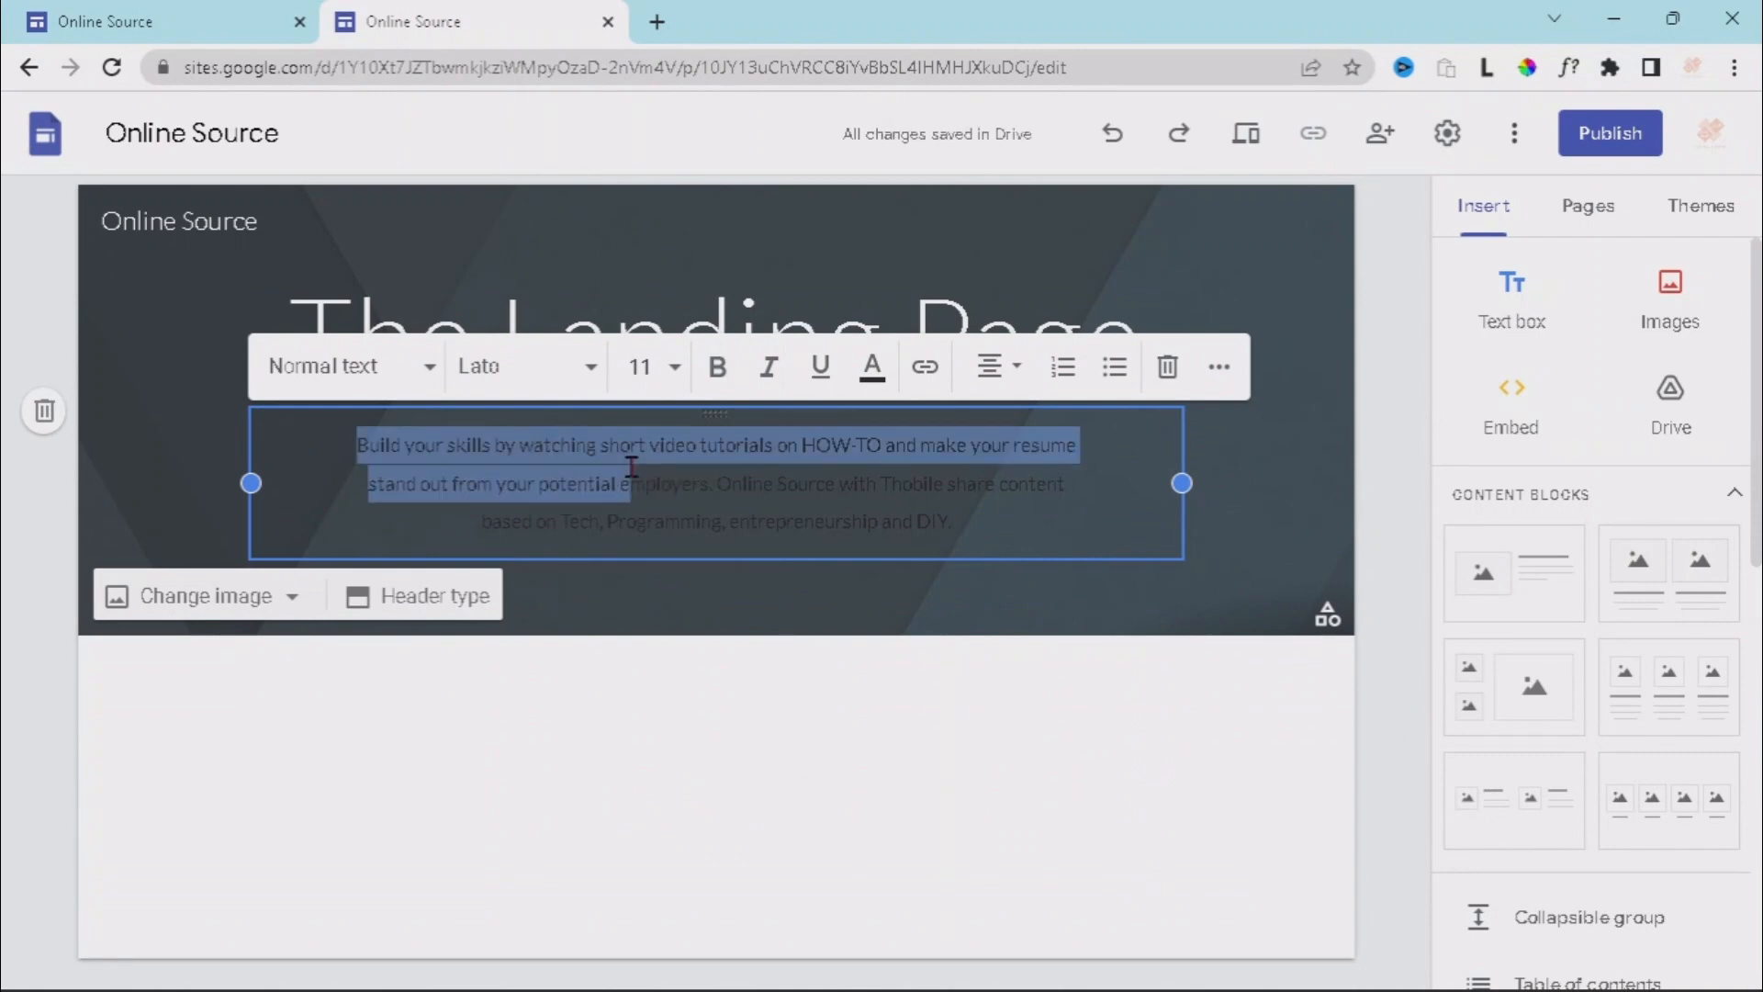
triple_click(631, 467)
triple_click(631, 466)
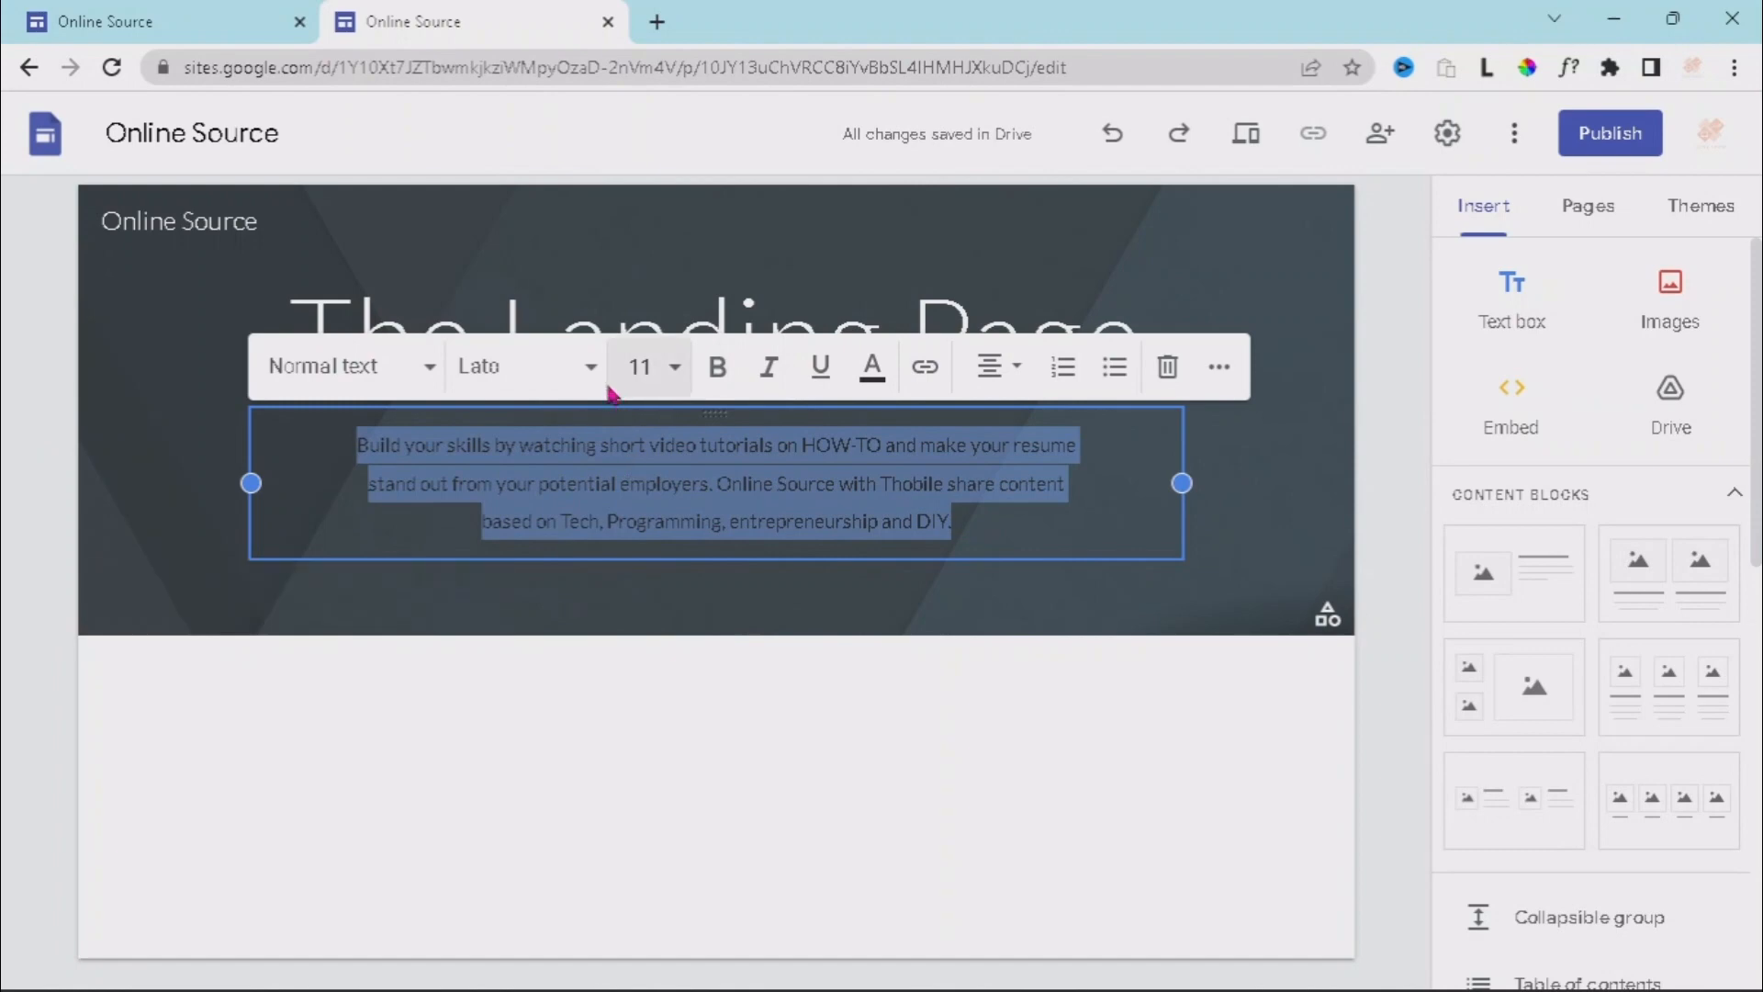
left_click(883, 368)
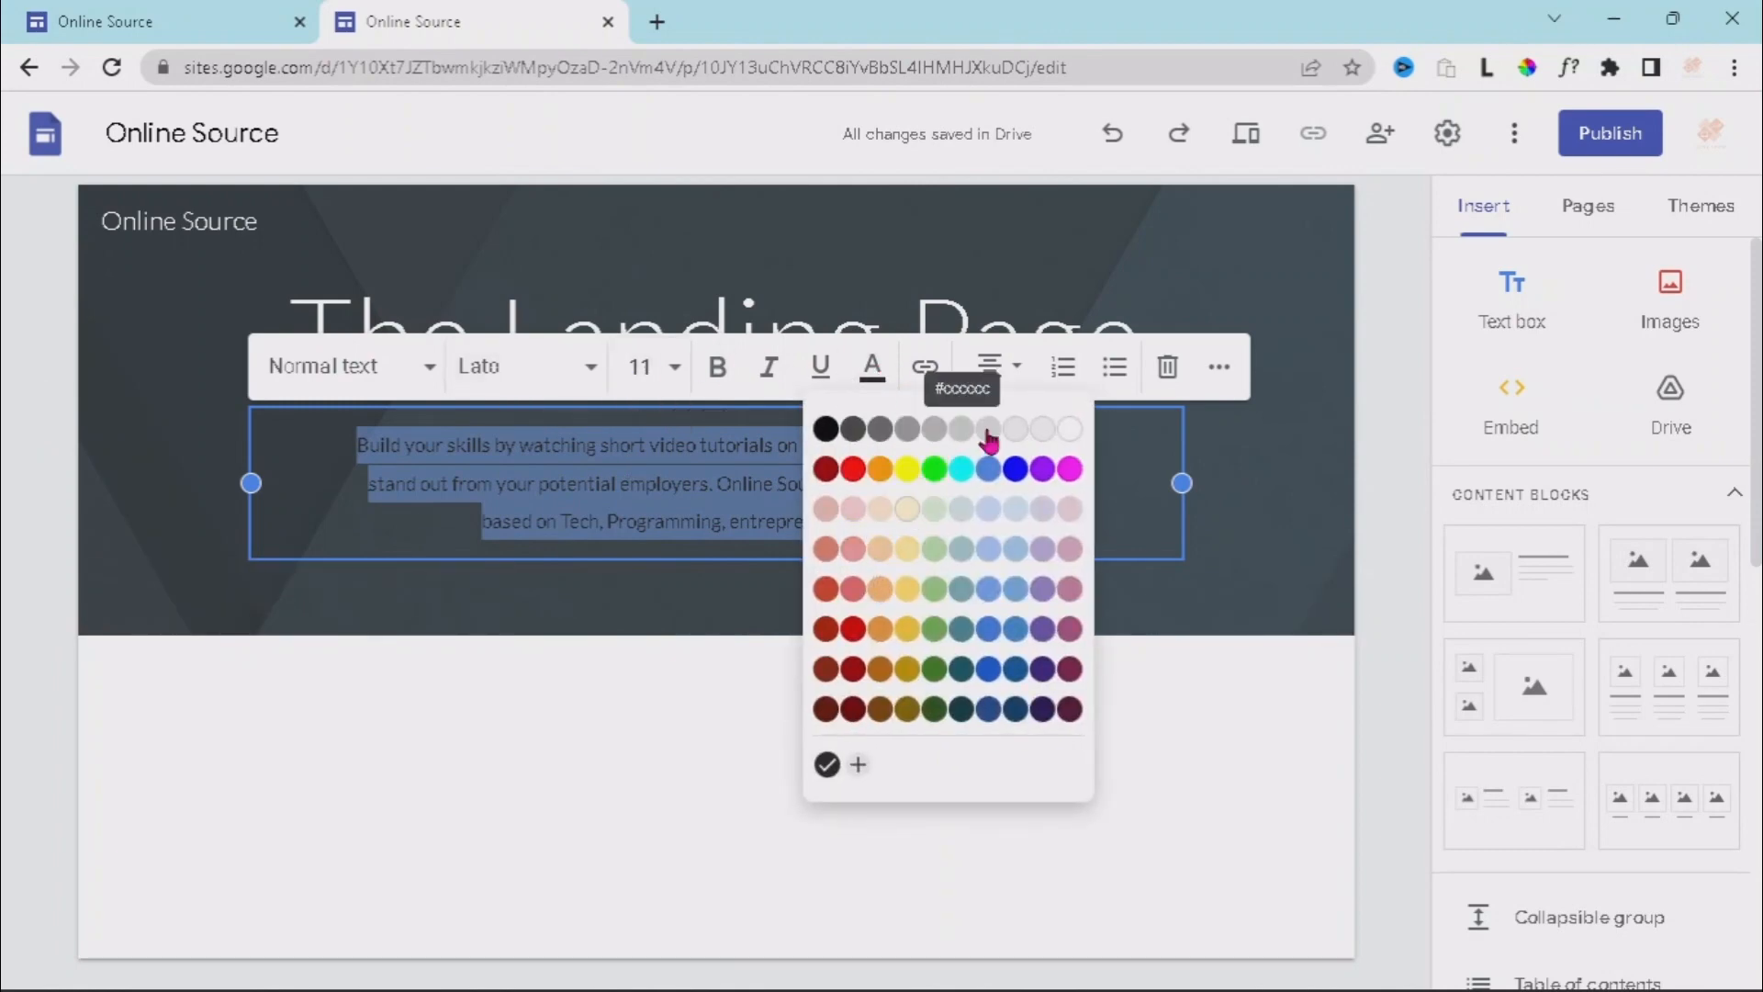
left_click(1070, 429)
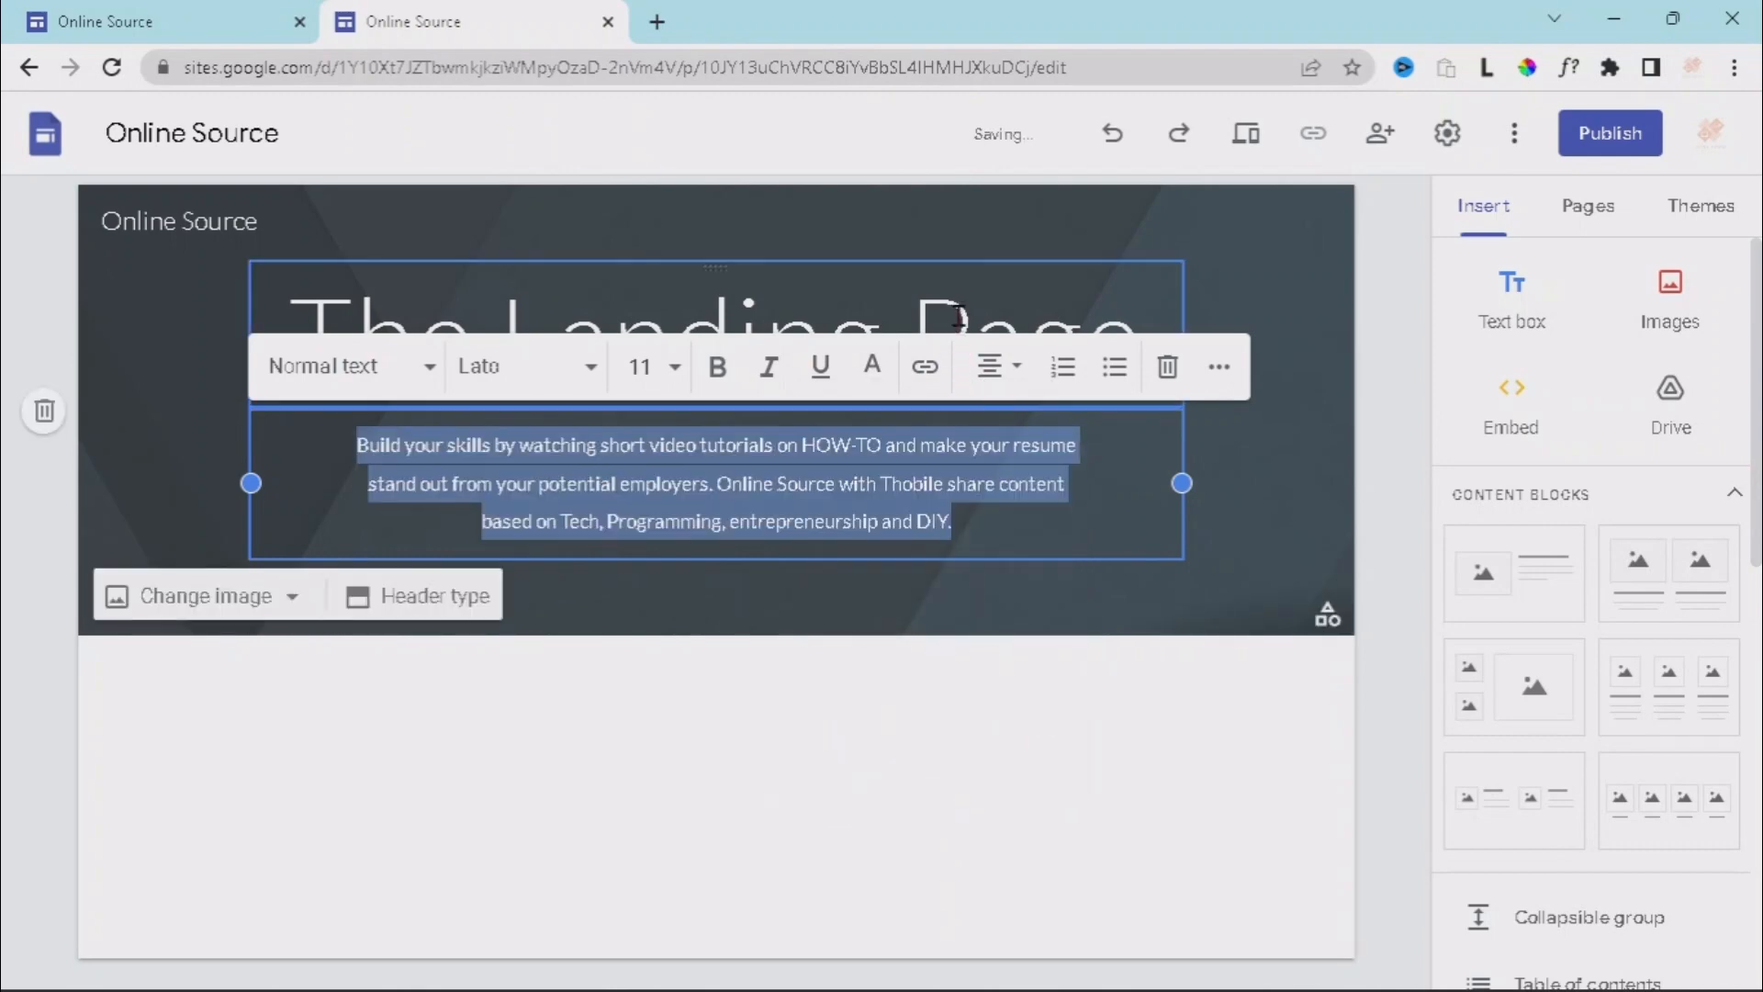
Make the title "The Landing Page" bold without underline and set its text colour to red
triple_click(959, 317)
triple_click(958, 317)
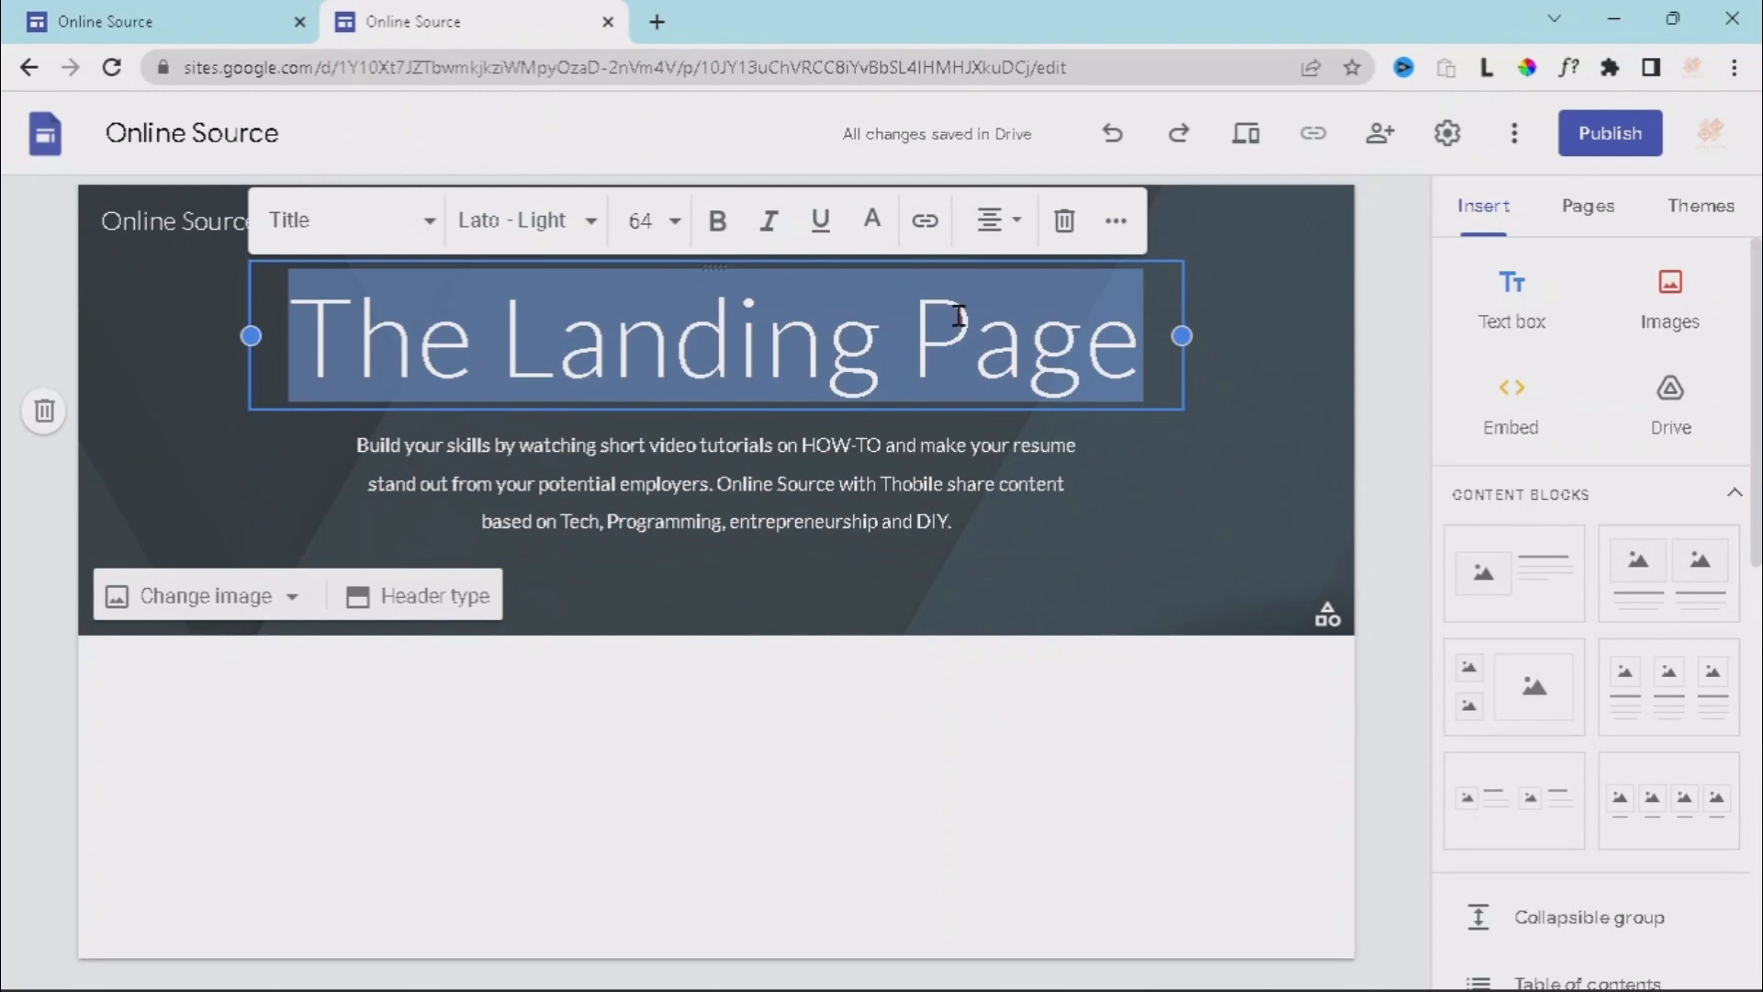
left_click(722, 226)
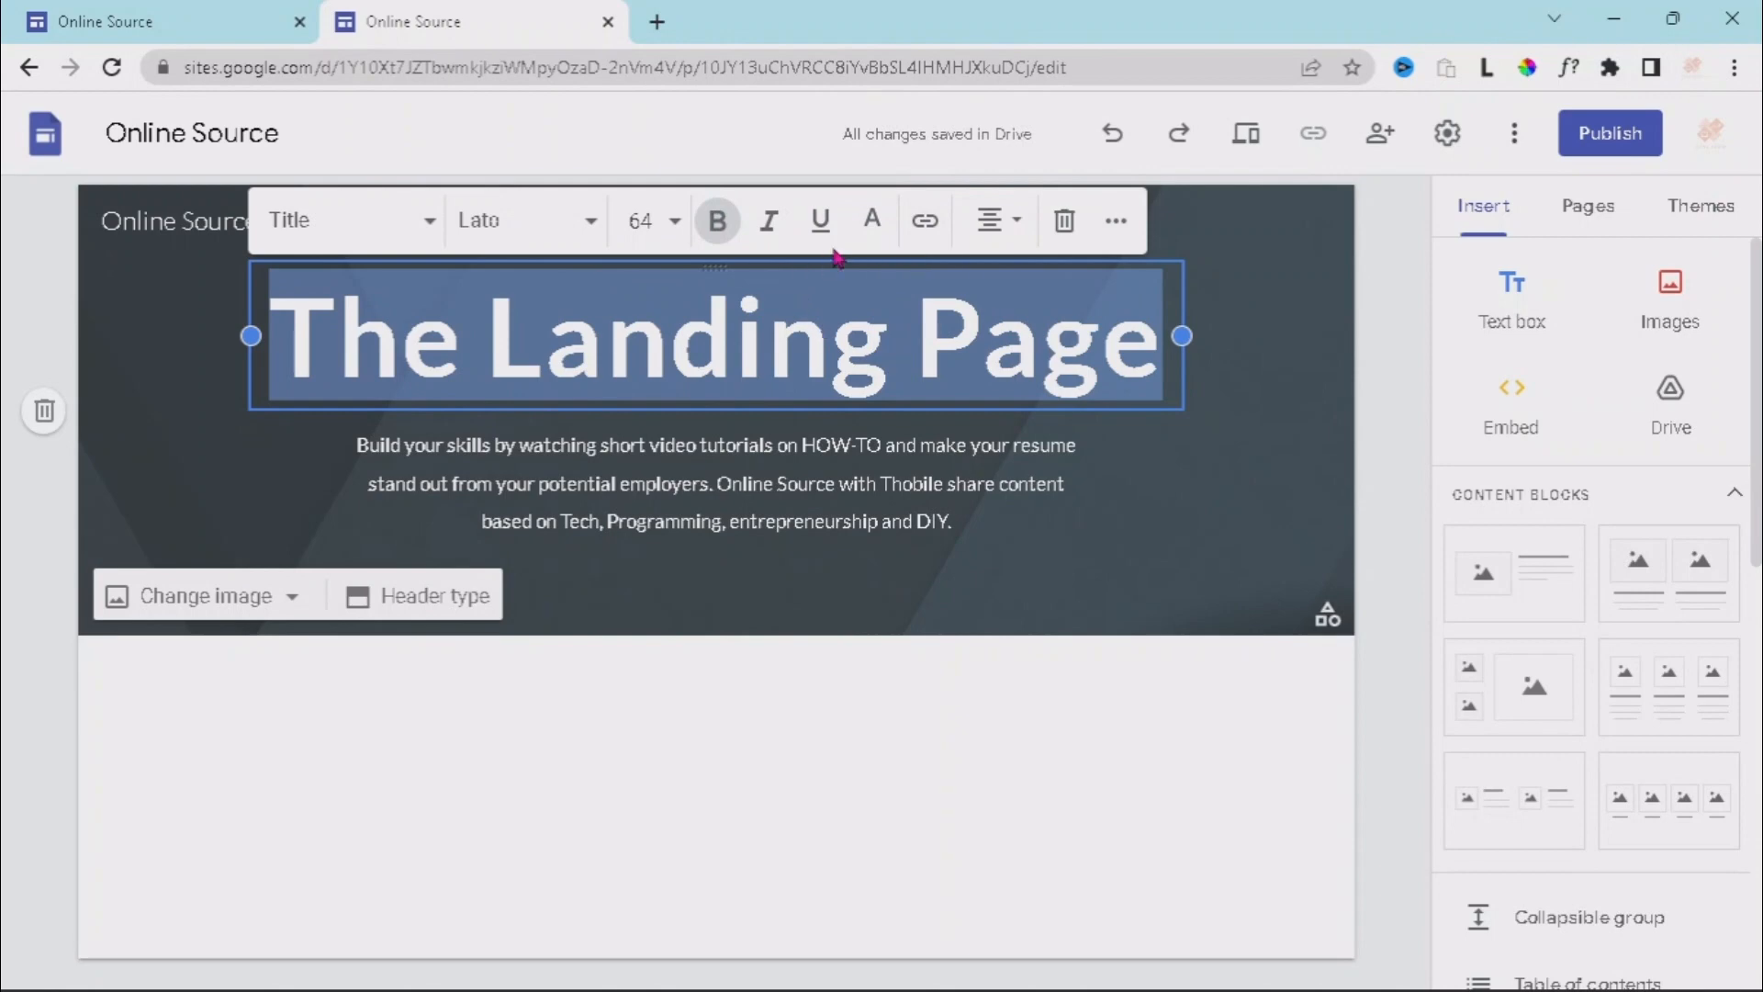
left_click(822, 225)
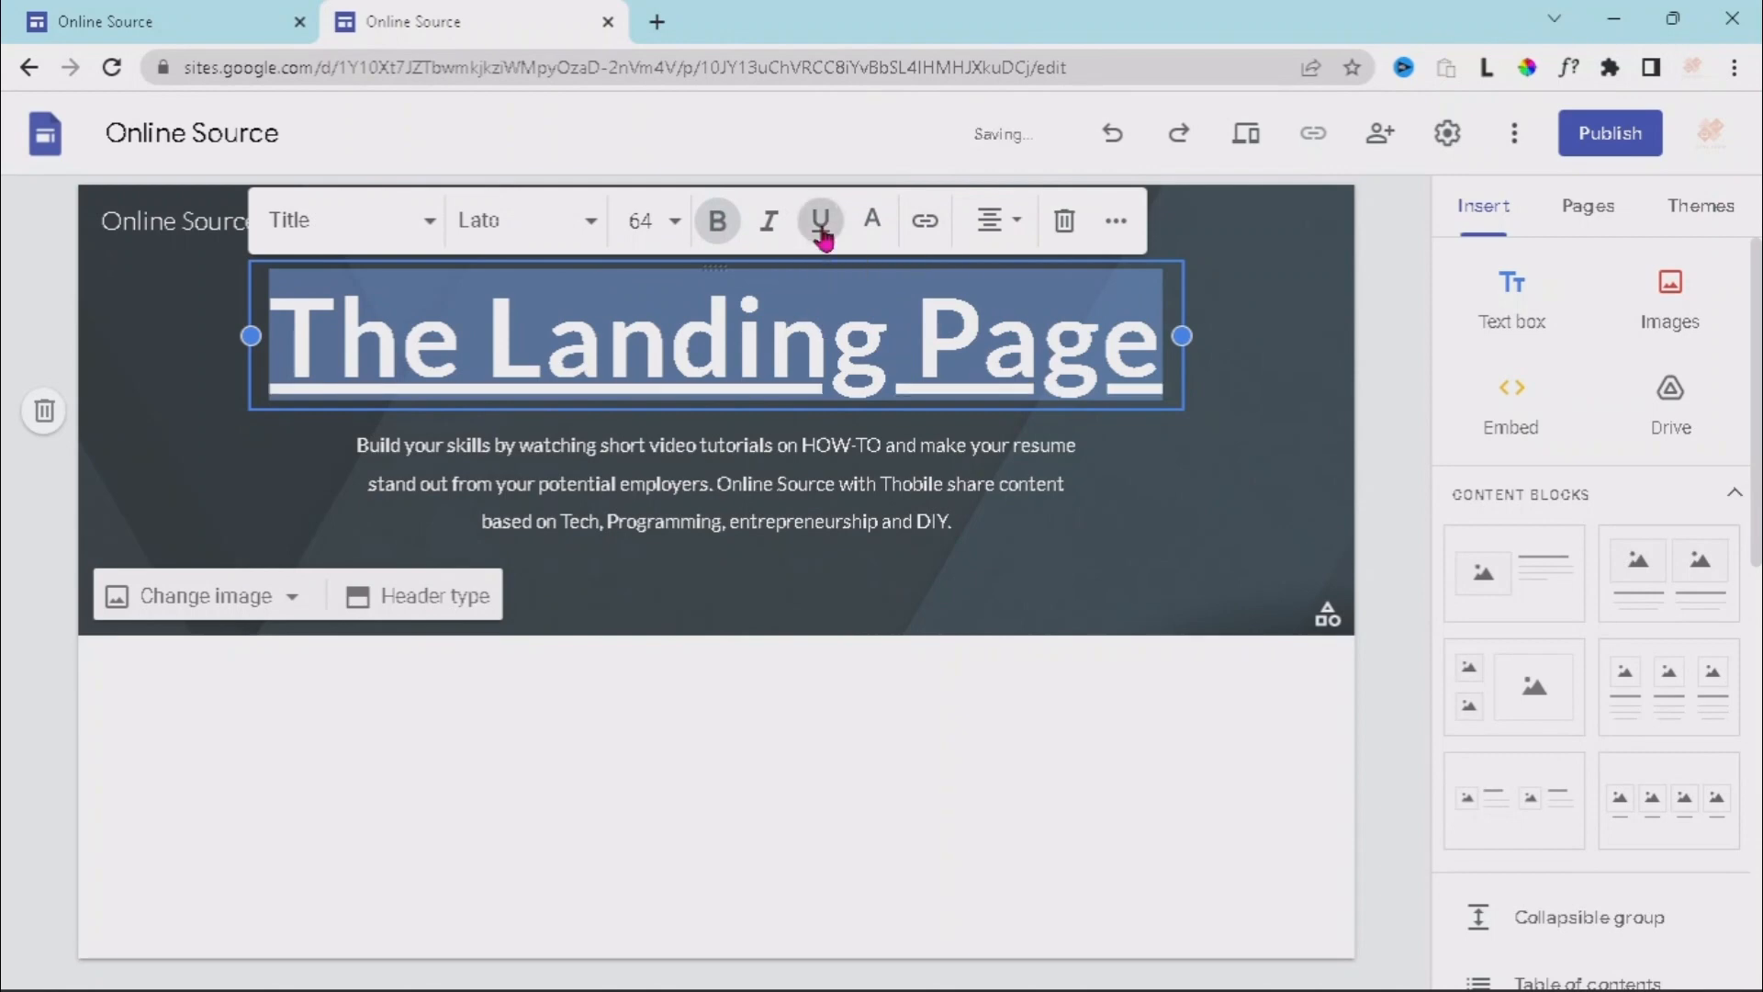
left_click(821, 230)
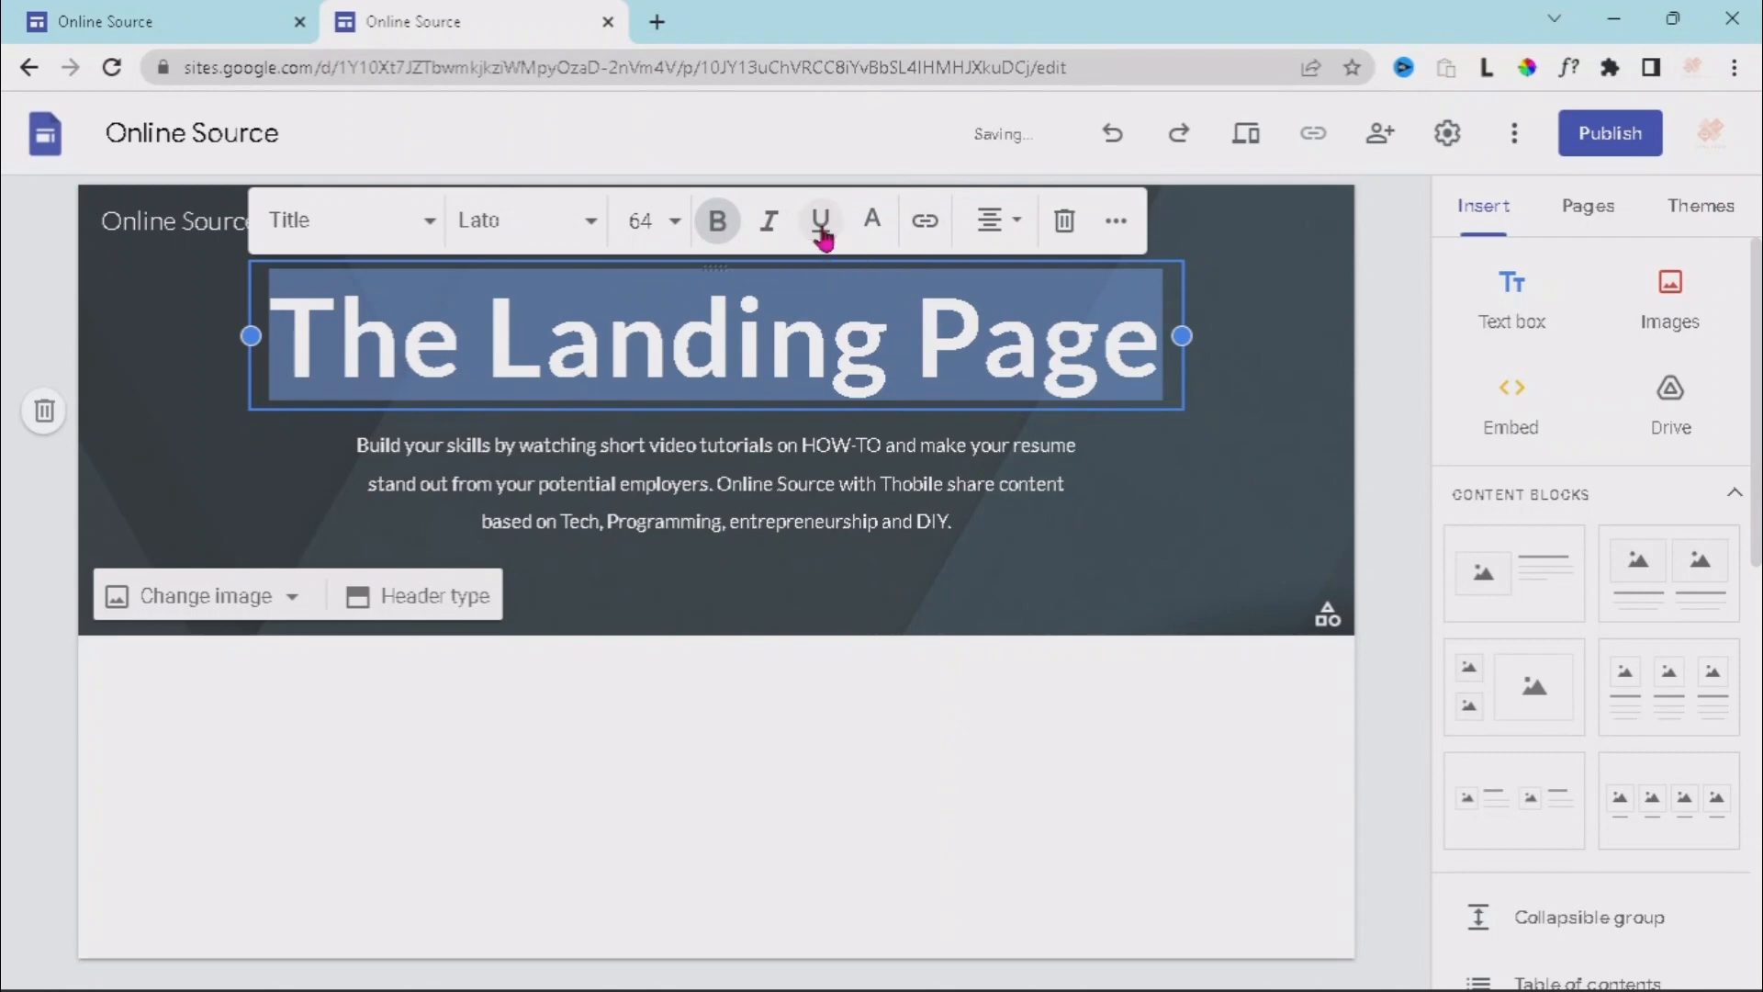
left_click(877, 228)
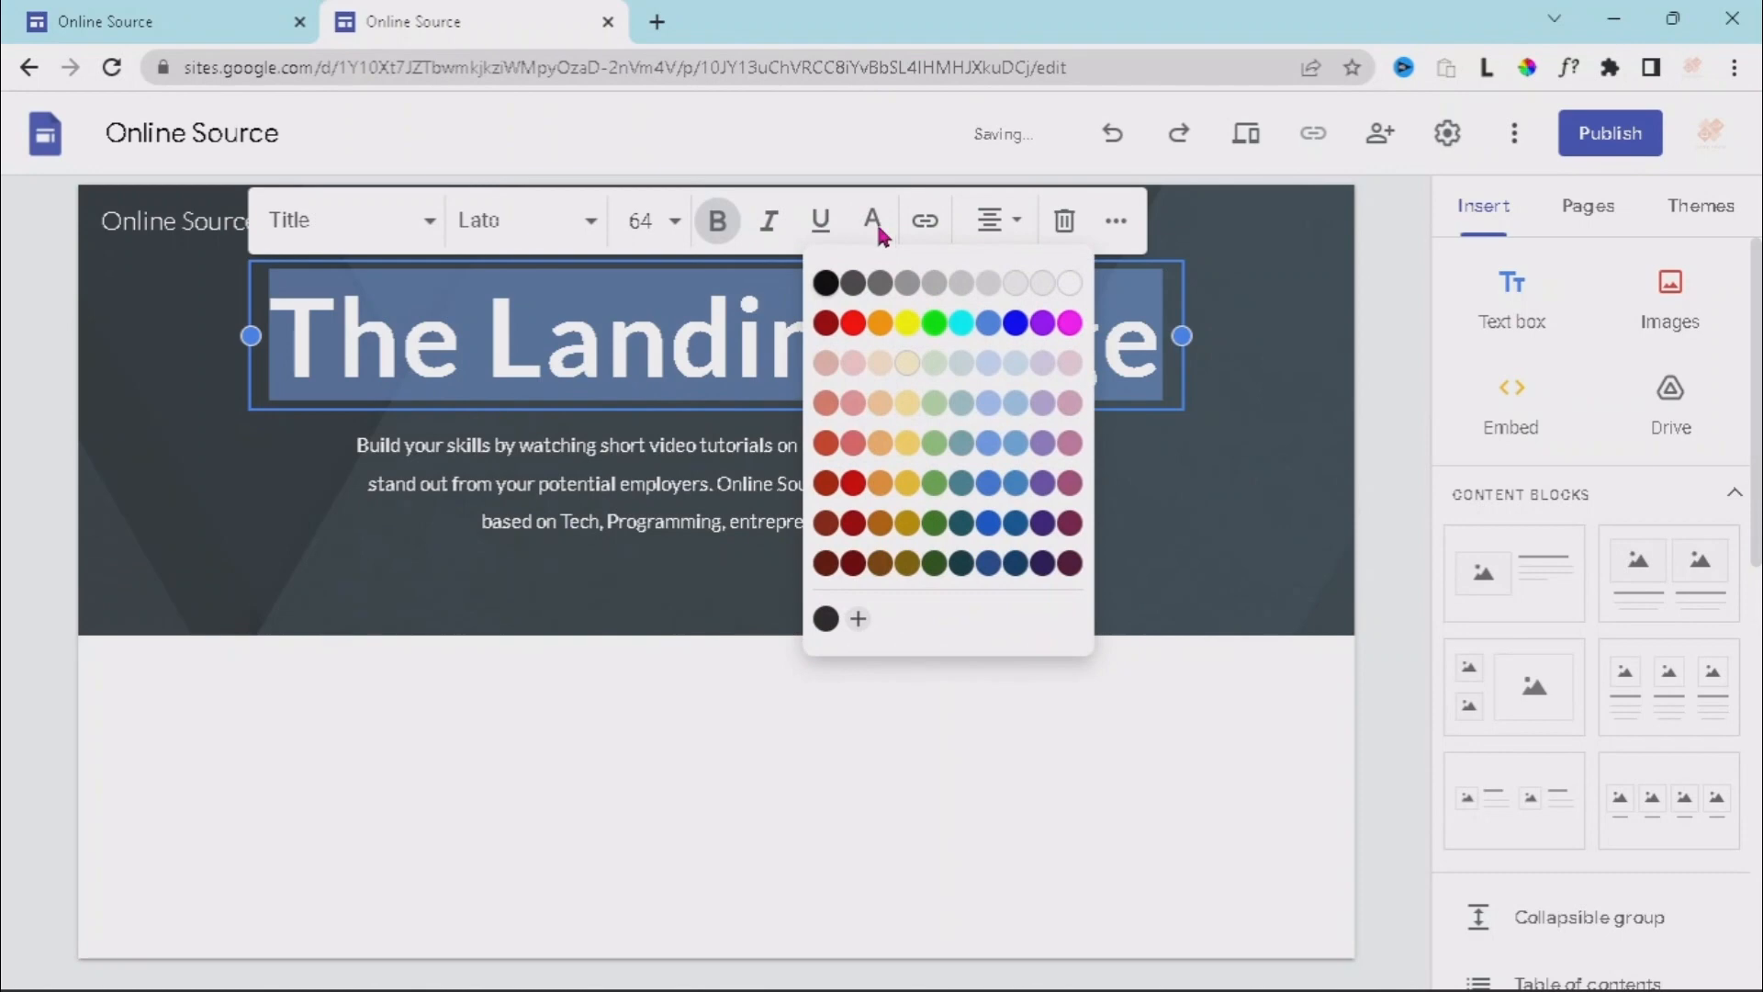
left_click(862, 485)
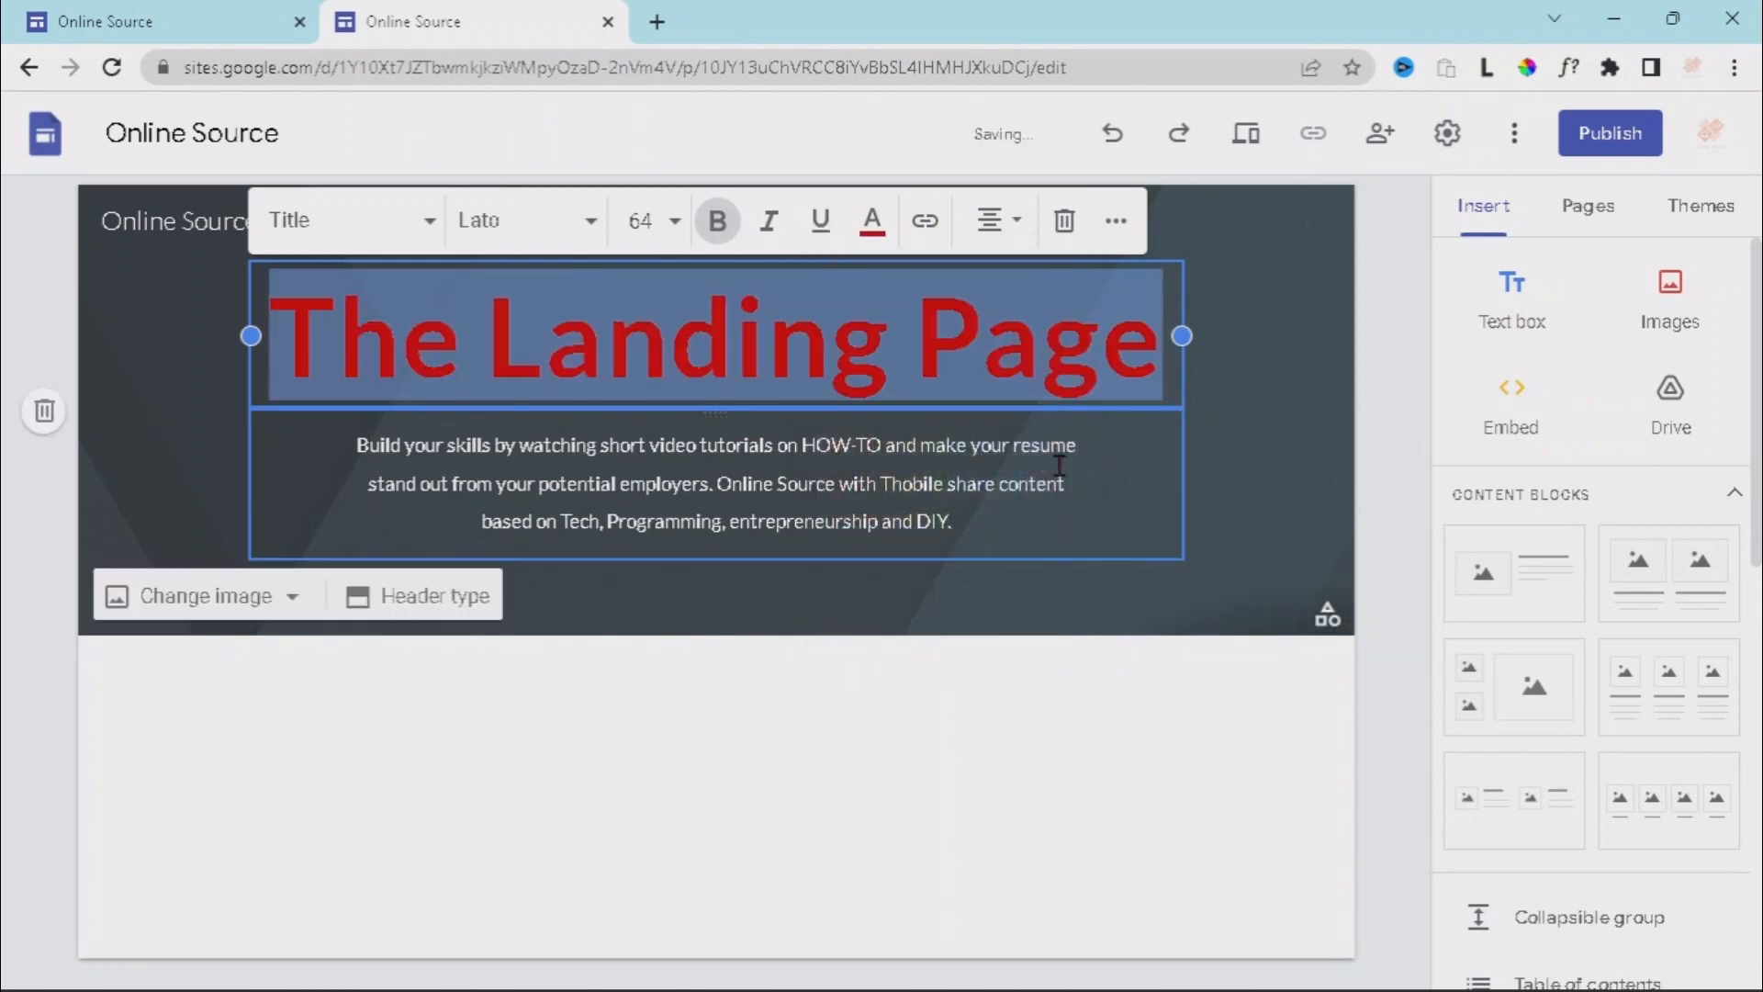
left_click(1265, 522)
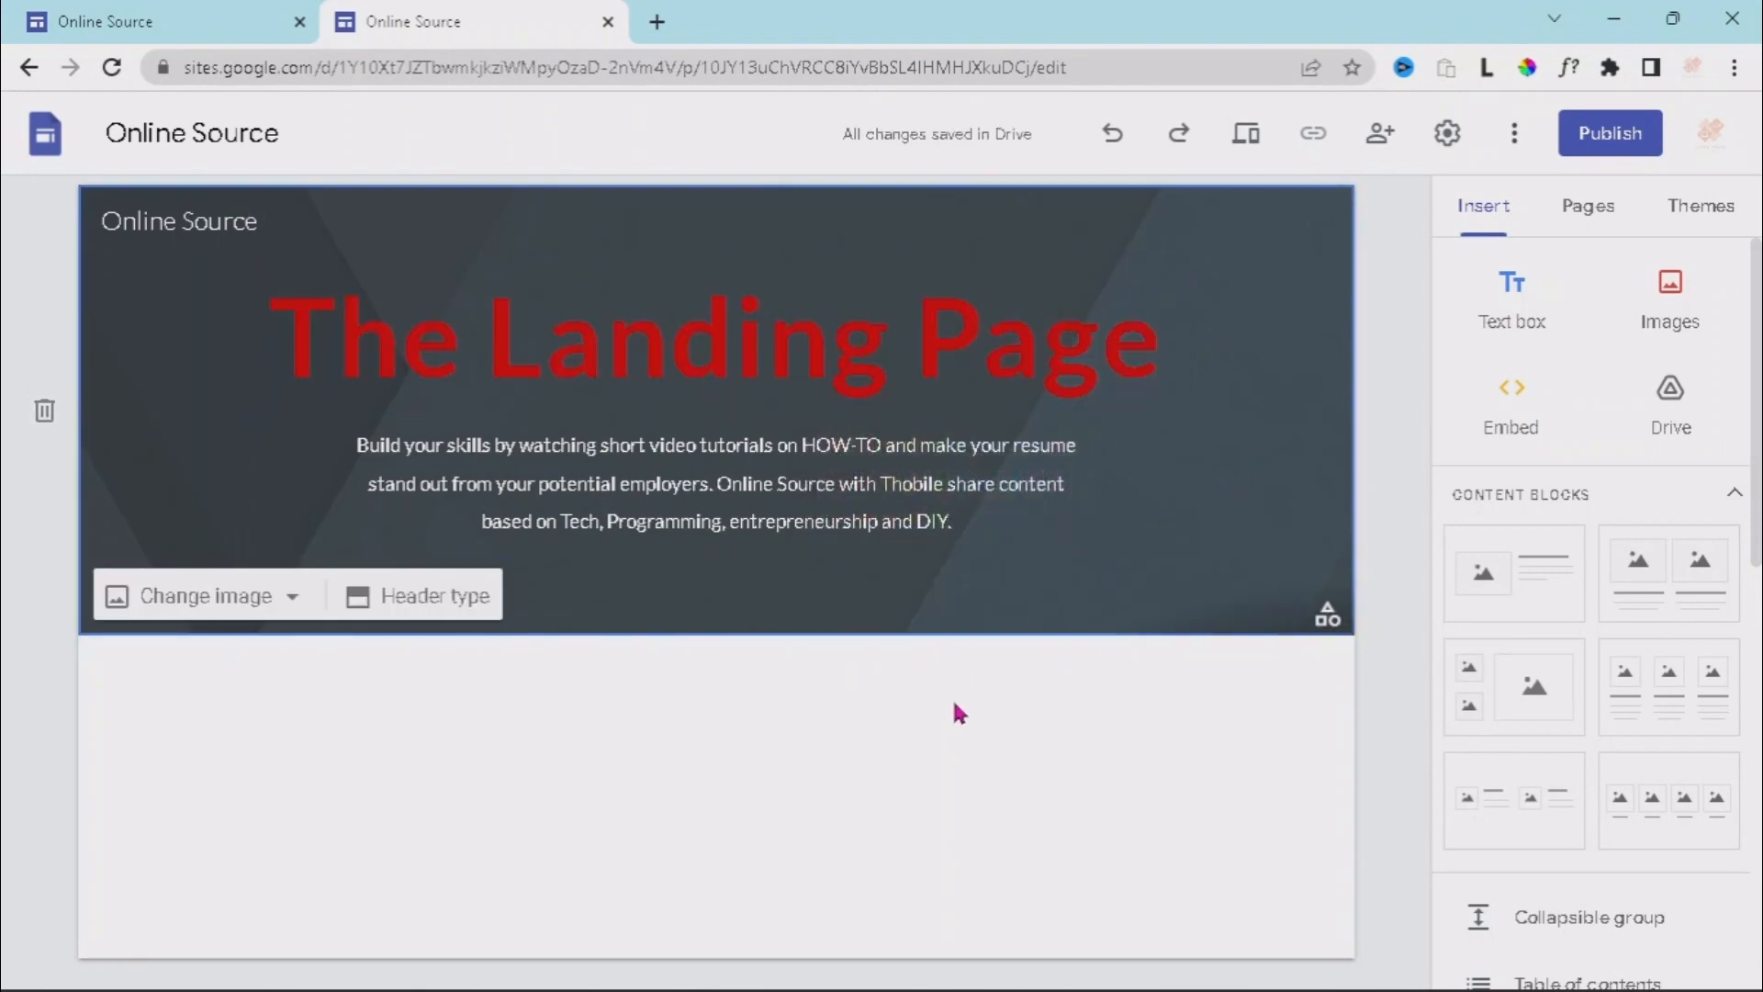
Replace the header's background by uploading the image "Copy of SALON FLYER 2" from the Downloads folder
left_click(292, 623)
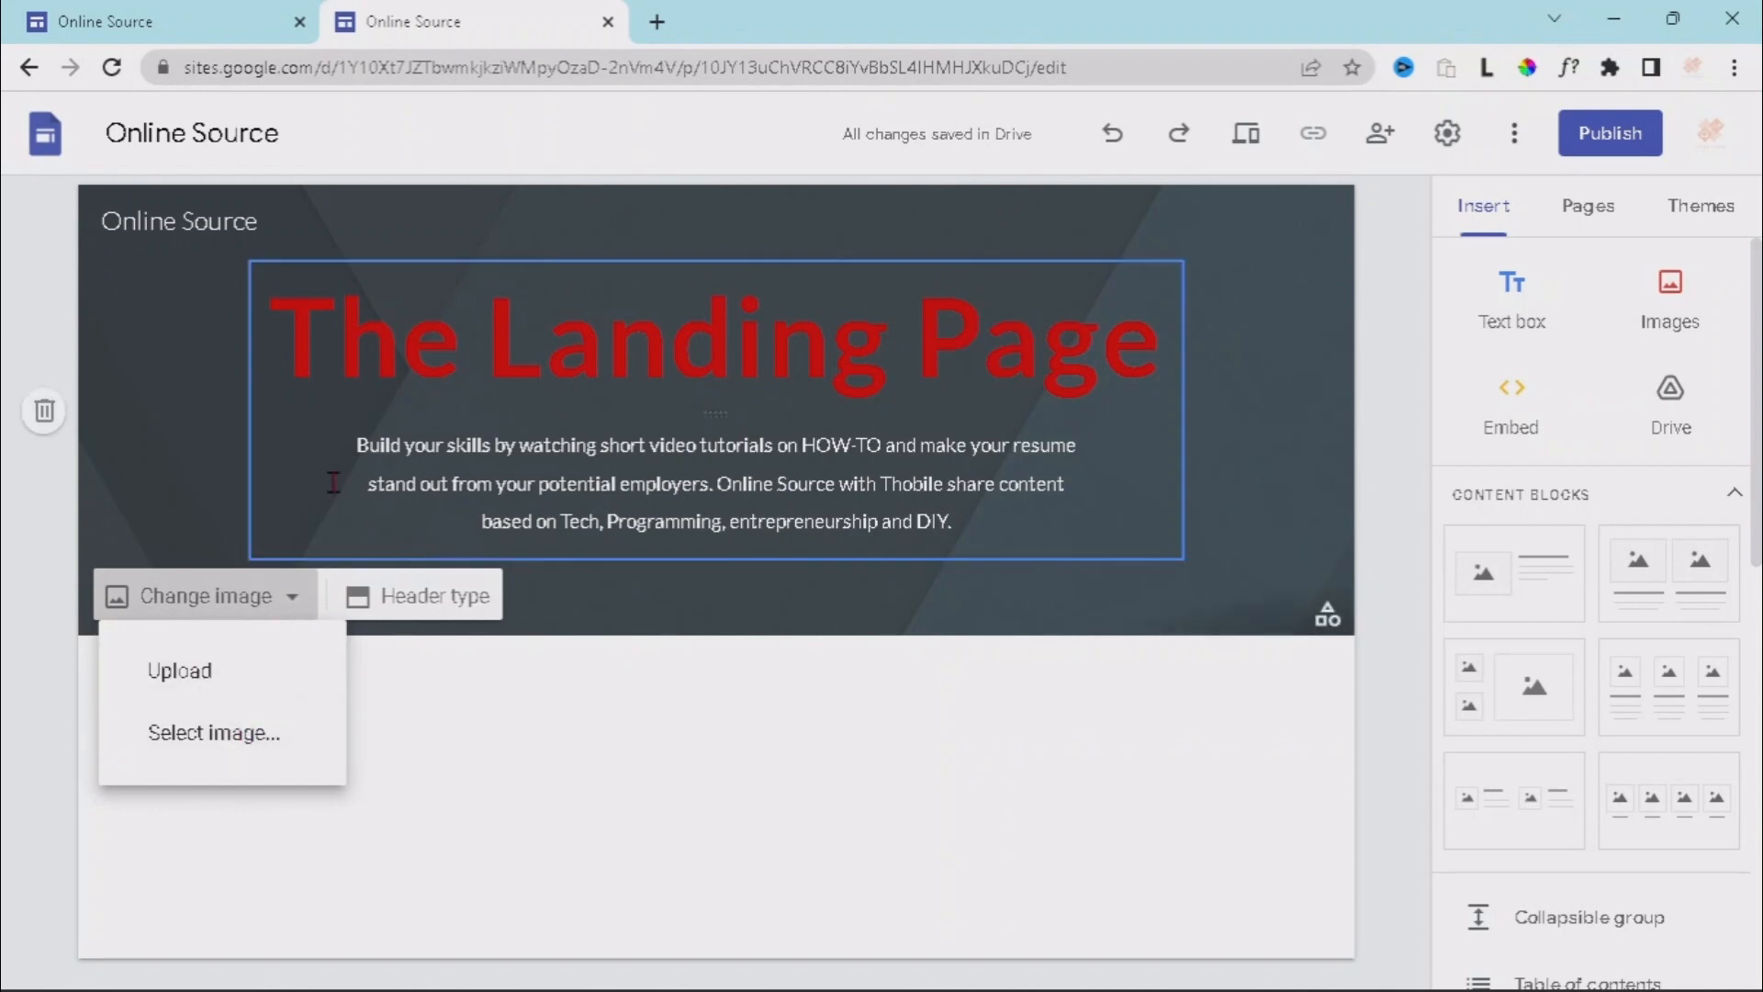
left_click(203, 483)
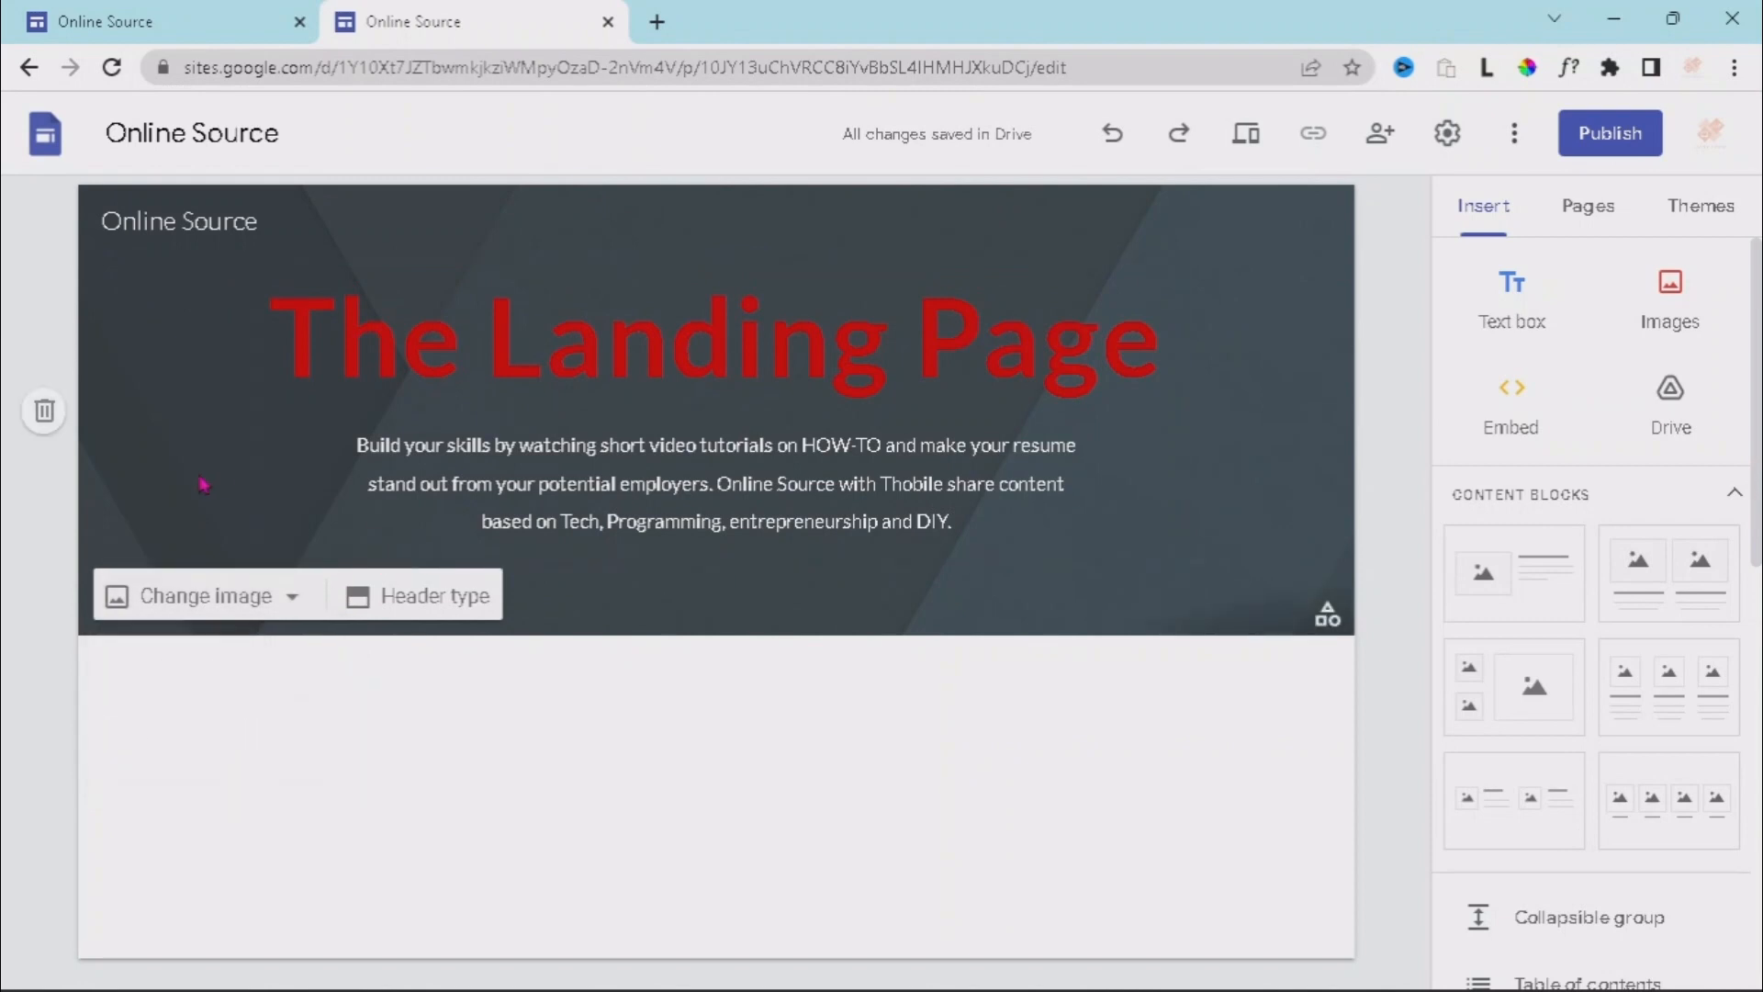
left_click(291, 602)
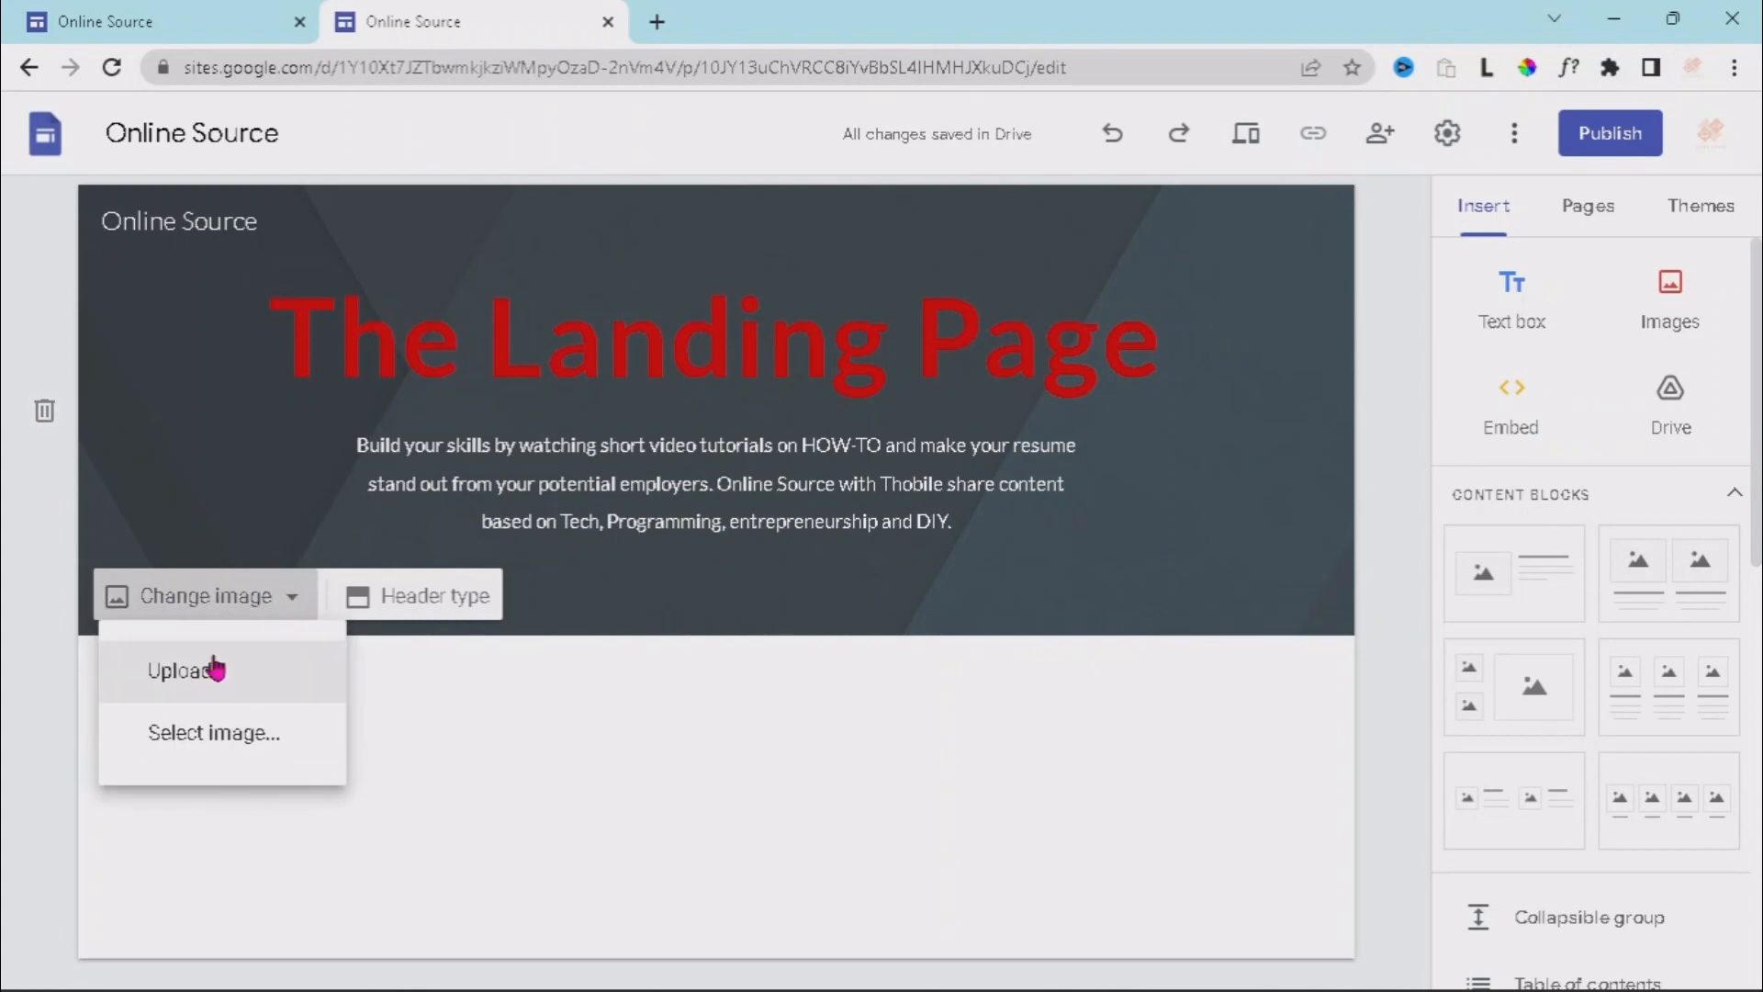
left_click(210, 686)
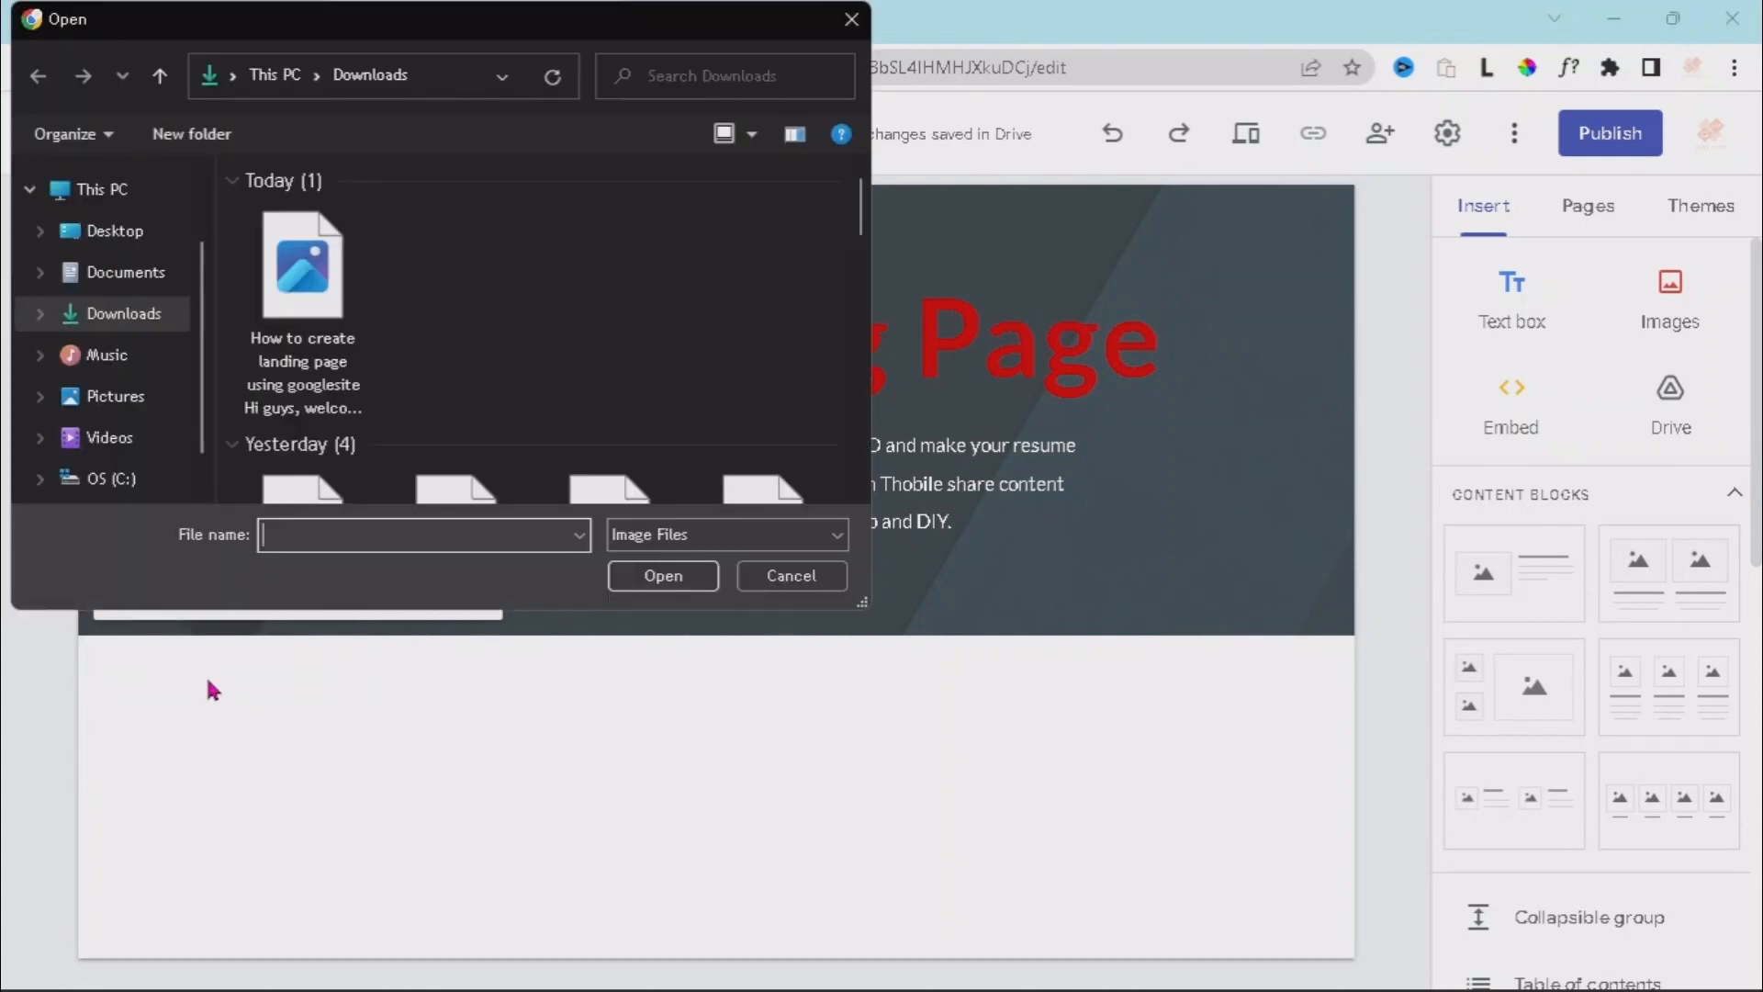
scroll(596, 211, "down", 3)
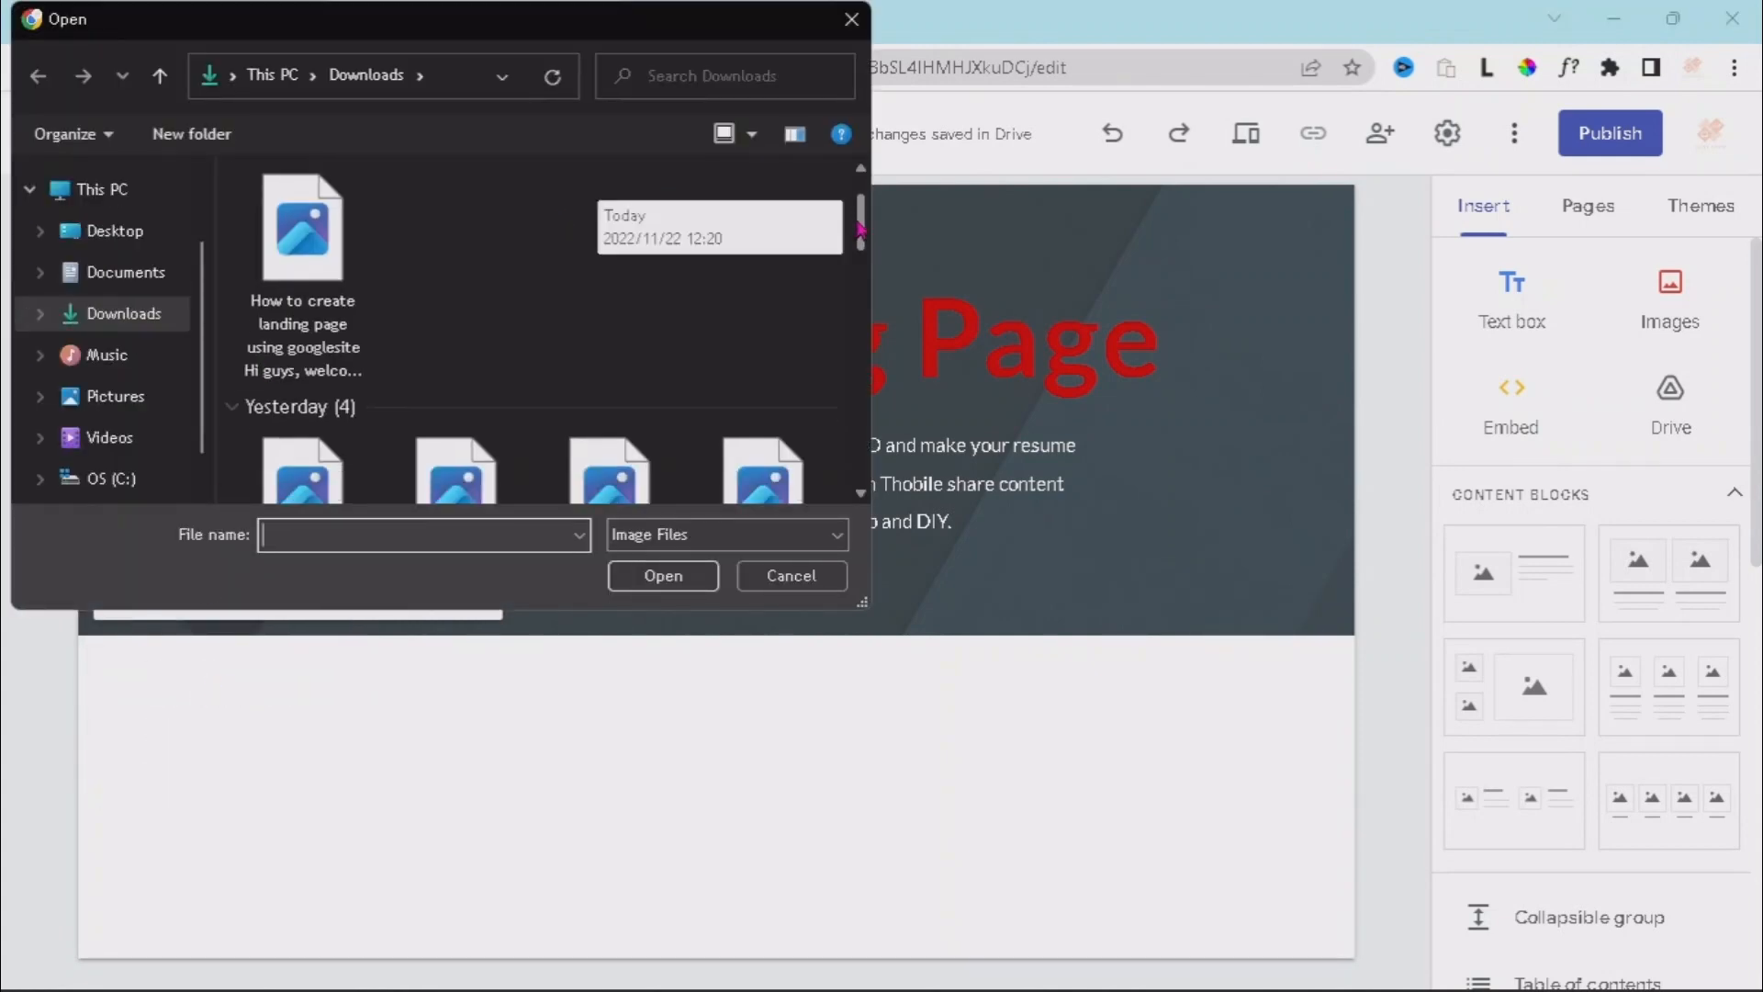
left_click(470, 262)
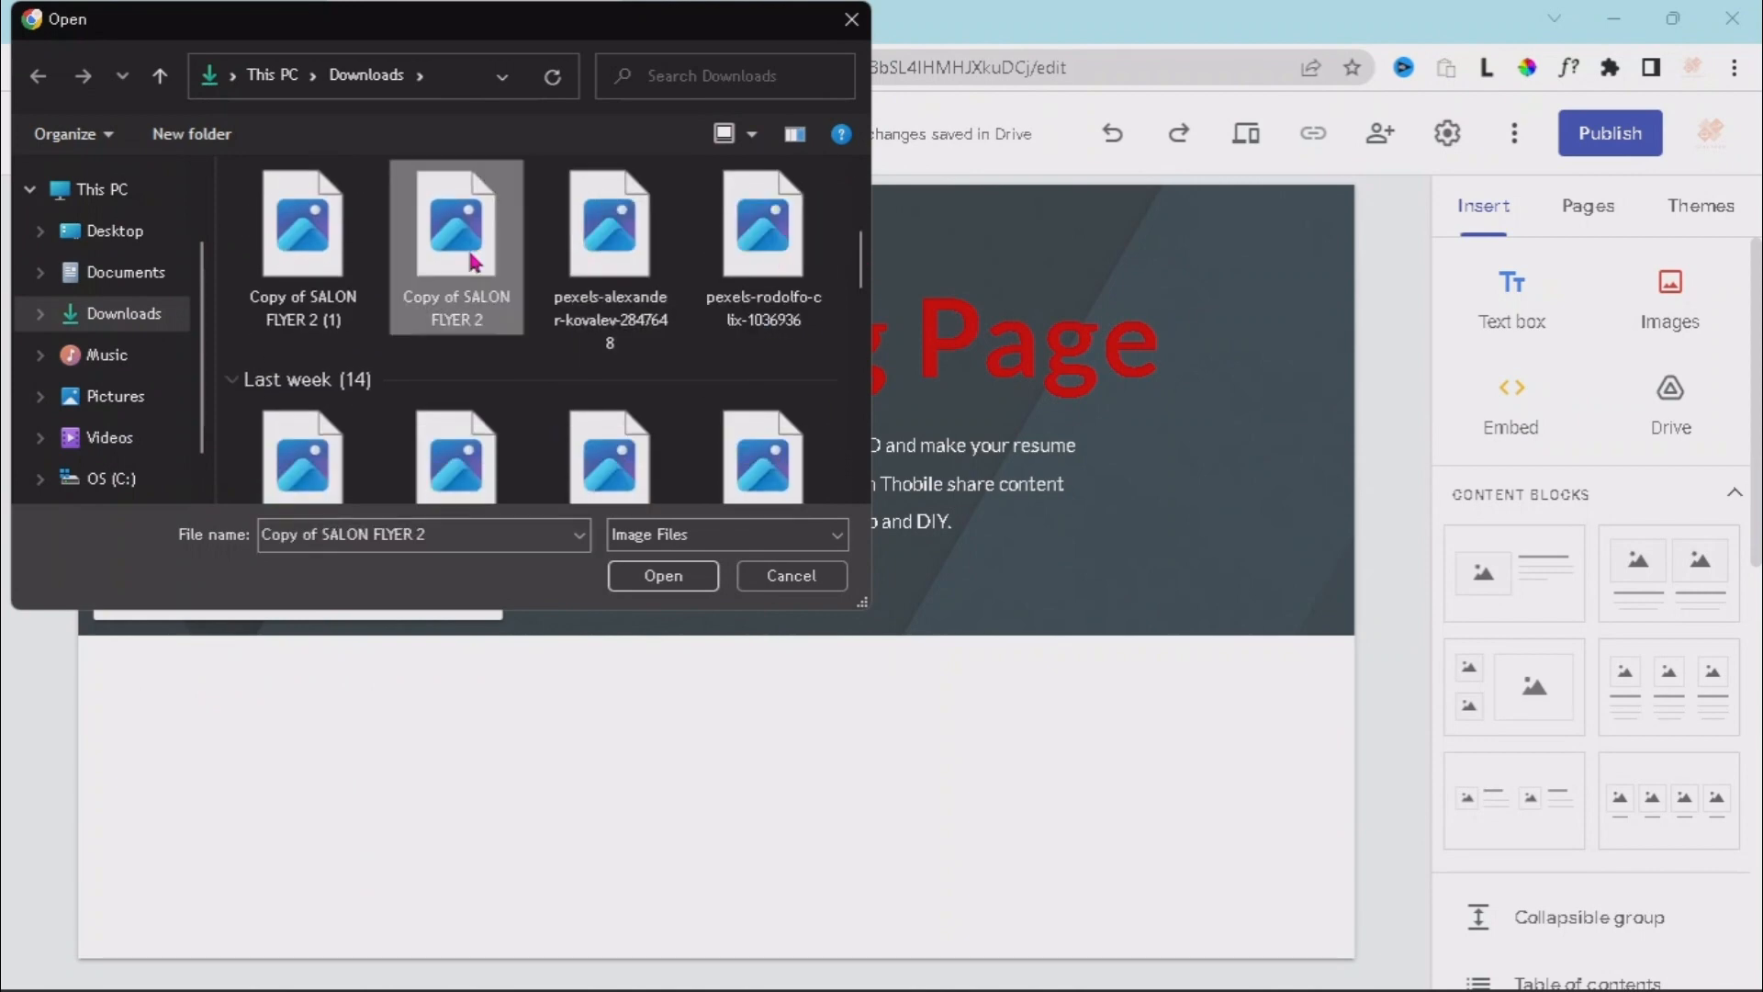
left_click(668, 575)
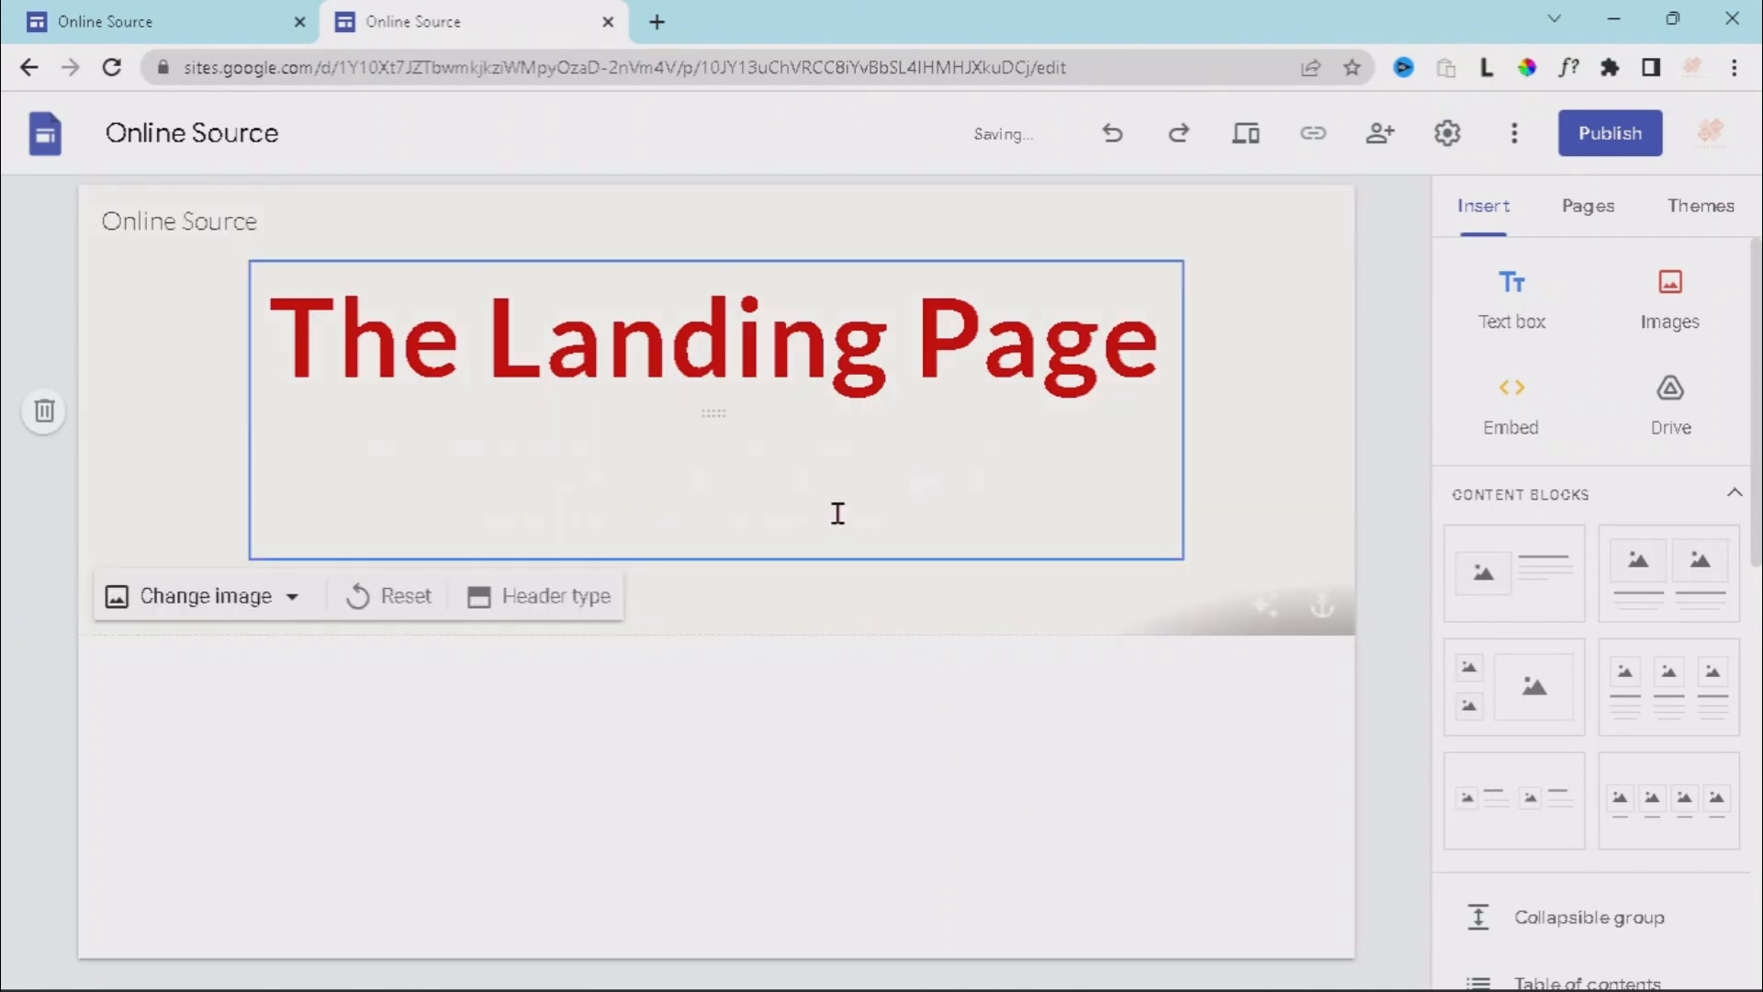
Set the text colour of the whole header description paragraph to black
triple_click(840, 475)
key("ctrl+a")
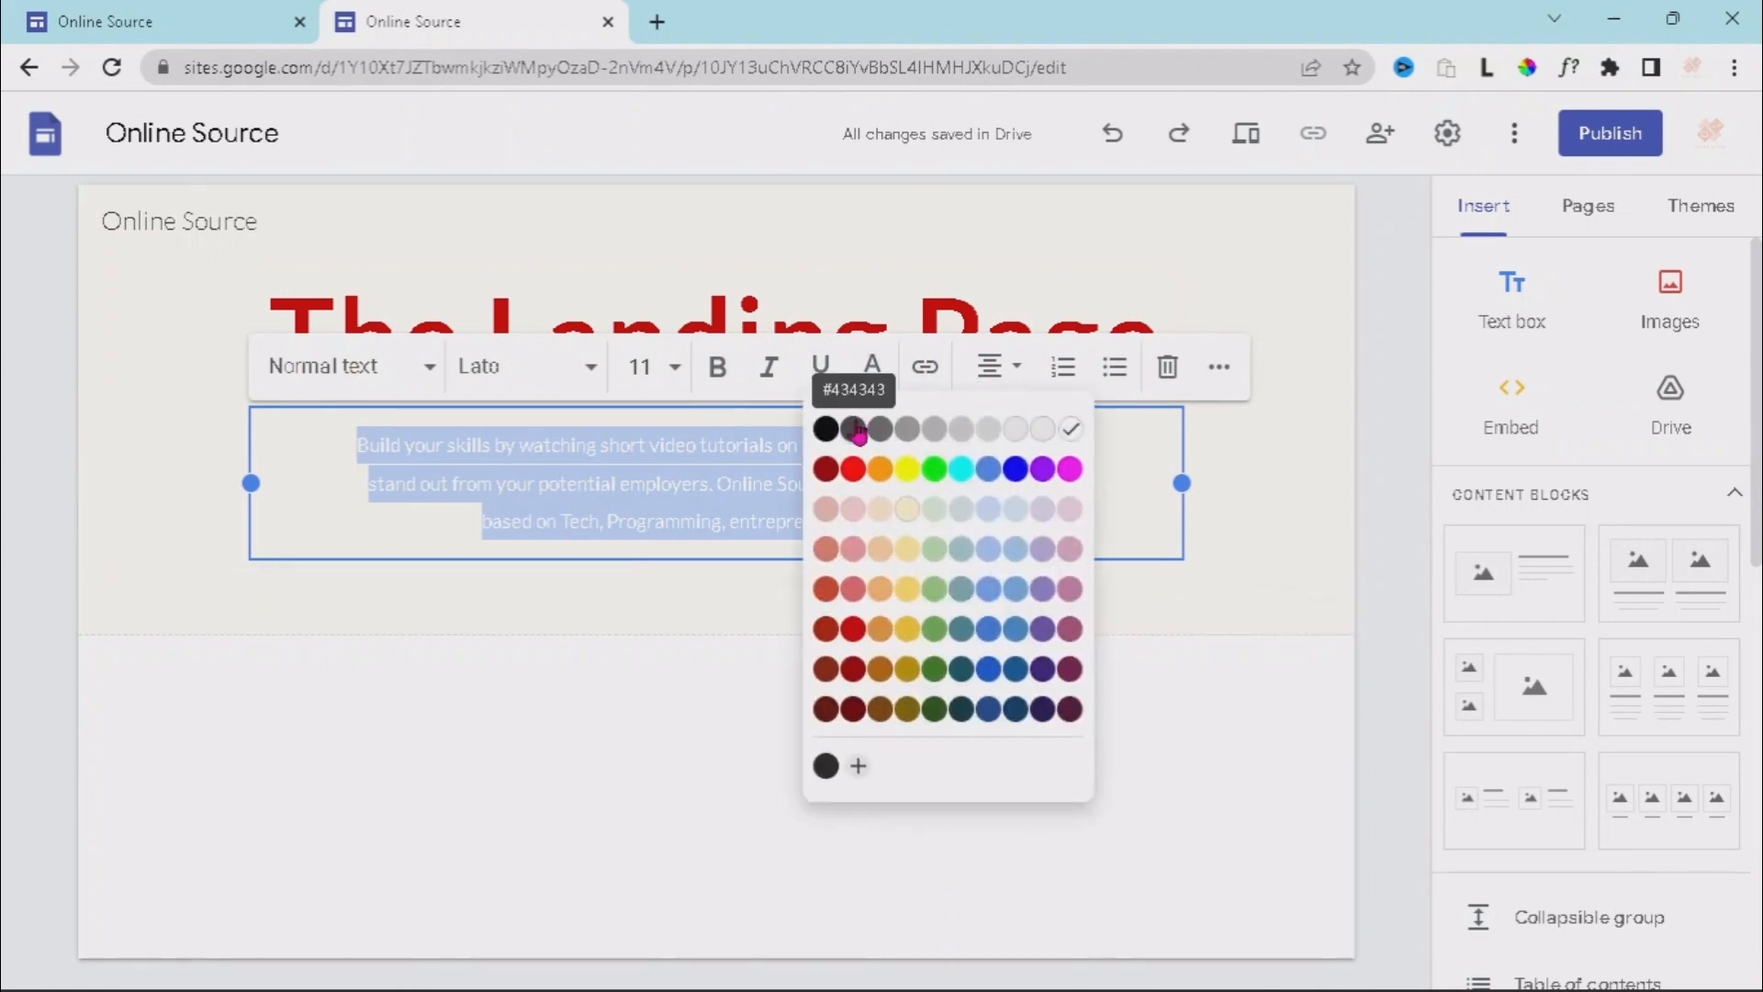
left_click(825, 429)
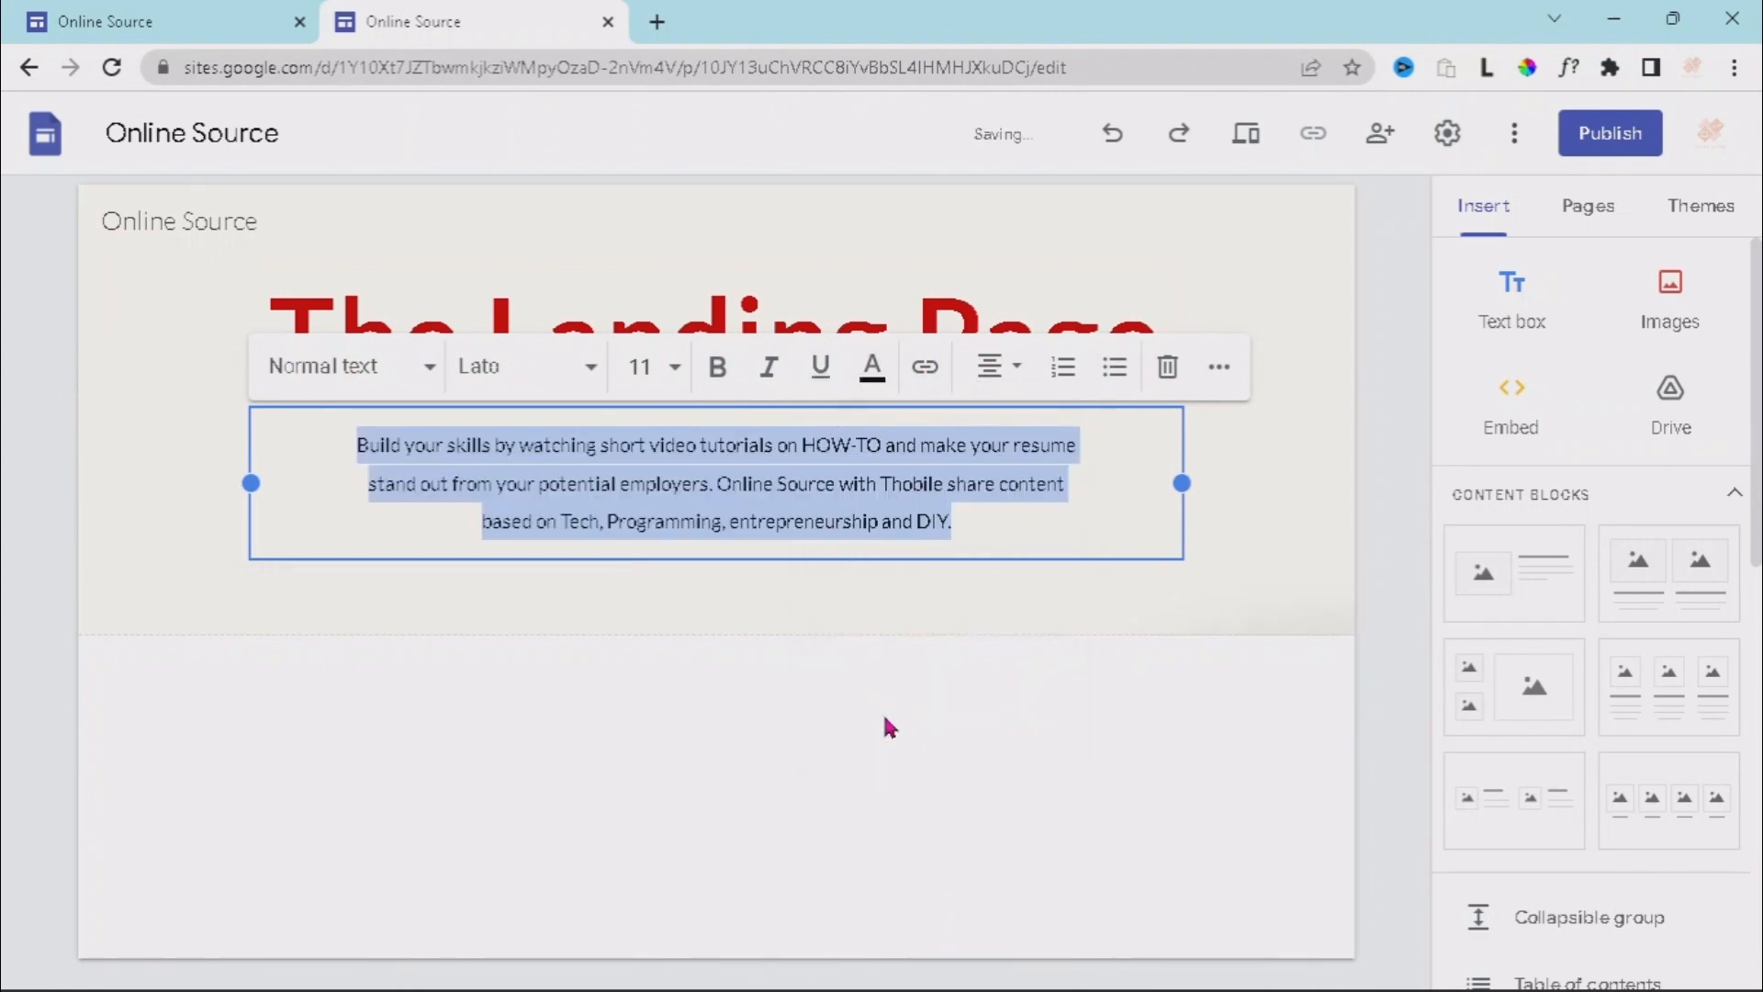
left_click(889, 734)
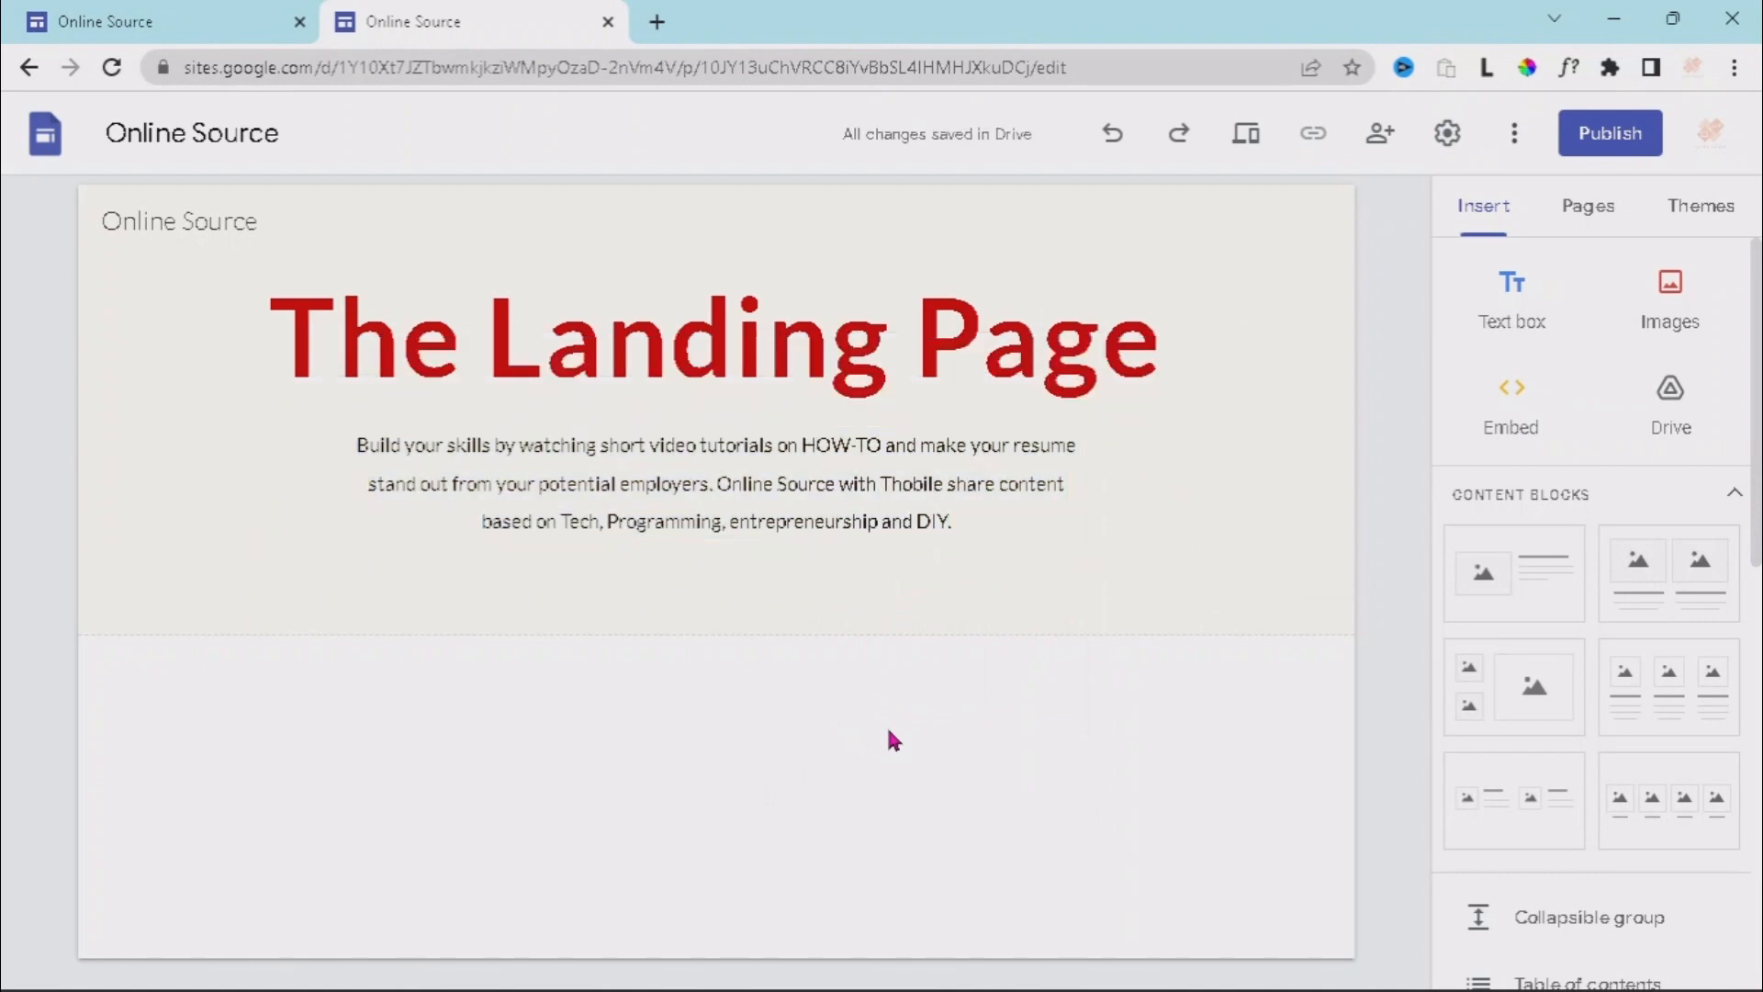
double_click(889, 733)
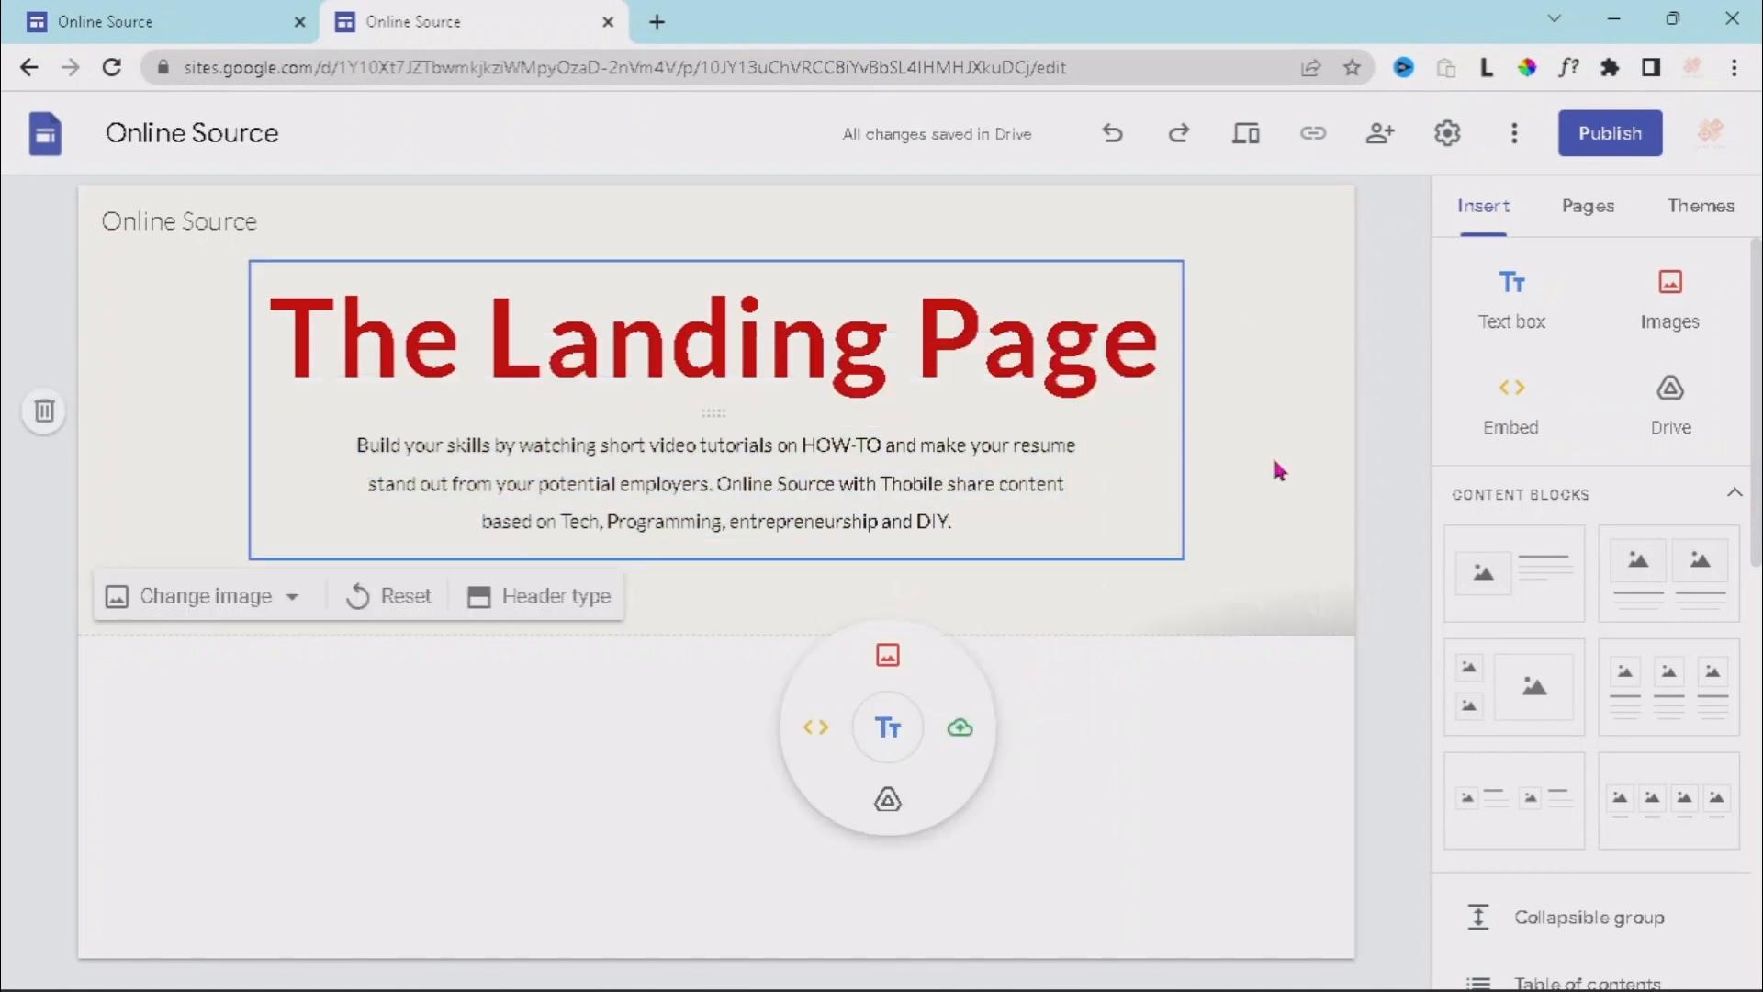
left_click(1283, 569)
left_click(1267, 748)
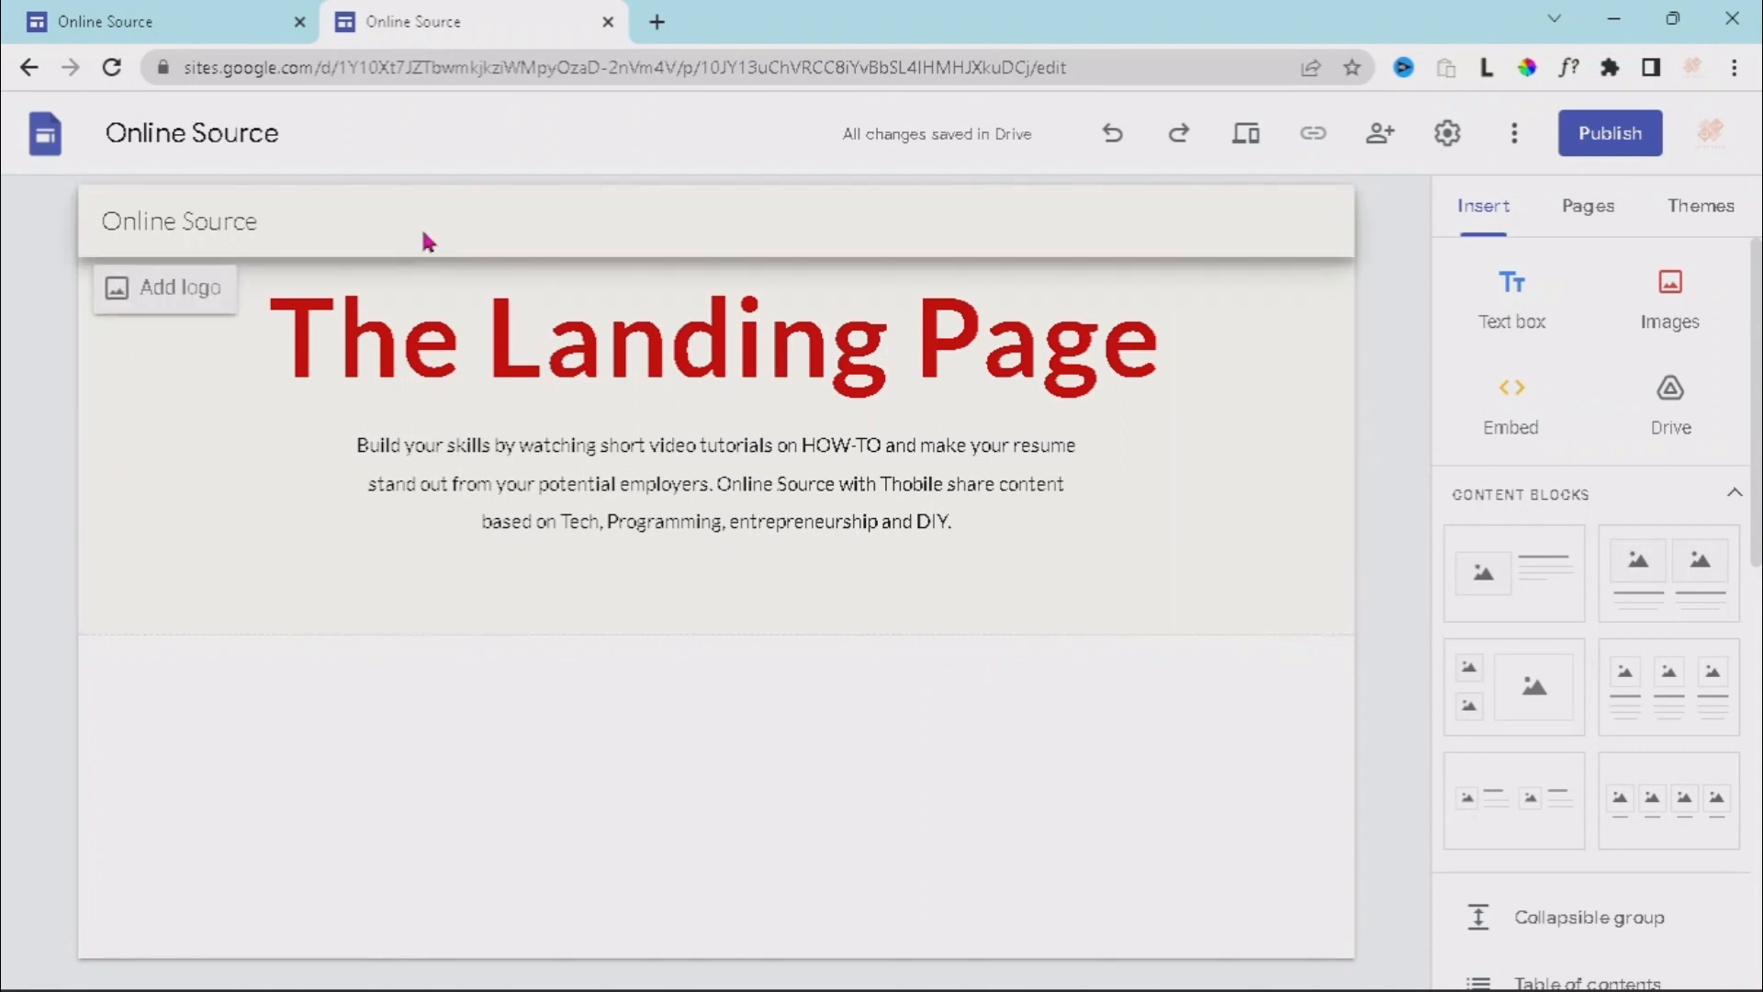
Copy the text "Subscribe to the Channel" from the finished landing page's announcement banner and return to the new page
left_click(178, 35)
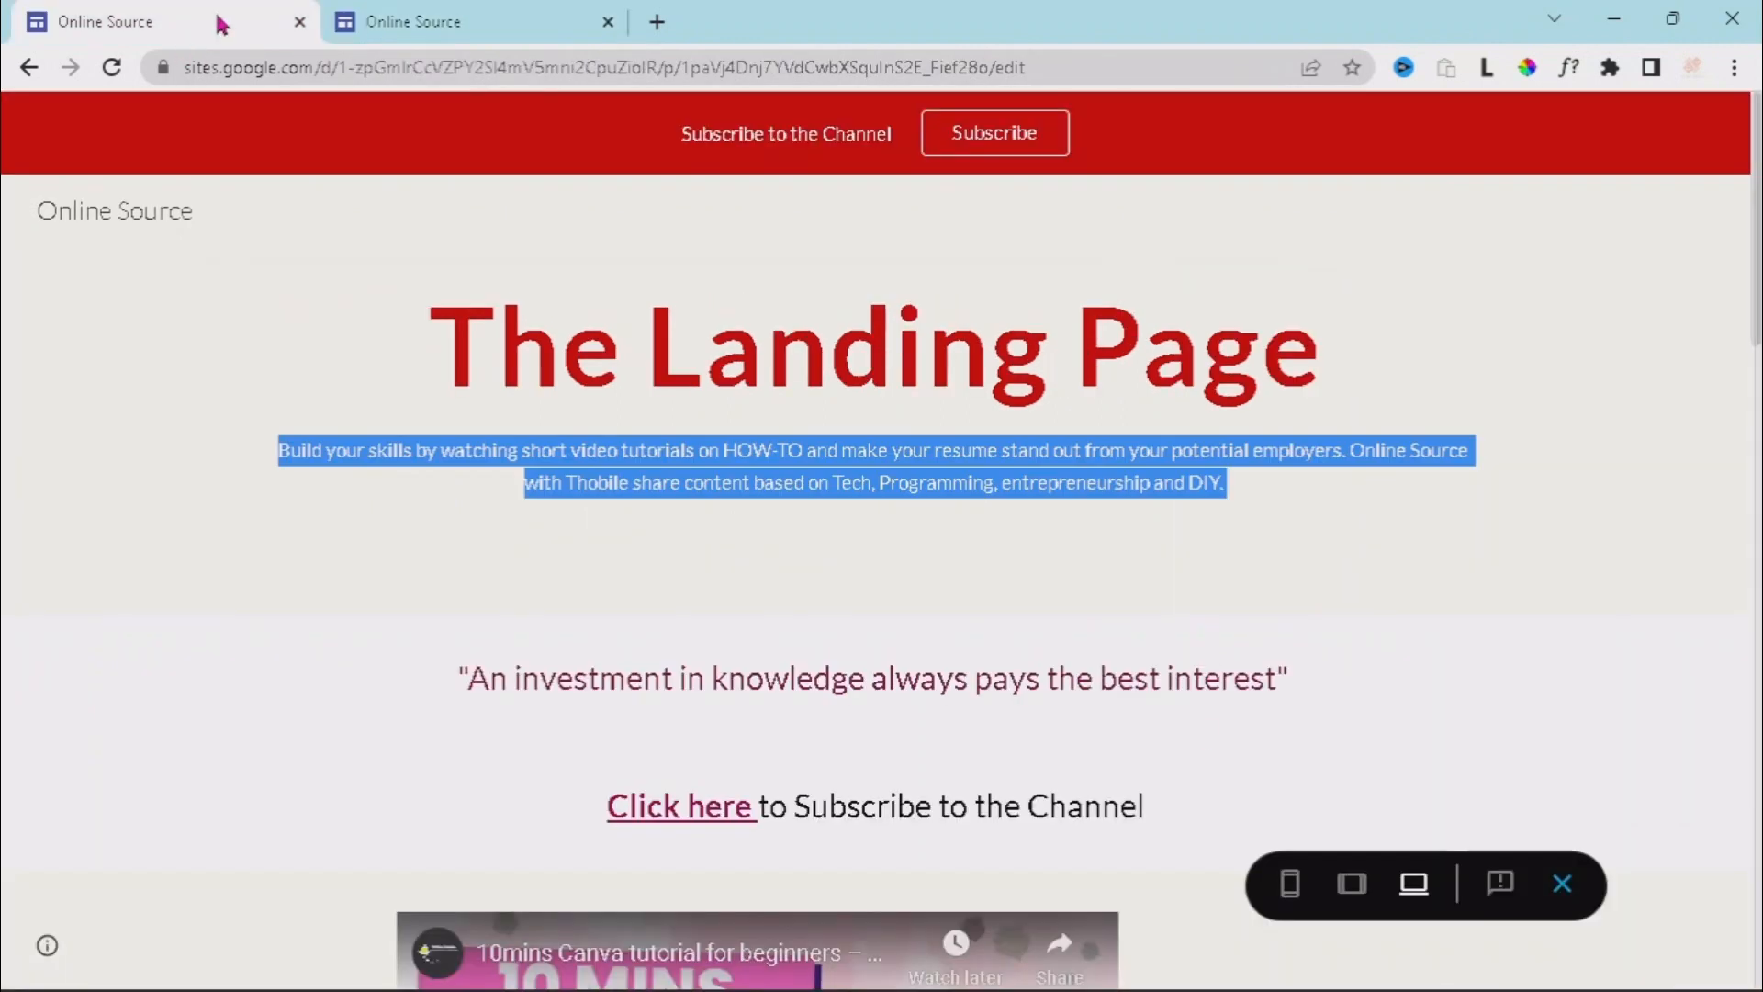
left_click(444, 22)
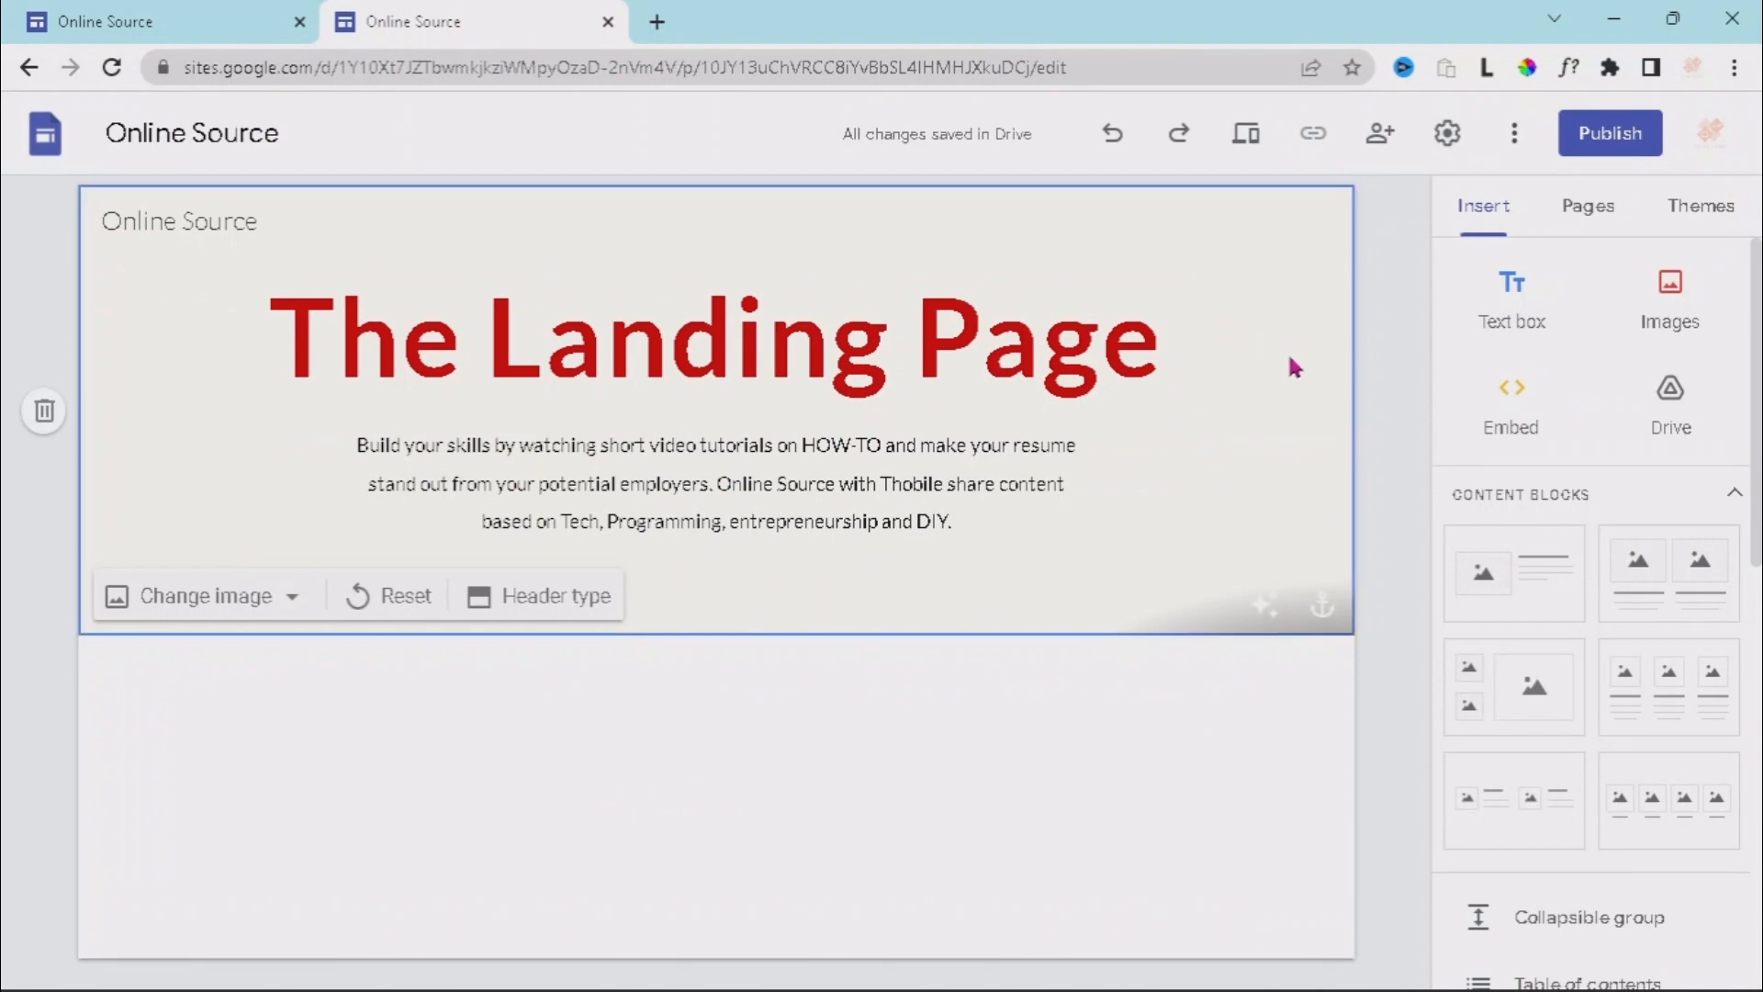
left_click(181, 20)
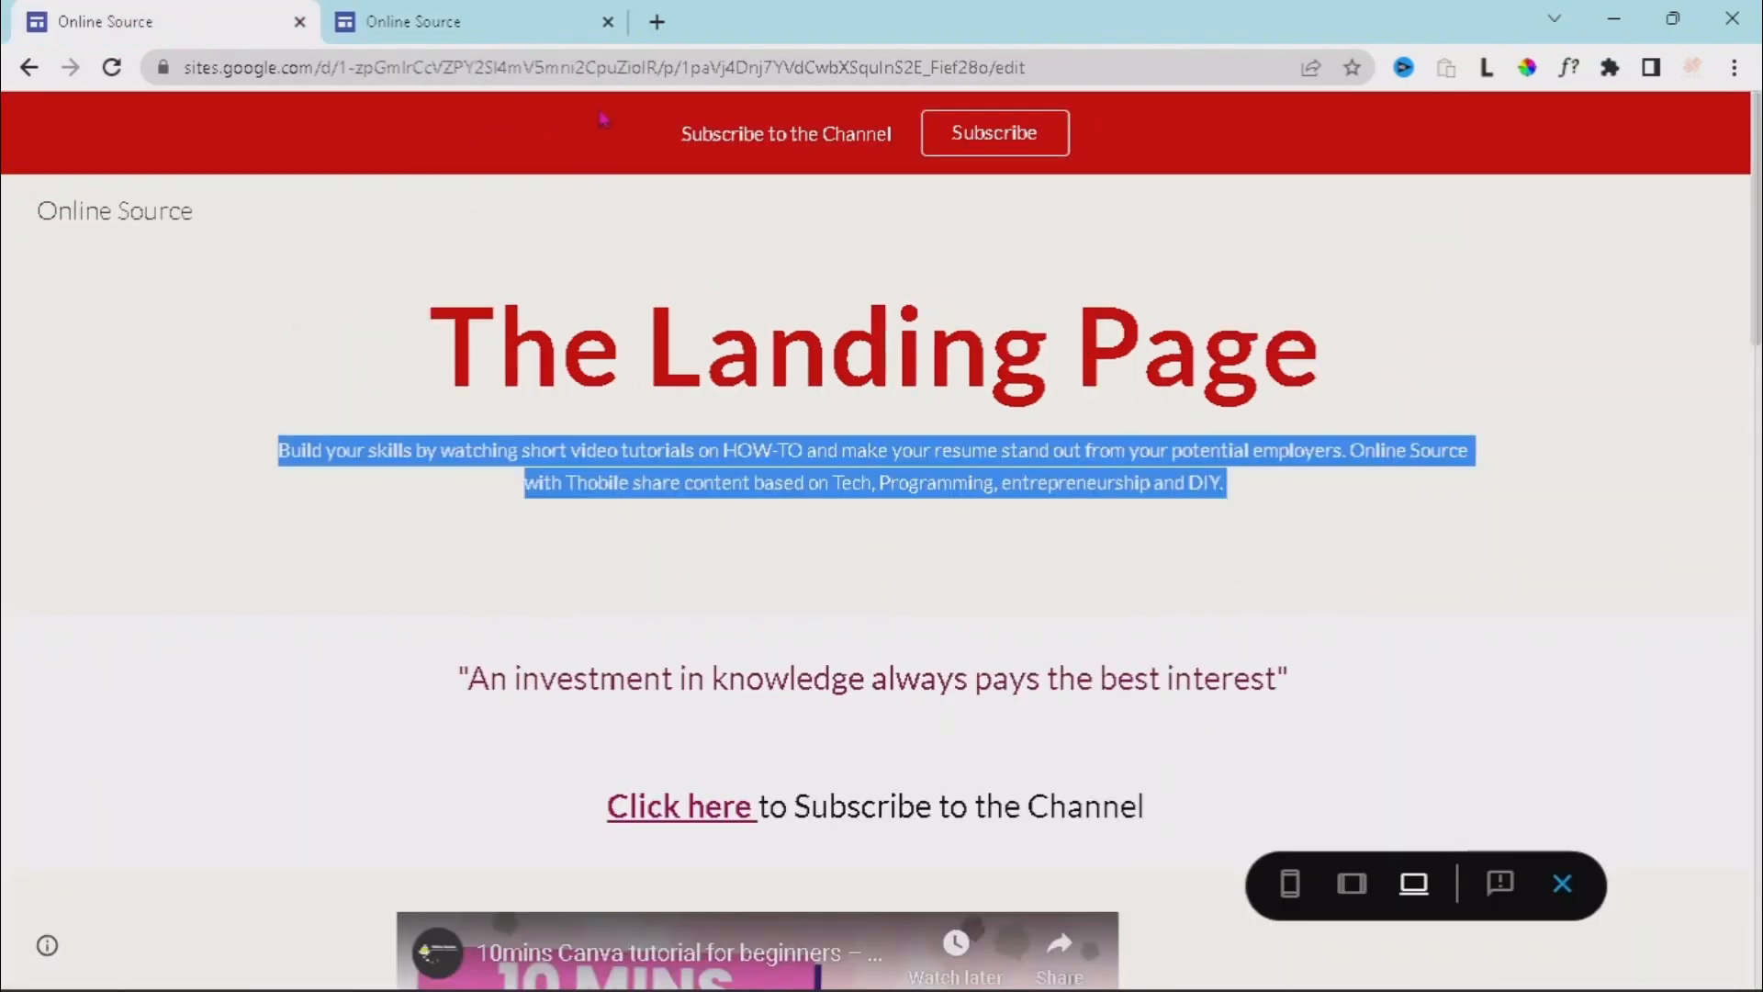
triple_click(822, 133)
key("ctrl+c")
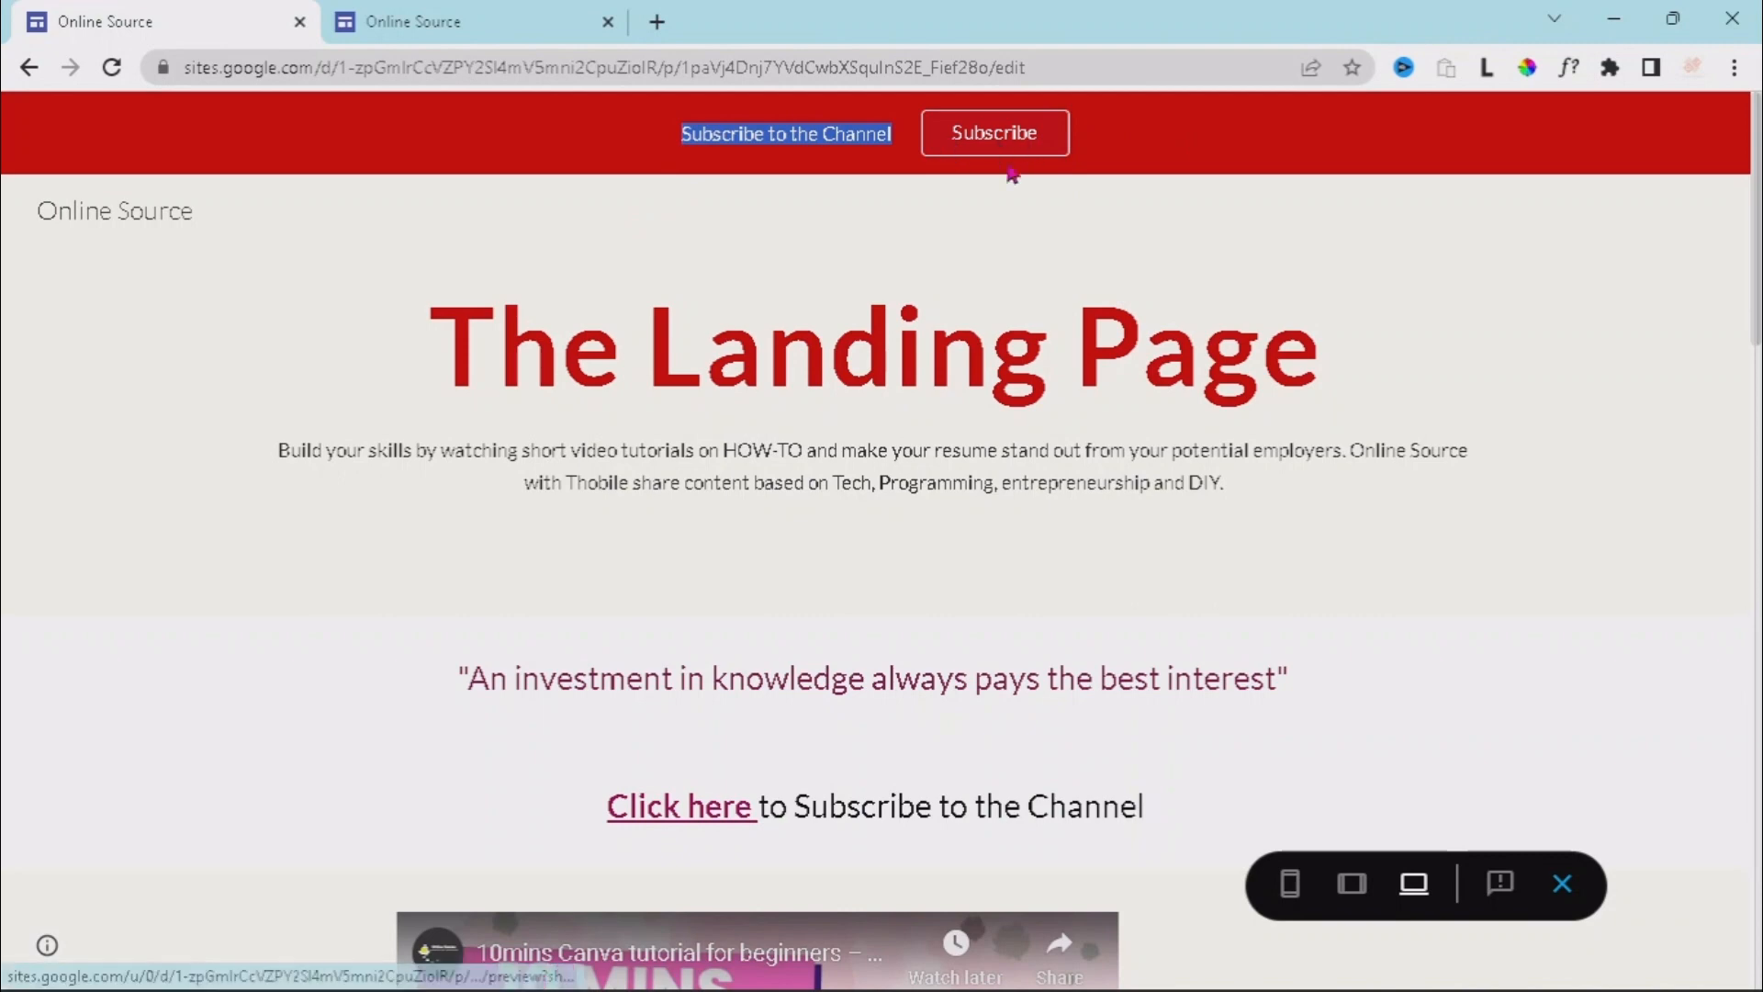
left_click(491, 13)
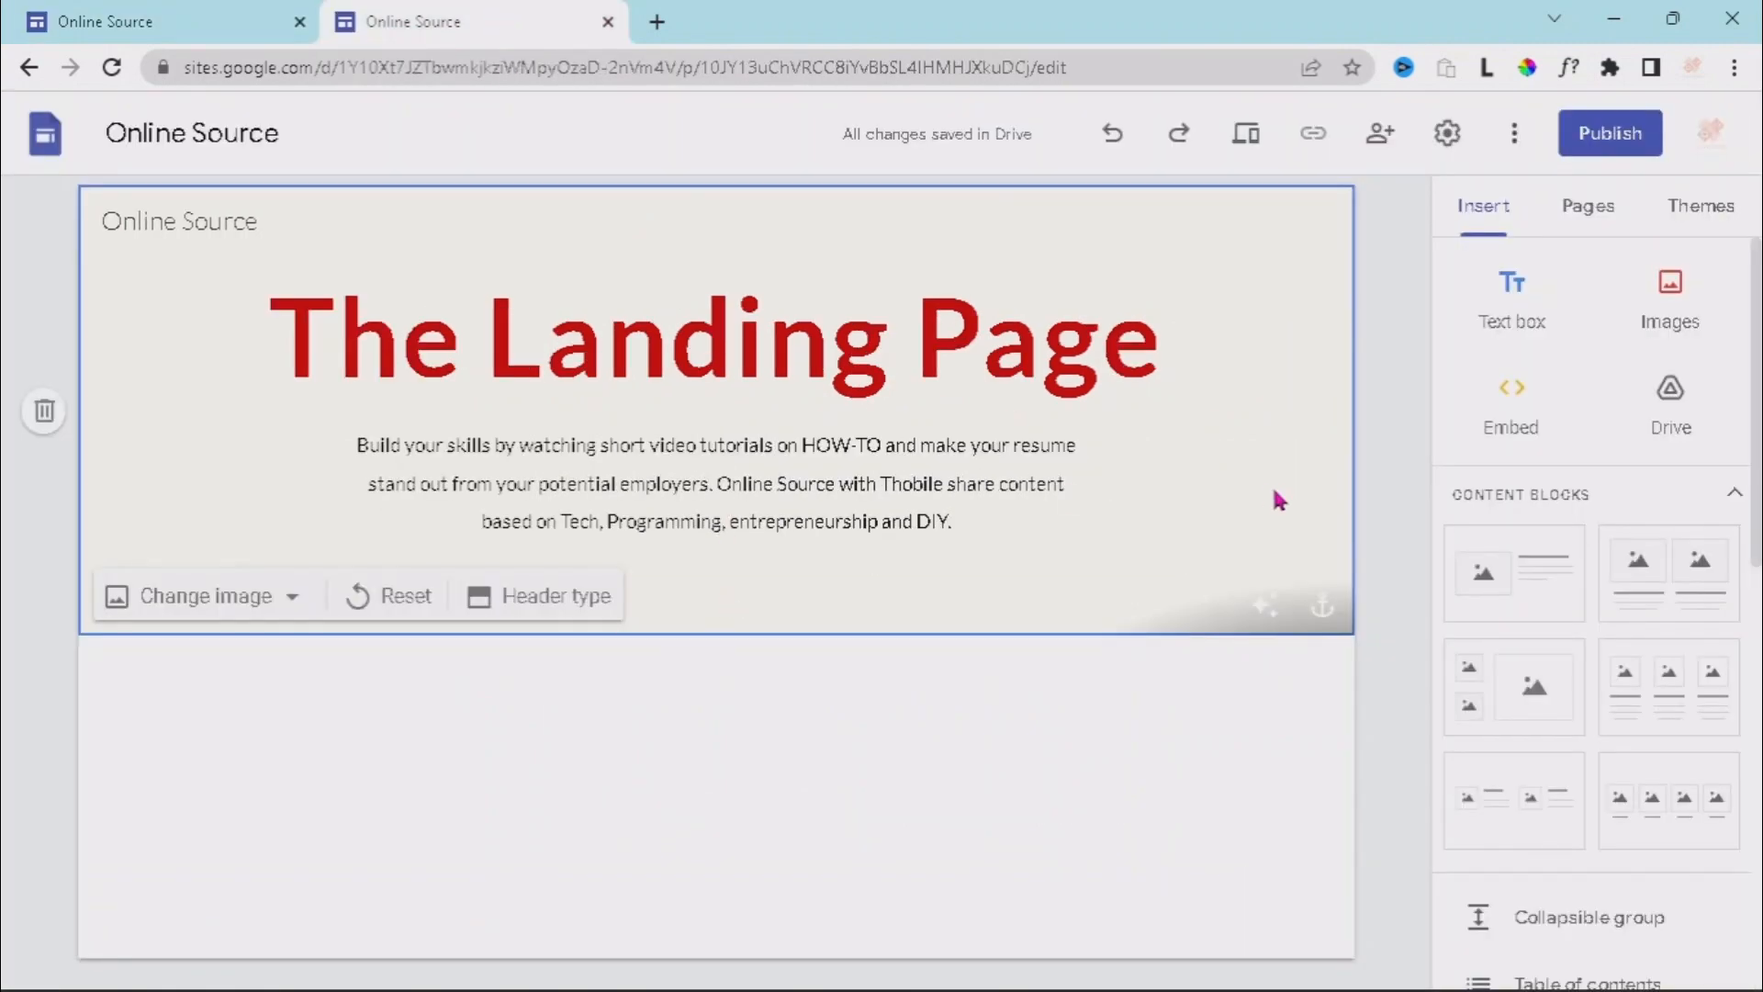
Turn on the site's announcement banner and set its banner color to dark red
left_click(1451, 139)
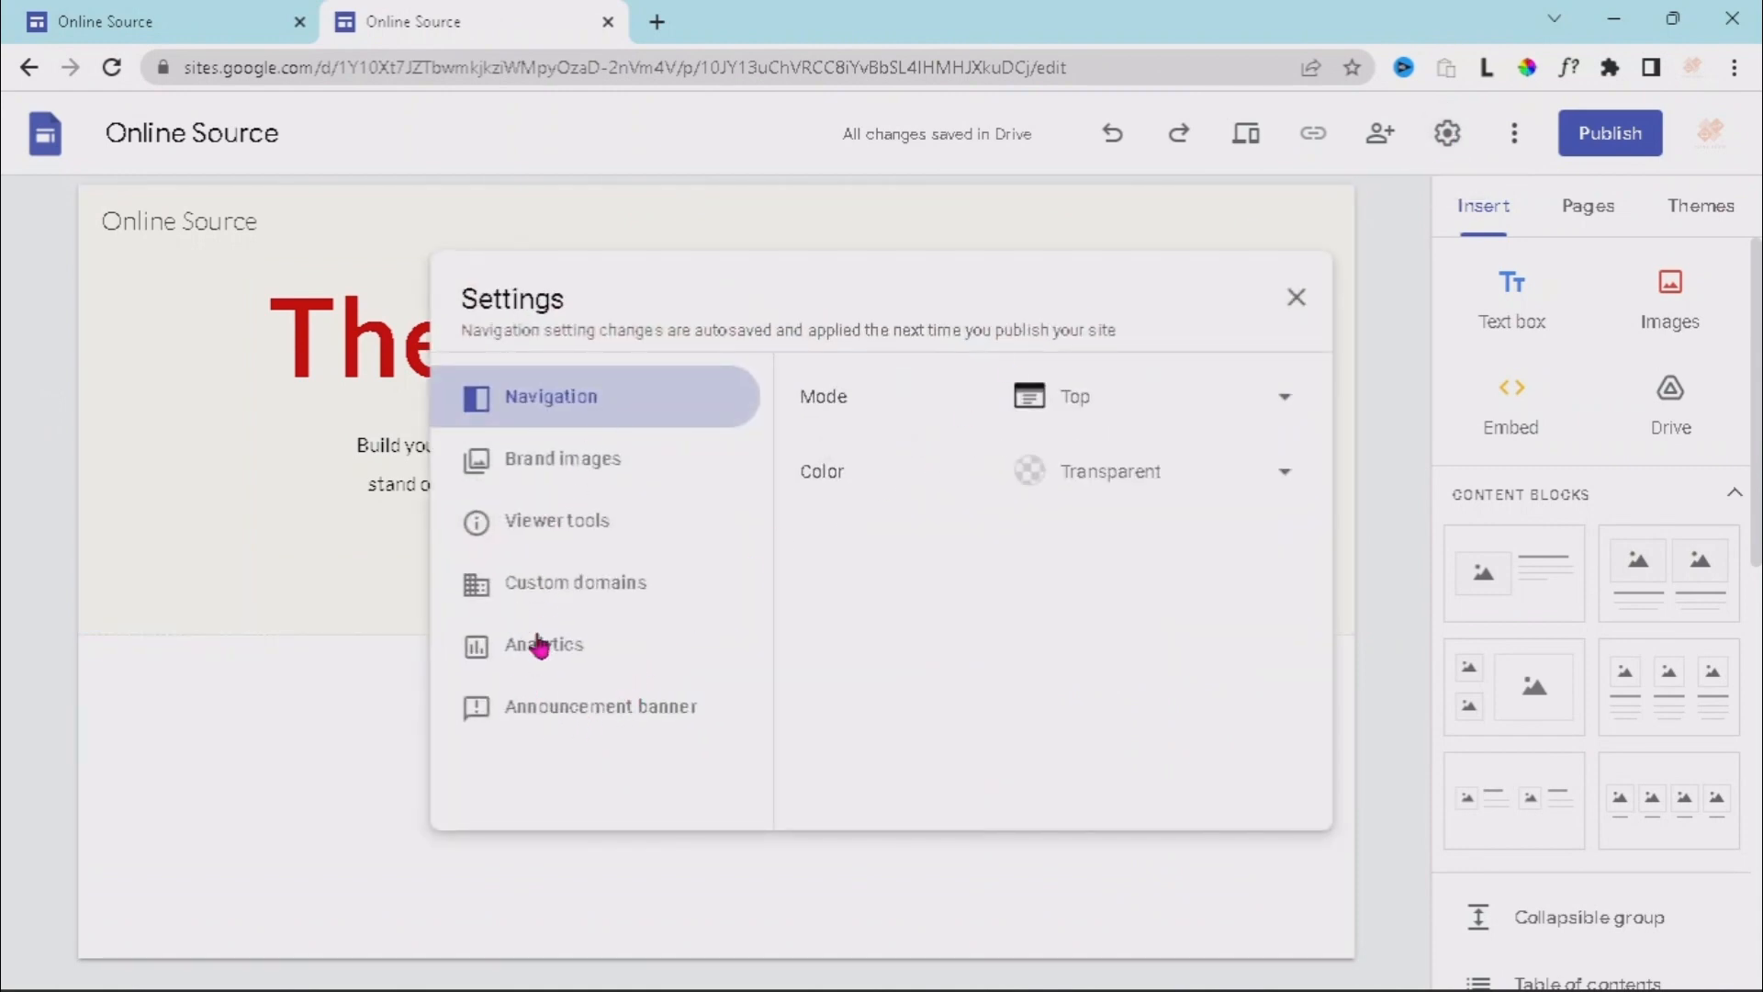
left_click(563, 717)
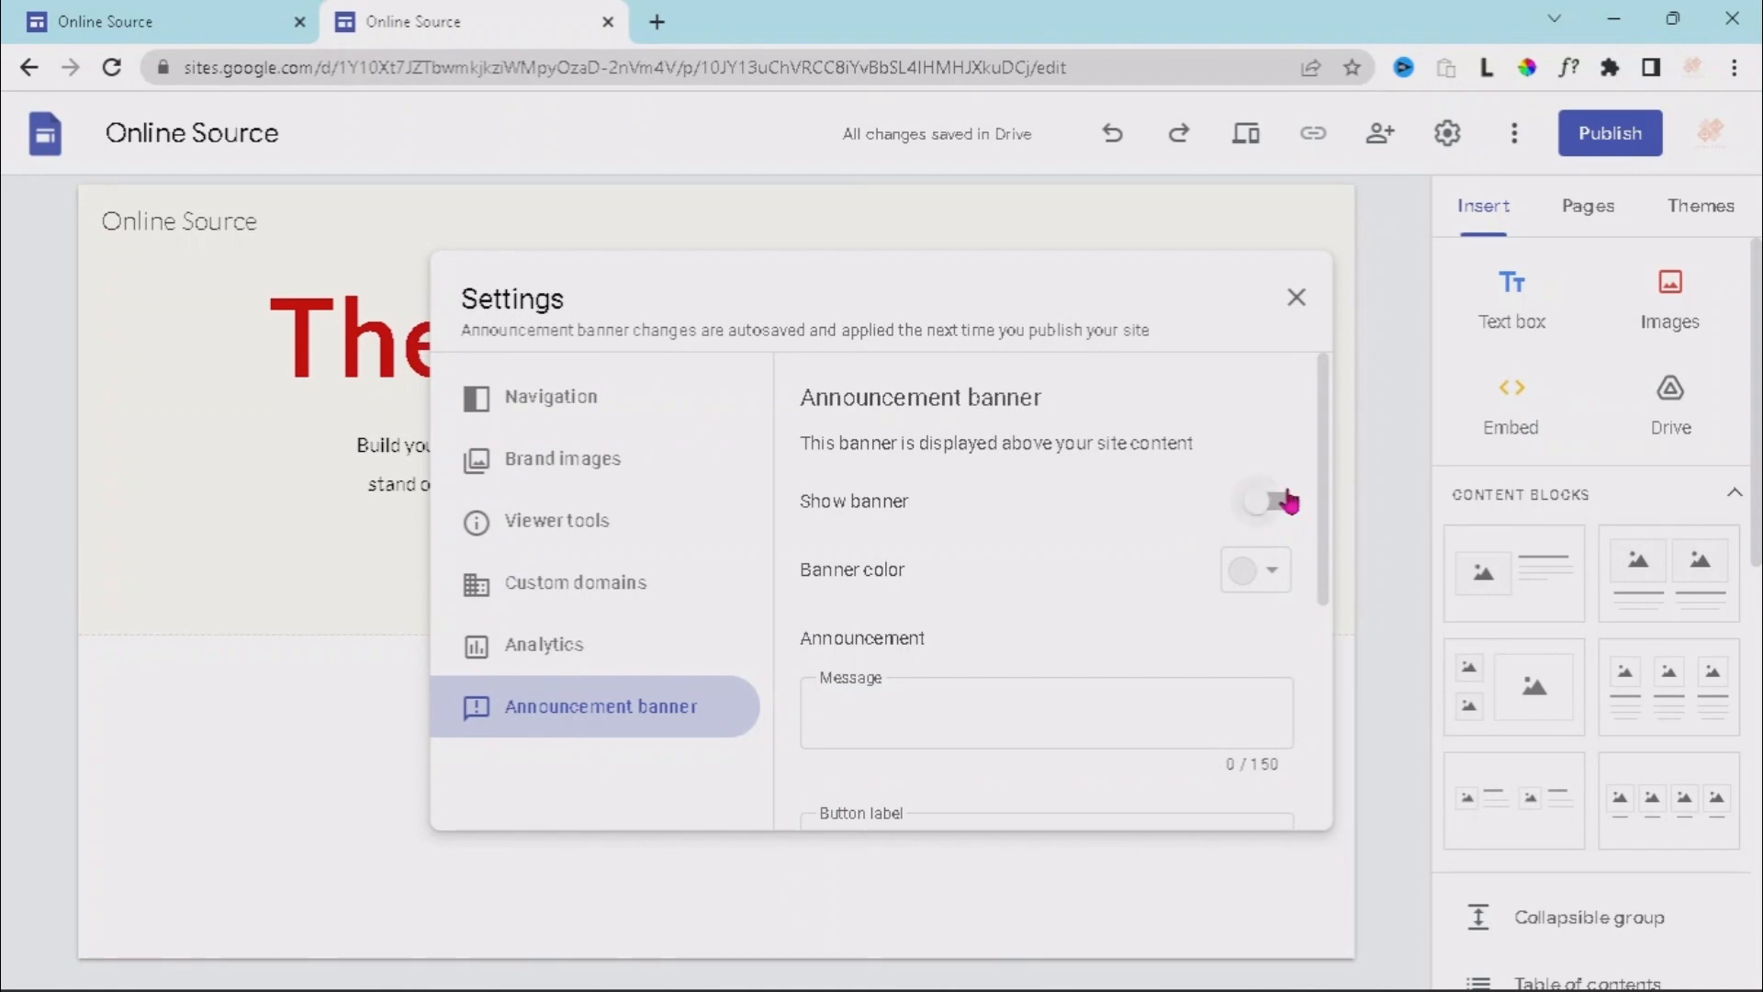
left_click(1278, 503)
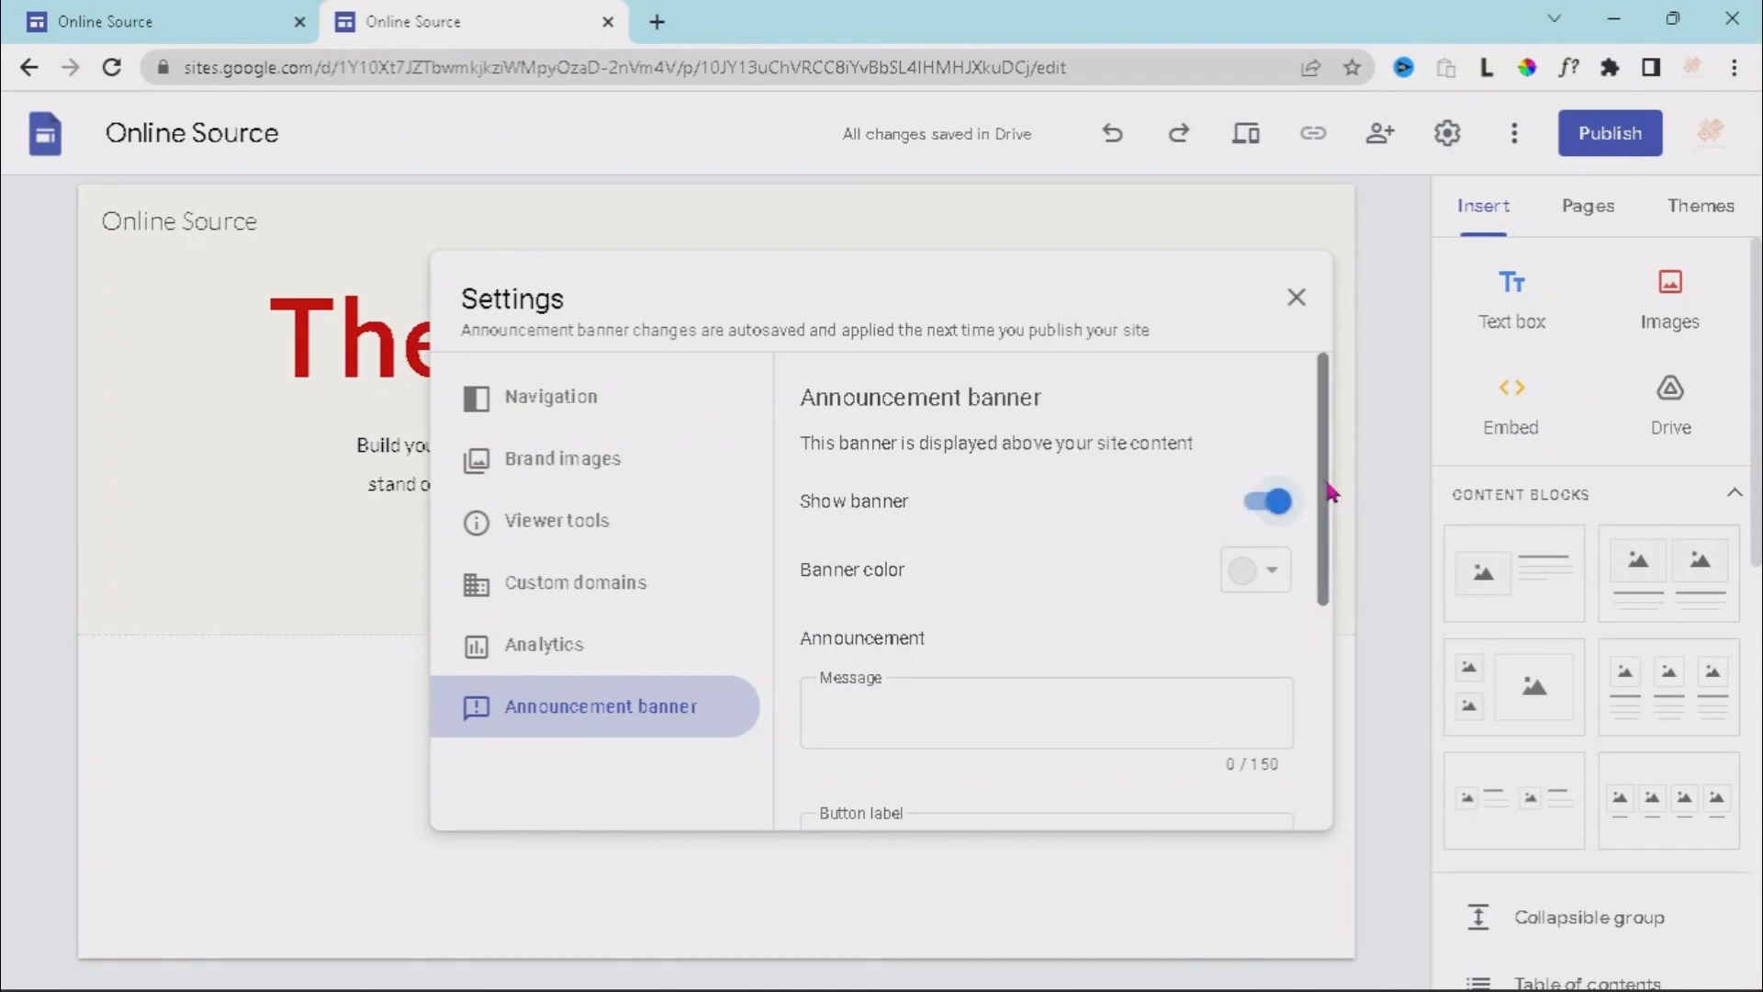
left_click_drag(1329, 492, 1328, 575)
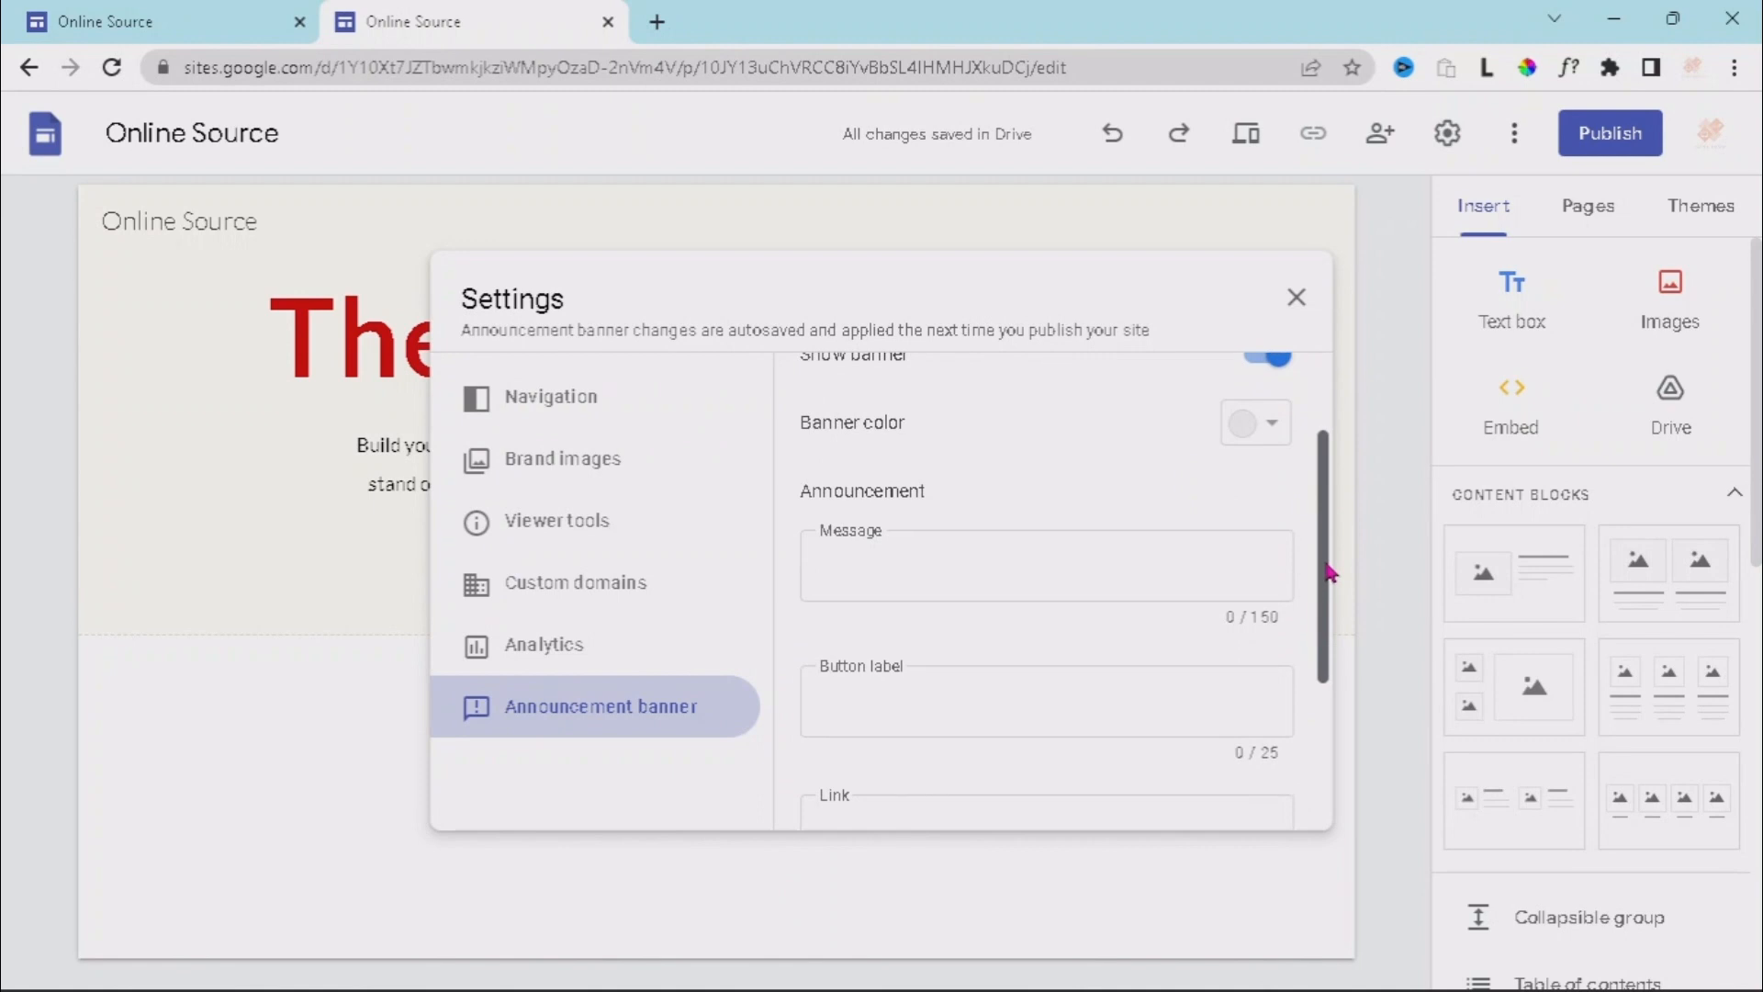
left_click(1274, 426)
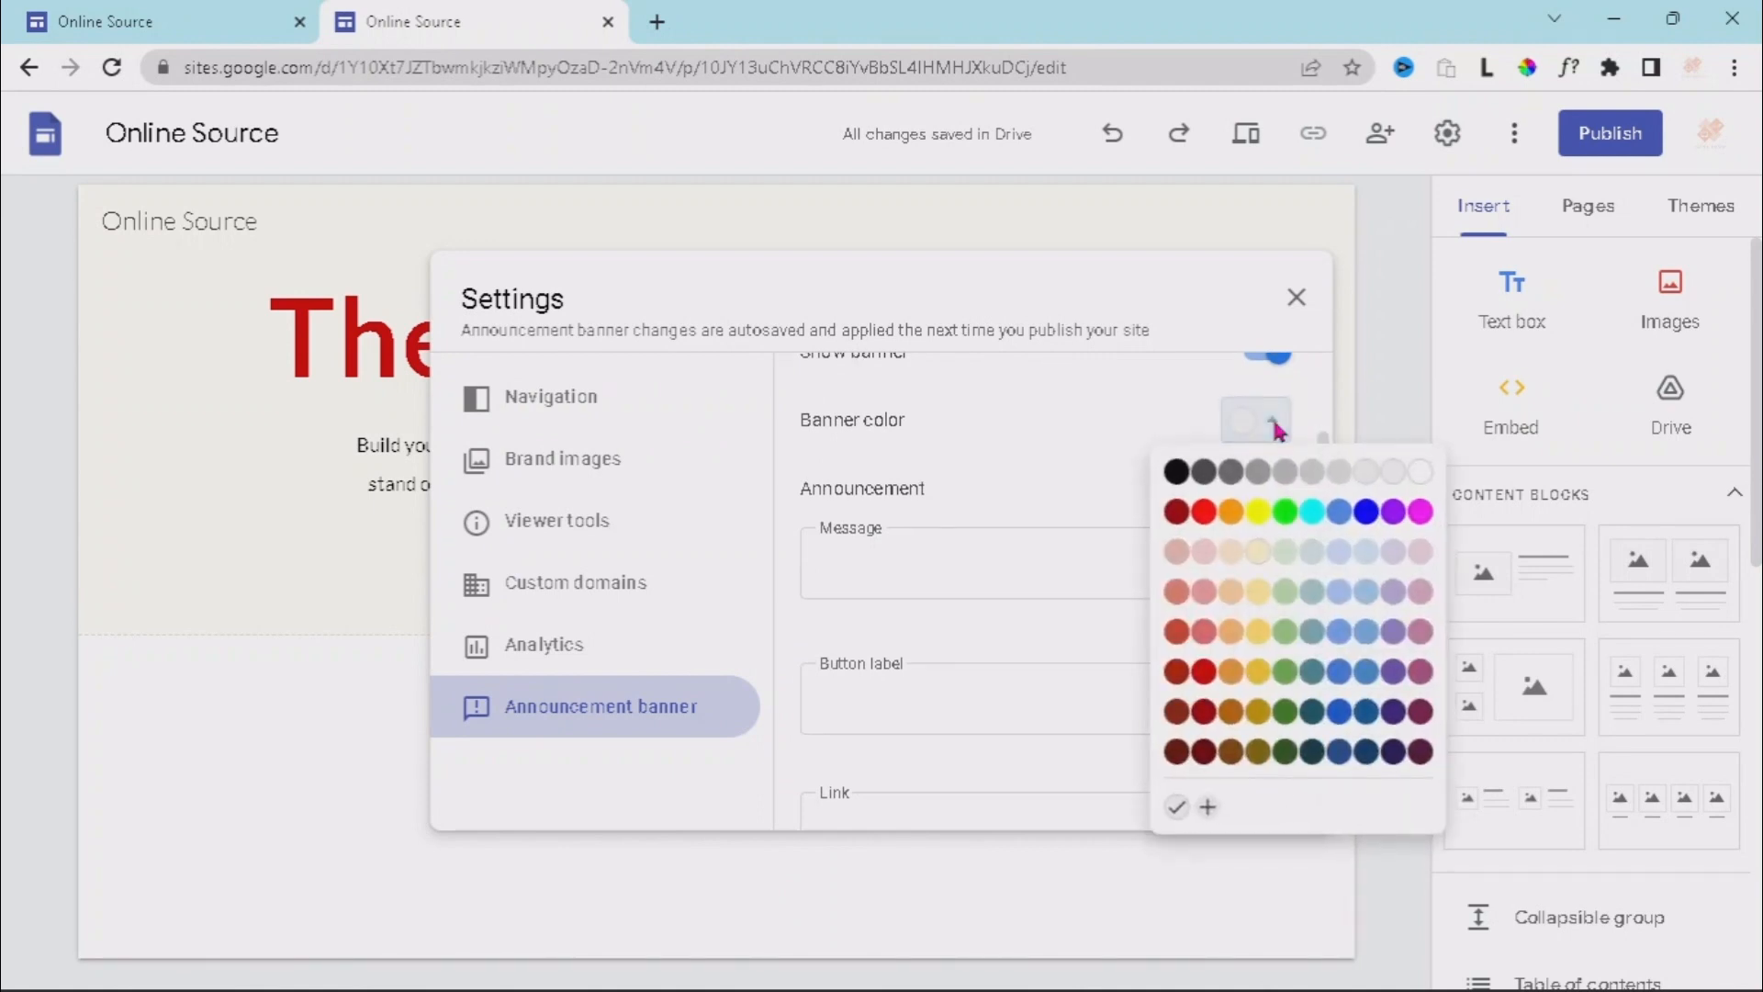
left_click(1206, 673)
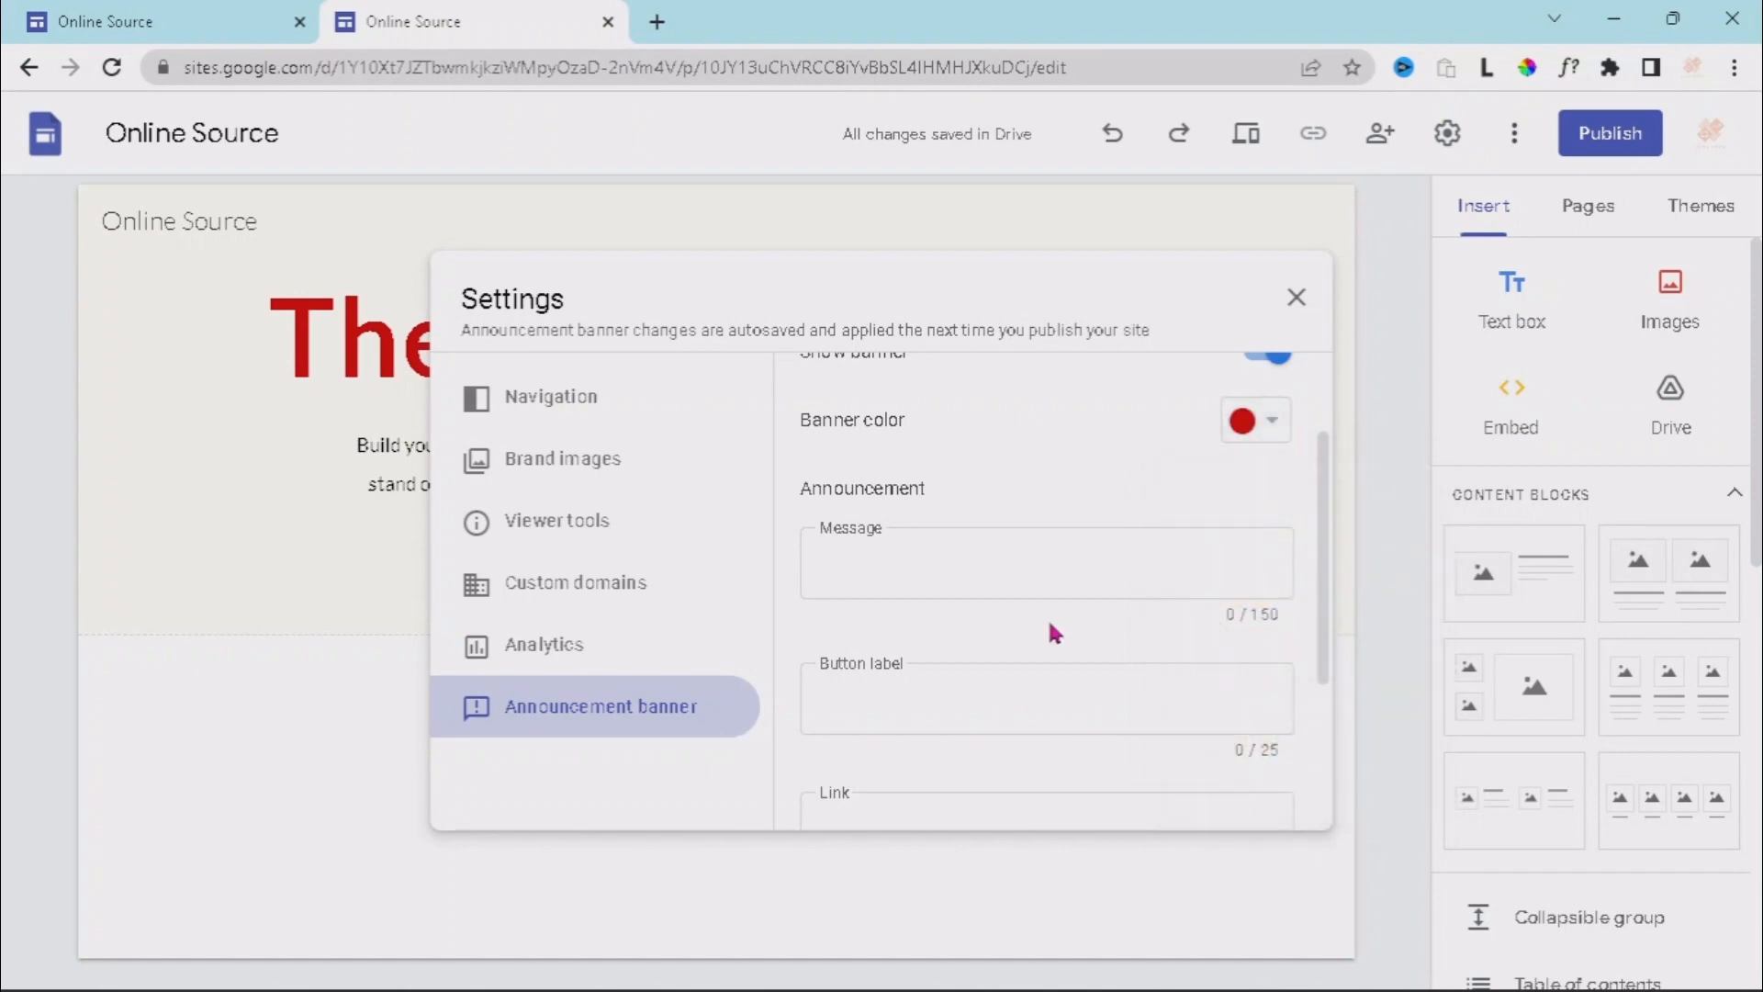
Fill in the announcement message with the copied text "Subscribe to the Channel" and set the button label to "Subscribe"
left_click(951, 577)
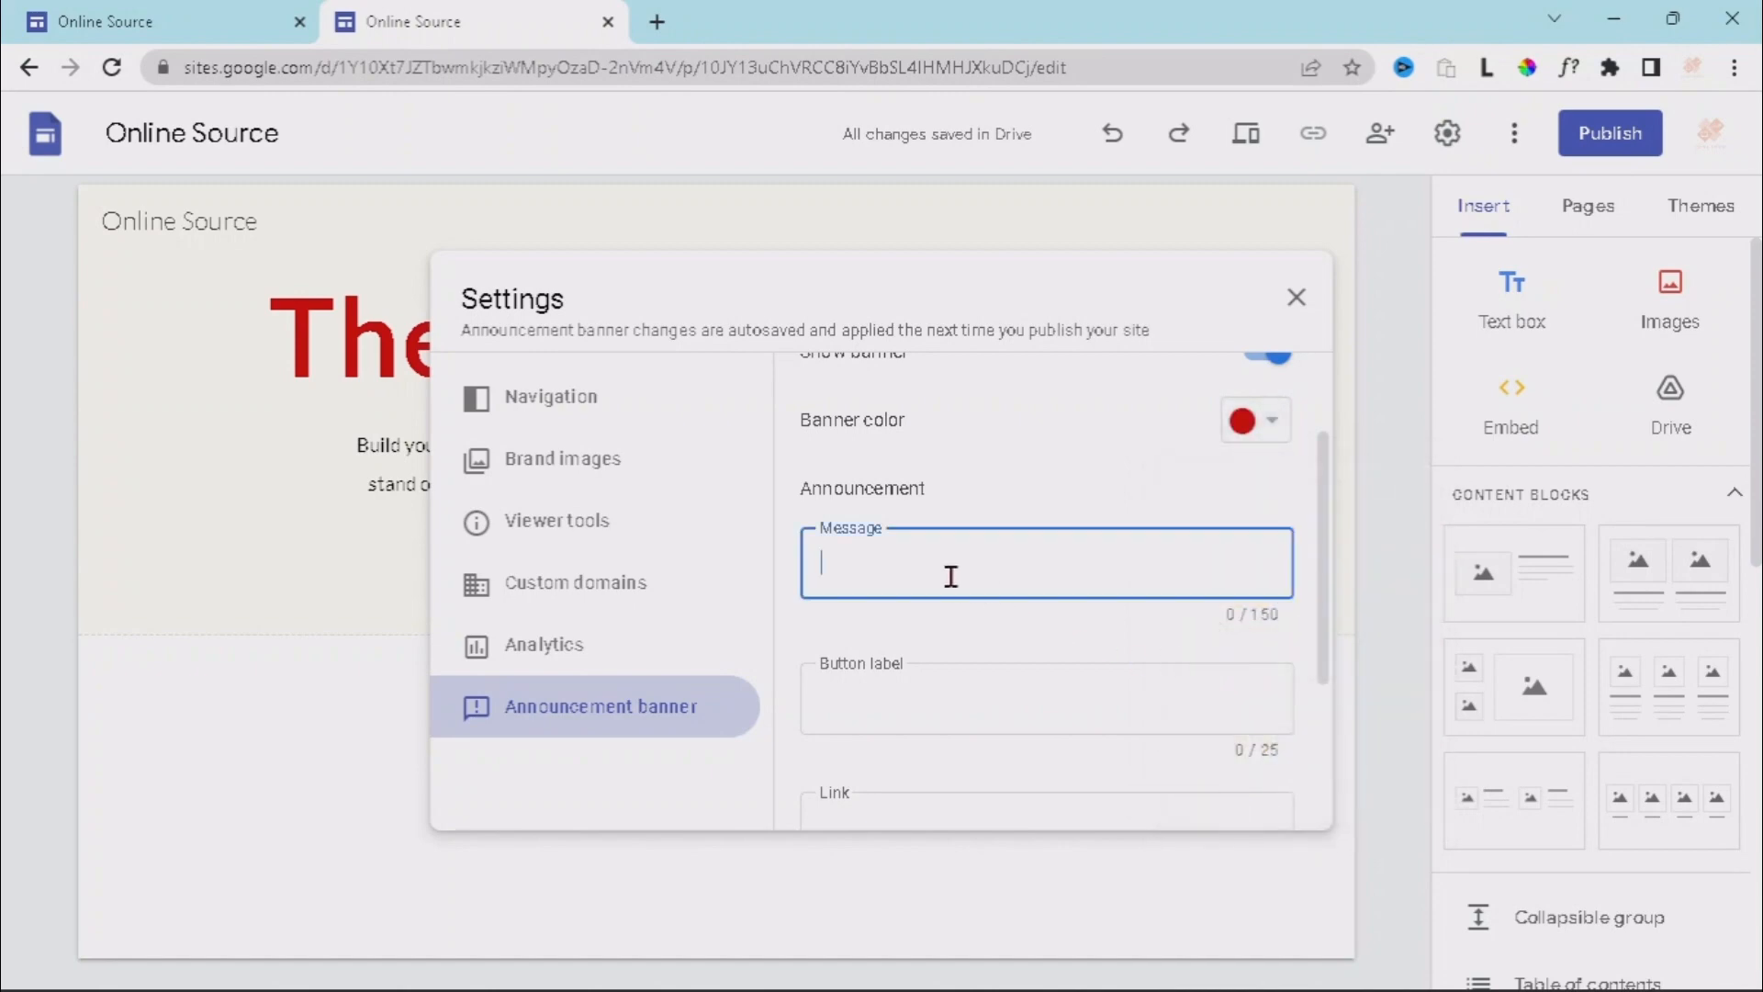
key("ctrl+v")
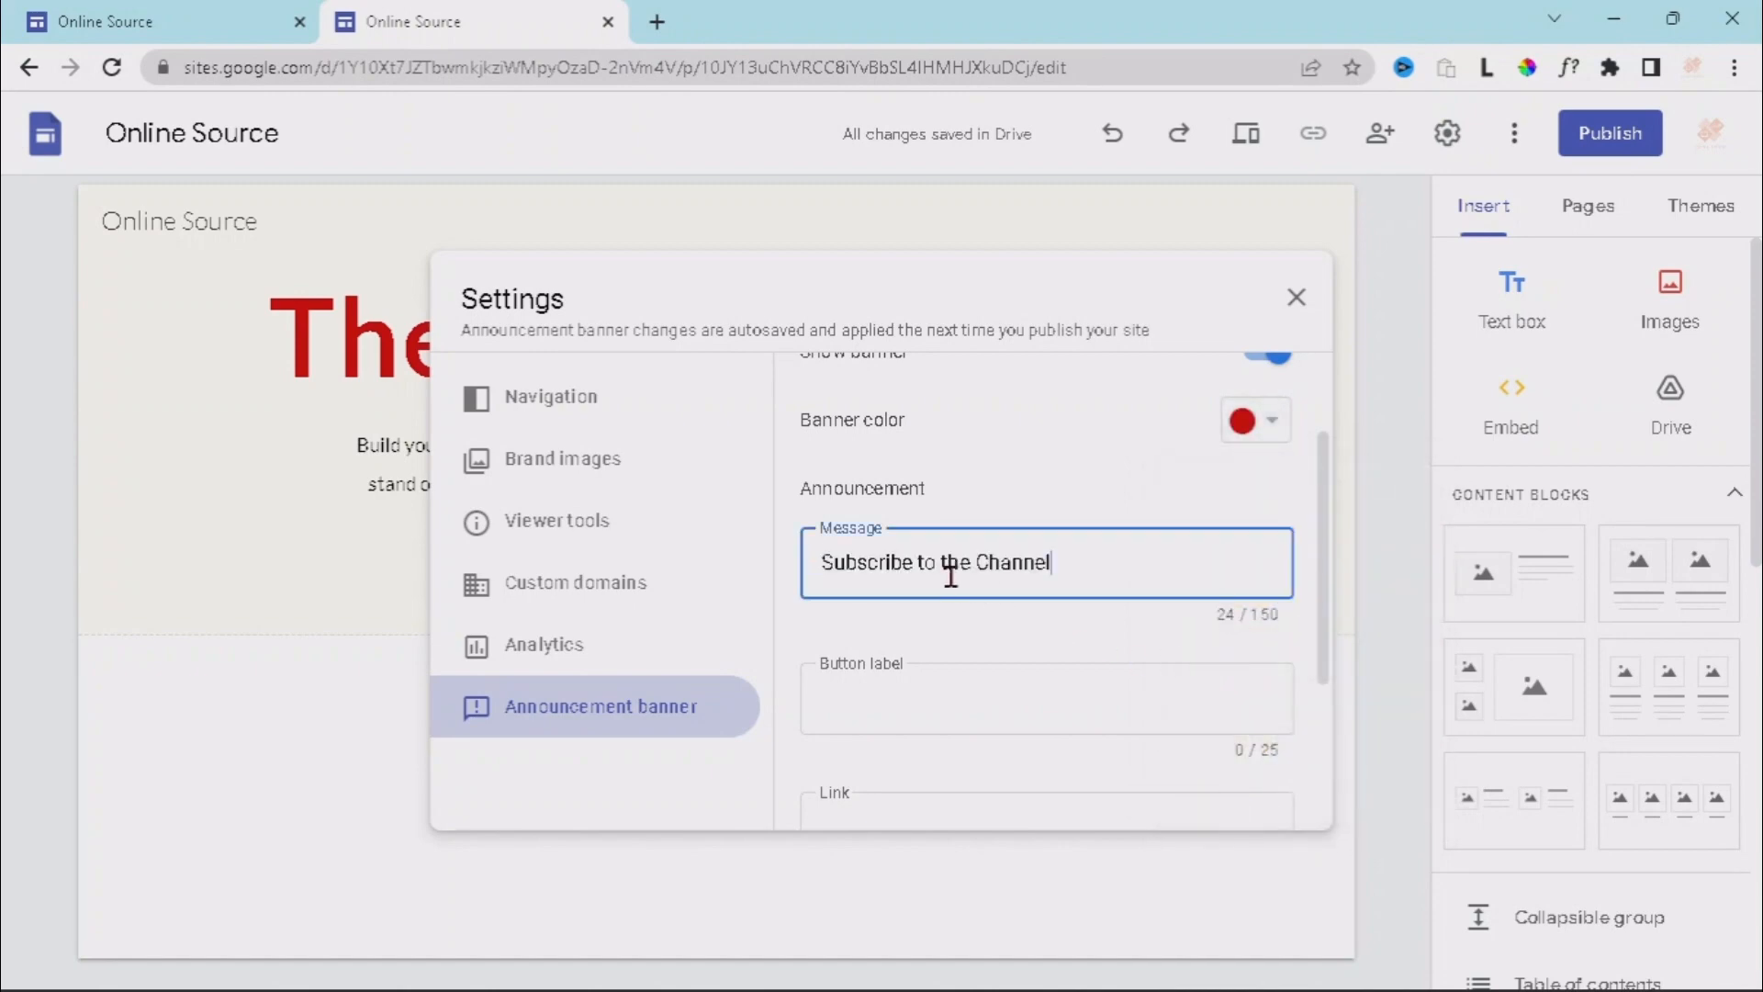
left_click(894, 704)
type("Sub")
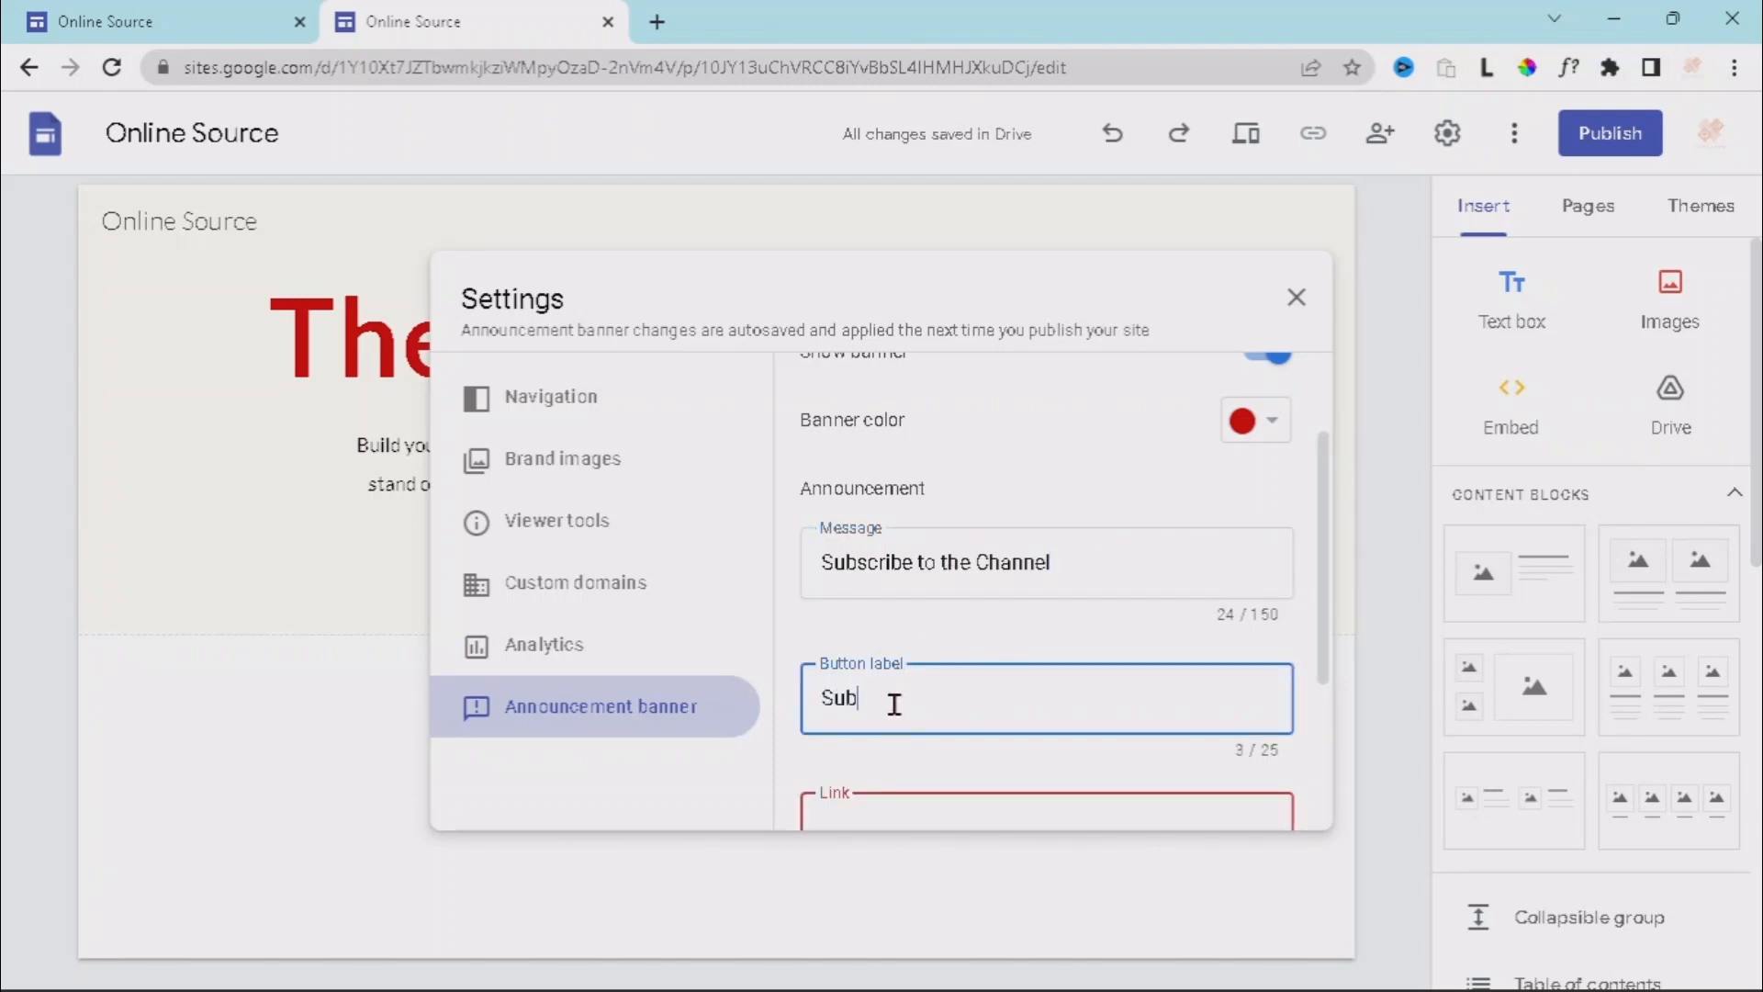
type("scripe")
Enter "https" as the link of the banner's Subscribe button, with opening in a new tab switched off
left_click(1329, 555)
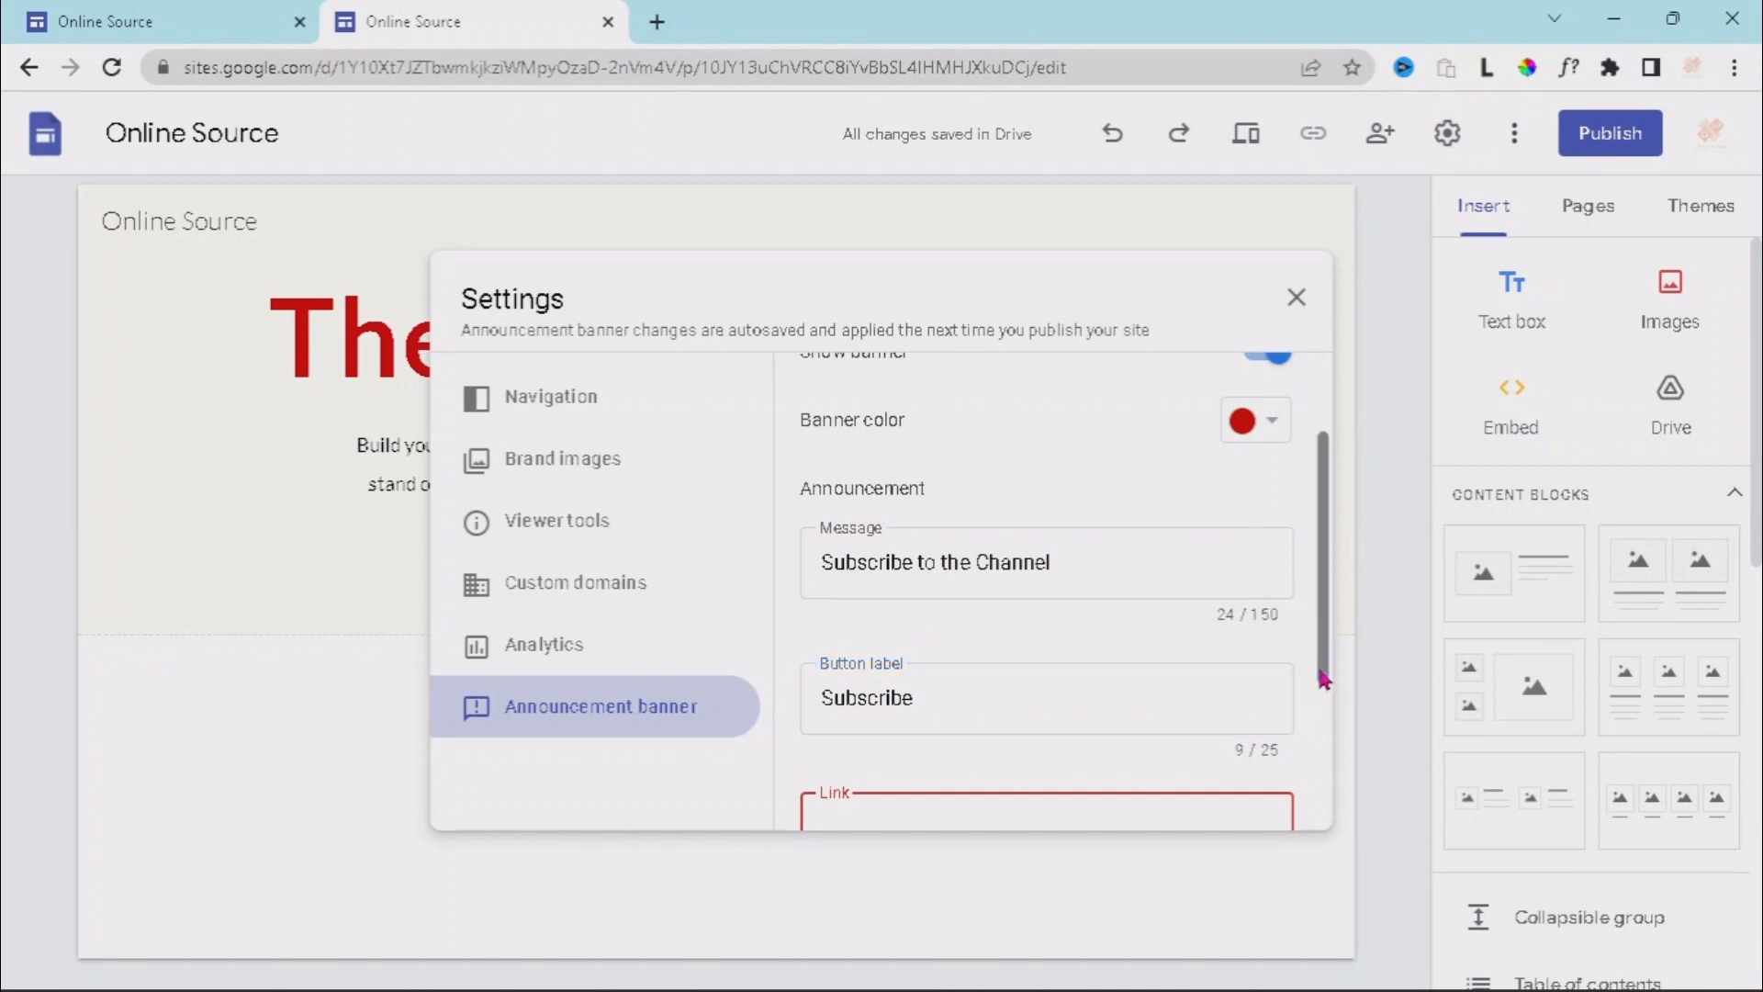
left_click_drag(1323, 689, 1323, 803)
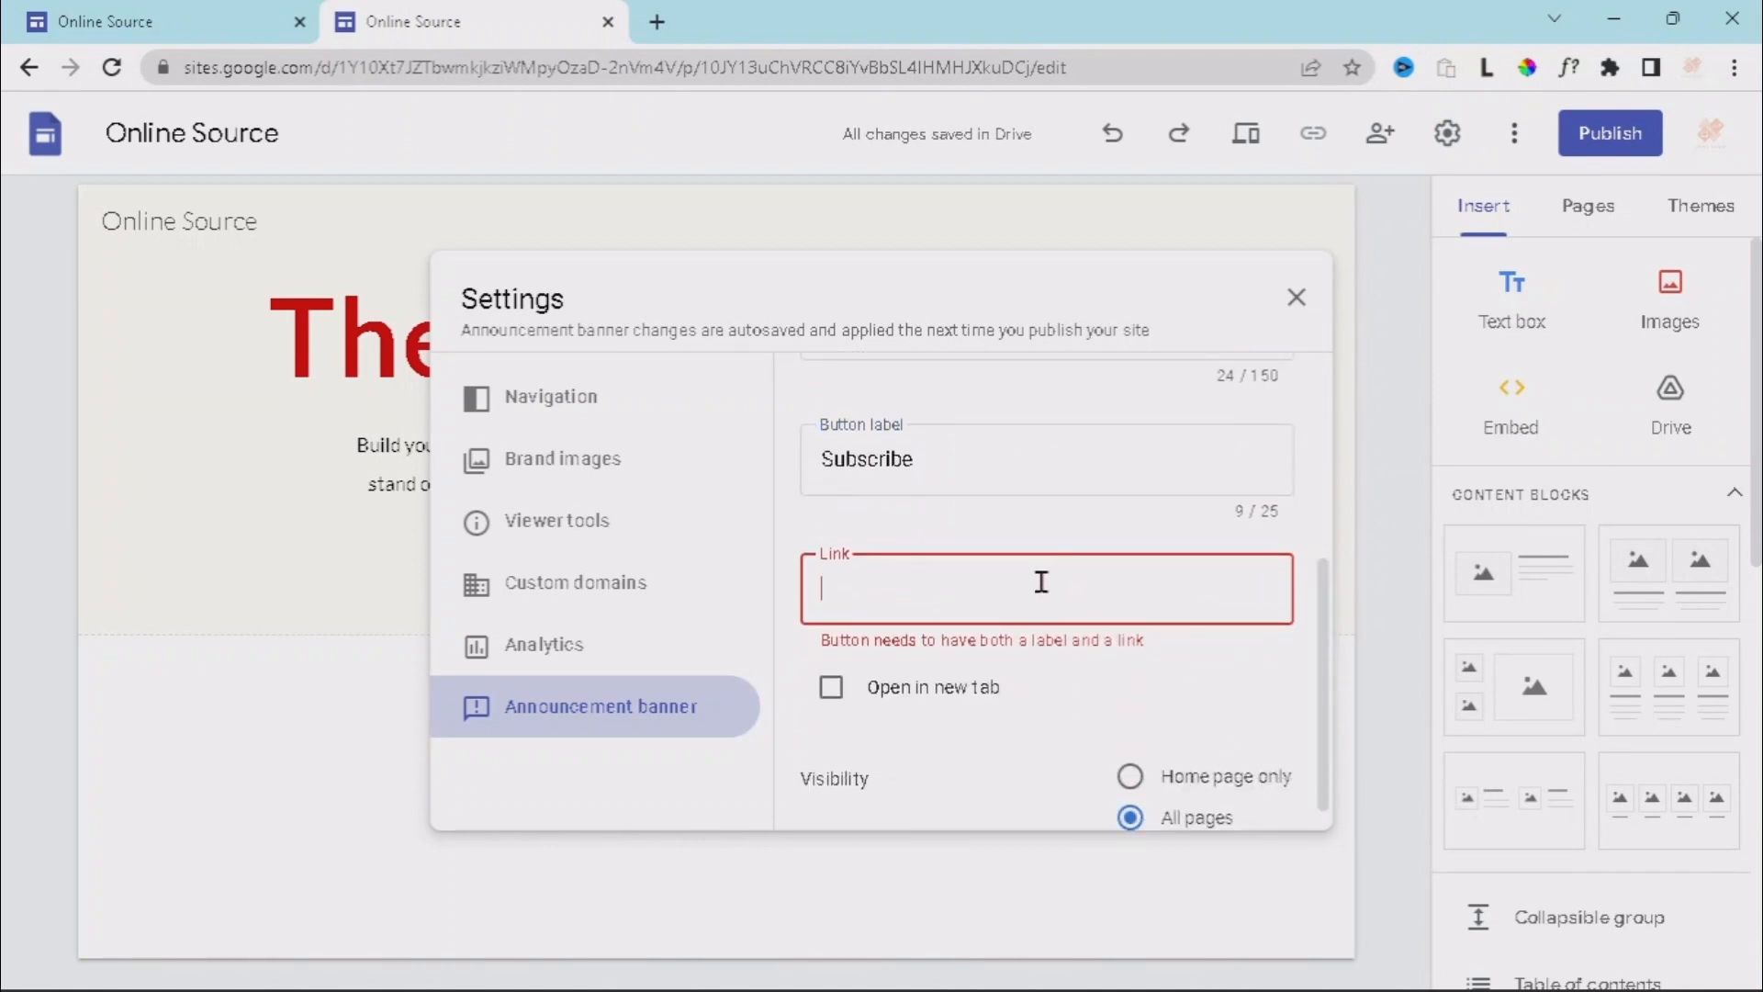
type("#")
key("BackSpace")
type("https")
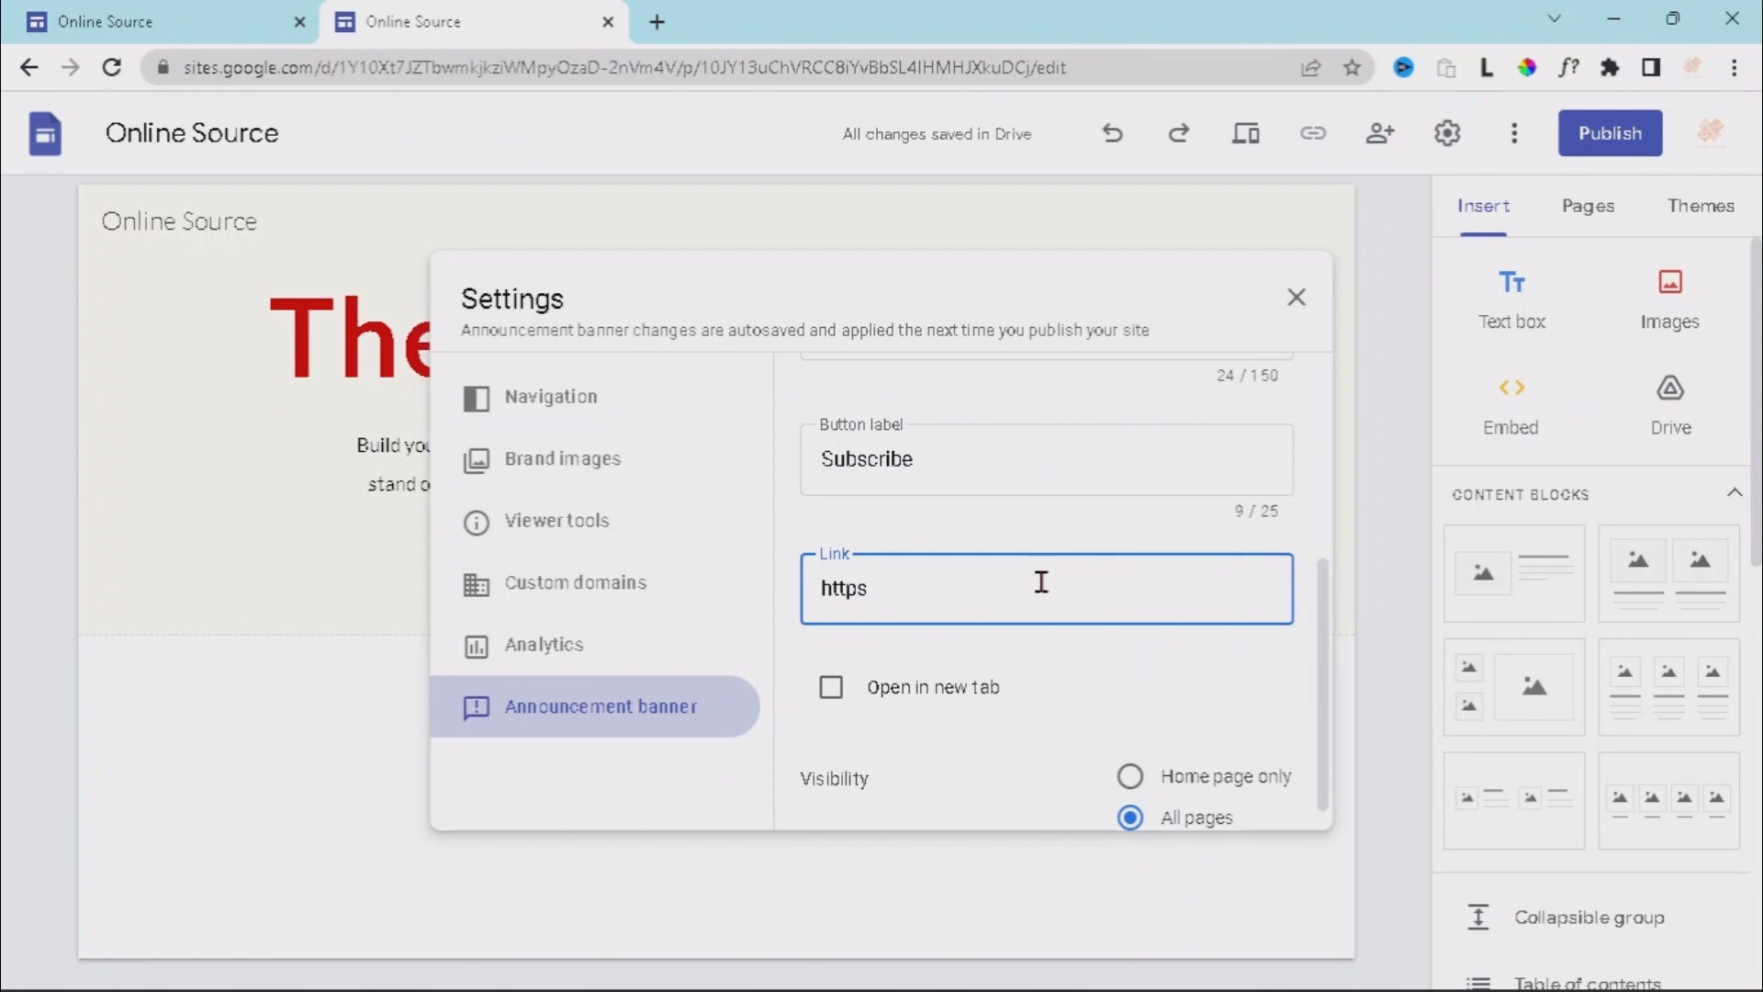
type(":/")
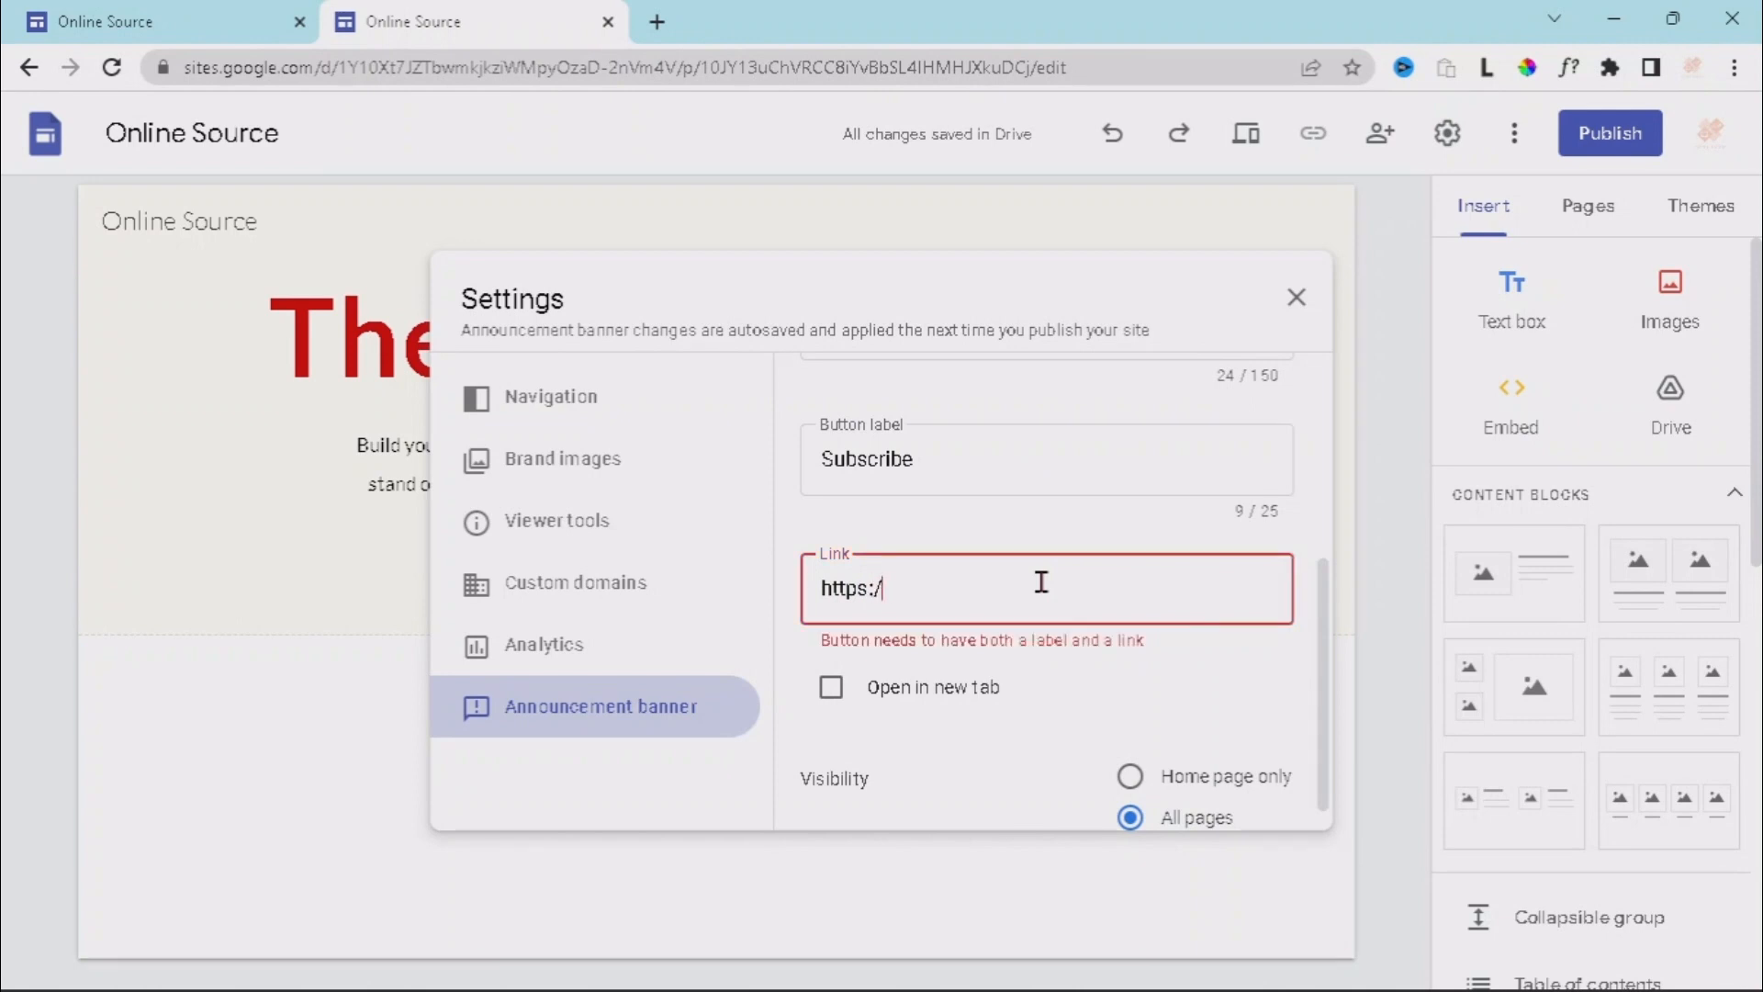
key("BackSpace")
key("BackSpace")
key("BackSpace")
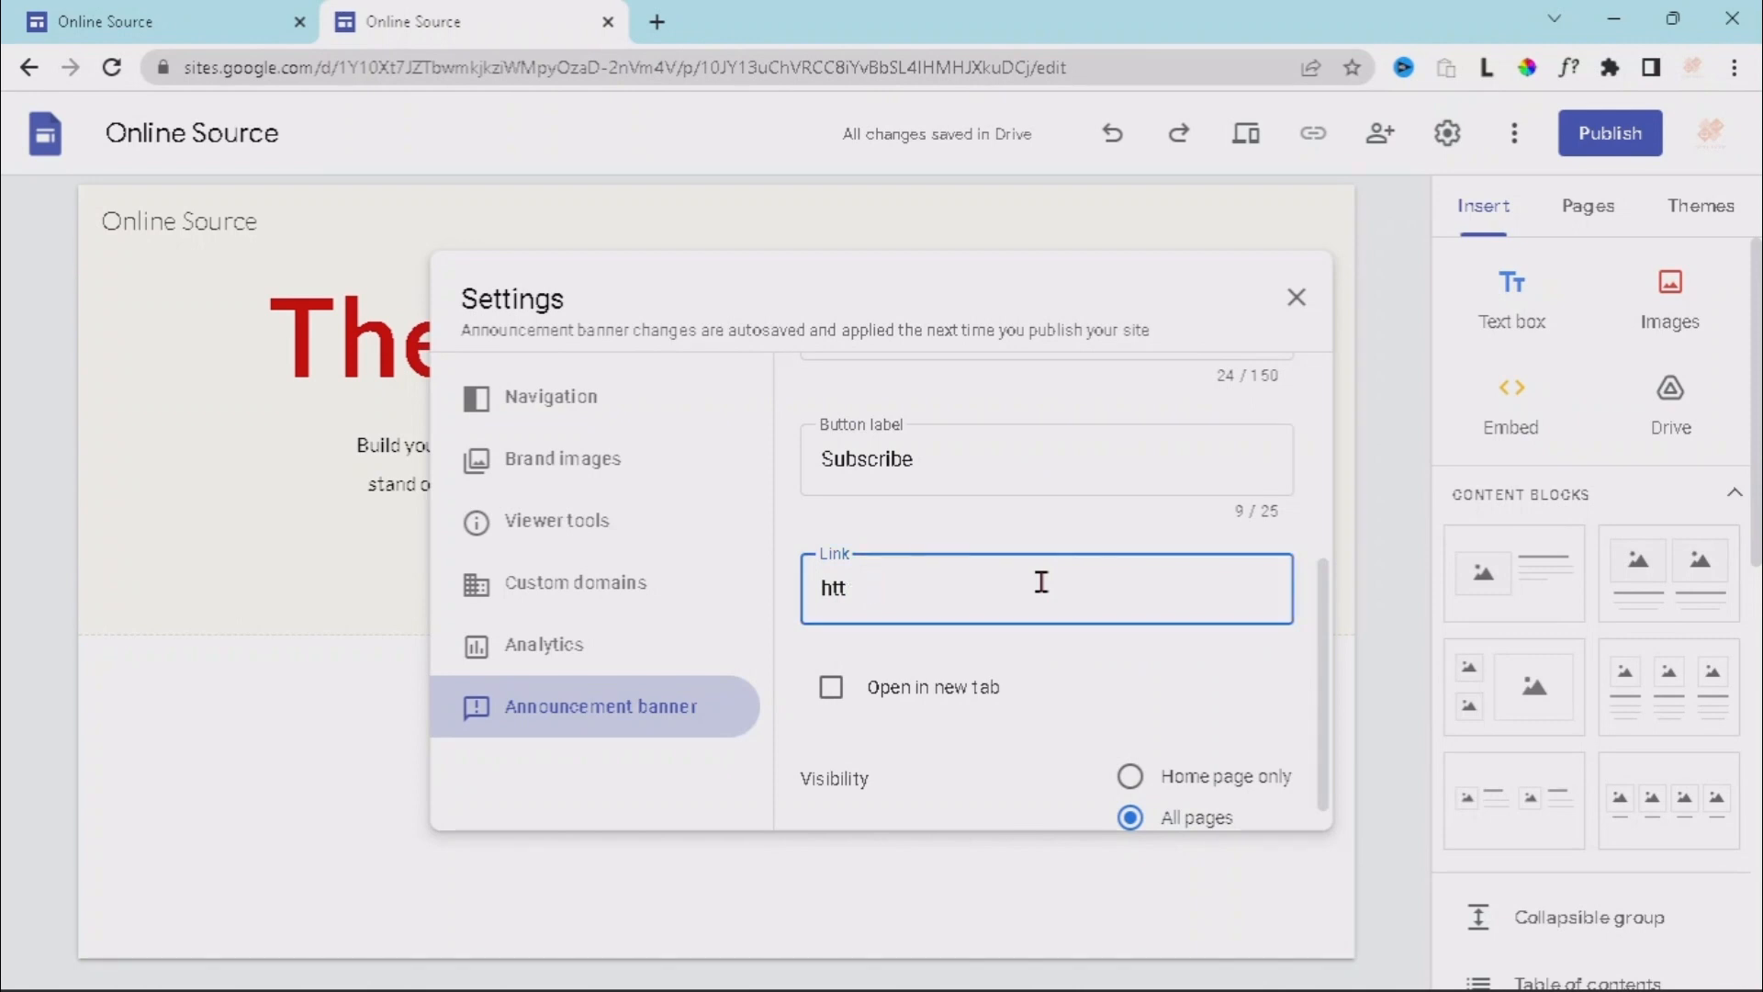
type("ps:/")
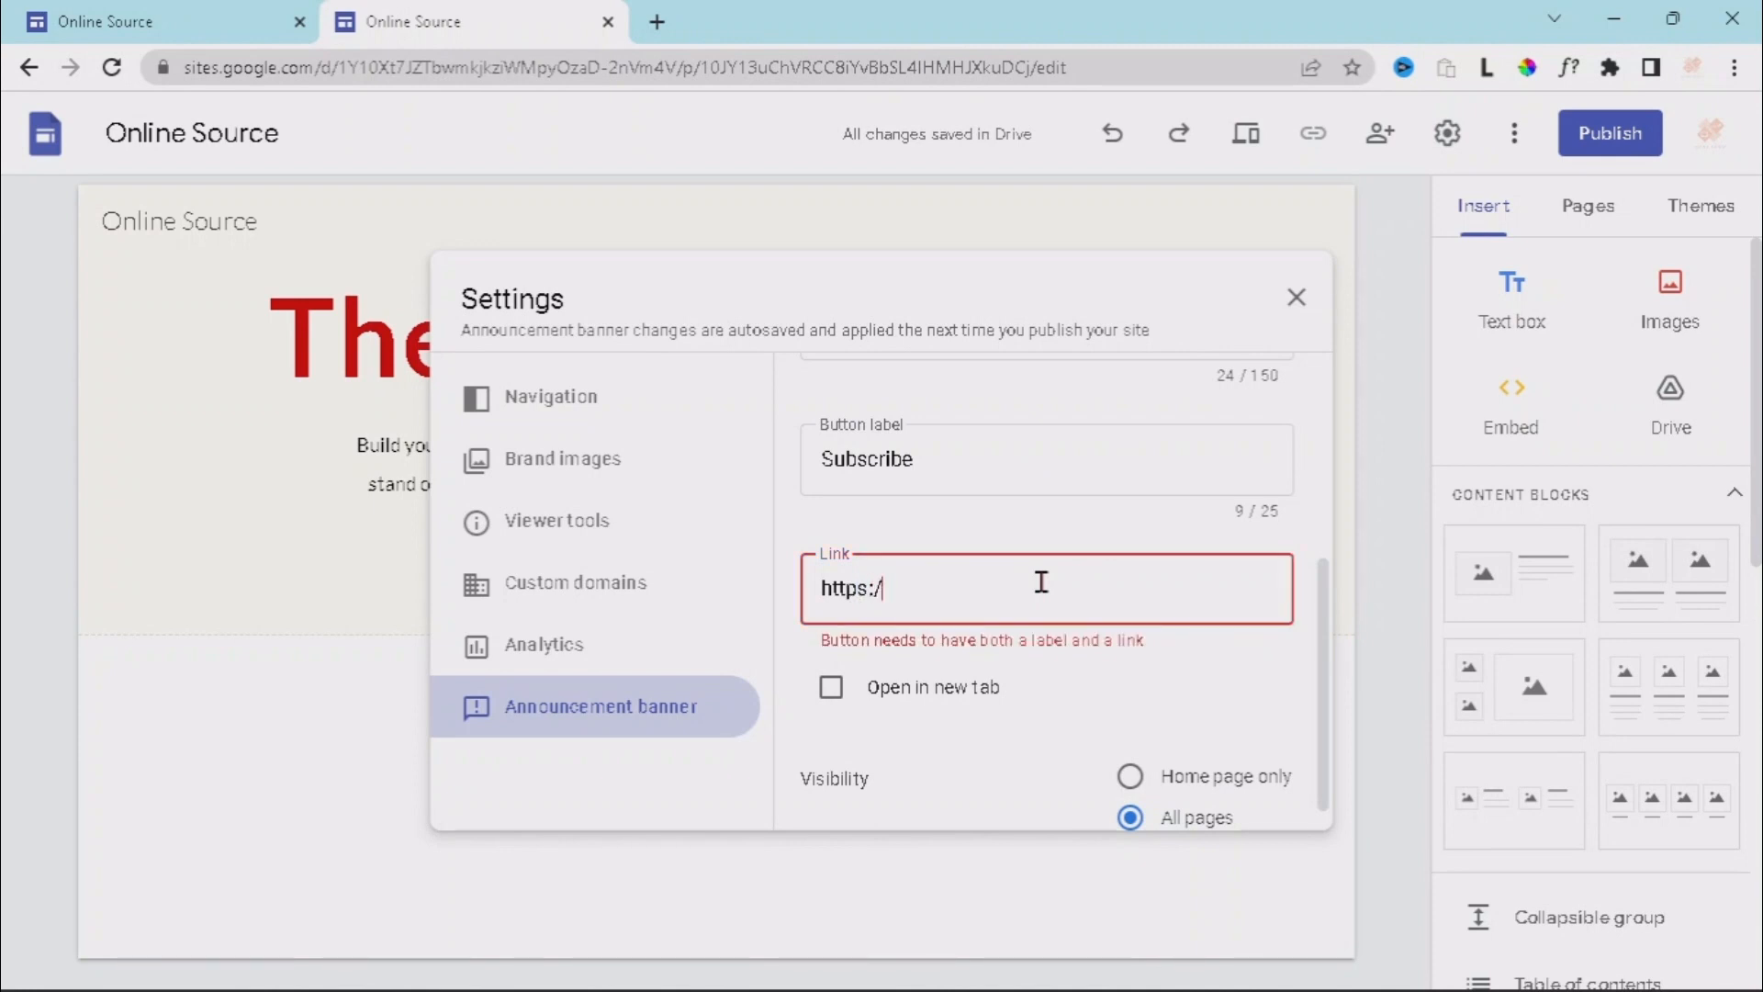
type("/ =")
key("BackSpace")
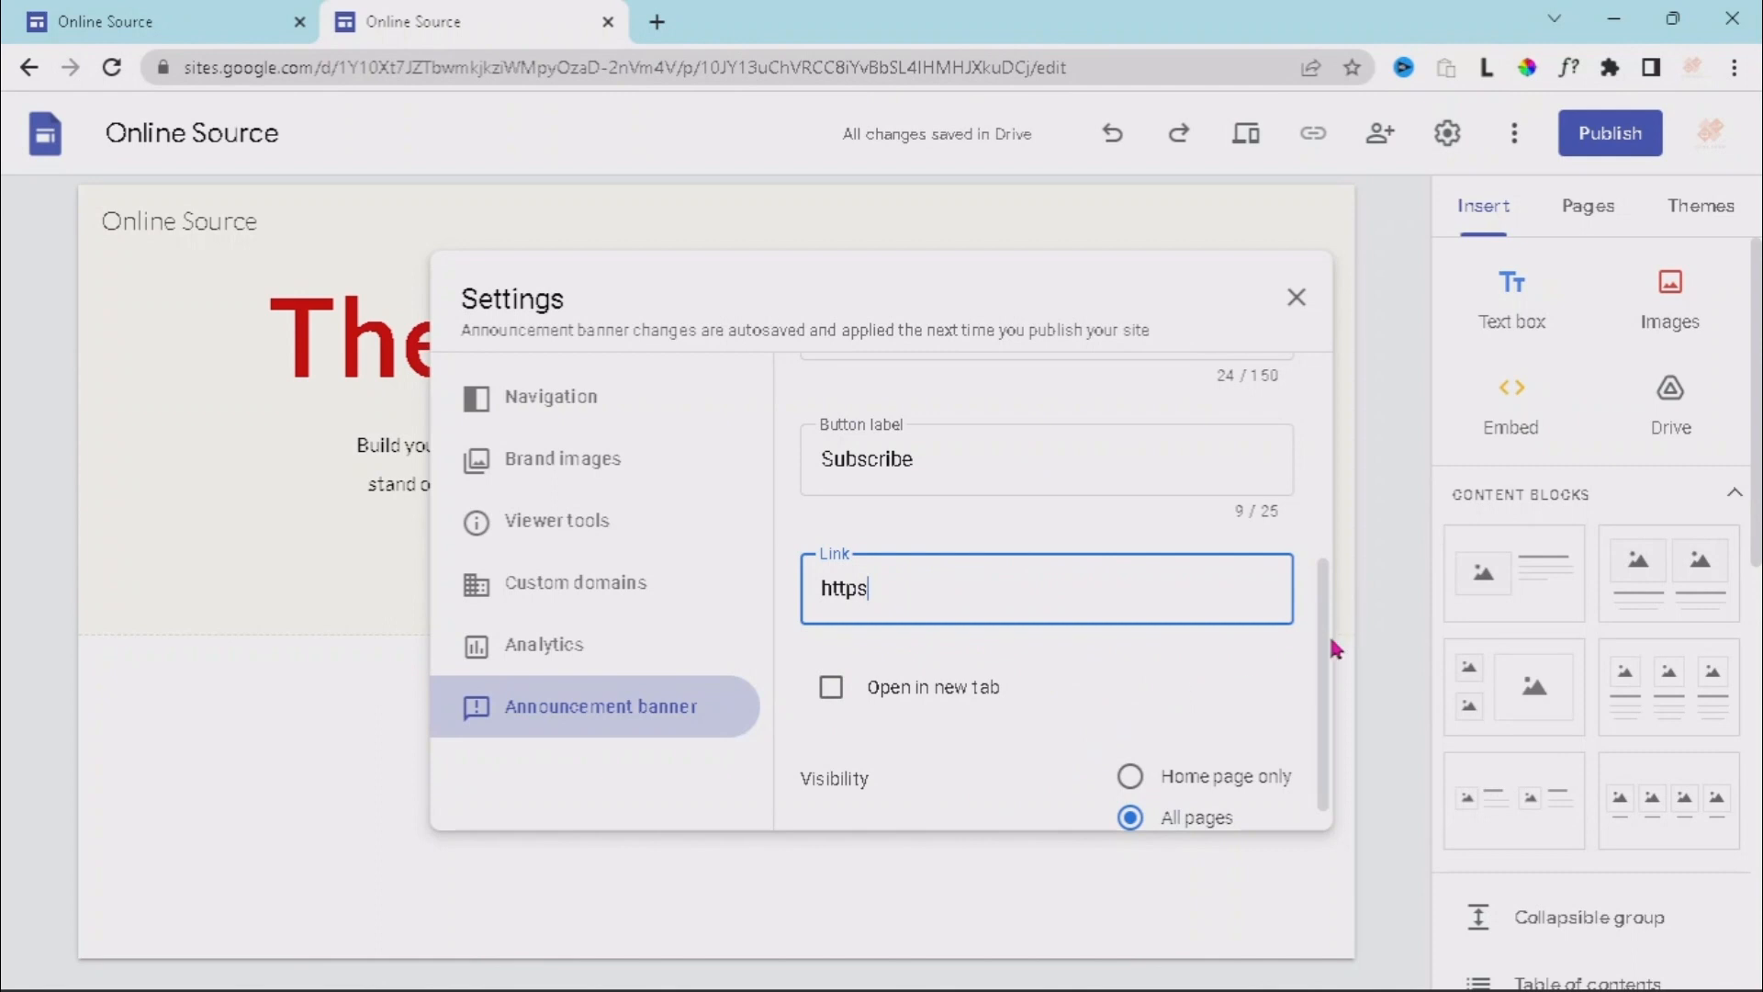
left_click(836, 693)
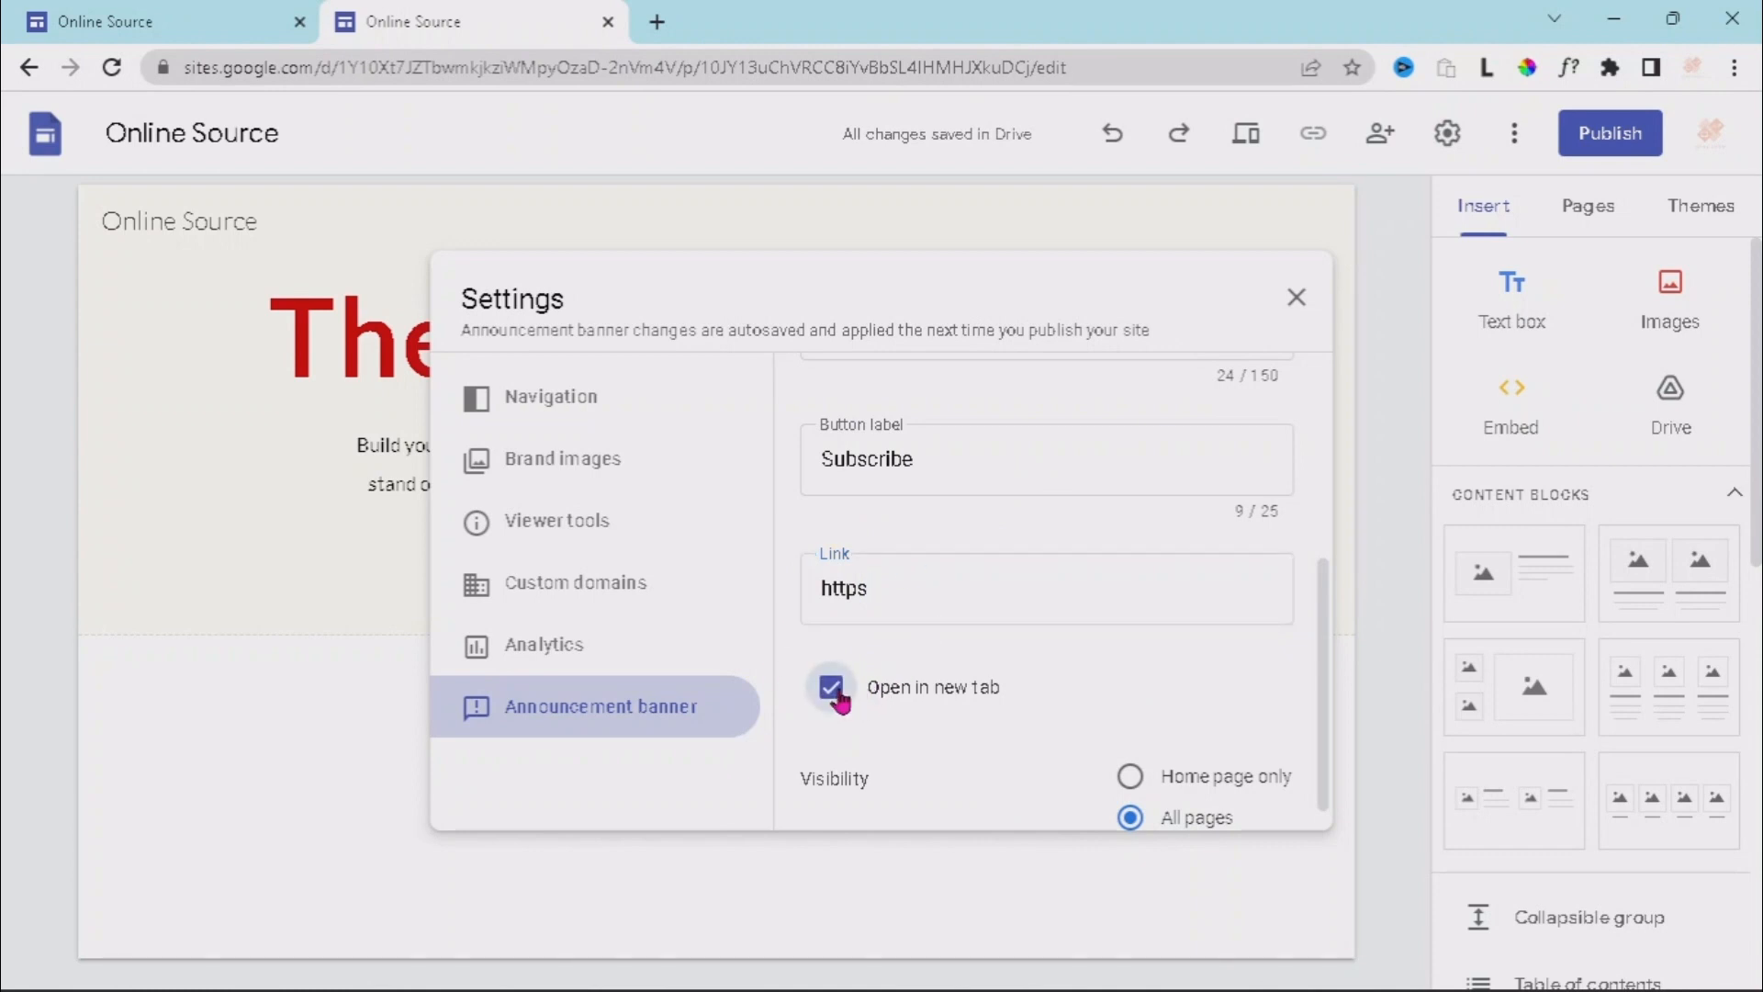
left_click(835, 693)
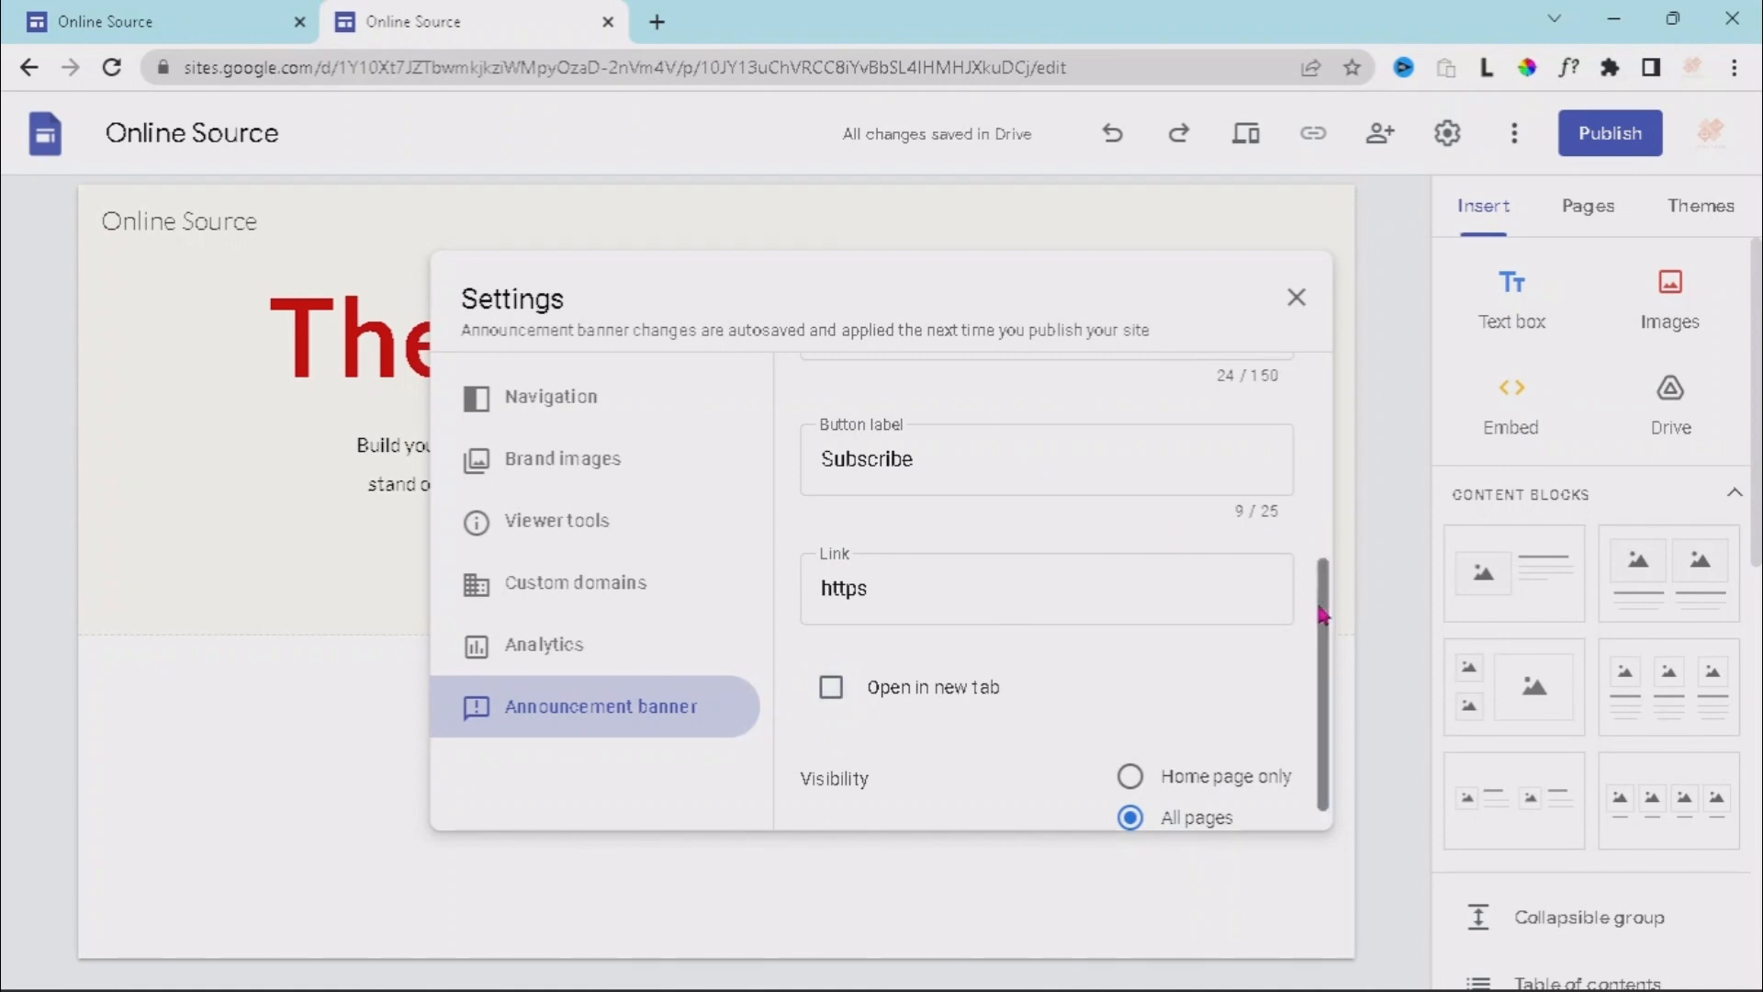
Review the announcement banner's visibility options and close the site settings to return to the page
left_click_drag(1323, 615, 1322, 652)
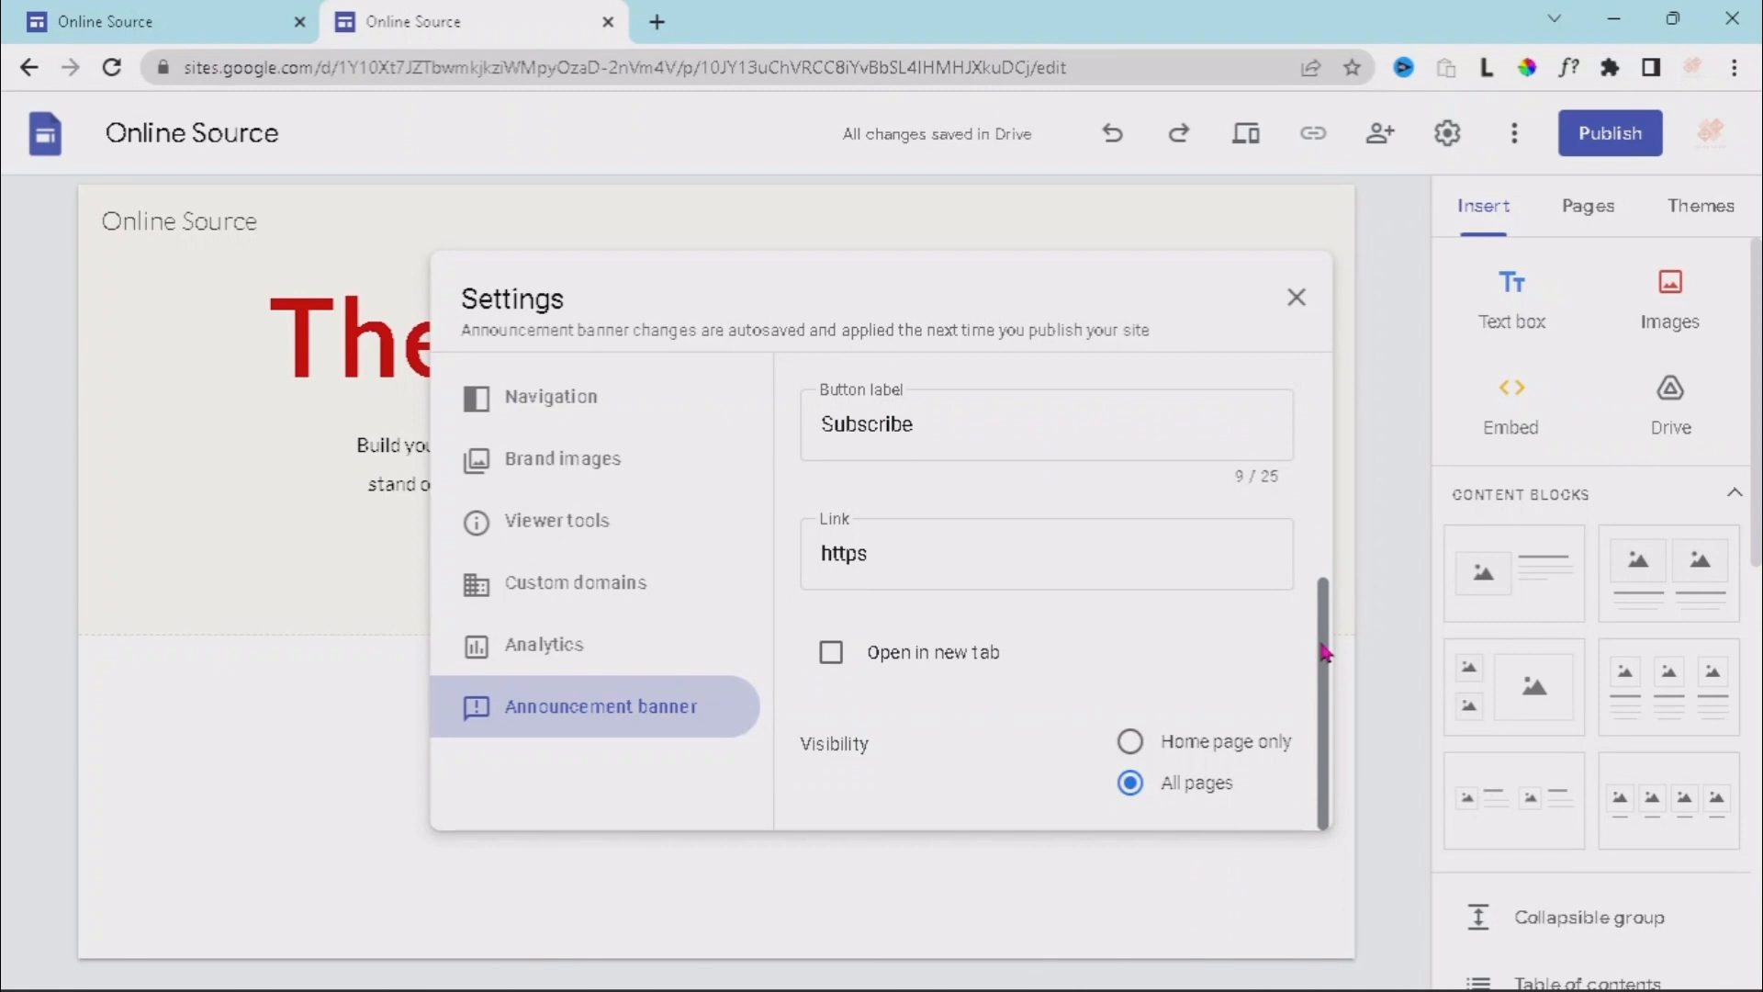
left_click_drag(1324, 652, 1327, 695)
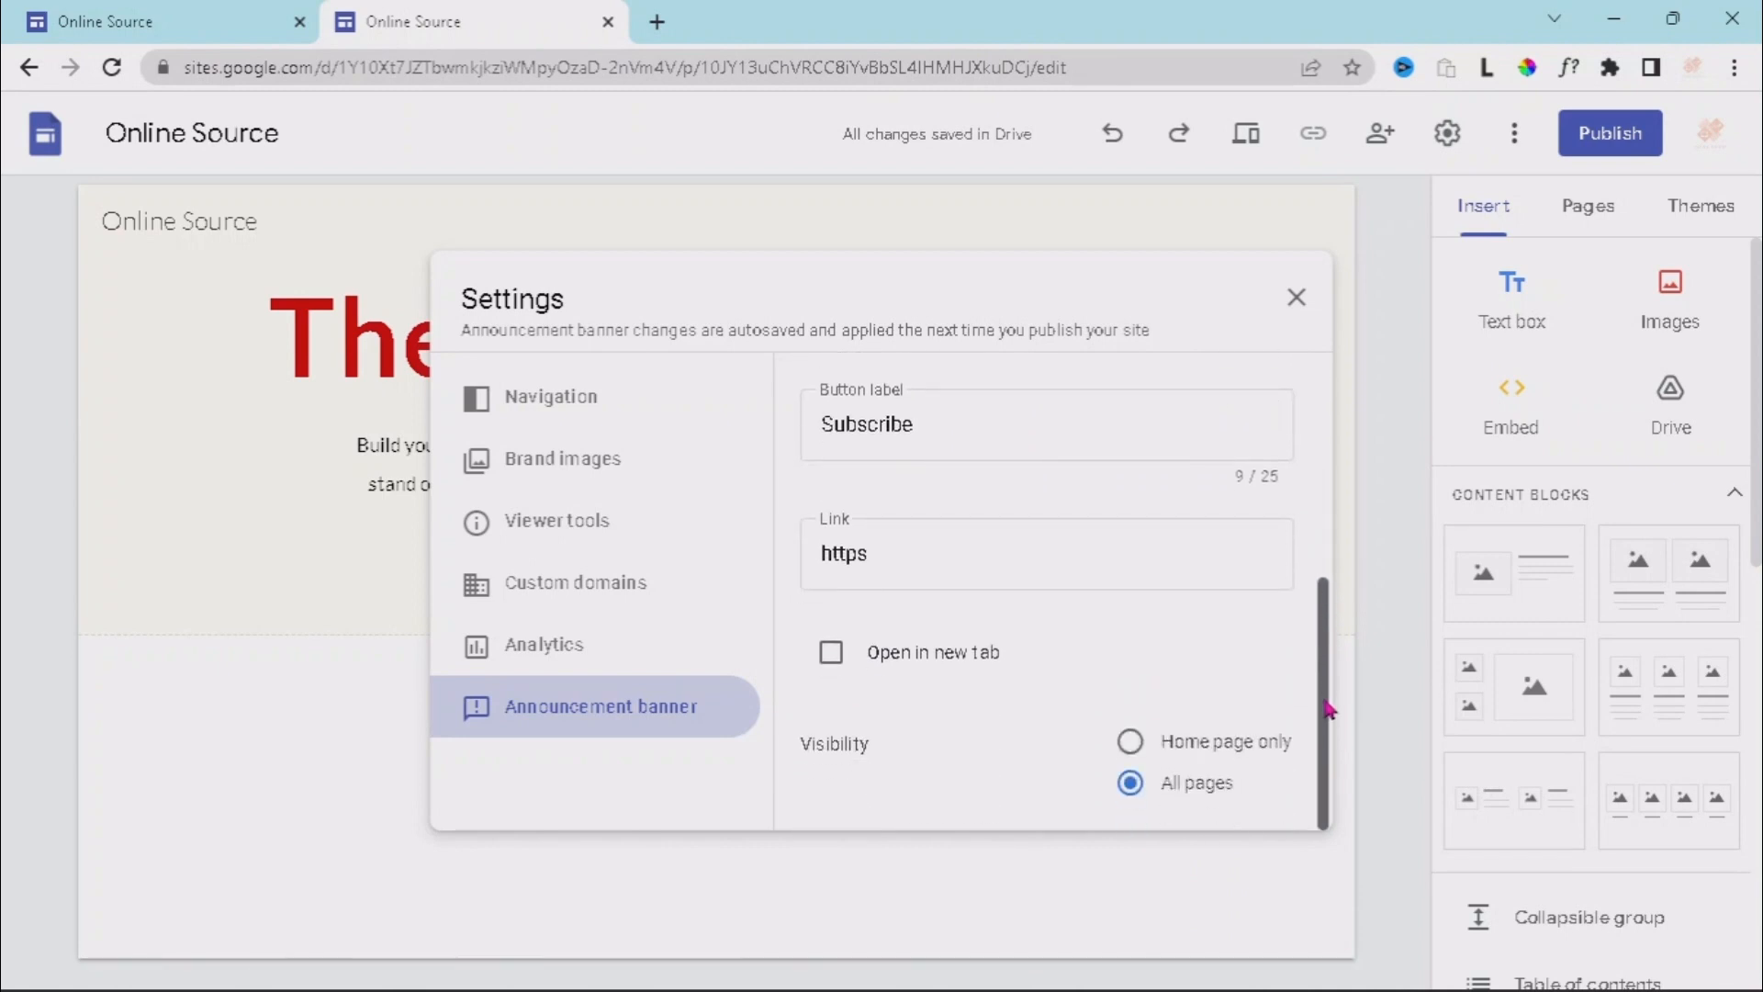
left_click(1362, 326)
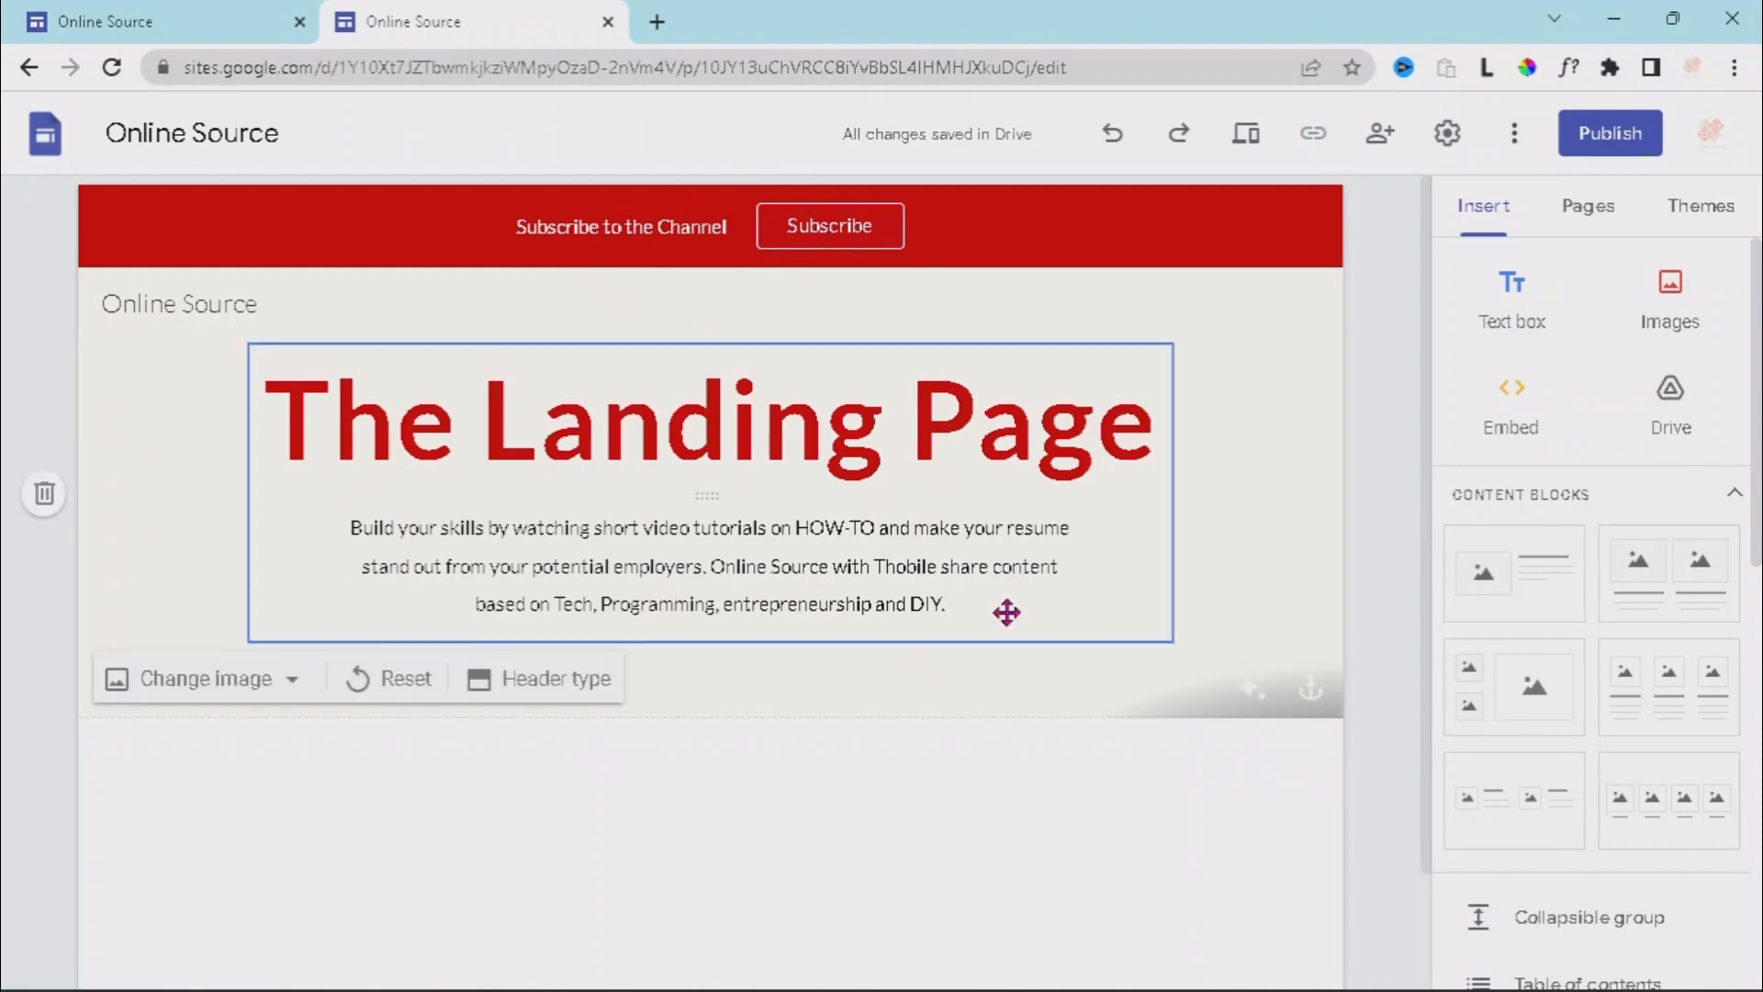
left_click(1069, 692)
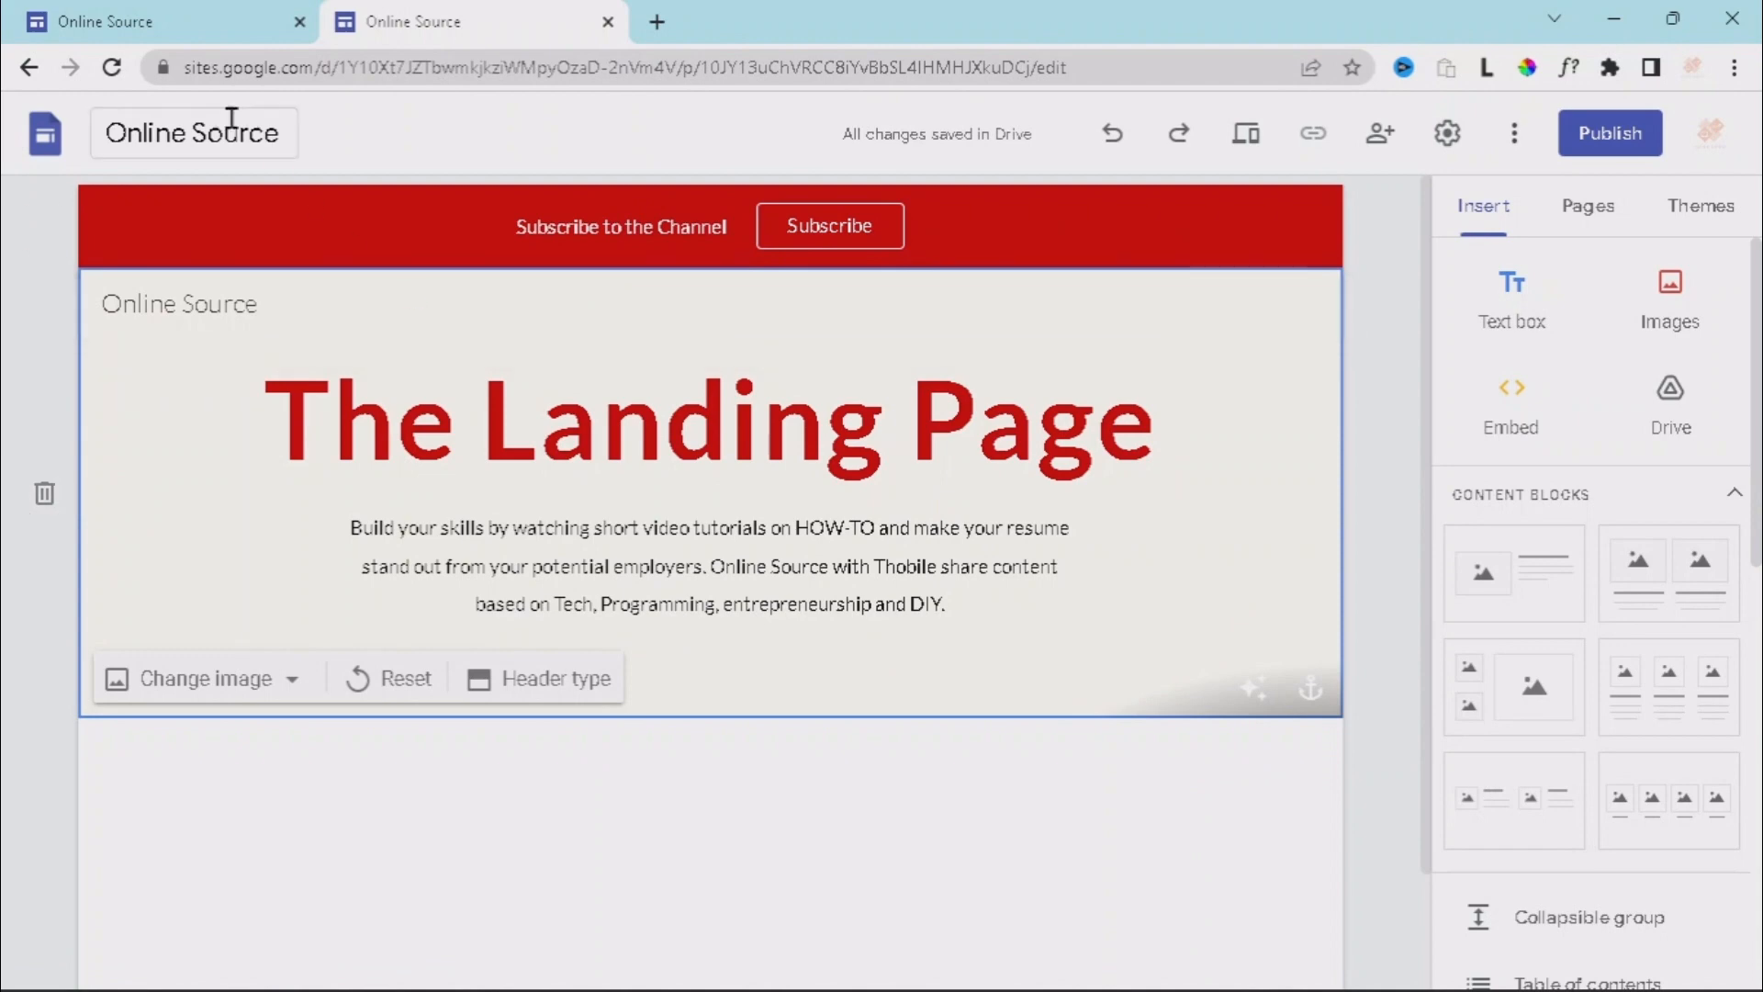
Copy the quote "An investment in knowledge always pays the best interest" from the finished landing page and return to the new page
left_click(157, 29)
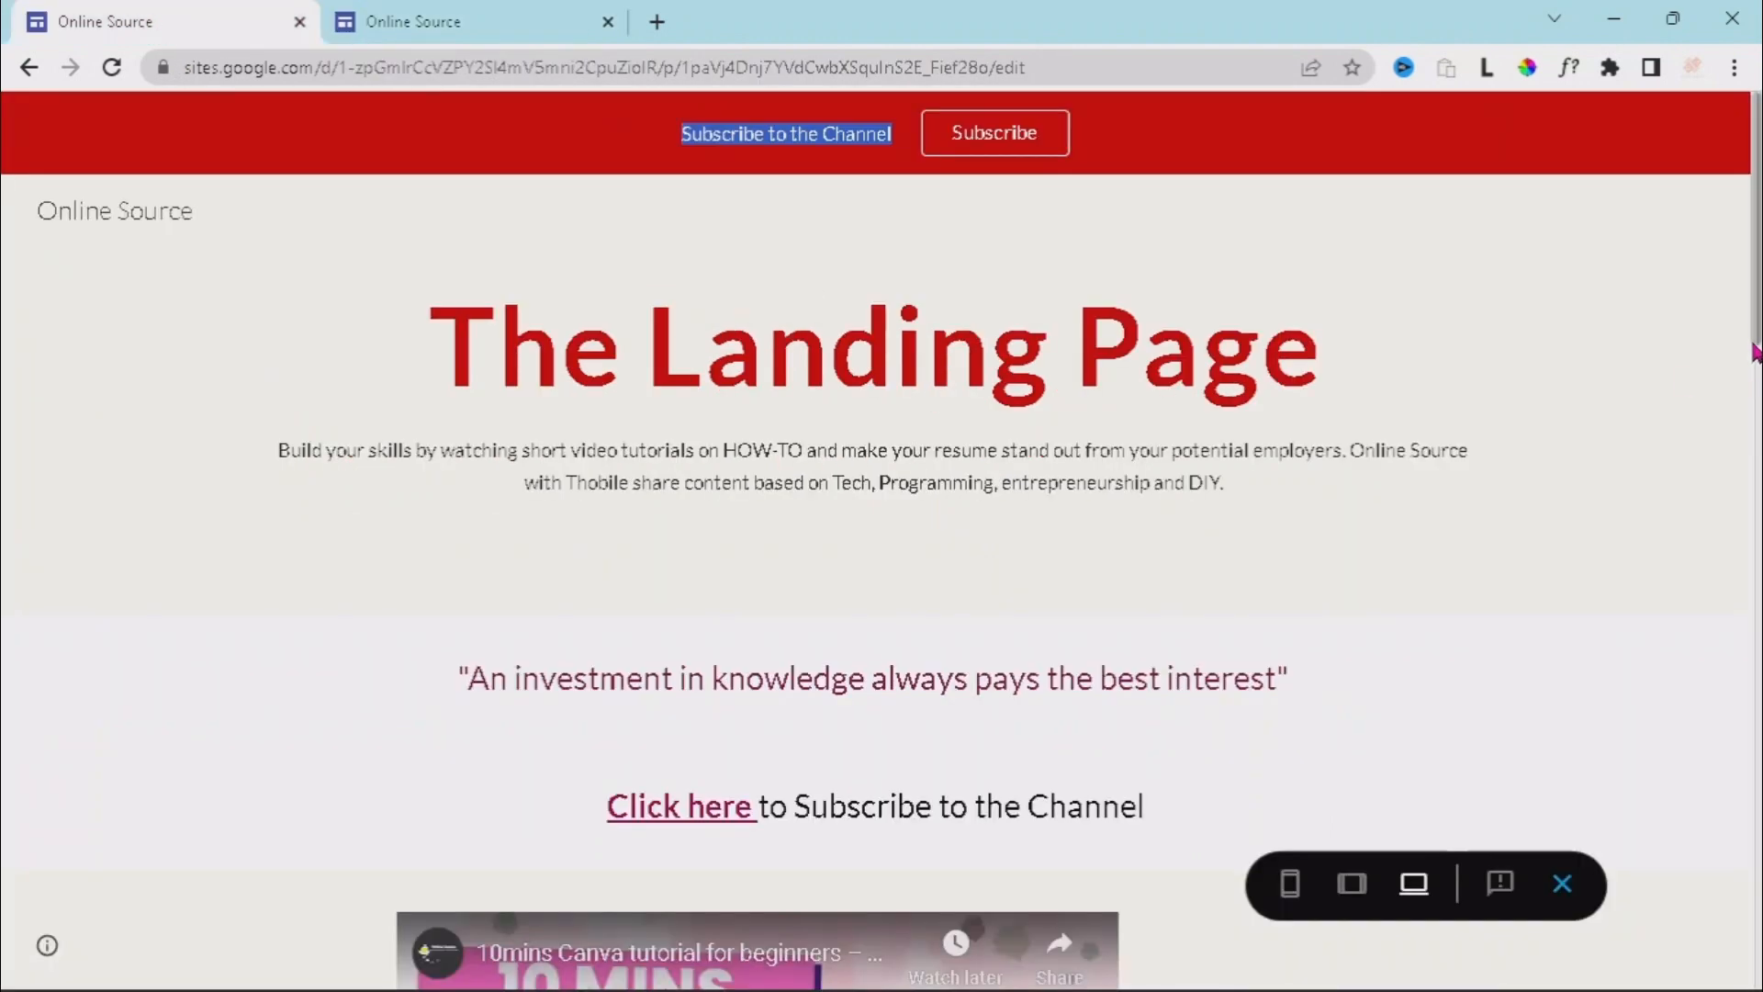
scroll(1756, 344, "down", 2)
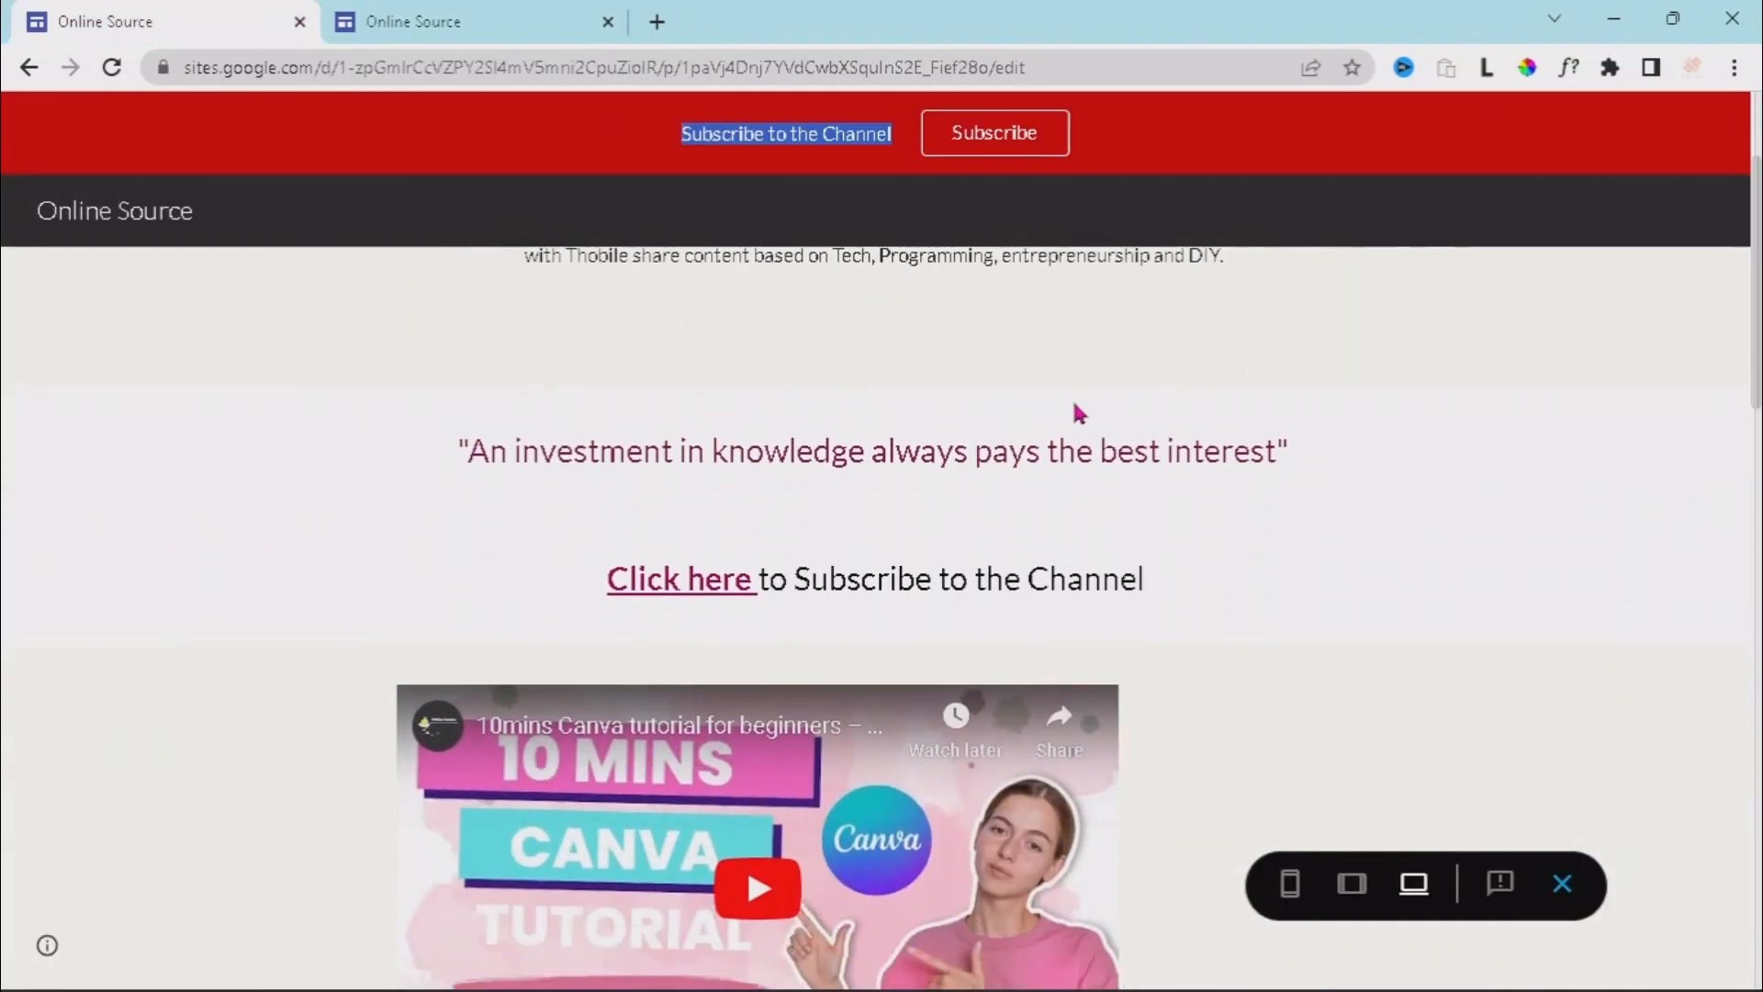
triple_click(1060, 447)
key("ctrl+c")
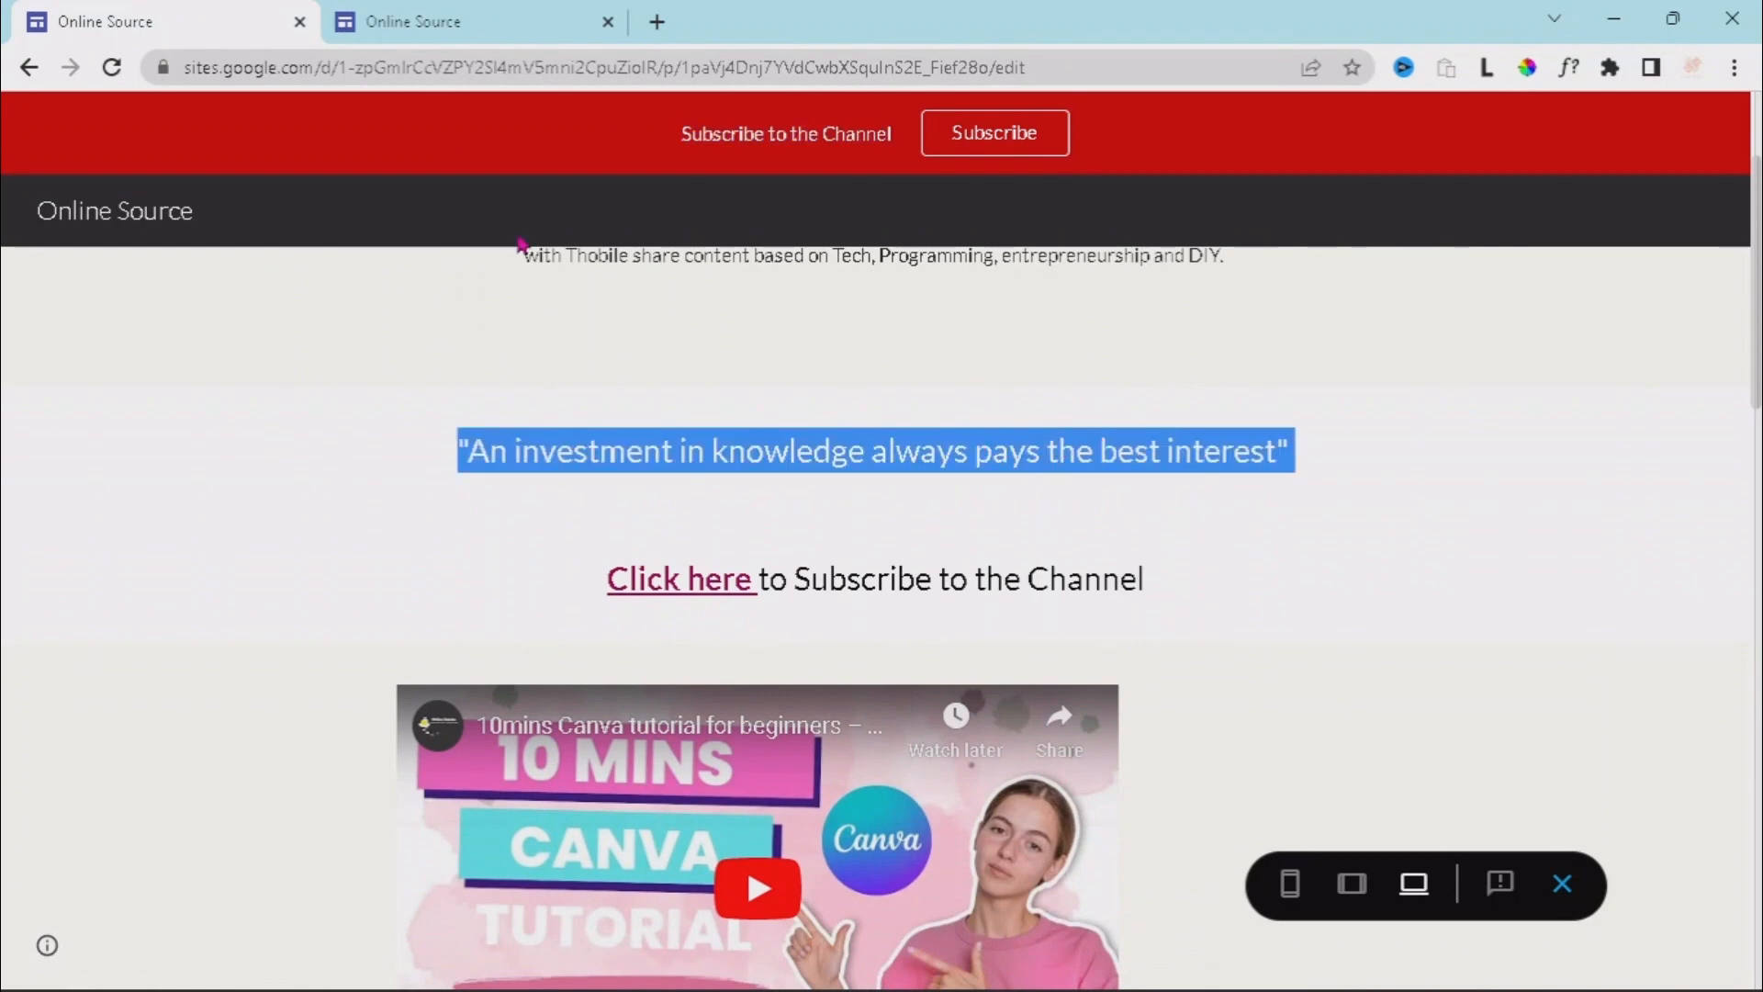
left_click(491, 16)
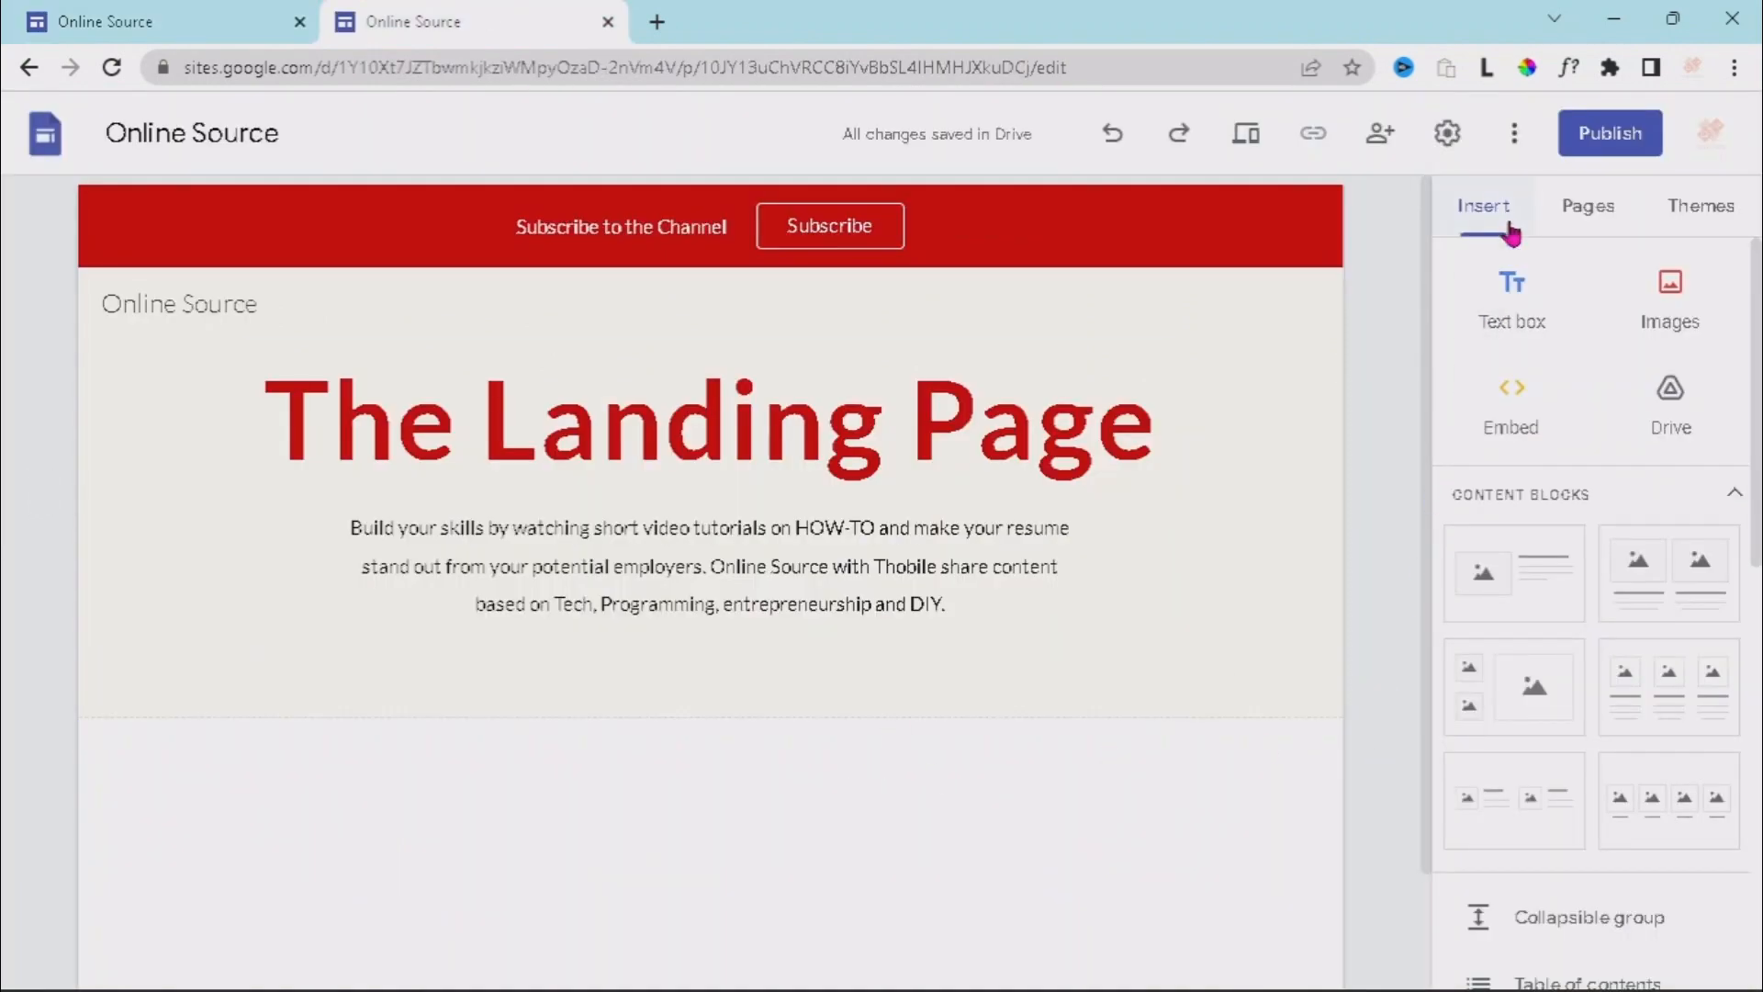
Add a text box below the header containing the copied quote, without the trailing empty line
left_click(1513, 298)
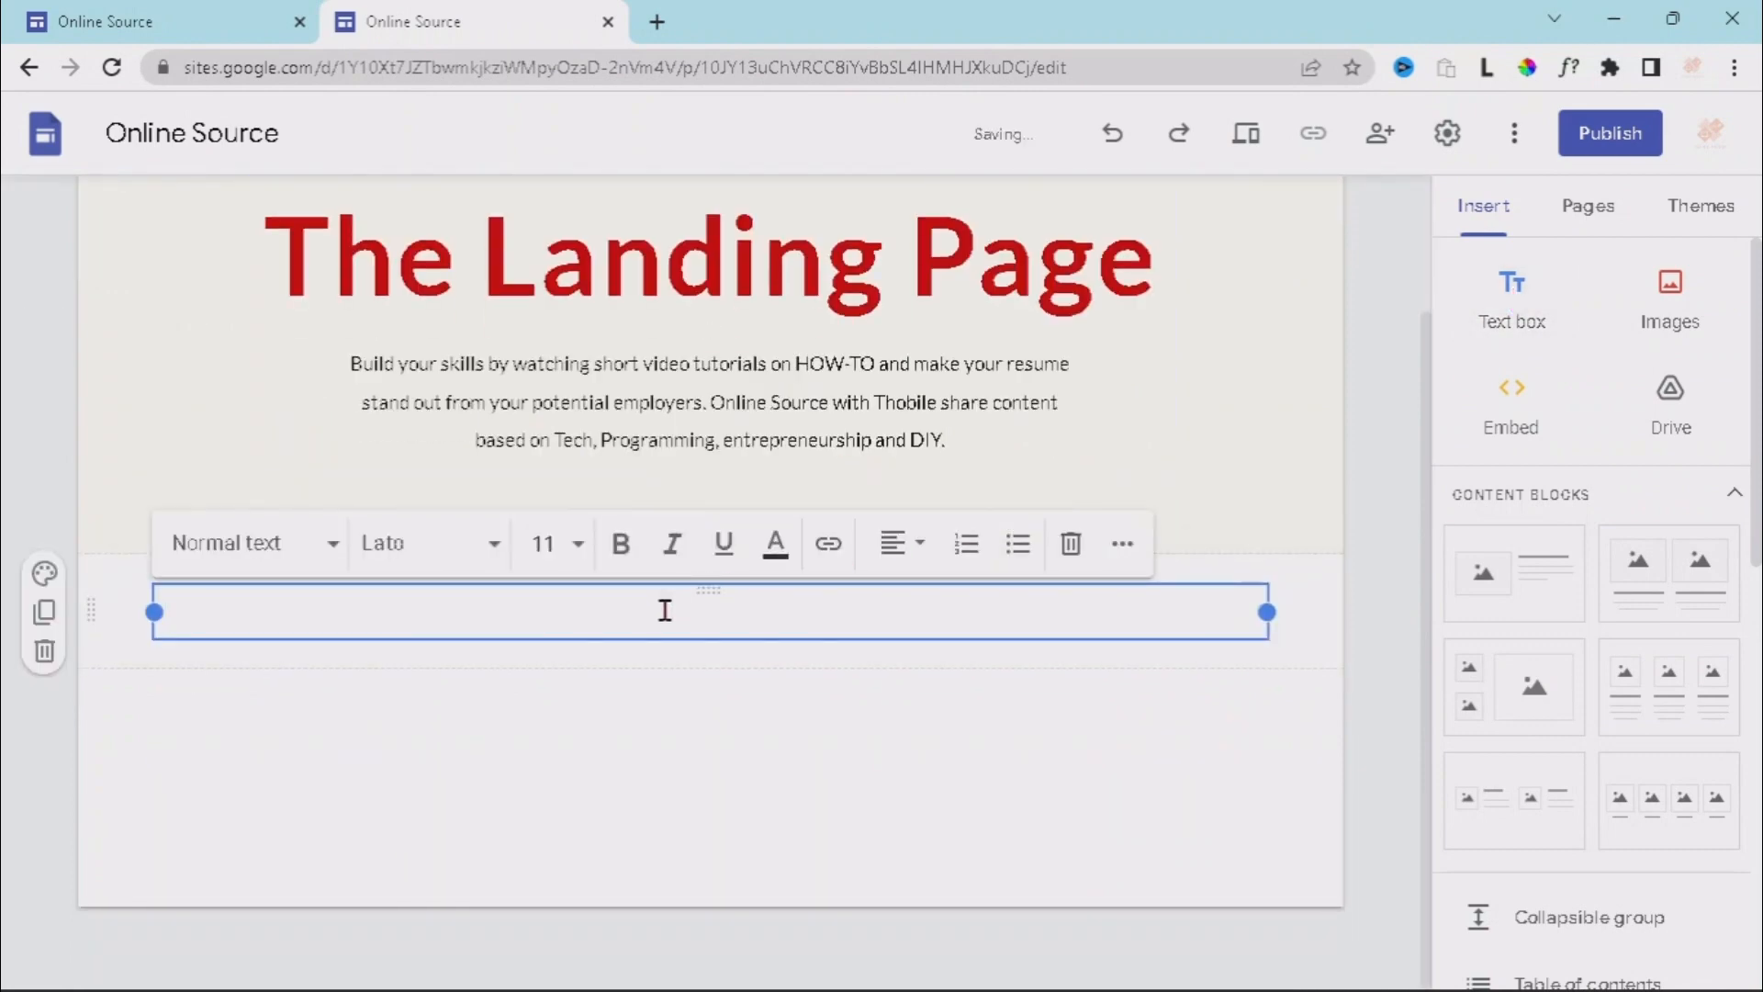
key("ctrl+v")
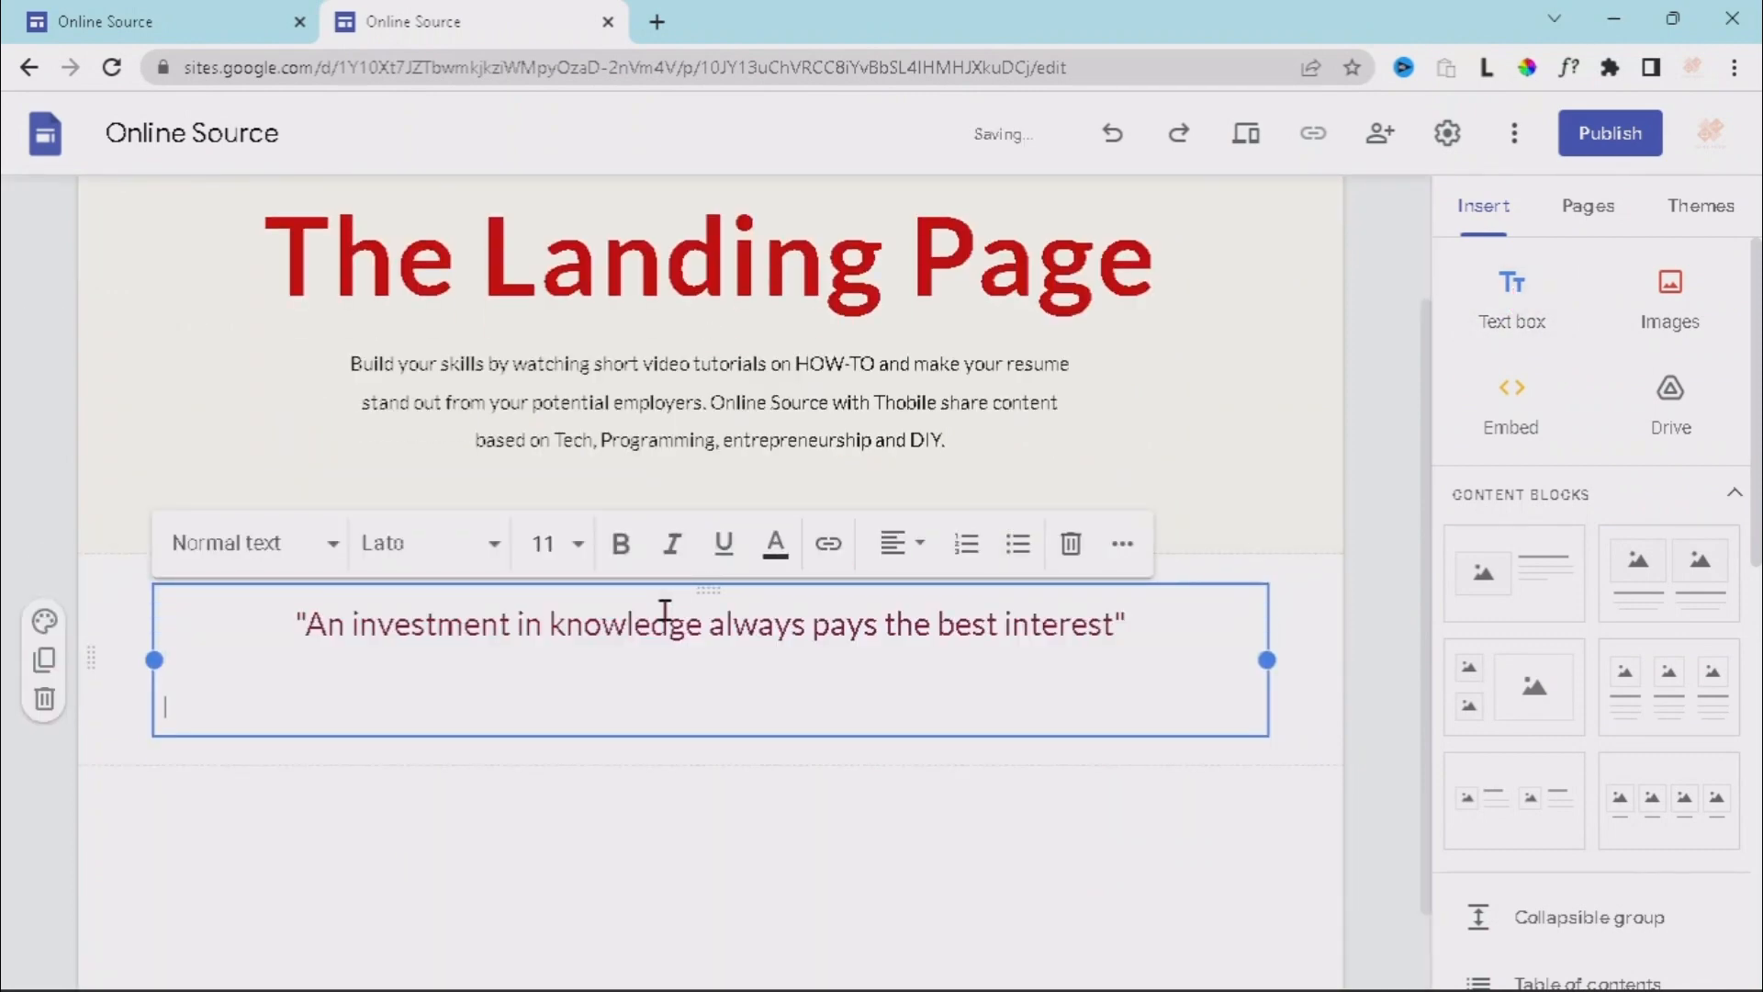
key("BackSpace")
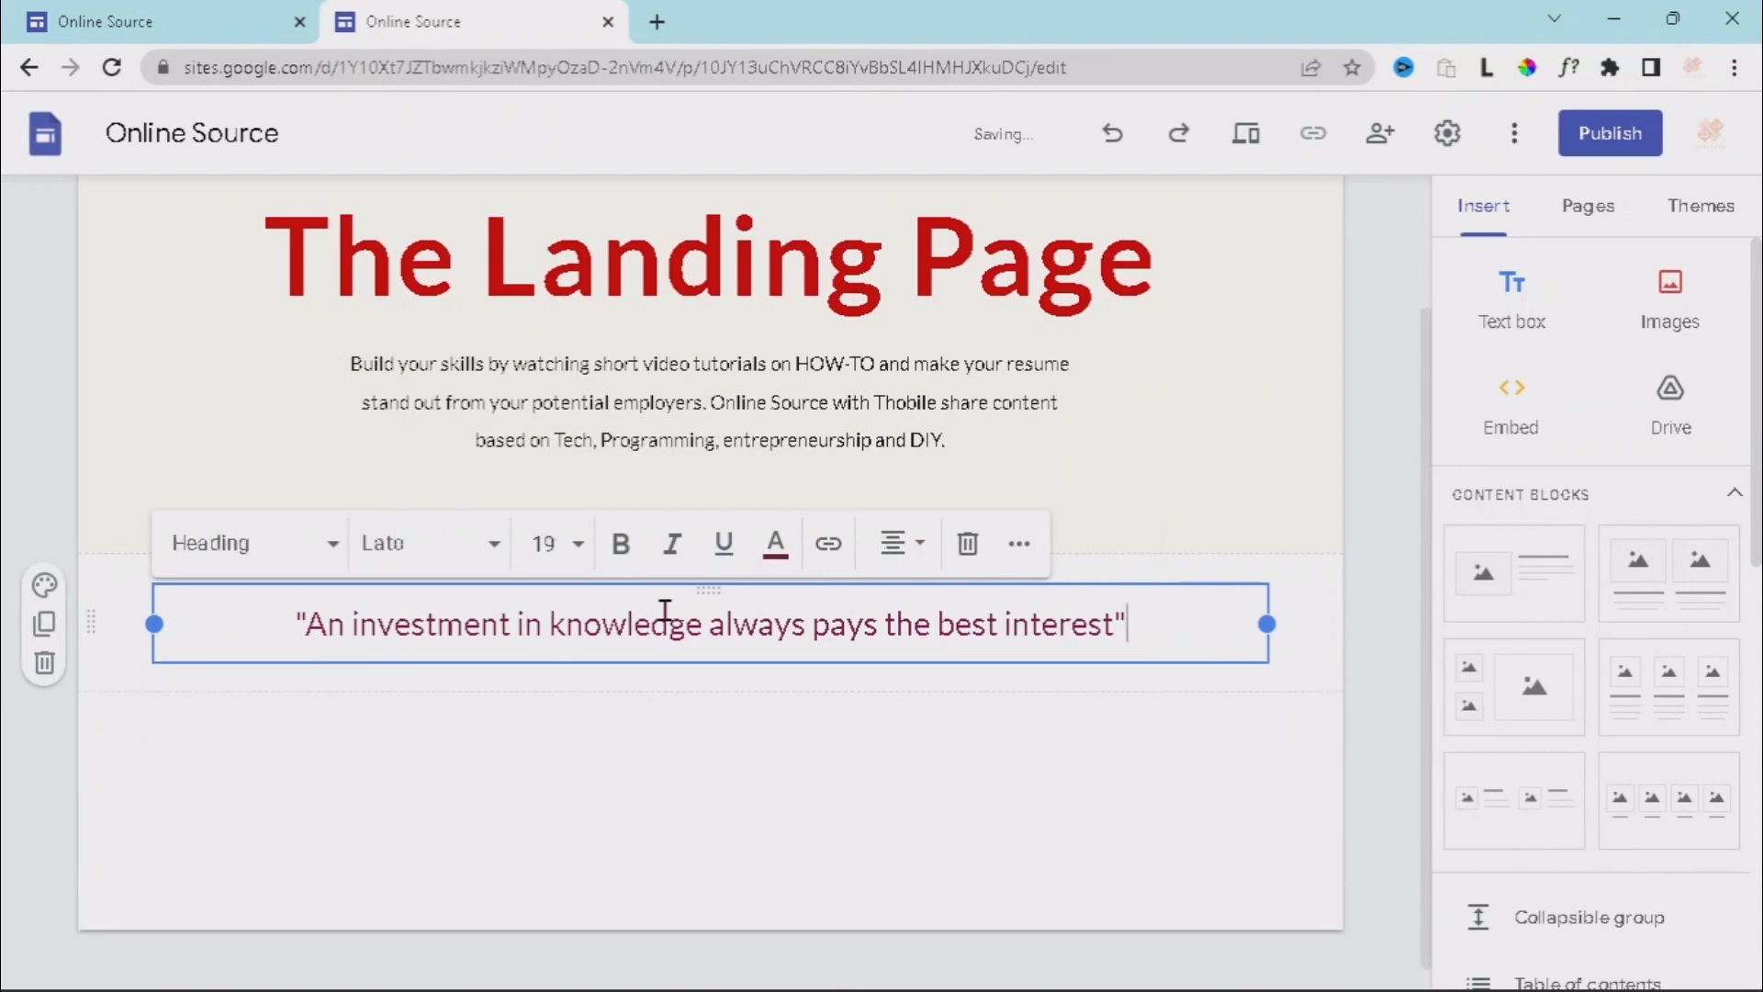
Try to change the quote's text color to red, leaving its Heading style as is
triple_click(665, 620)
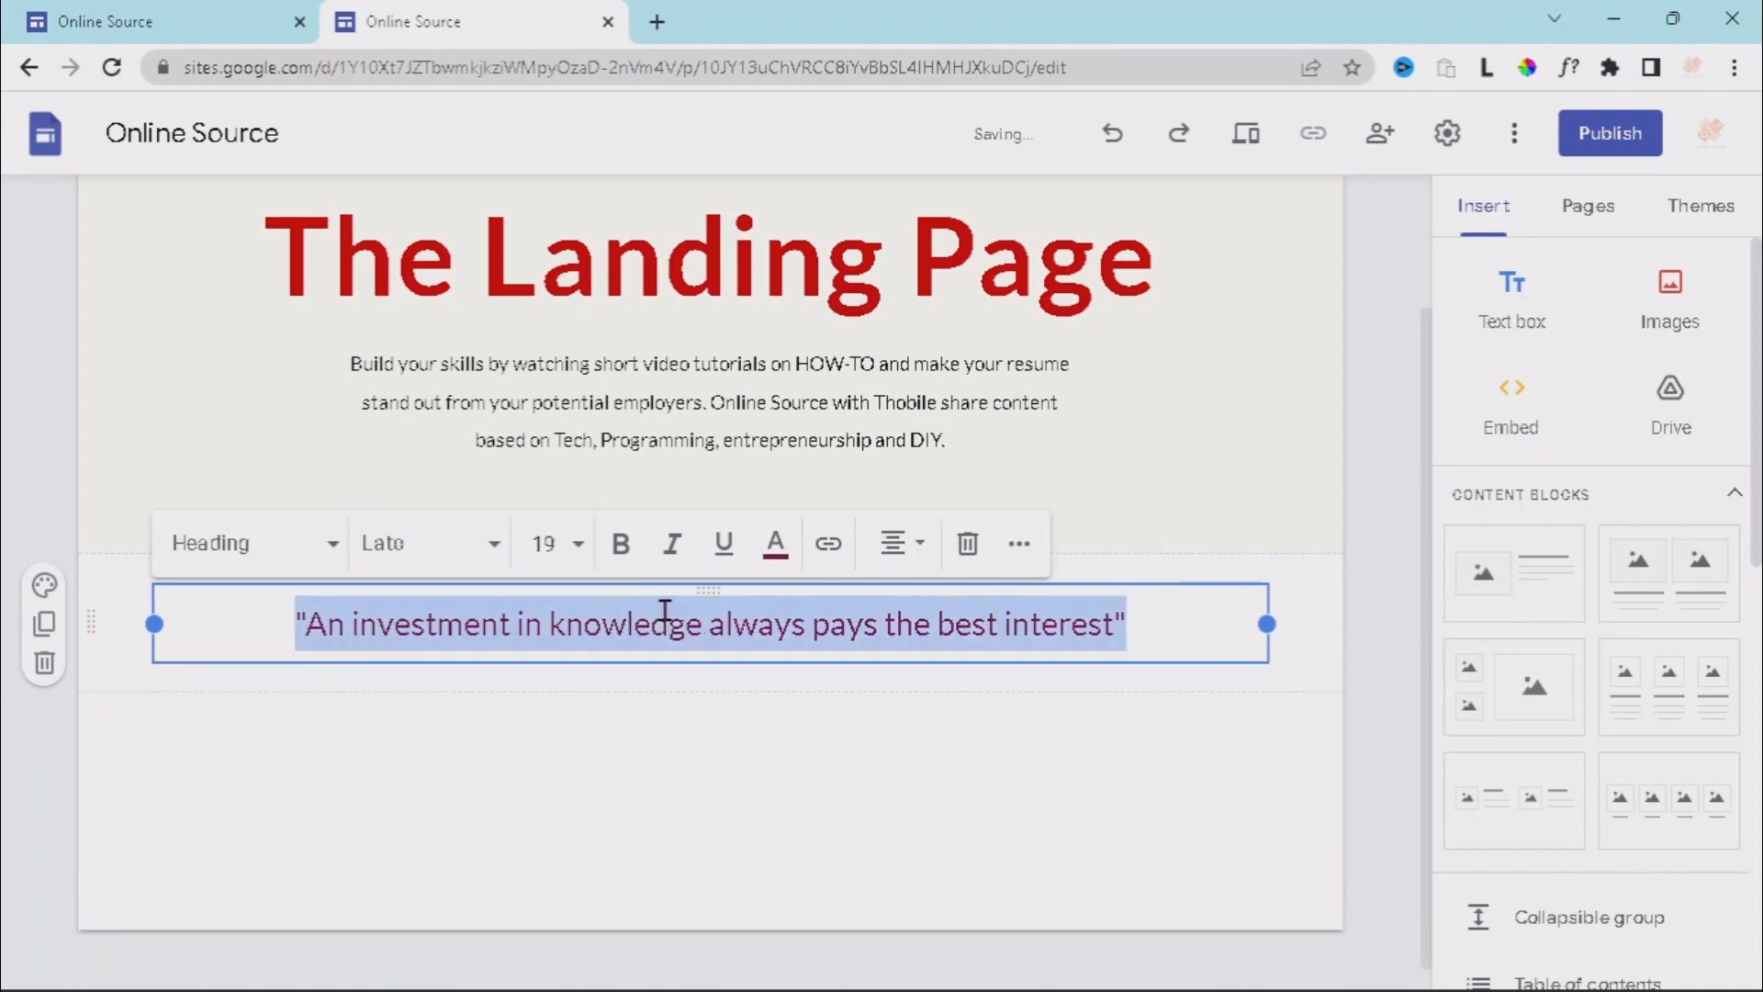
left_click(332, 546)
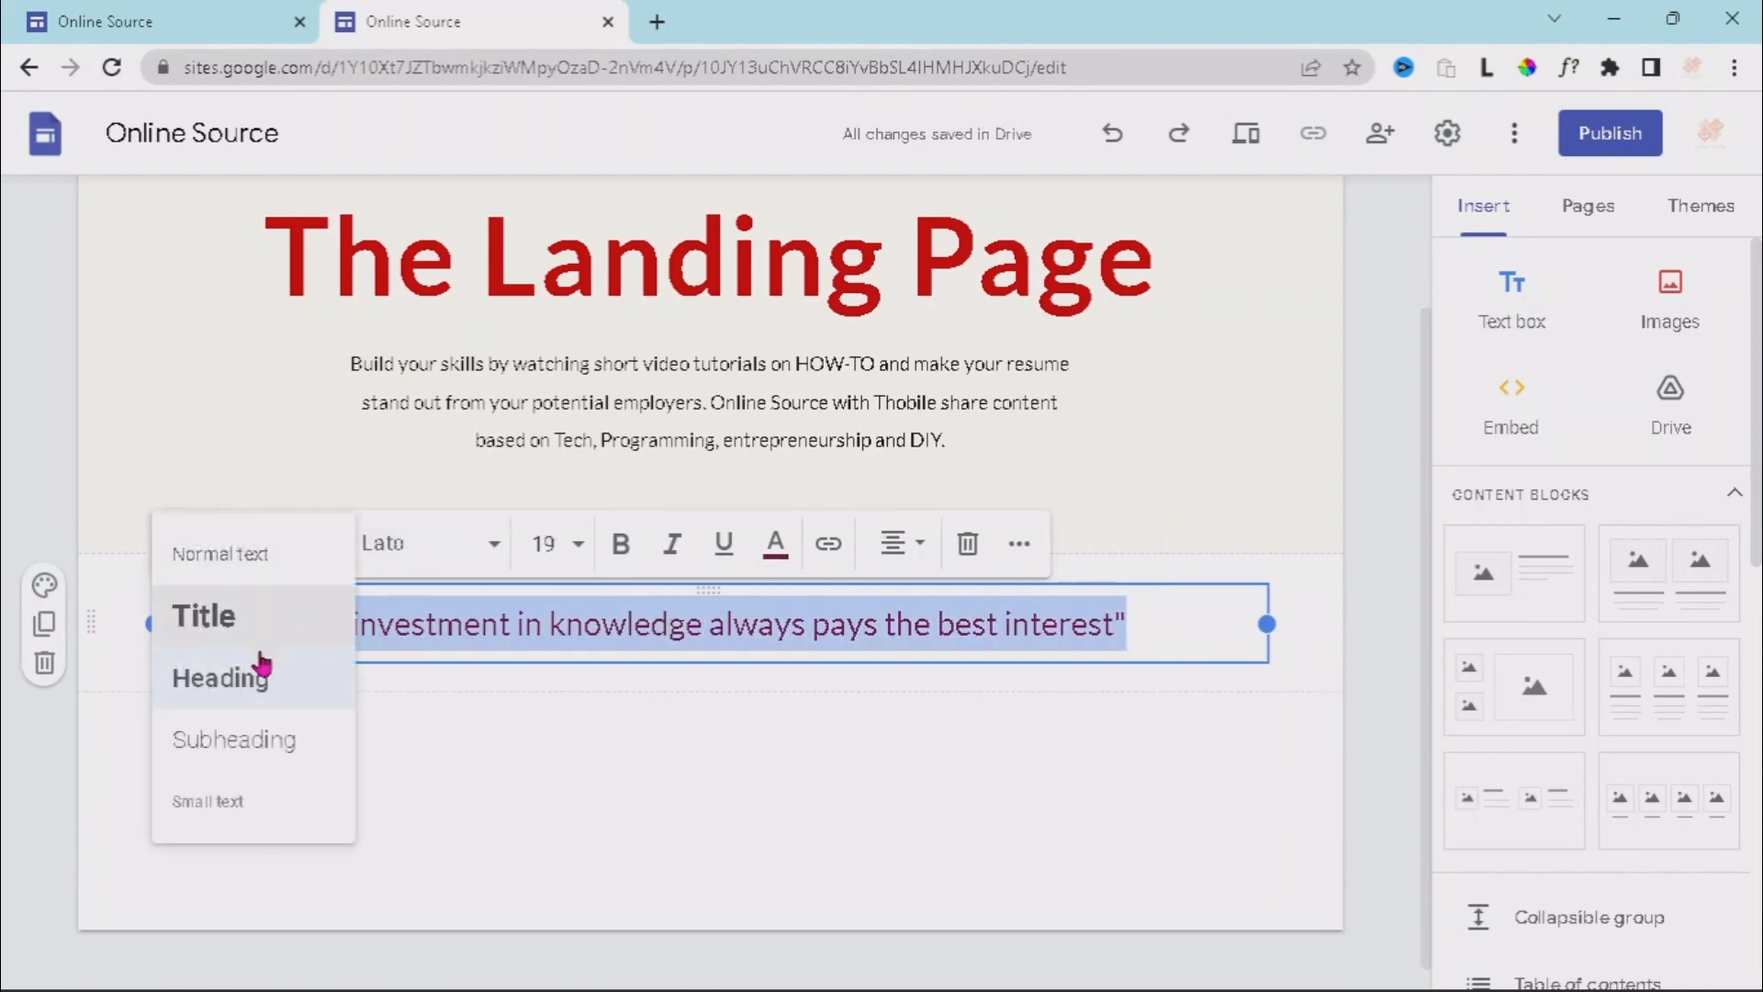
left_click(579, 633)
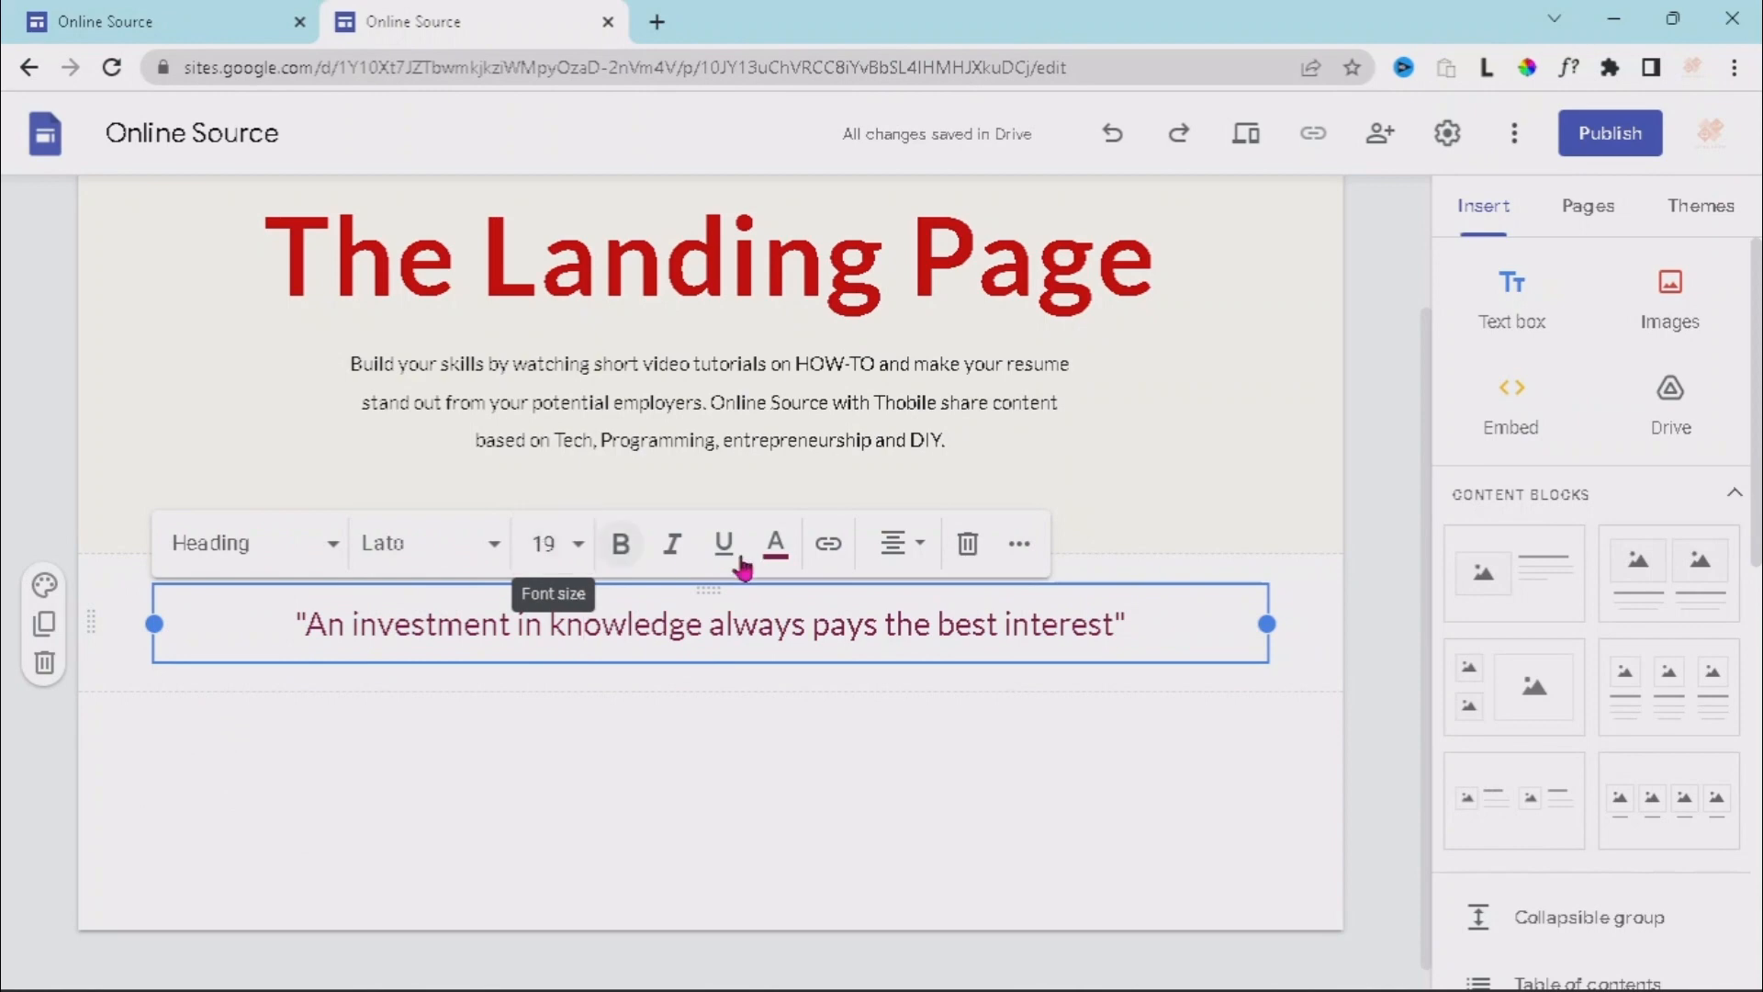
left_click(776, 564)
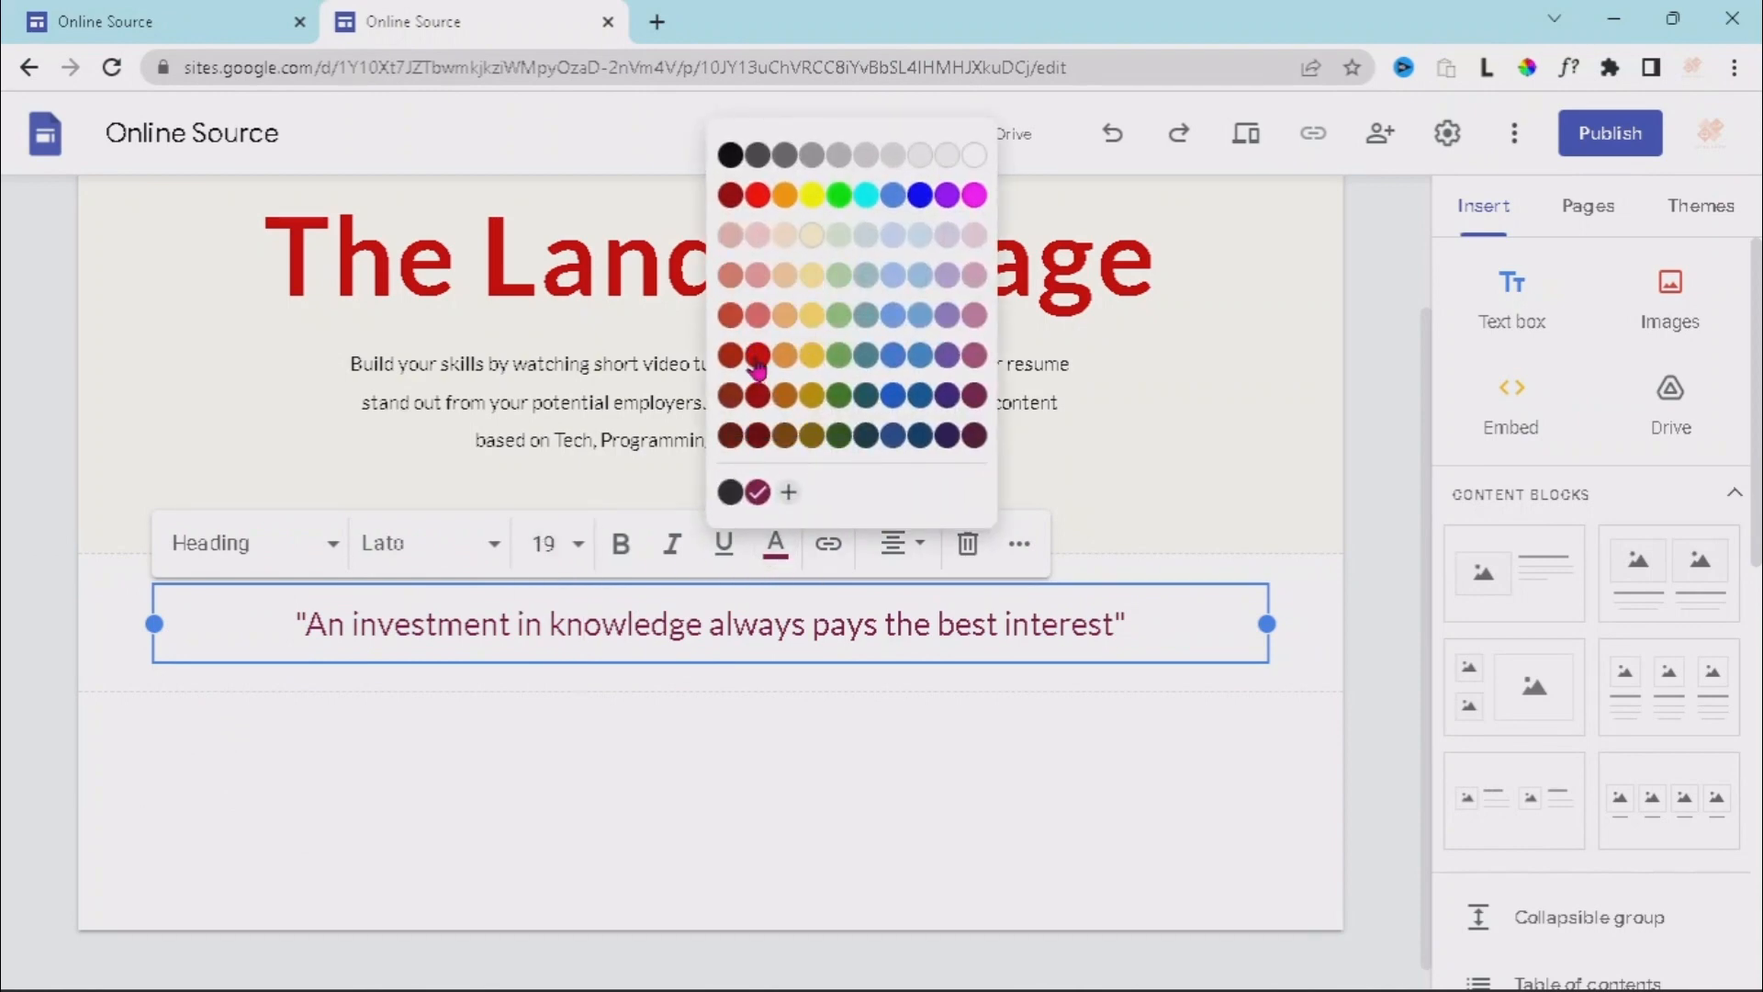
left_click(758, 366)
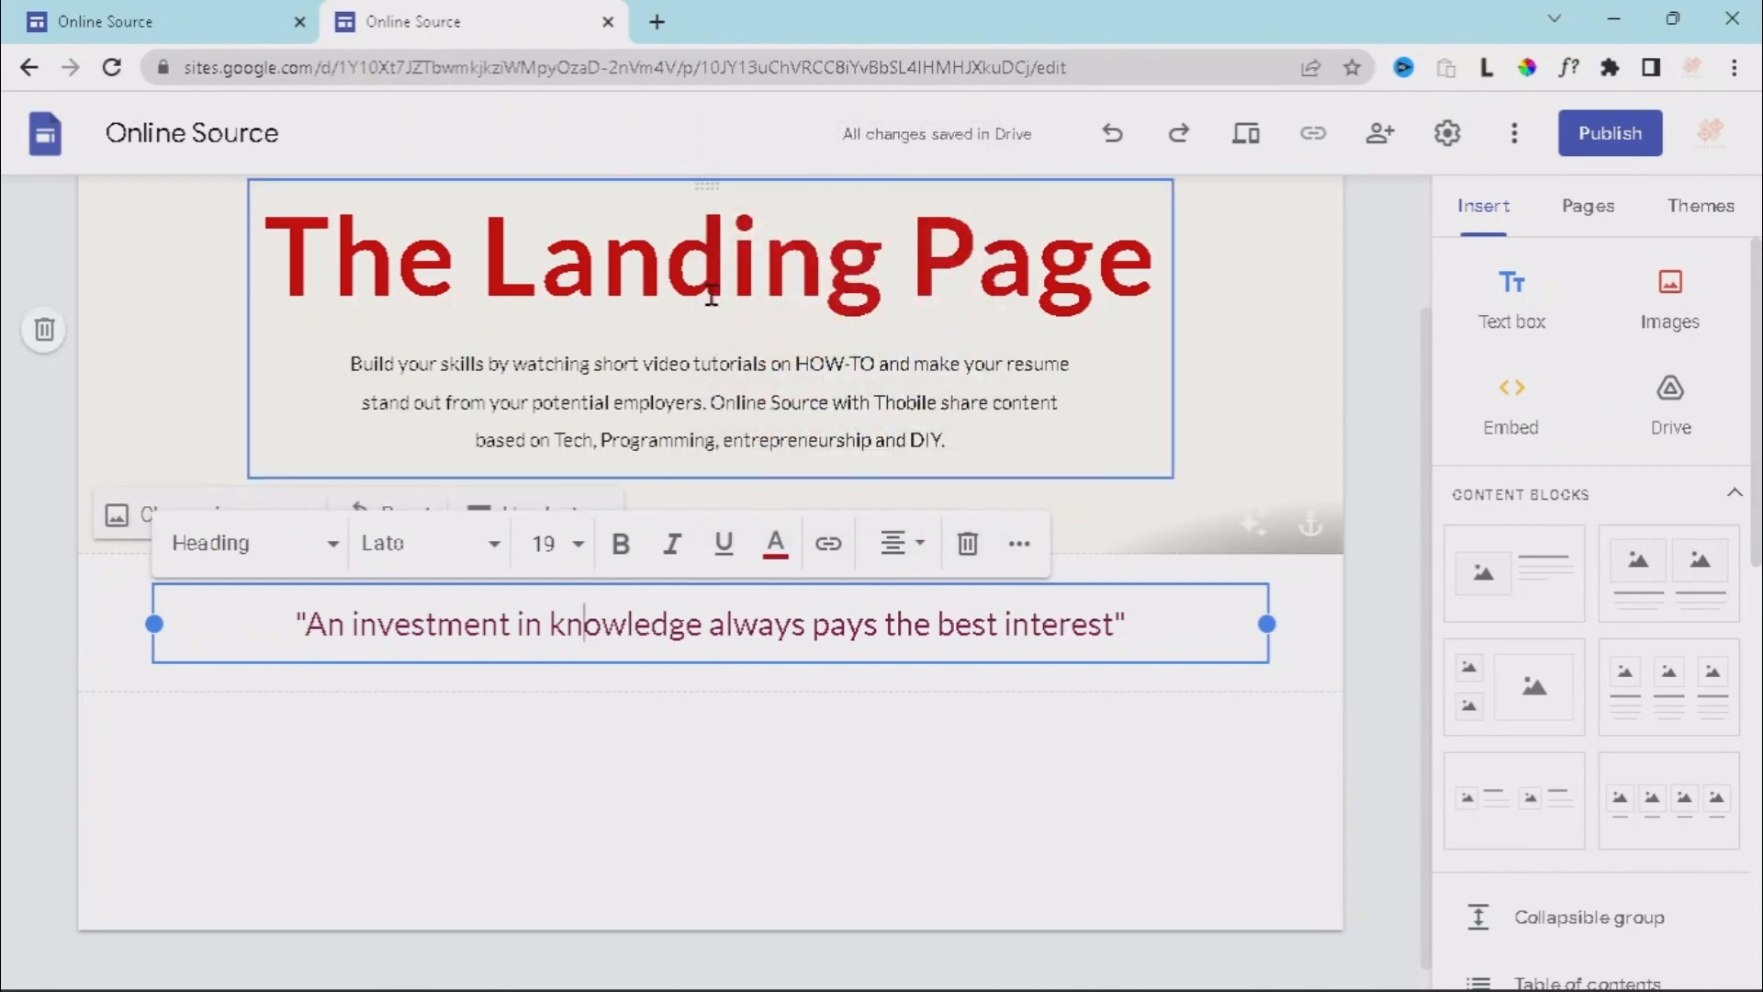
left_click(1320, 624)
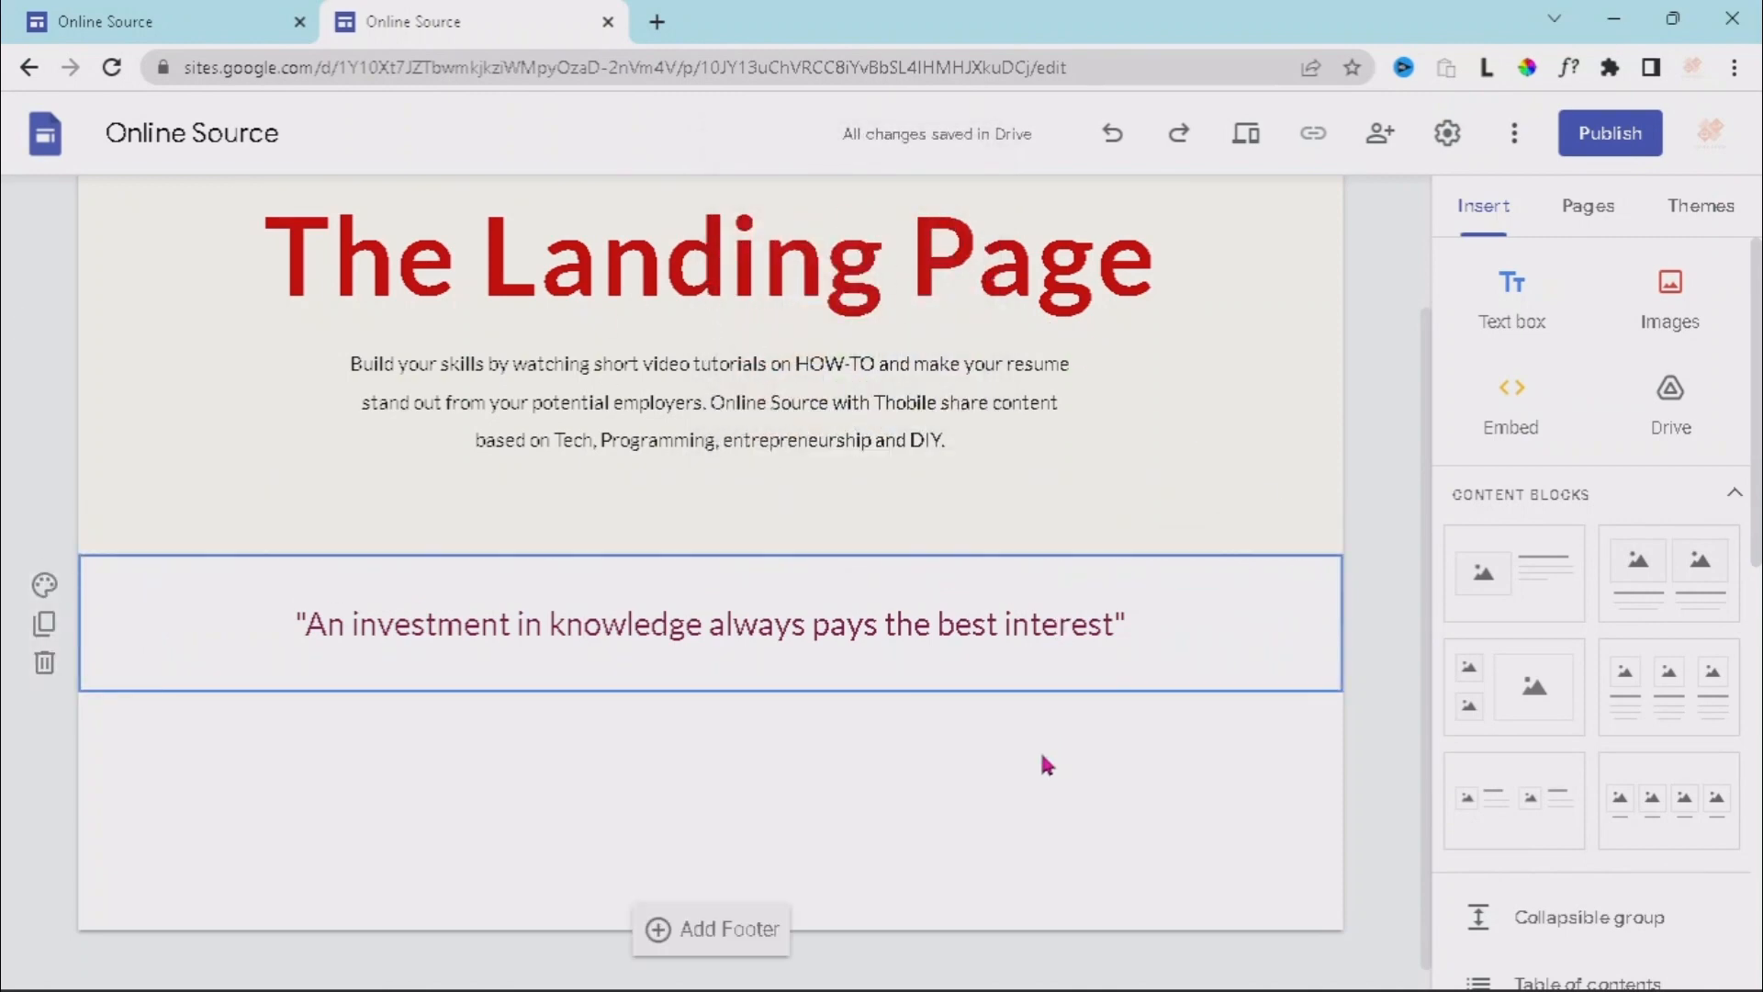
Check the subscribe line on the finished landing page, and duplicate the quote section on the new page
left_click(213, 14)
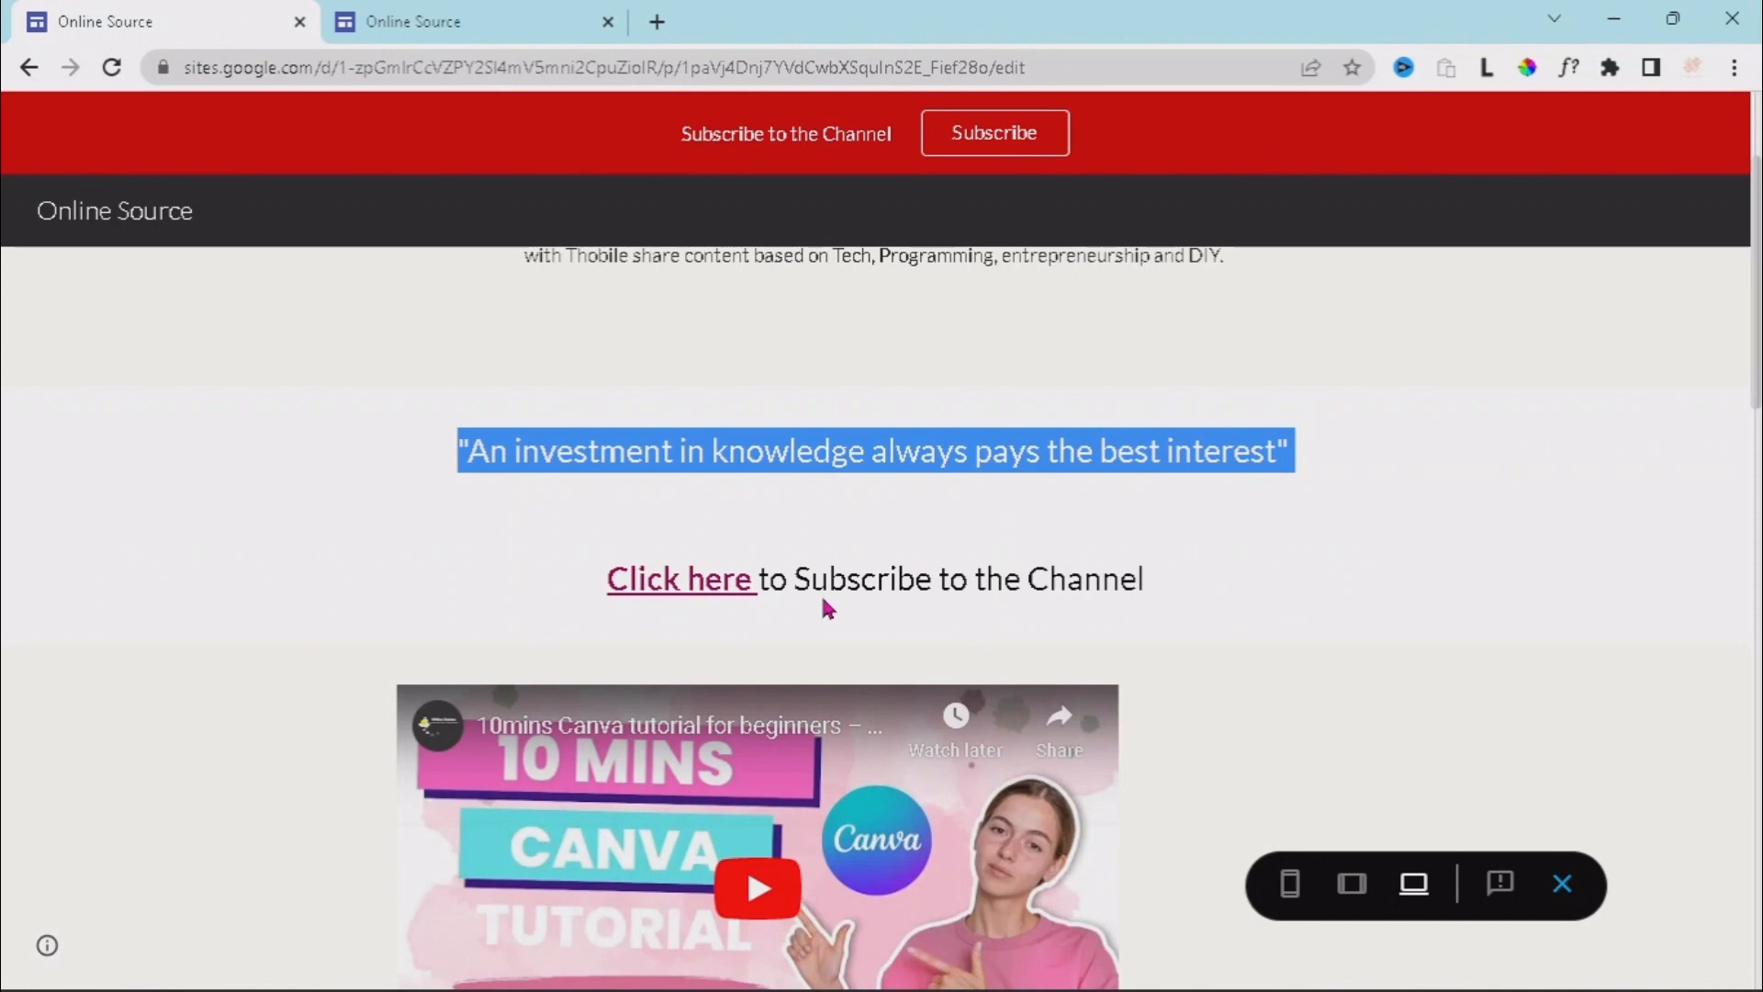
left_click(495, 29)
mouse_move(130, 630)
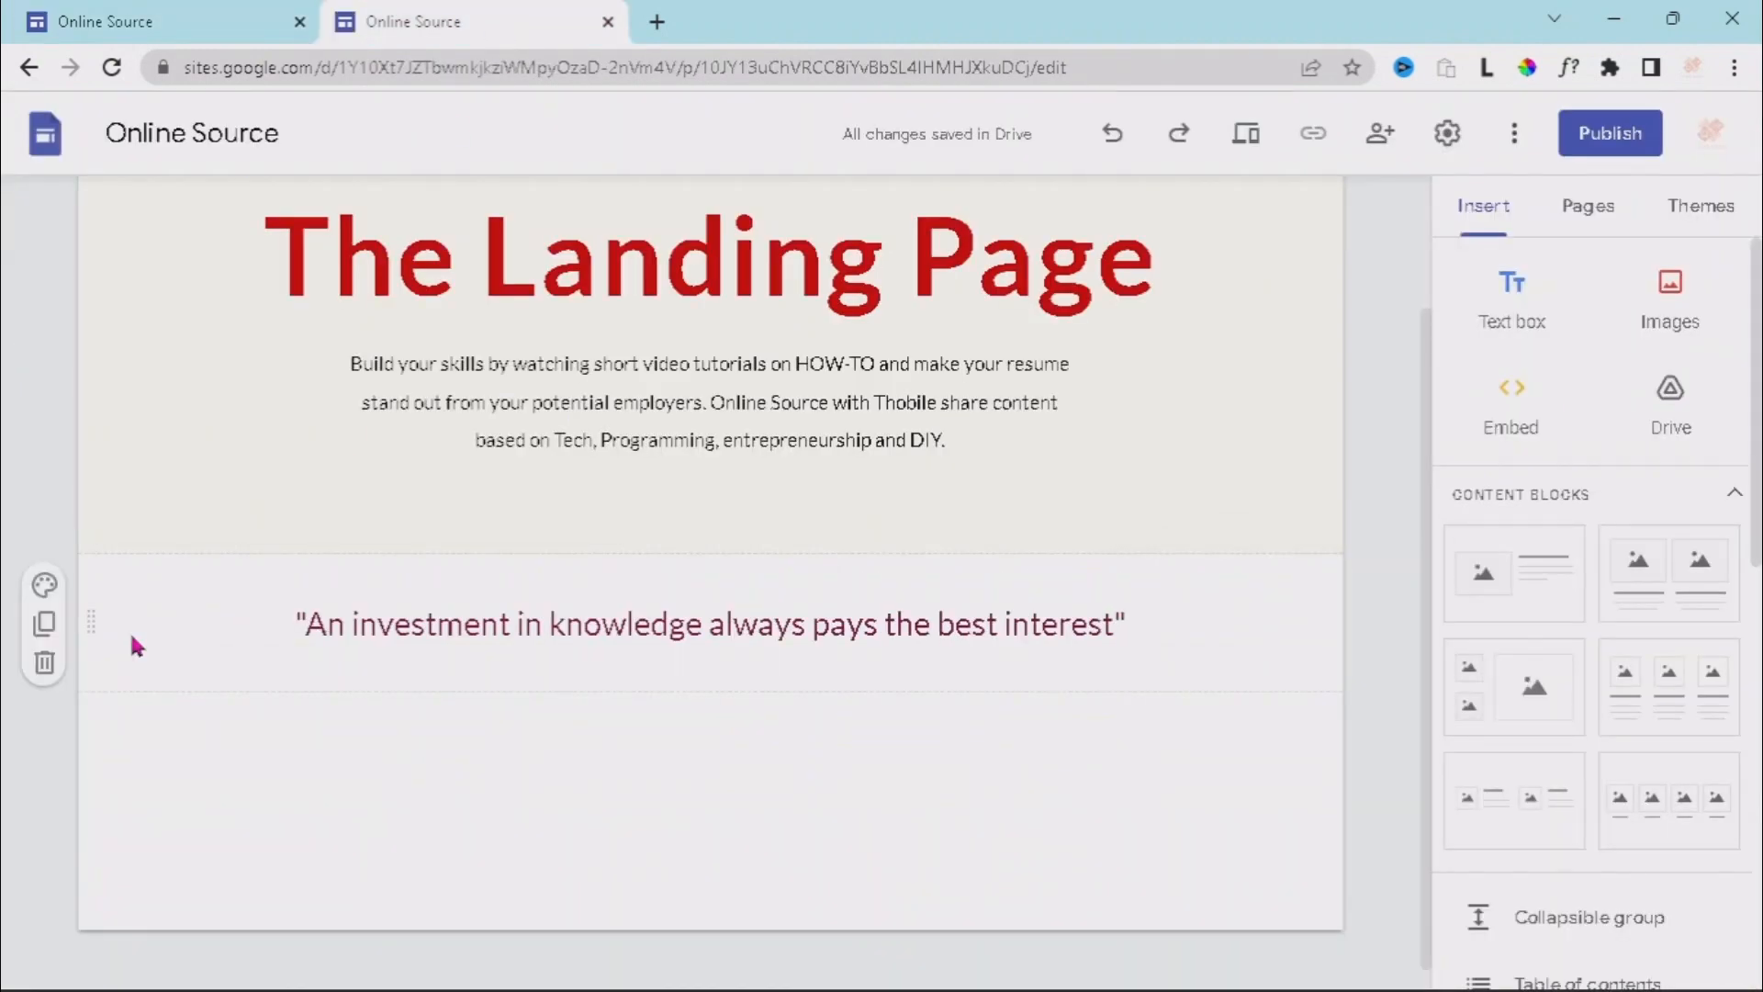
left_click(44, 630)
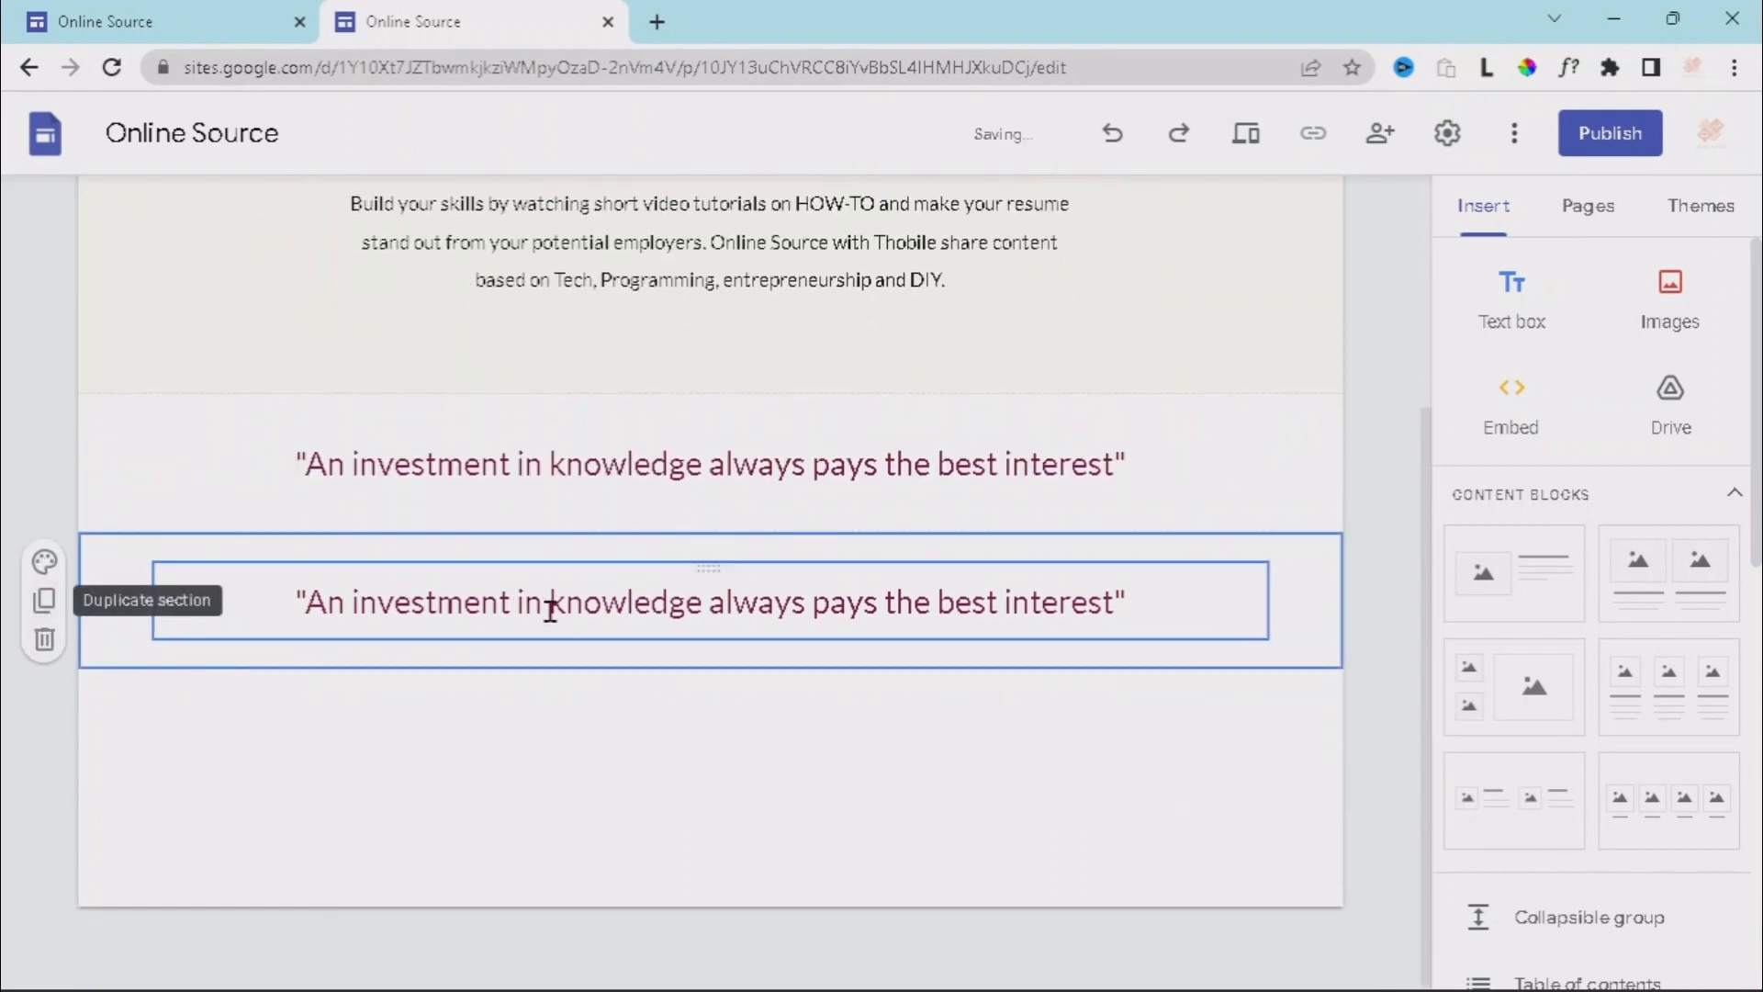
Replace the duplicated section's quote with "Click here to subscribe to the channel"
triple_click(557, 610)
triple_click(557, 610)
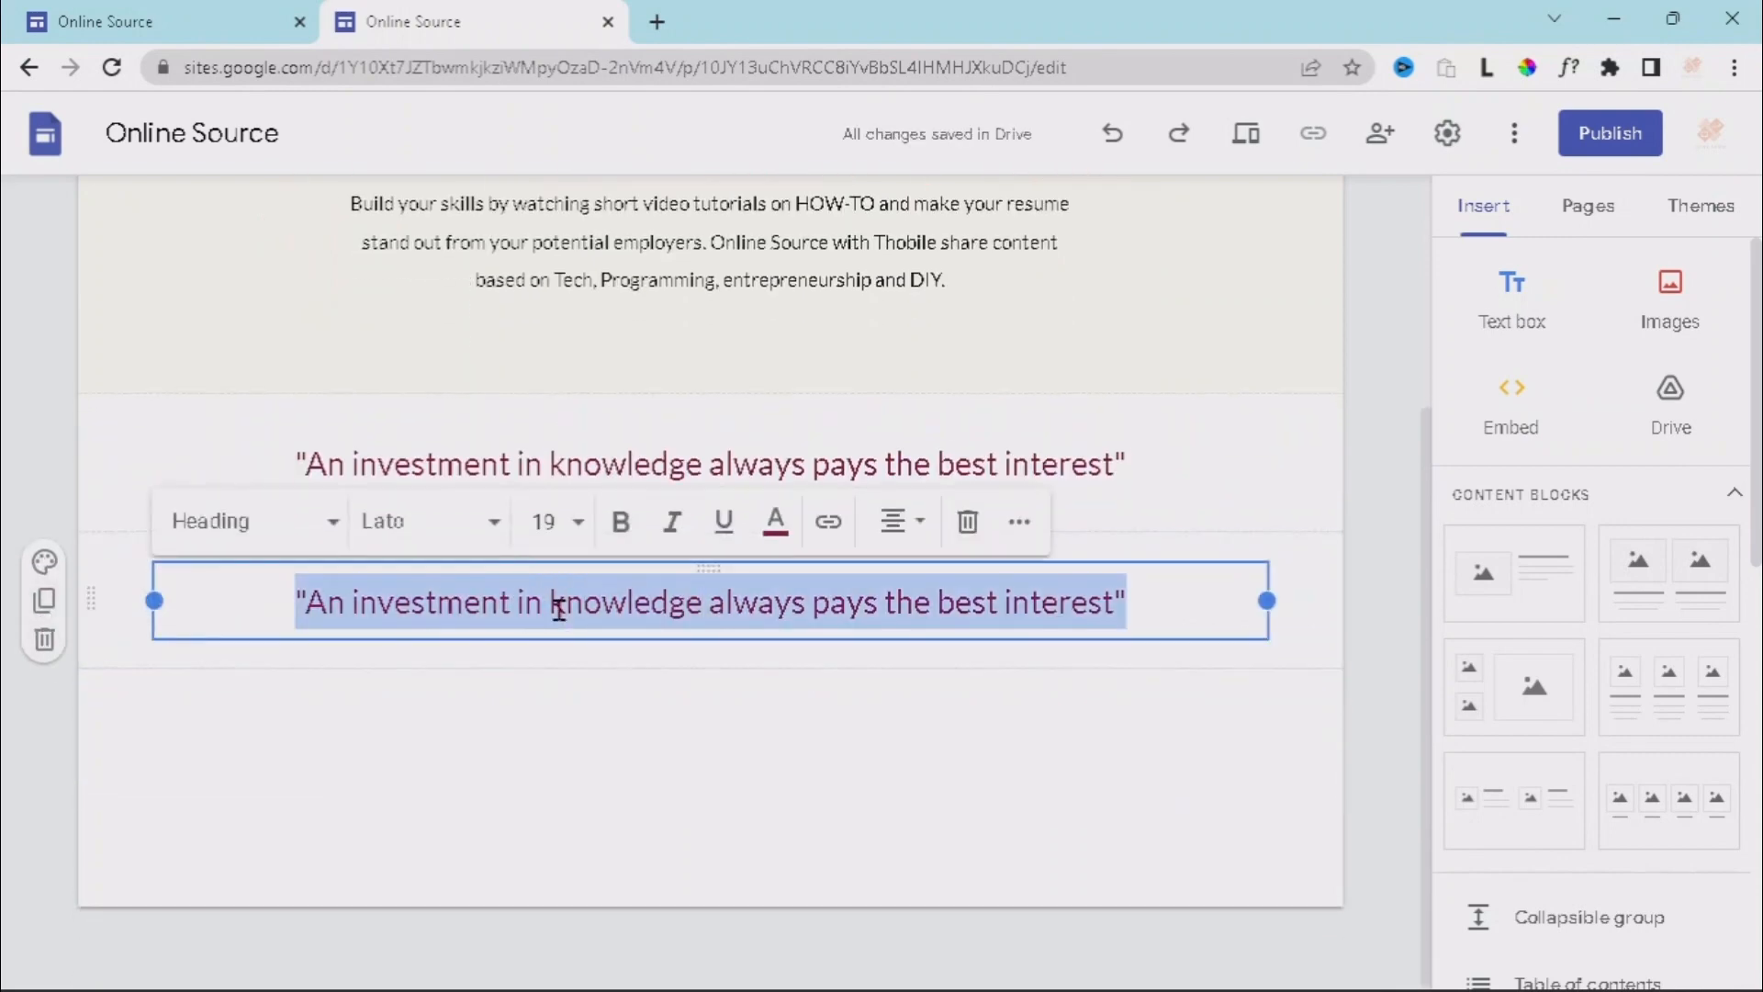
type("Cl")
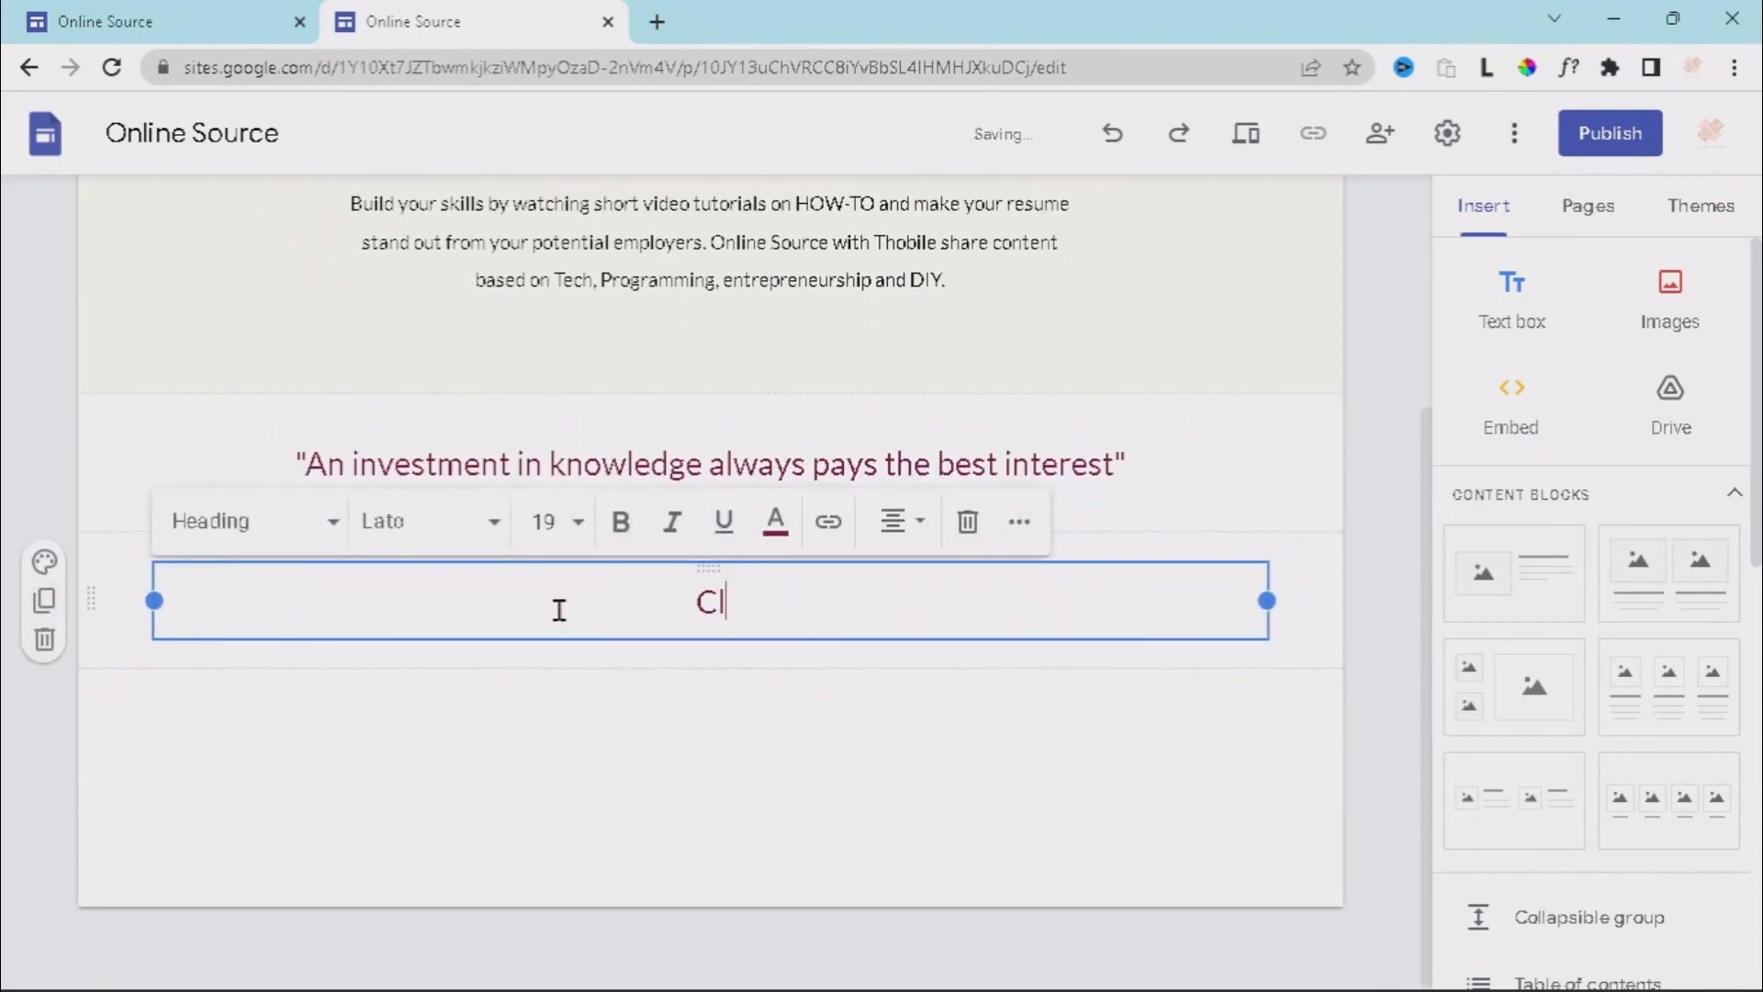
type("ick here t")
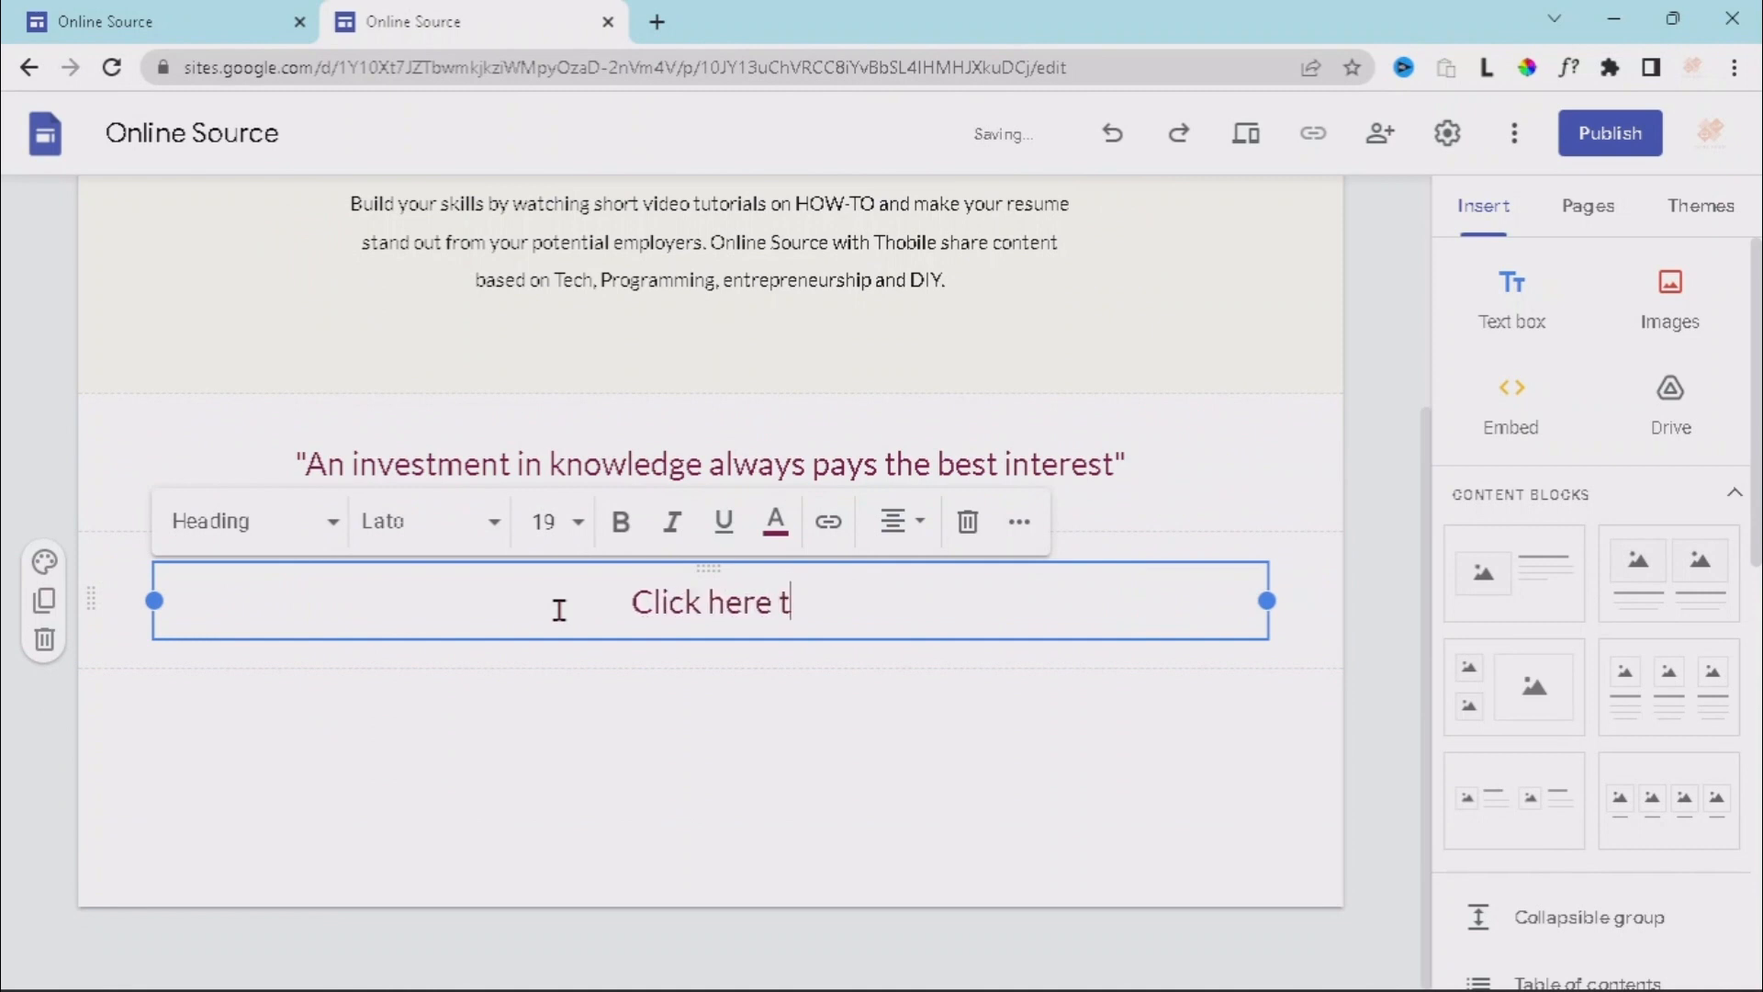
type("o su")
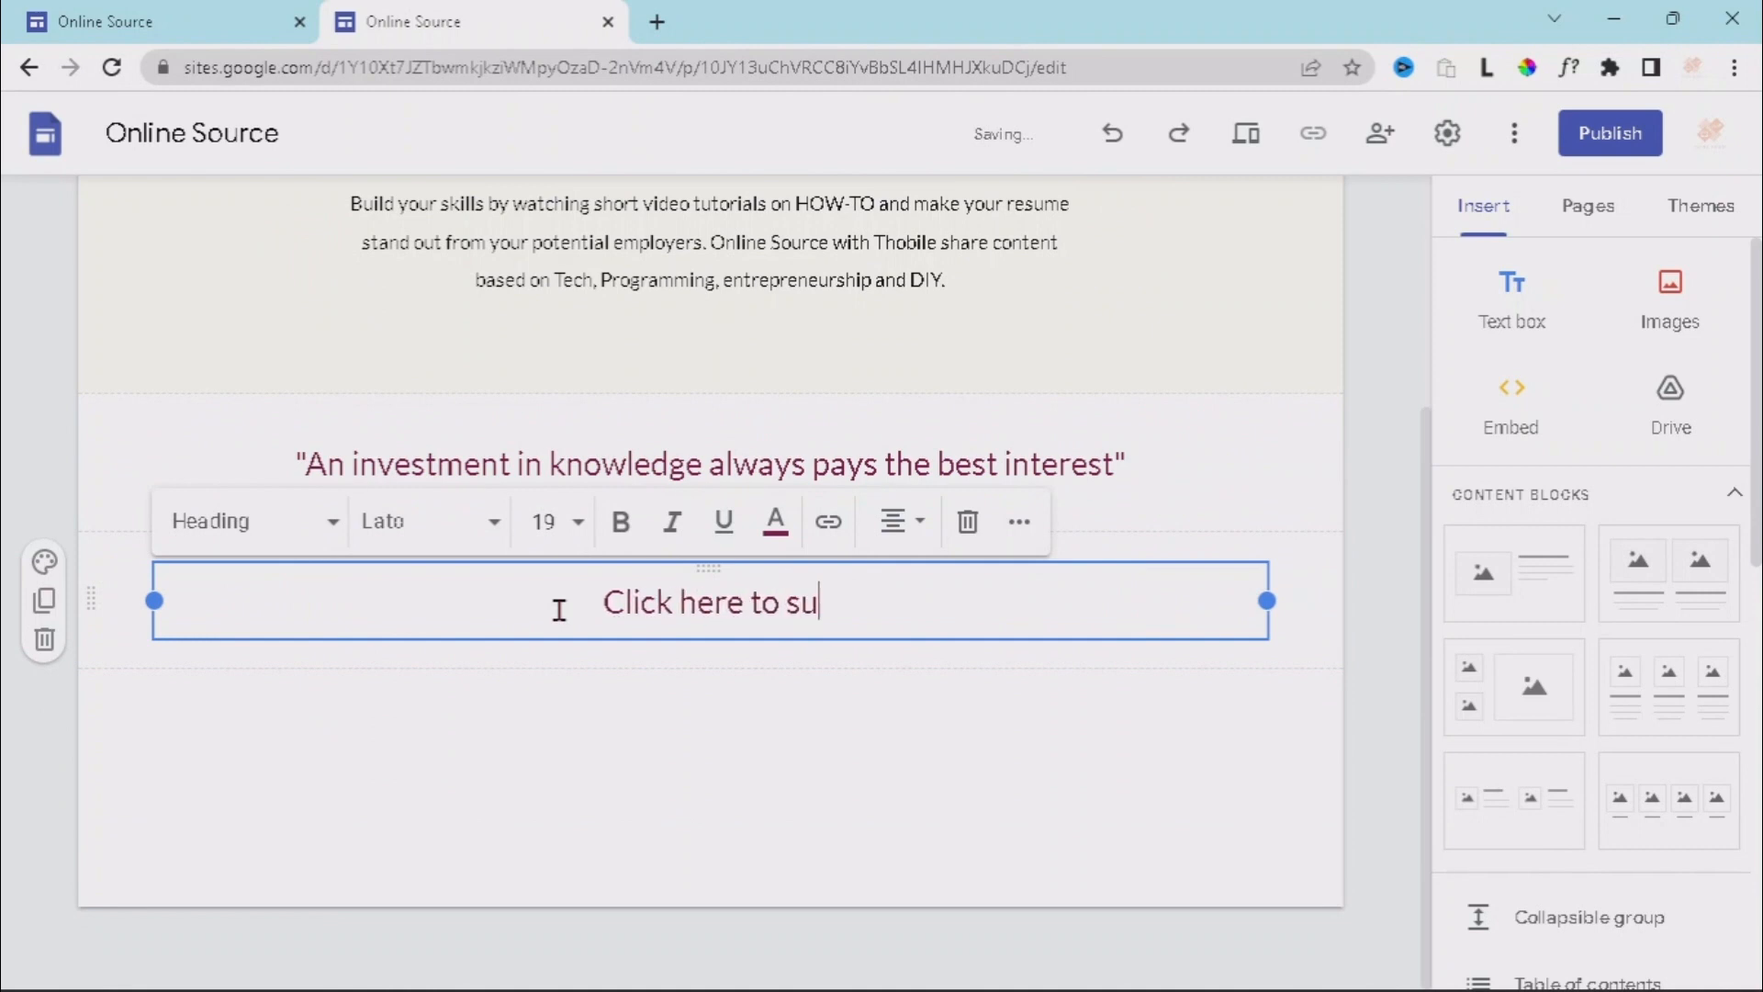
type("bscribe to ")
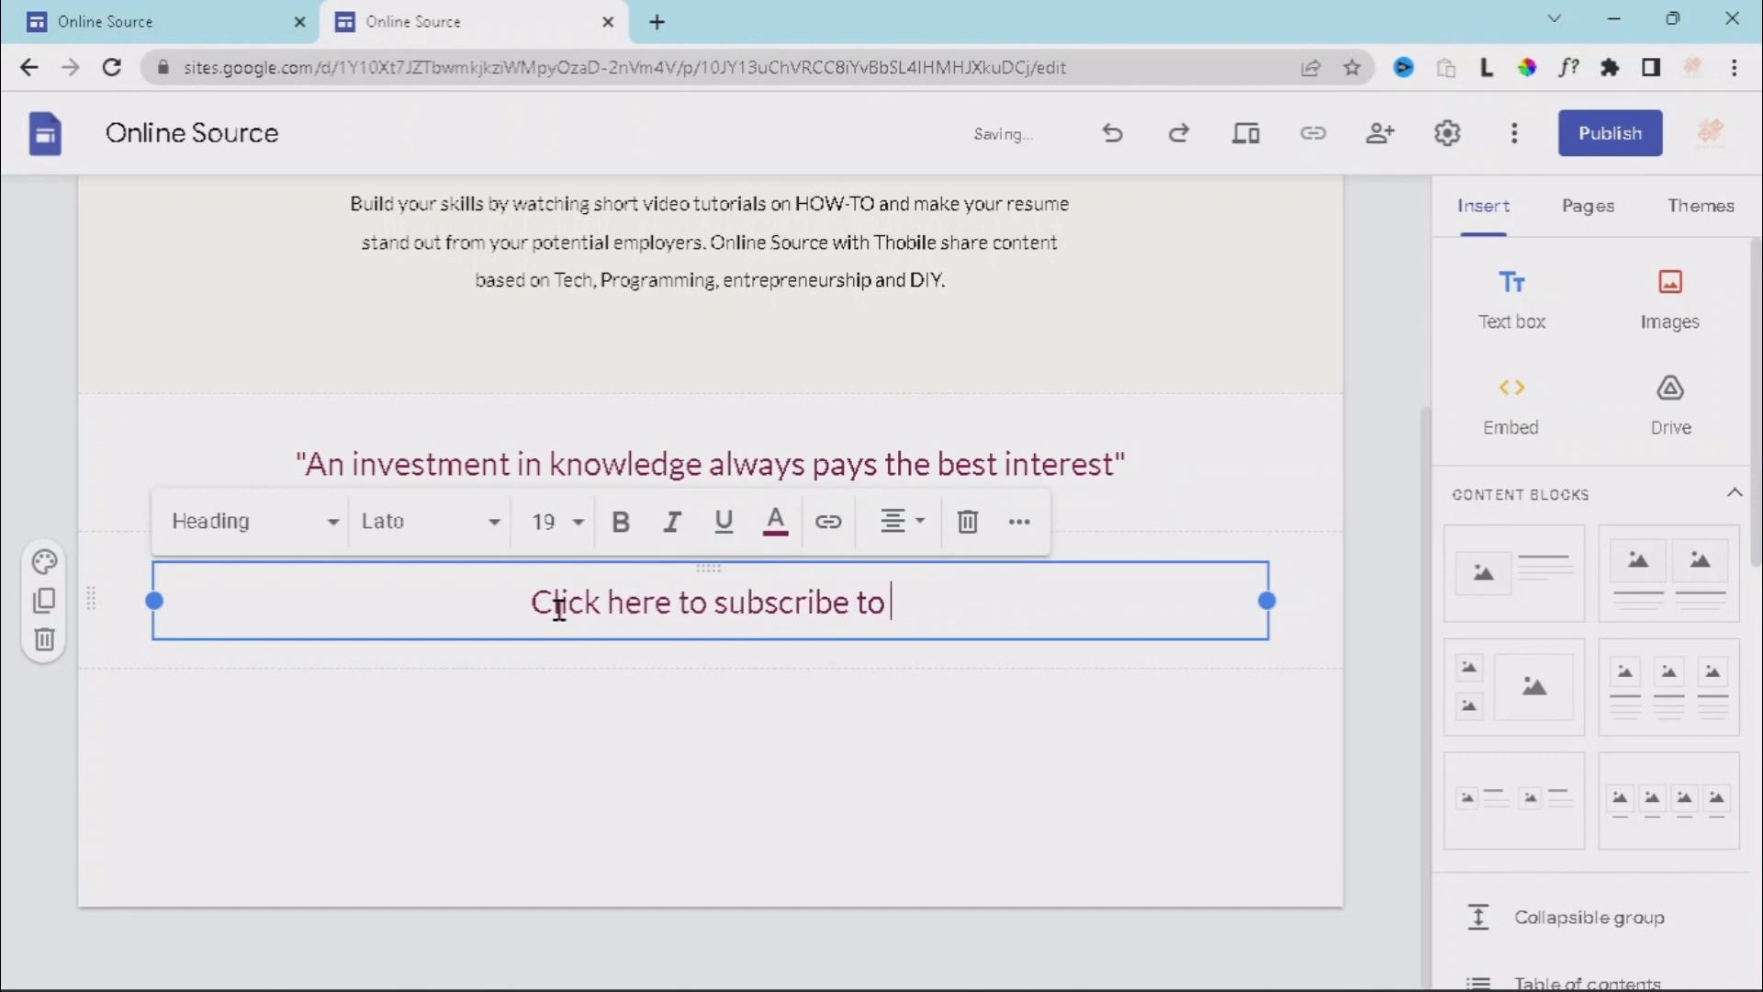
type("the channel")
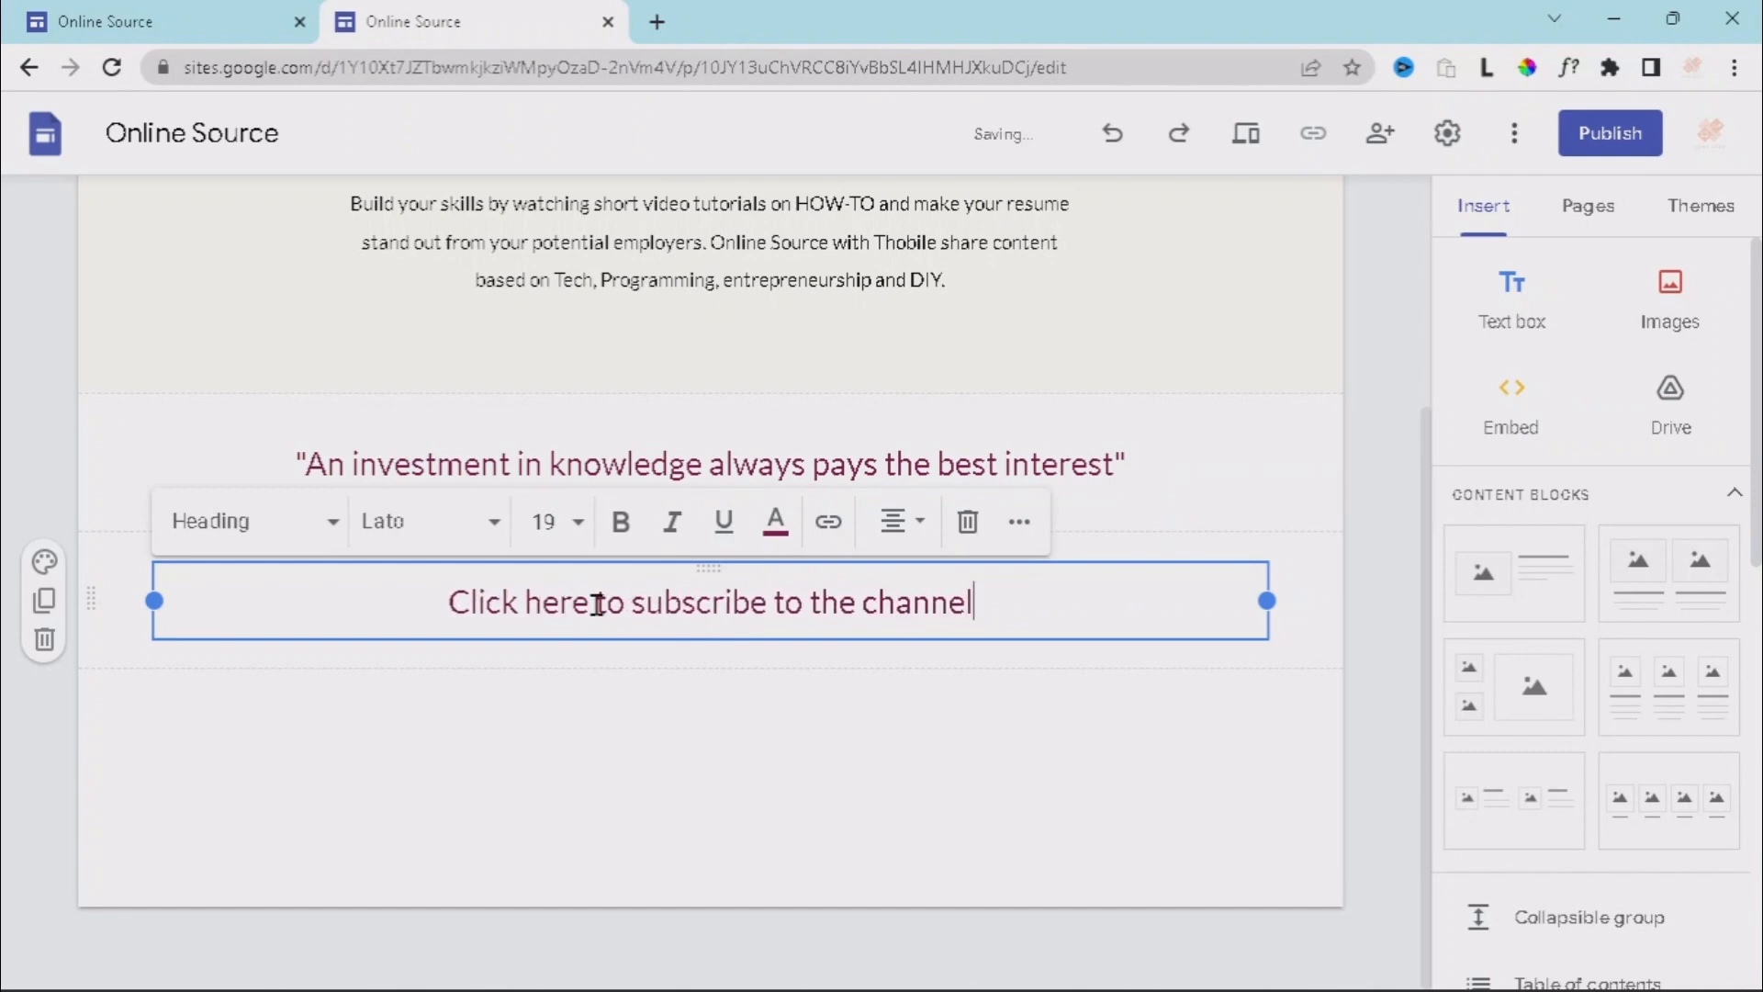
Set the text color of the whole "Click here to subscribe to the channel" line to black
key("ctrl+a")
left_click(776, 520)
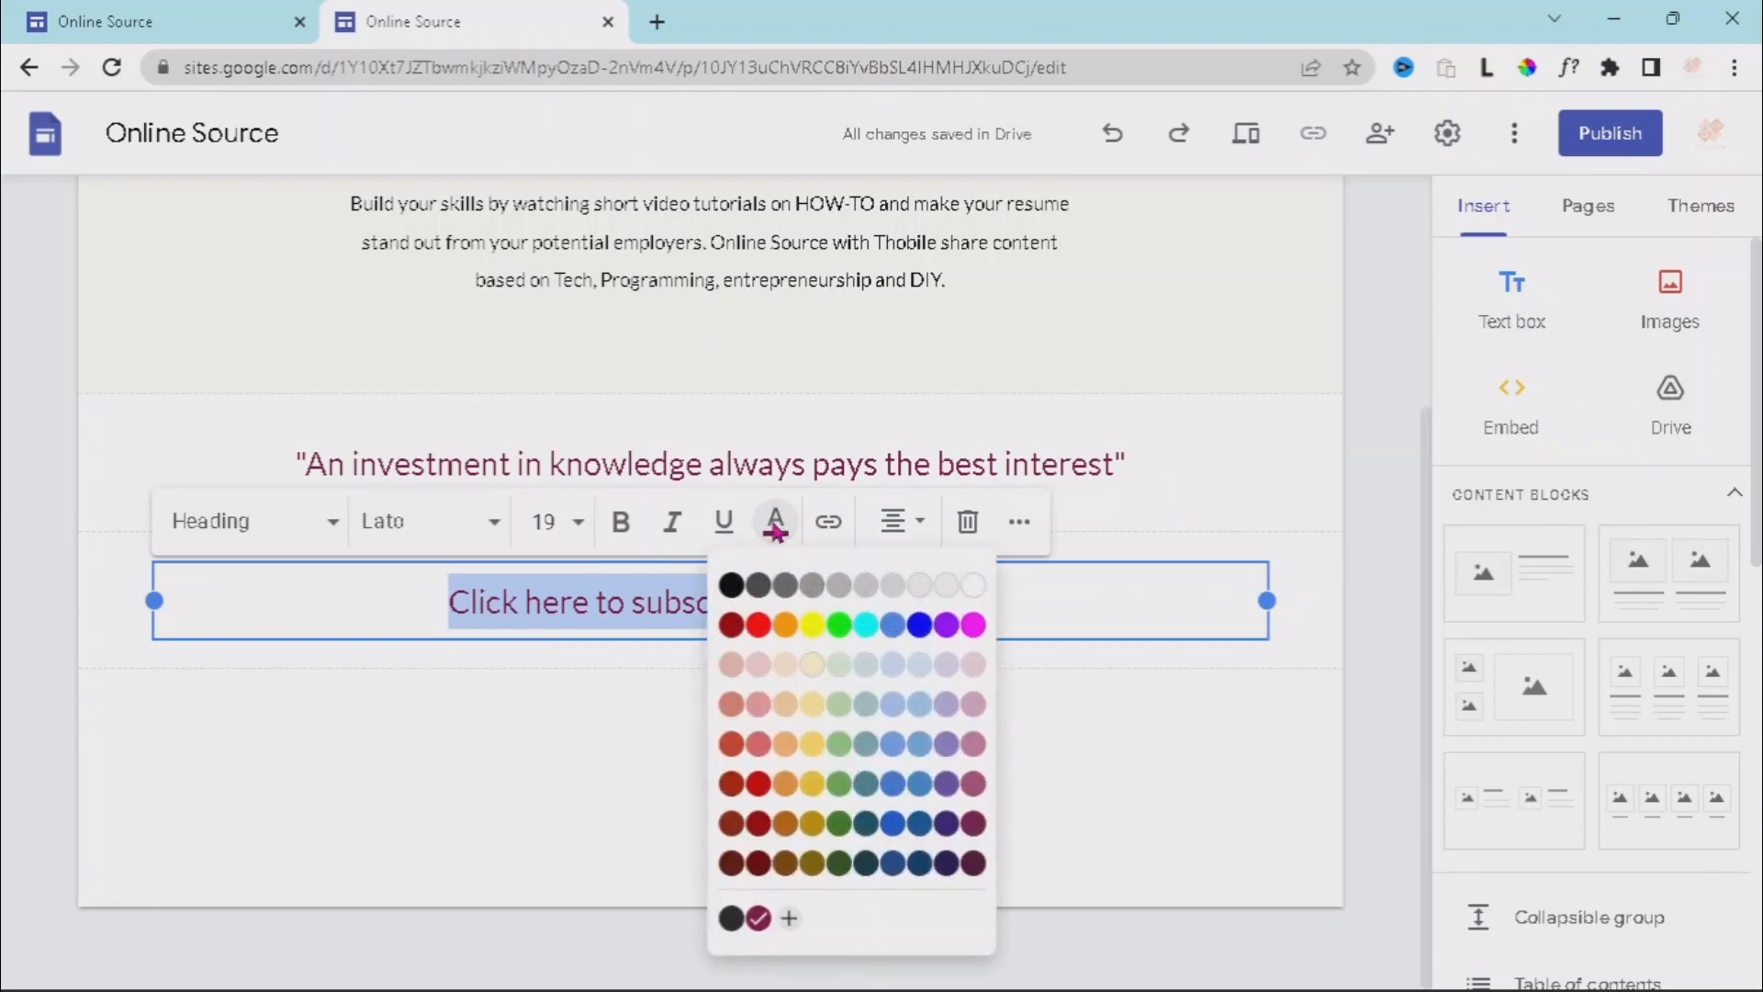
left_click(731, 582)
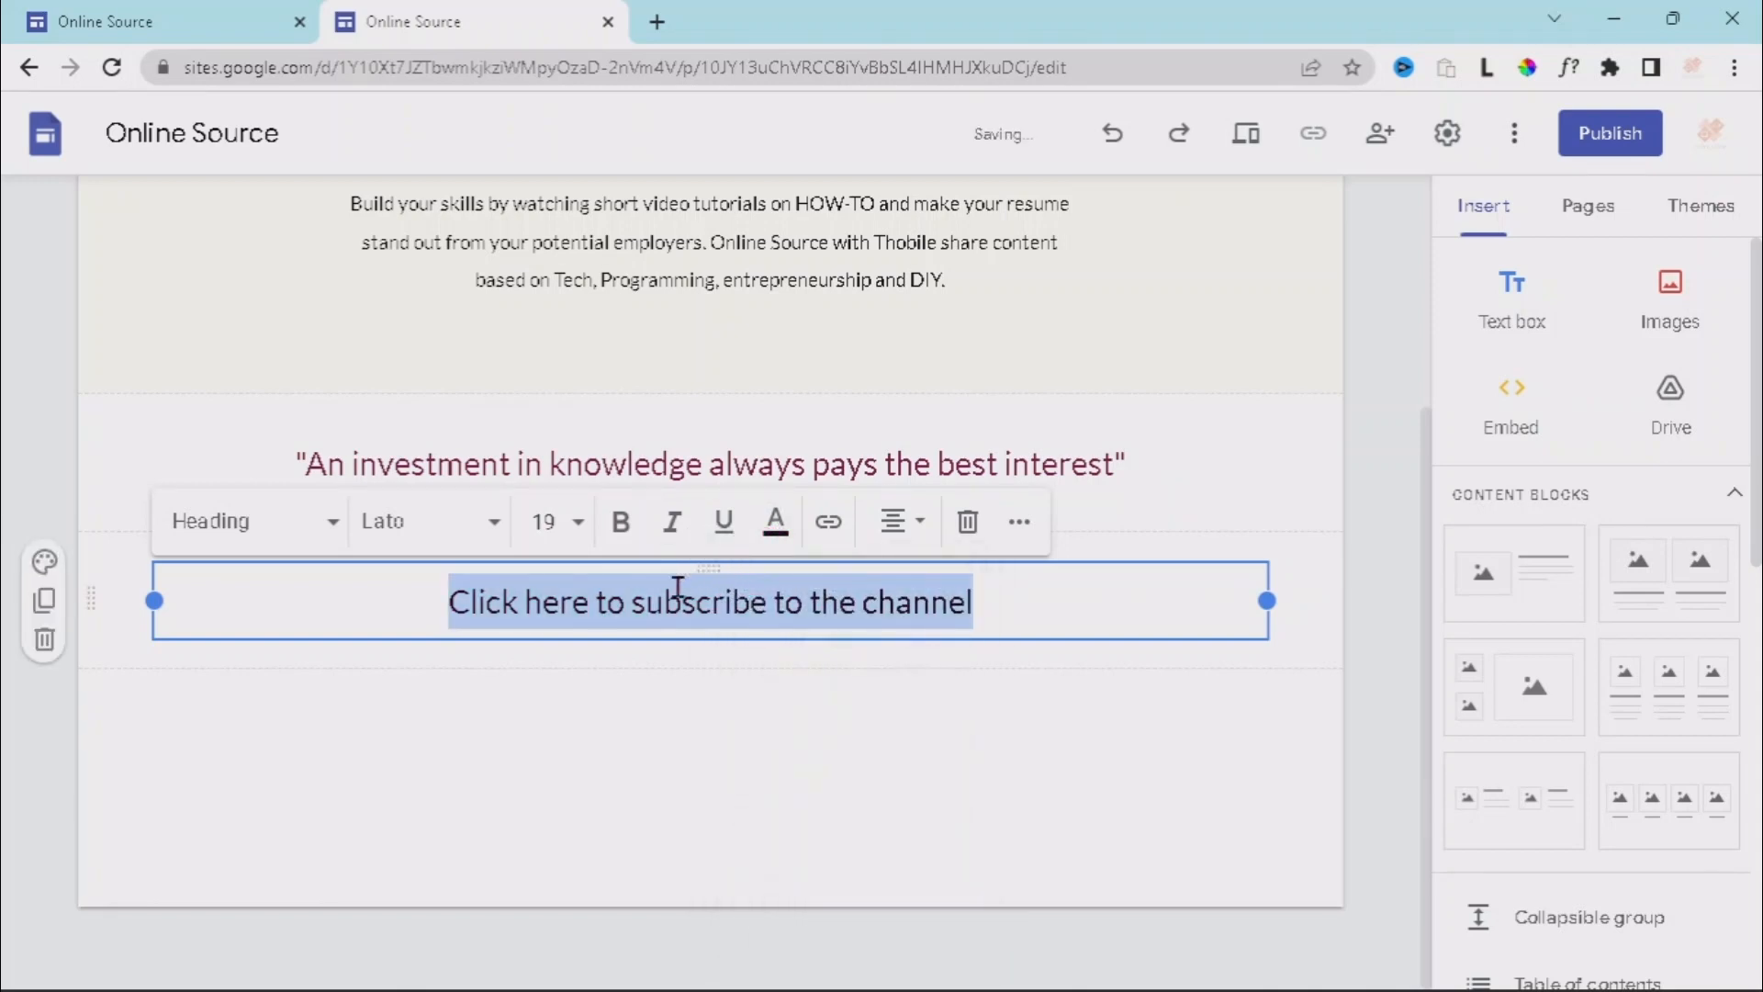
Make the words "Click here" in the subscribe line bold and color them dark red
left_click(416, 599)
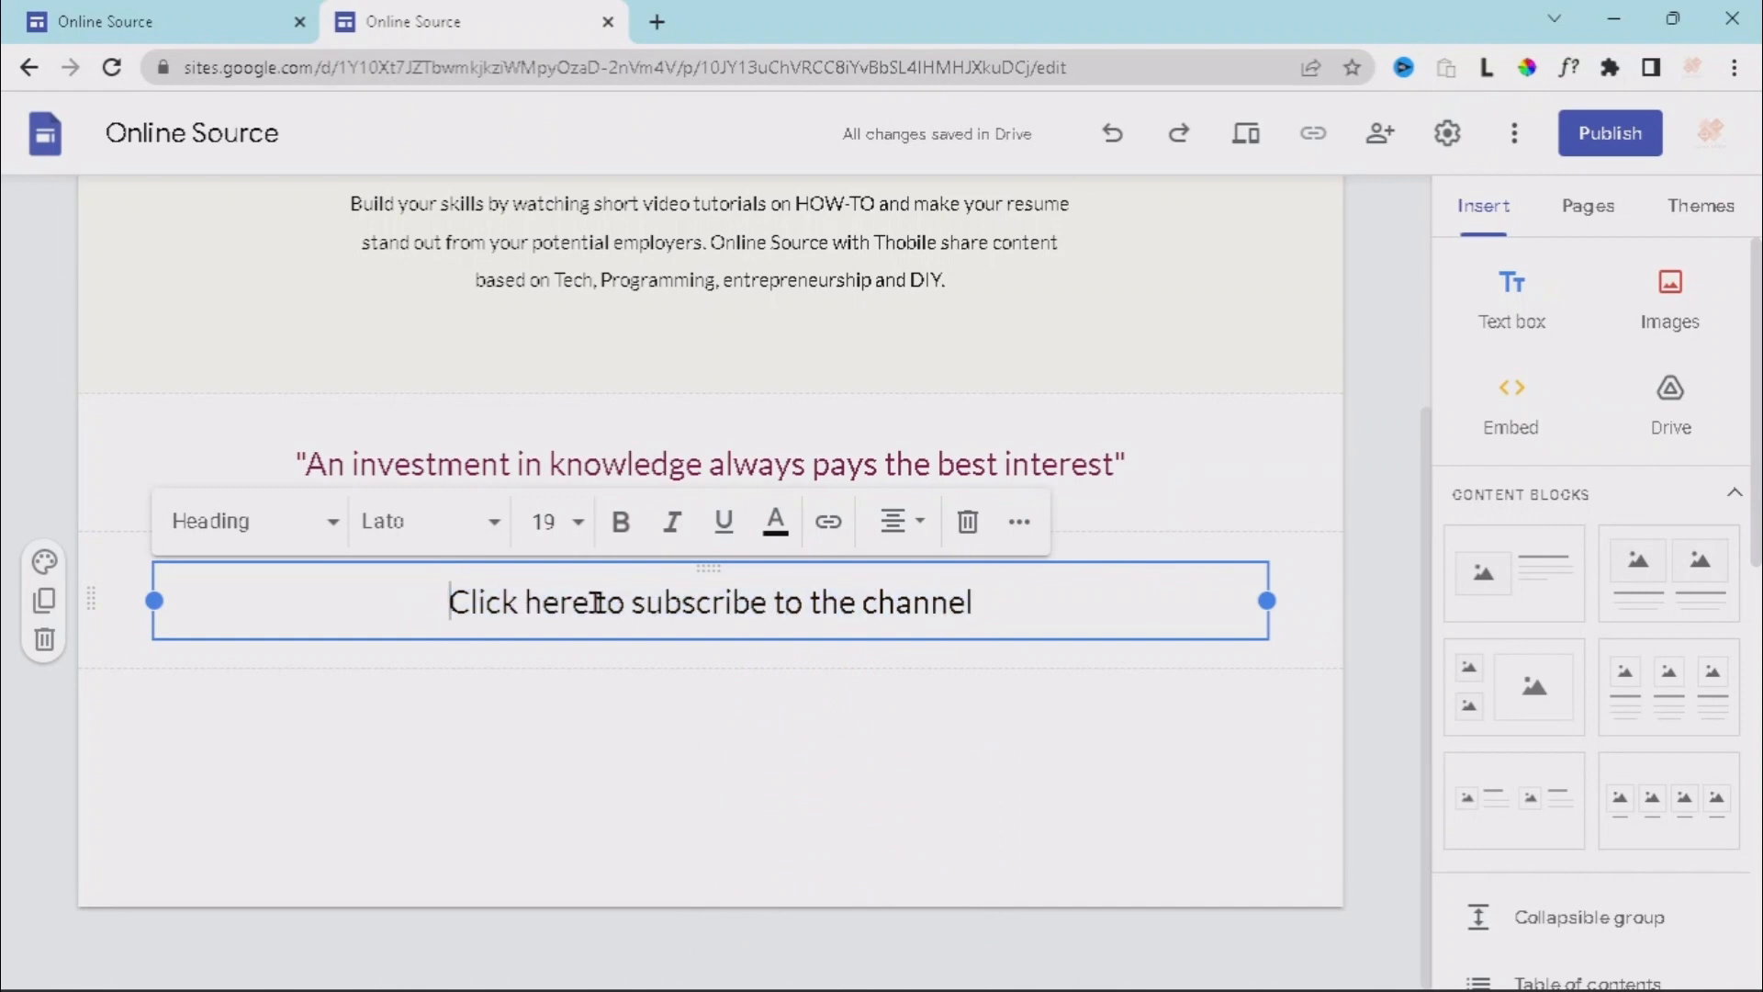
left_click_drag(594, 602, 448, 606)
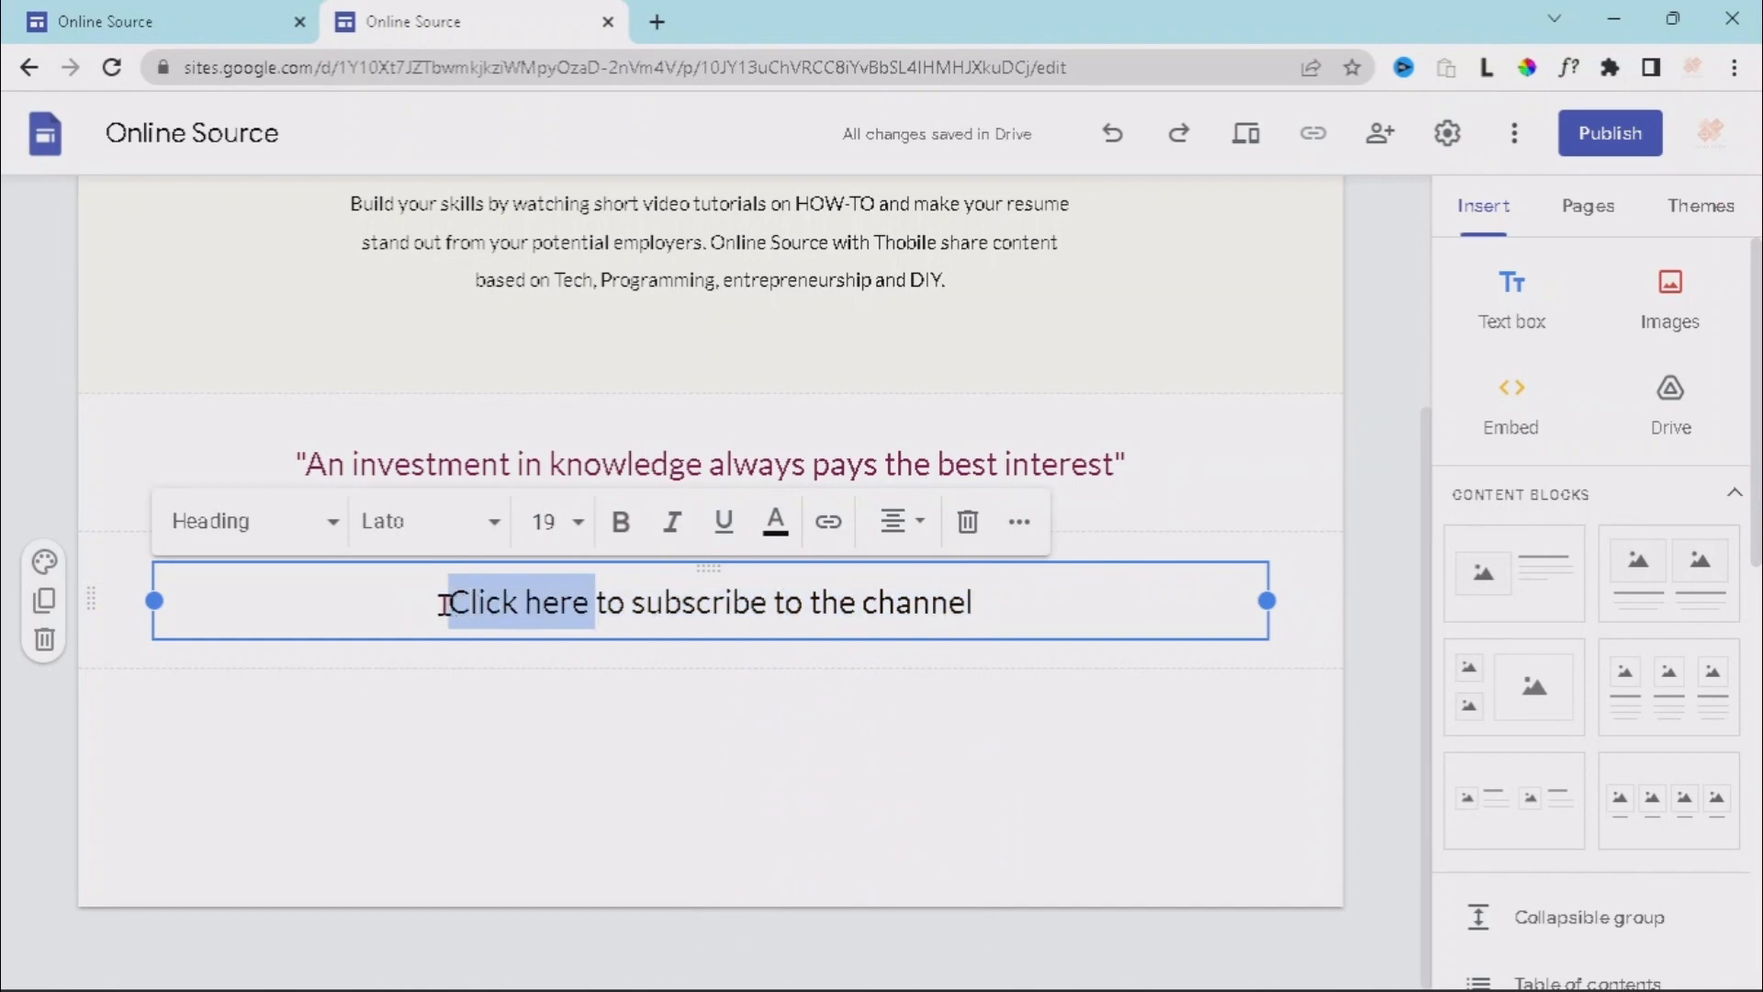
left_click(636, 534)
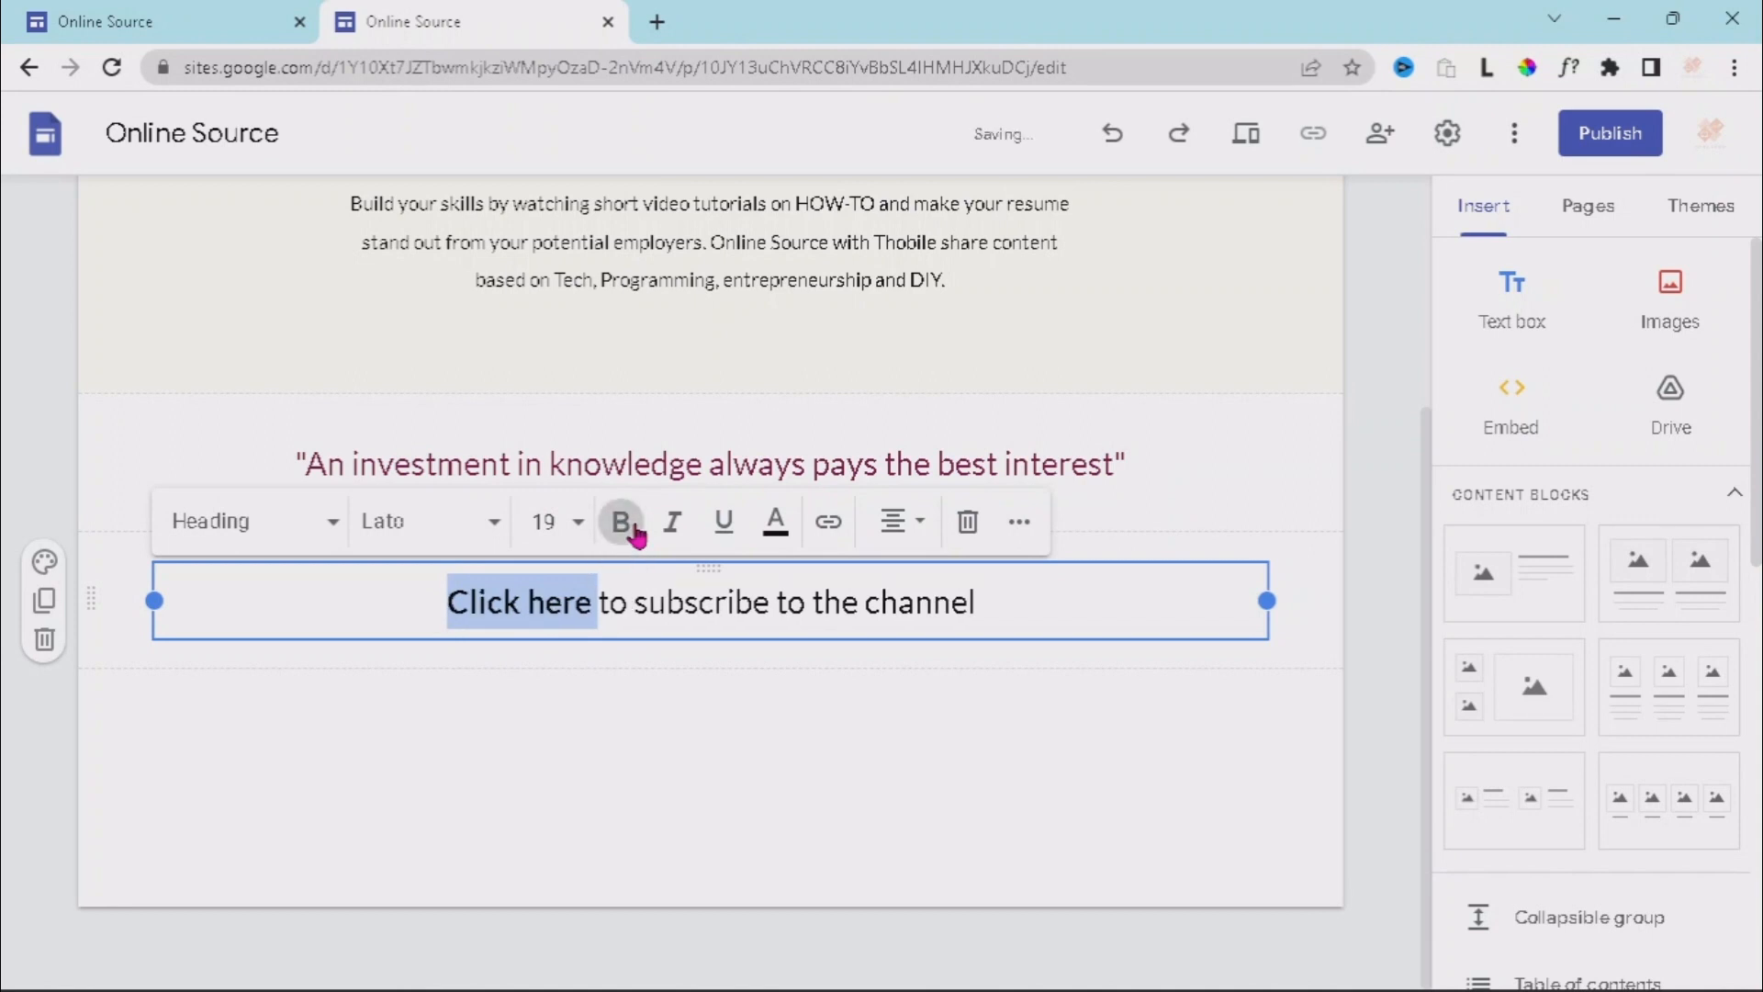
left_click(774, 534)
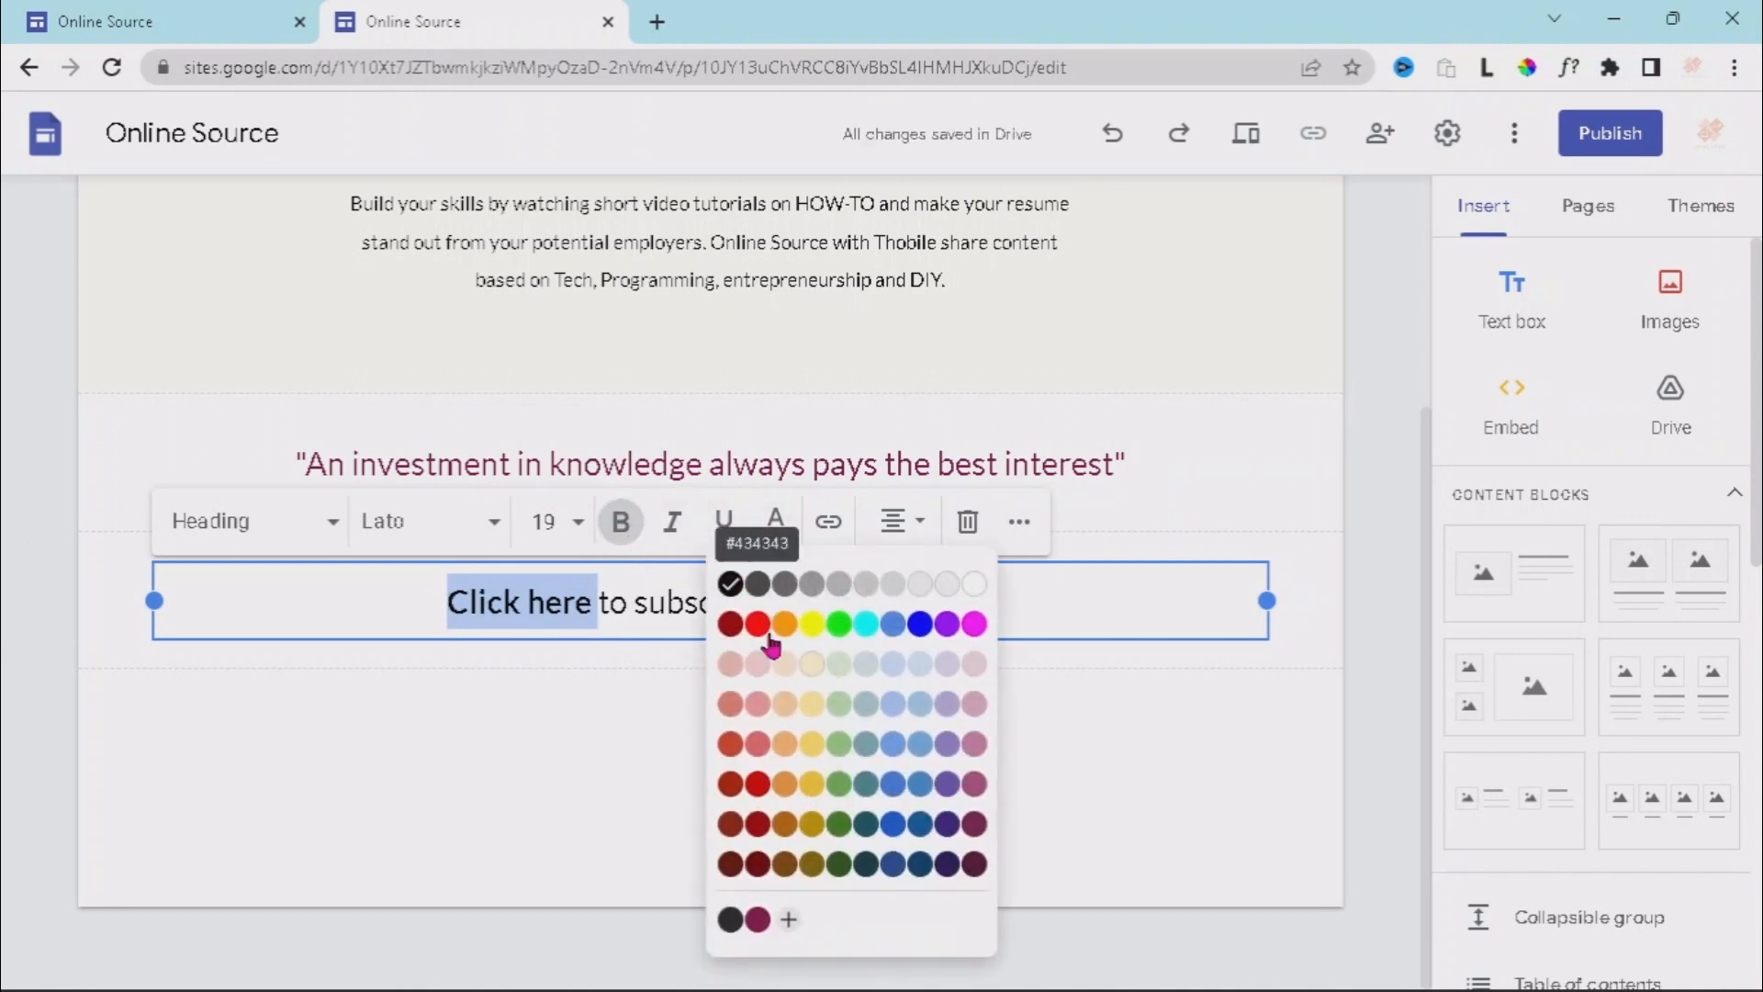
left_click(758, 788)
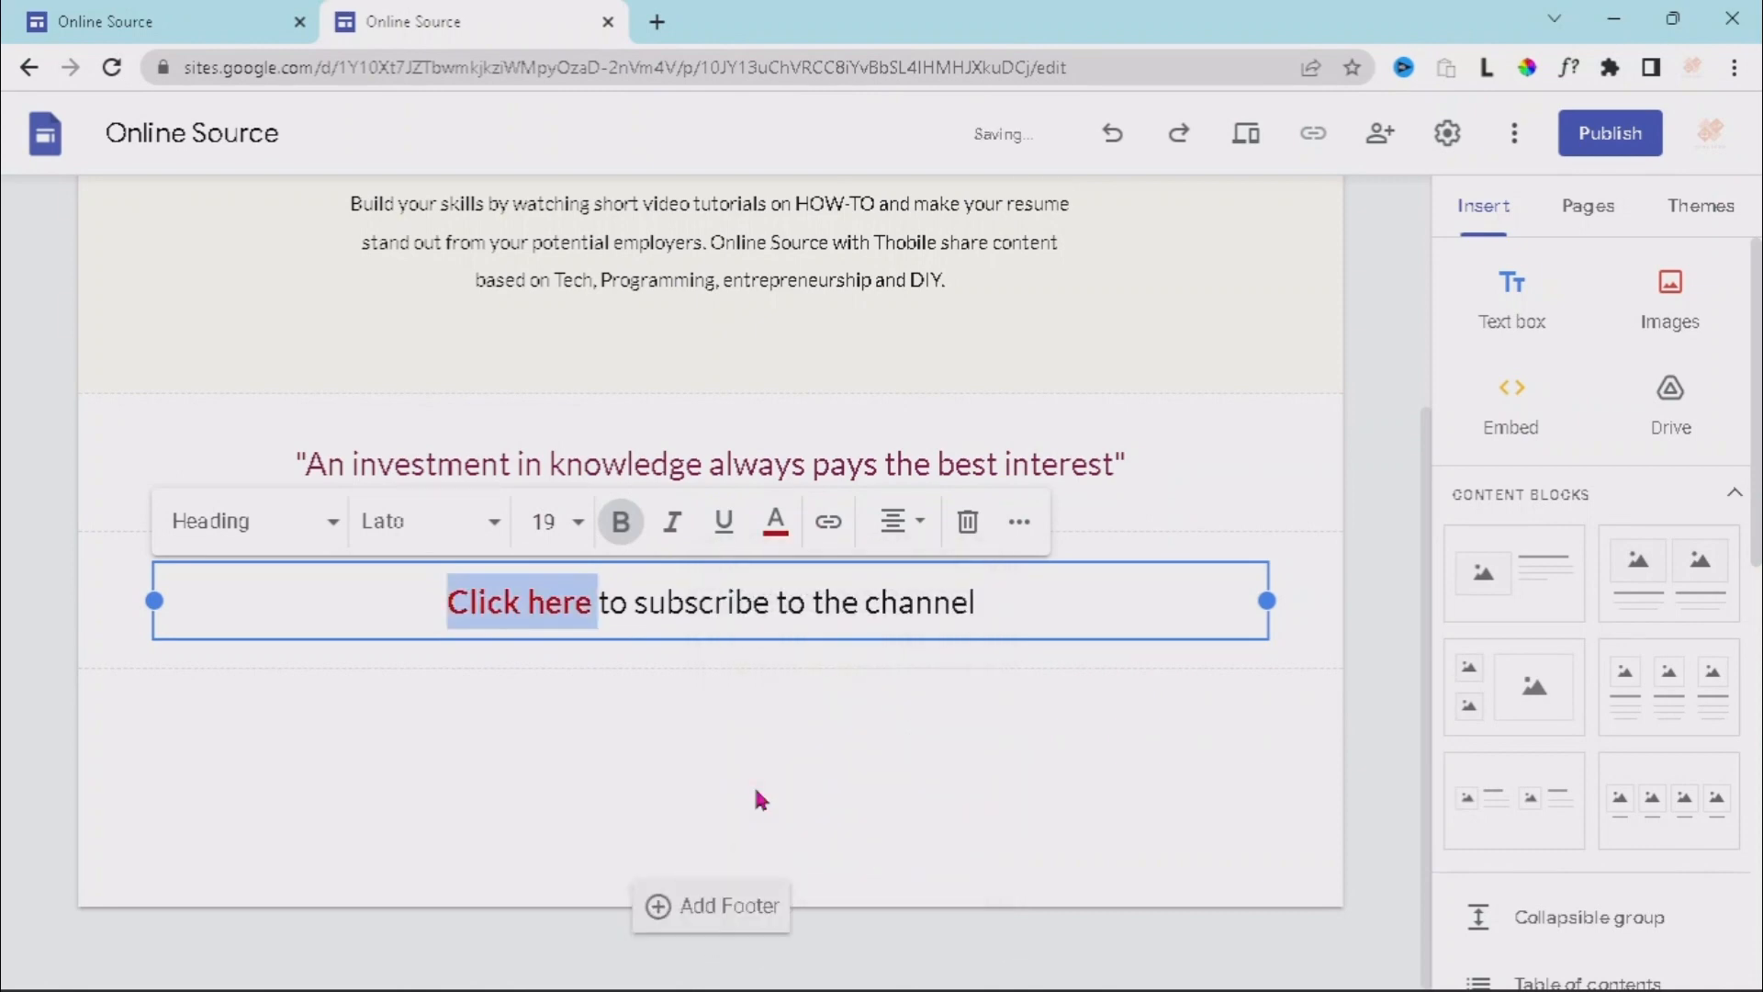
left_click(779, 547)
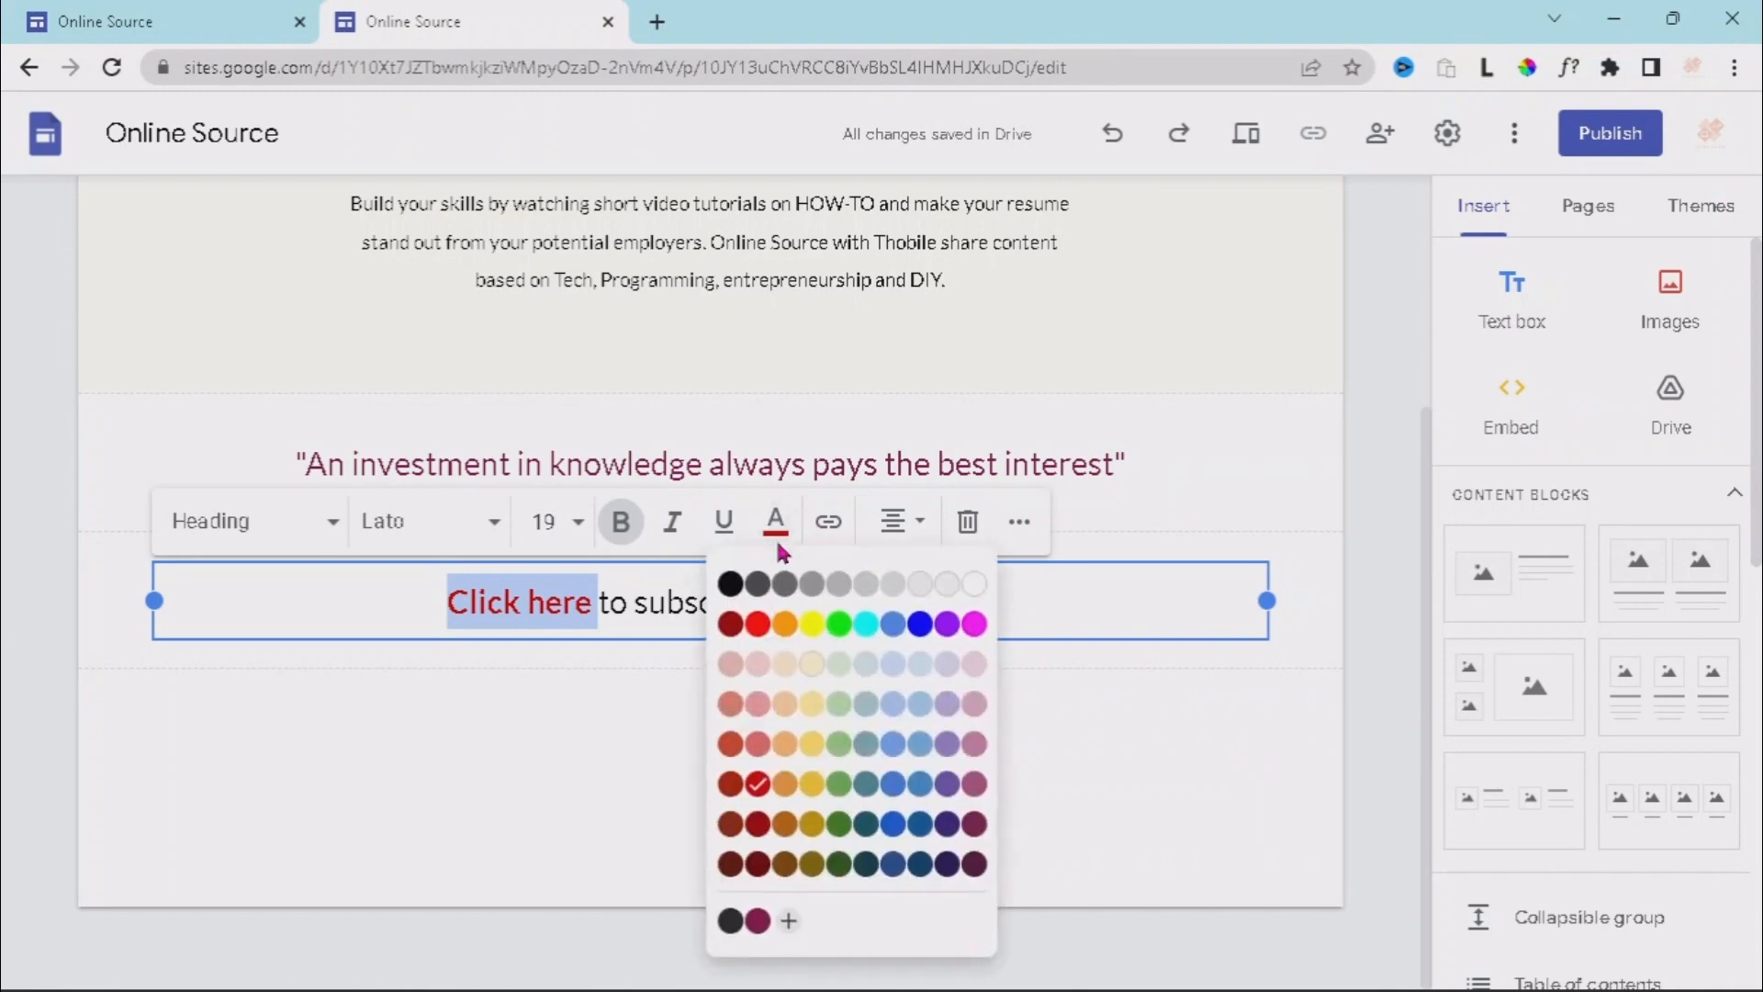
left_click(760, 827)
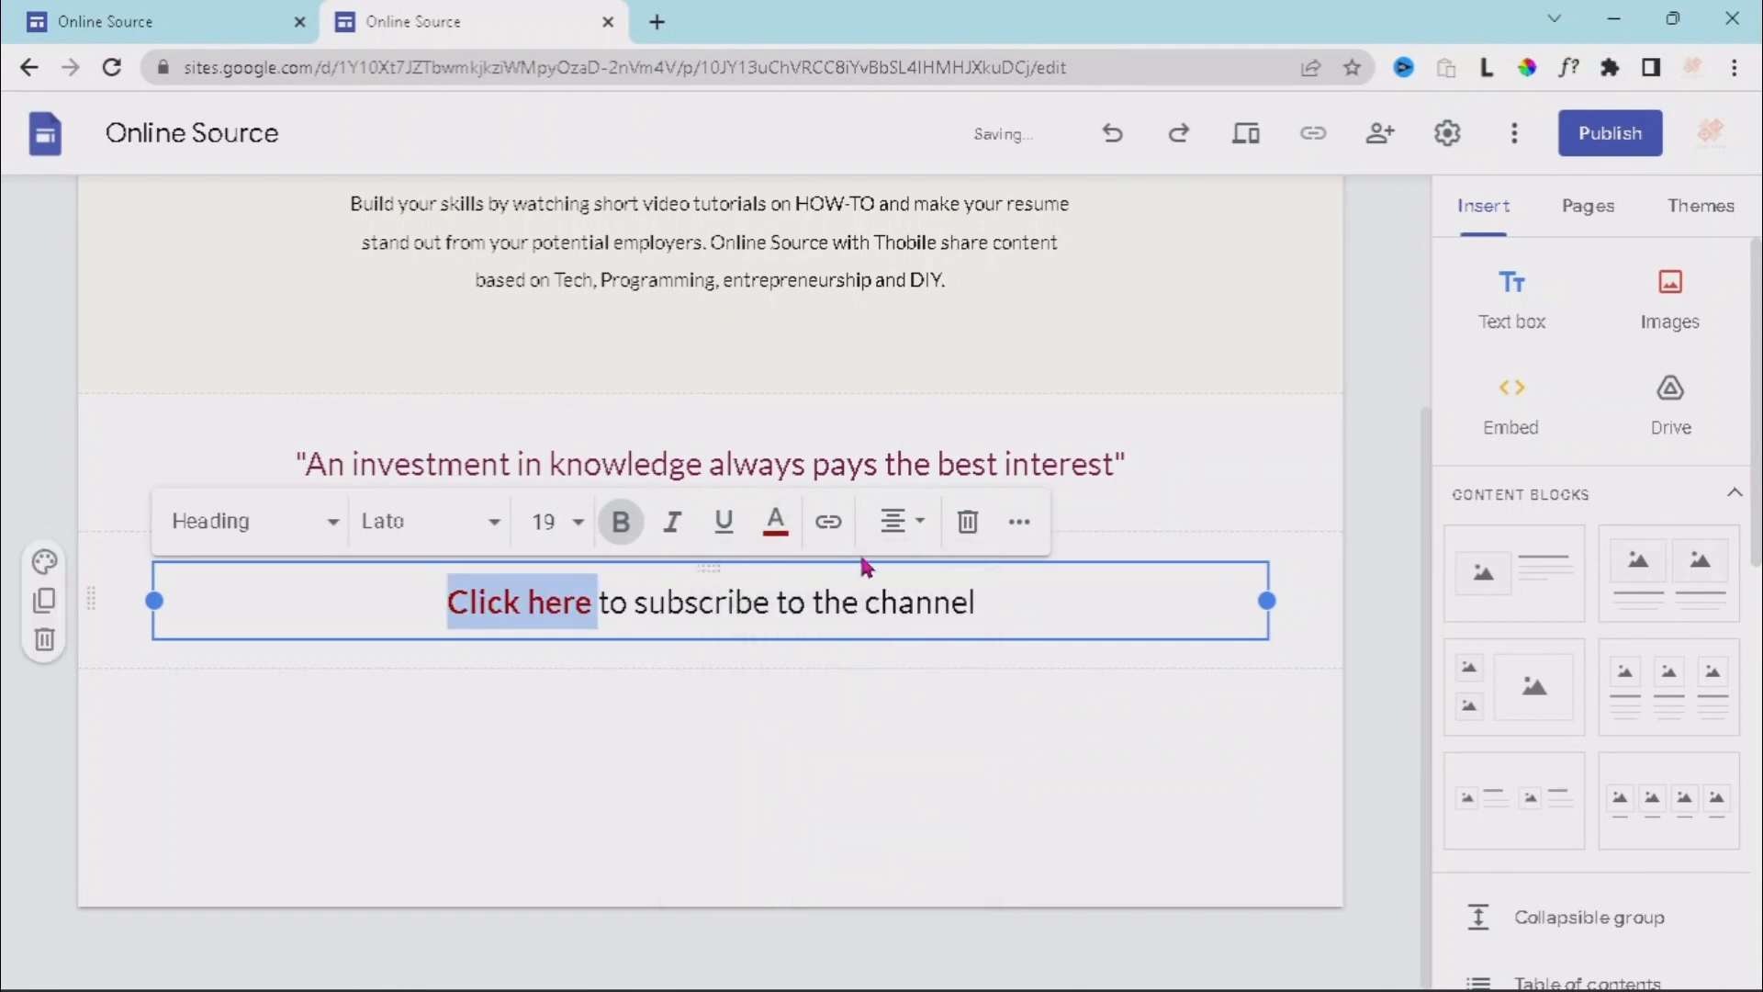
left_click(829, 521)
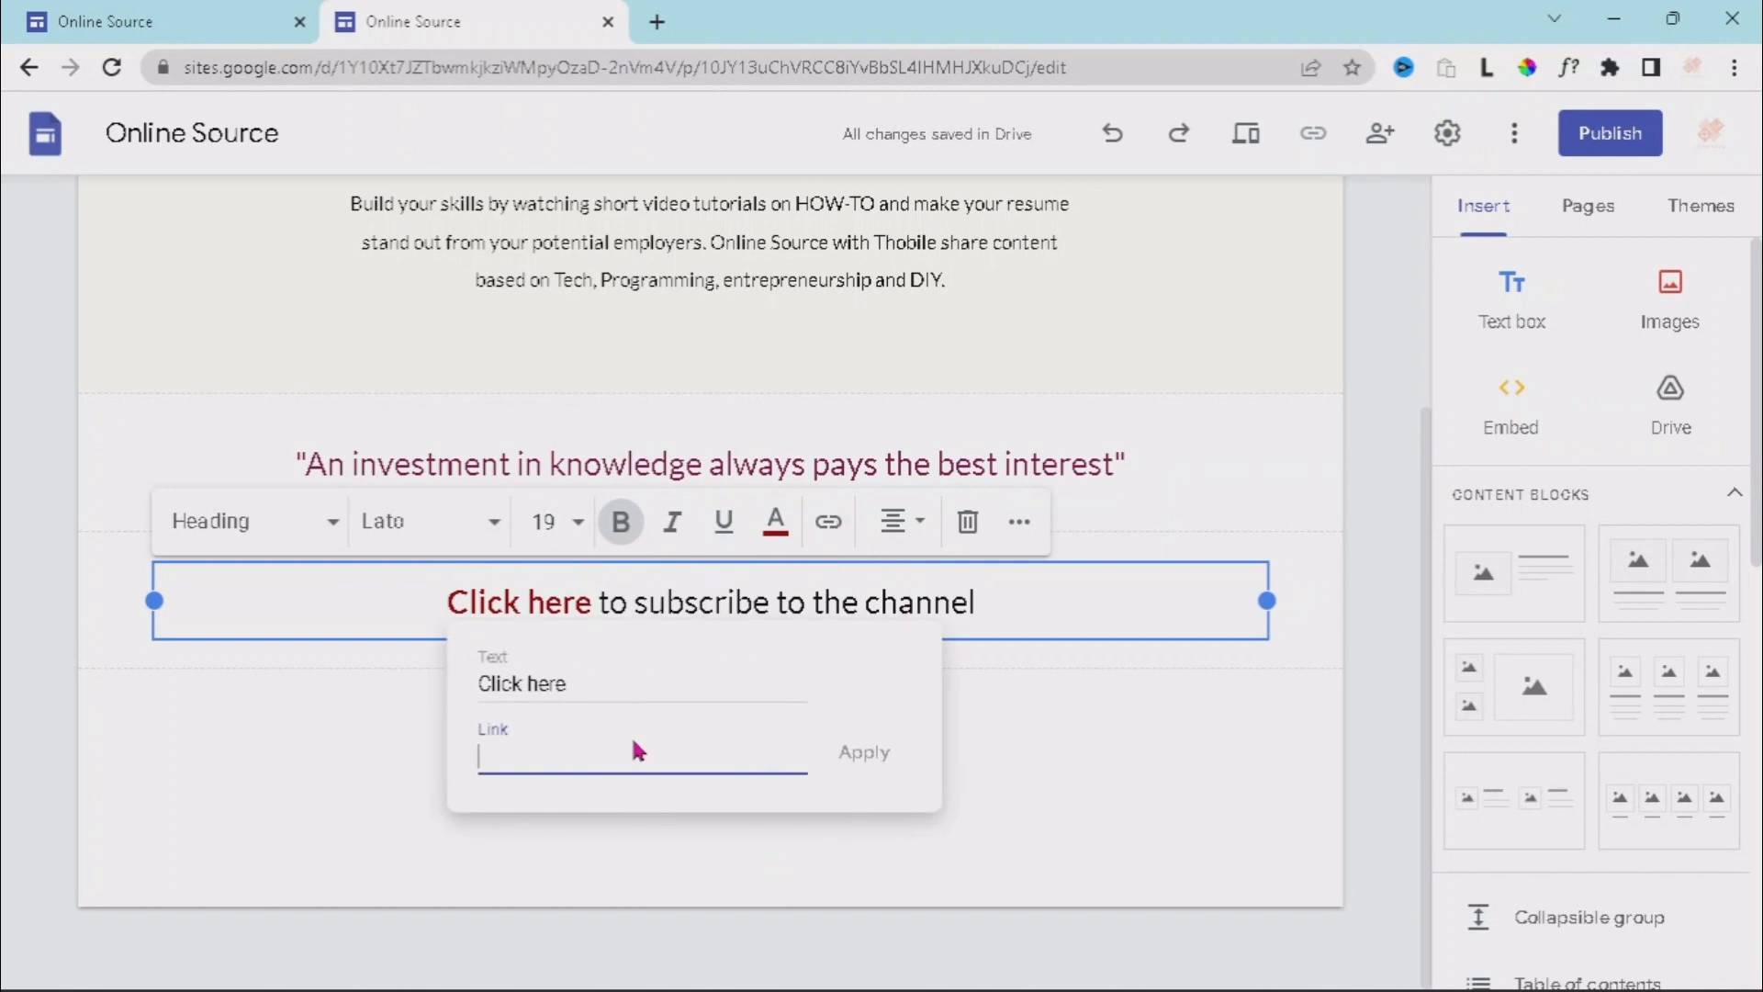
type("#h")
key("BackSpace")
key("BackSpace")
type("htpps://")
left_click(1103, 714)
Link the words "Click here" in the subscribe line to the placeholder address "htpps"
left_click(523, 603)
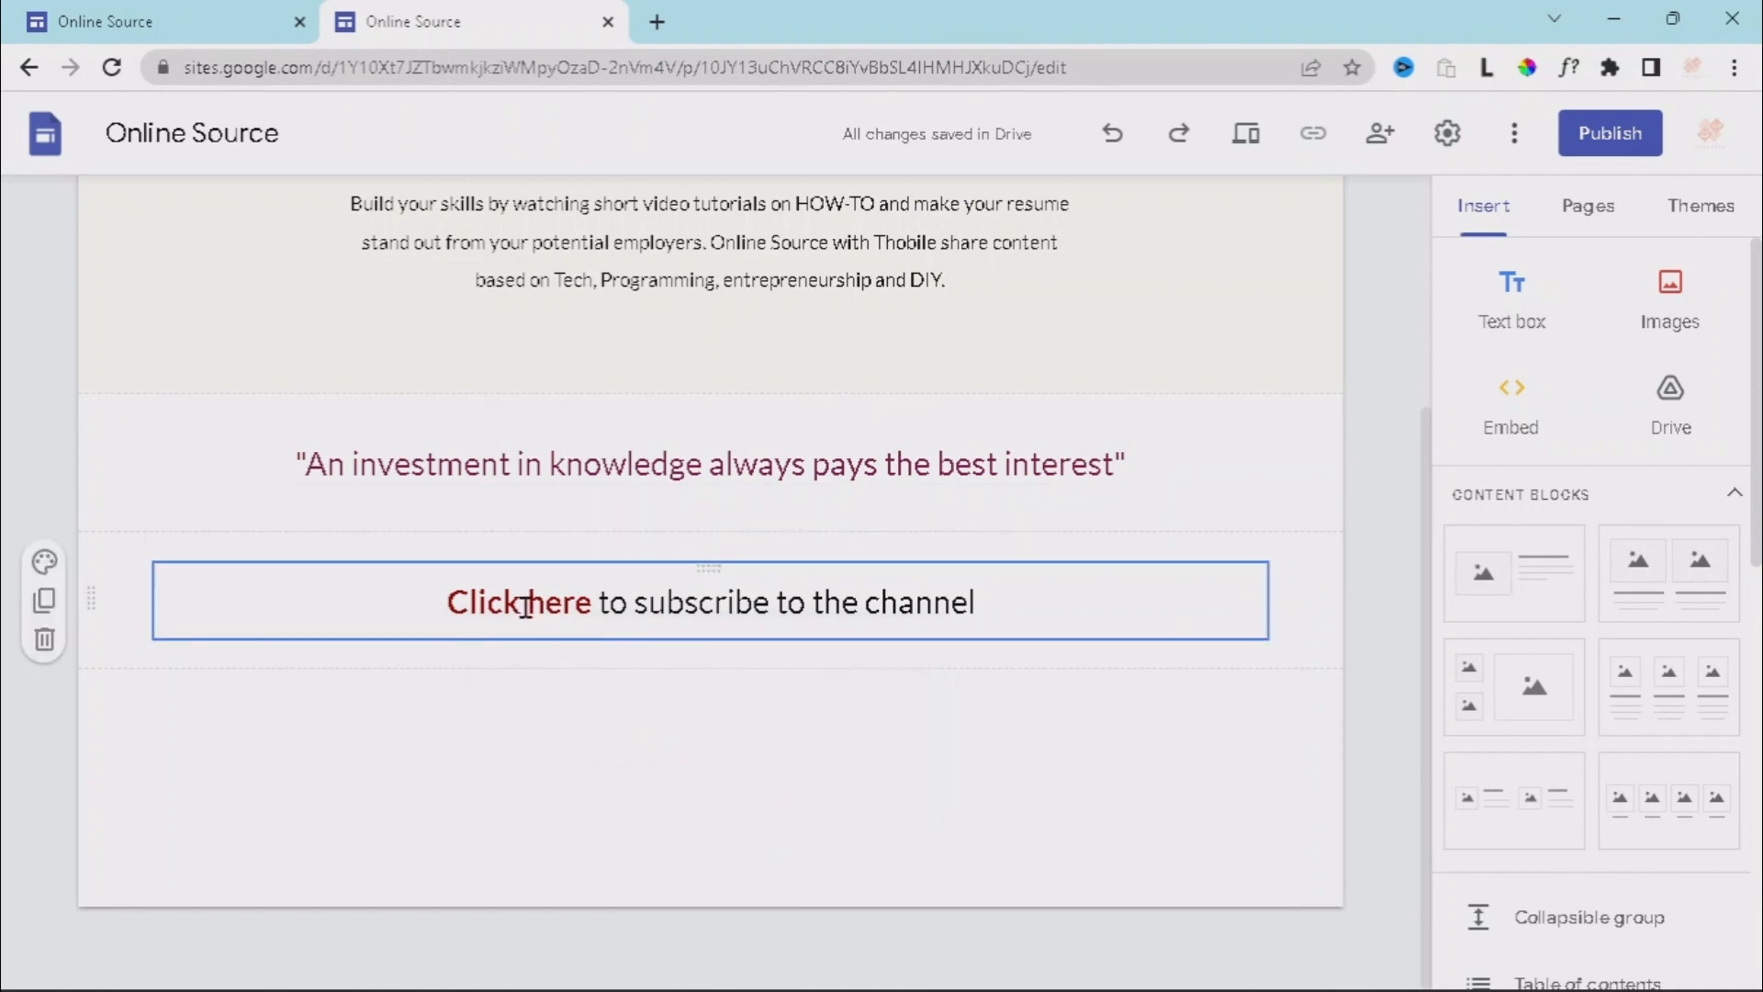
triple_click(550, 604)
left_click(587, 611)
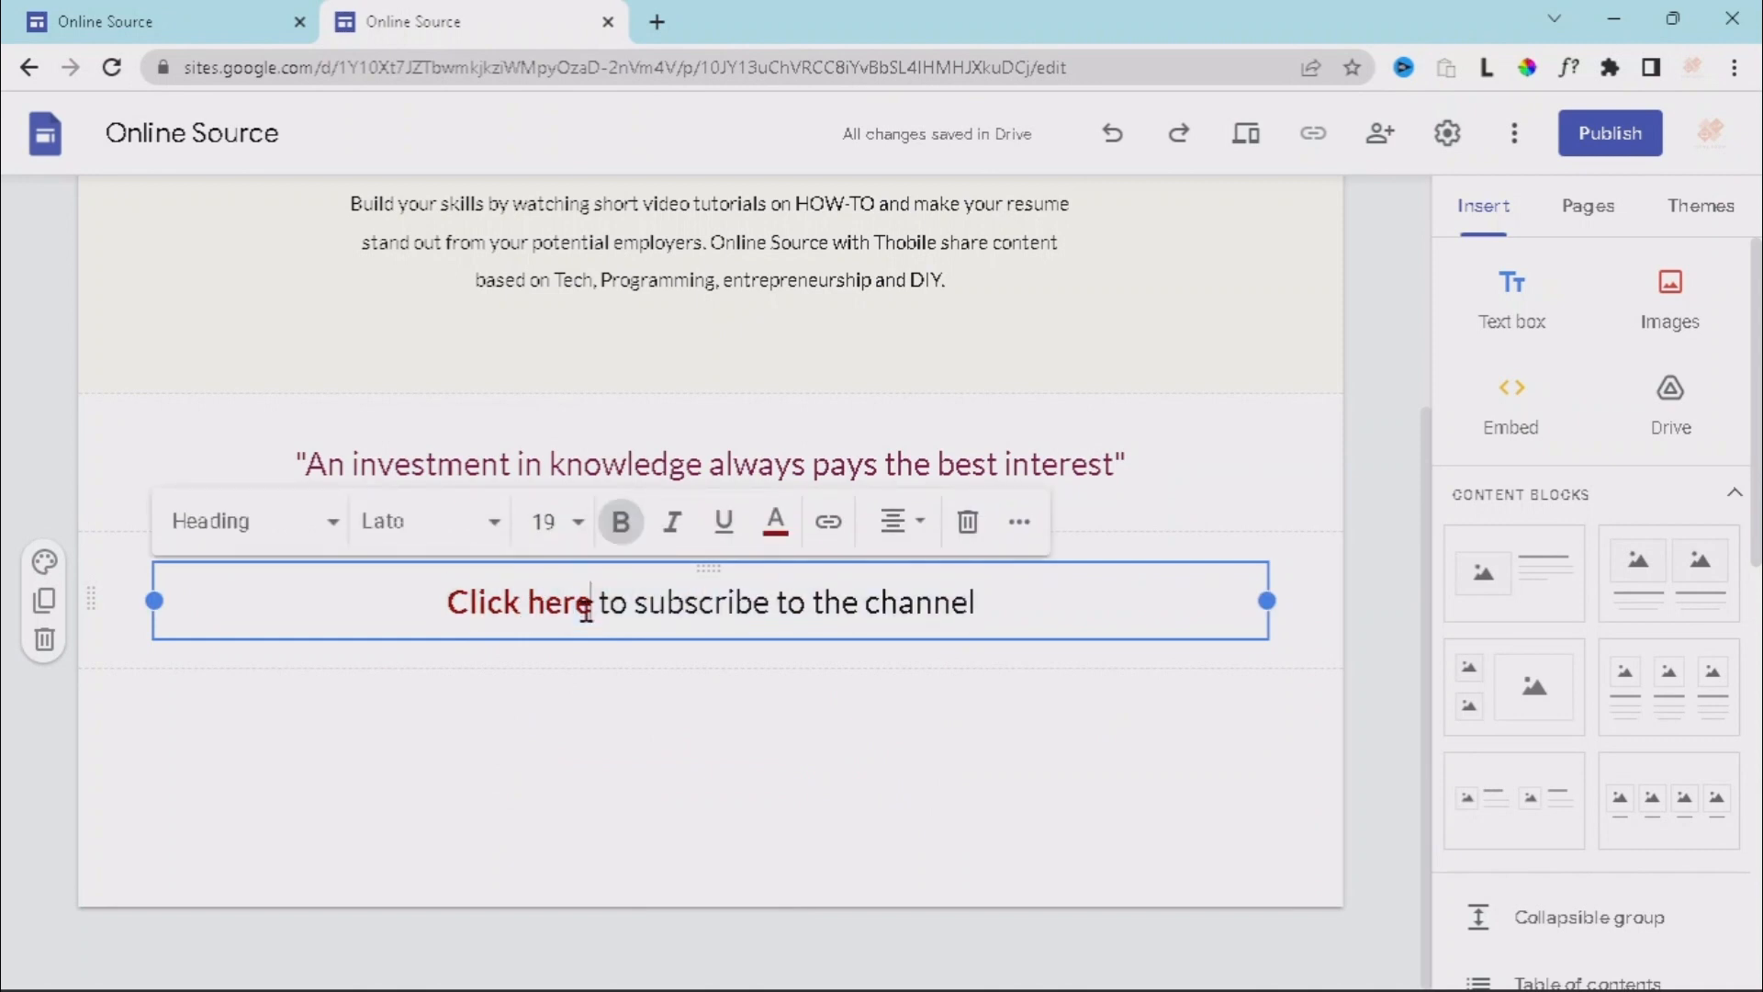
left_click_drag(597, 611, 445, 606)
left_click(828, 521)
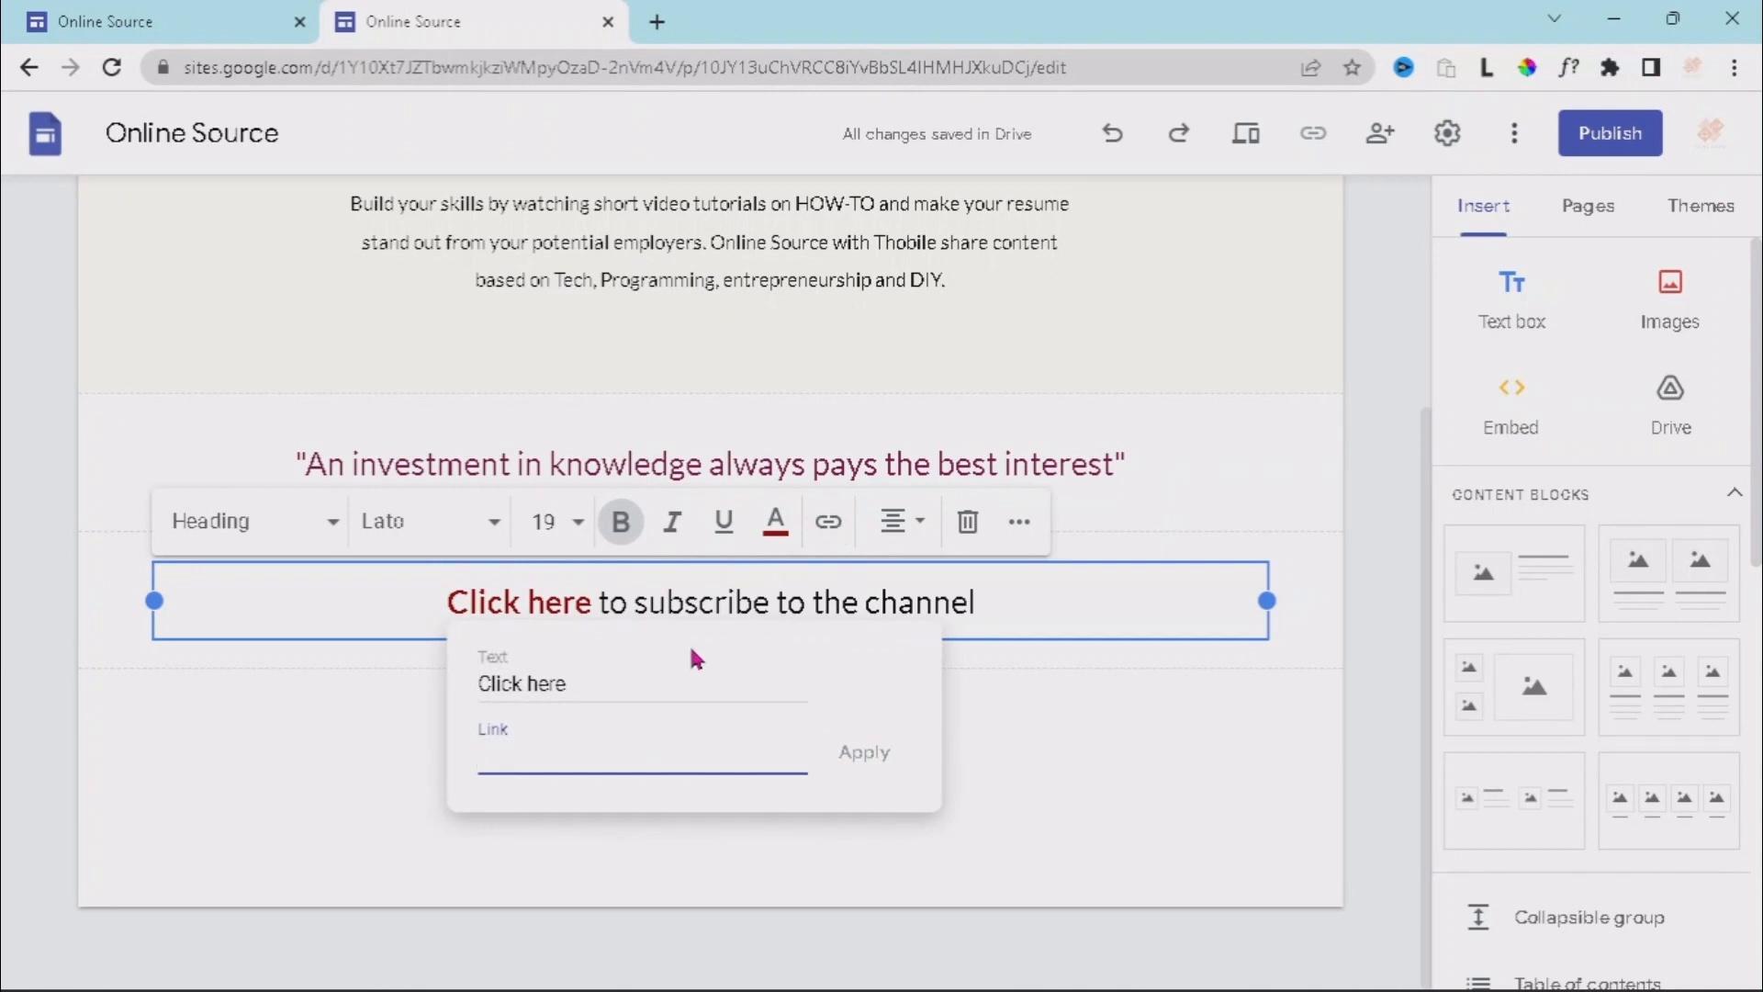
type("here ")
type("t")
key("BackSpace")
key("BackSpace")
type("#htpps")
left_click(862, 760)
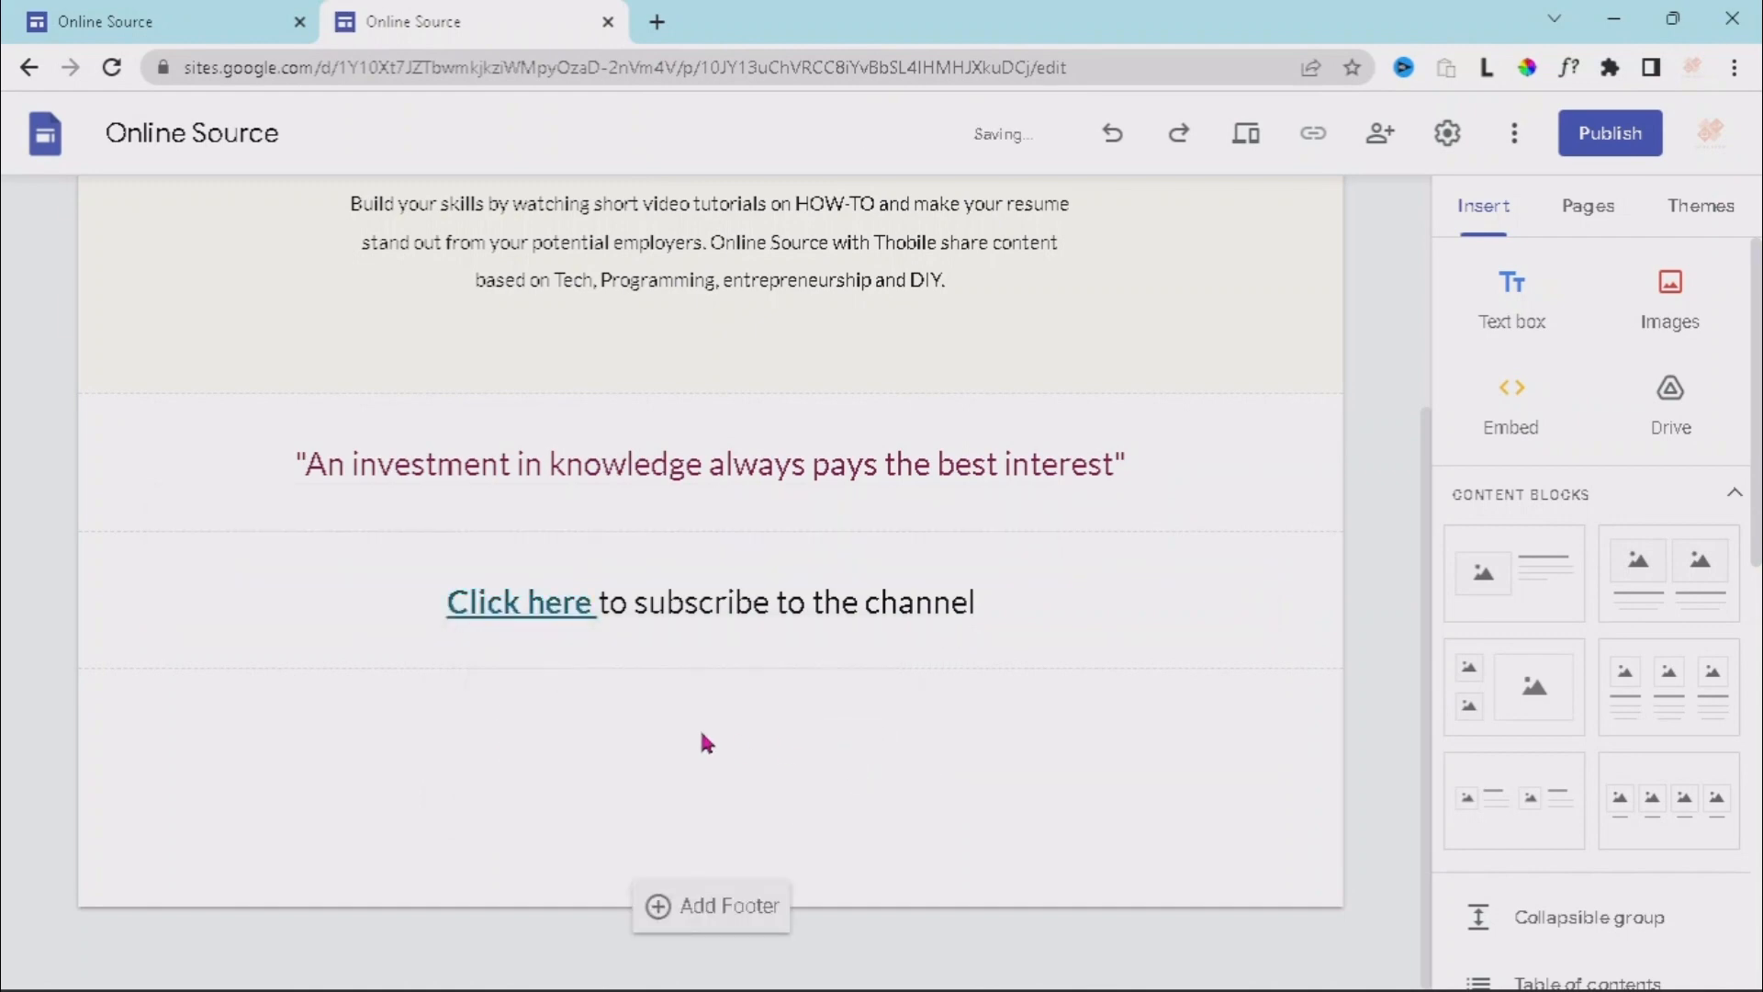
Set the text color of the linked words "Click here" to dark red
left_click(578, 599)
double_click(574, 601)
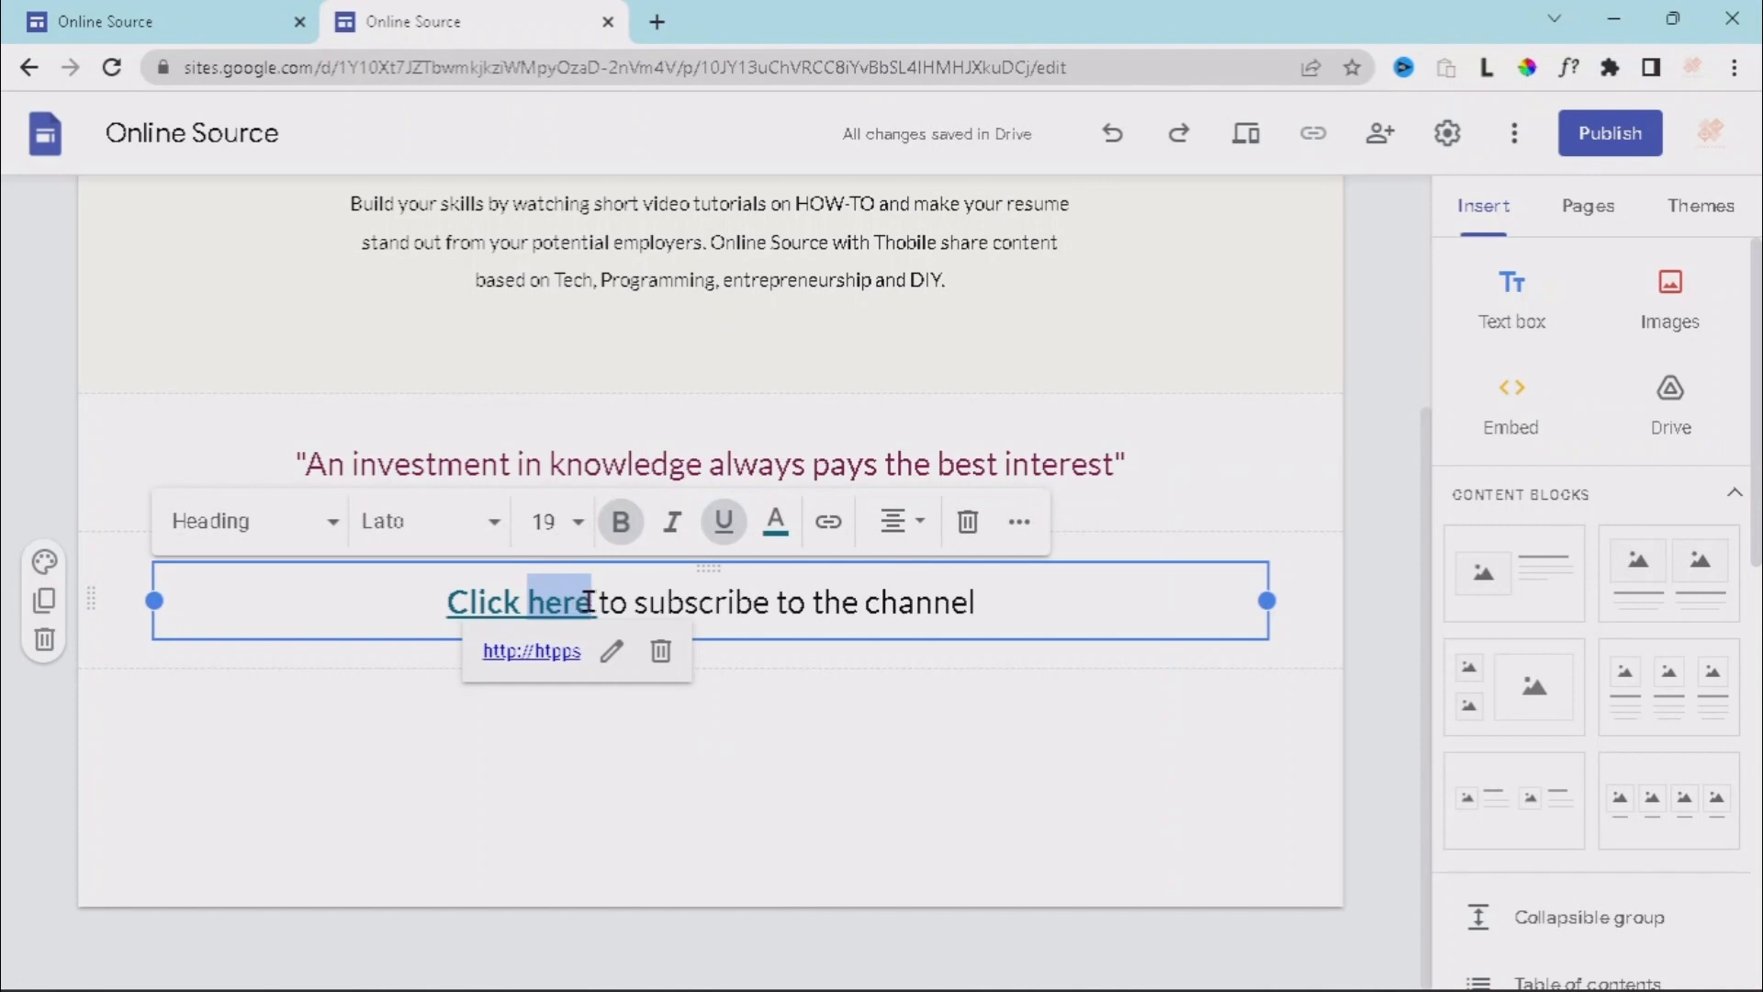
left_click(589, 602)
left_click_drag(595, 602, 447, 602)
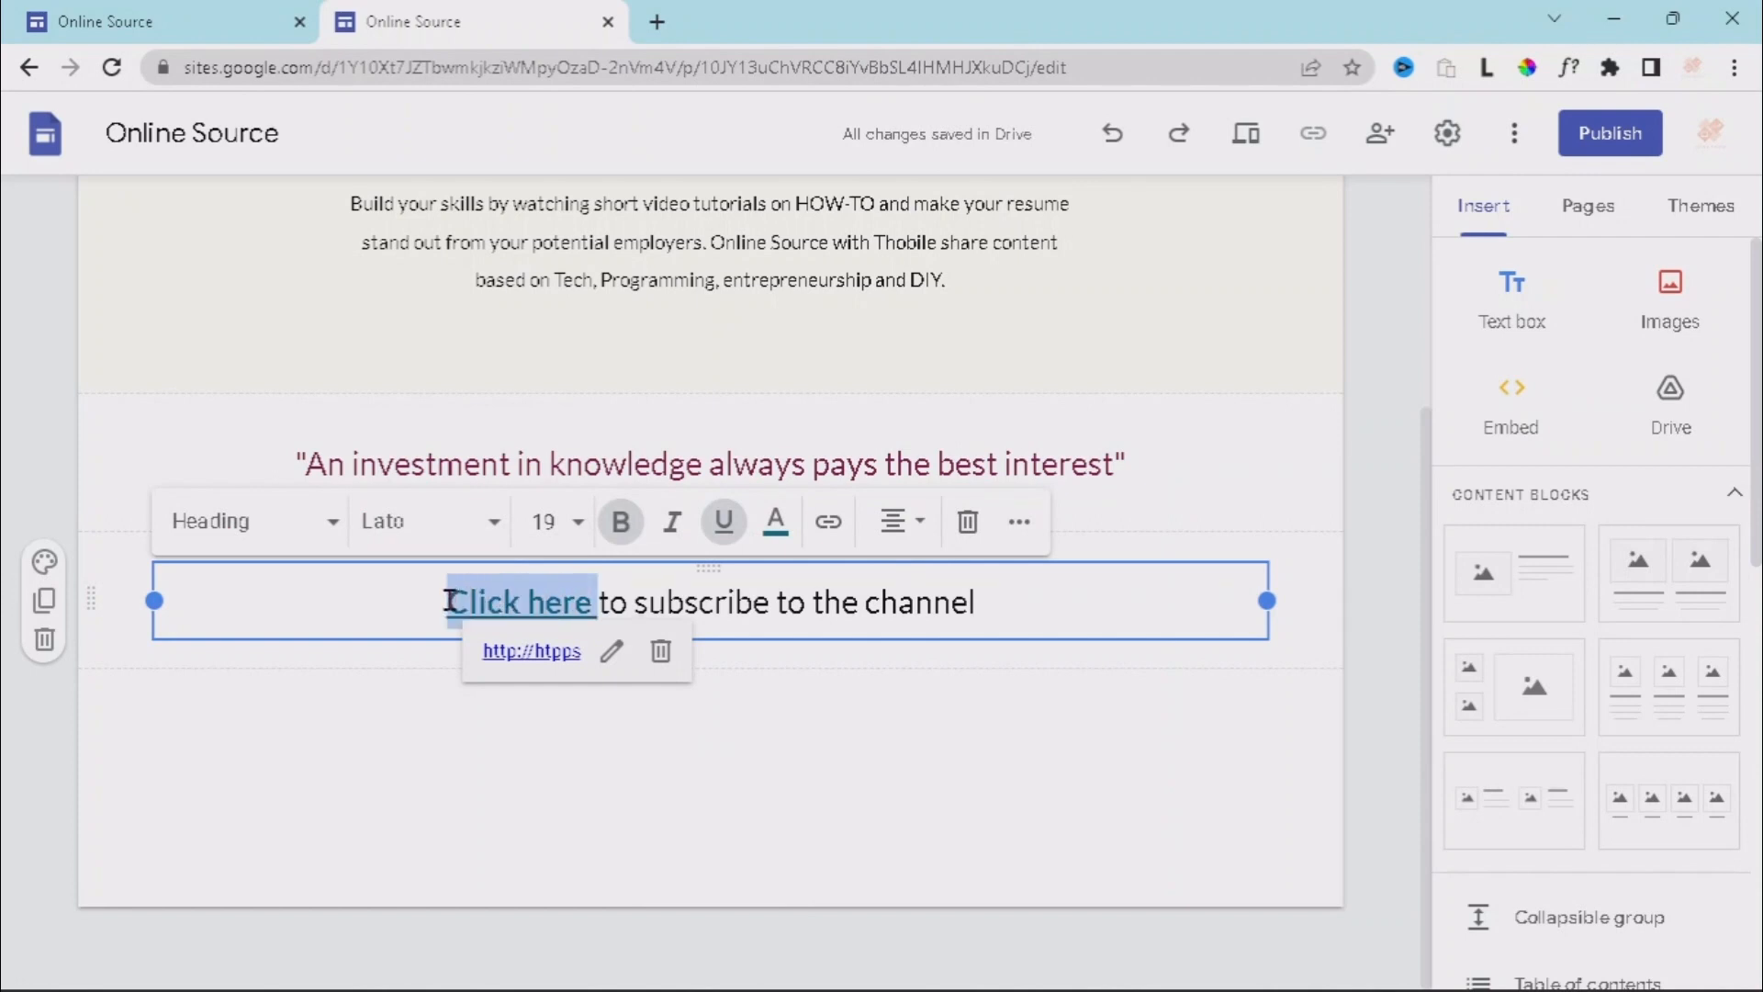
left_click(773, 543)
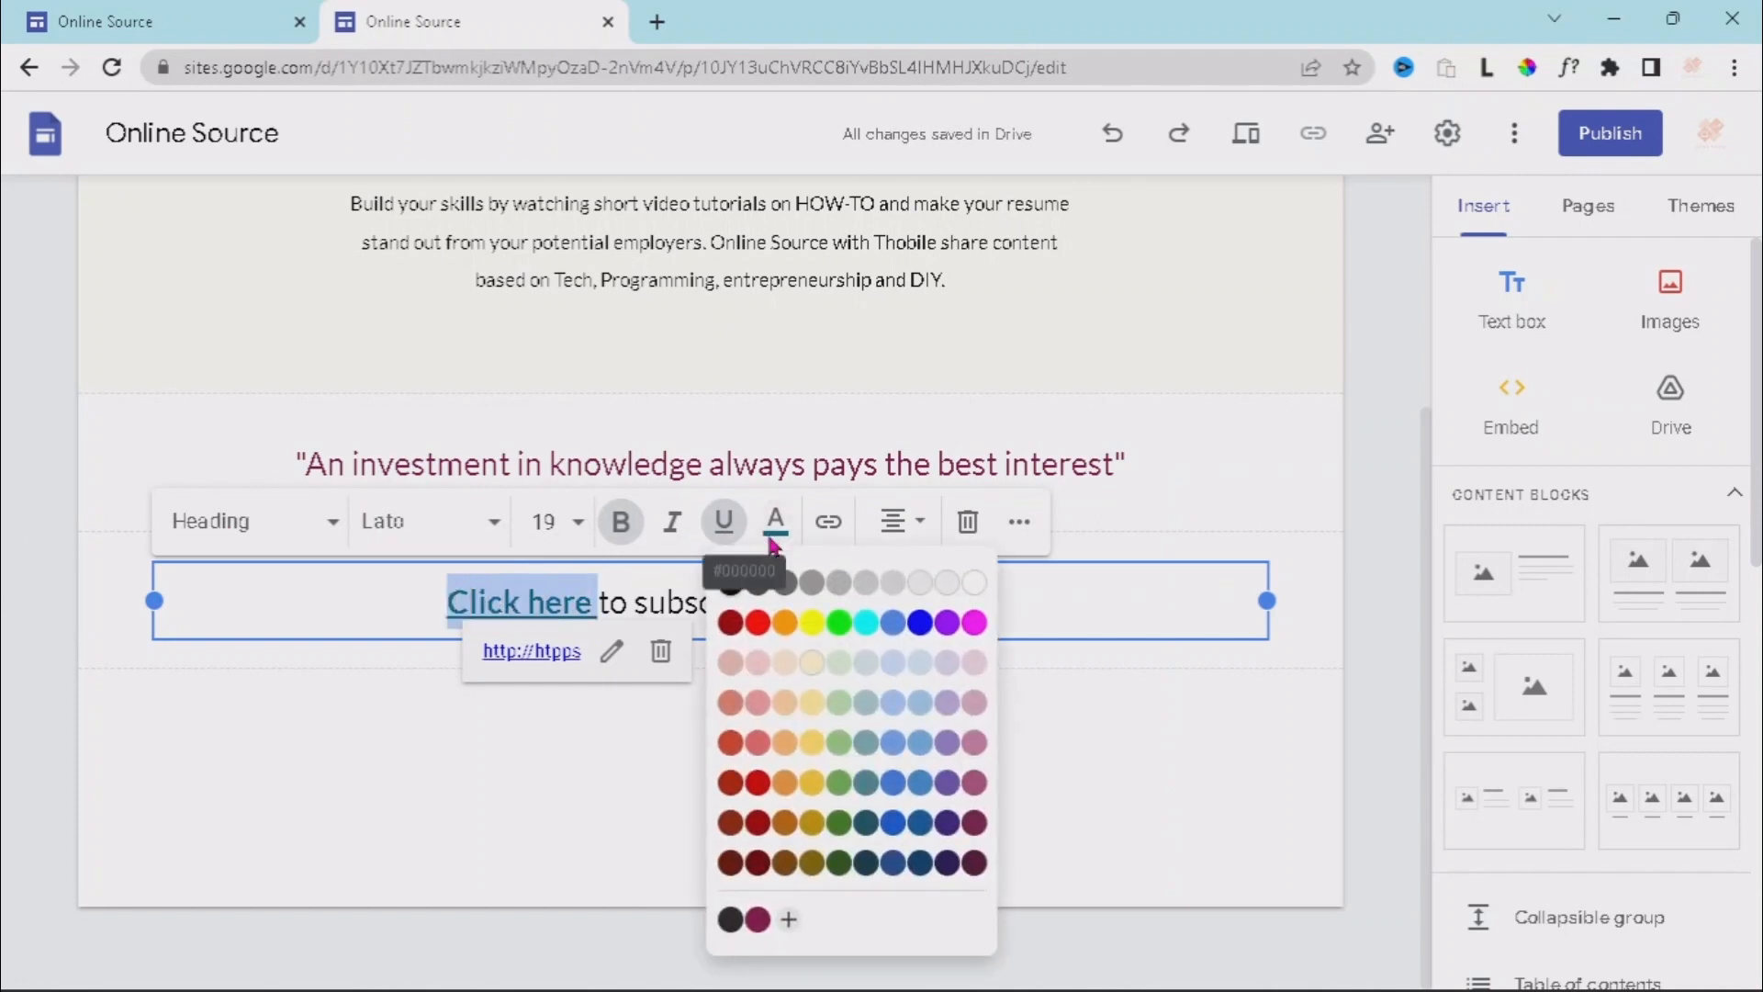
left_click(758, 783)
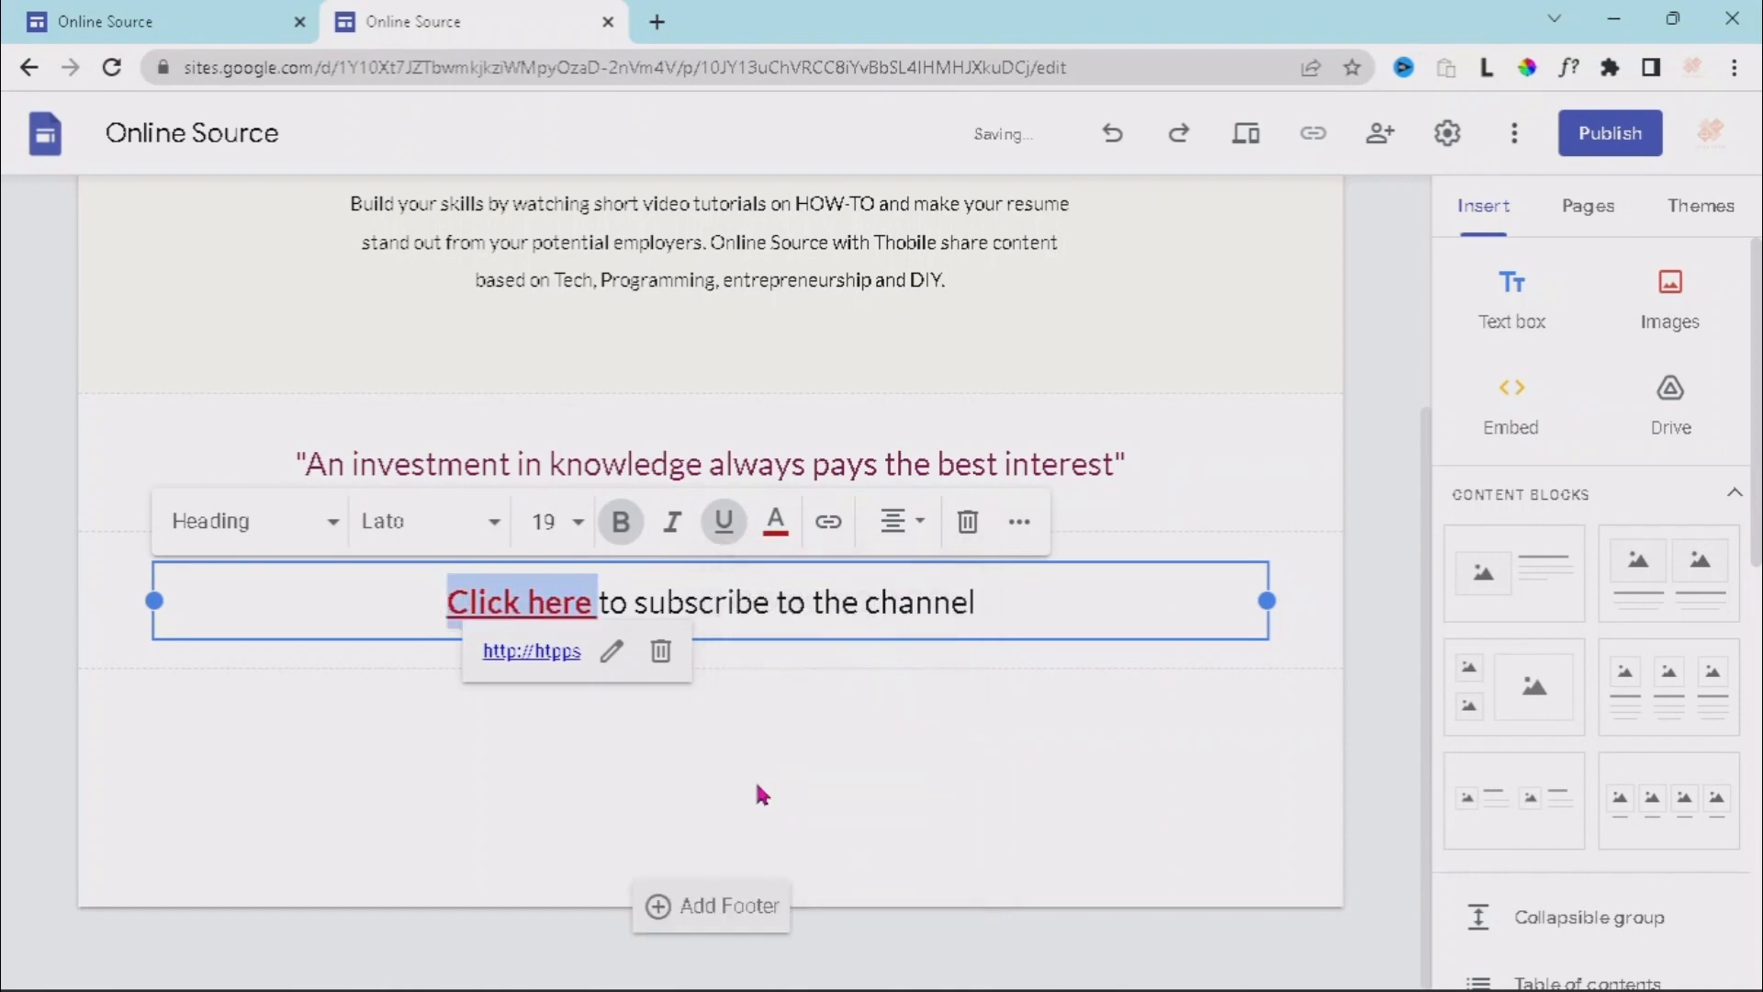
left_click(783, 549)
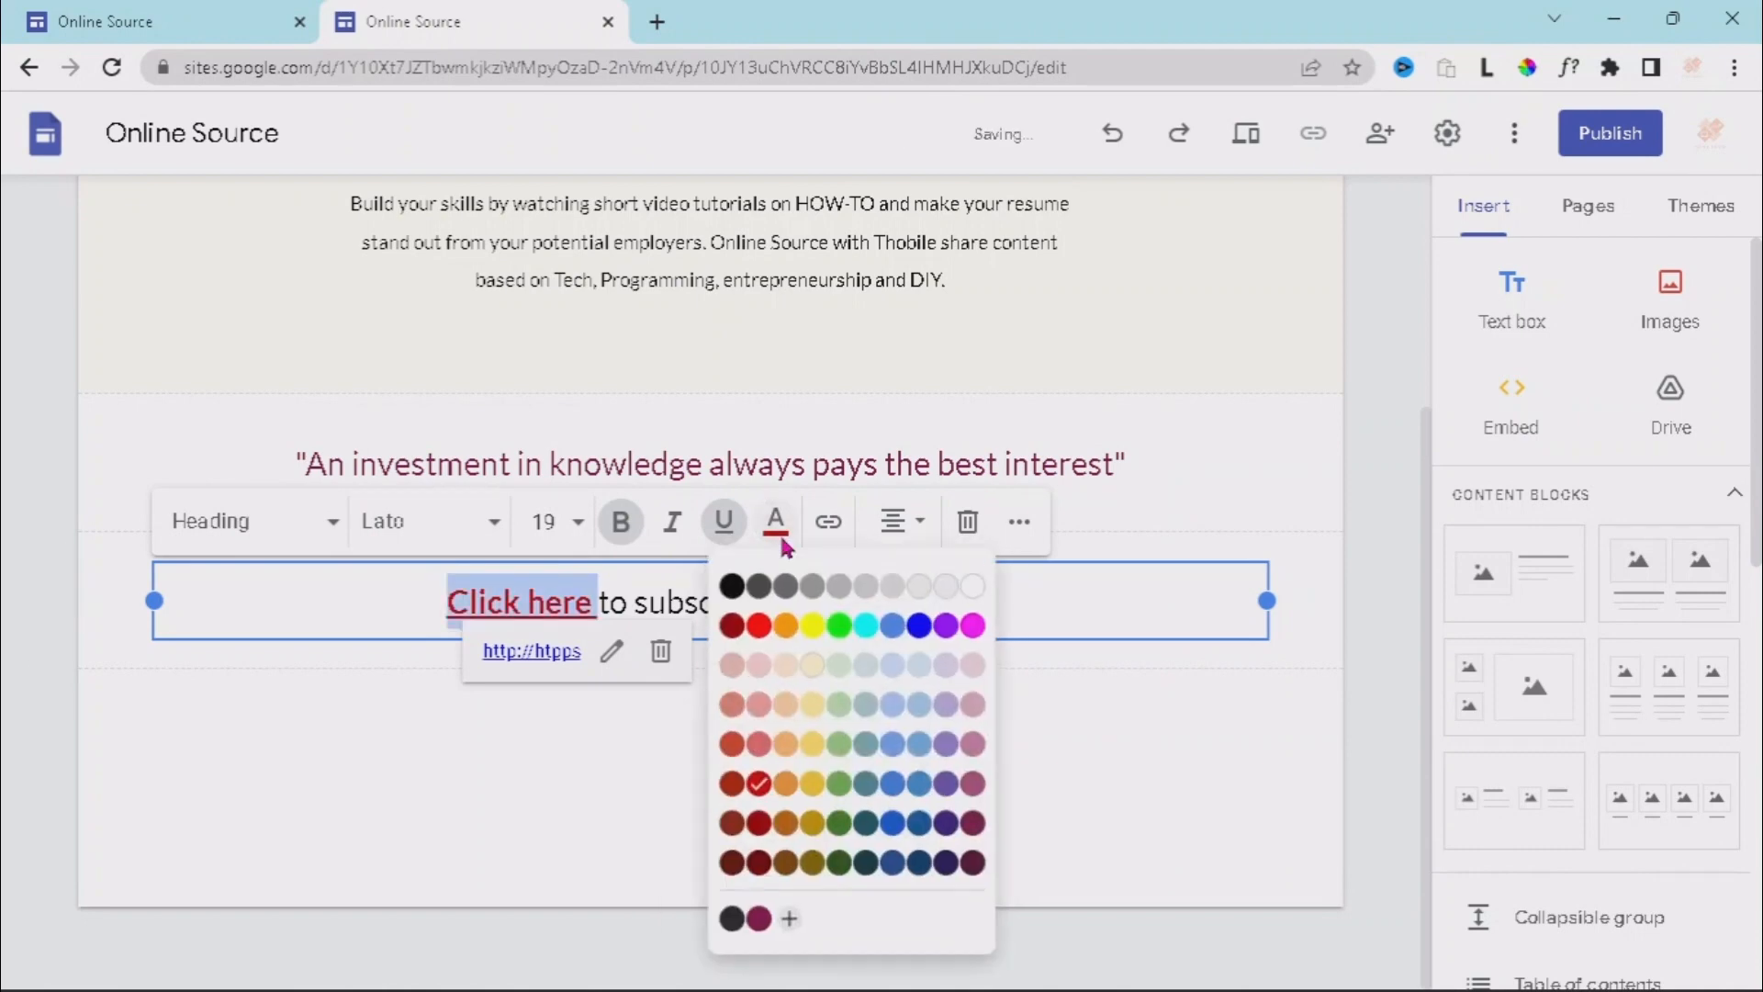
left_click(764, 817)
left_click(1065, 773)
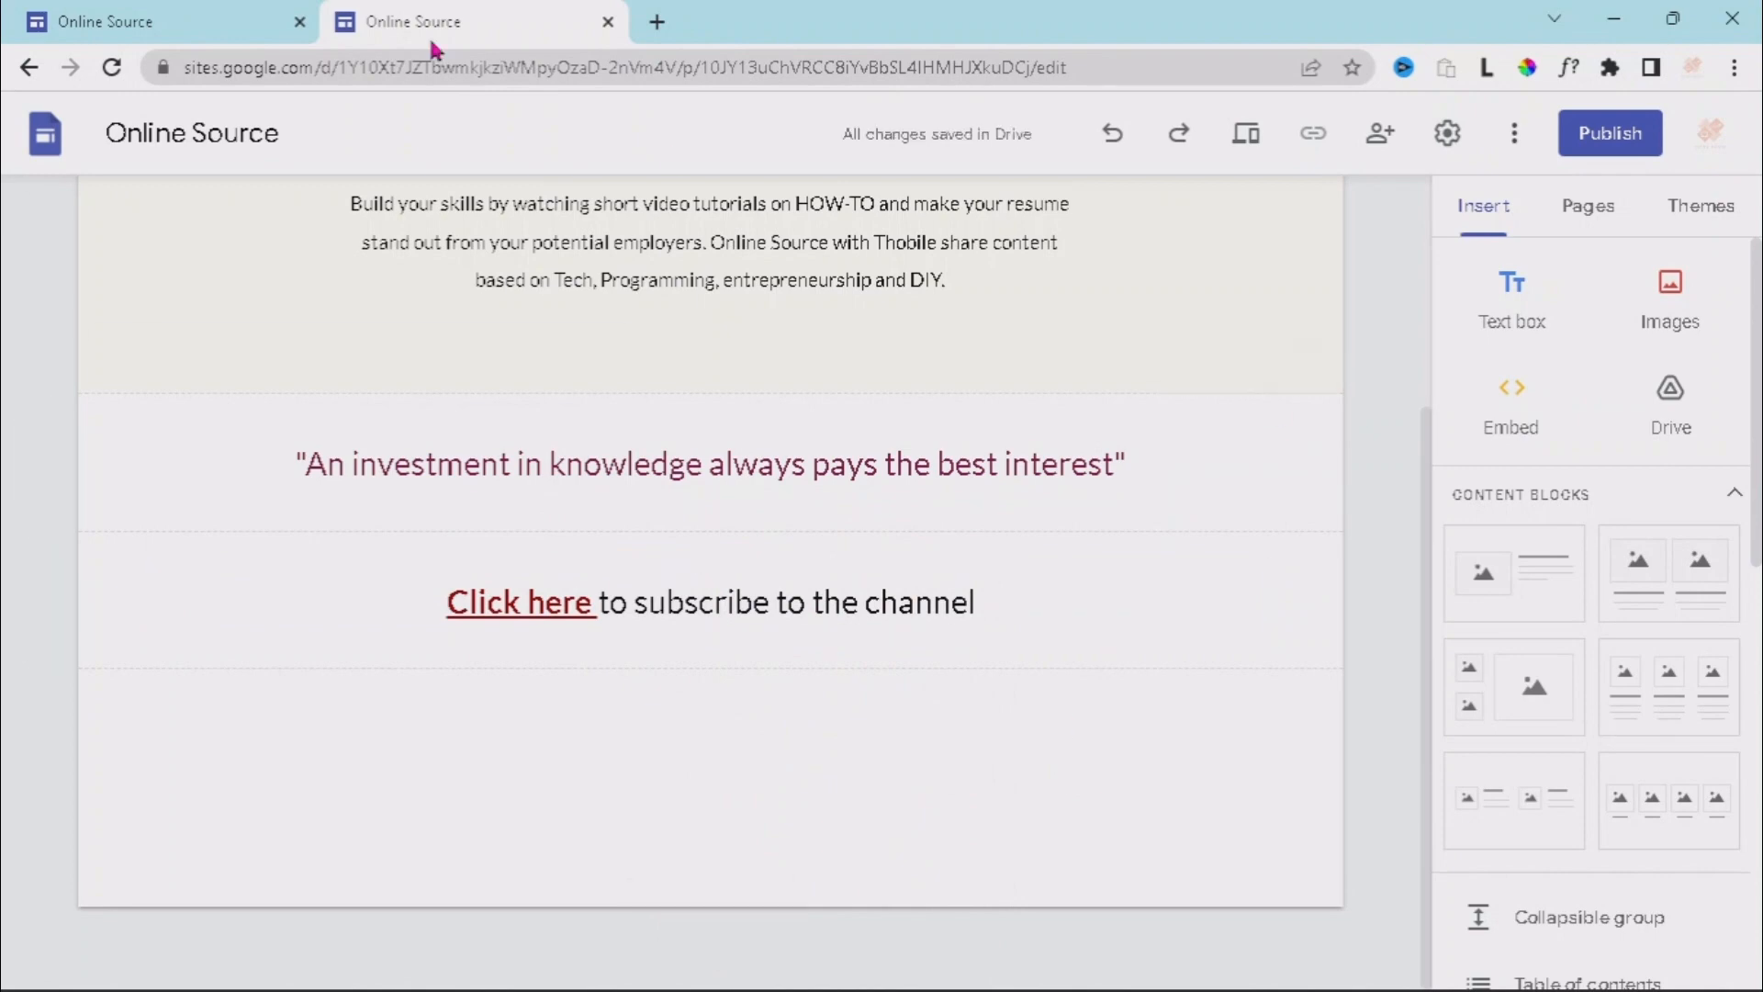
Check the video section below the subscribe line on the finished landing page, and return to the page being edited
left_click(193, 20)
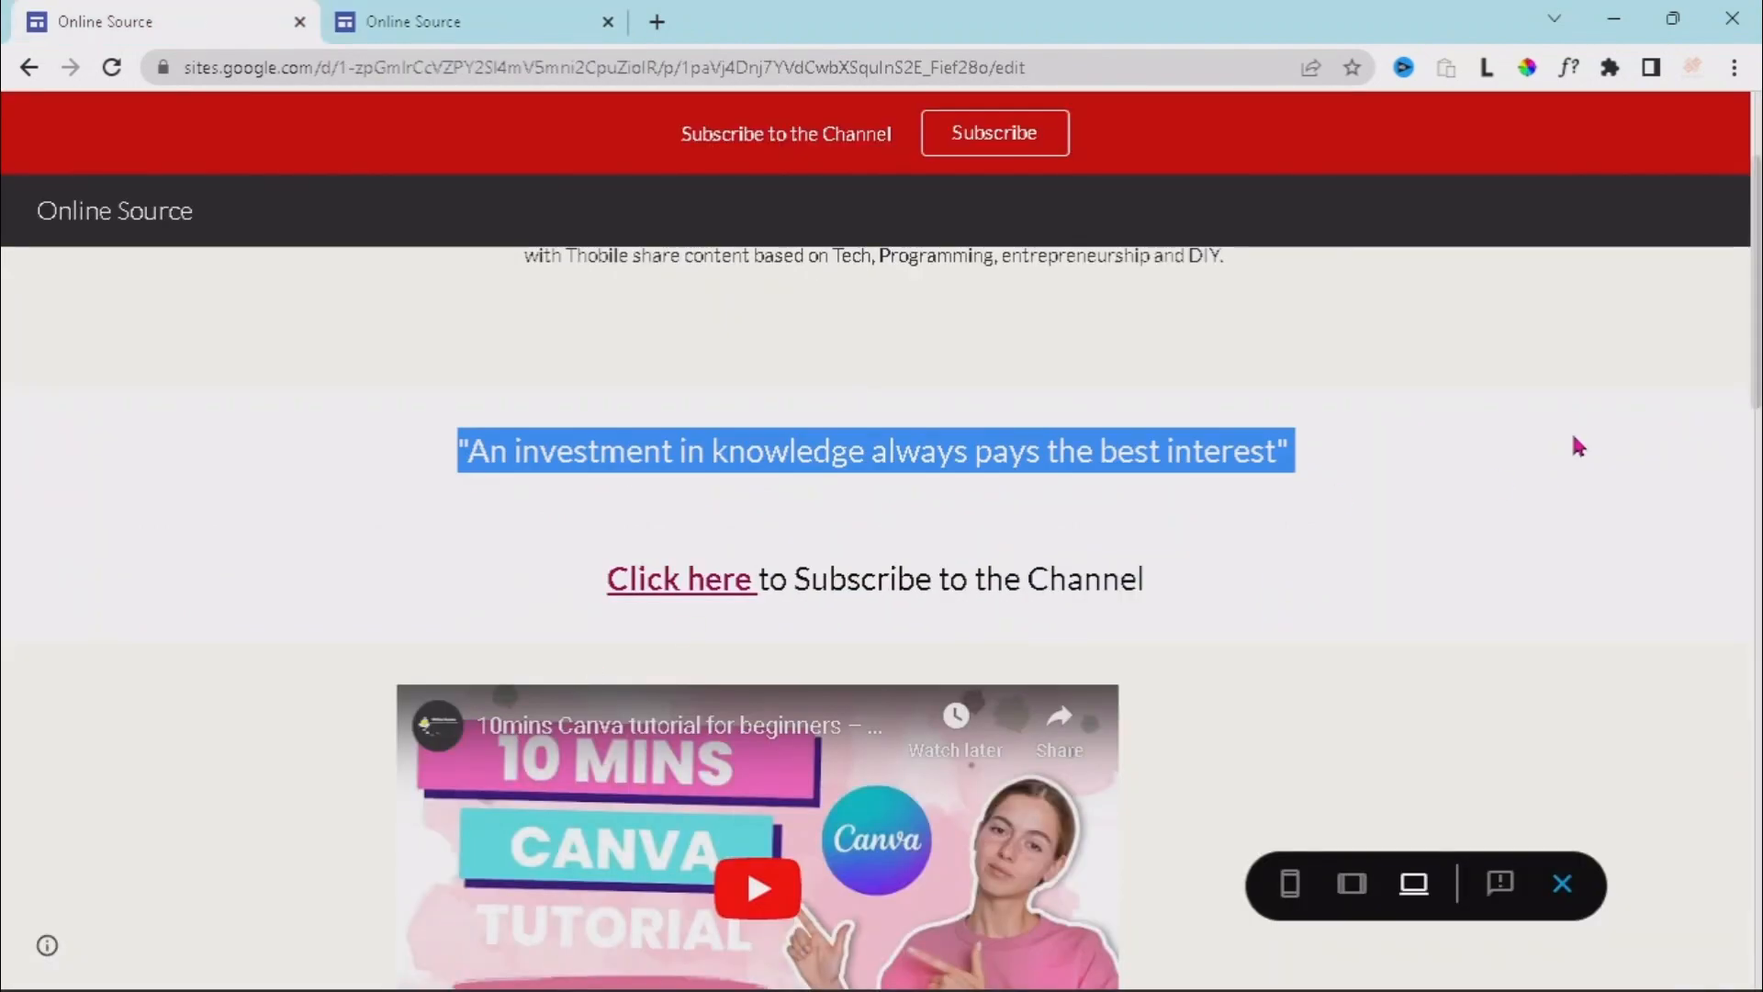
left_click_drag(1749, 306, 1760, 389)
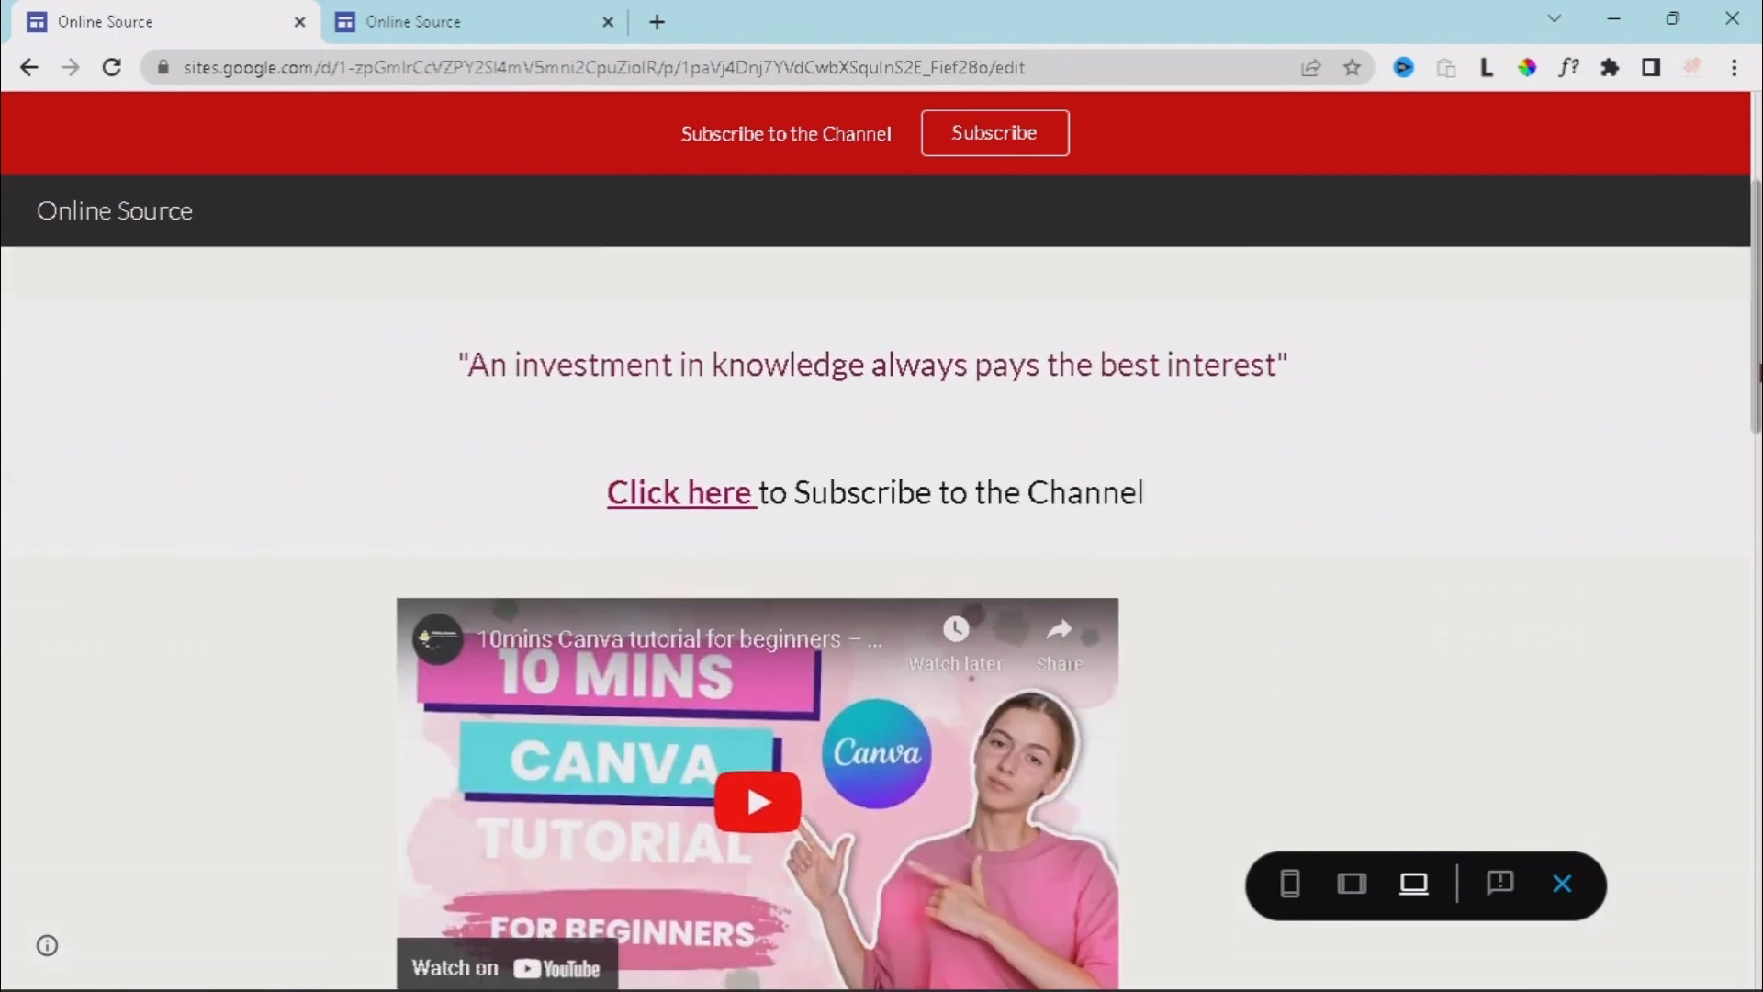
scroll(1322, 432, "down", 3)
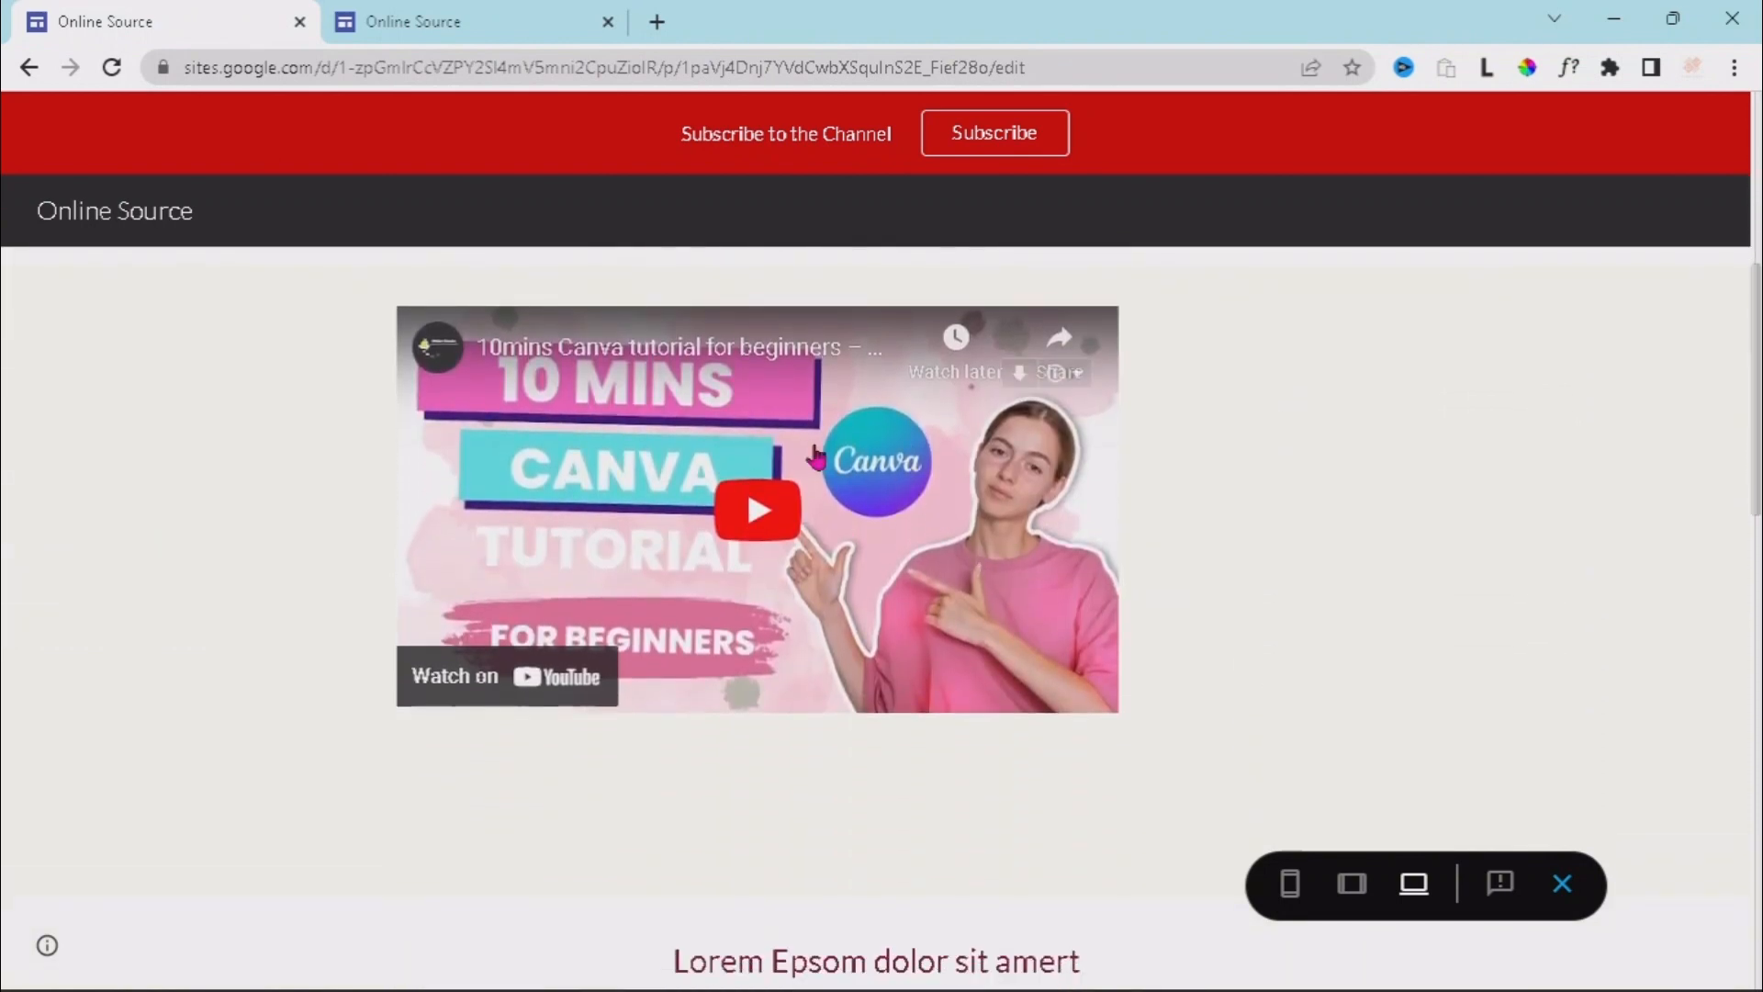
left_click(451, 13)
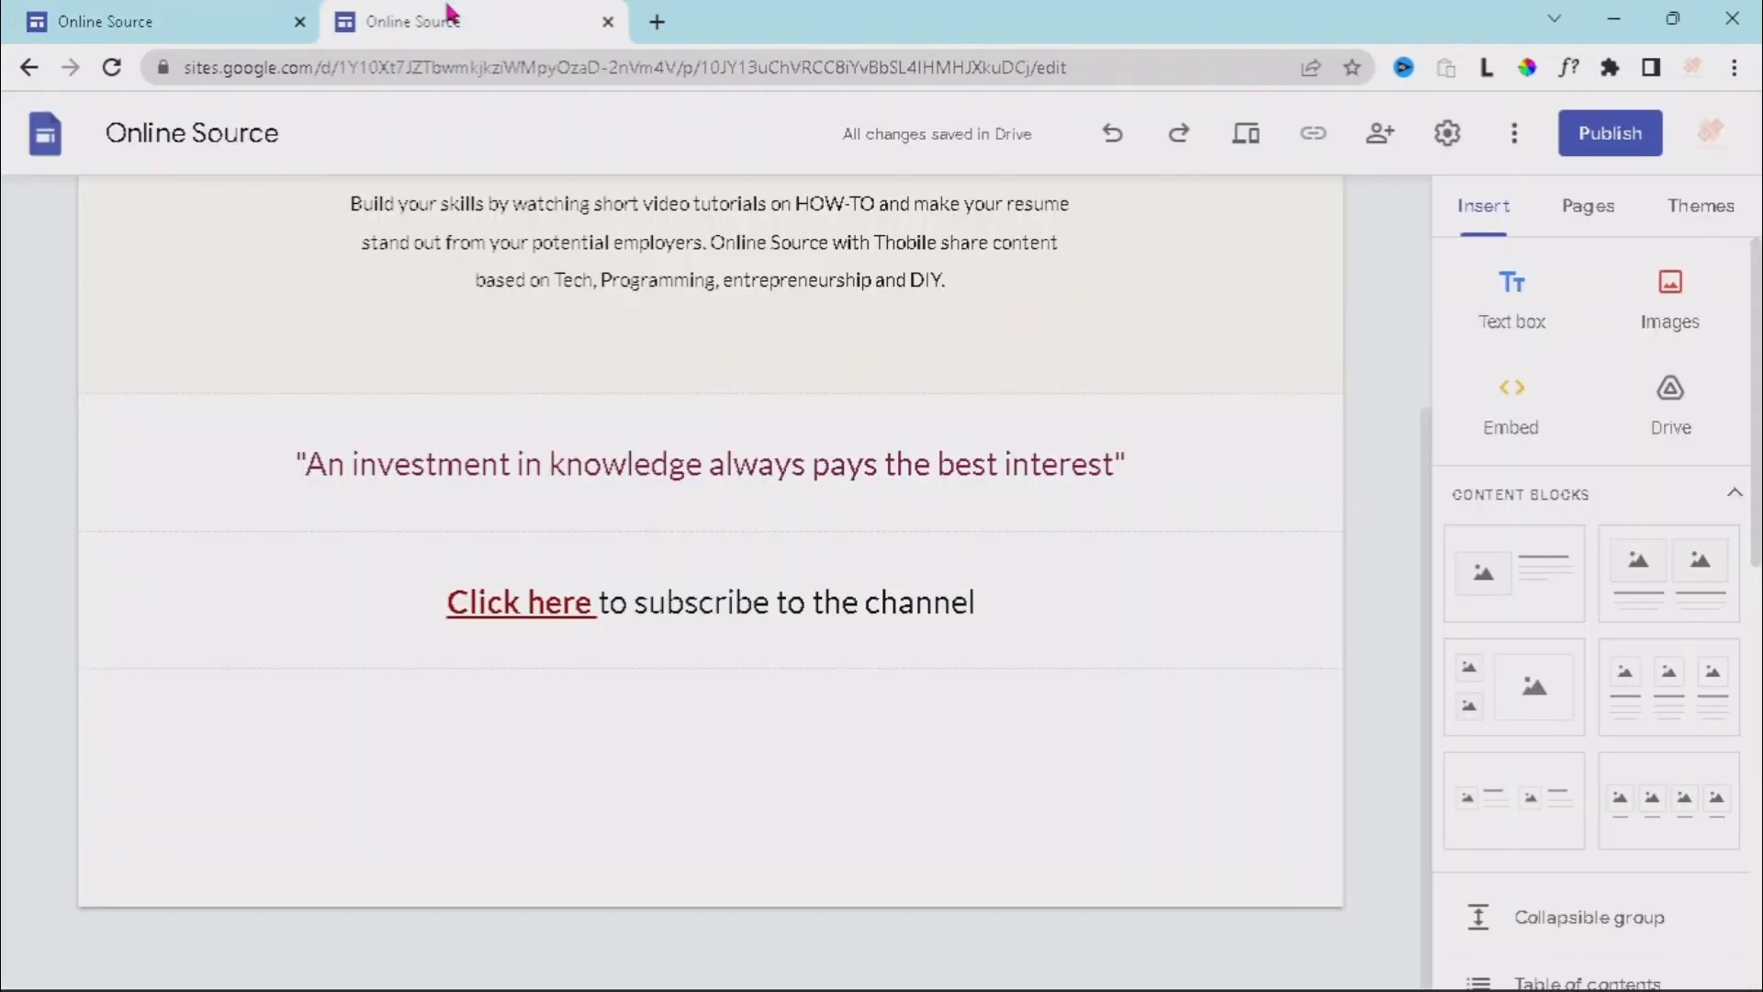
Open YouTube in a new browser tab and go to the channel's YouTube Studio dashboard
left_click(656, 19)
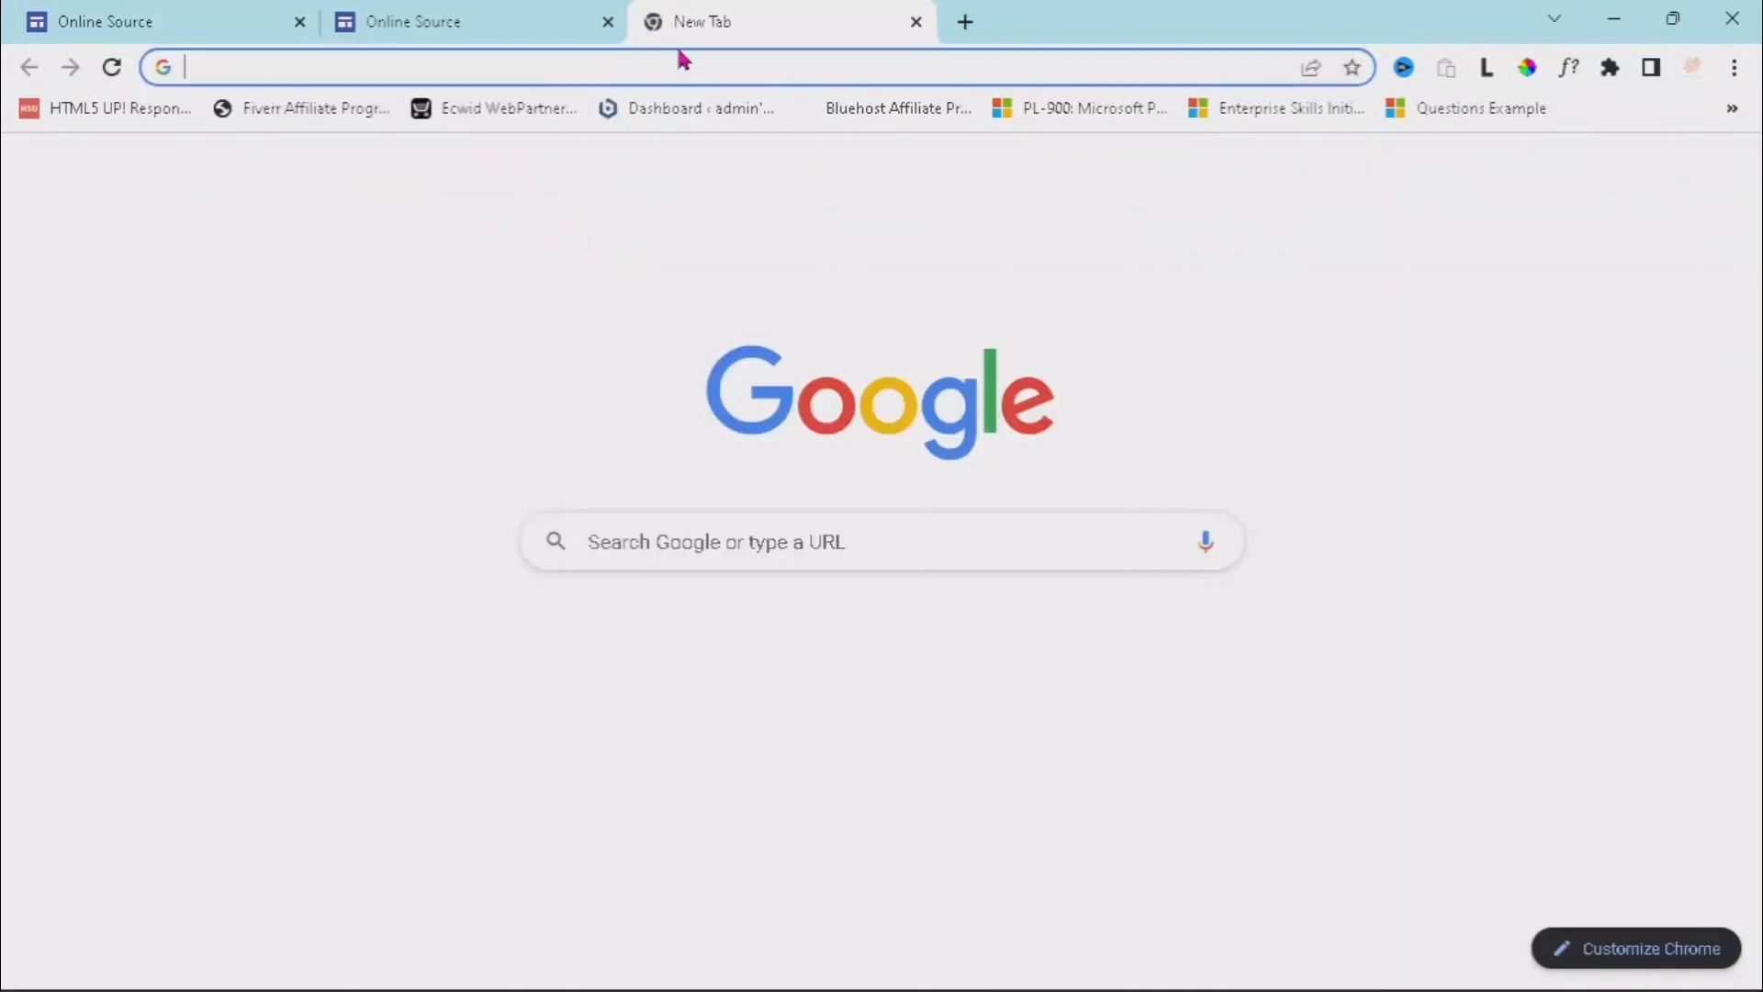
left_click(599, 668)
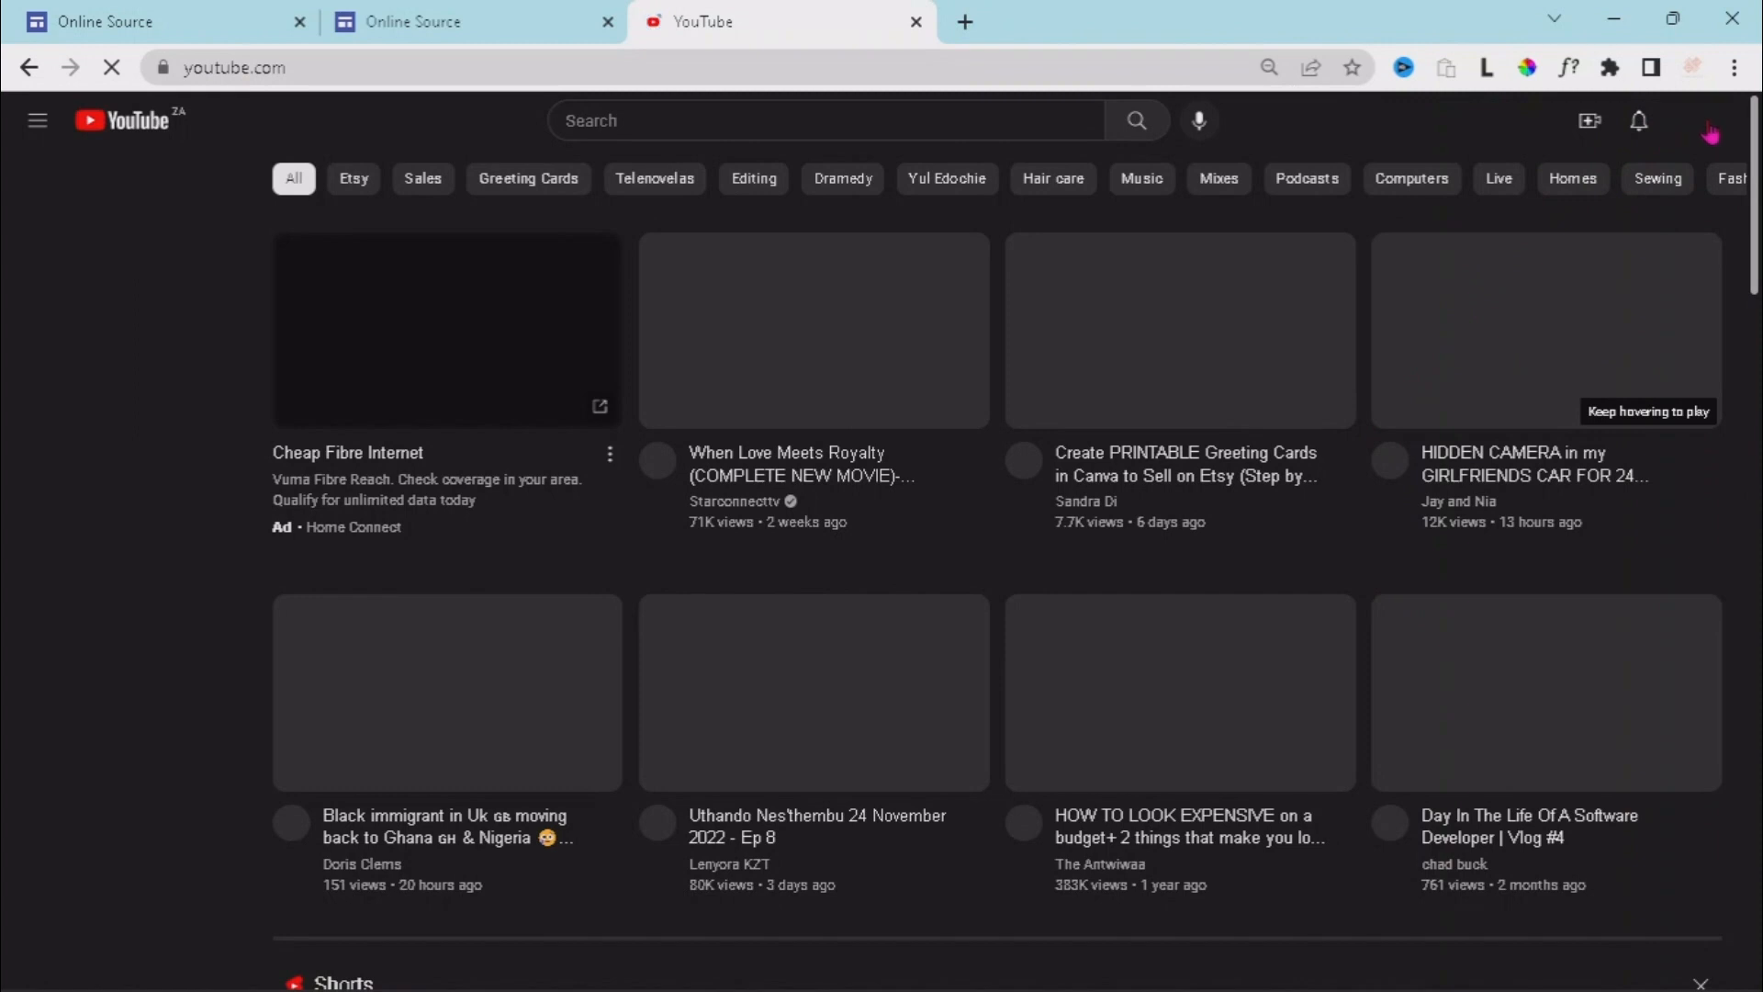
left_click(1701, 123)
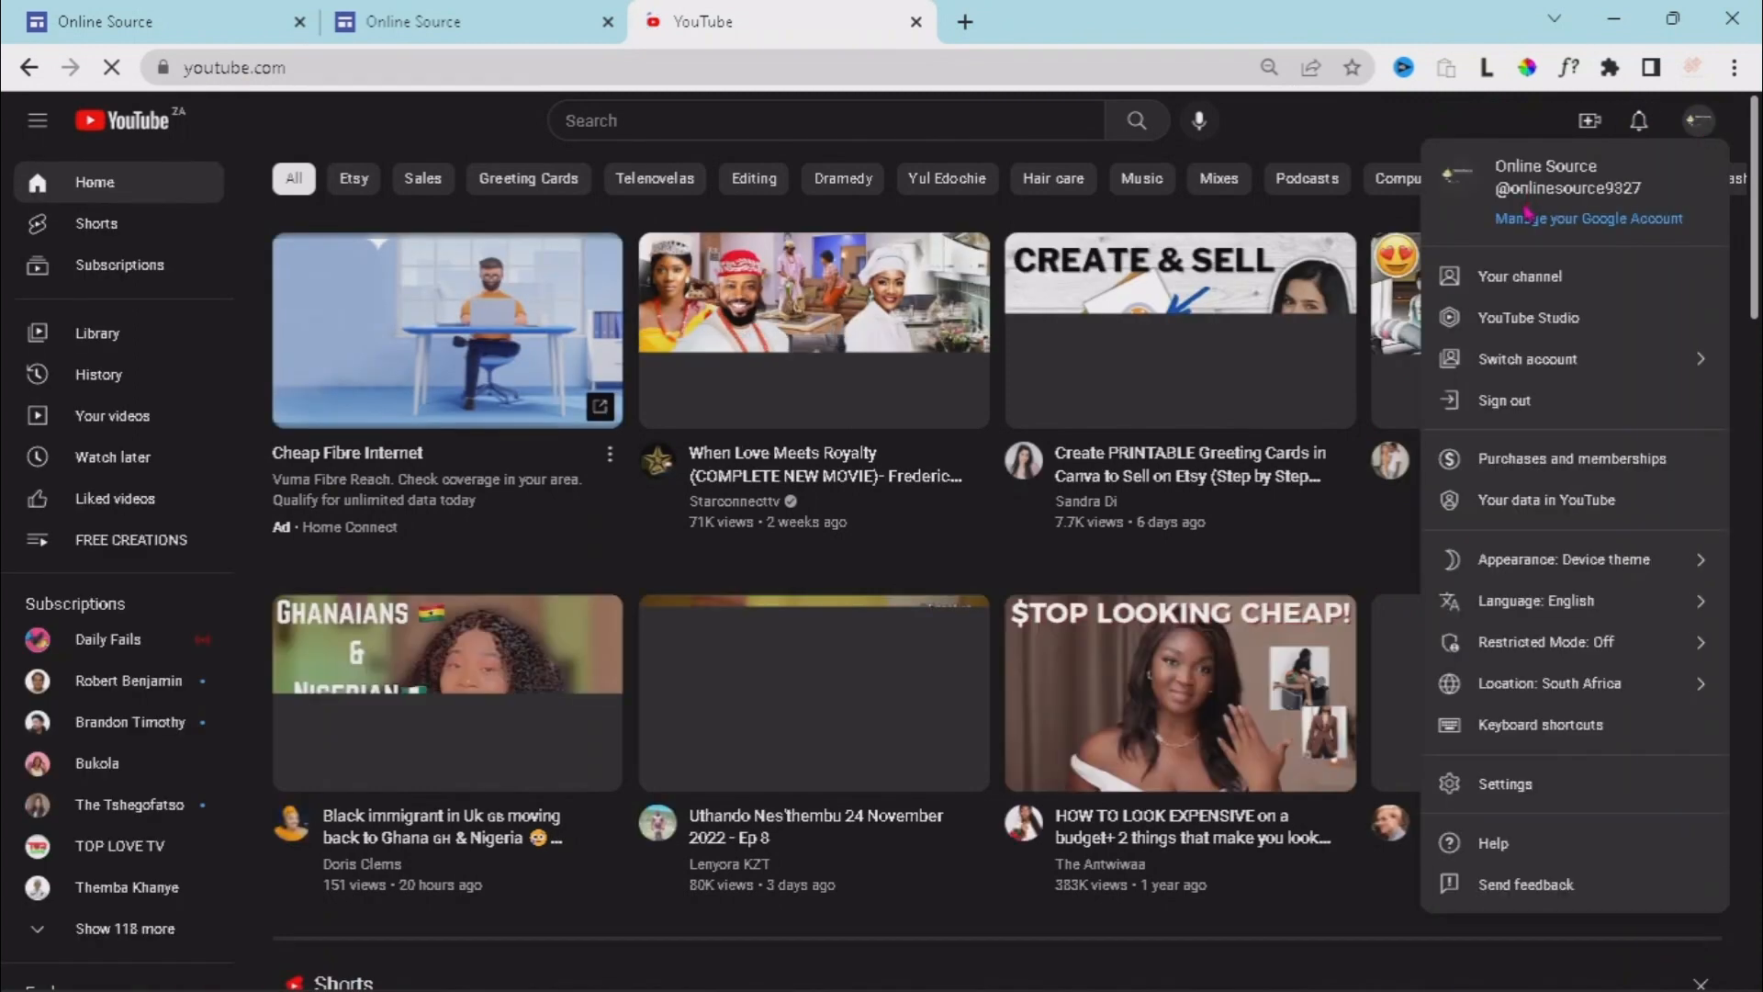
left_click(1524, 320)
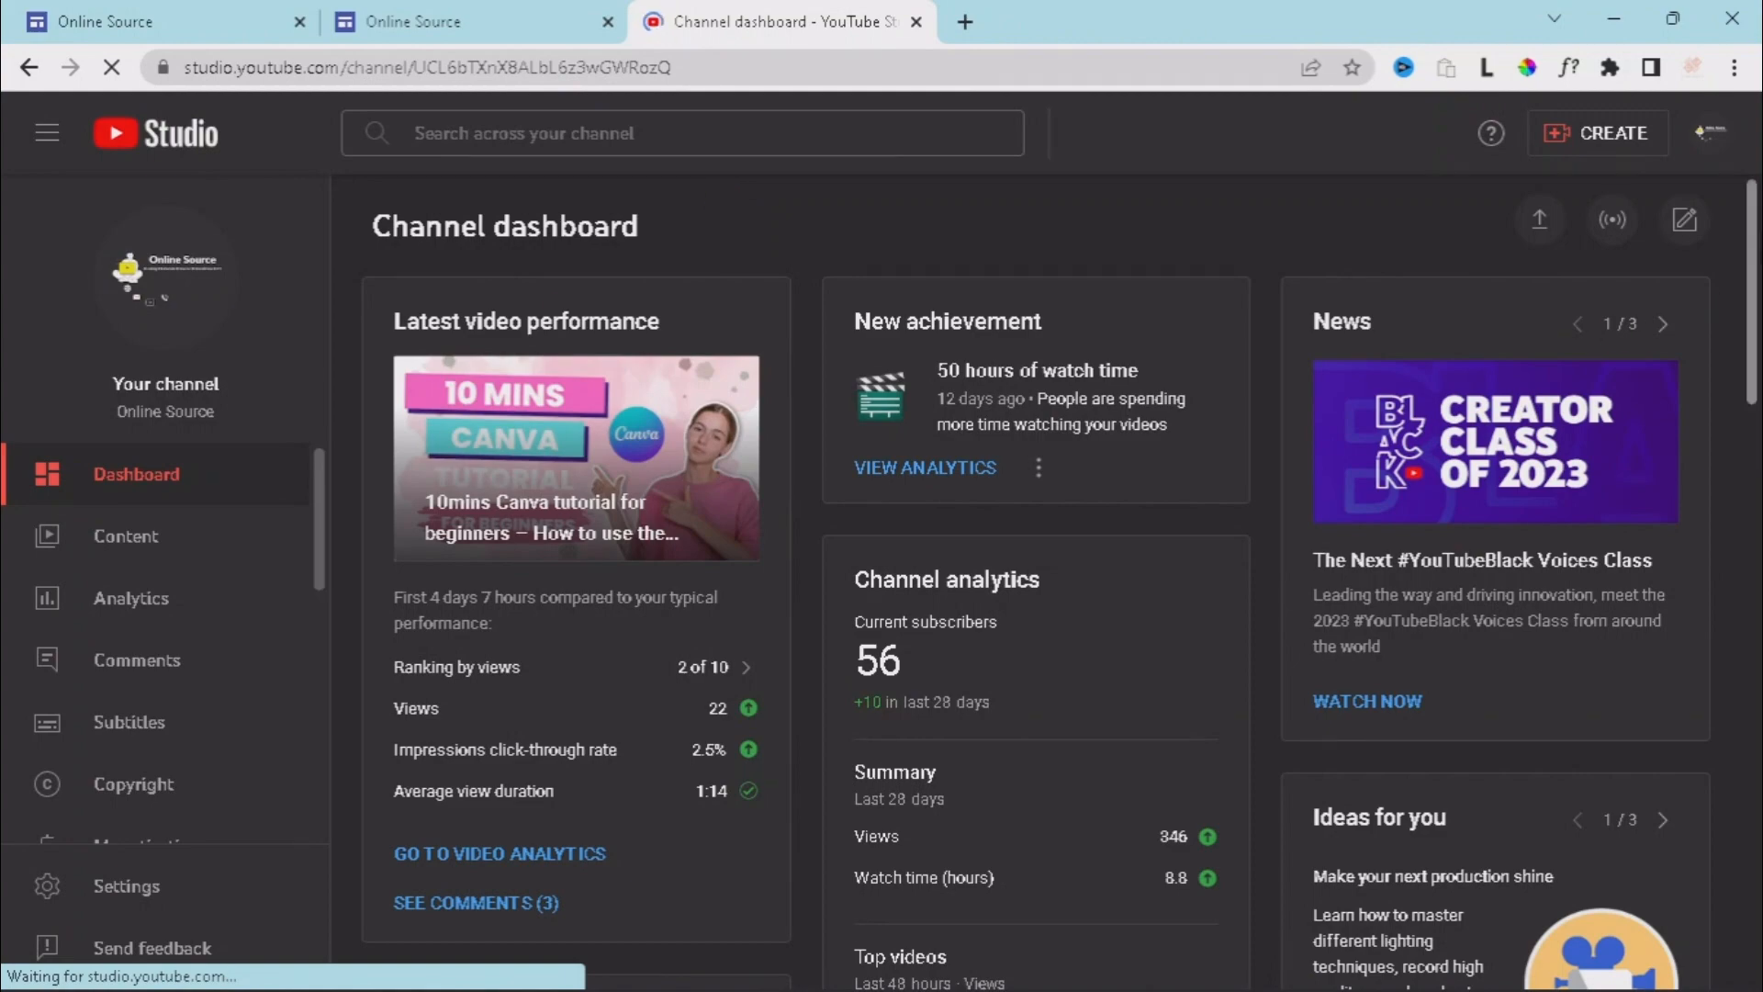
scroll(1059, 585, "down", 3)
scroll(540, 445, "up", 3)
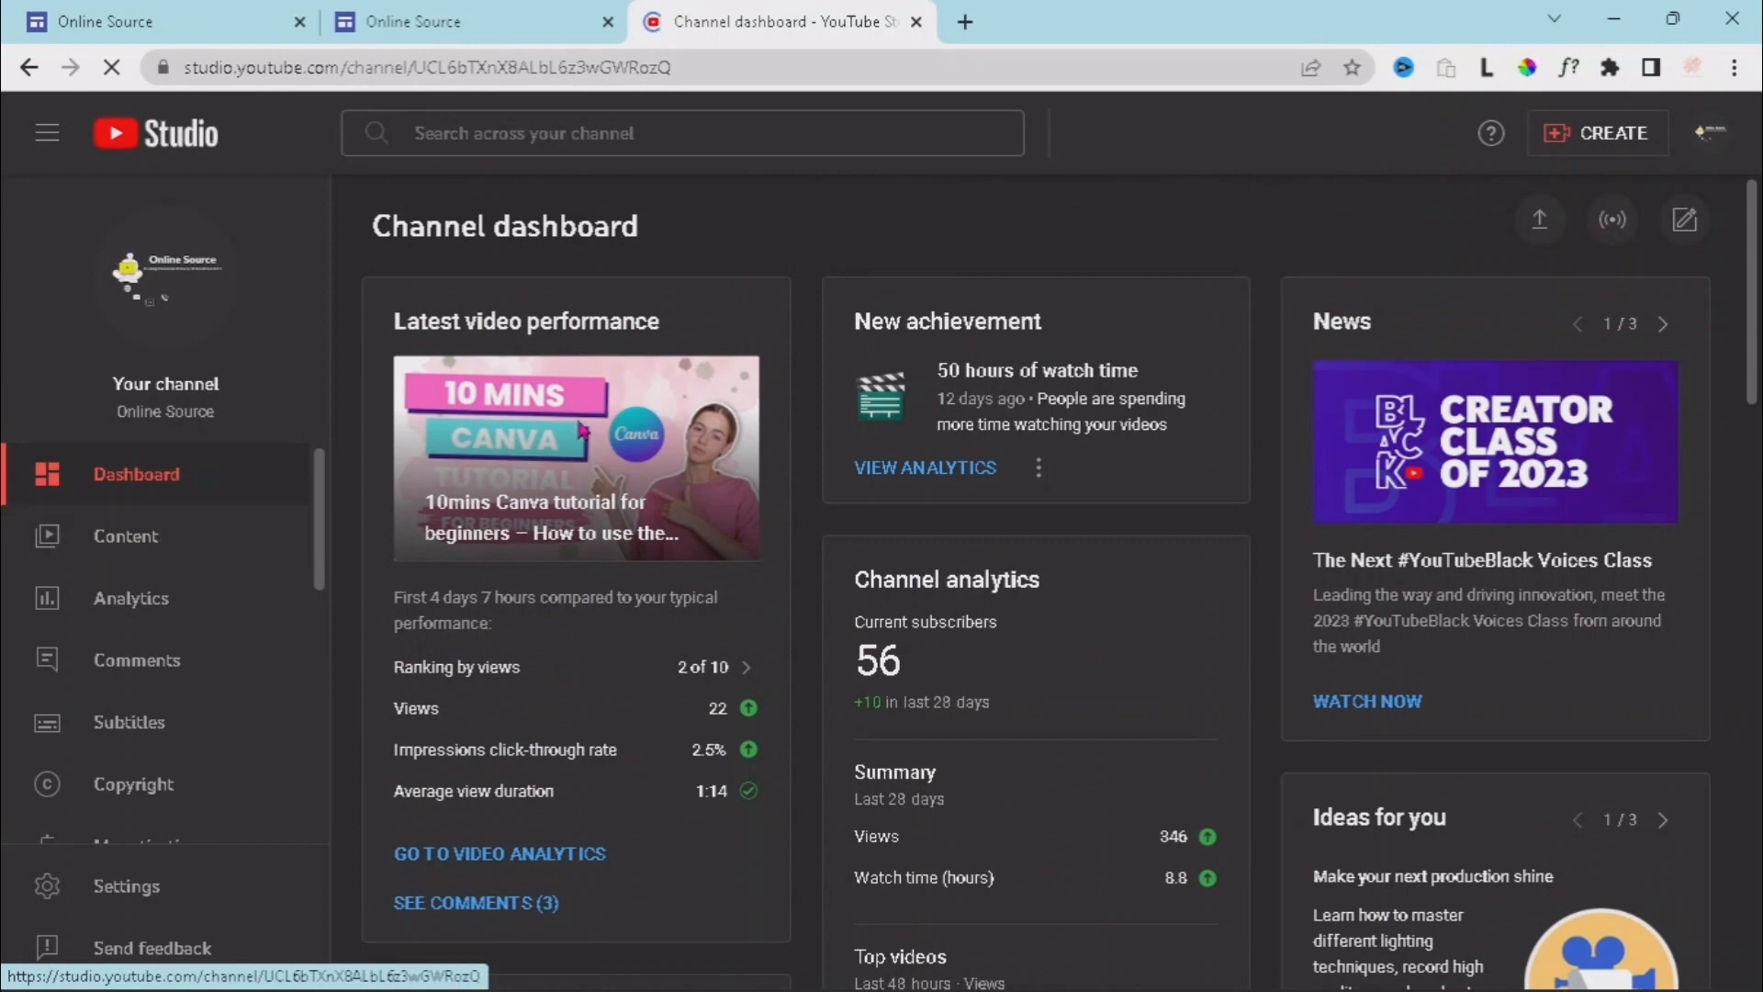
Open the watch page of the "10mins Canva tutorial for beginners" video from the channel content and pause playback
left_click(209, 542)
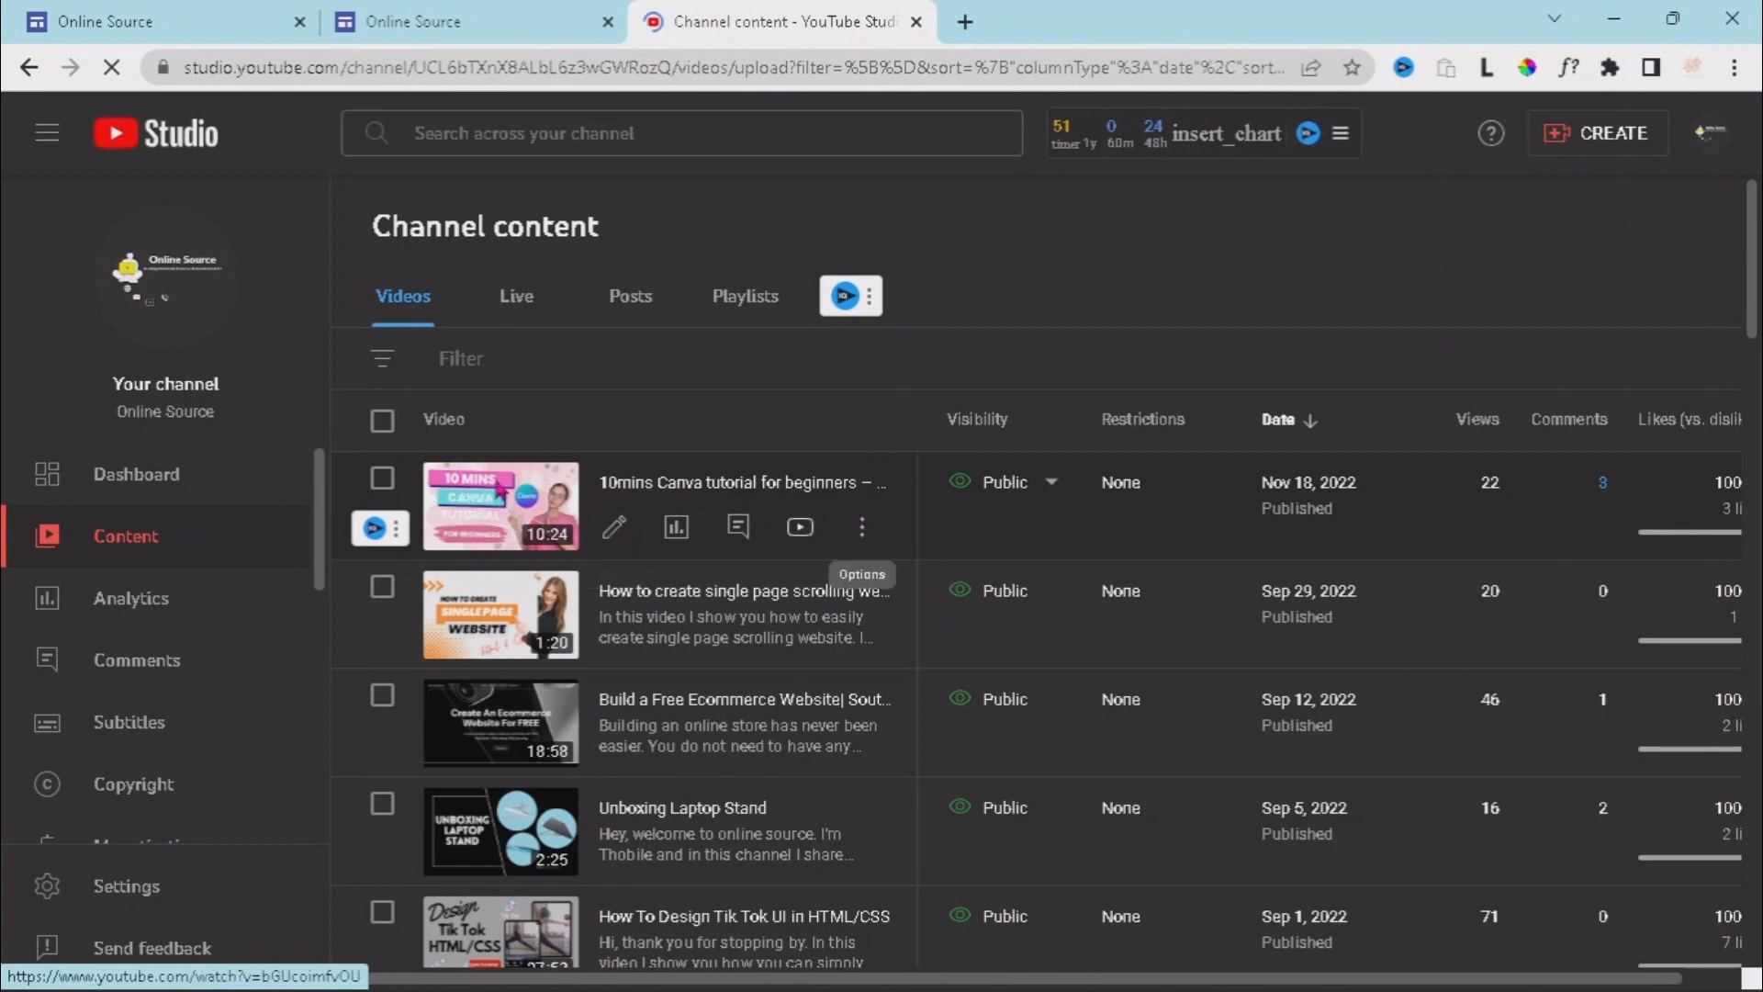
left_click(454, 495)
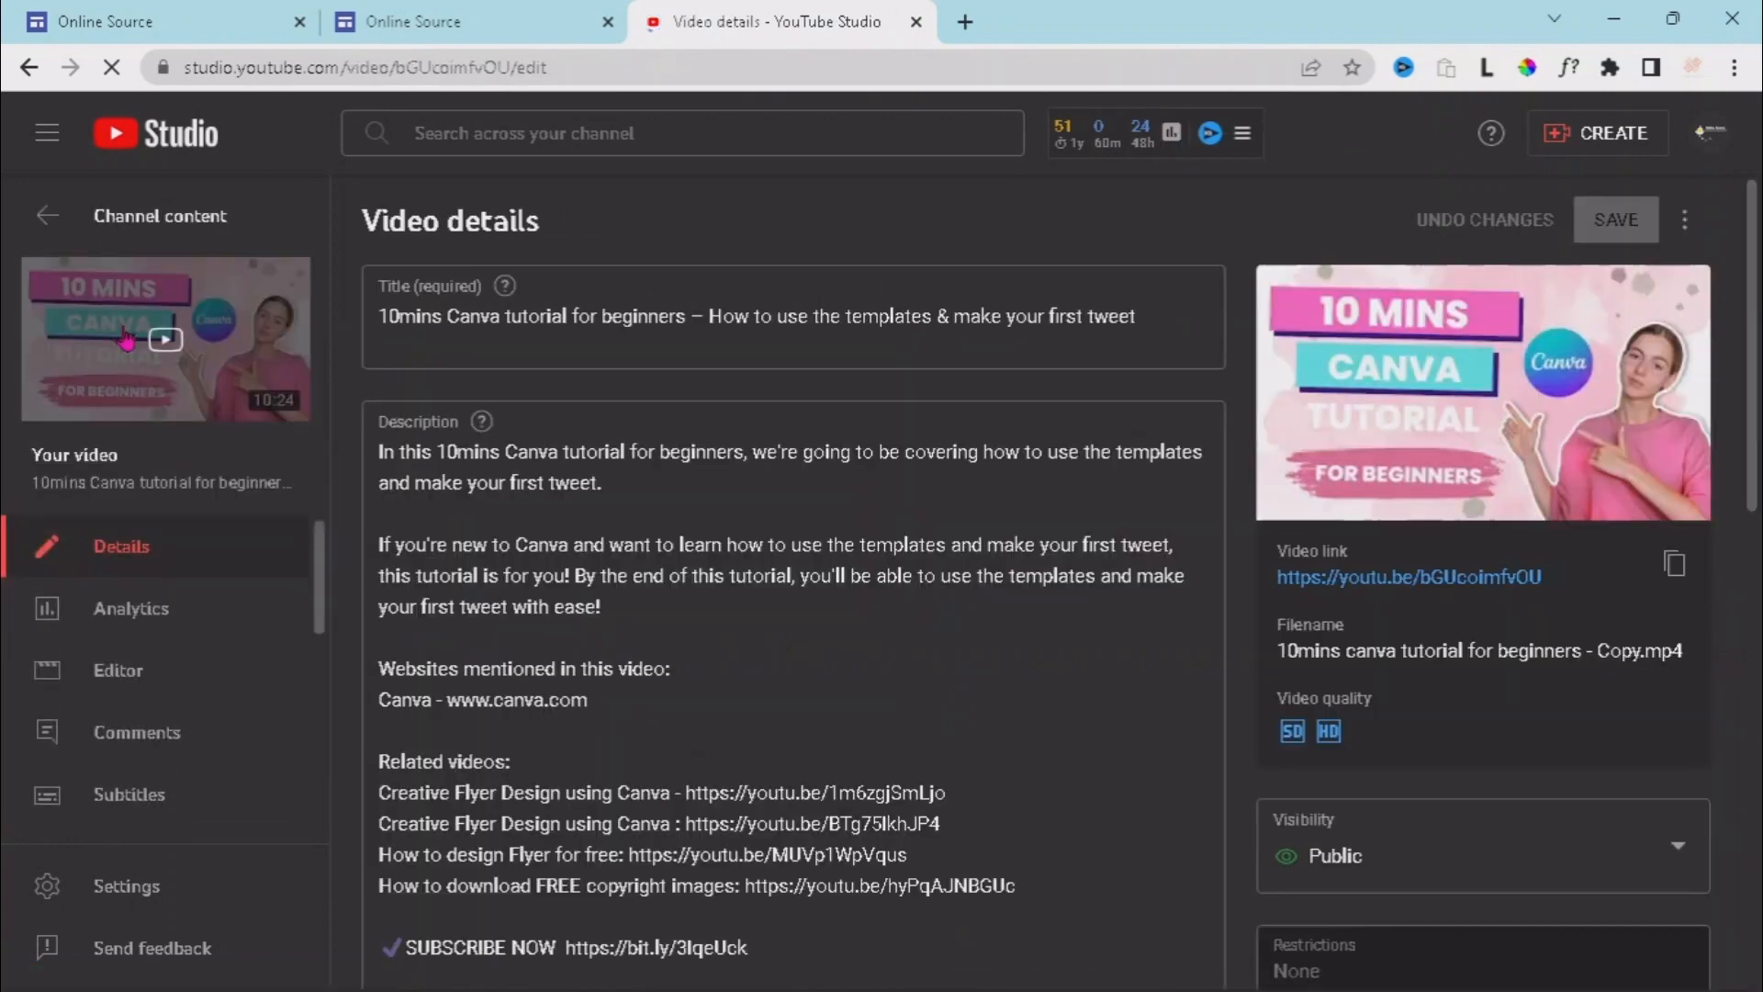
left_click(120, 328)
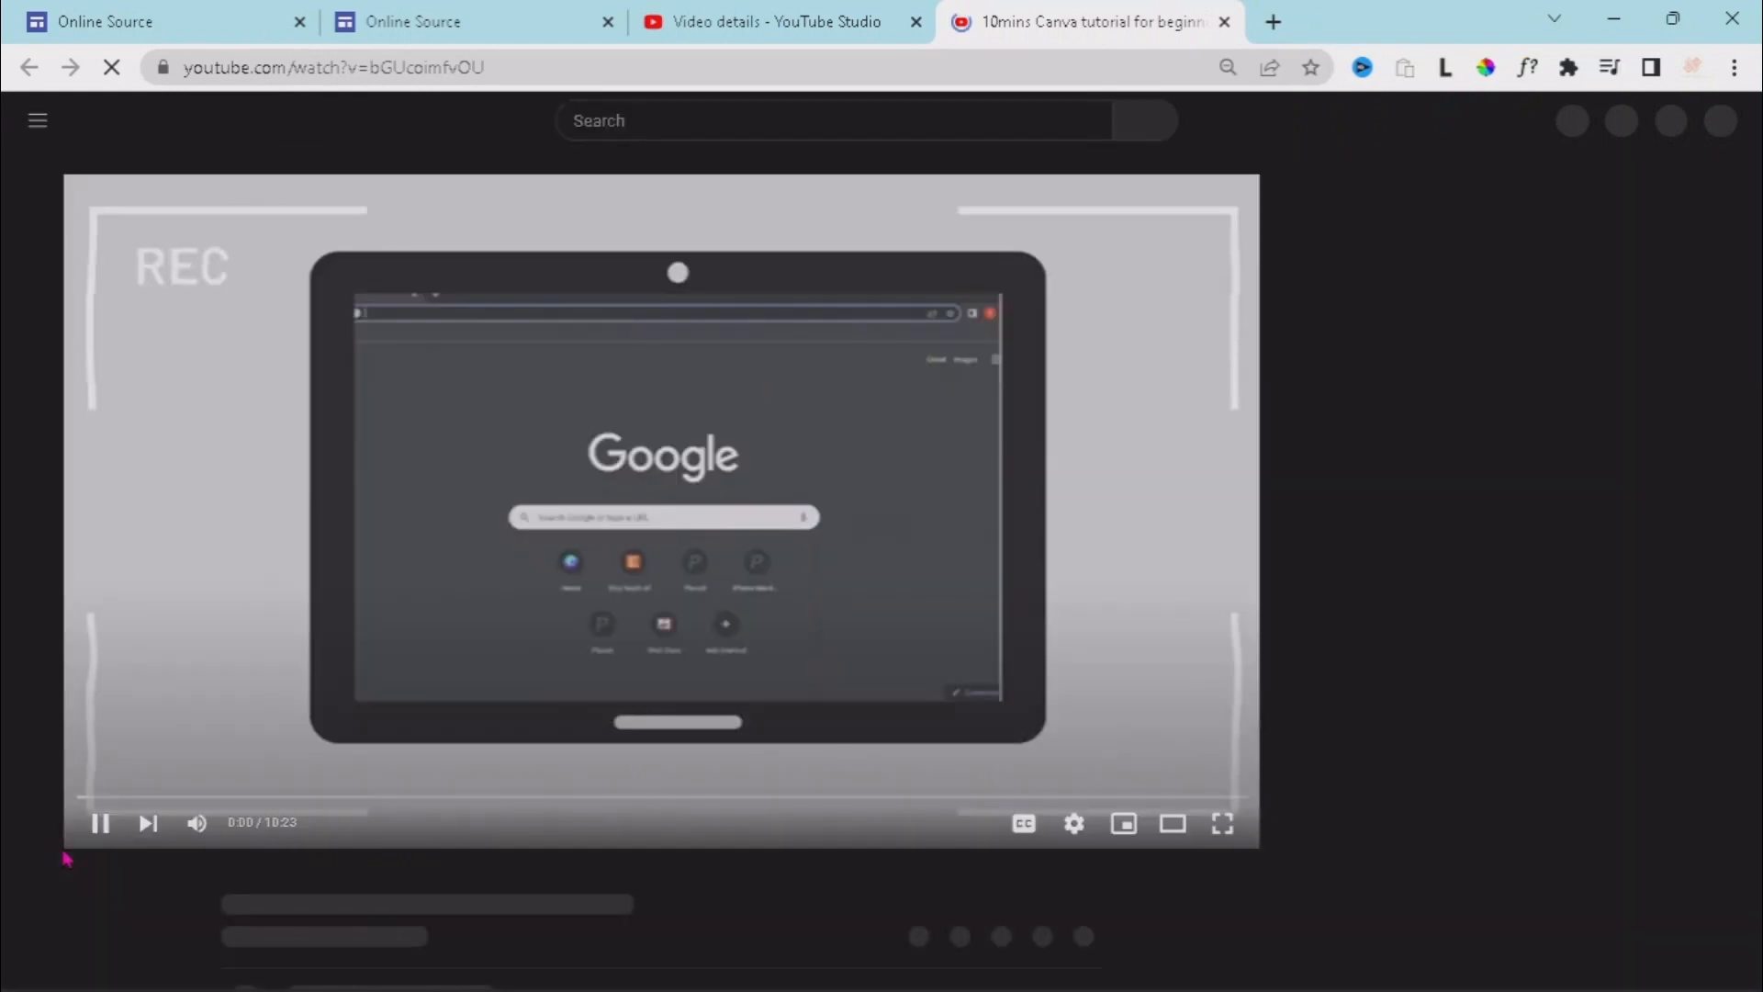
left_click(101, 824)
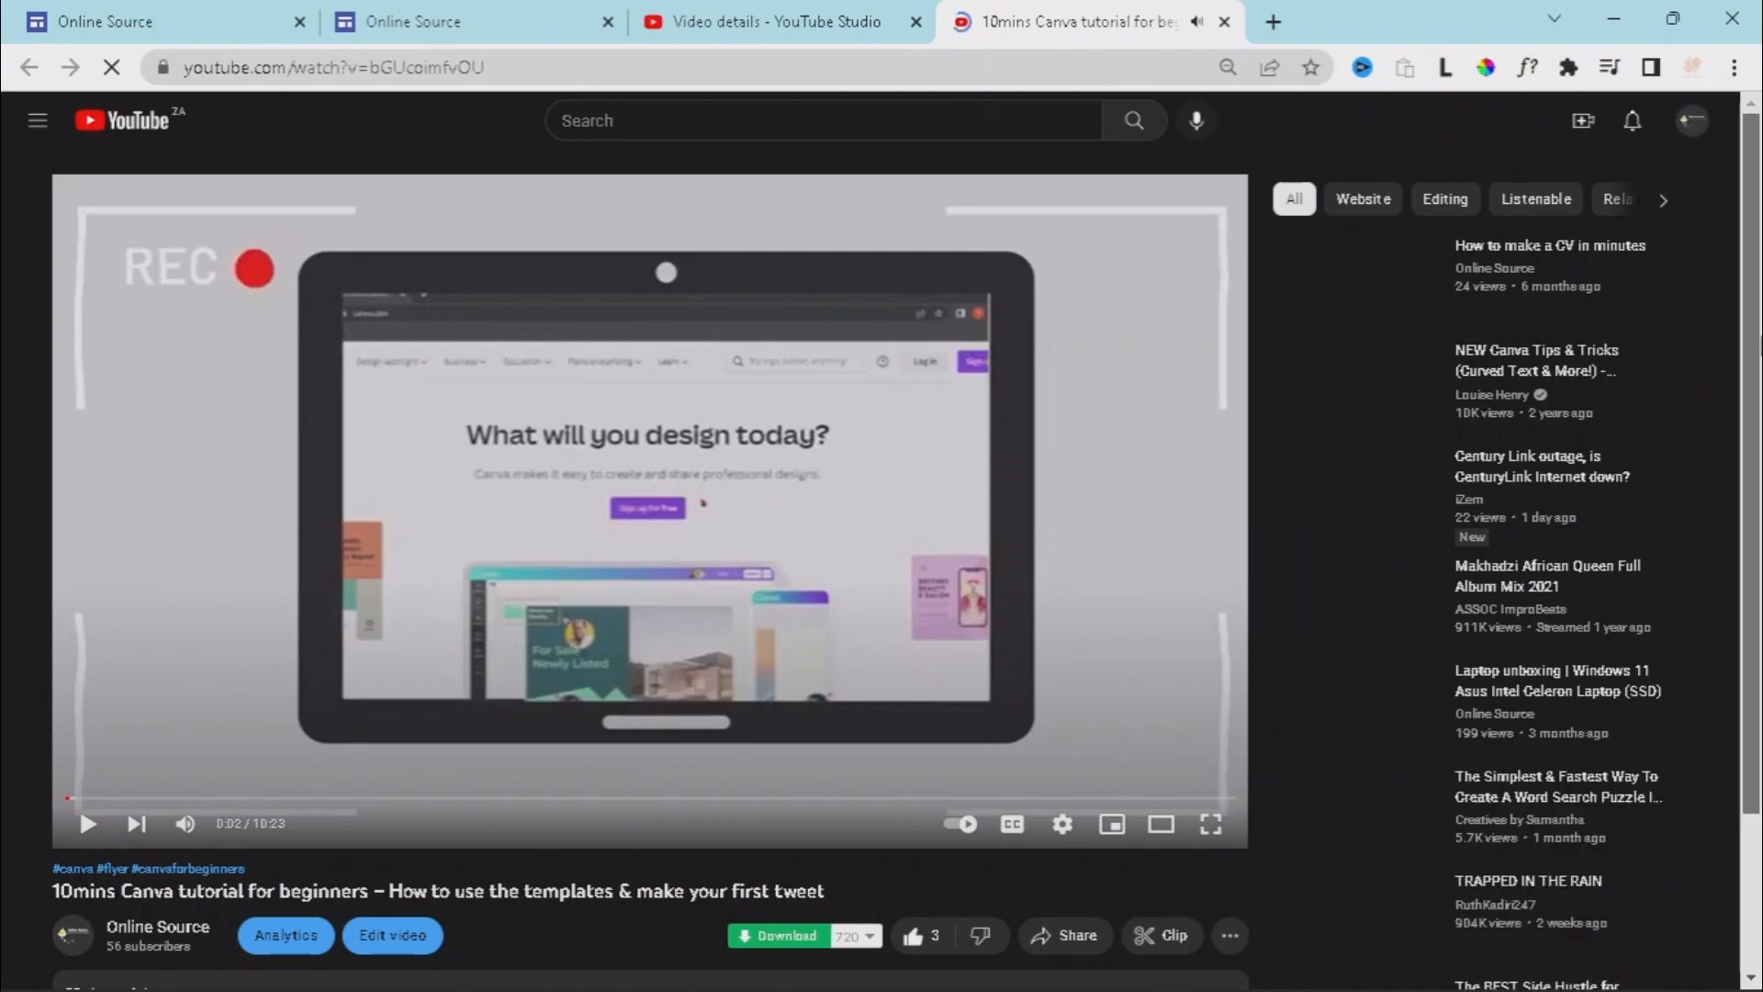
Copy the iframe embed code from the Canva tutorial video's sharing options
scroll(643, 551, "down", 2)
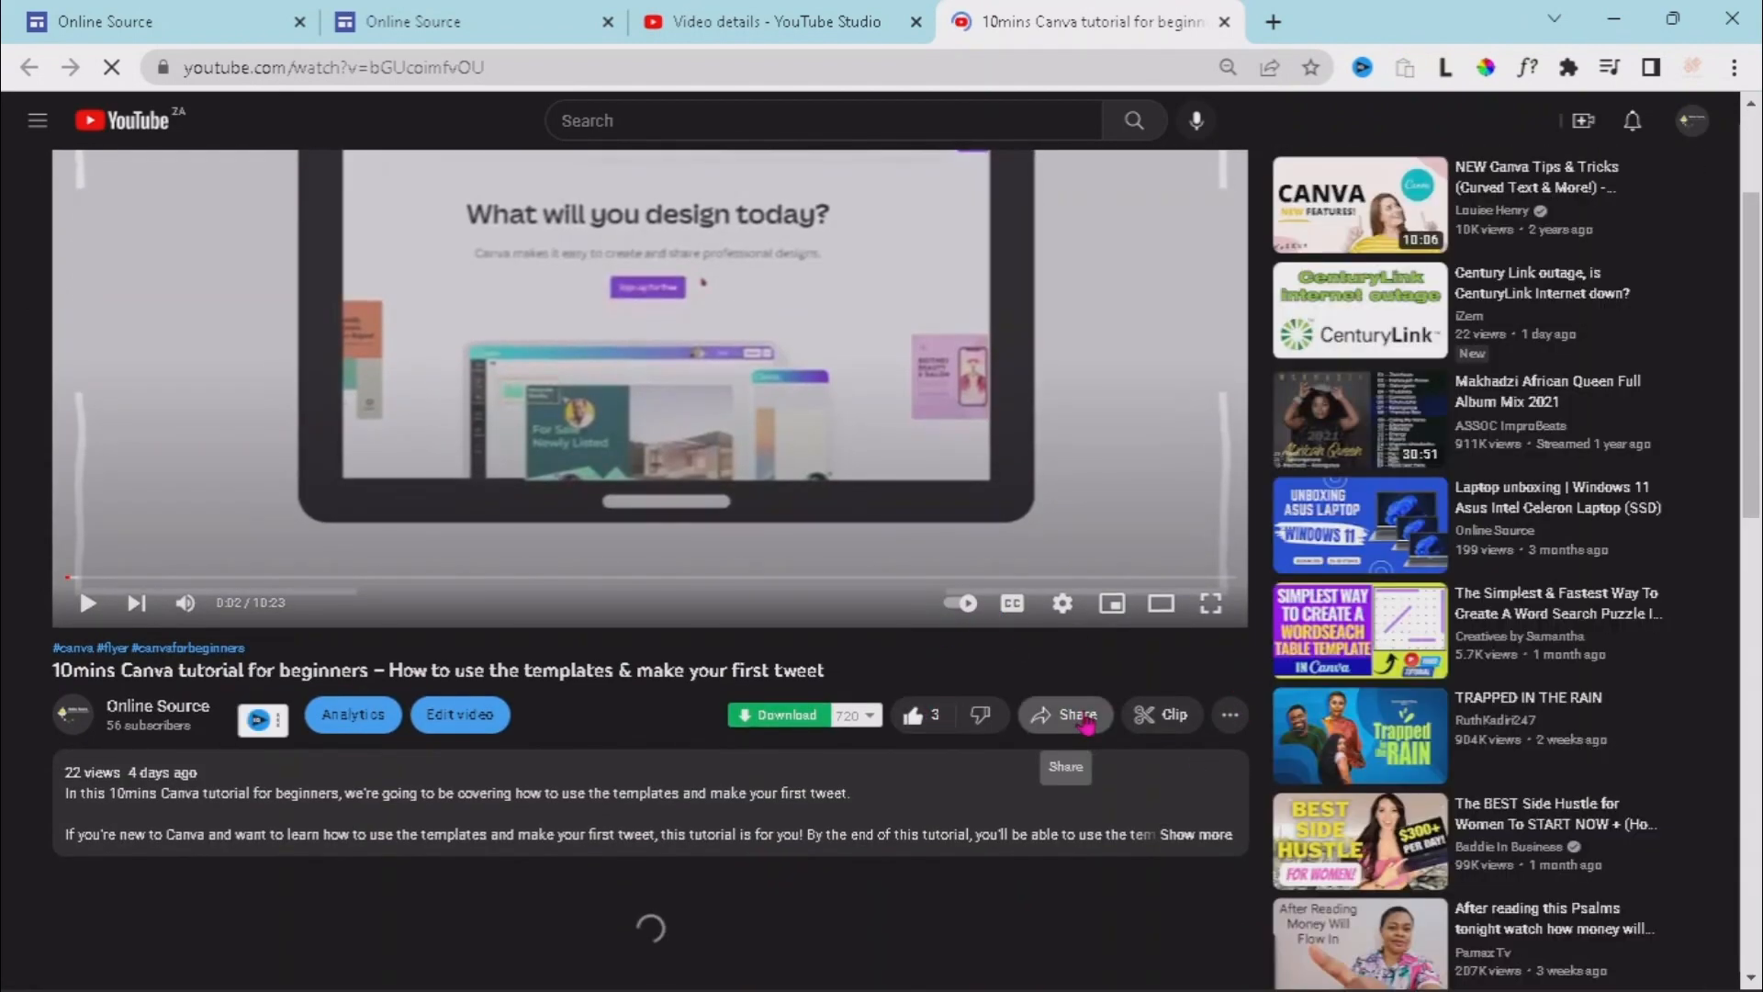
left_click(1075, 715)
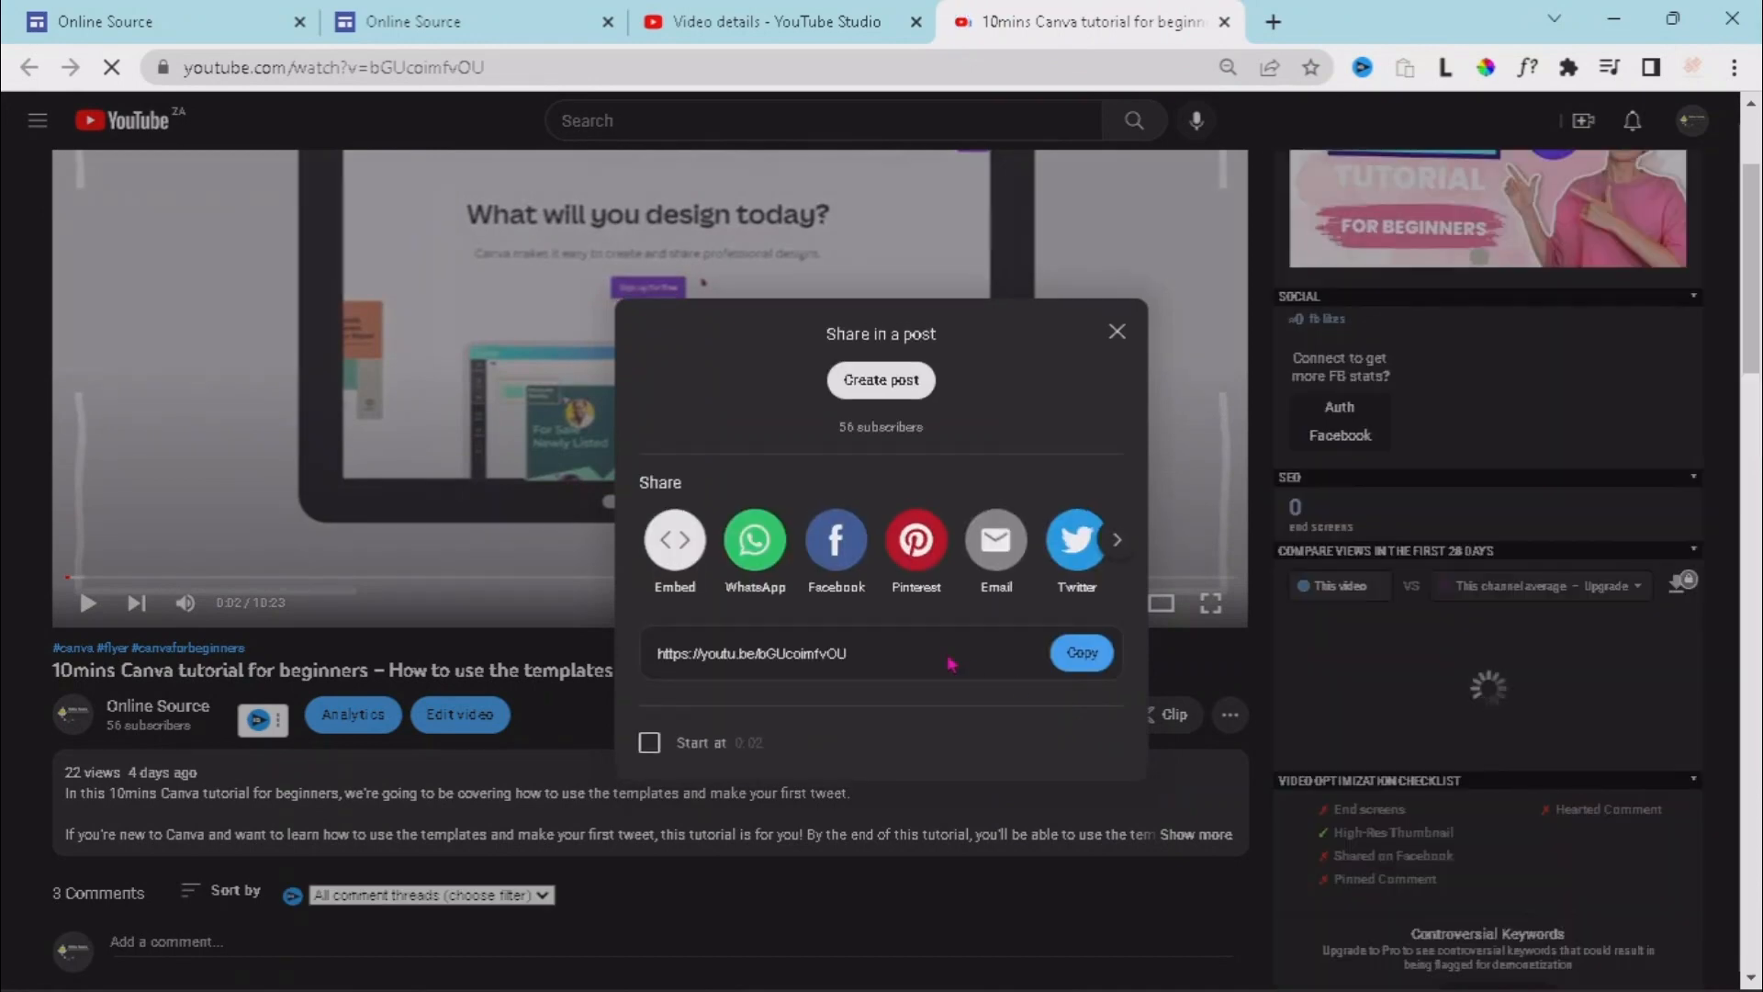
left_click(679, 549)
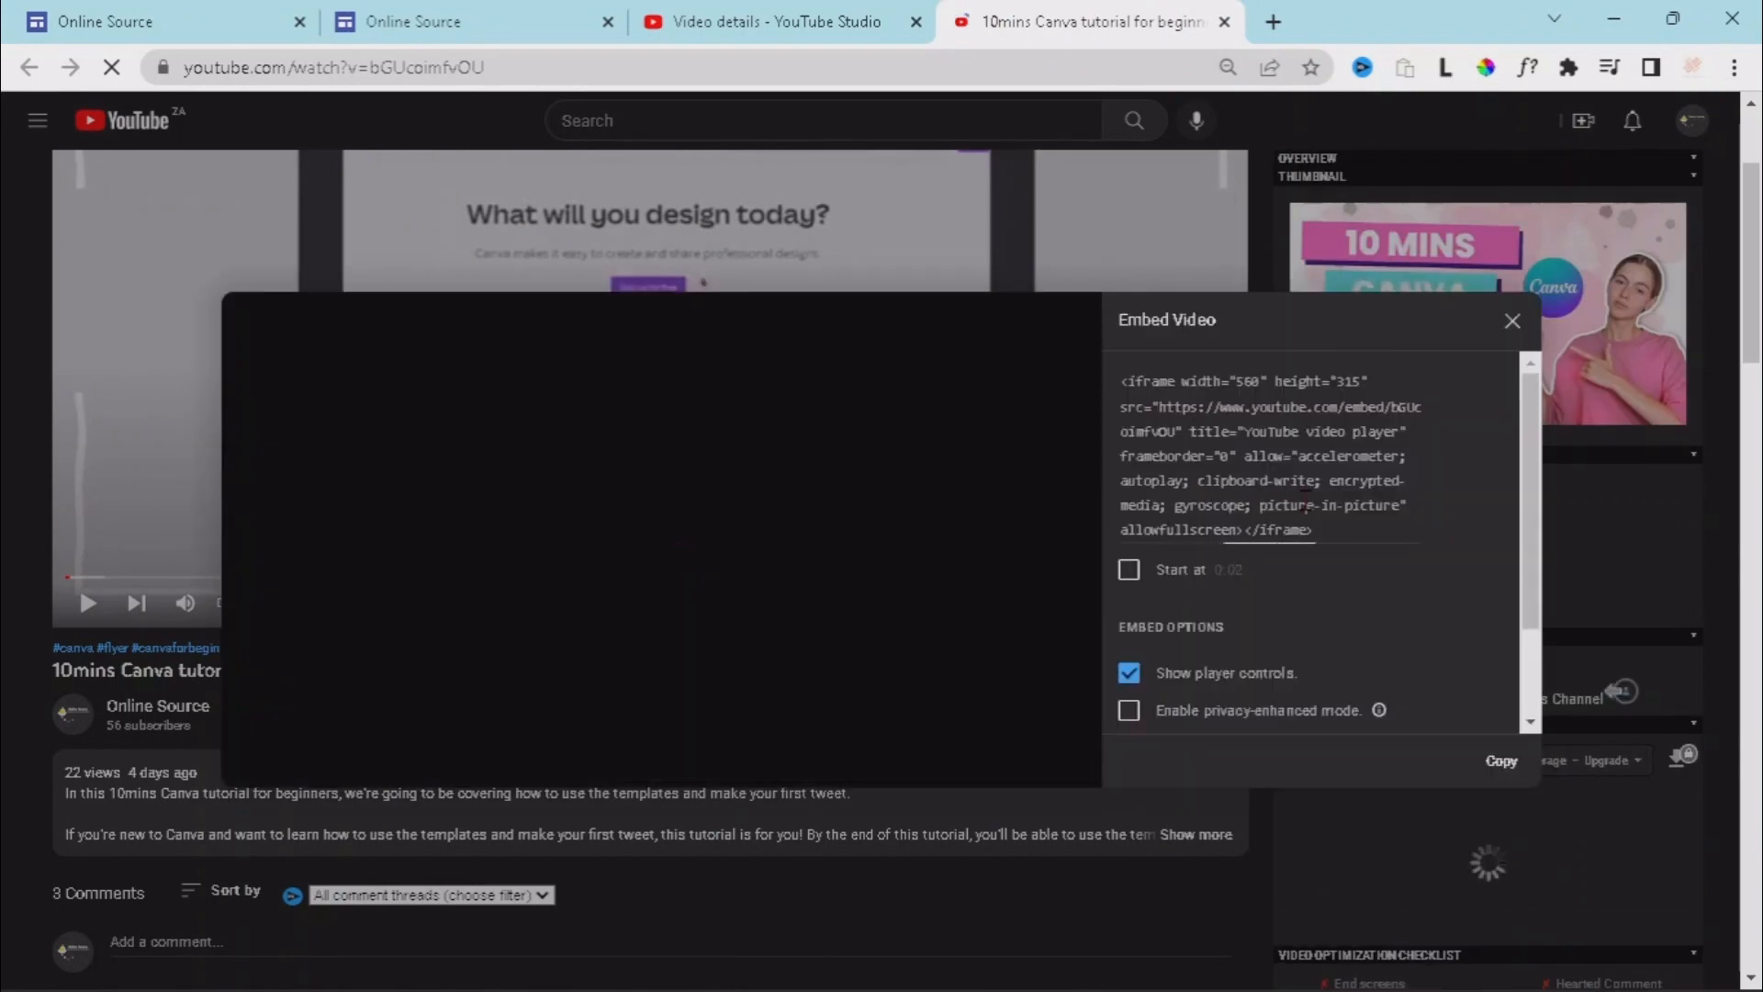
left_click(1305, 501)
key("ctrl+c")
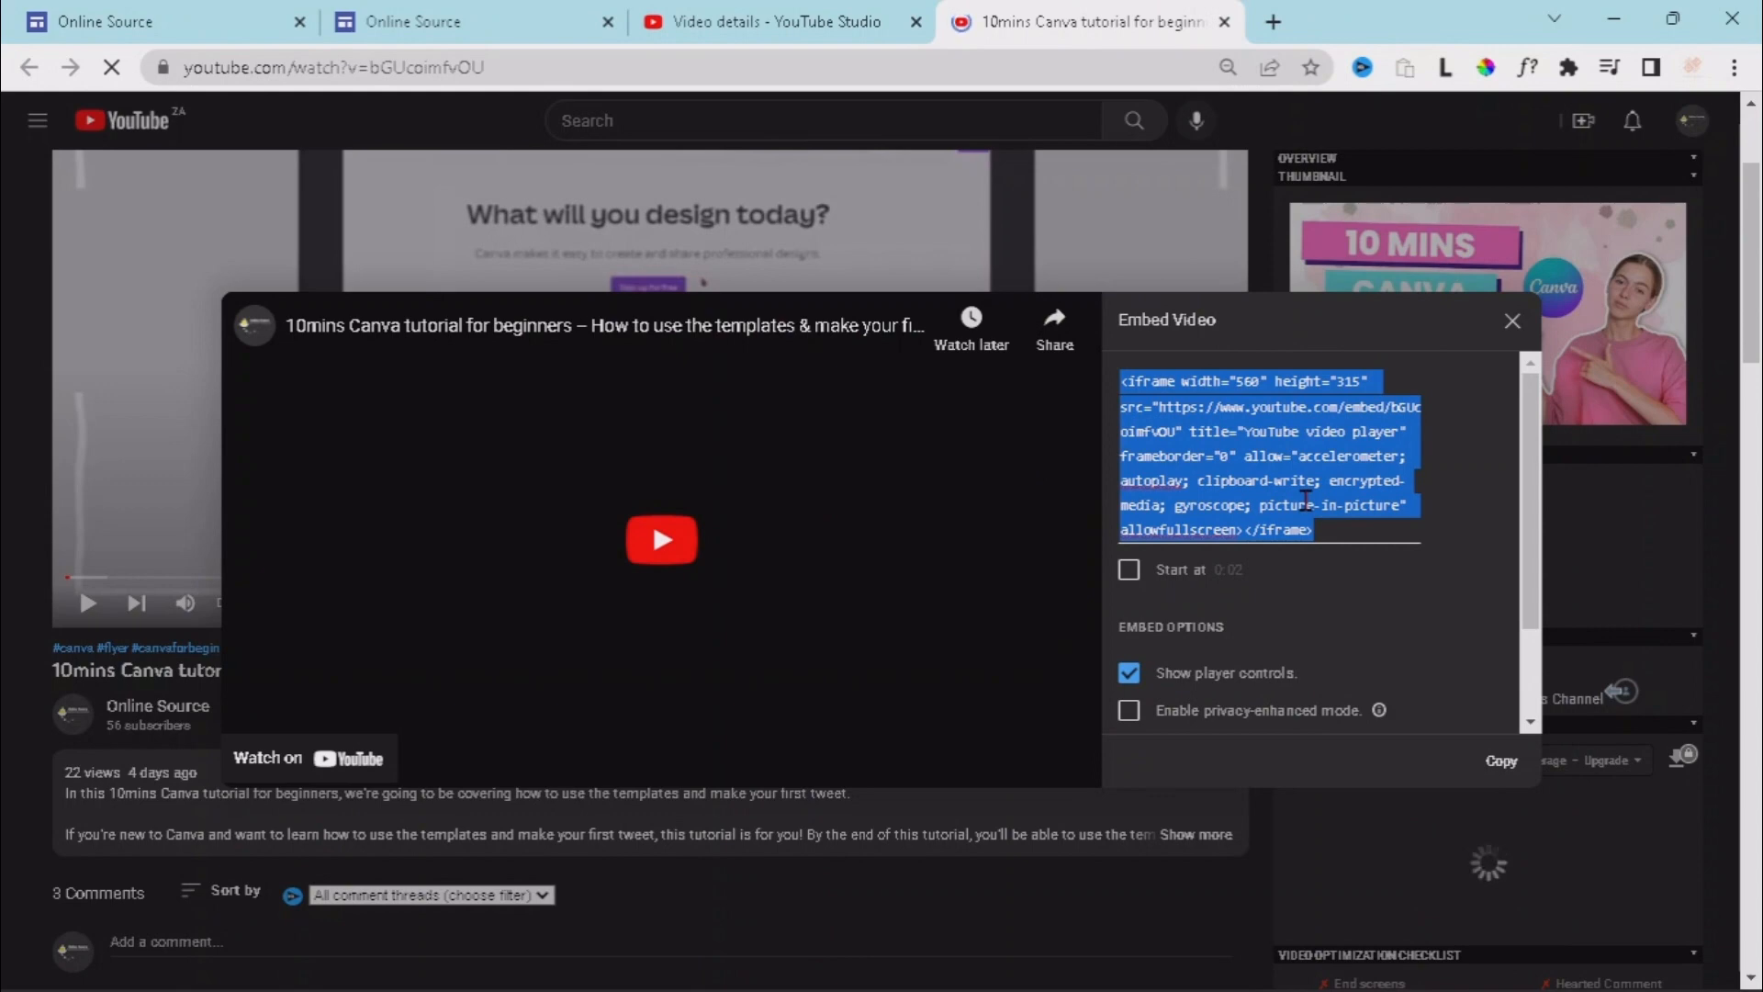
Switch back to the new Google Sites page, insert an image-and-text content block below the subscribe line and delete its text placeholders
left_click(437, 19)
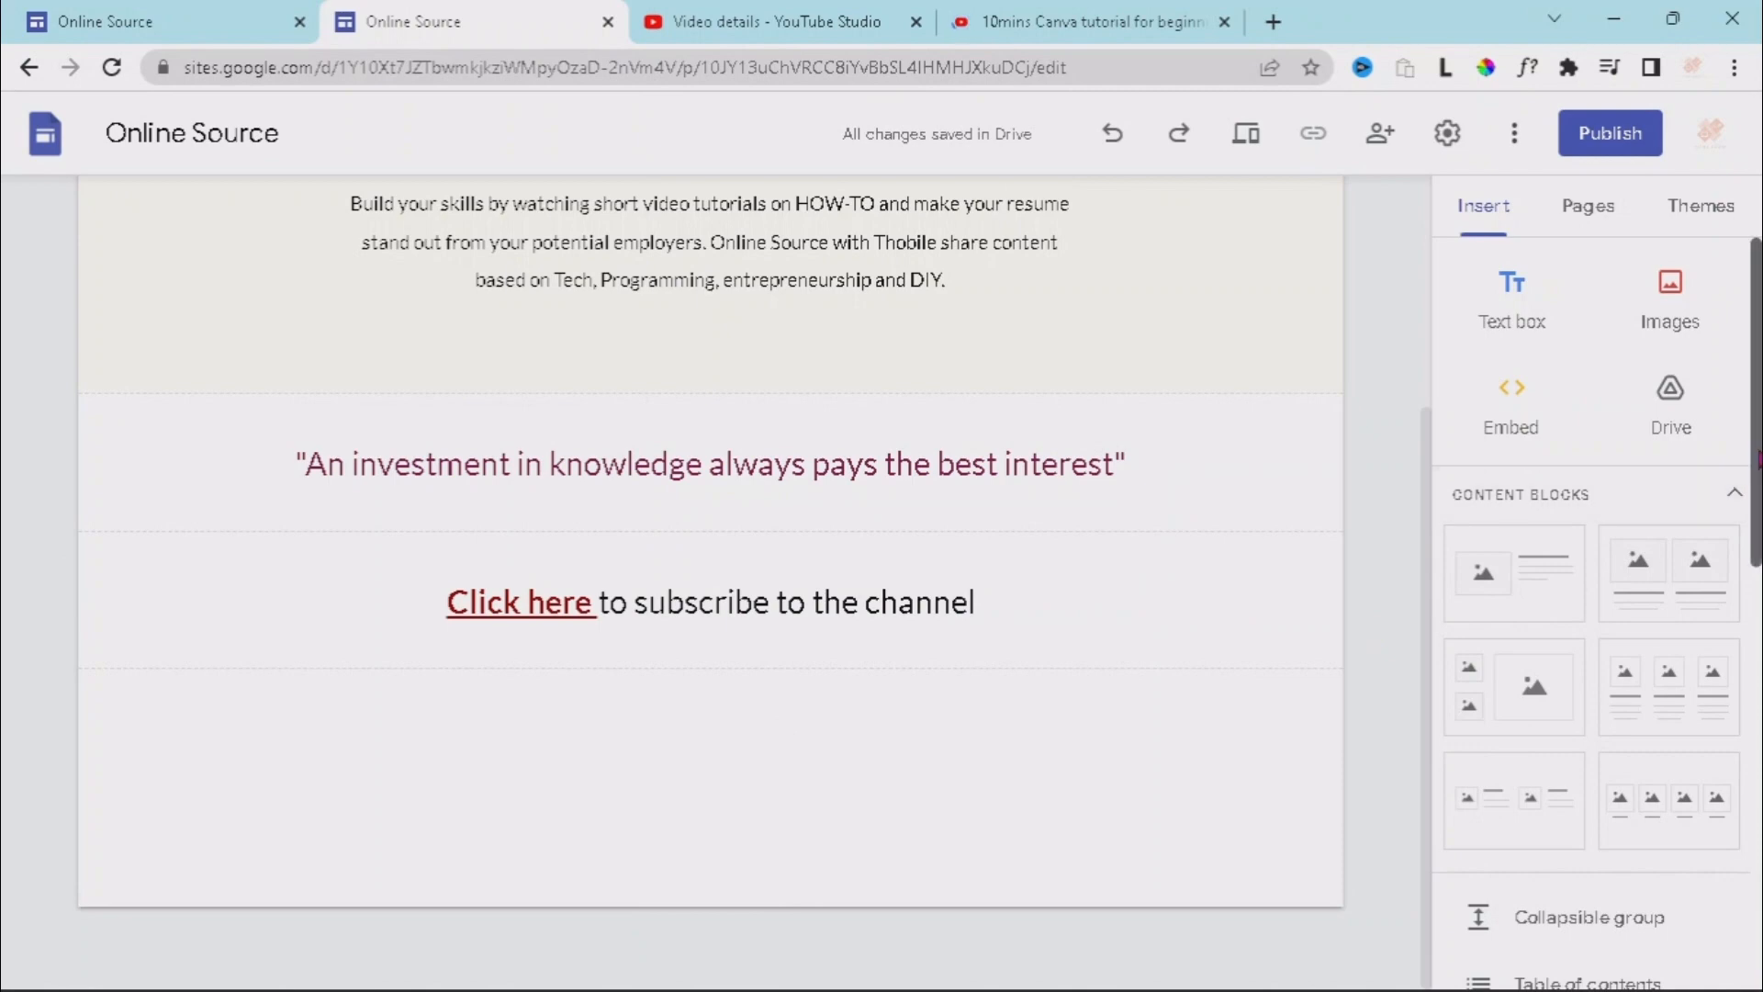
scroll(1726, 470, "down", 2)
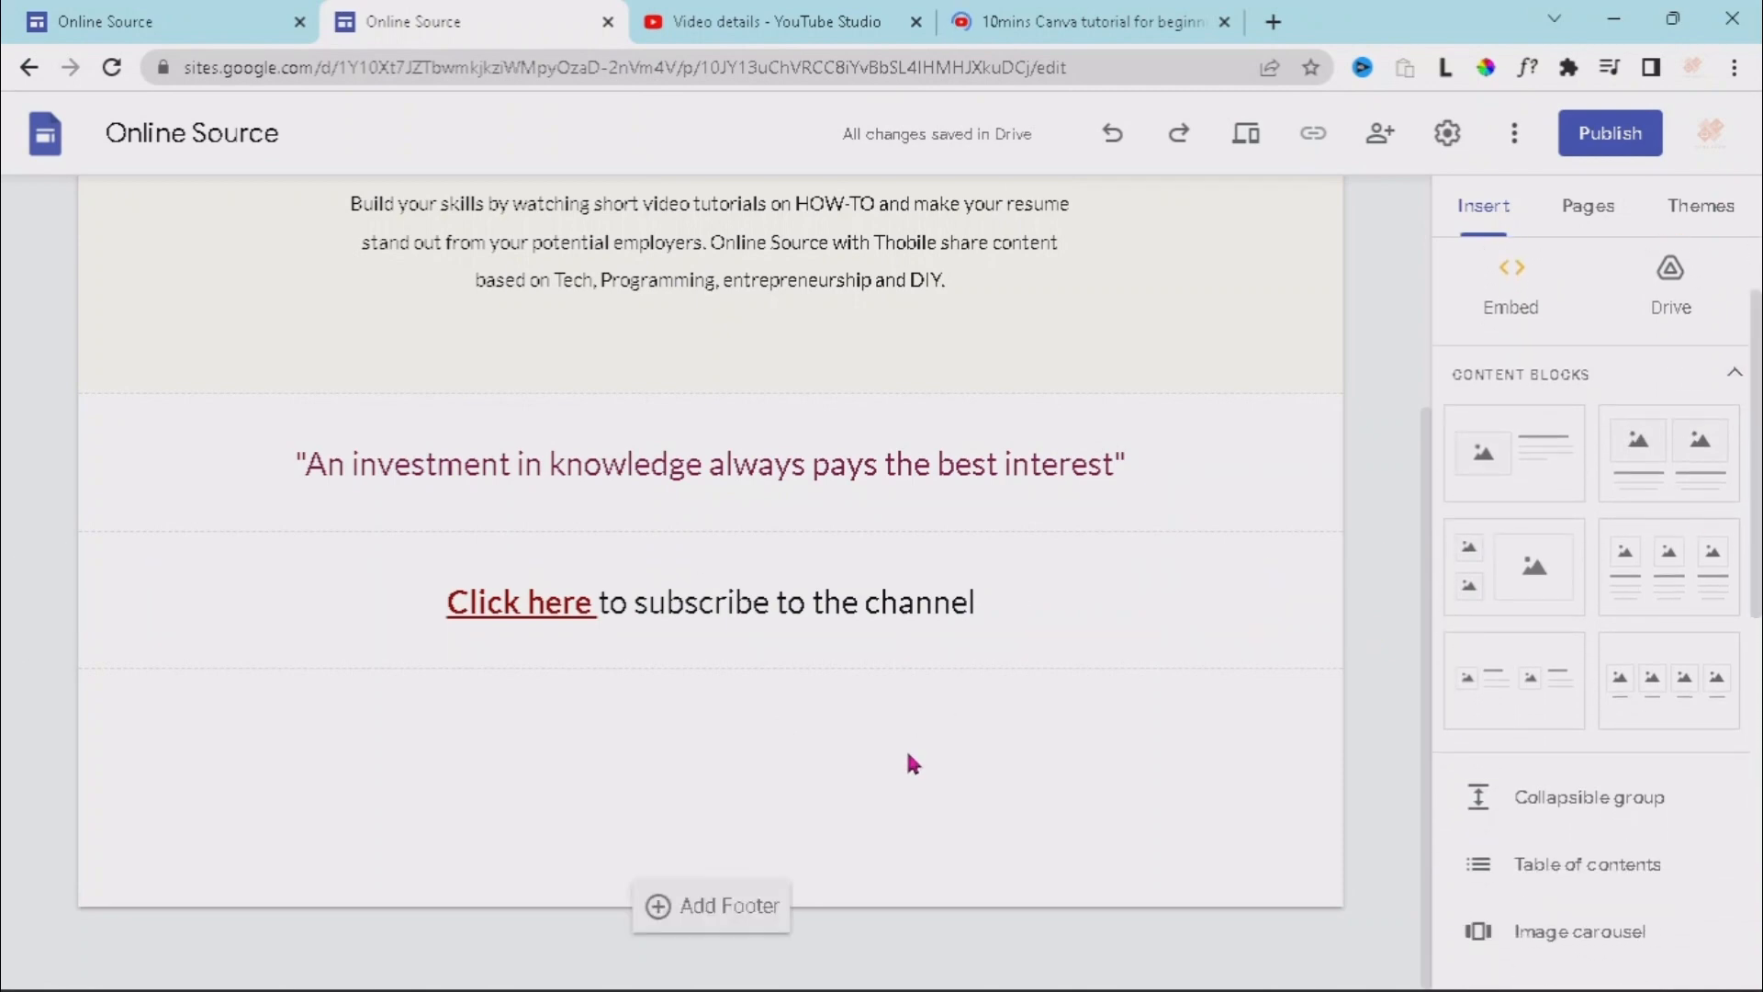
left_click(1515, 450)
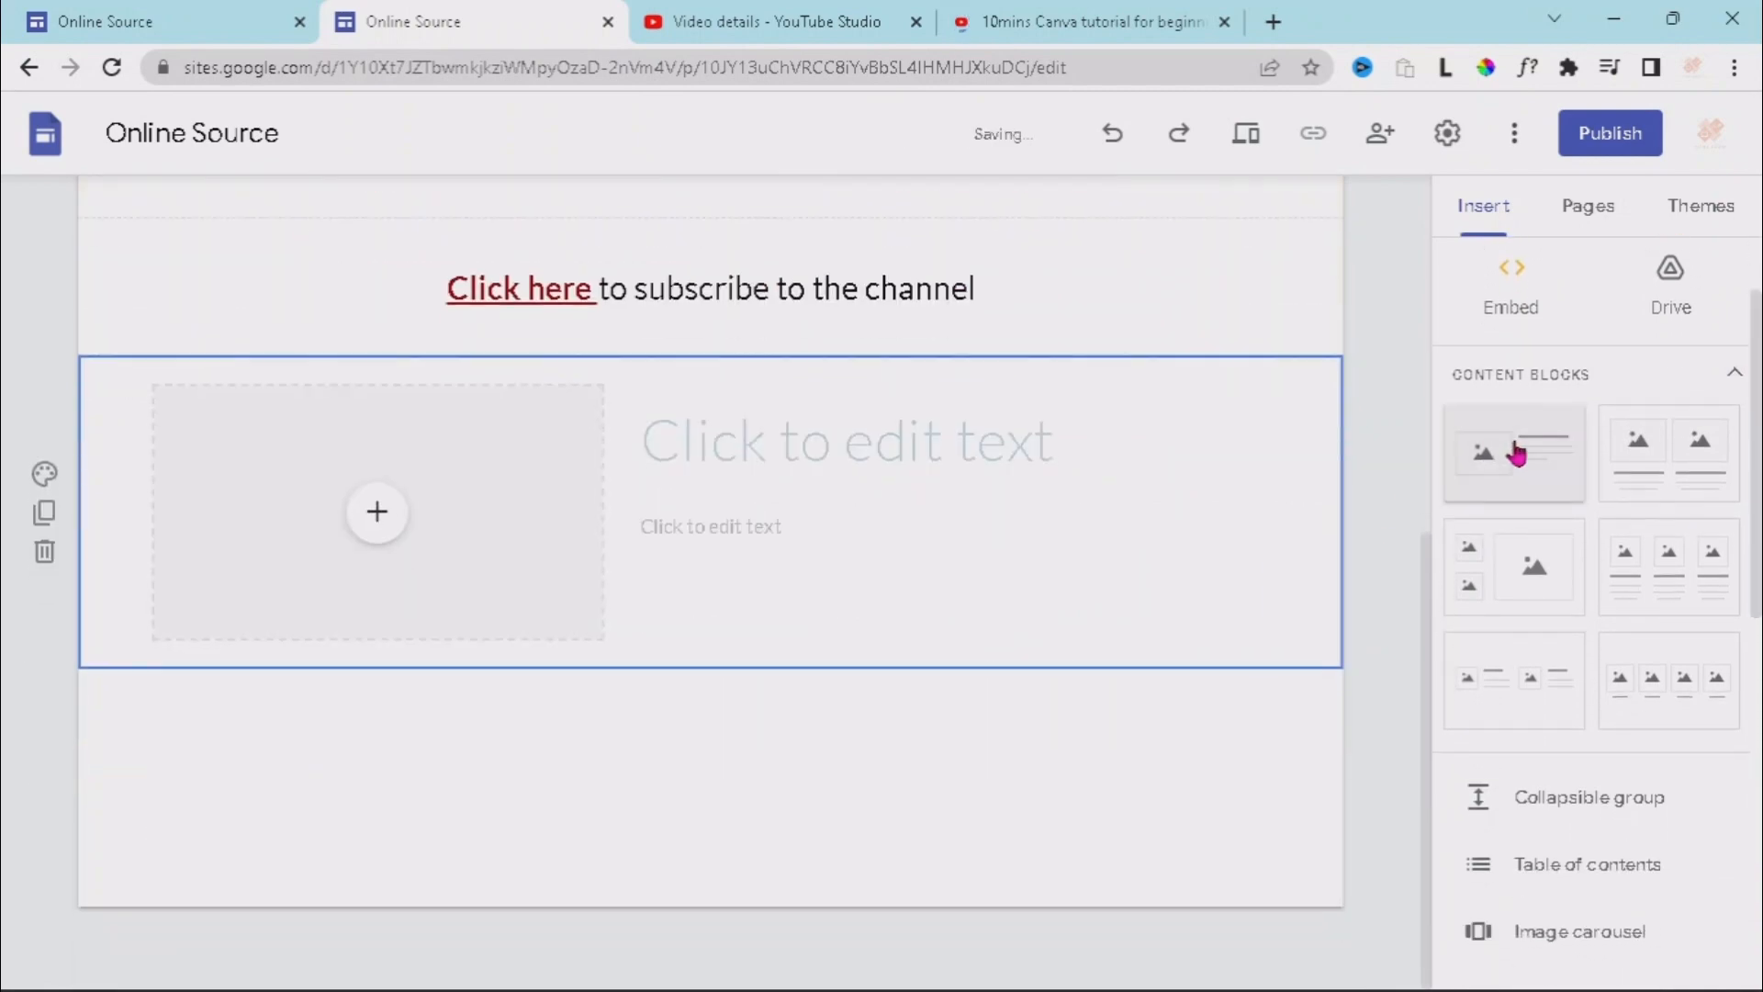
left_click(993, 516)
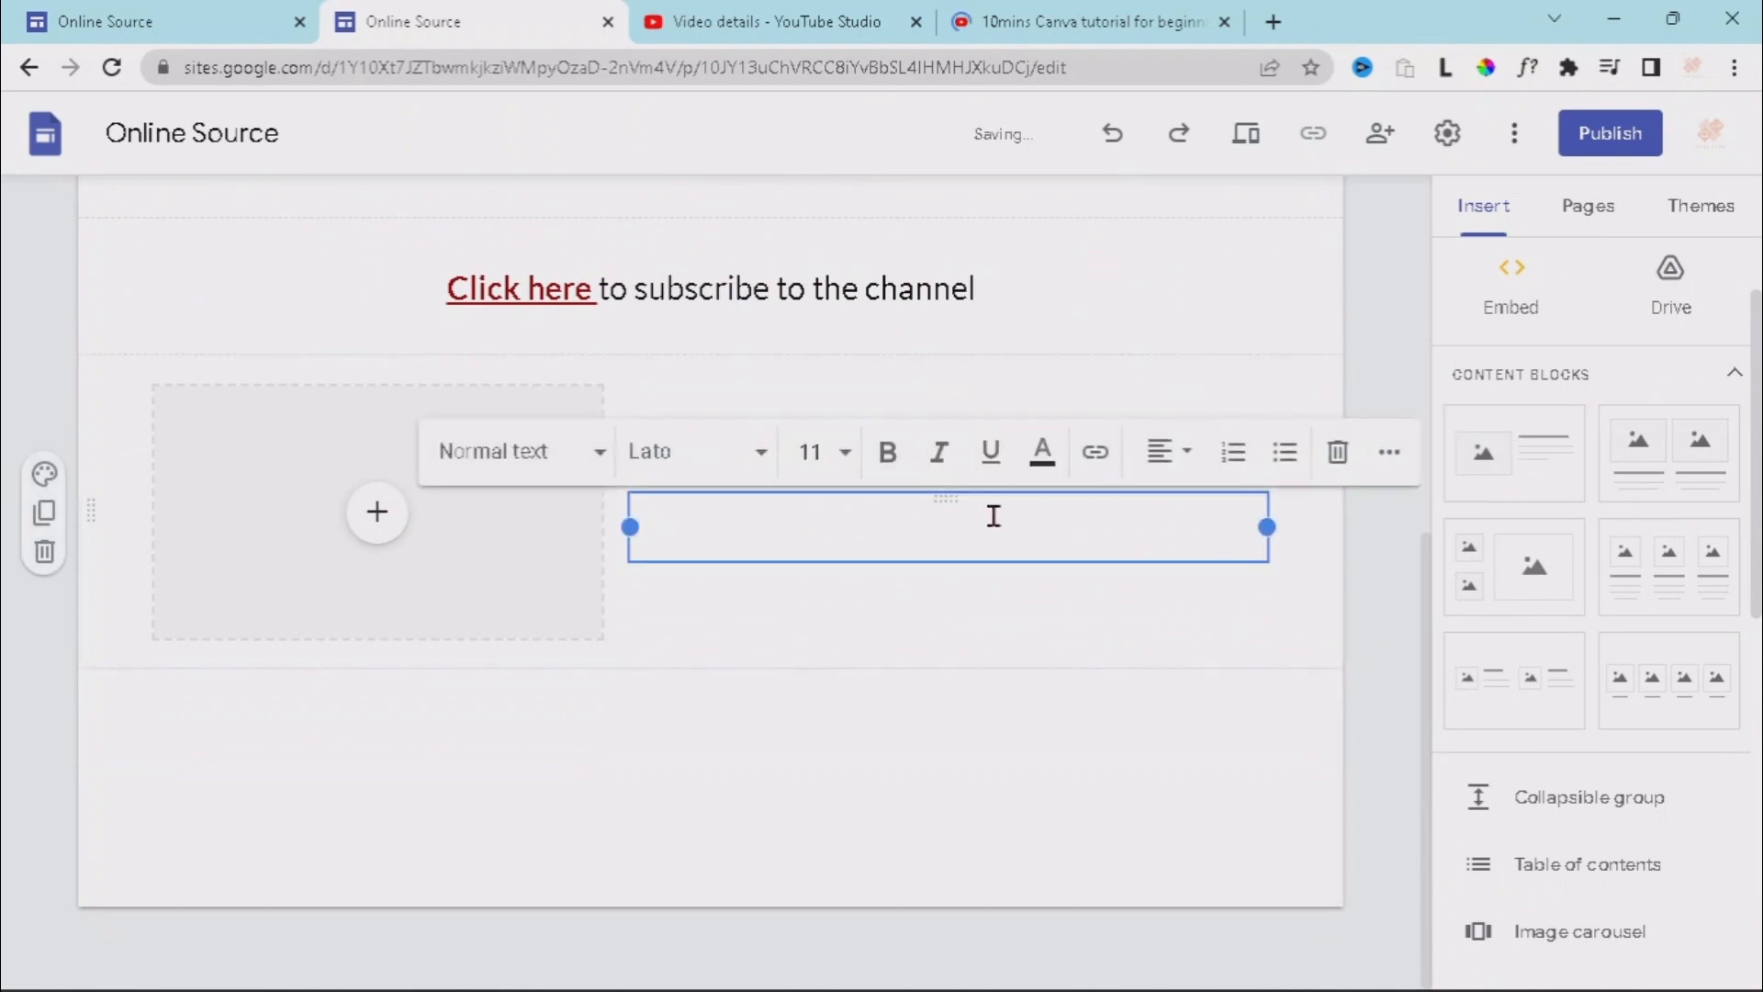
left_click(962, 594)
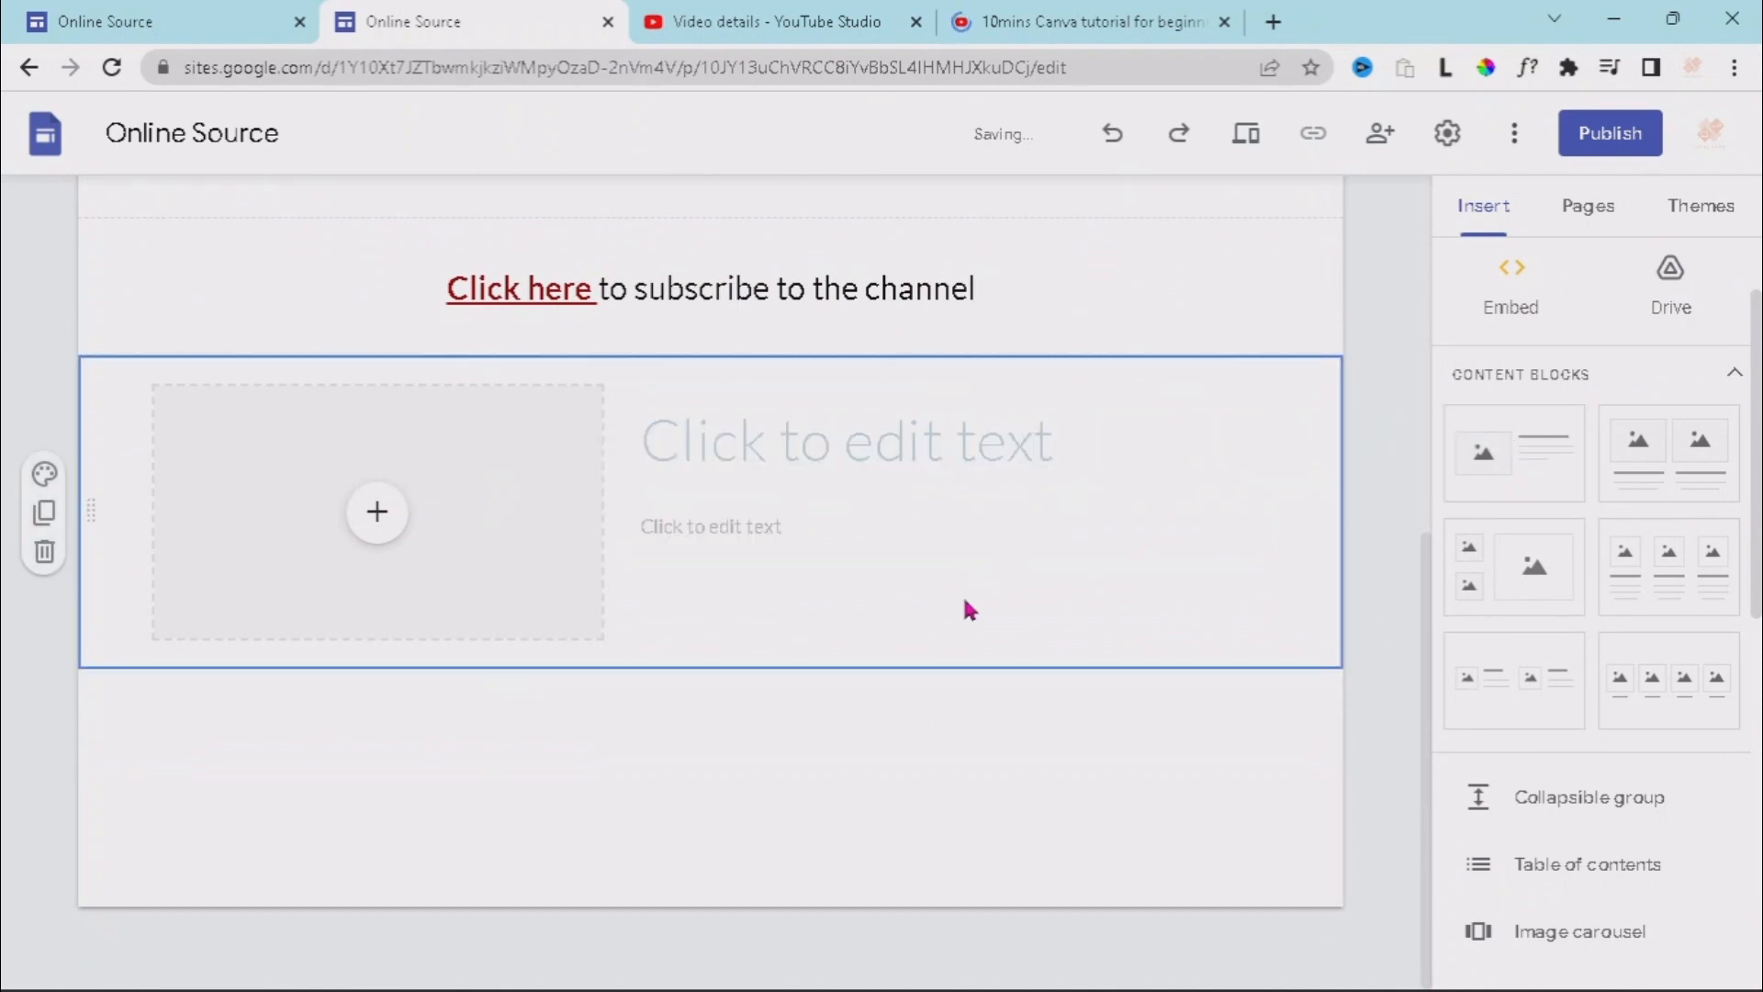
left_click(968, 502)
key("Delete")
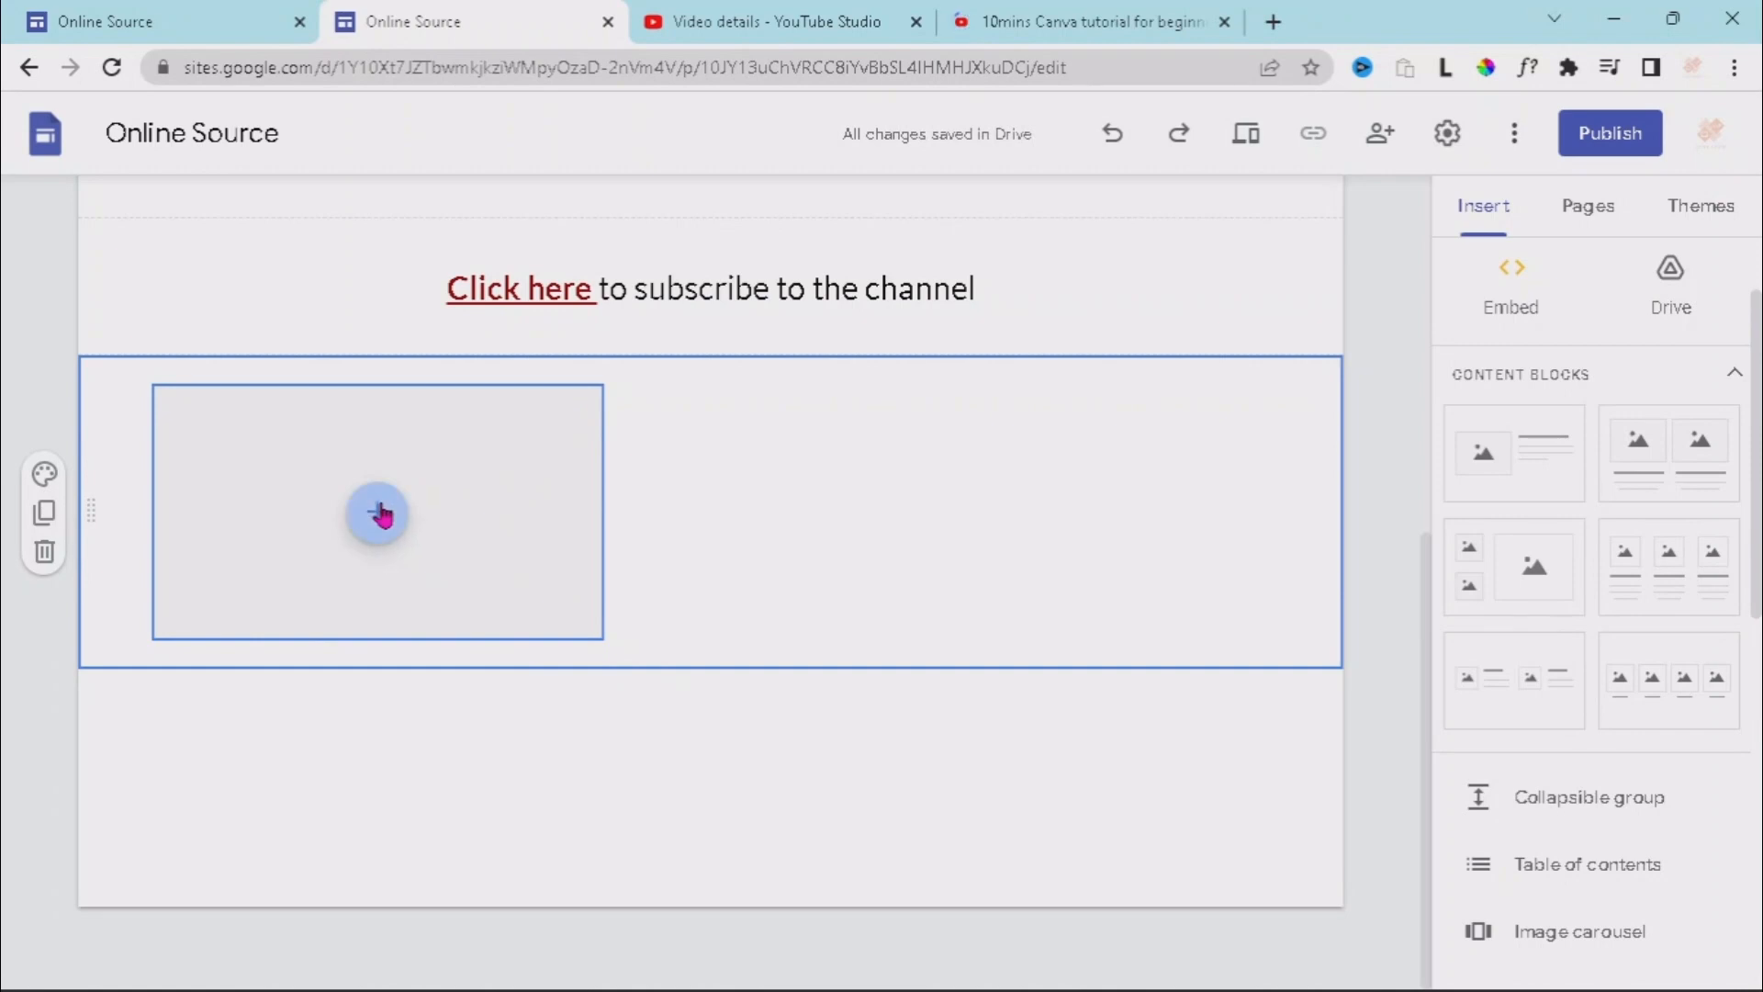
Embed the Canva tutorial video on the page using the copied YouTube iframe embed code
left_click(1517, 278)
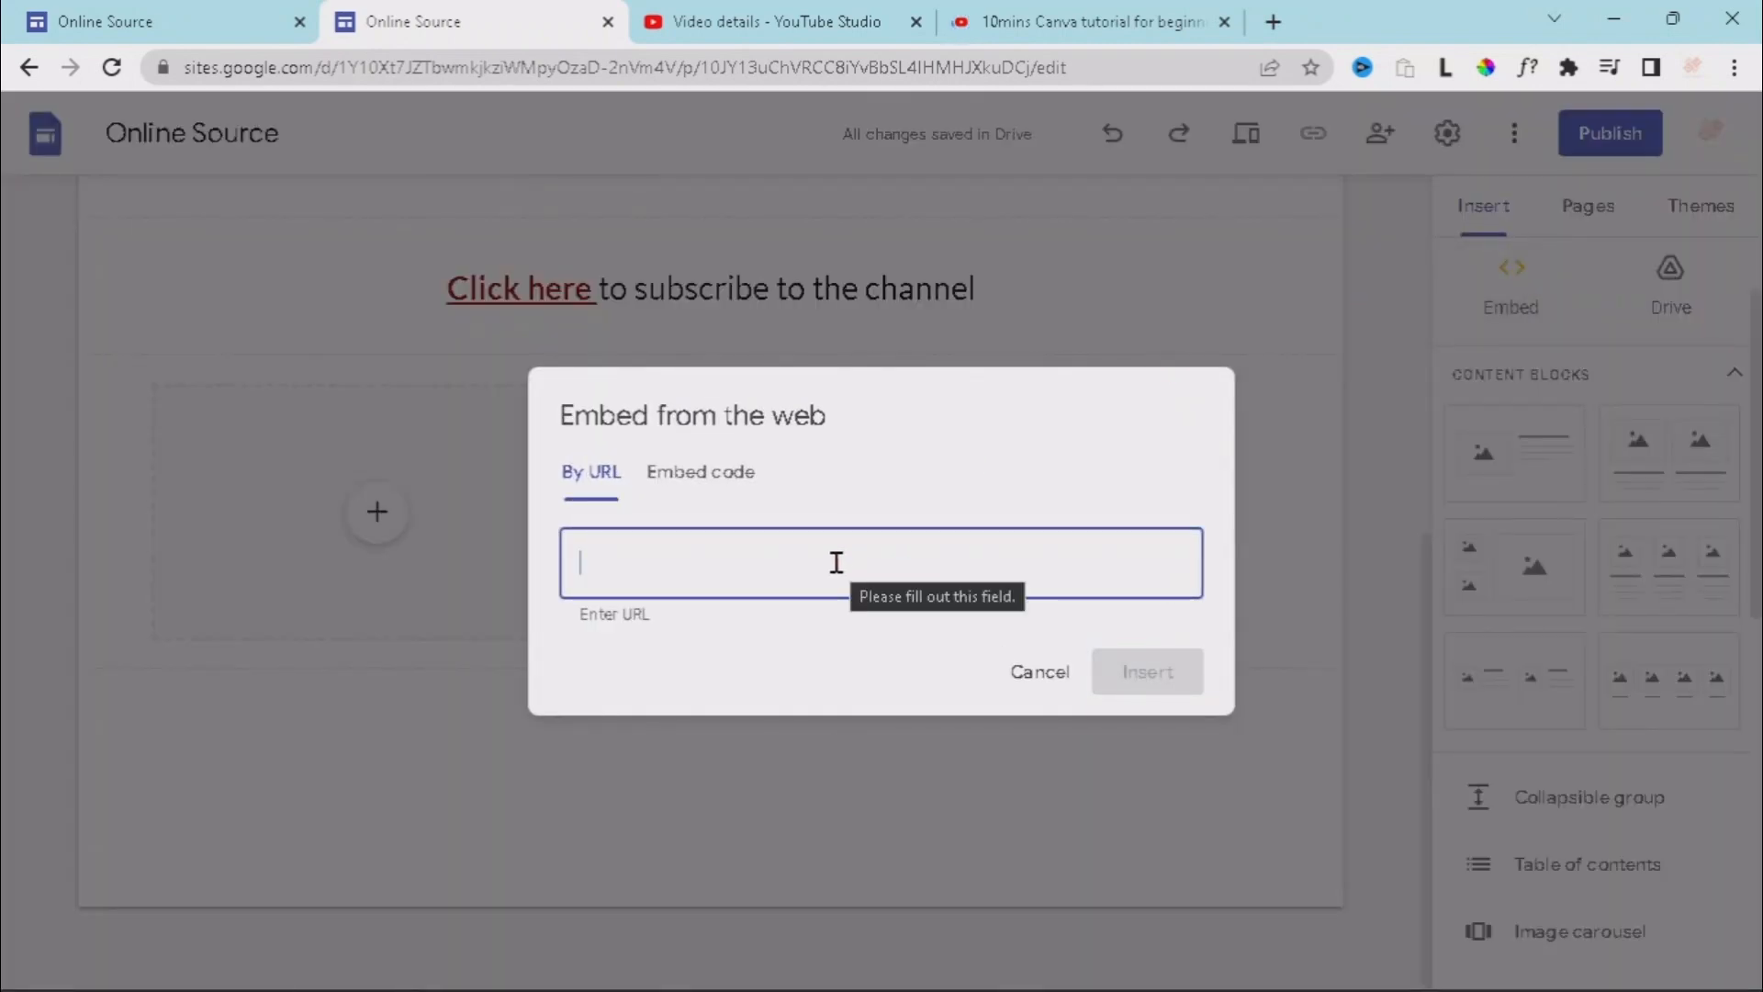
left_click(726, 481)
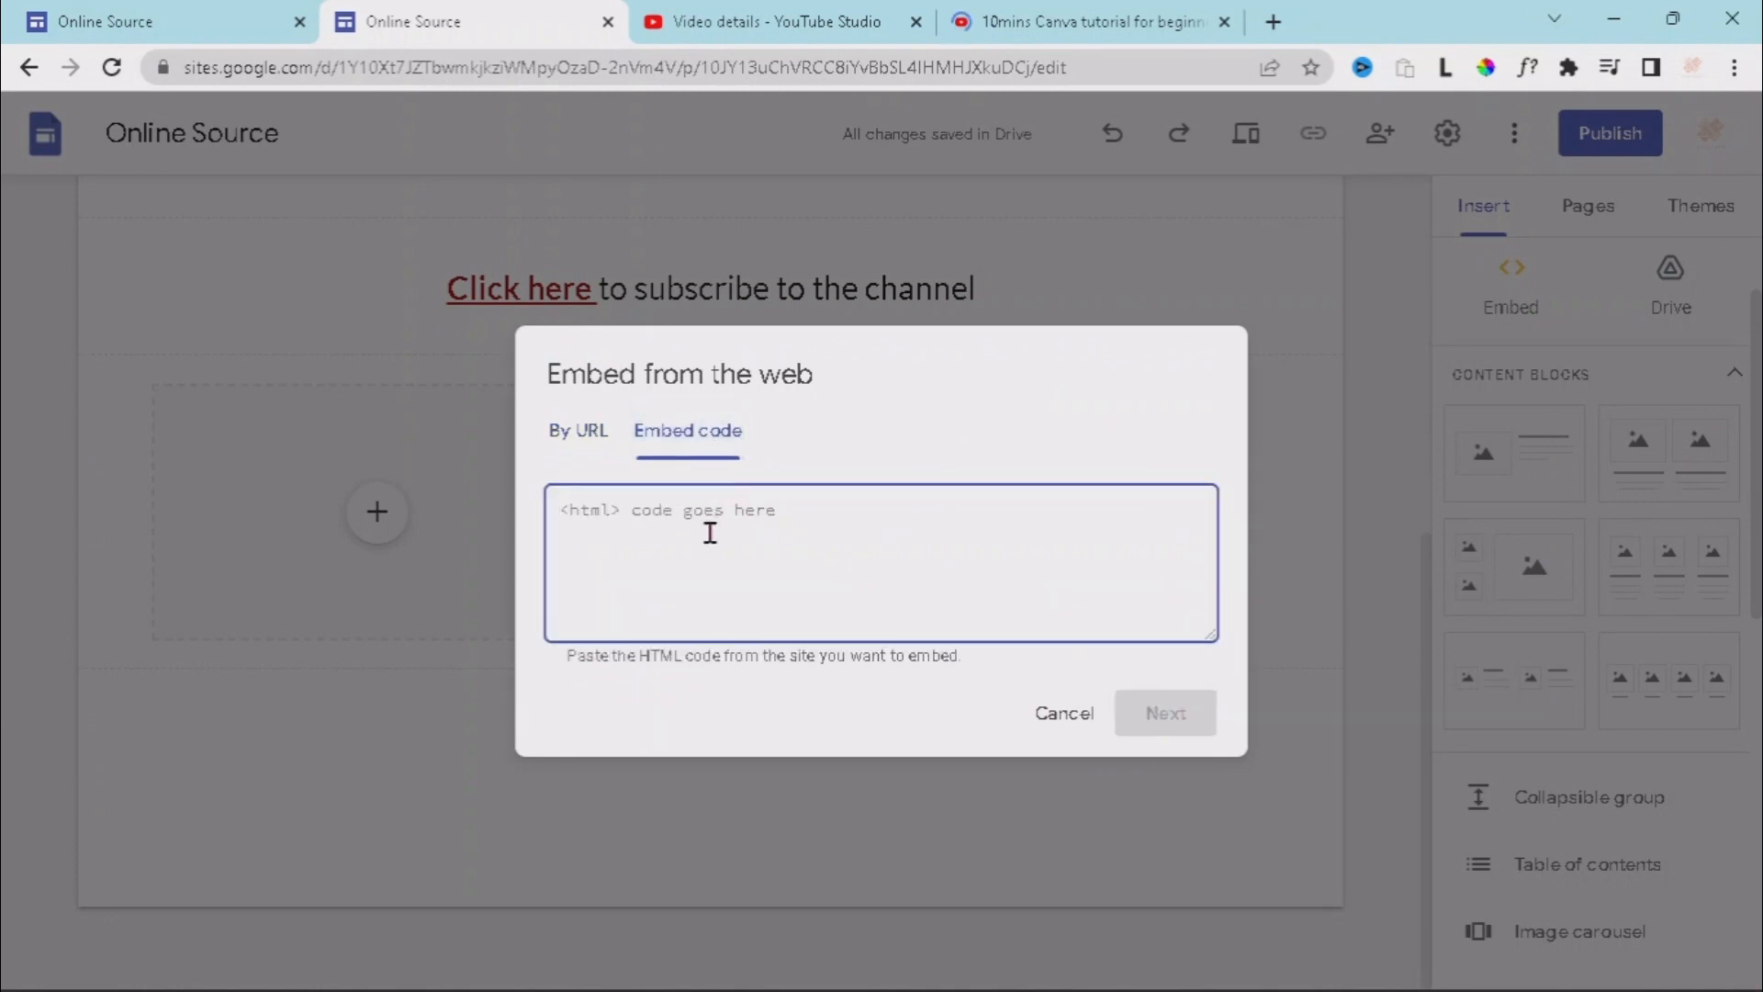
key("ctrl+v")
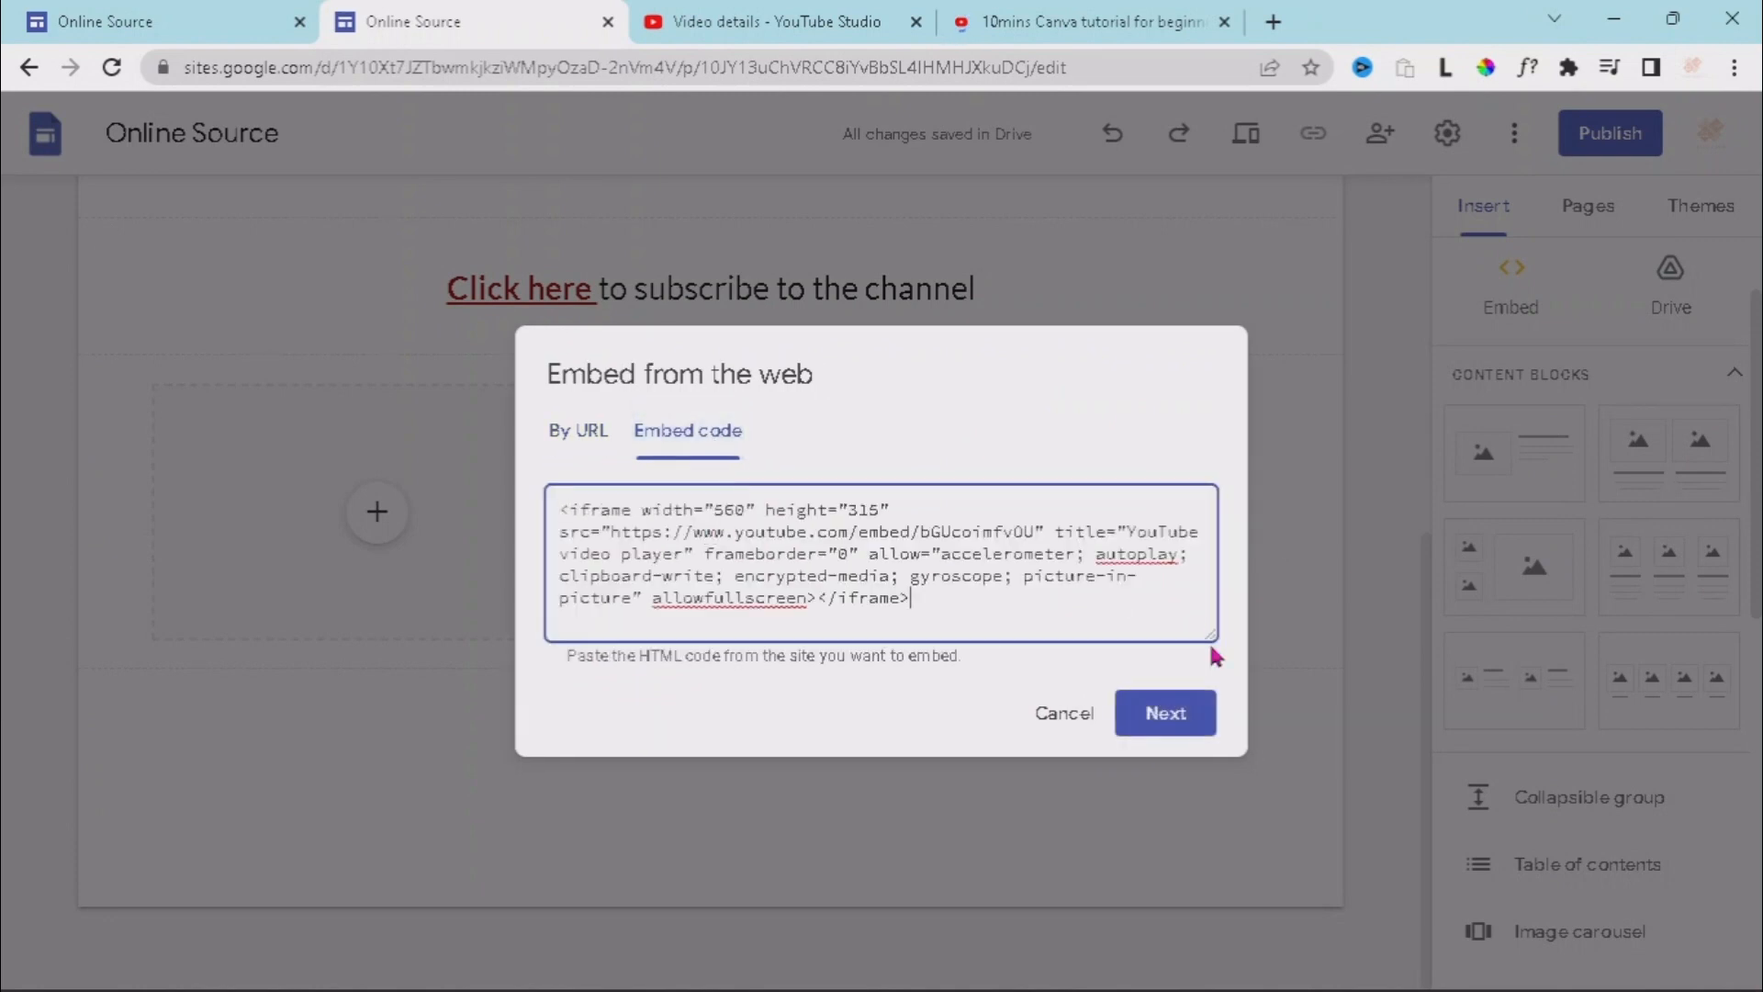
left_click(1184, 716)
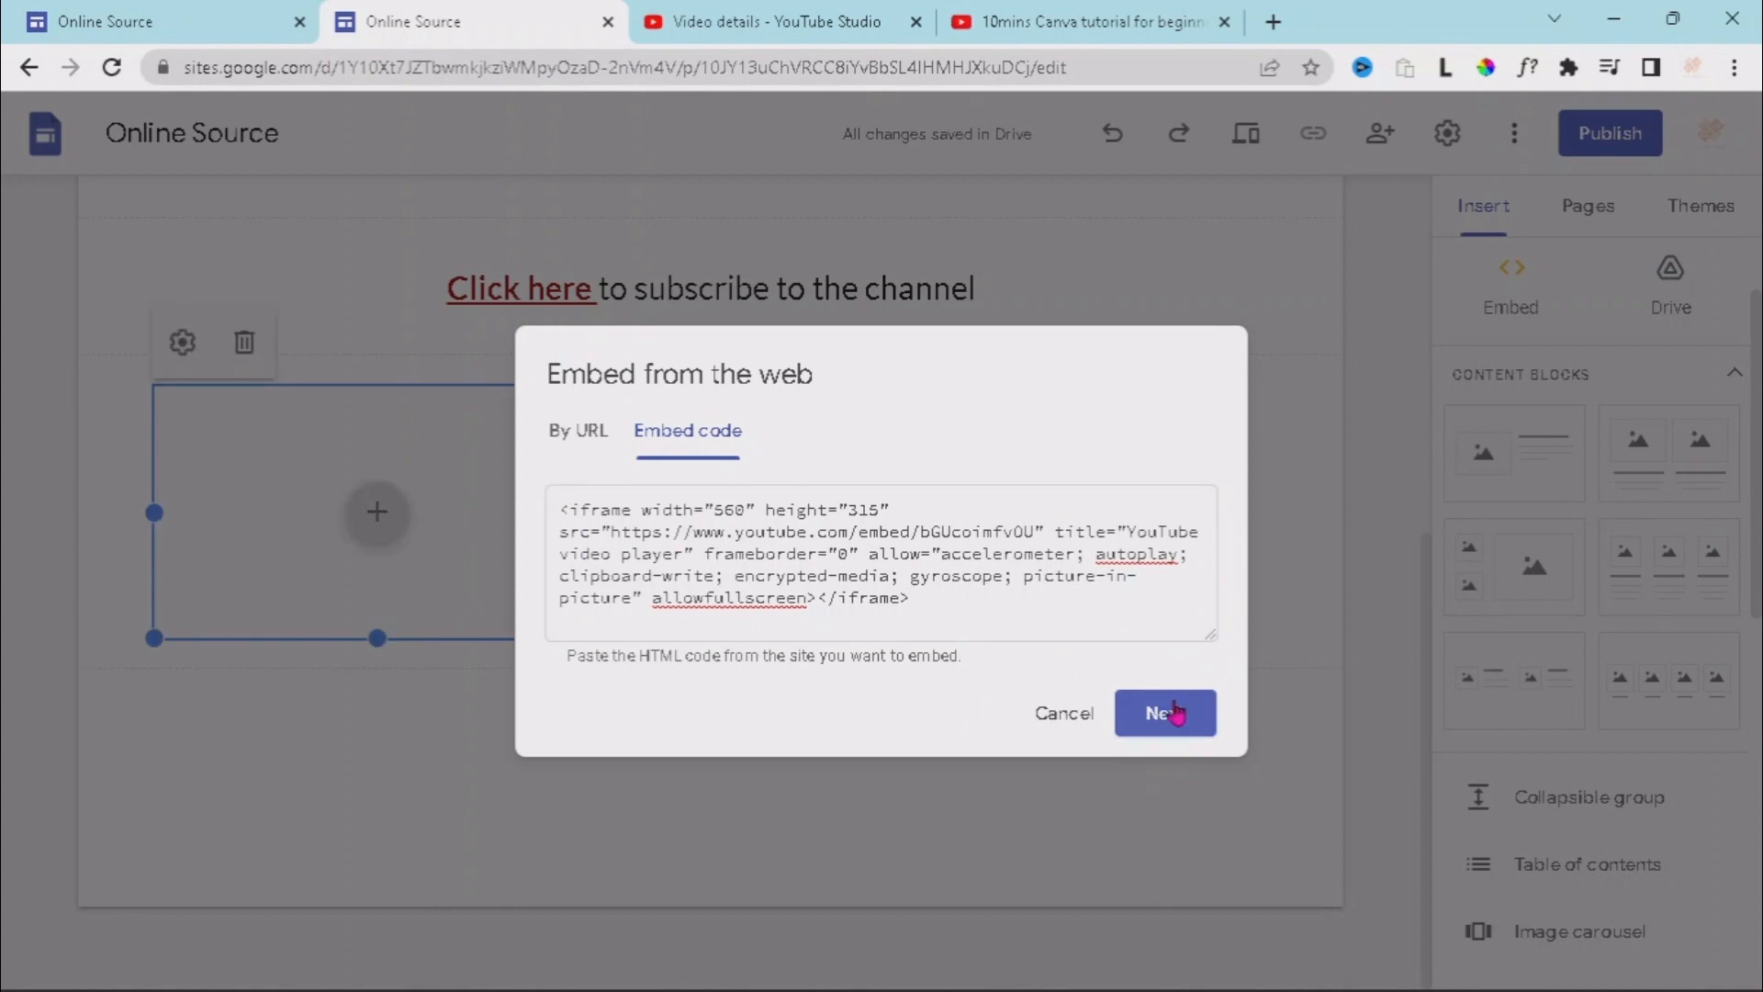
left_click(1176, 711)
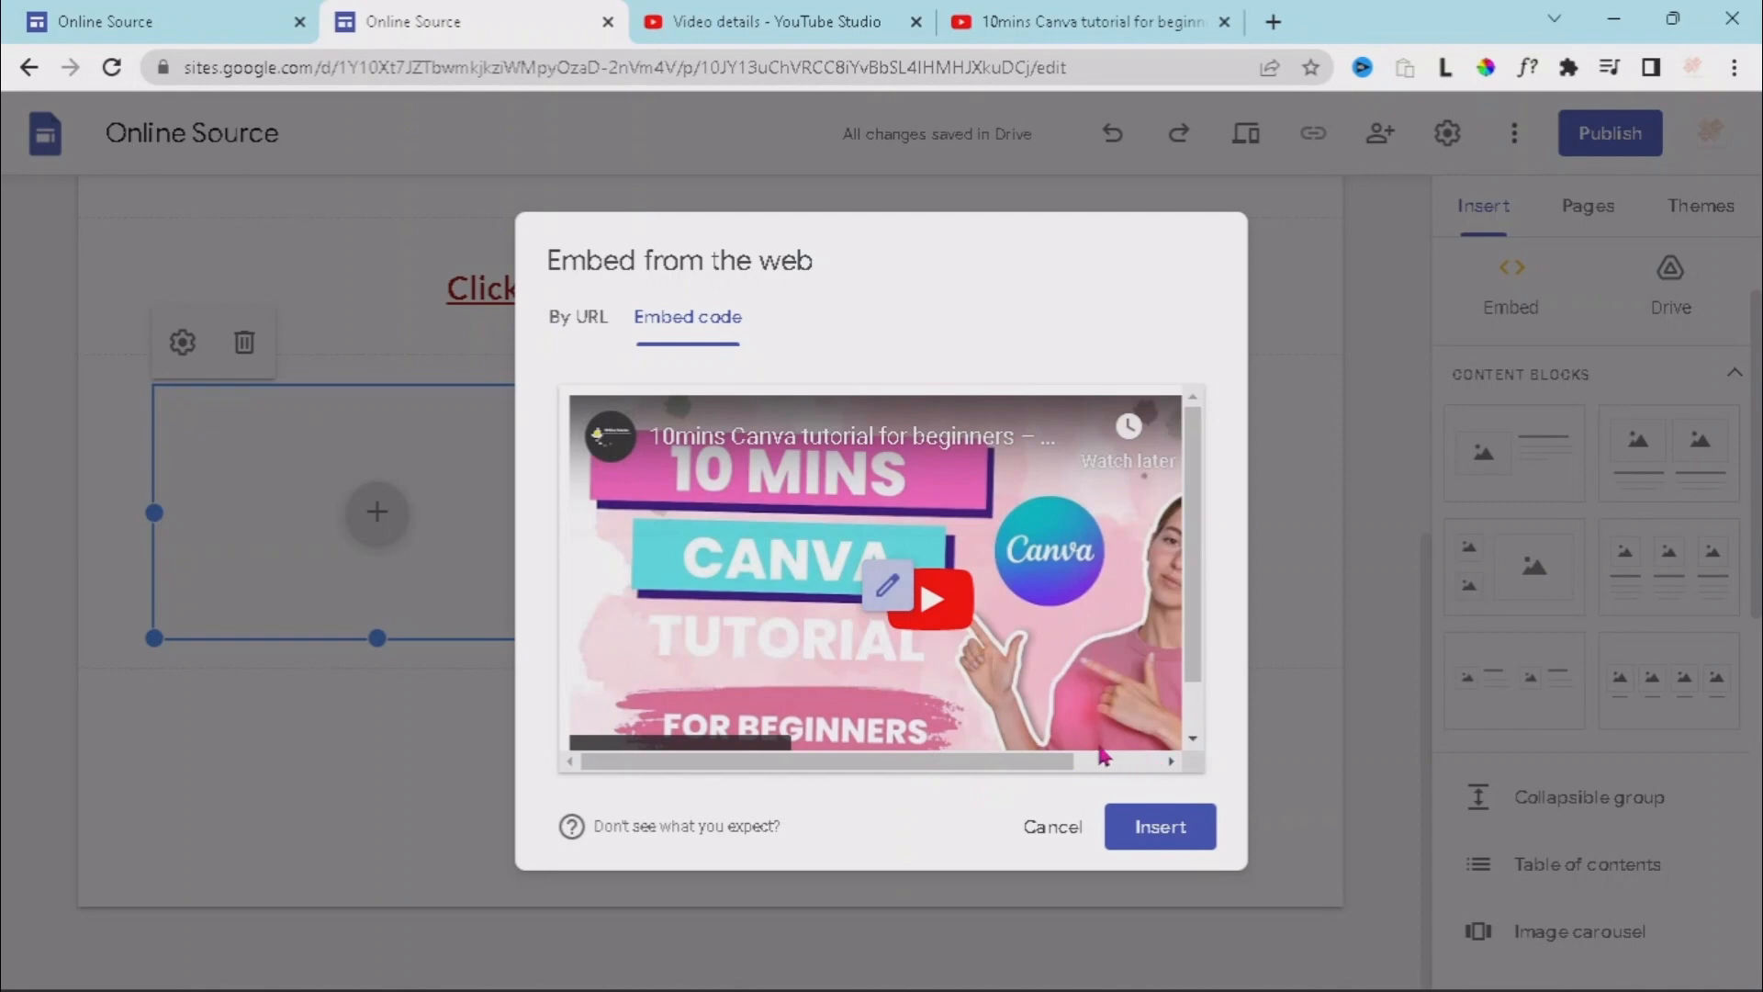
left_click(1177, 830)
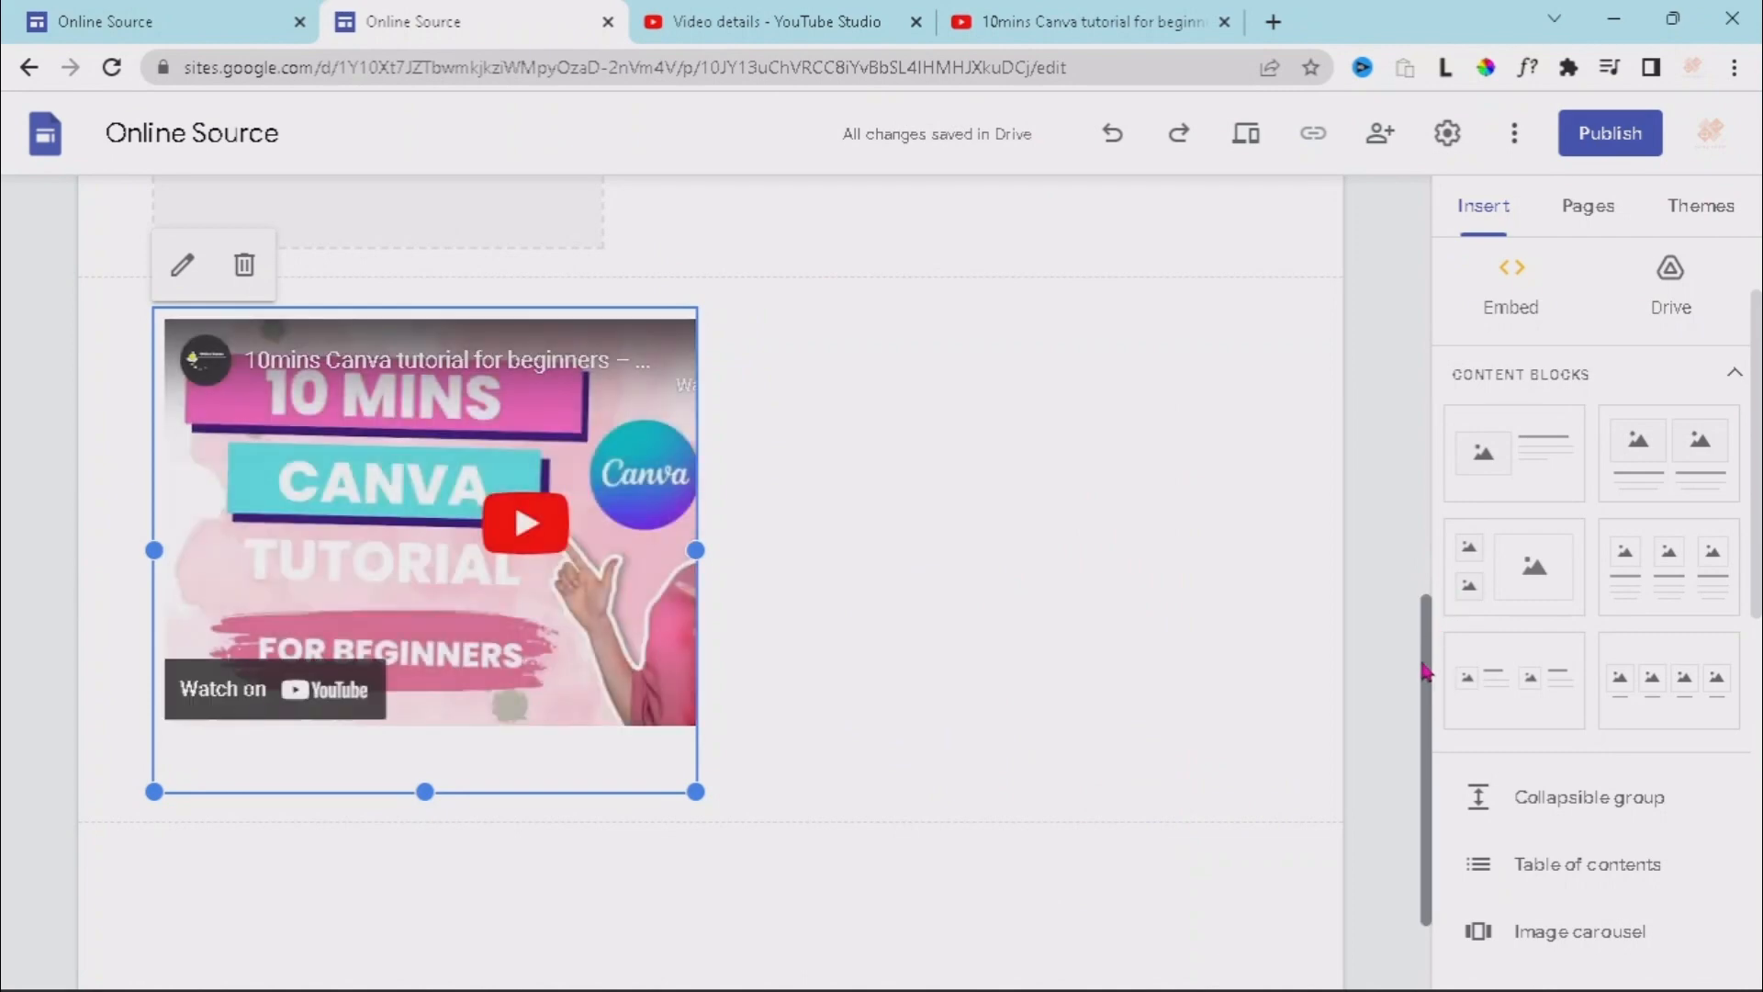
Delete the section with the empty image placeholder between the subscribe line and the embedded video
scroll(1430, 622, "up", 1)
left_click_drag(1430, 621, 1356, 486)
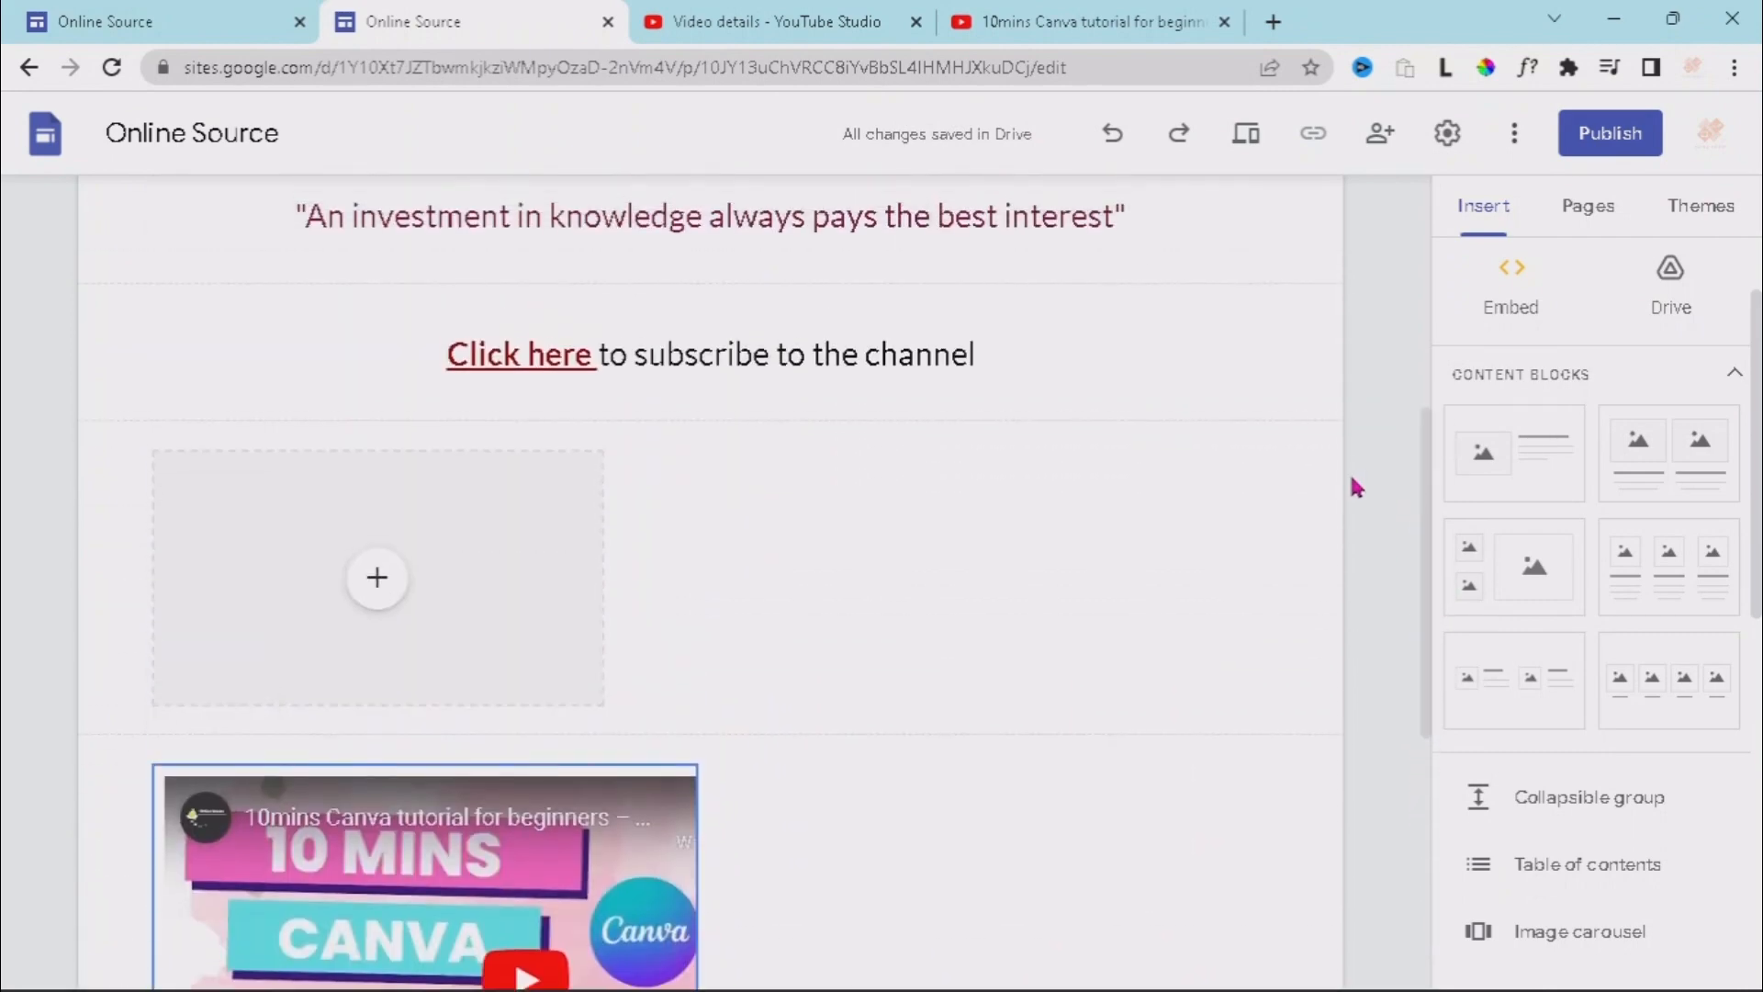
mouse_move(867, 555)
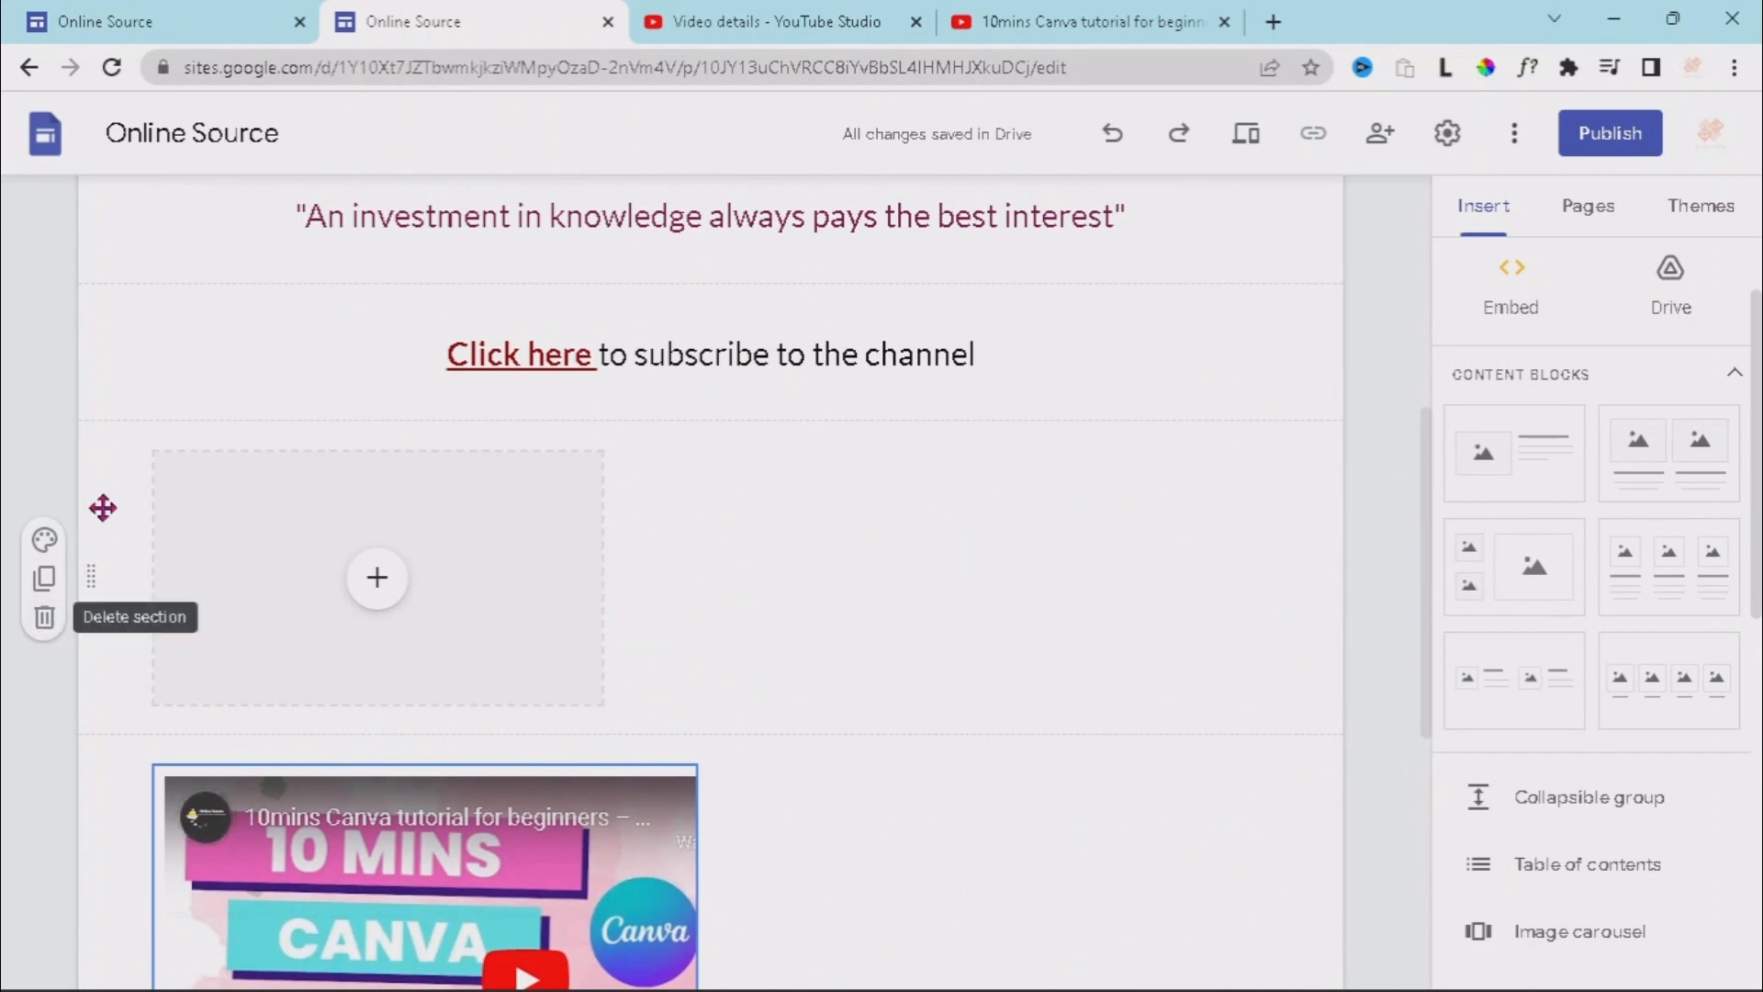
left_click(43, 617)
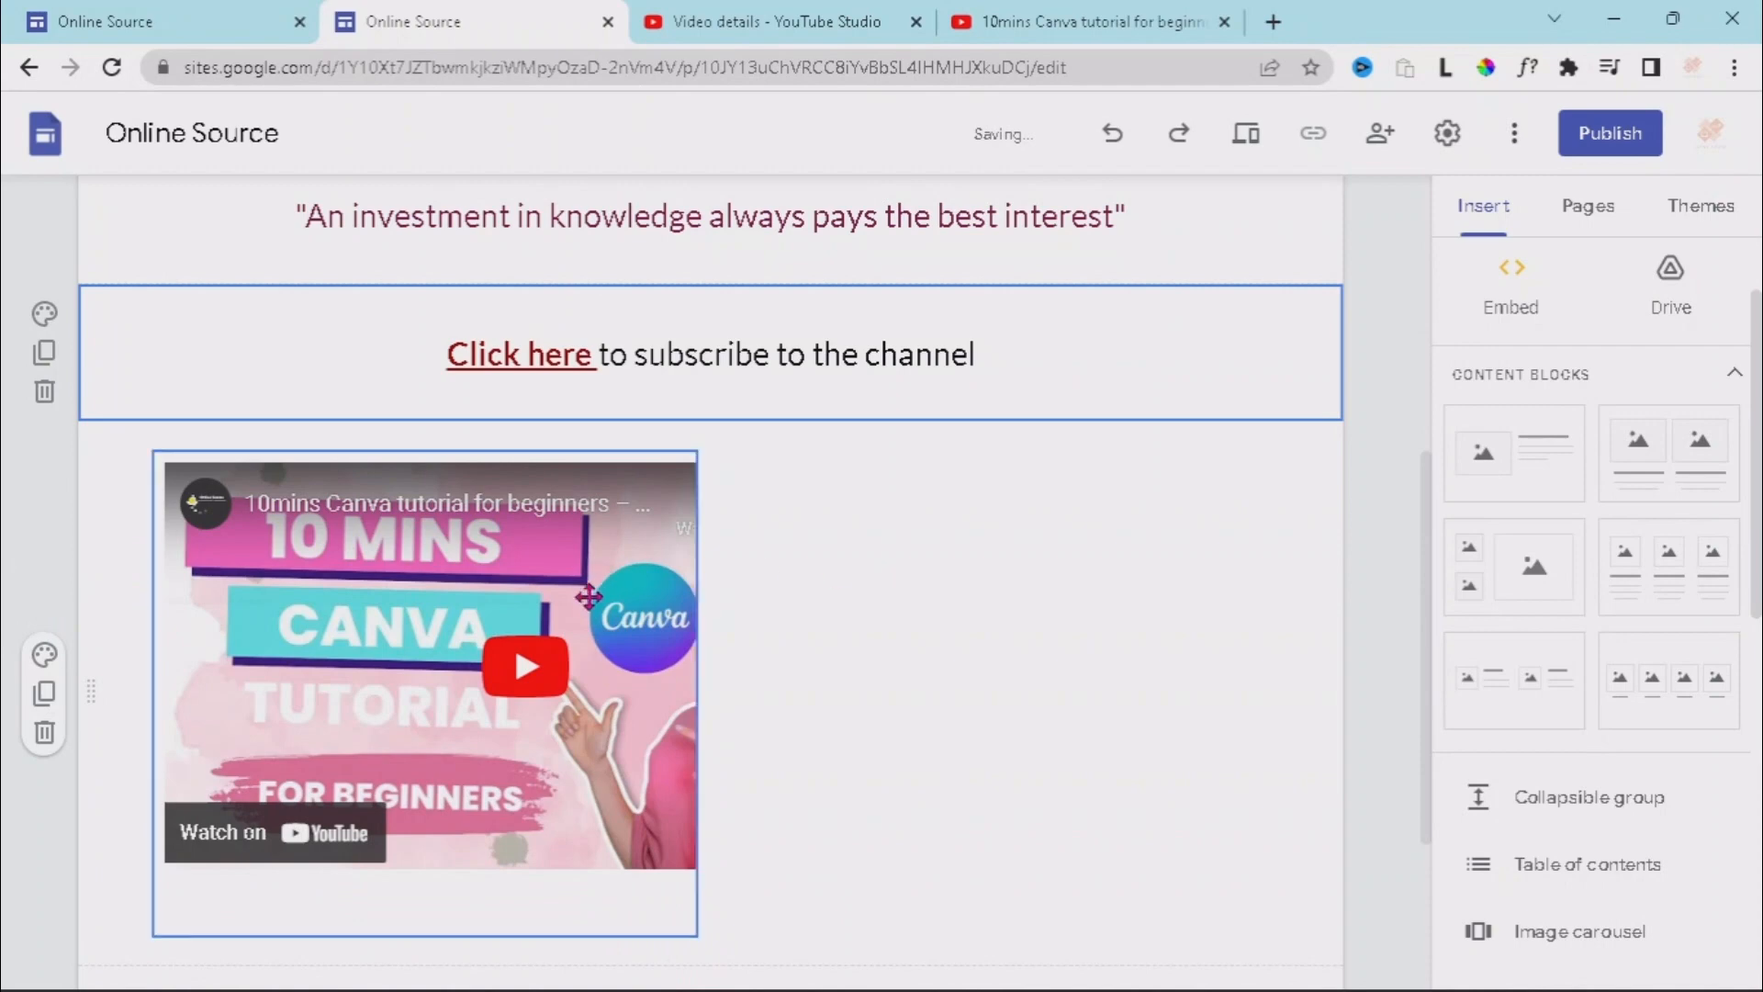
Widen the embedded video block, trim its height to fit the player and centre it in its section
left_click(562, 647)
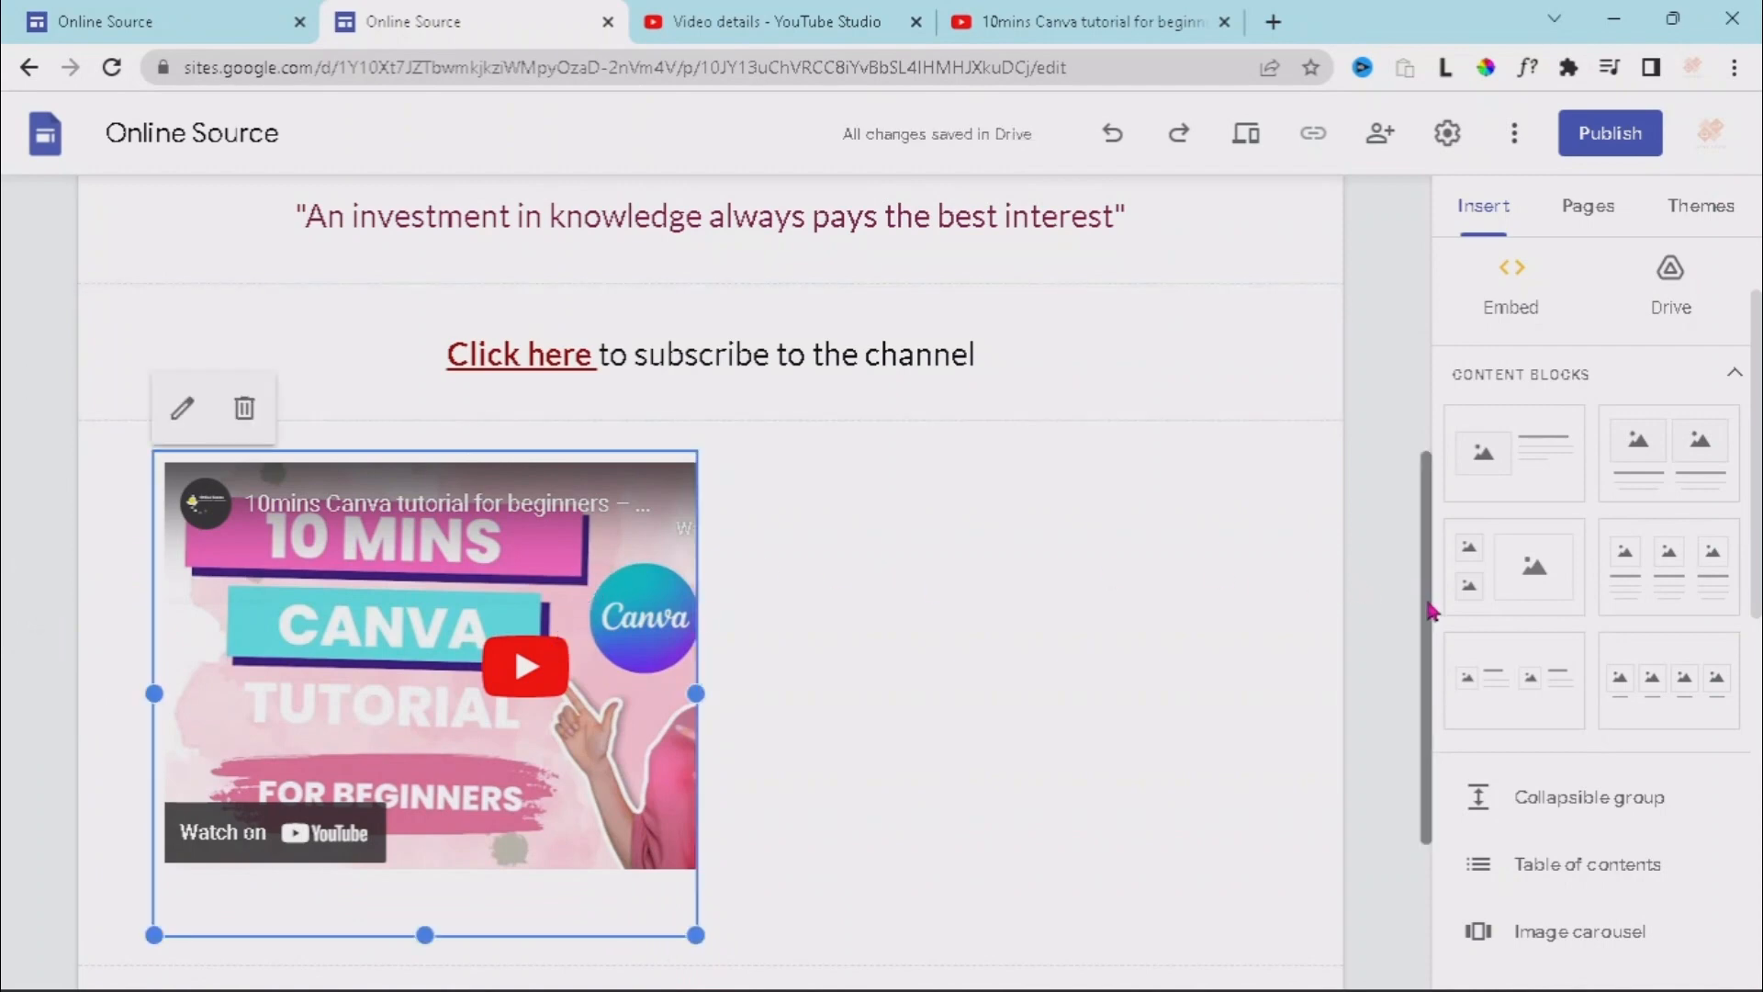
left_click_drag(1428, 609, 1414, 709)
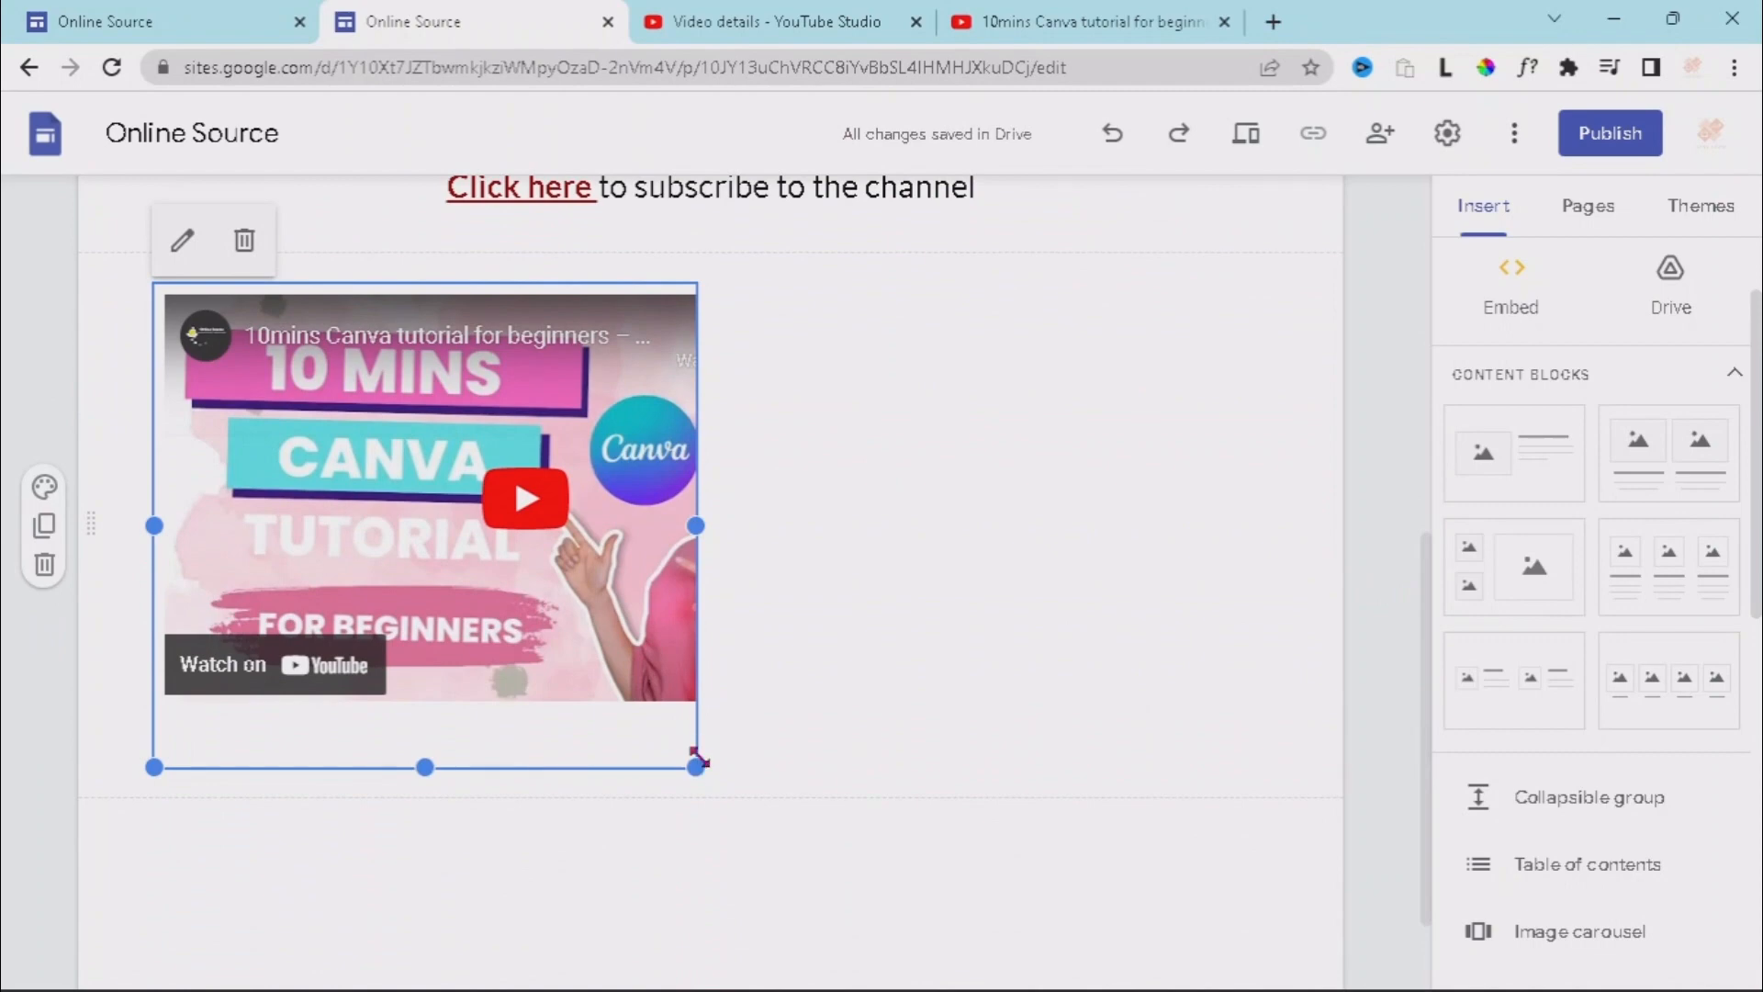
left_click_drag(698, 761, 913, 857)
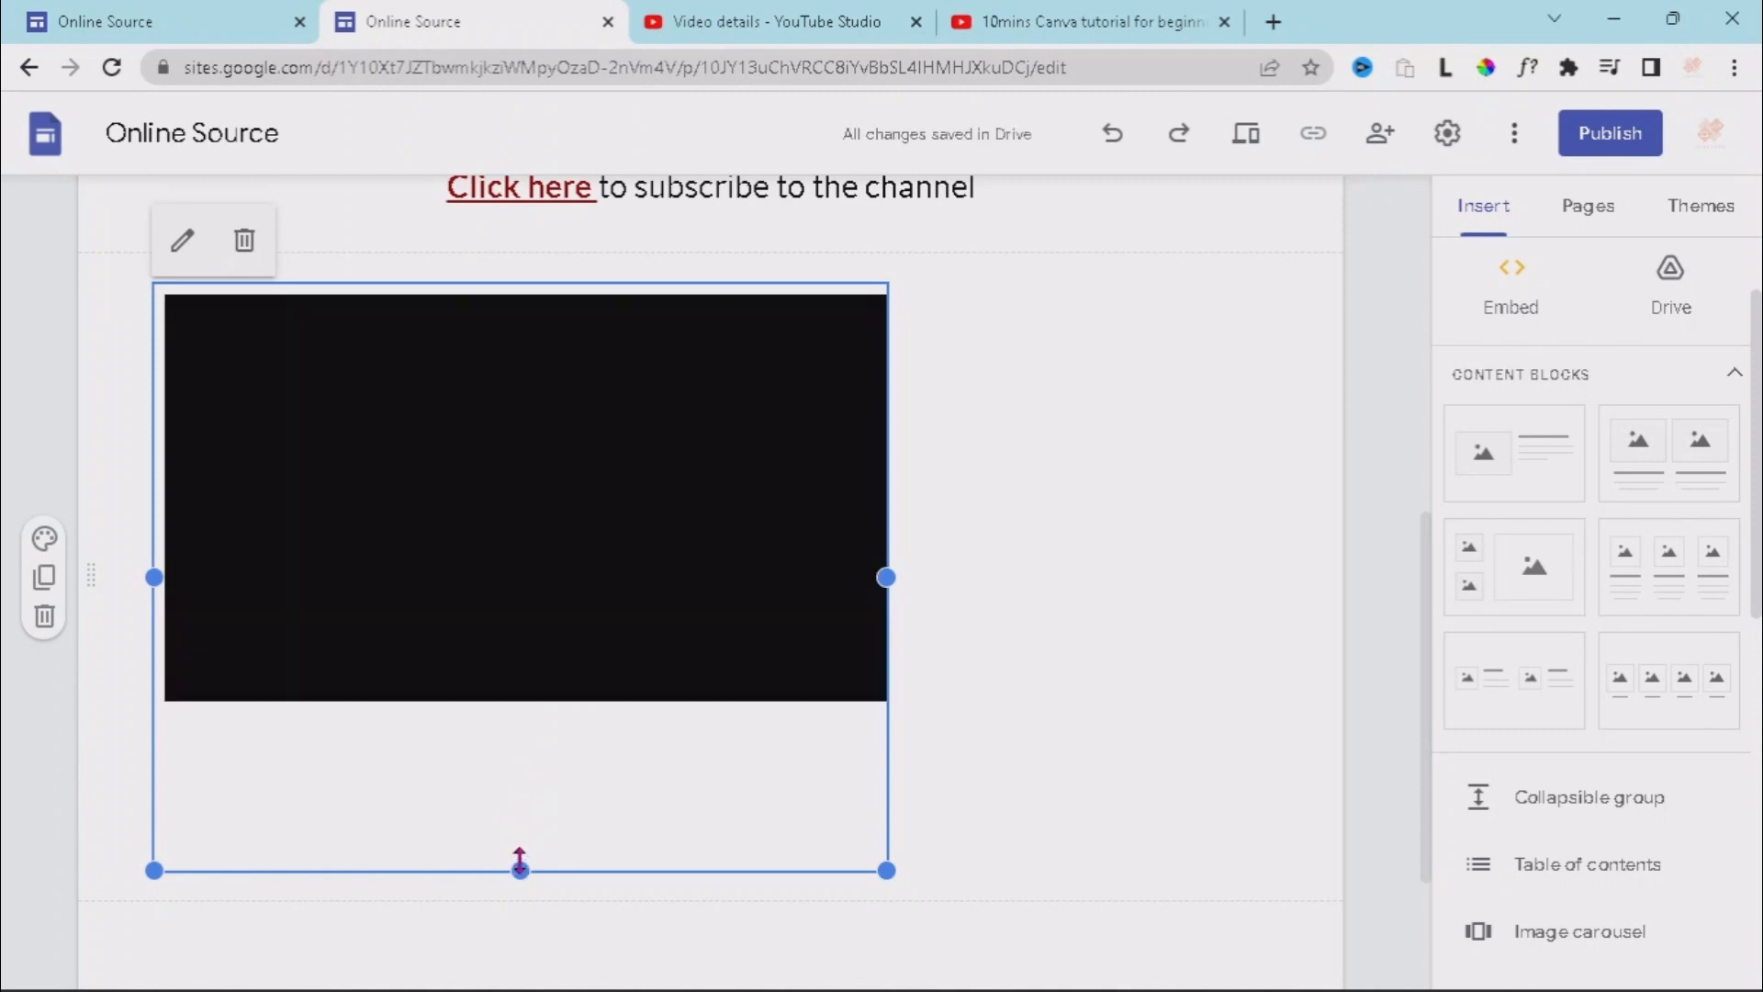
left_click_drag(519, 869, 547, 724)
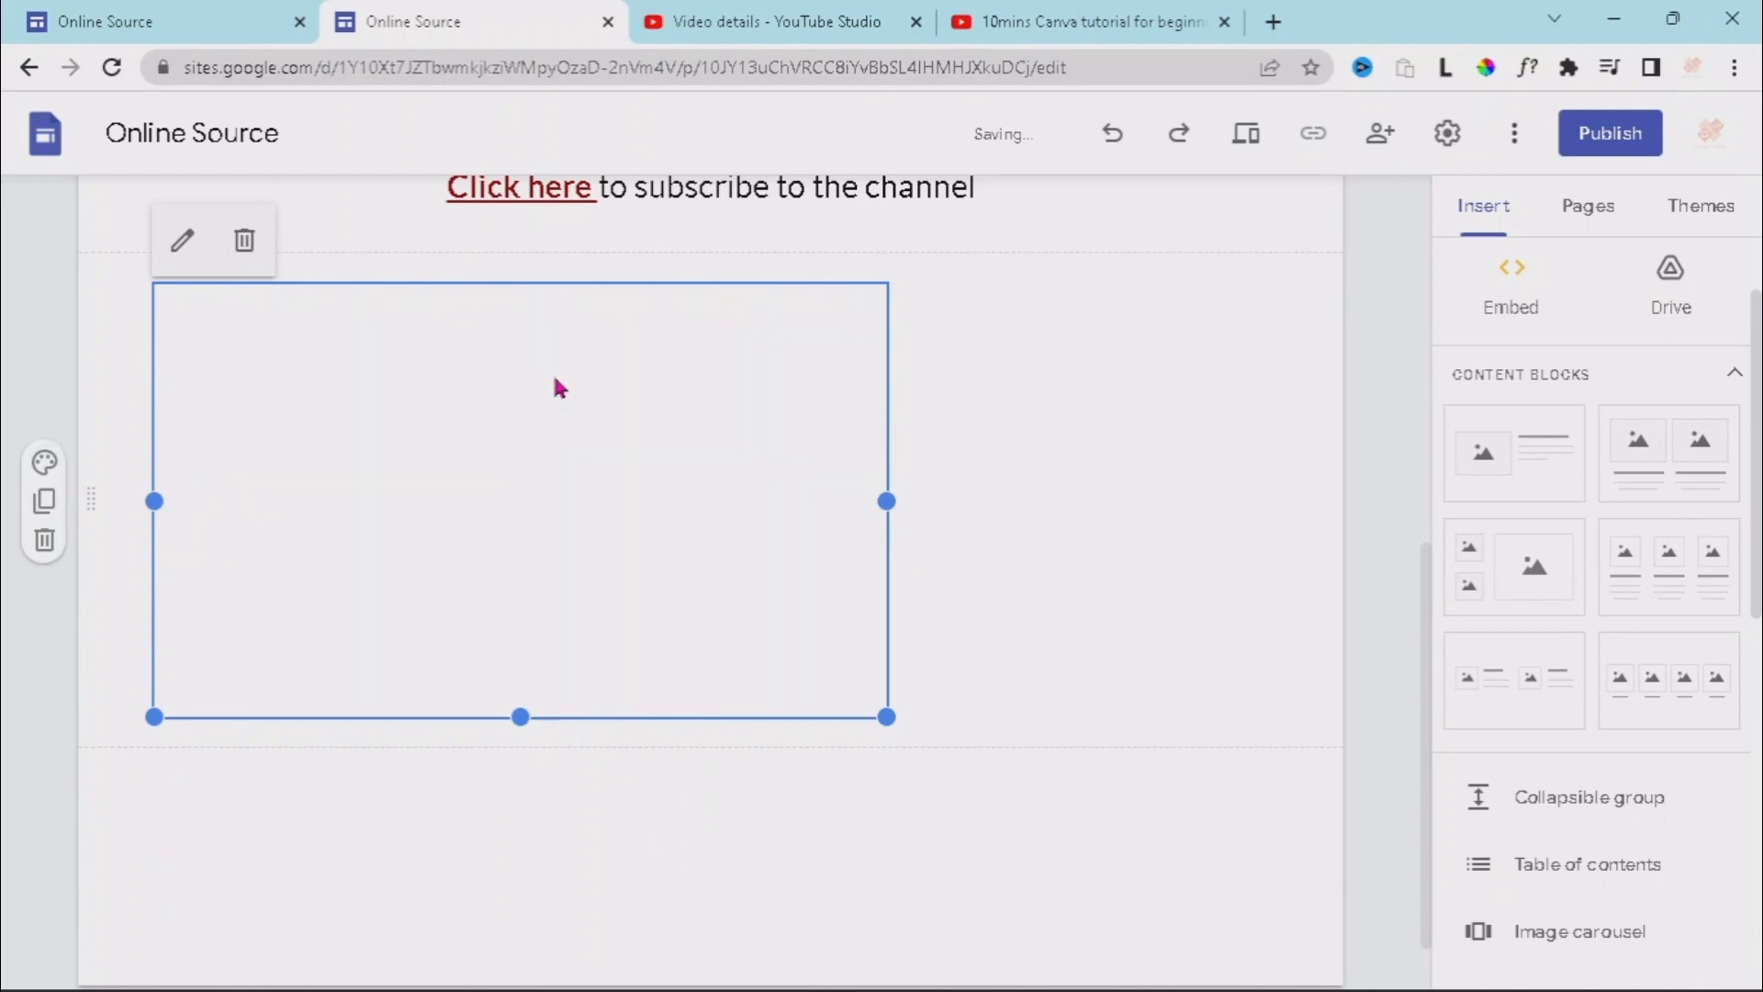
left_click_drag(491, 377, 785, 395)
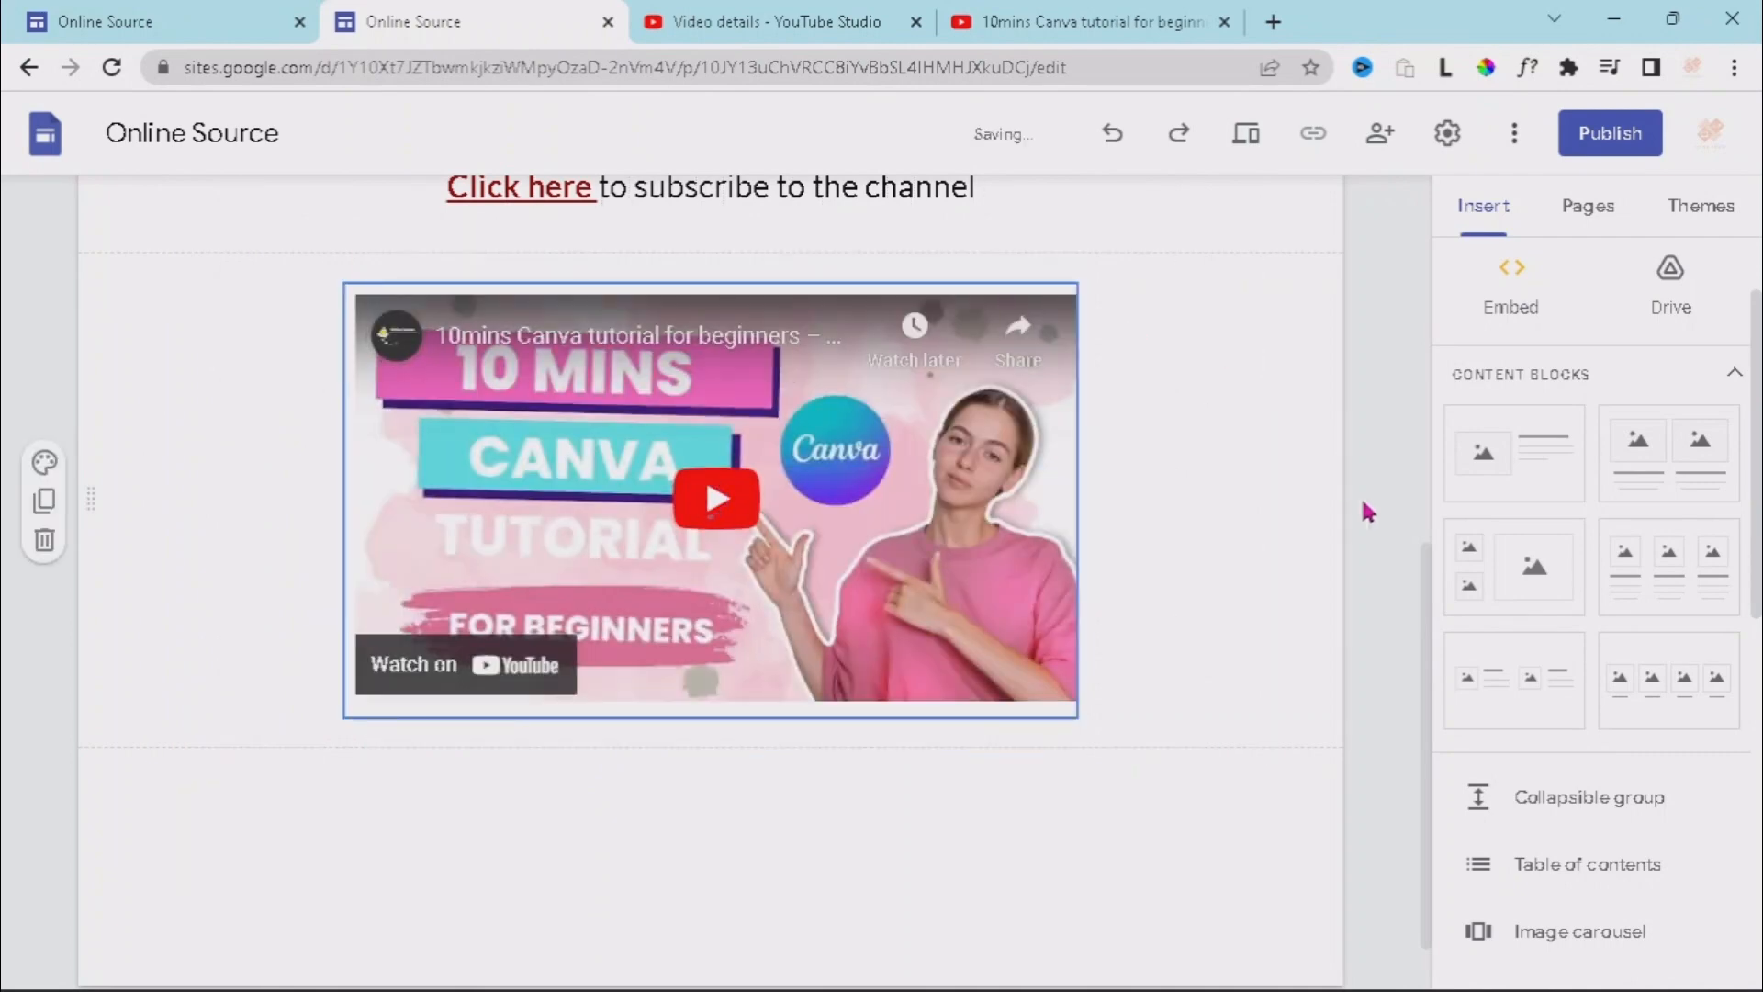
Set the video section's background to the uploaded image "Copy of SALON FLYER 2" from Downloads
mouse_move(1429, 642)
left_mouse_down()
mouse_move(1432, 511)
mouse_move(1433, 630)
left_mouse_up()
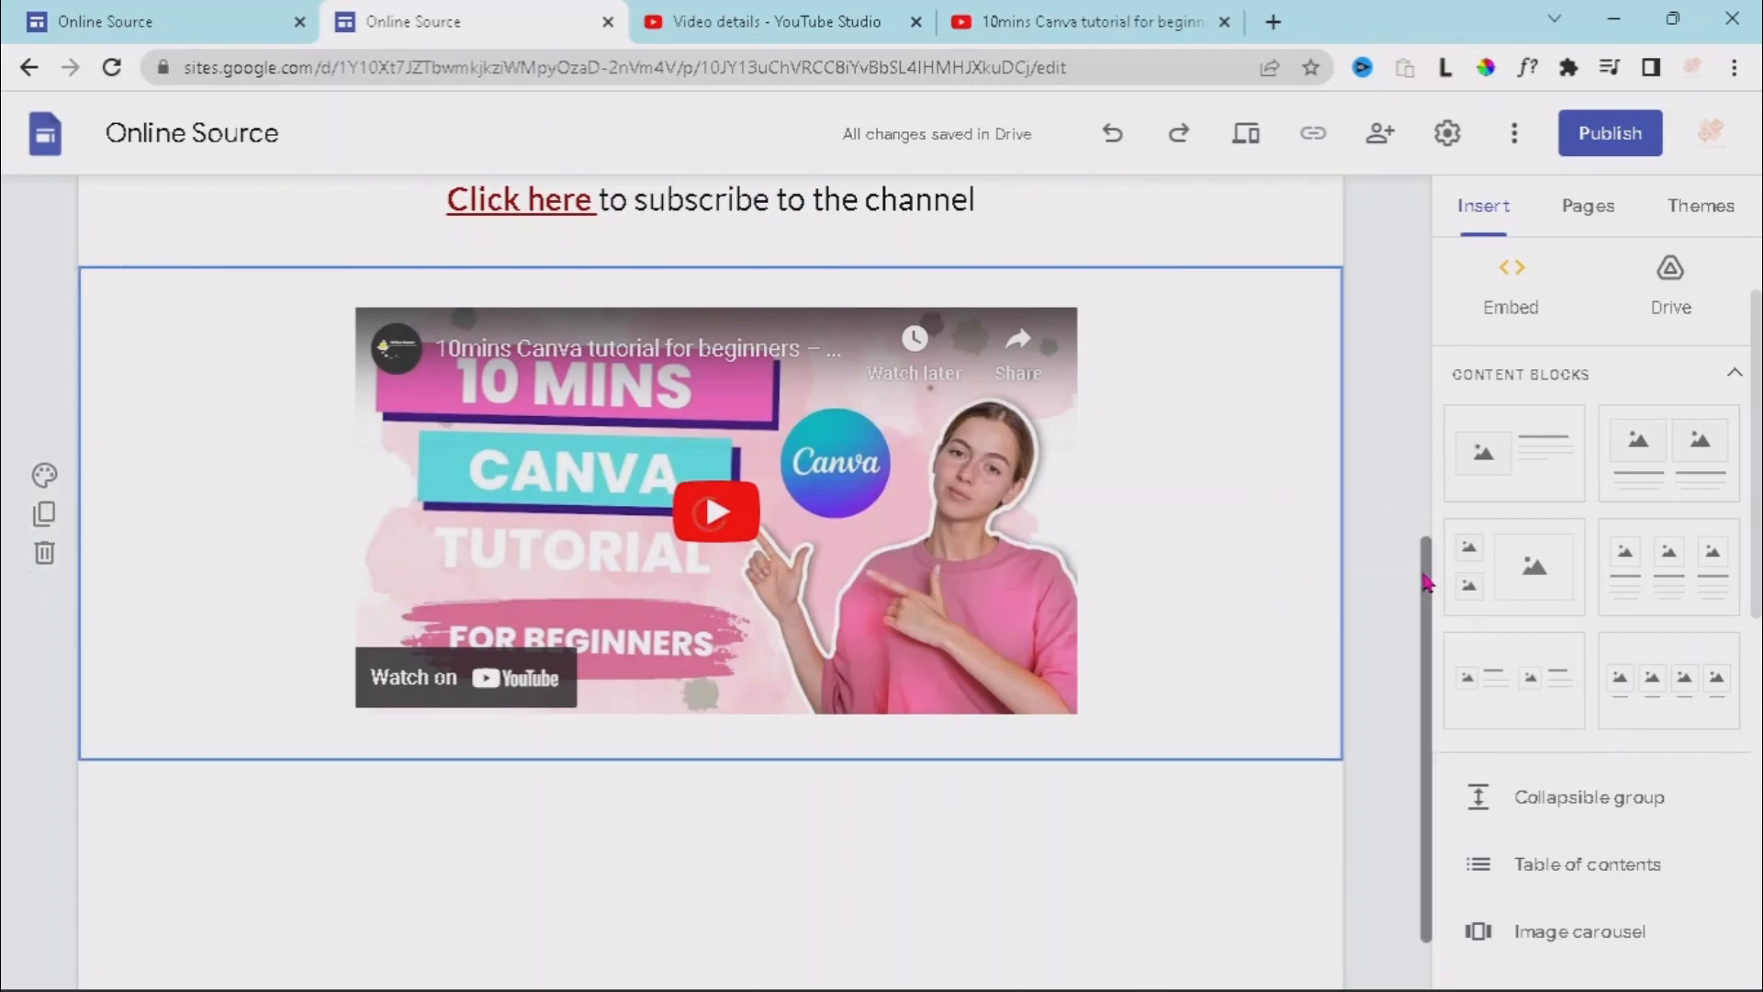
left_click_drag(1423, 551, 1432, 211)
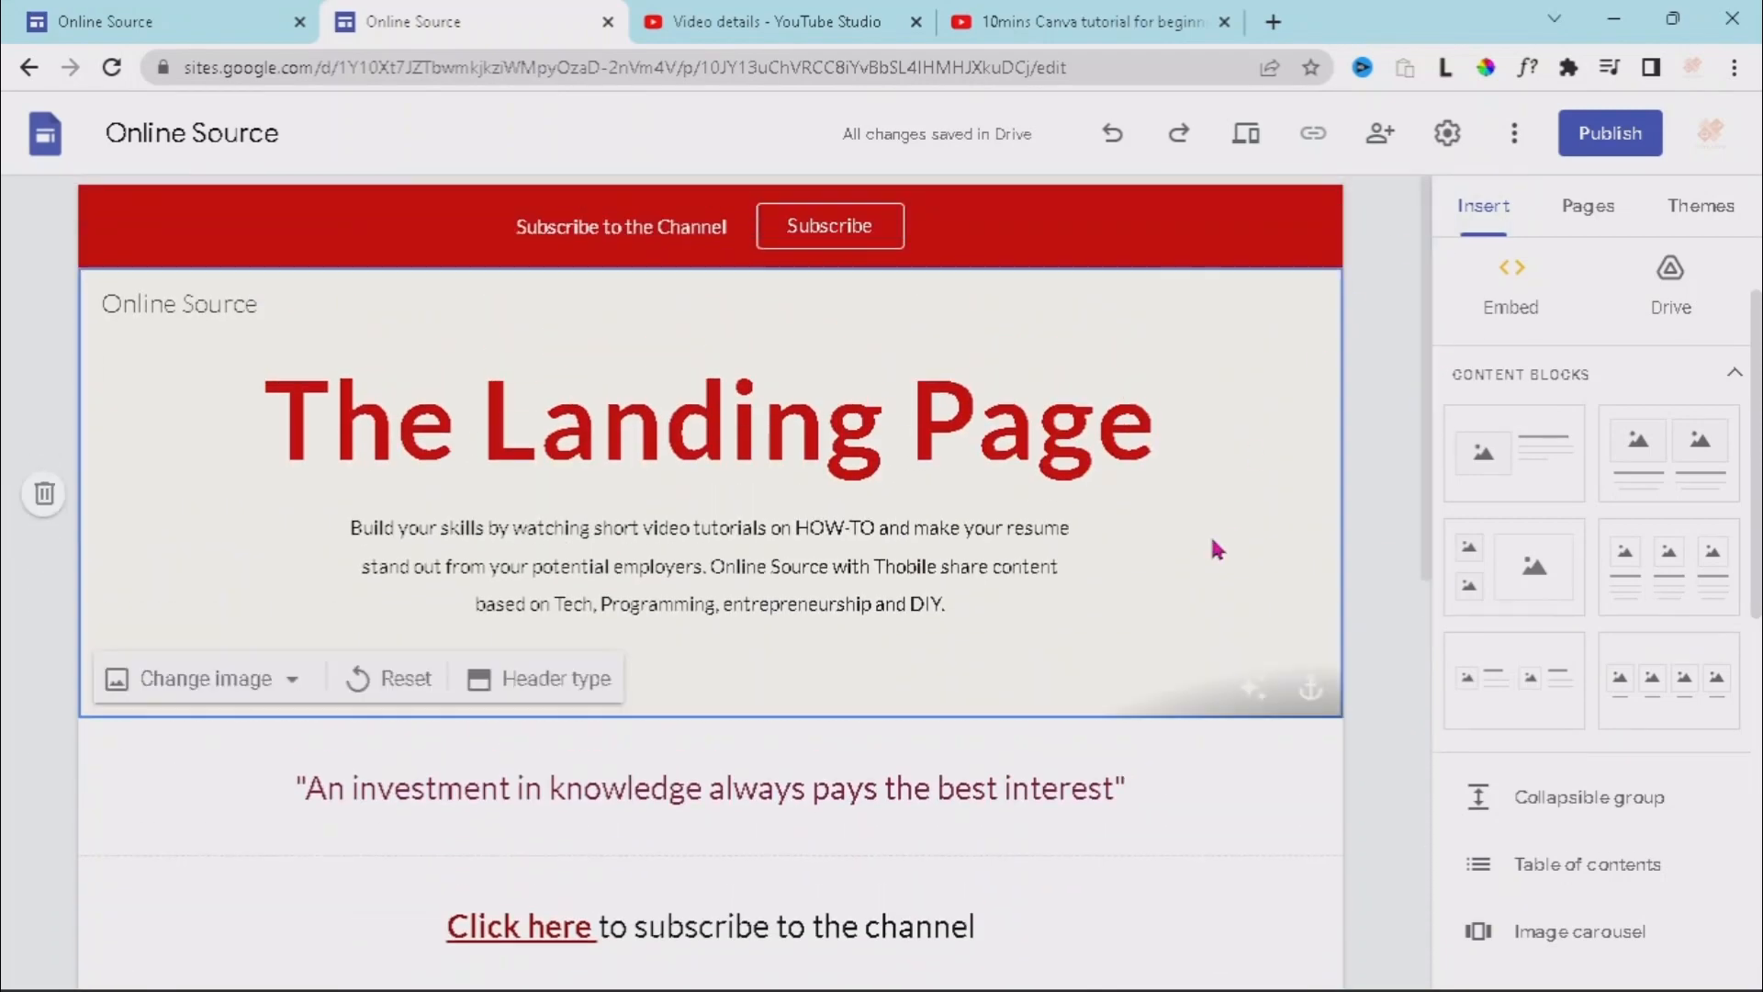
left_click_drag(1424, 386, 1383, 858)
left_click(1231, 508)
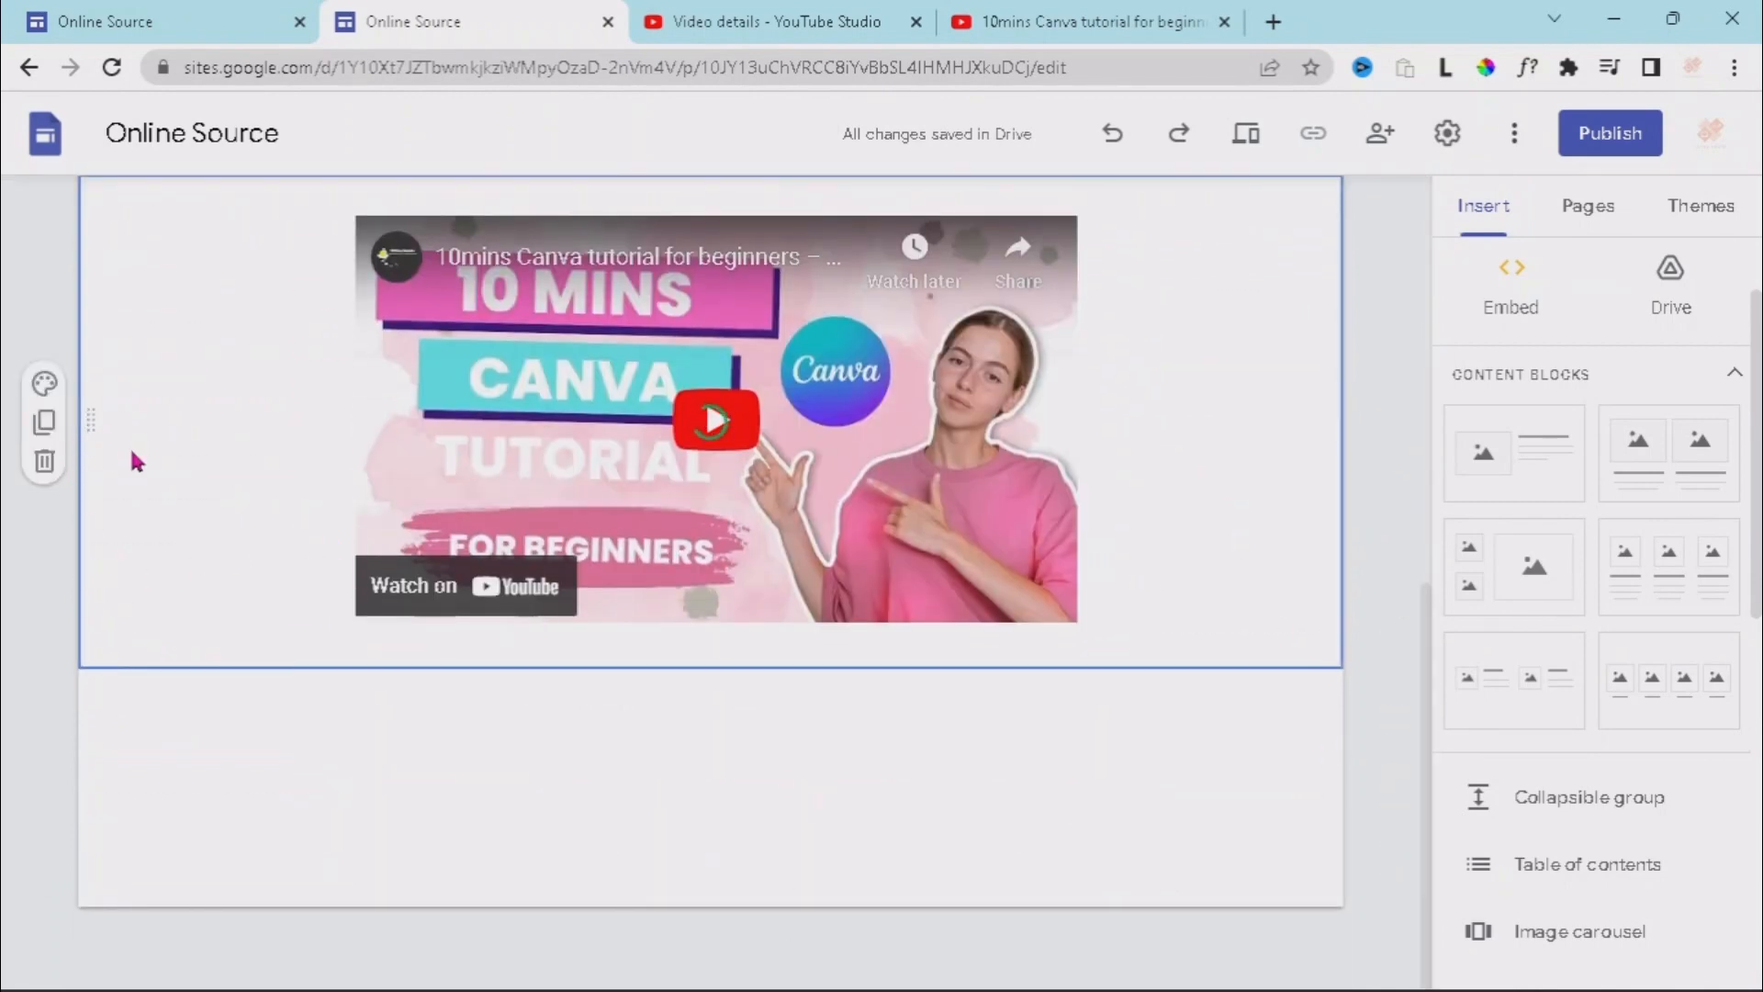
left_click(45, 383)
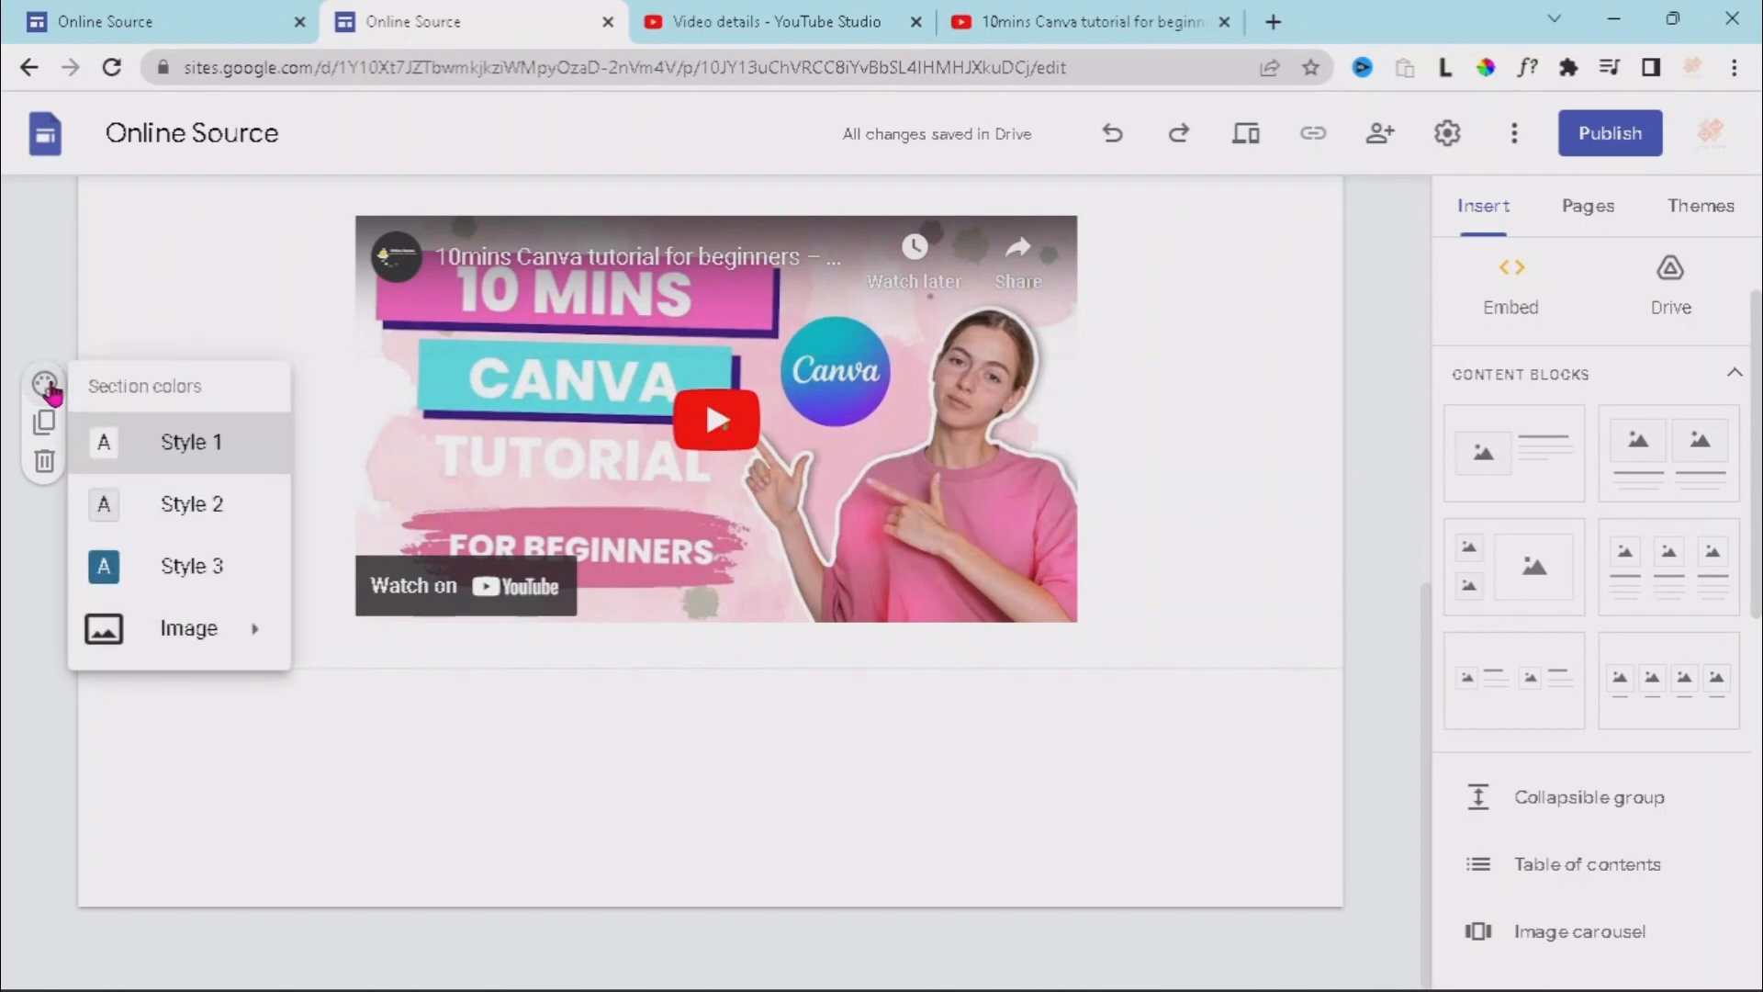
mouse_move(260, 627)
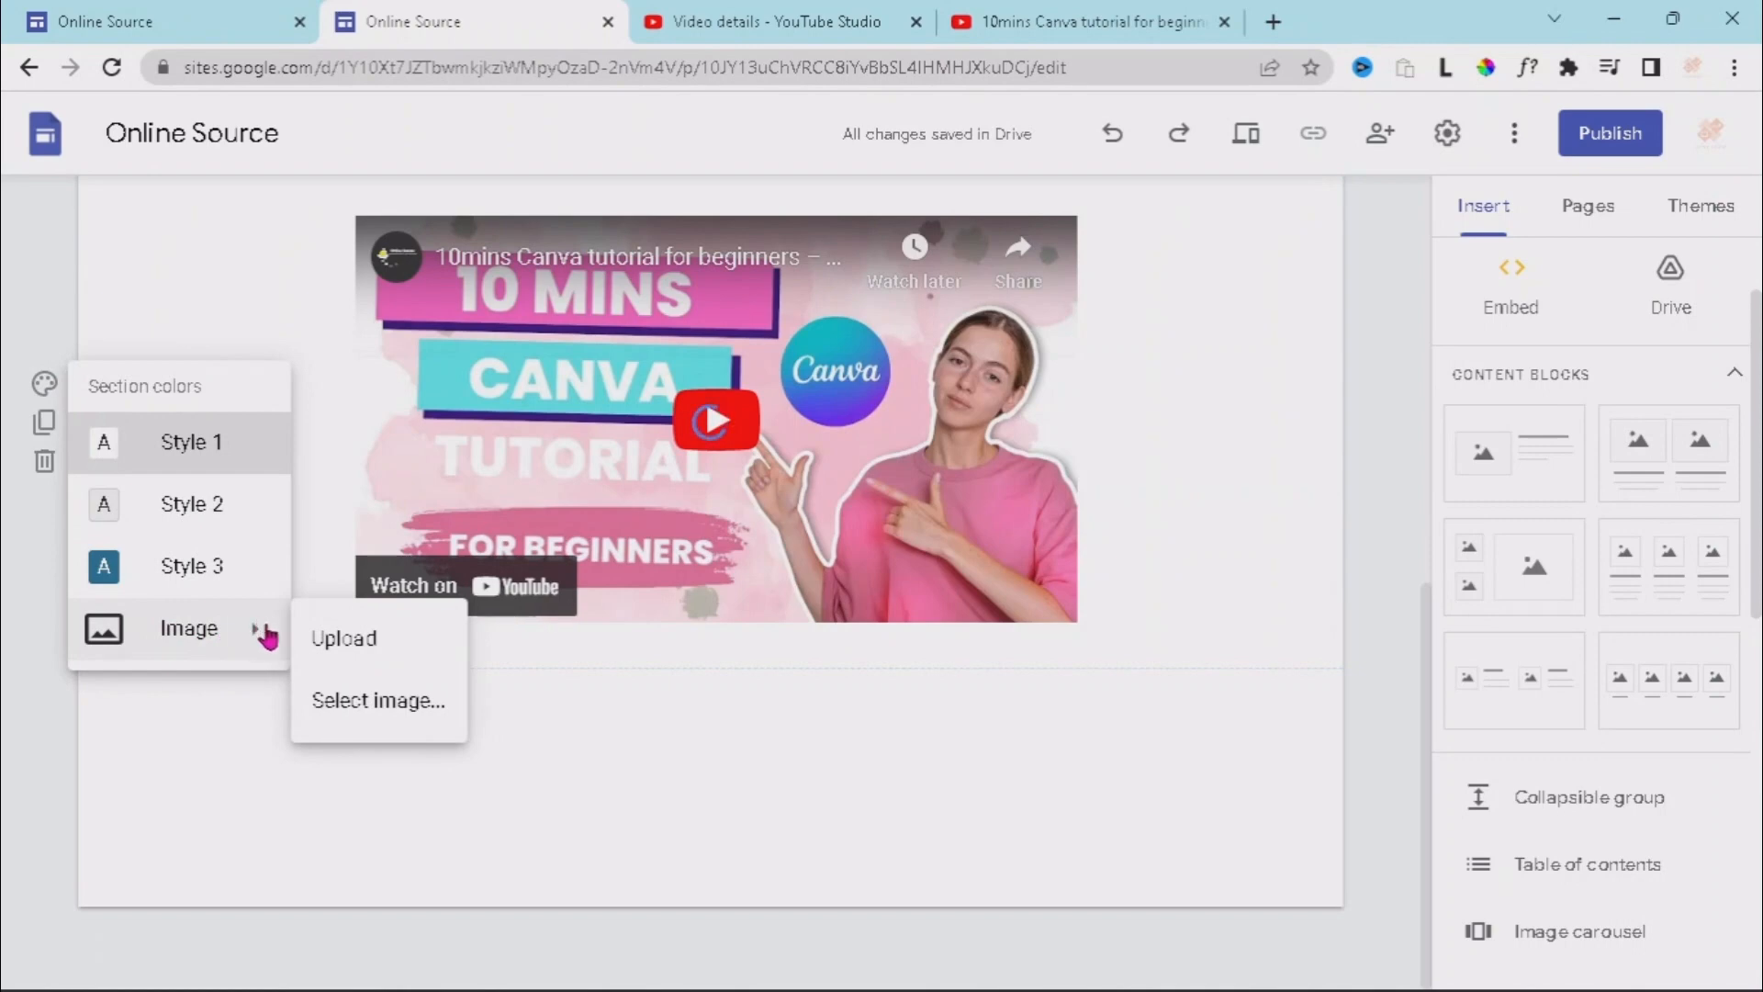
left_click(371, 647)
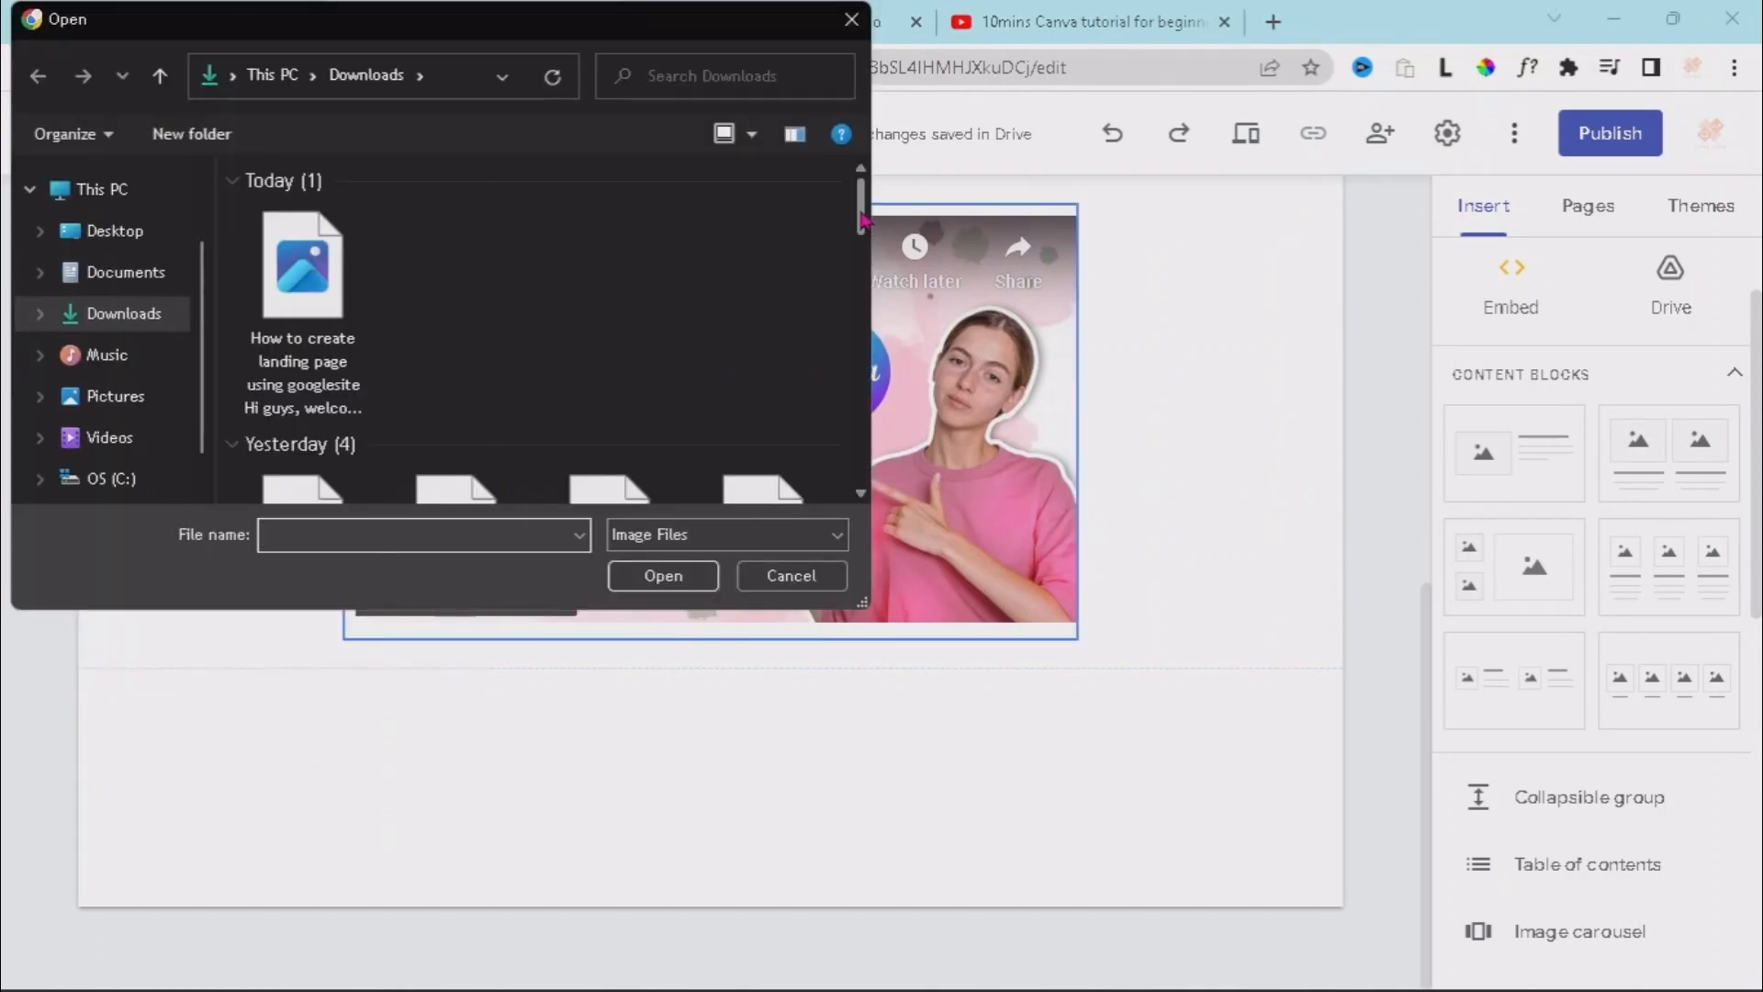
scroll(597, 221, "down", 3)
left_click(449, 276)
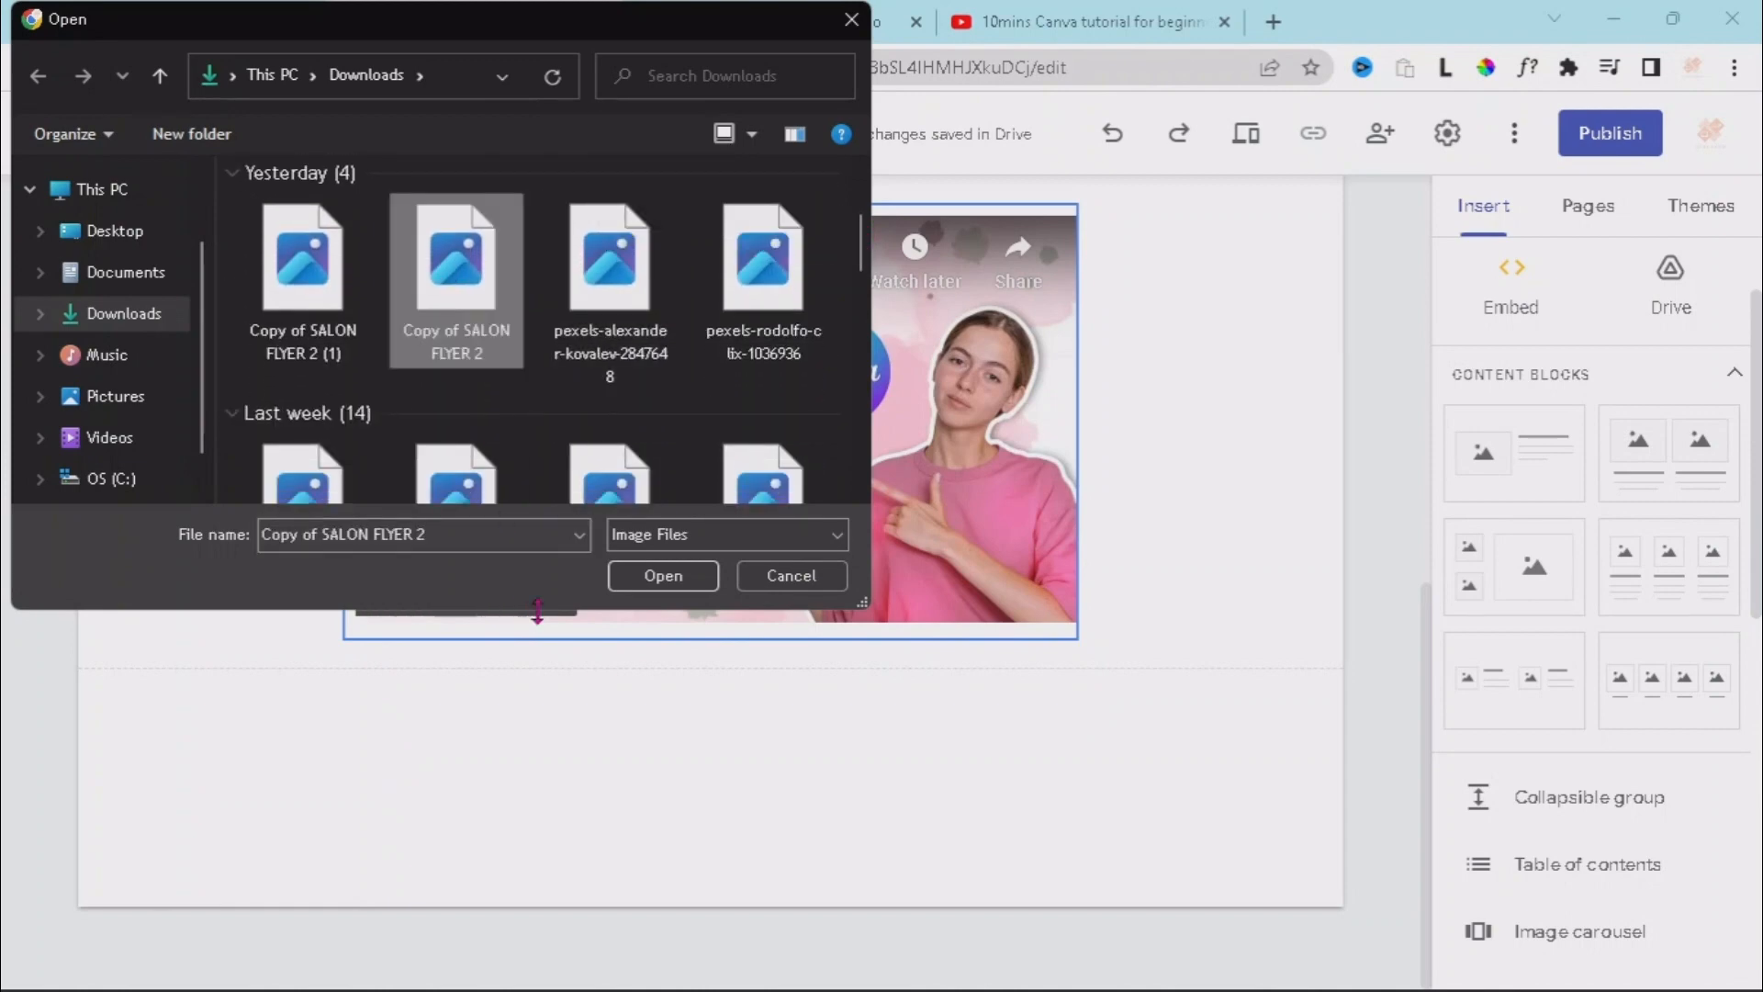
left_click(654, 584)
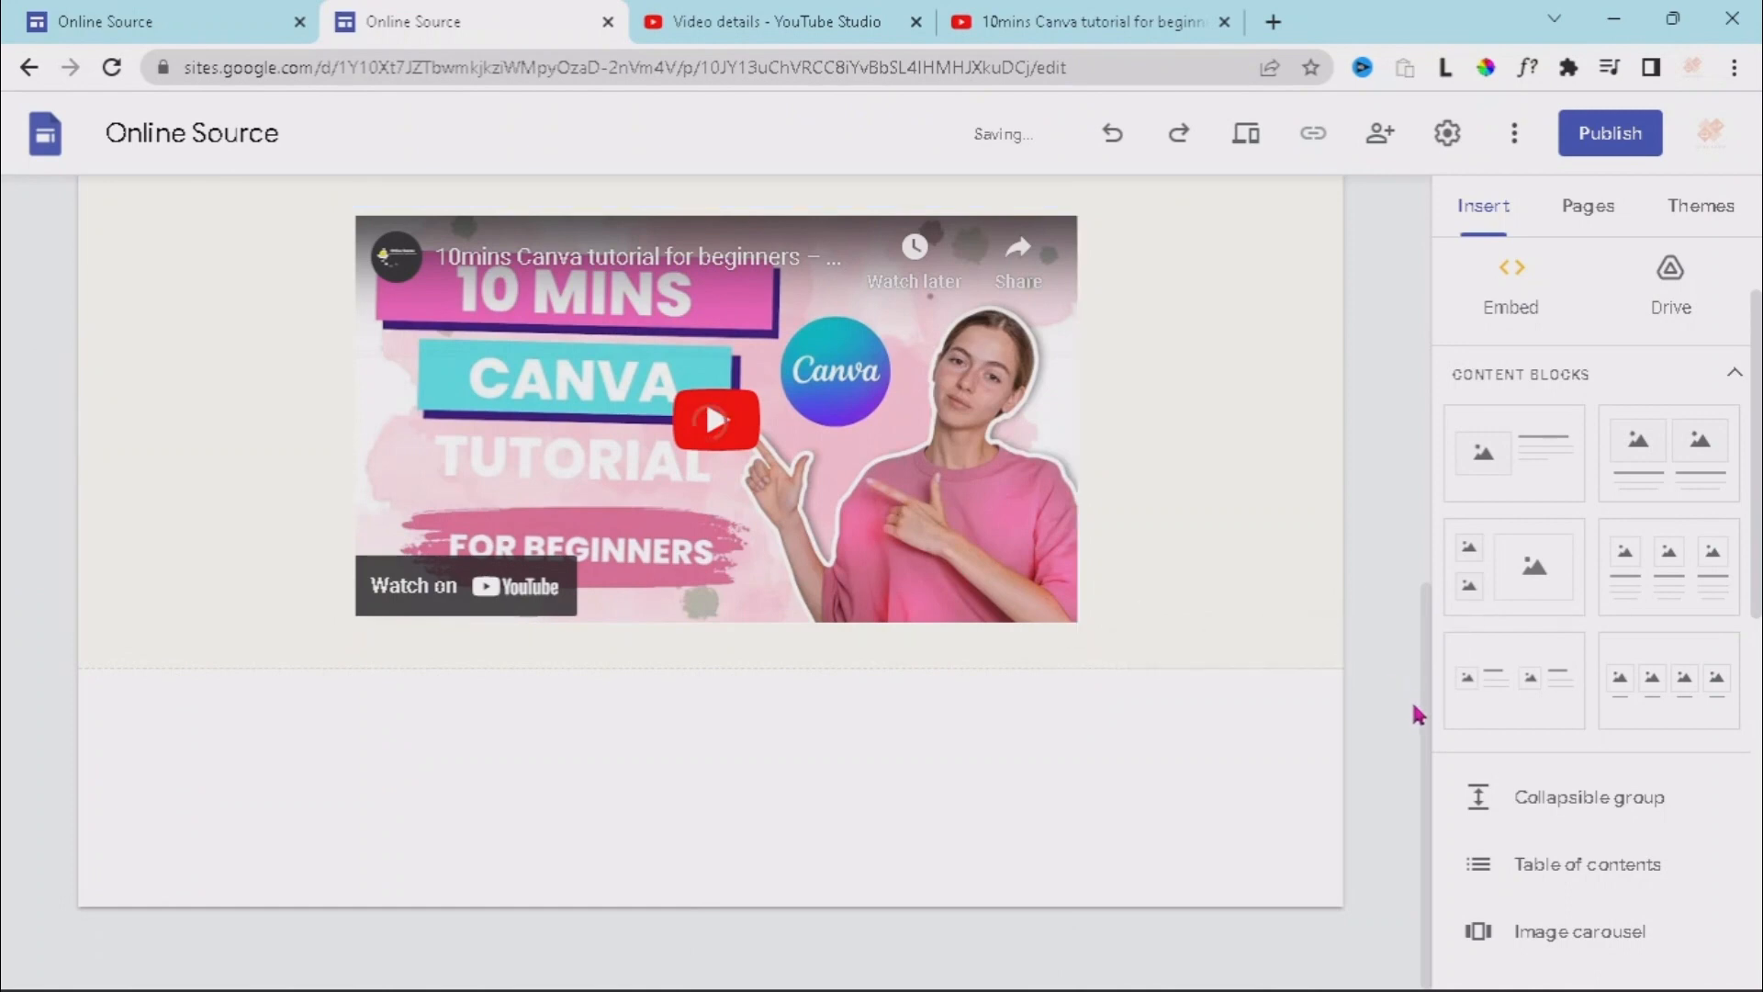
mouse_move(1425, 734)
left_mouse_down()
mouse_move(1438, 561)
mouse_move(1435, 752)
left_mouse_up()
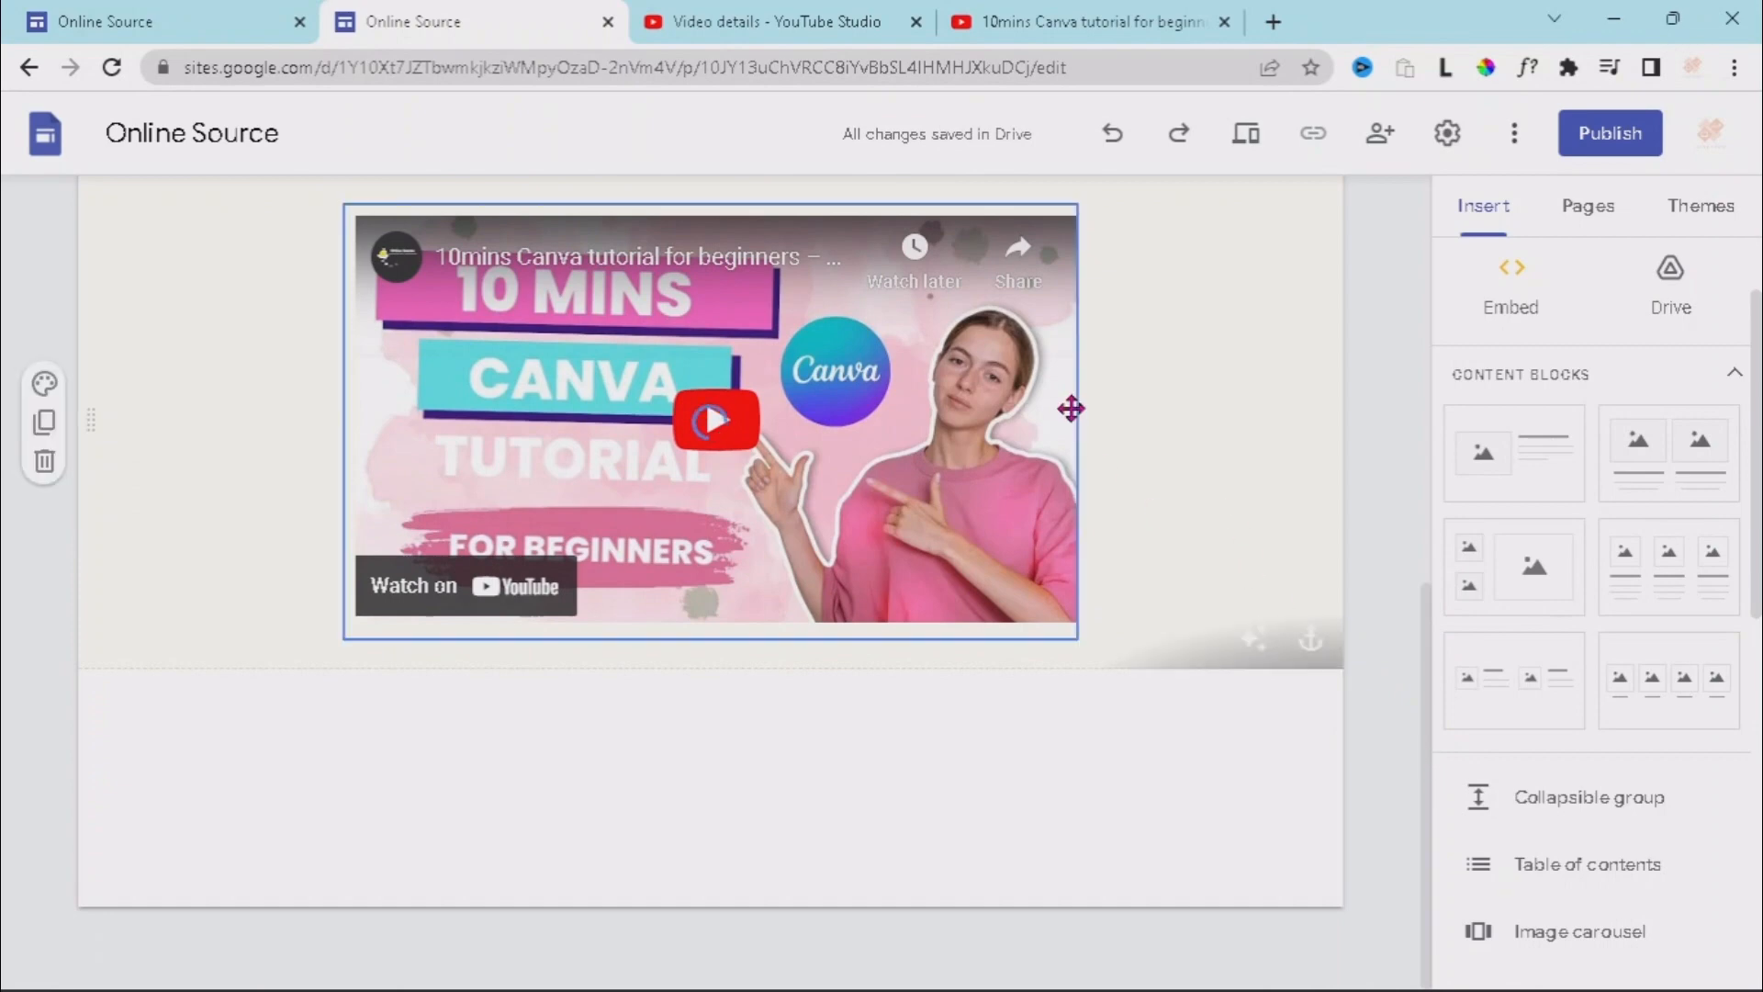
Switch to the finished example site's preview and copy the first "Lorem Epsom dolor sit amert" heading below its video
left_click(210, 30)
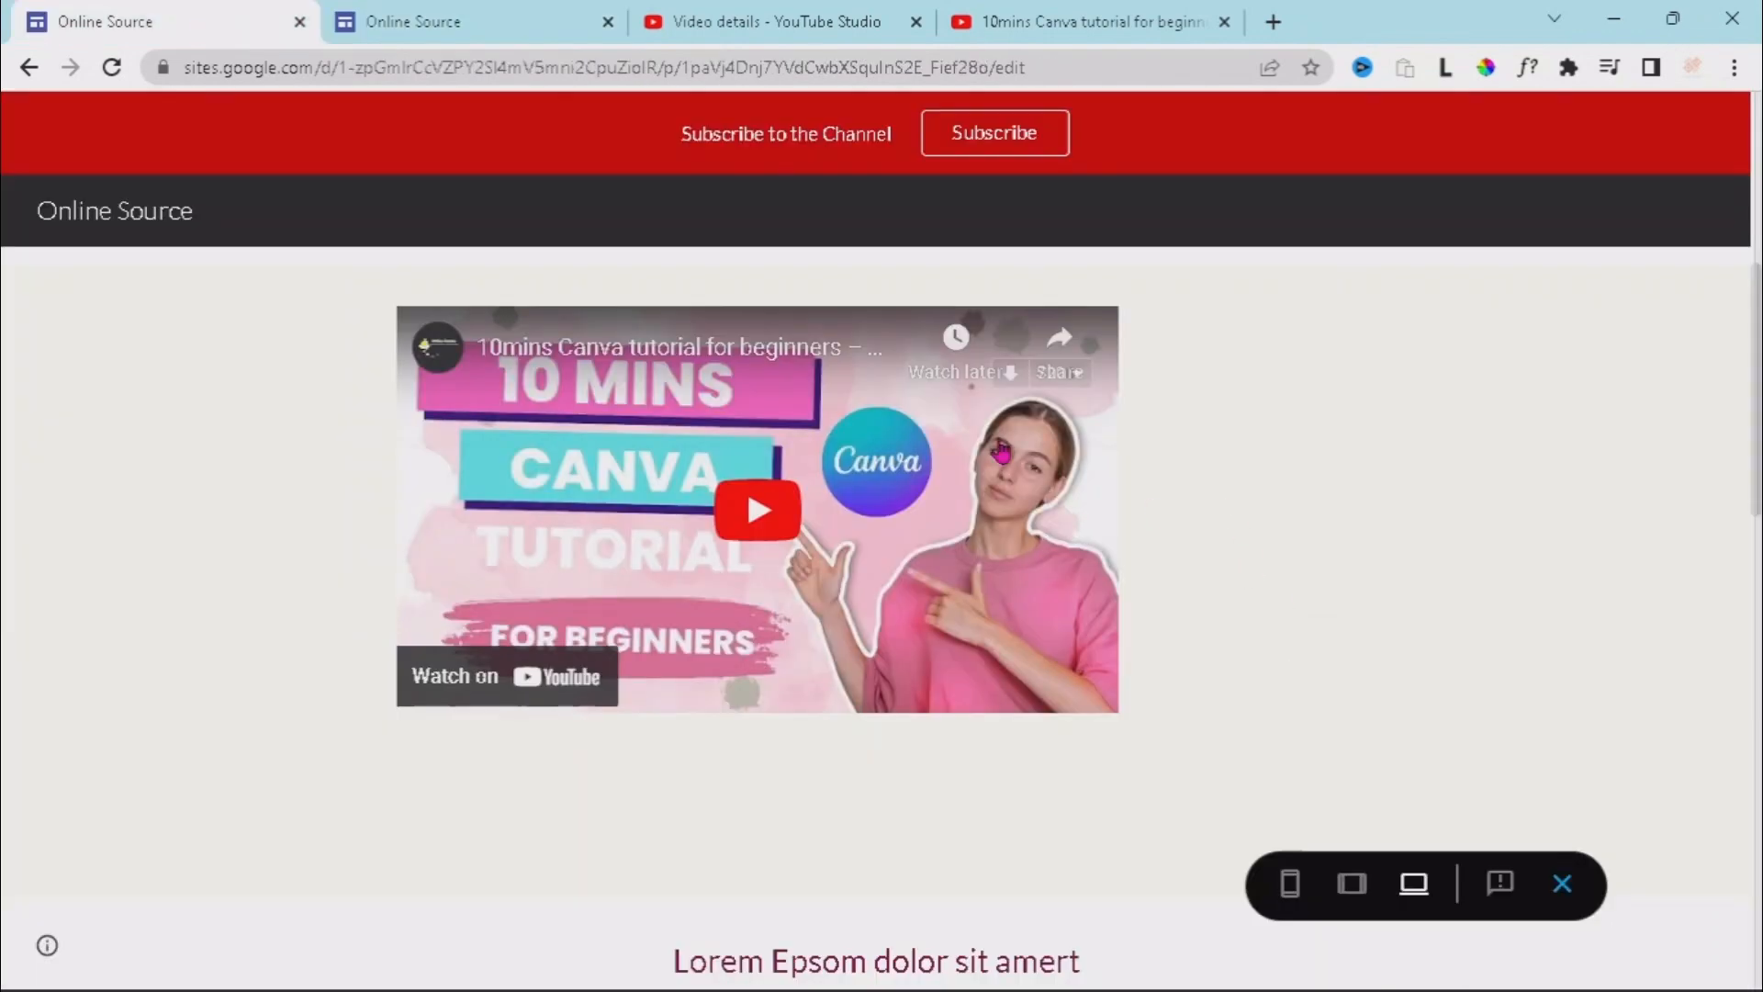
scroll(1754, 393, "down", 6)
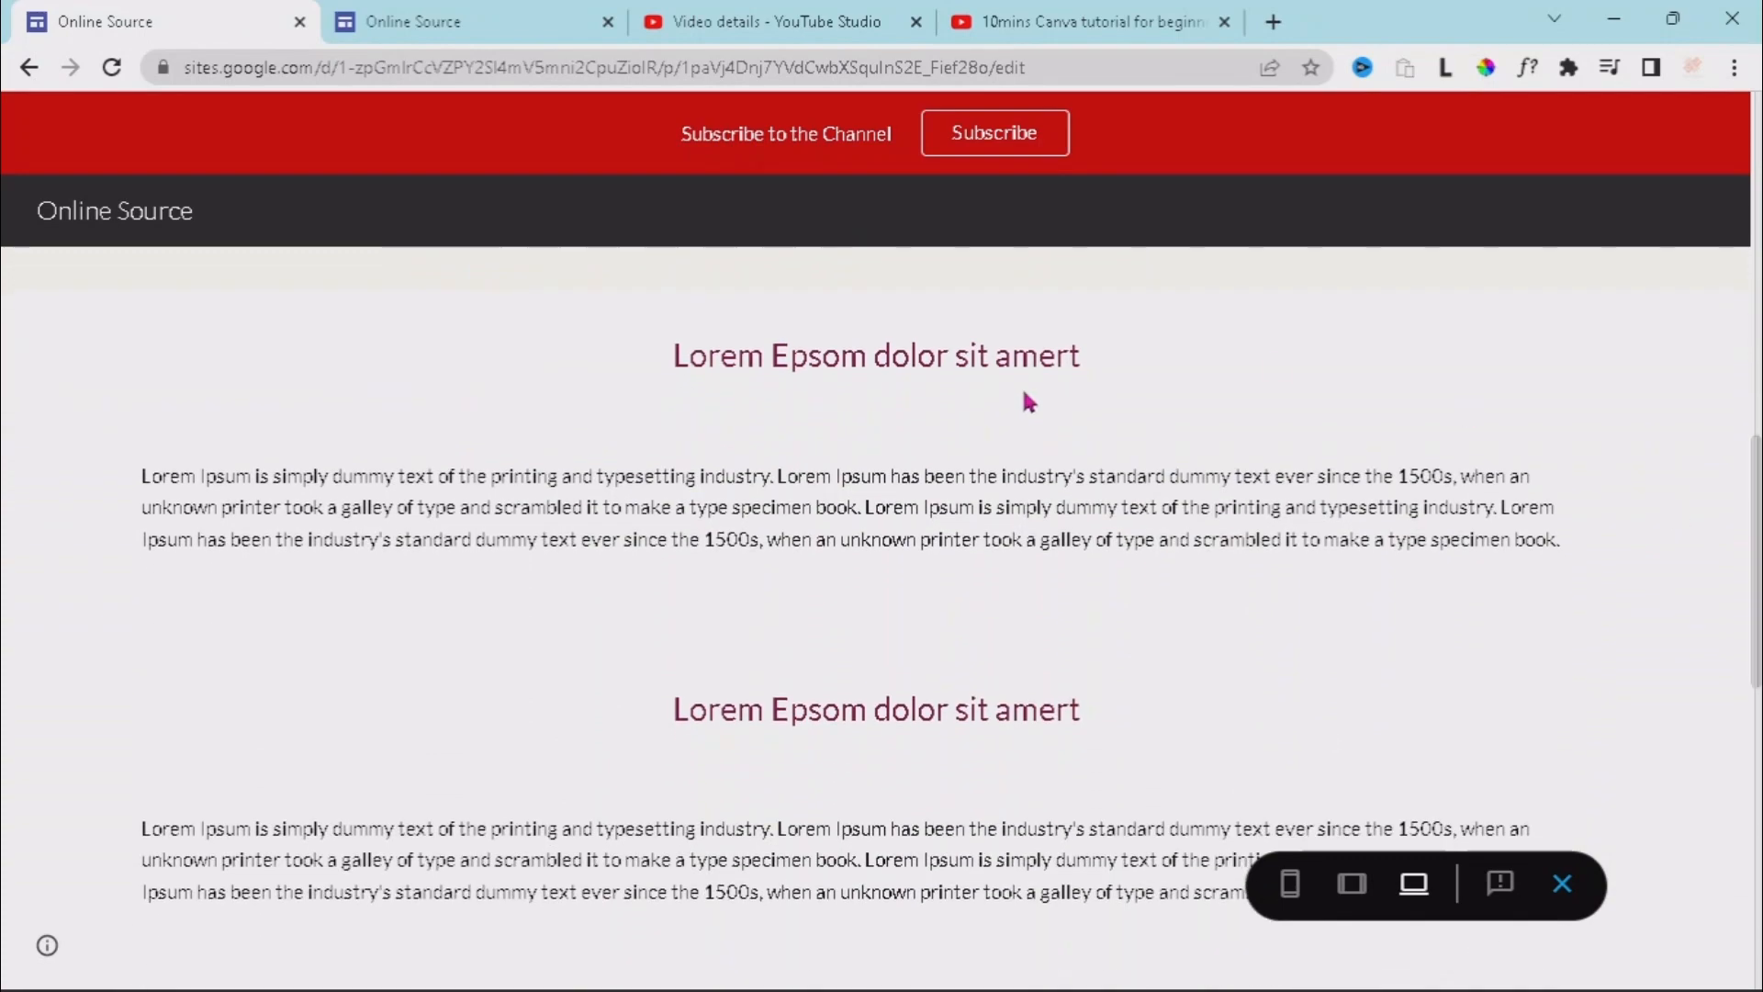
scroll(1084, 678, "down", 6)
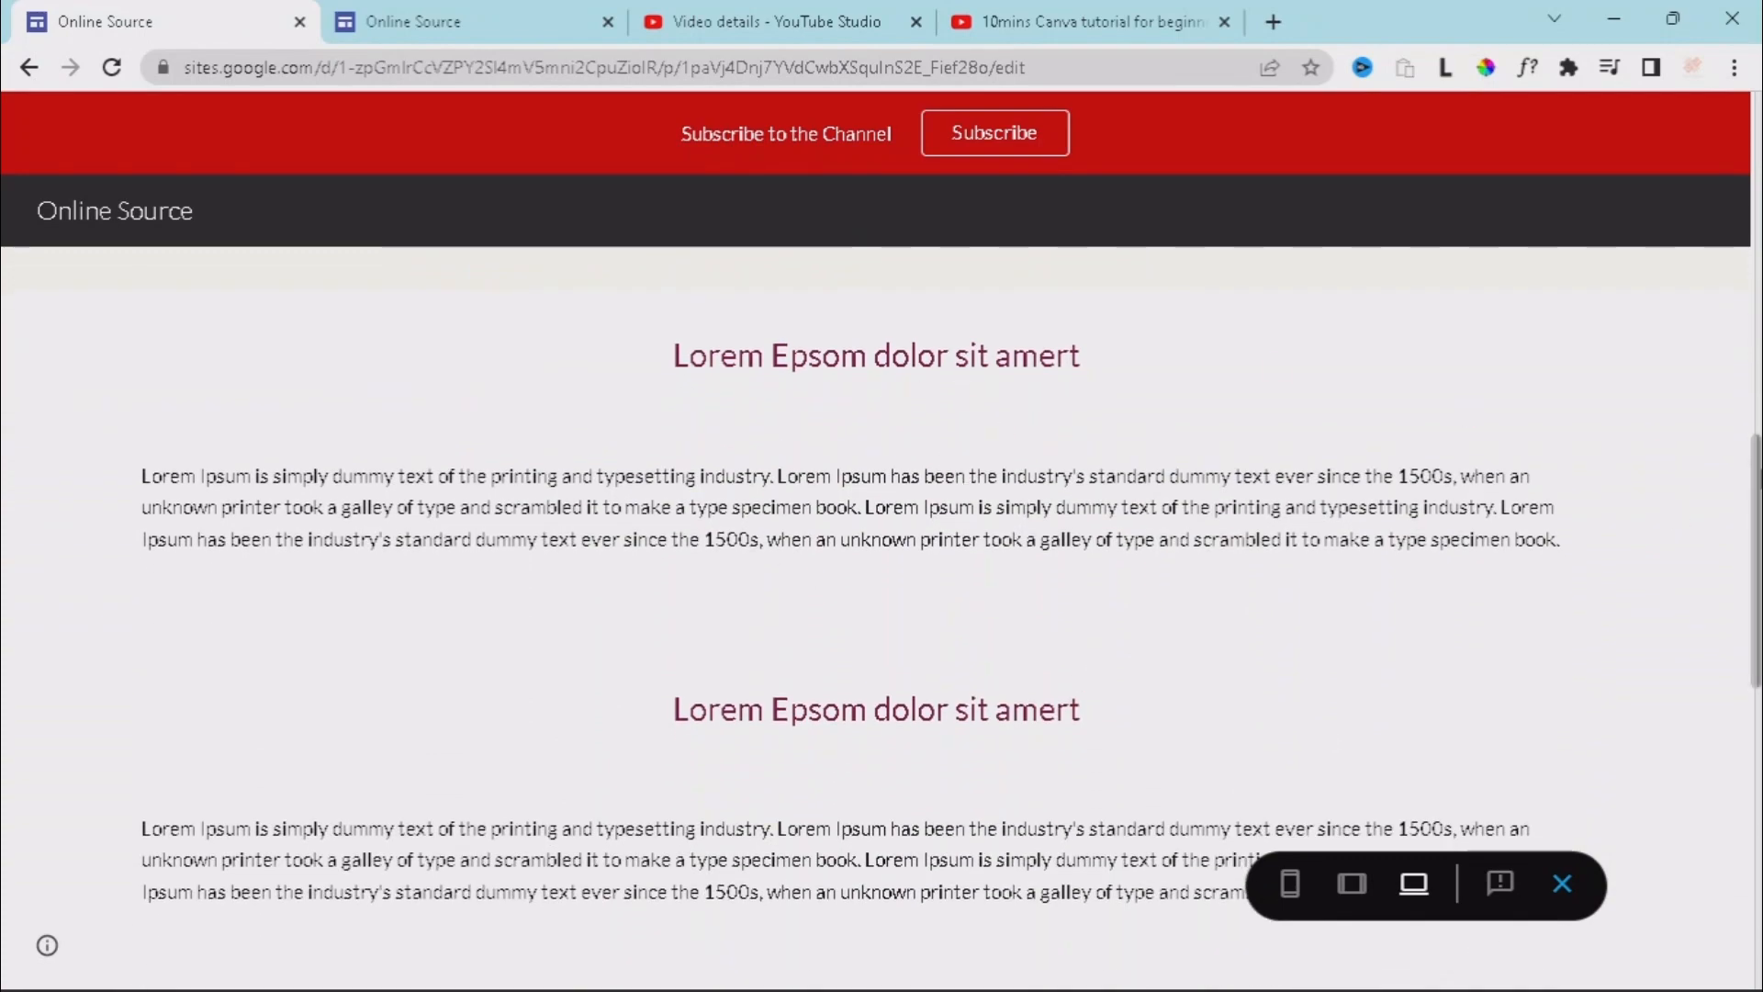
scroll(1118, 505, "up", 6)
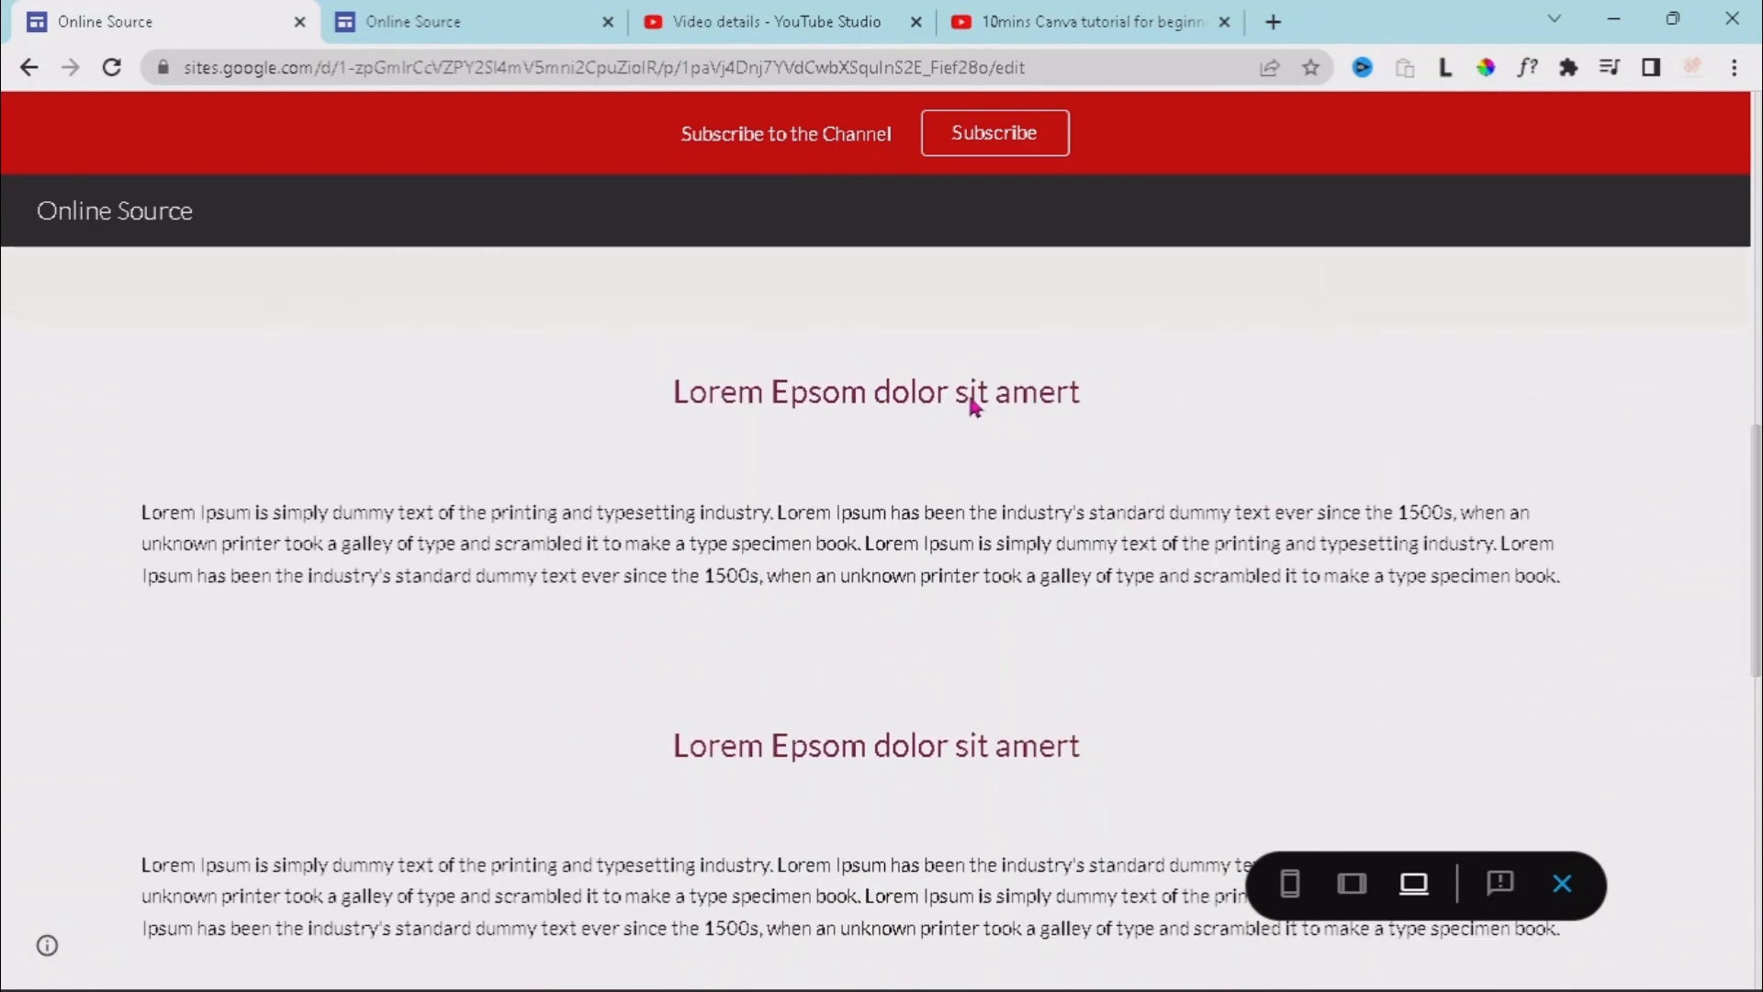
triple_click(975, 409)
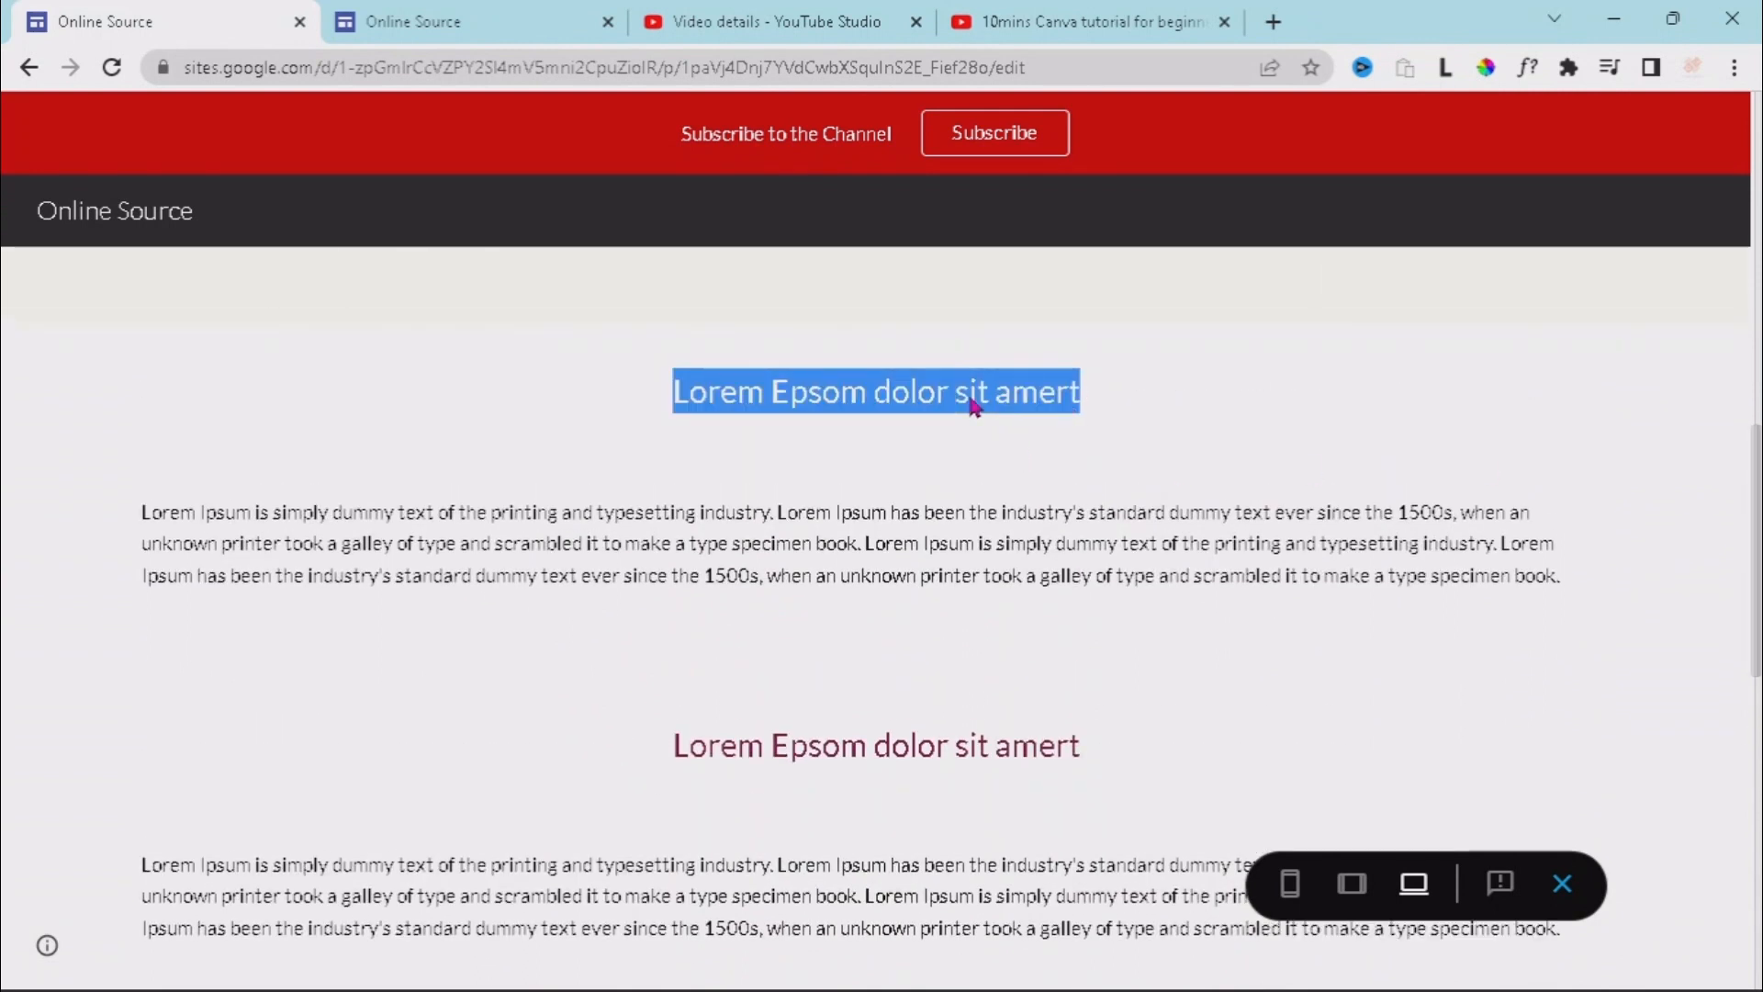
Back on the new page, add a text box below the video with the copied "Lorem Epsom dolor sit amert" heading, without its trailing blank line
left_click(503, 13)
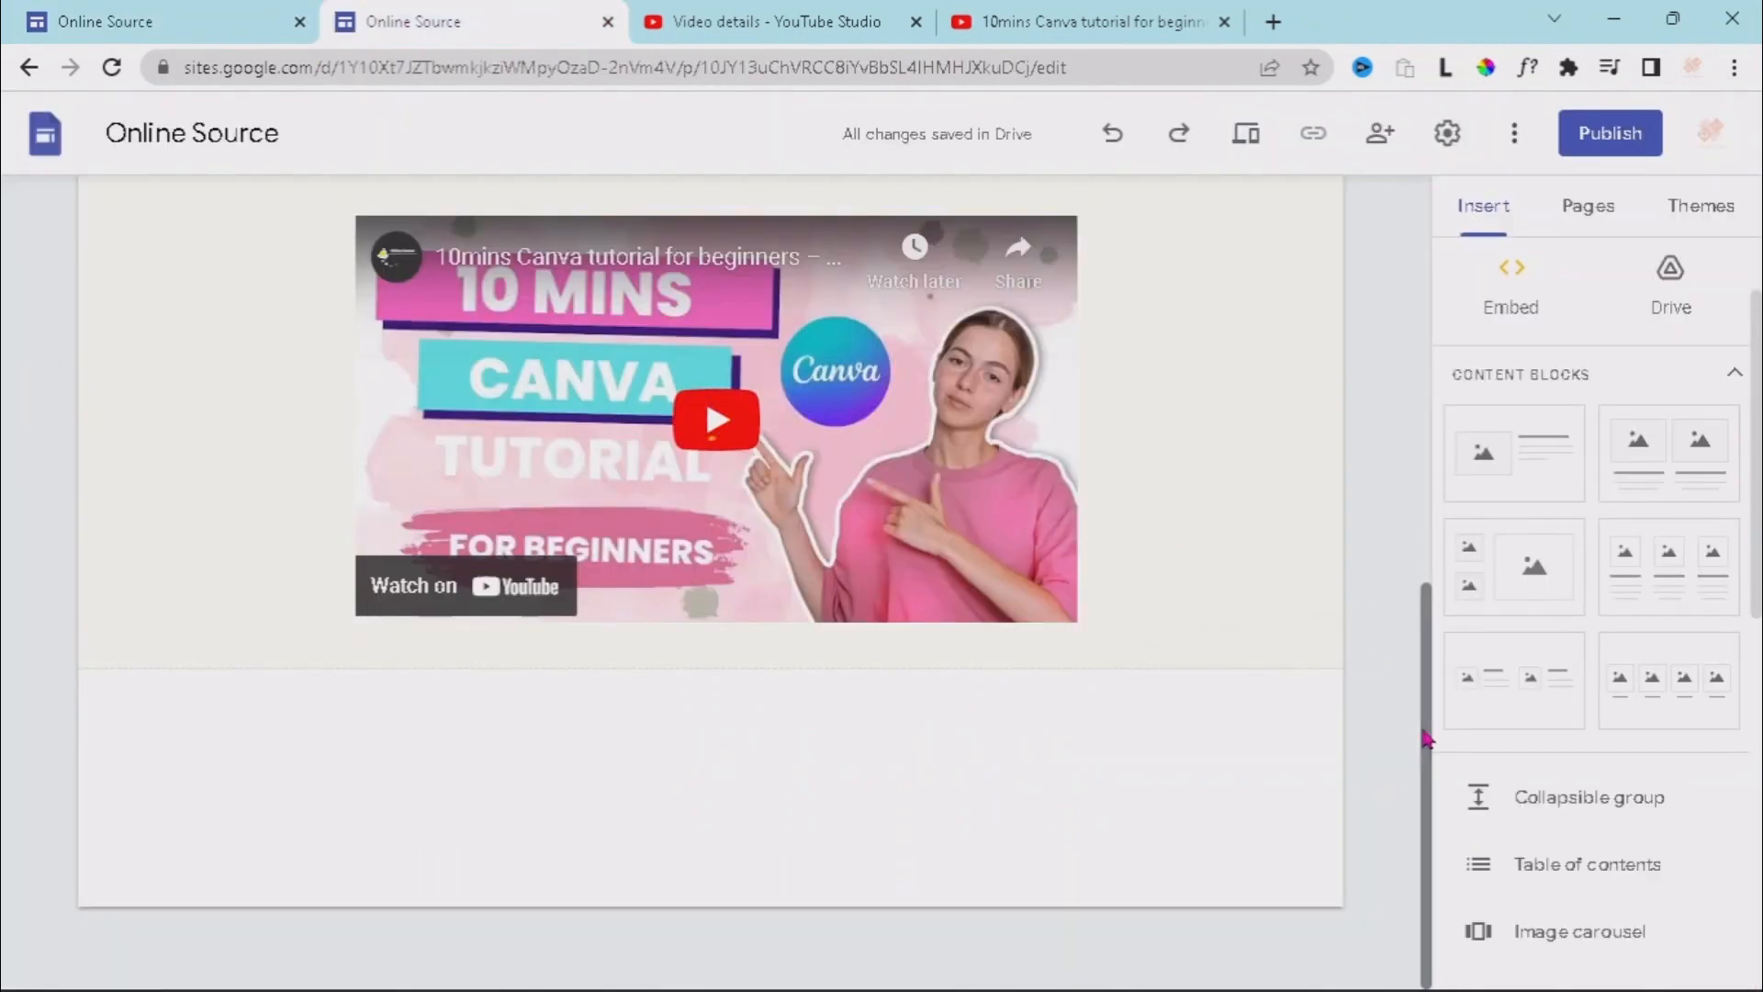
scroll(1757, 612, "down", 1)
scroll(1758, 612, "down", 5)
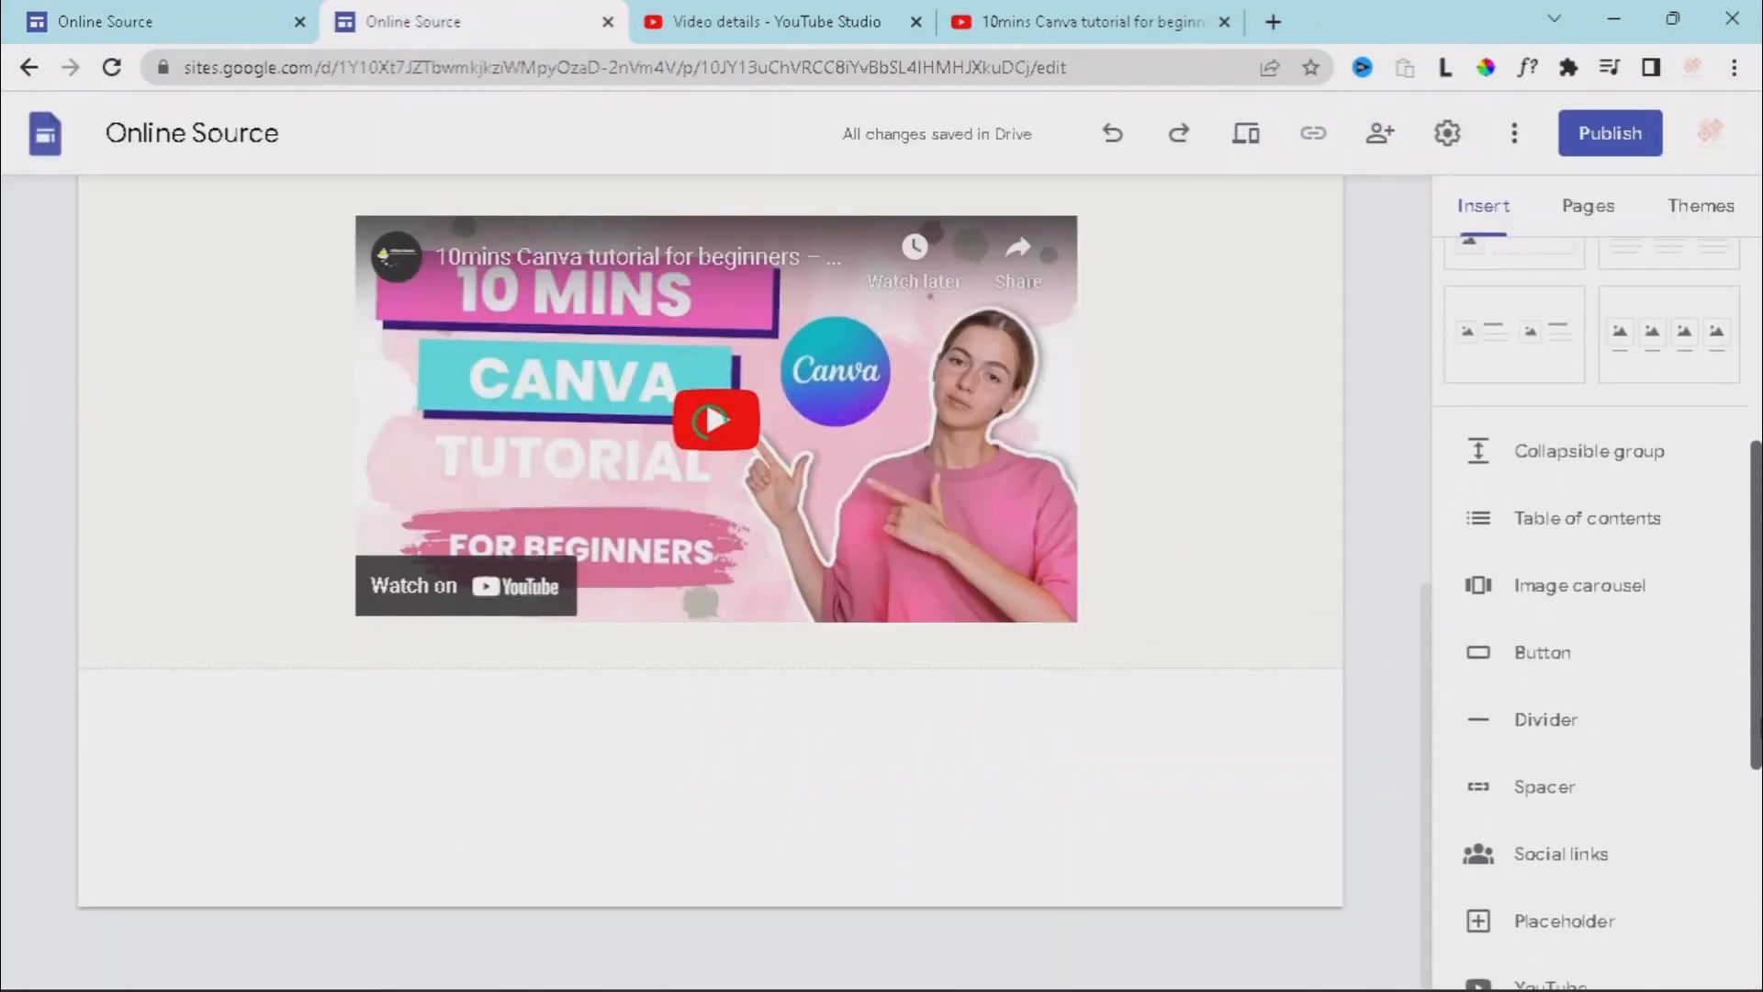
scroll(1598, 588, "up", 6)
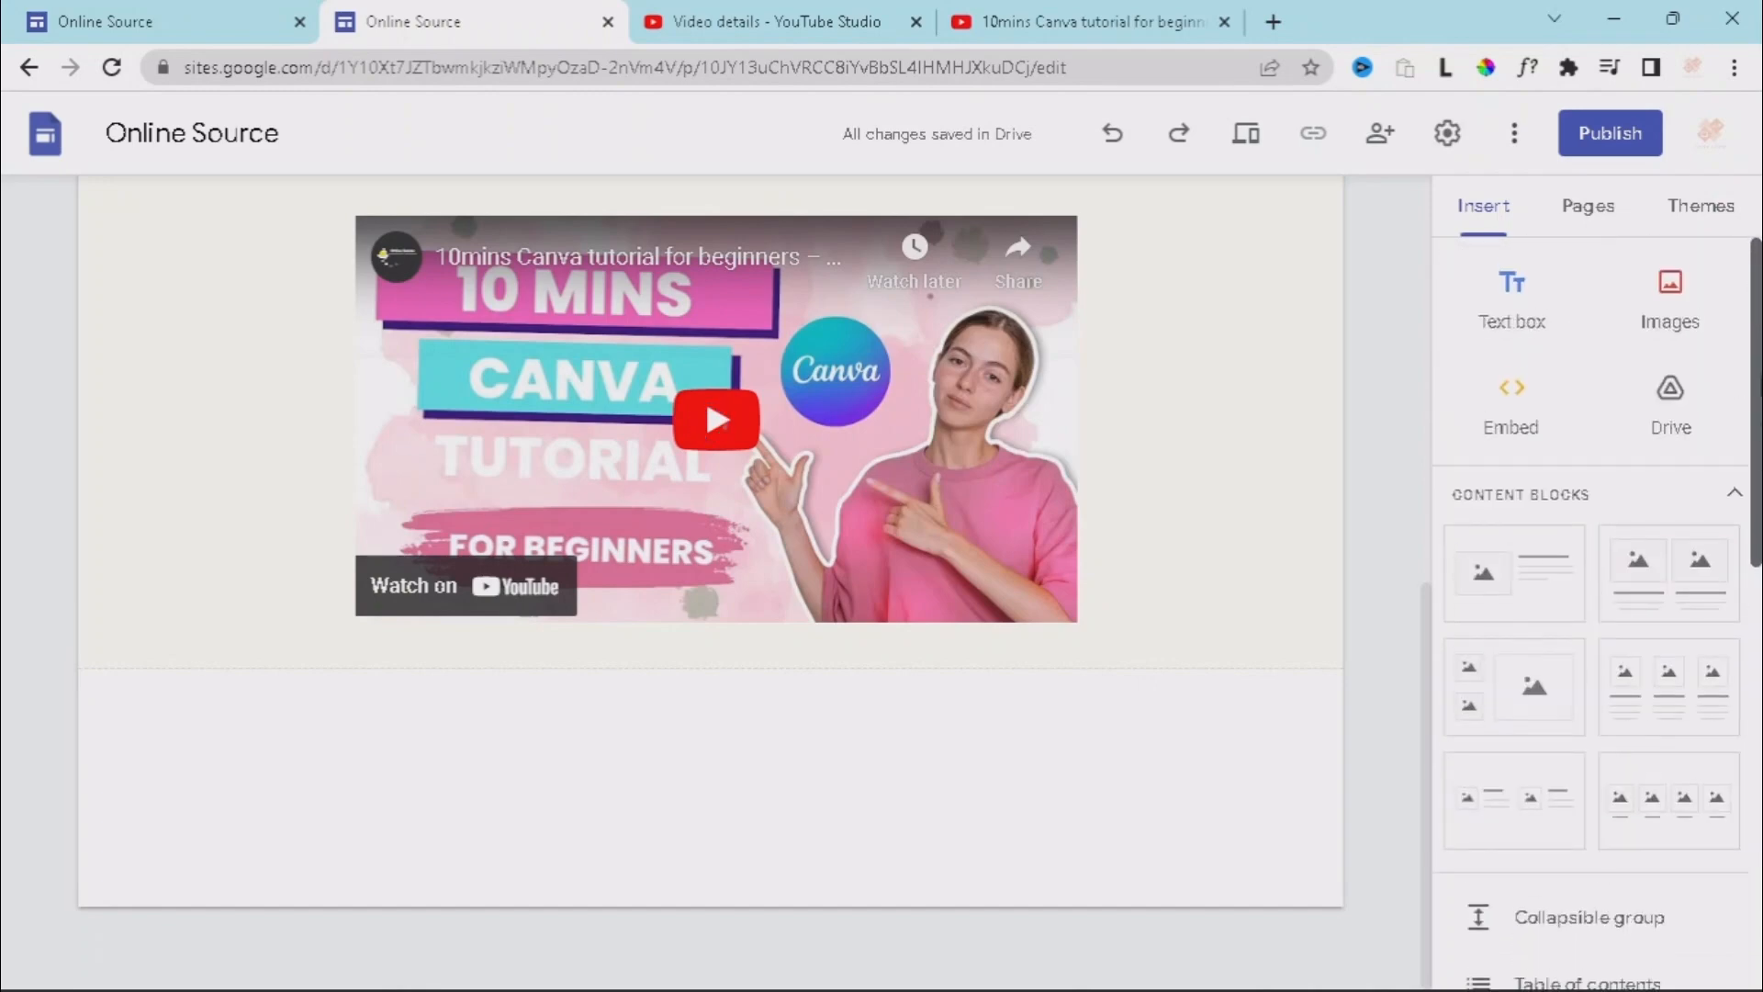
left_click(1509, 292)
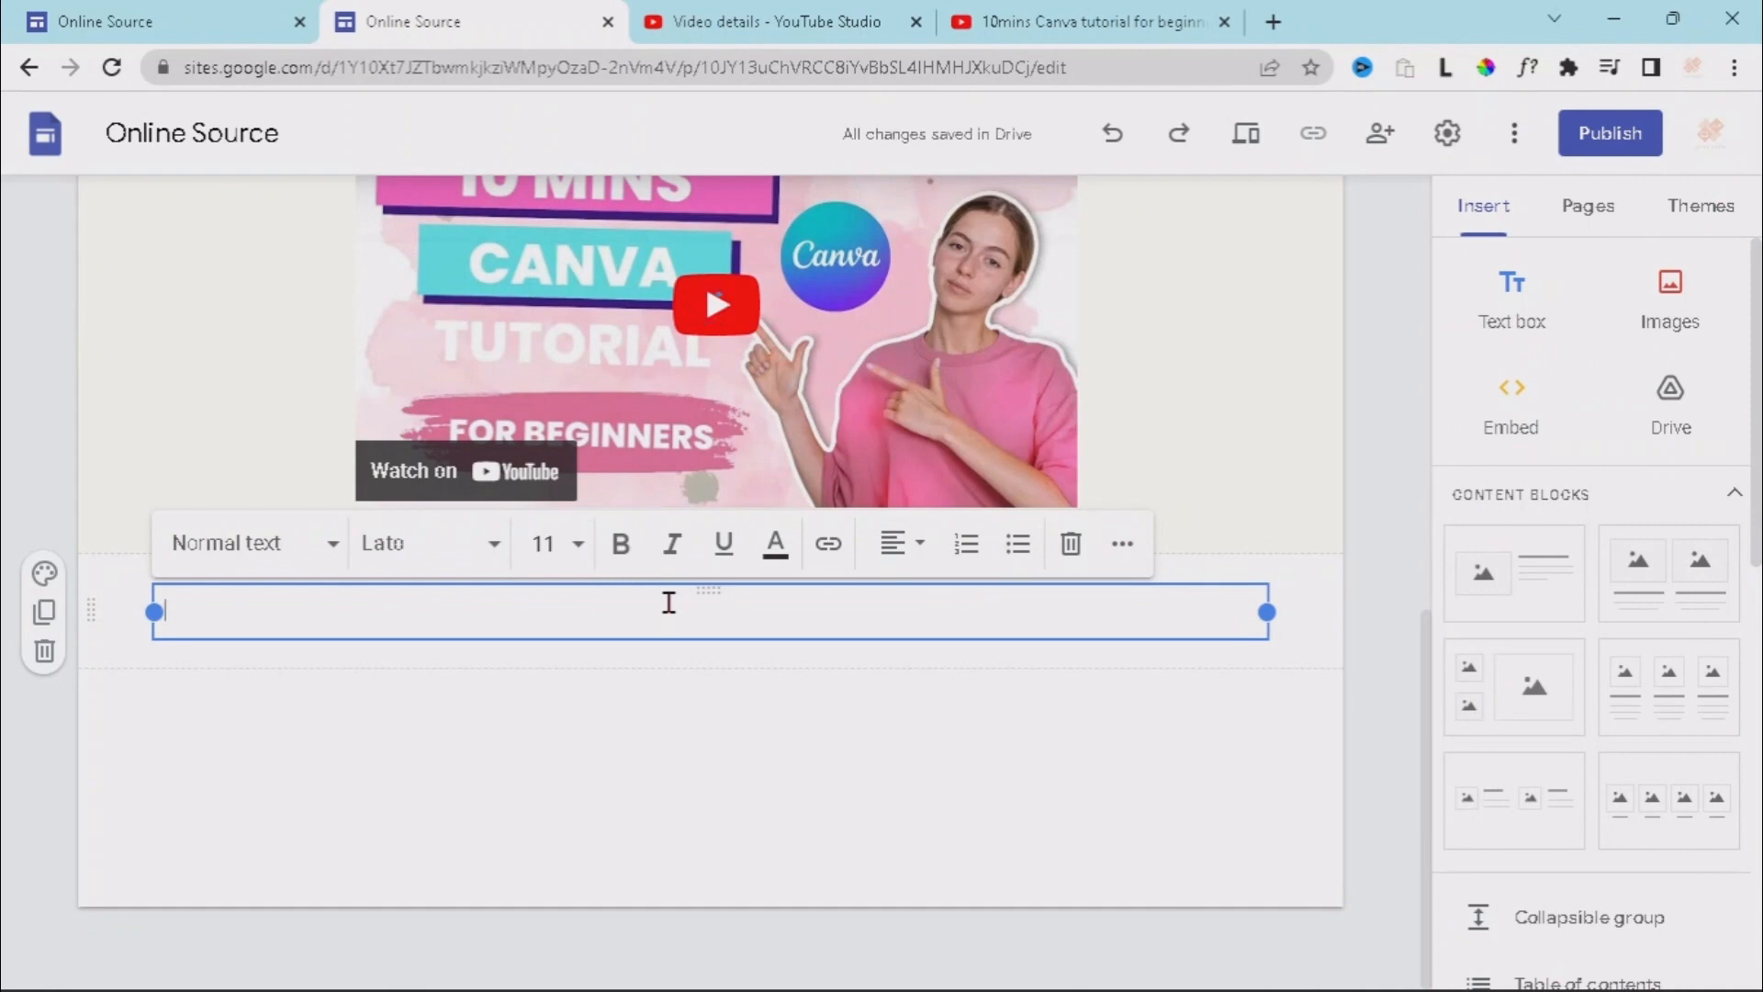
key("ctrl+v")
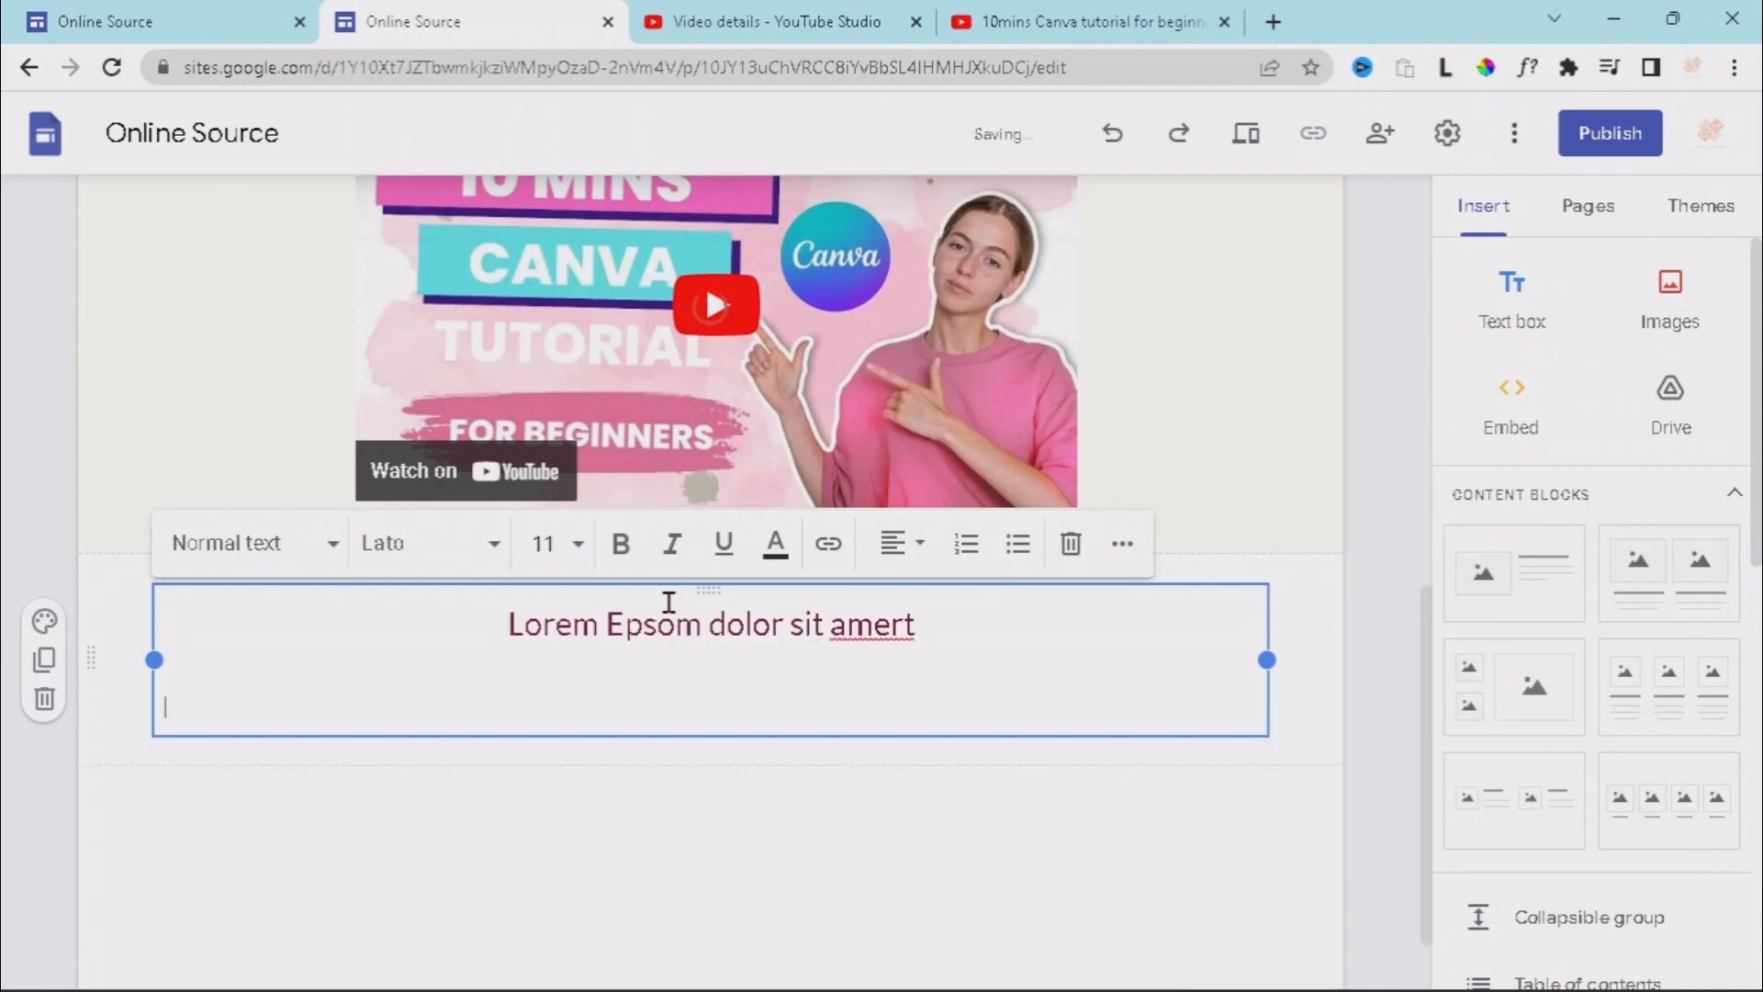
key("BackSpace")
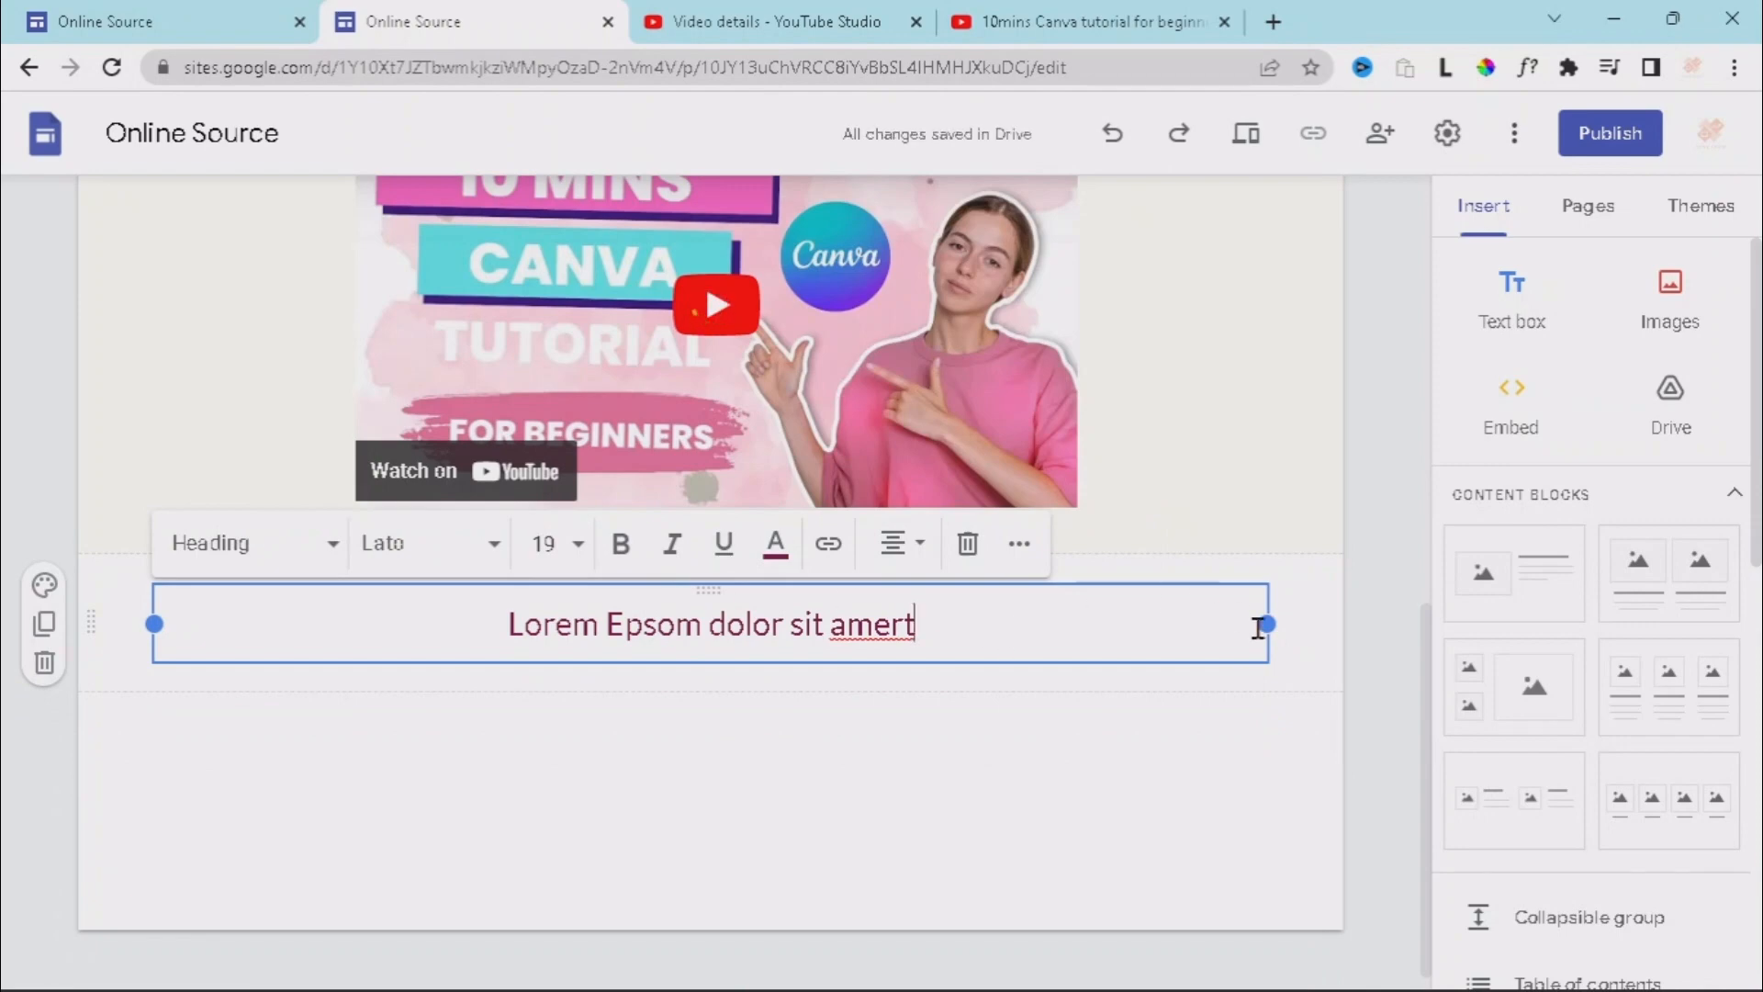
left_click(1205, 748)
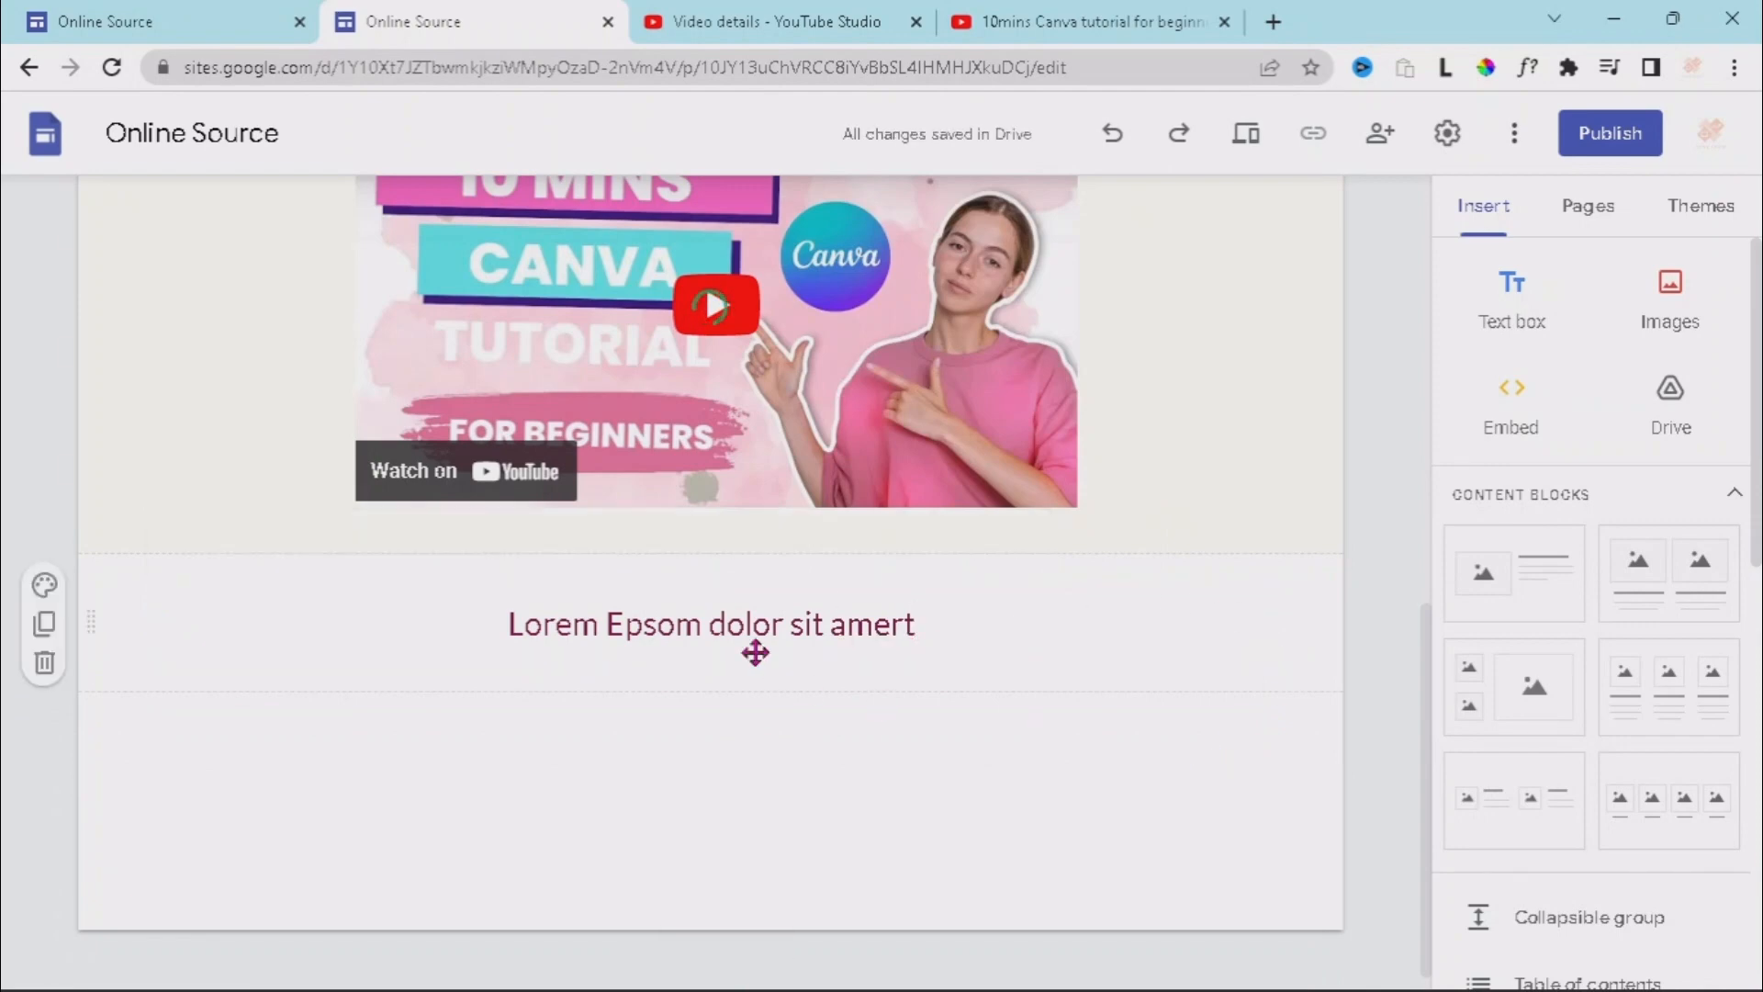
Examine the text style, font and text colour settings of the "Lorem Epsom dolor sit amert" heading below the video
left_click(1077, 624)
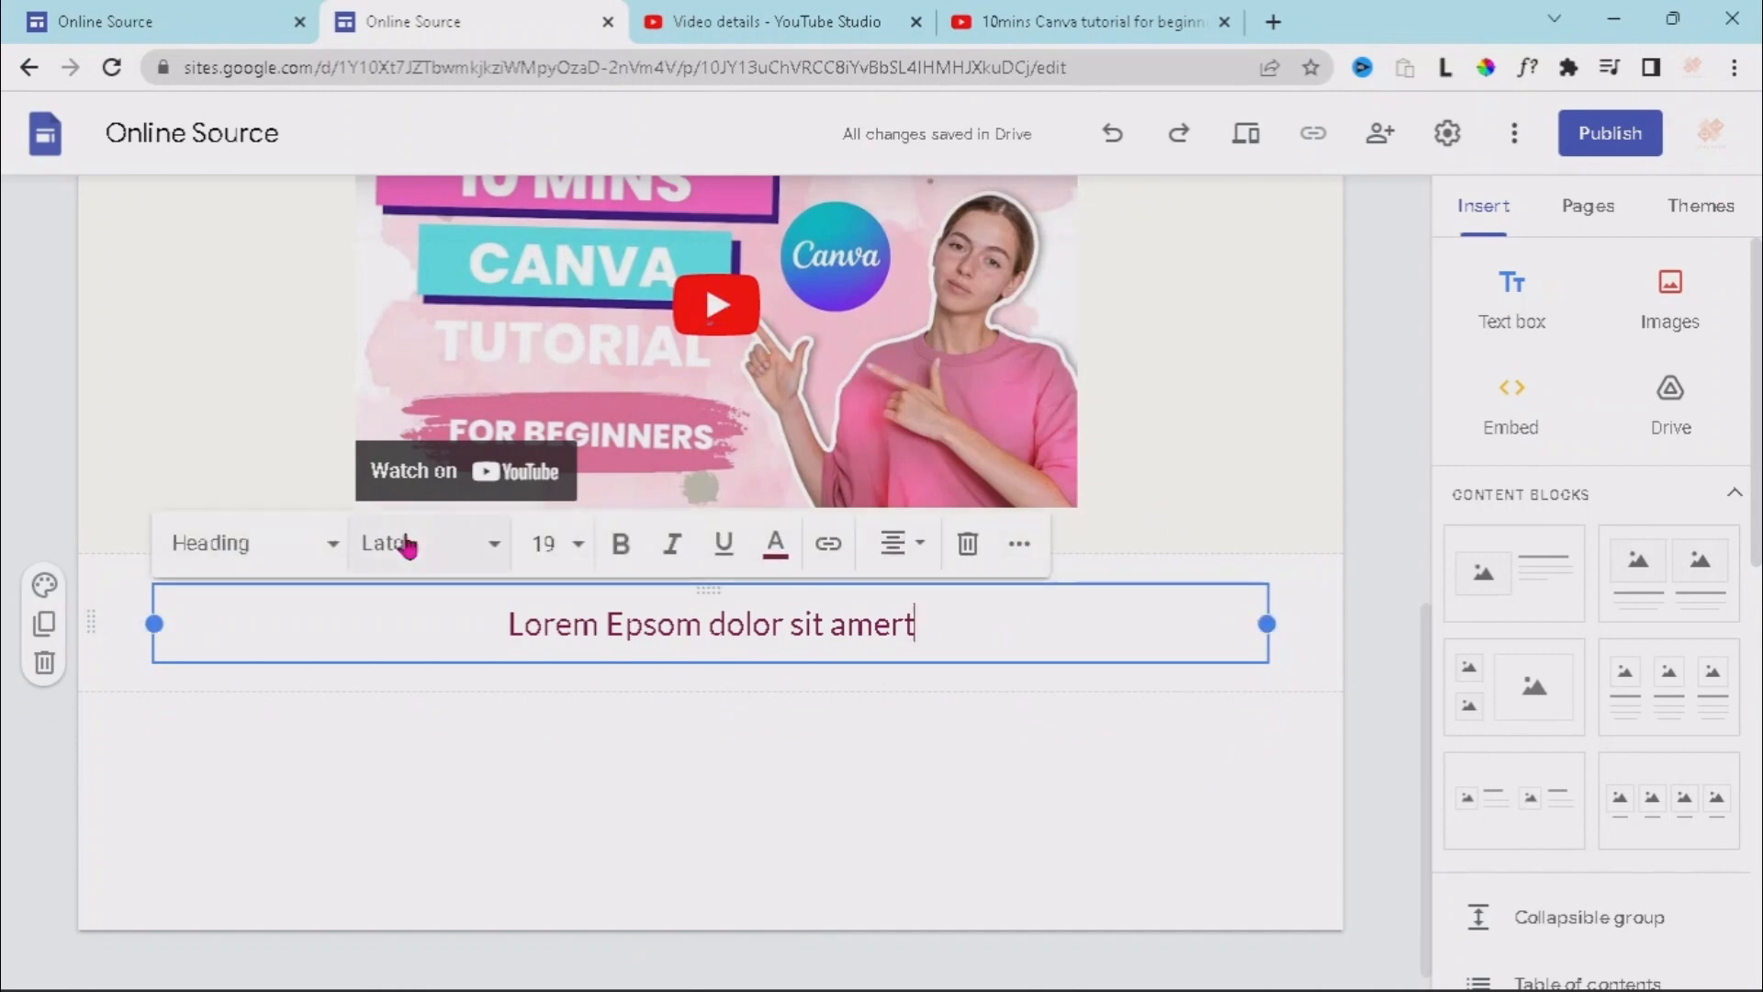
left_click(338, 558)
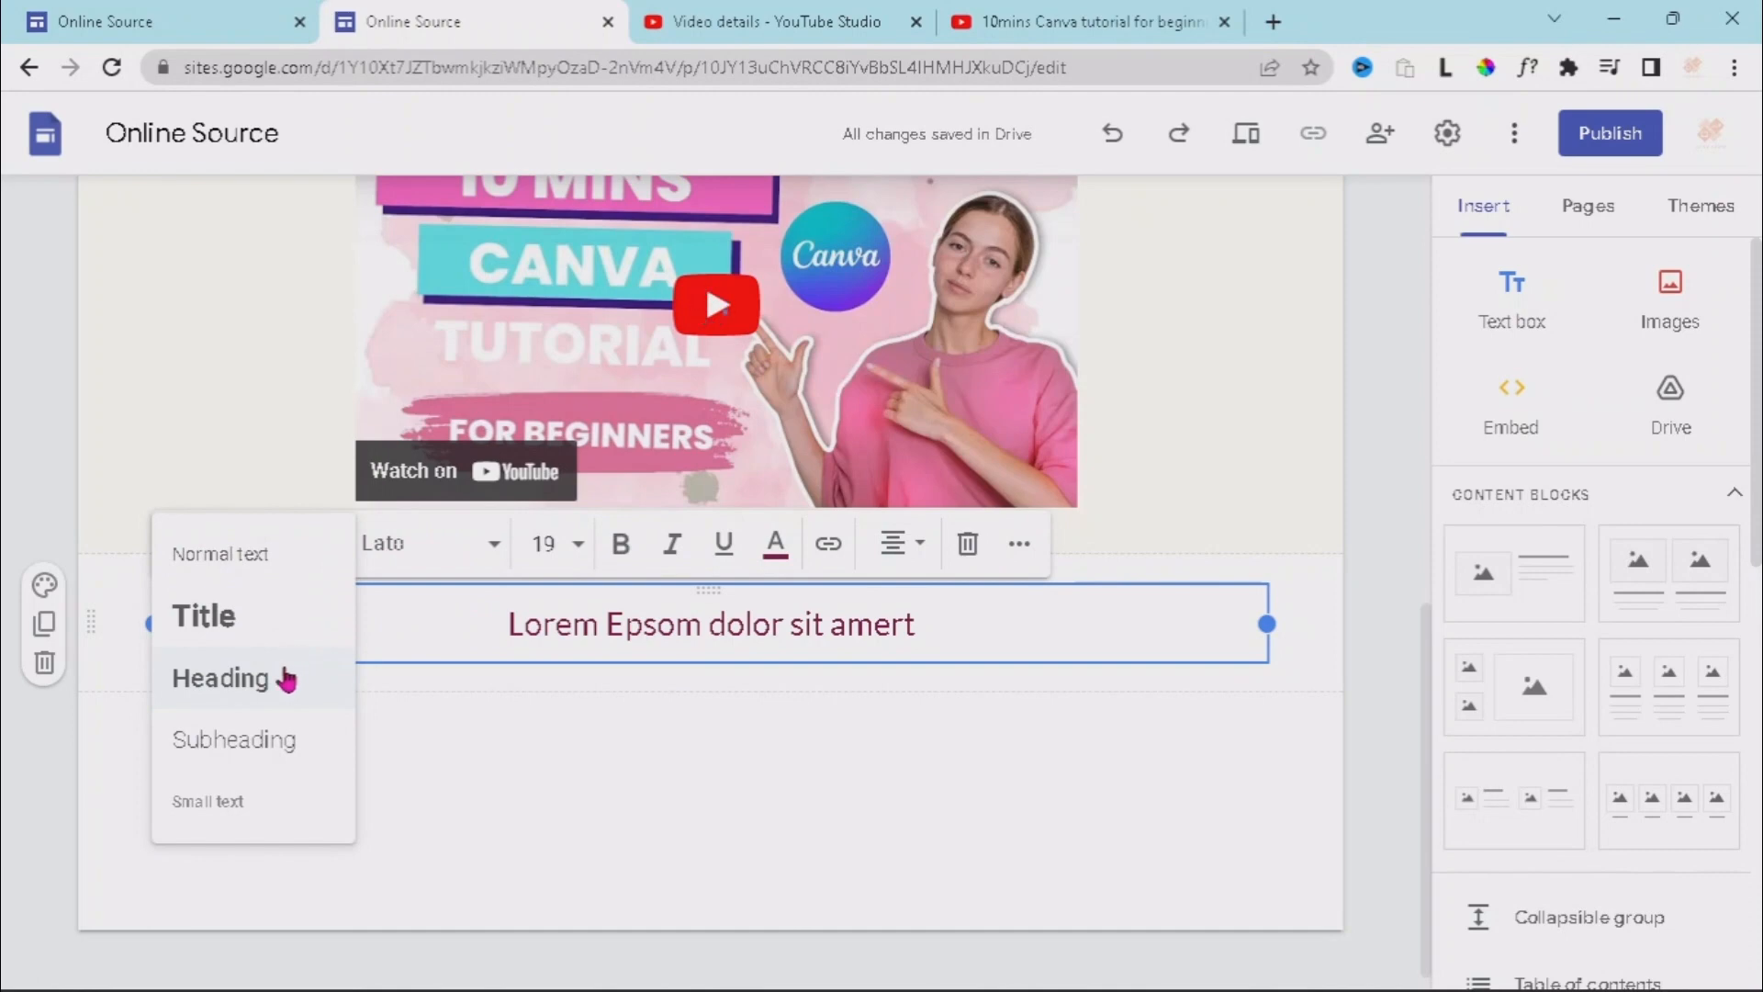
left_click(539, 735)
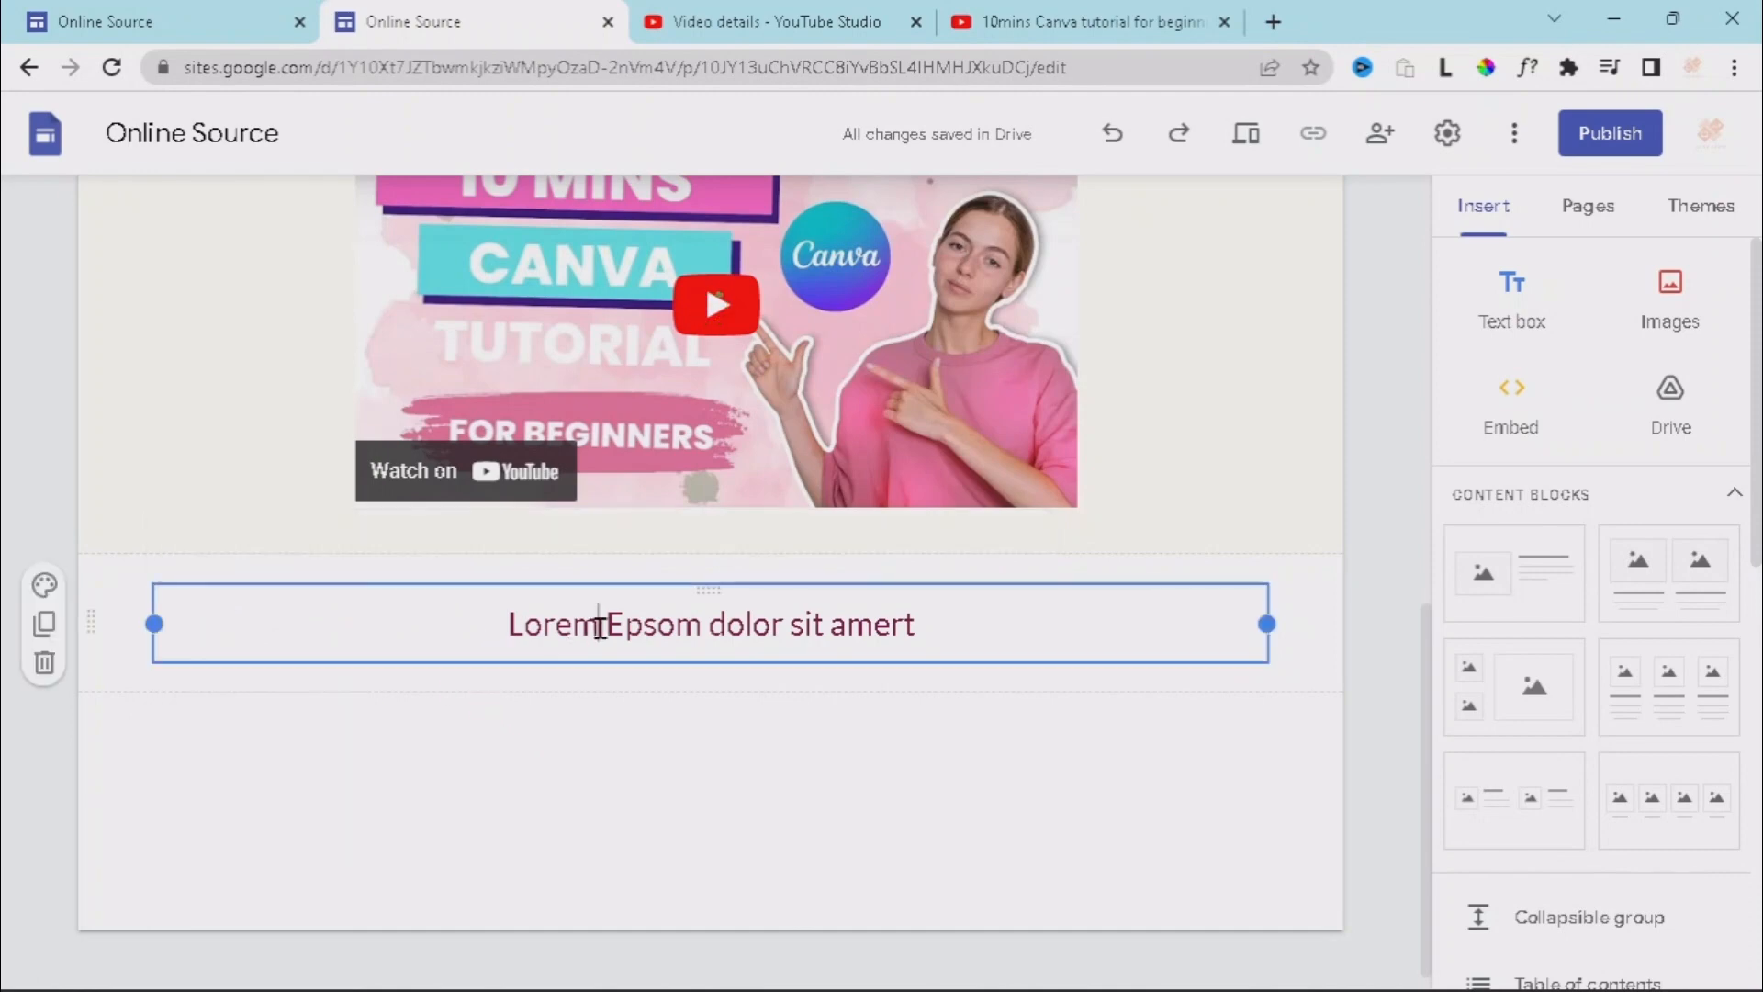
left_click(496, 556)
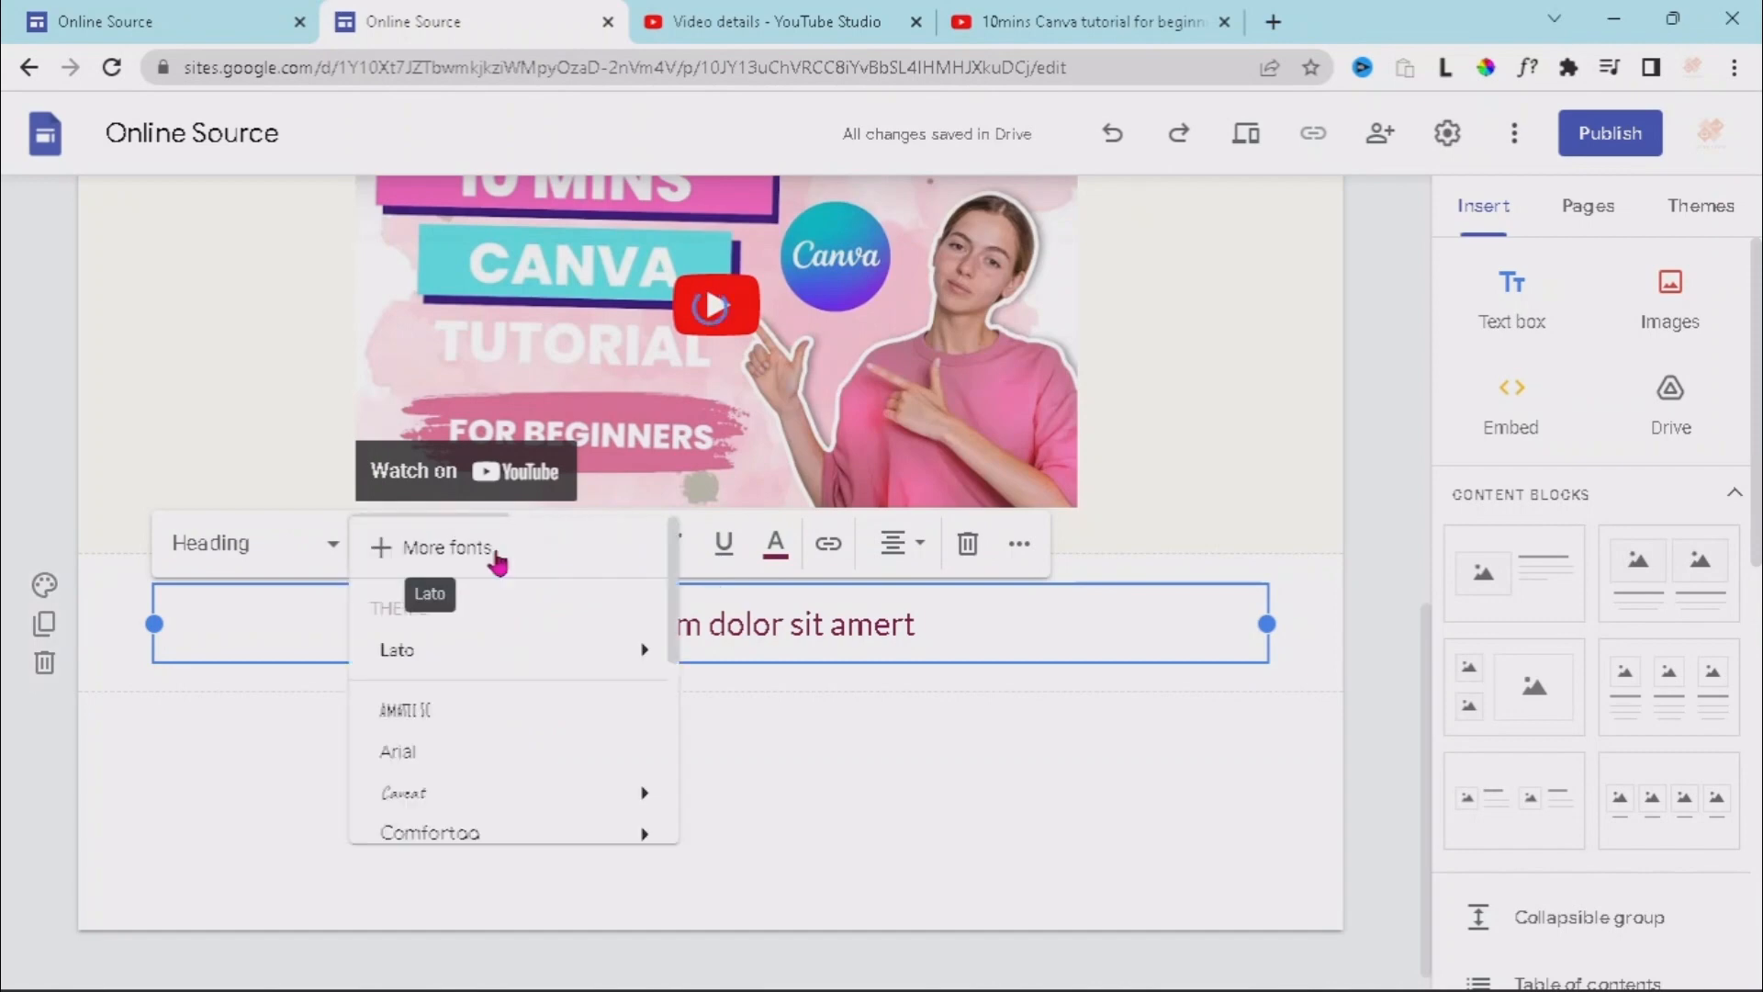
left_click(855, 768)
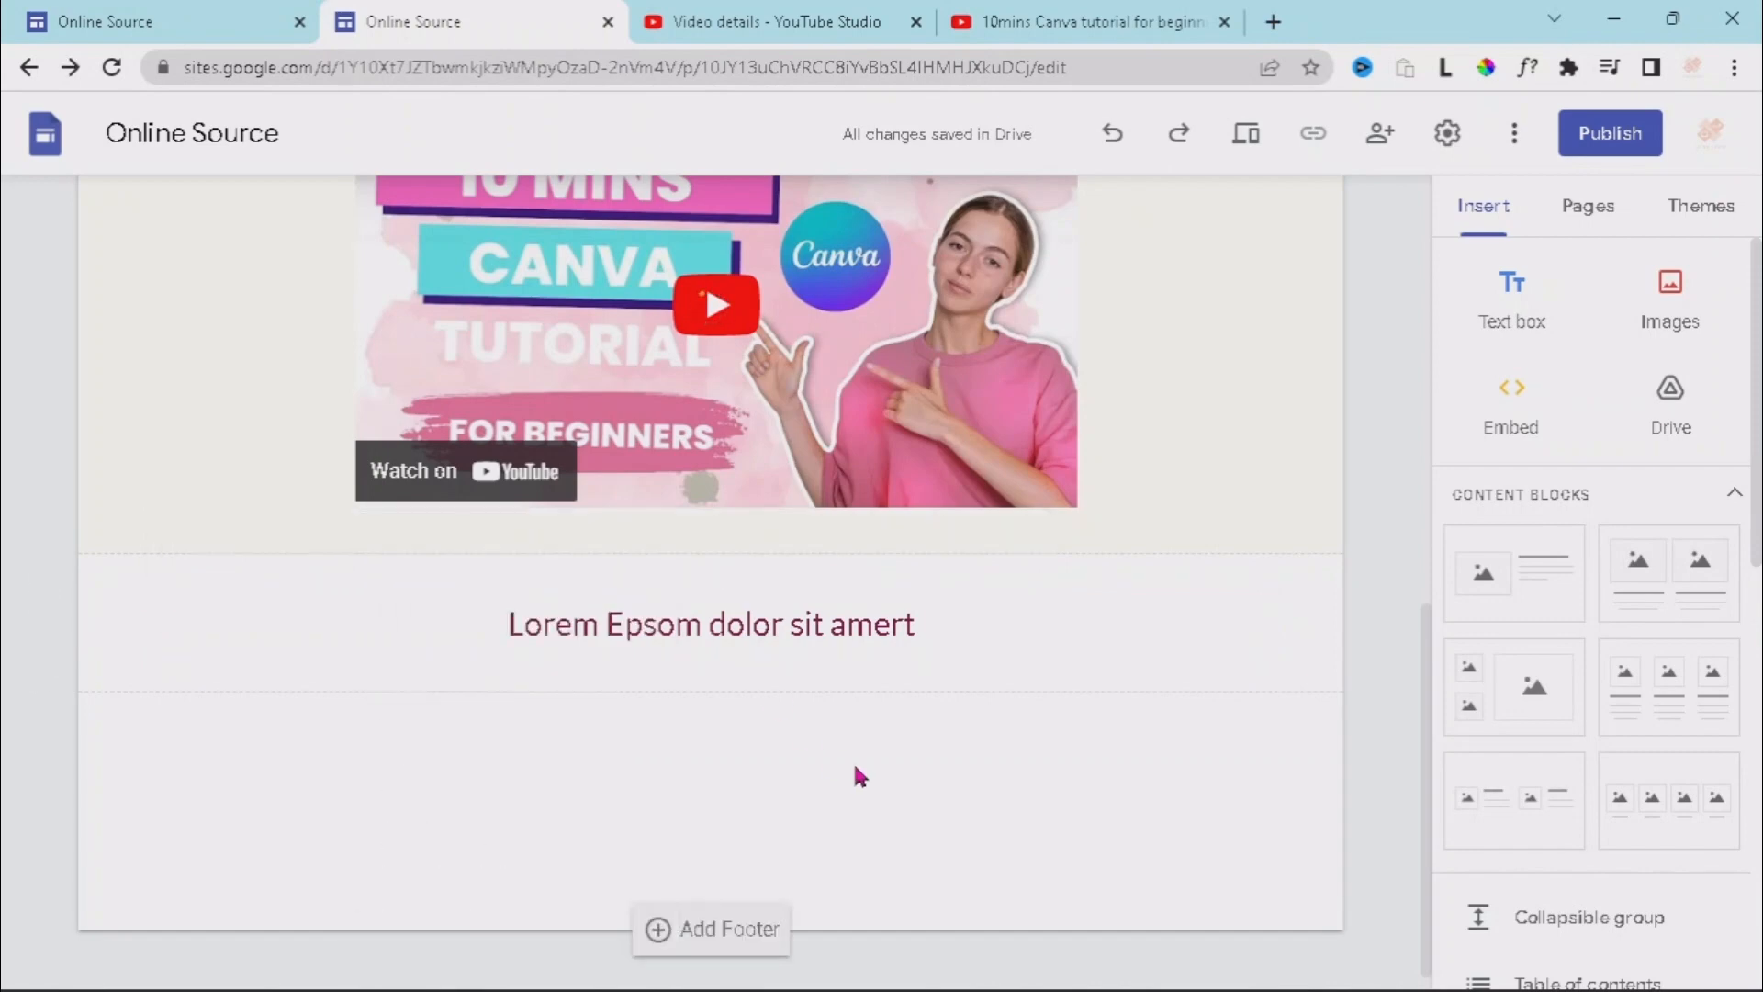
left_click(802, 628)
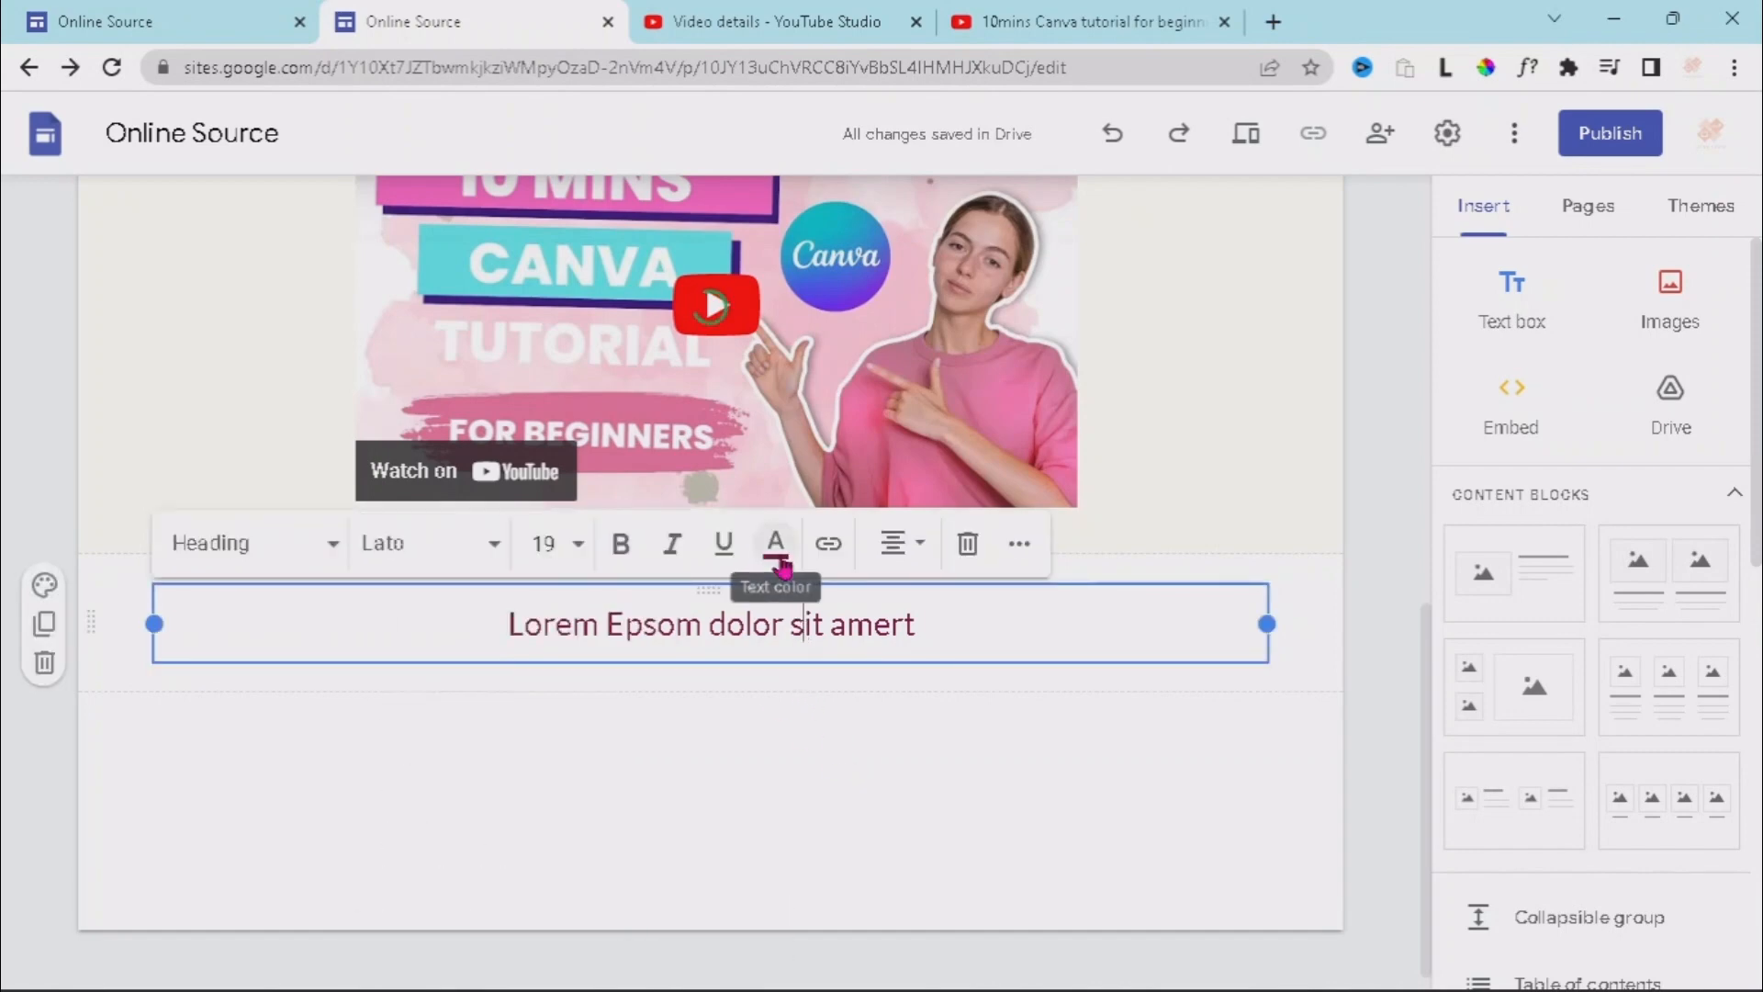
left_click(1045, 742)
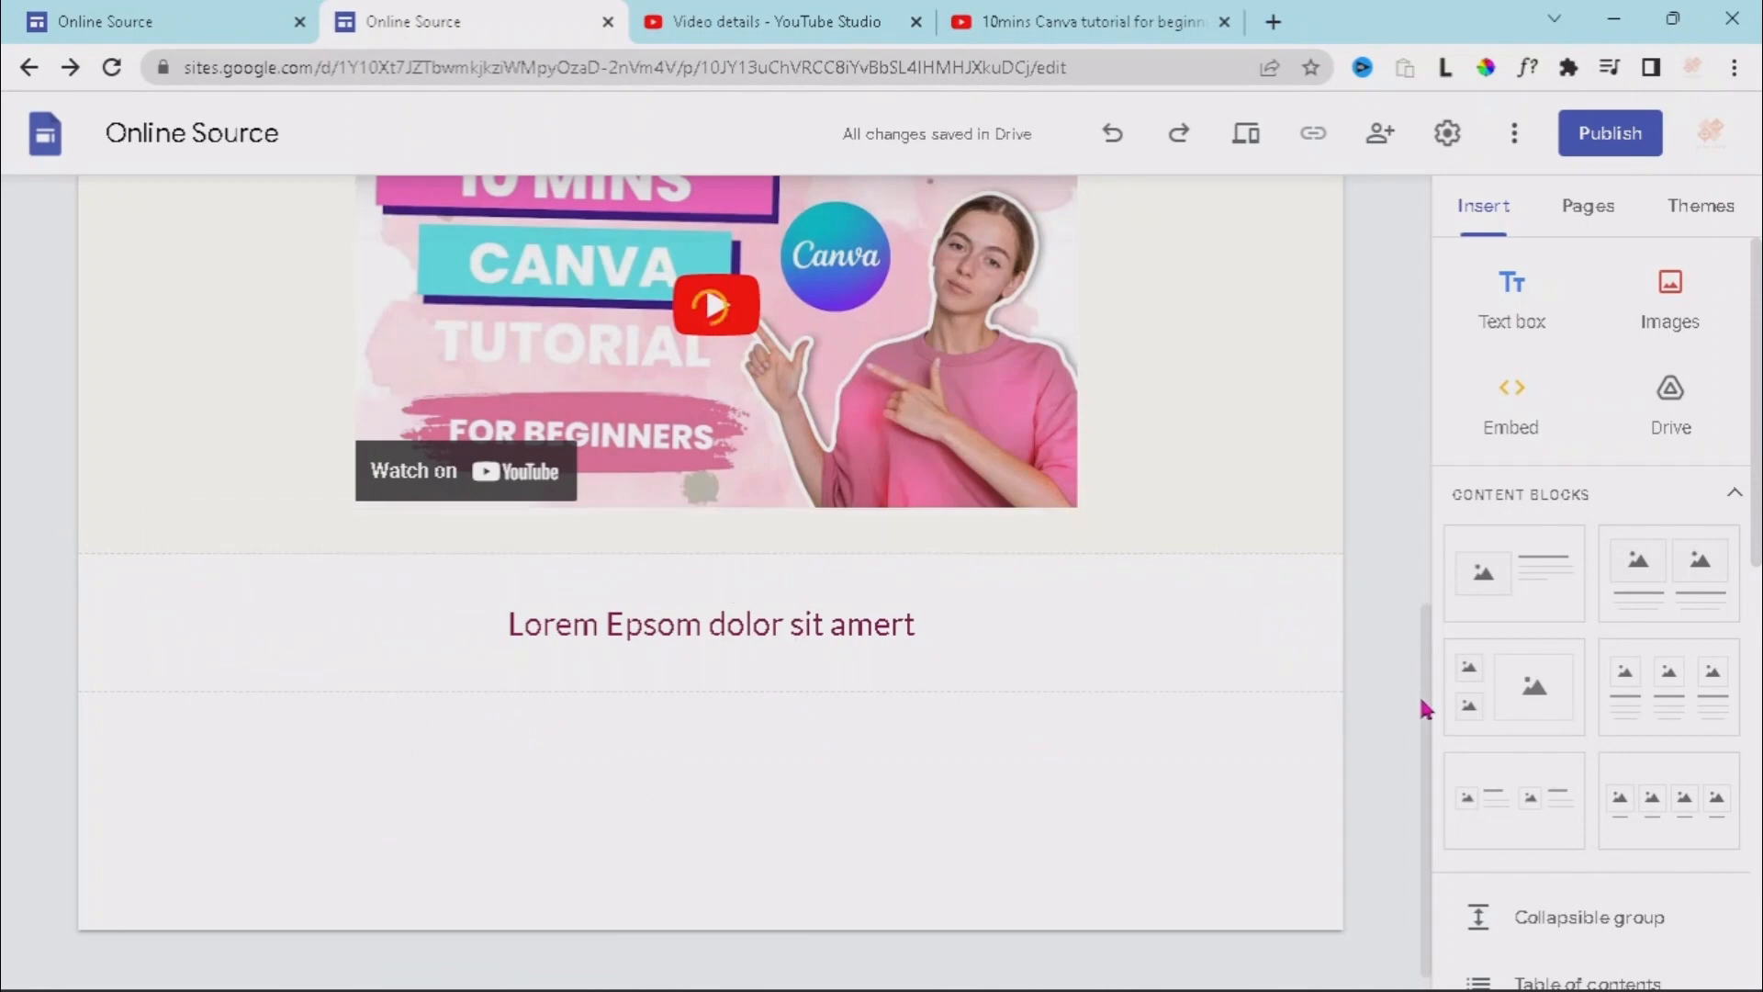
left_click_drag(1425, 714, 1424, 881)
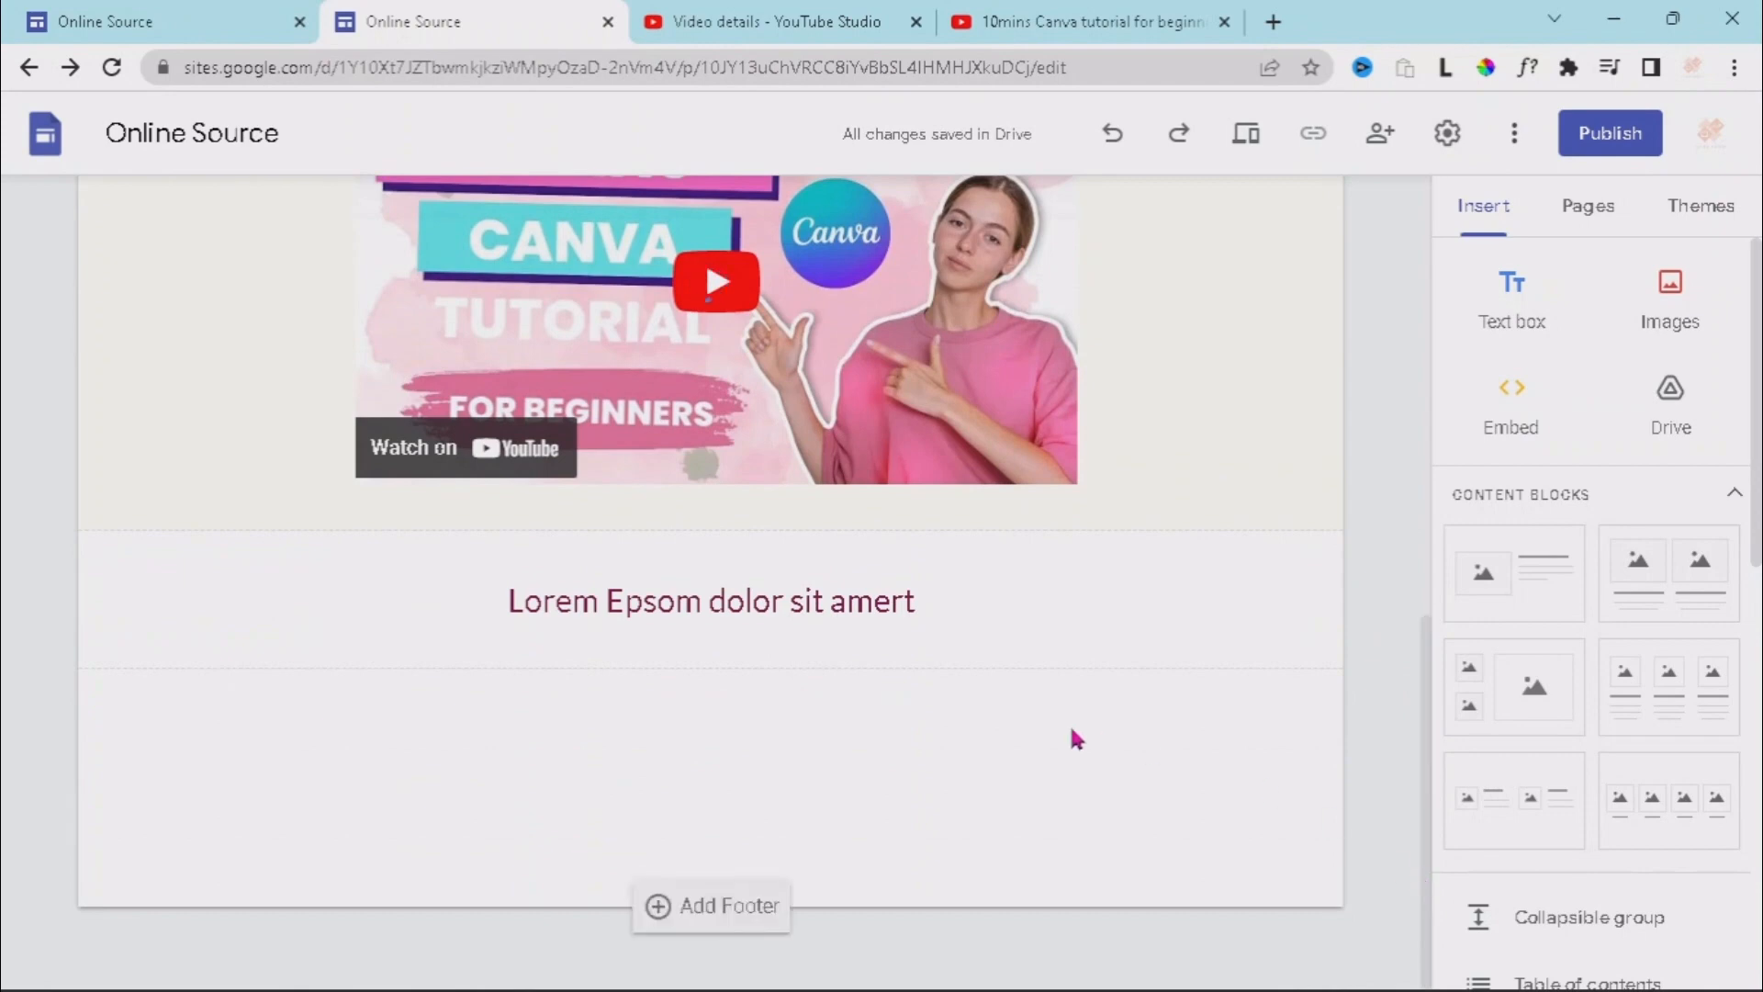
Switch to the finished example site's preview and copy the first Lorem Ipsum paragraph under its heading
left_click(223, 19)
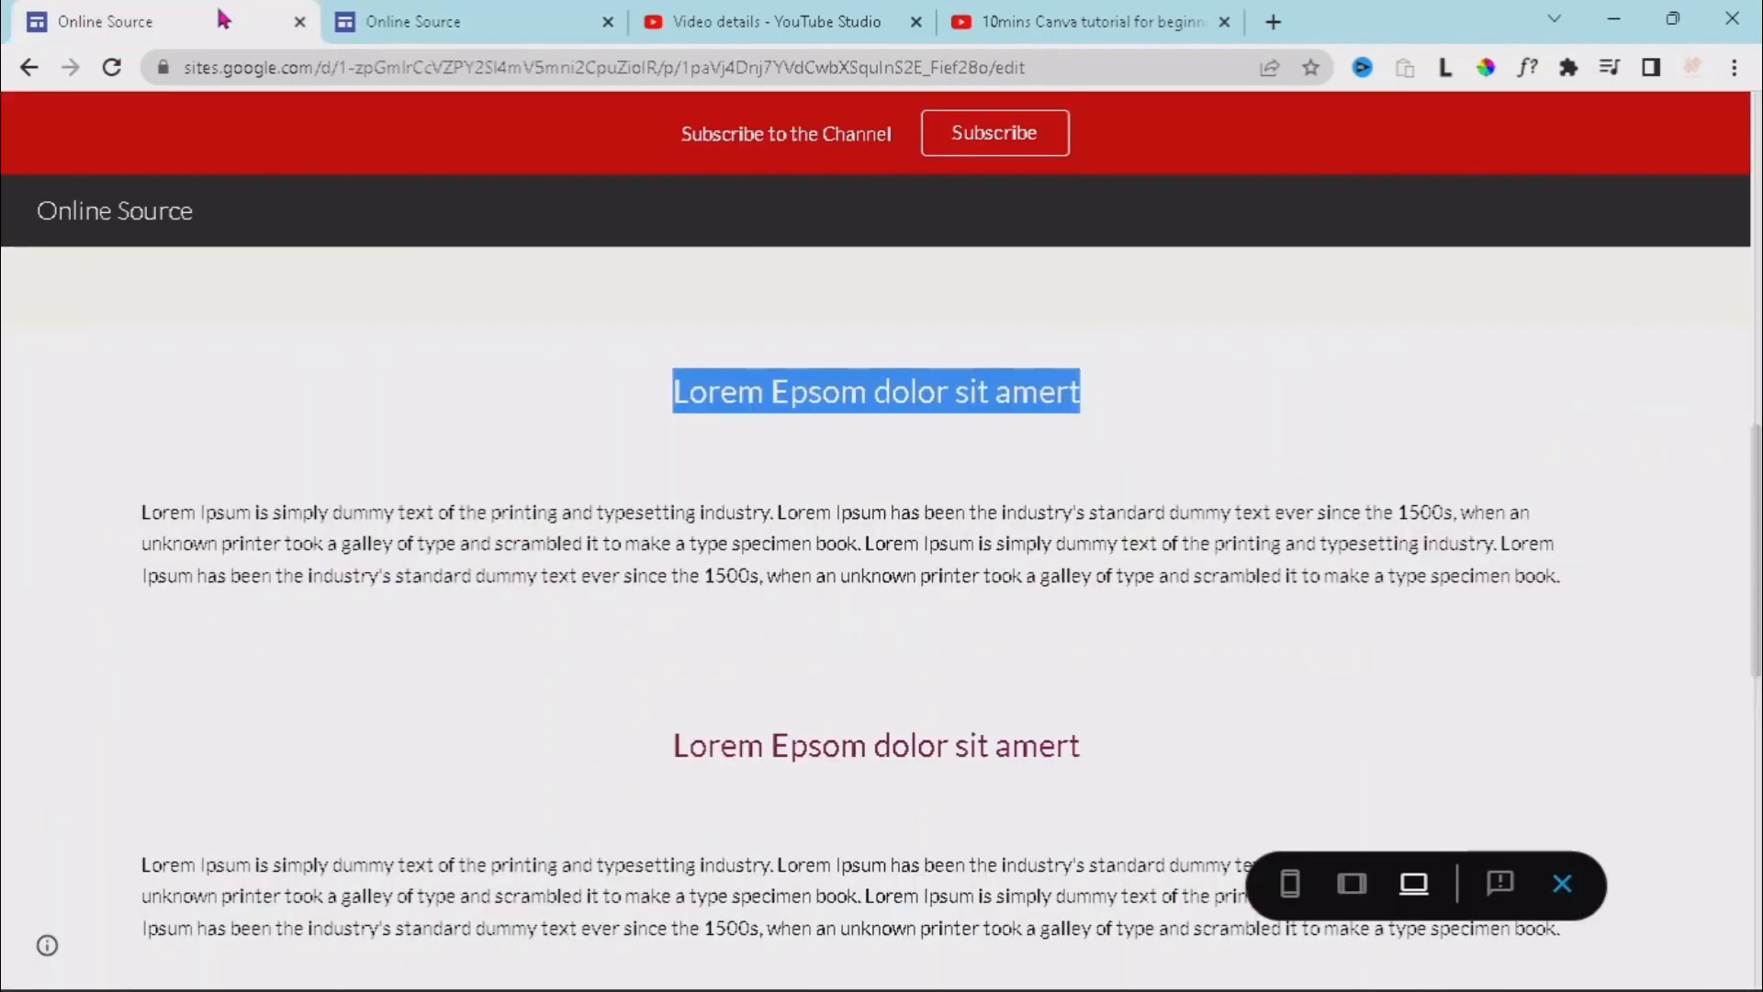
left_click(477, 14)
left_click(160, 16)
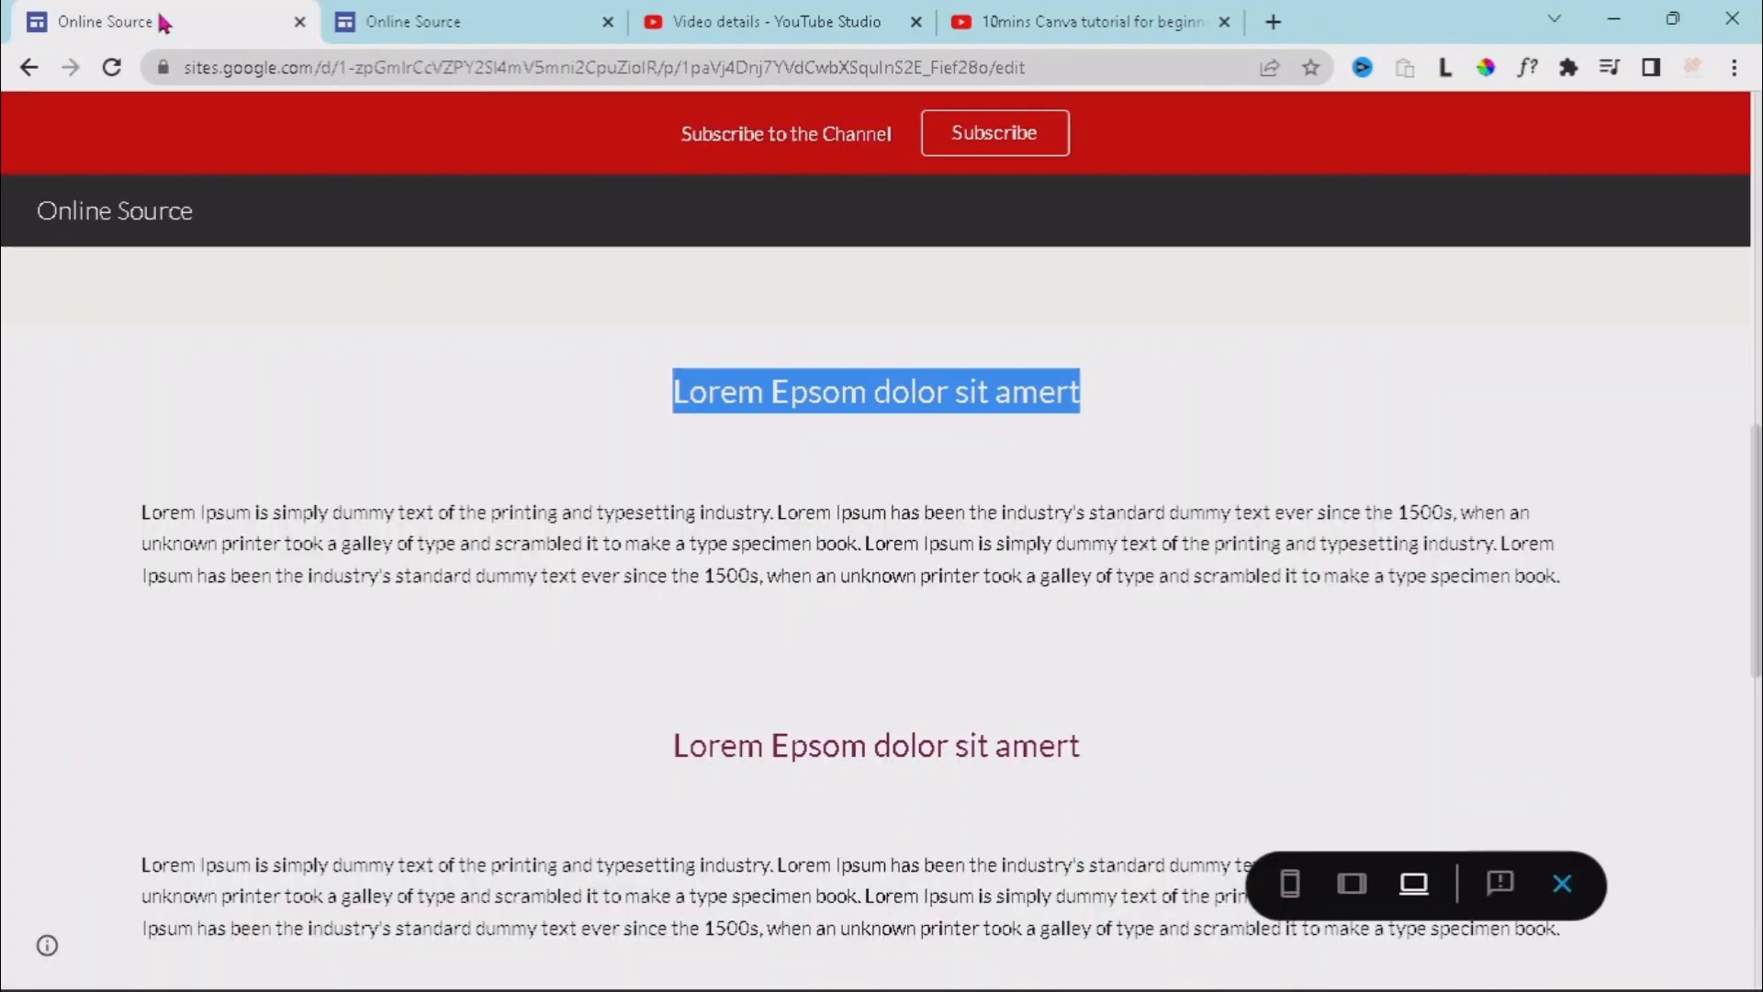
triple_click(480, 567)
key("ctrl+c")
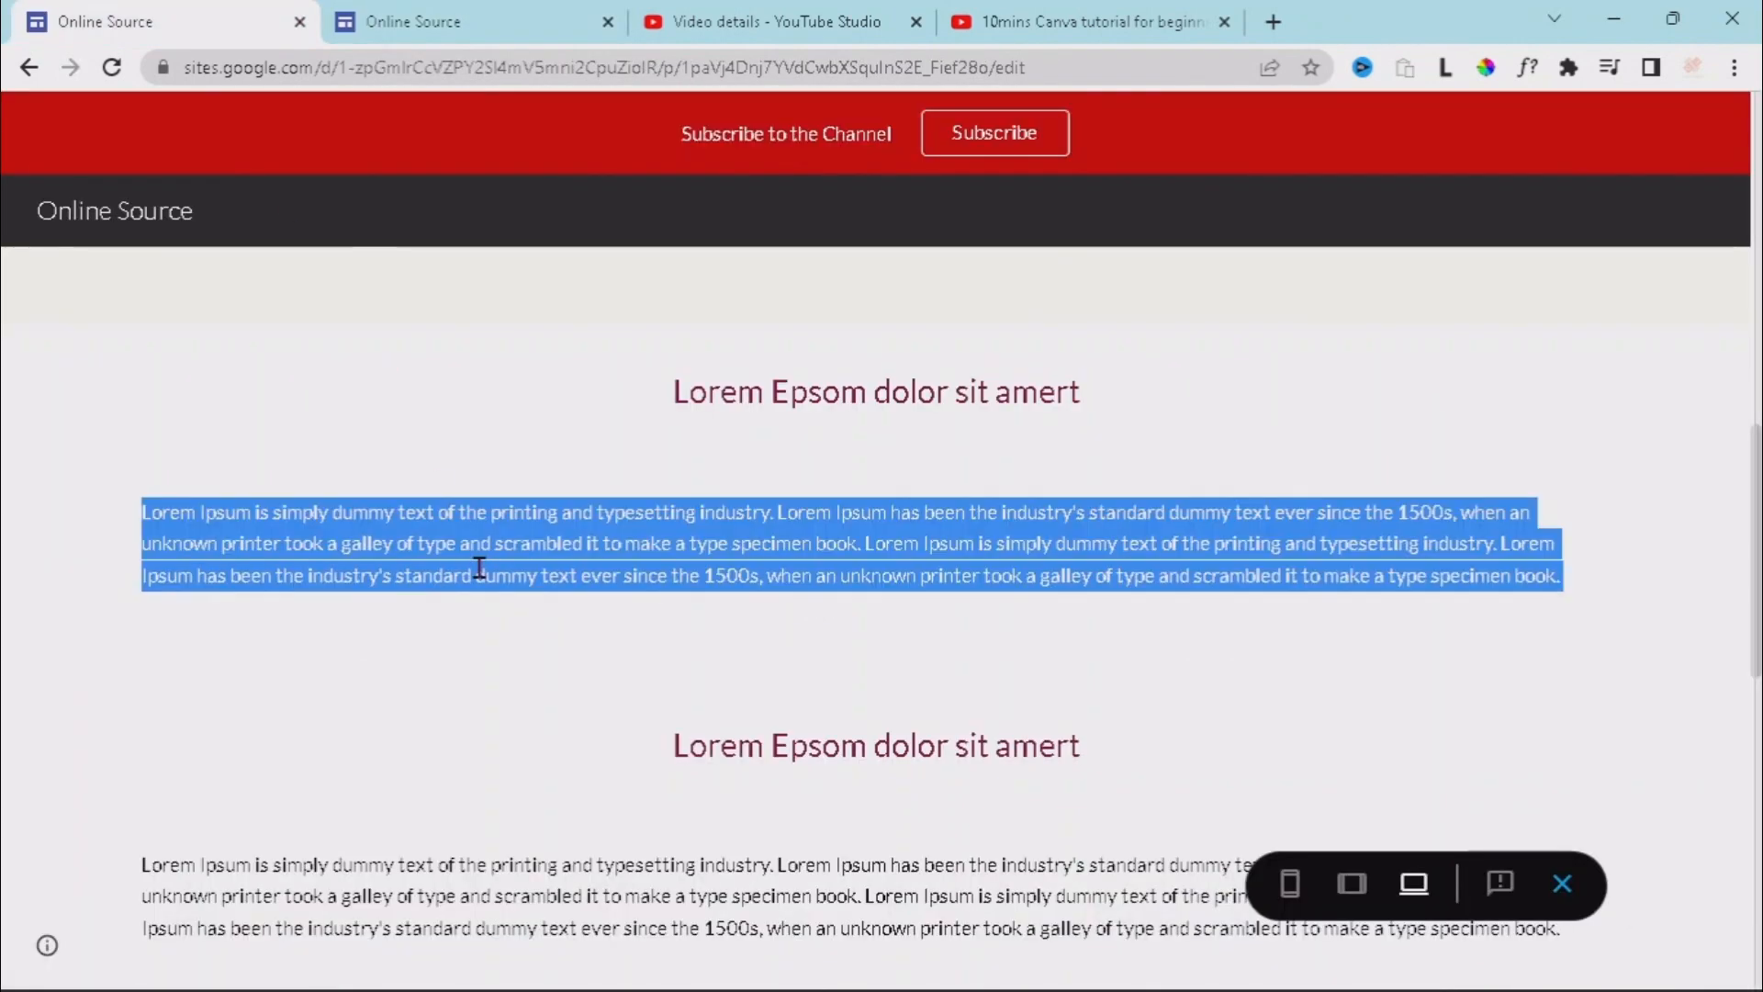
Back on the new page, duplicate the "Lorem Epsom dolor sit amert" heading section below the video
left_click(473, 13)
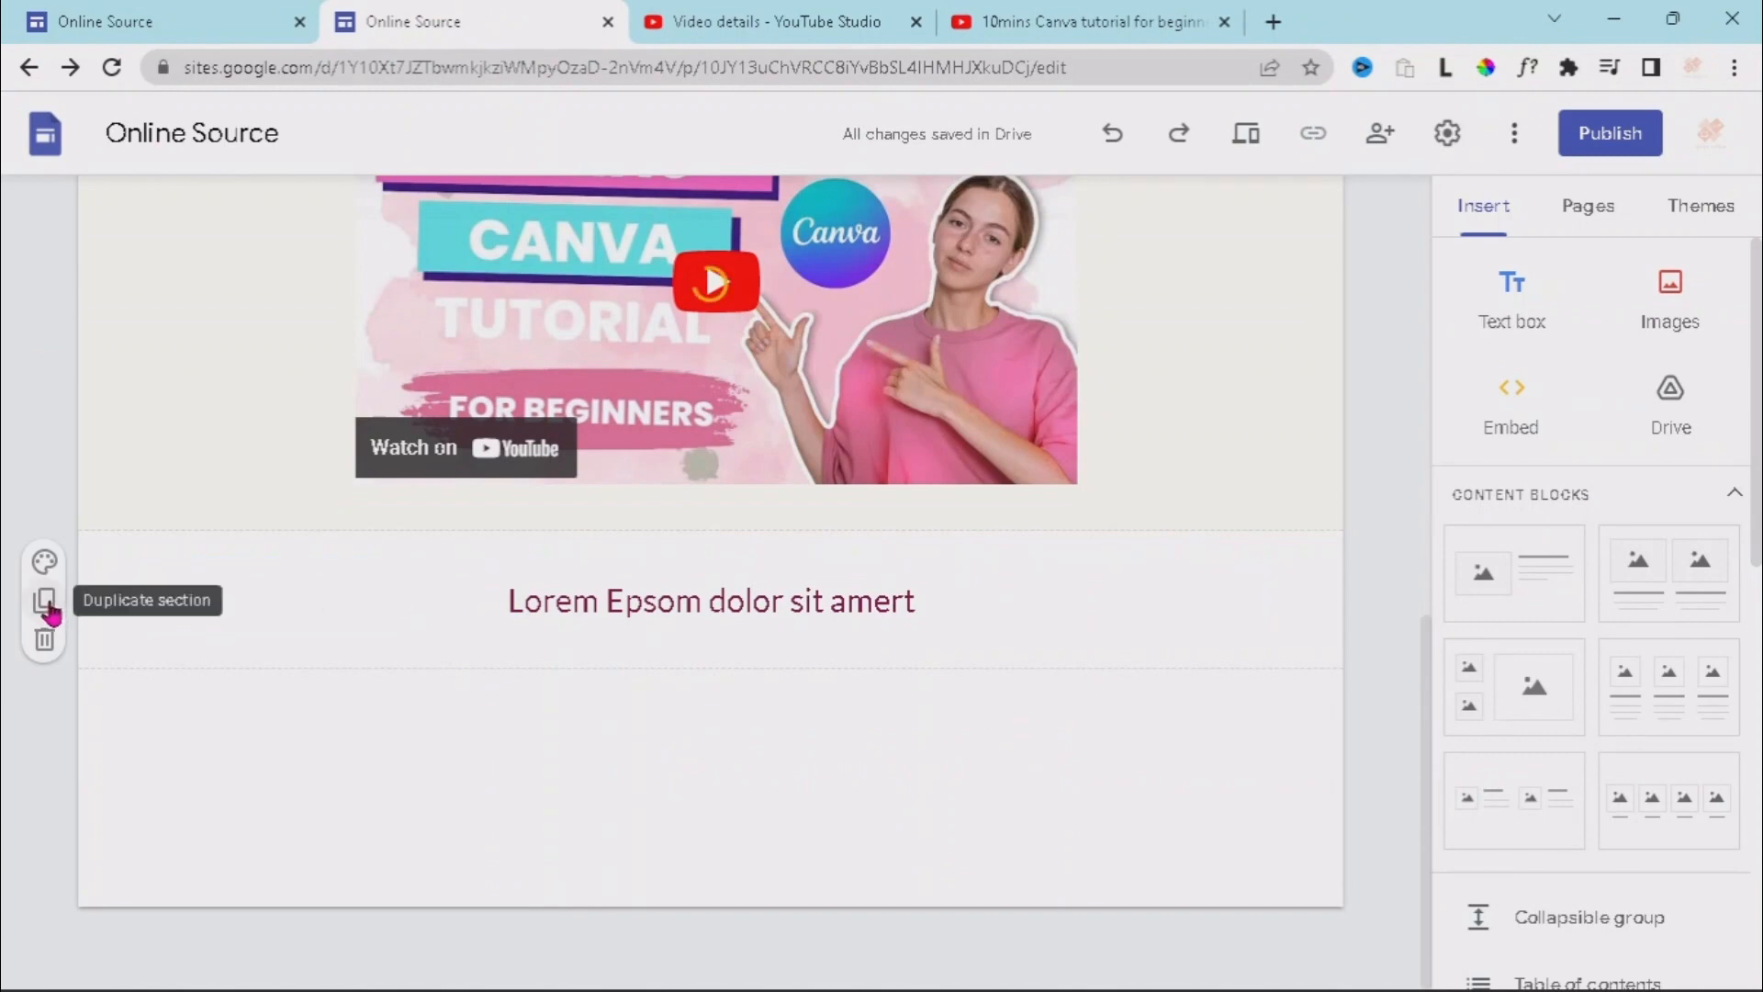
left_click(46, 601)
scroll(719, 751, "down", 1)
Replace the duplicated heading's text with the copied Lorem Ipsum paragraph and remove its trailing blank lines
left_click(739, 597)
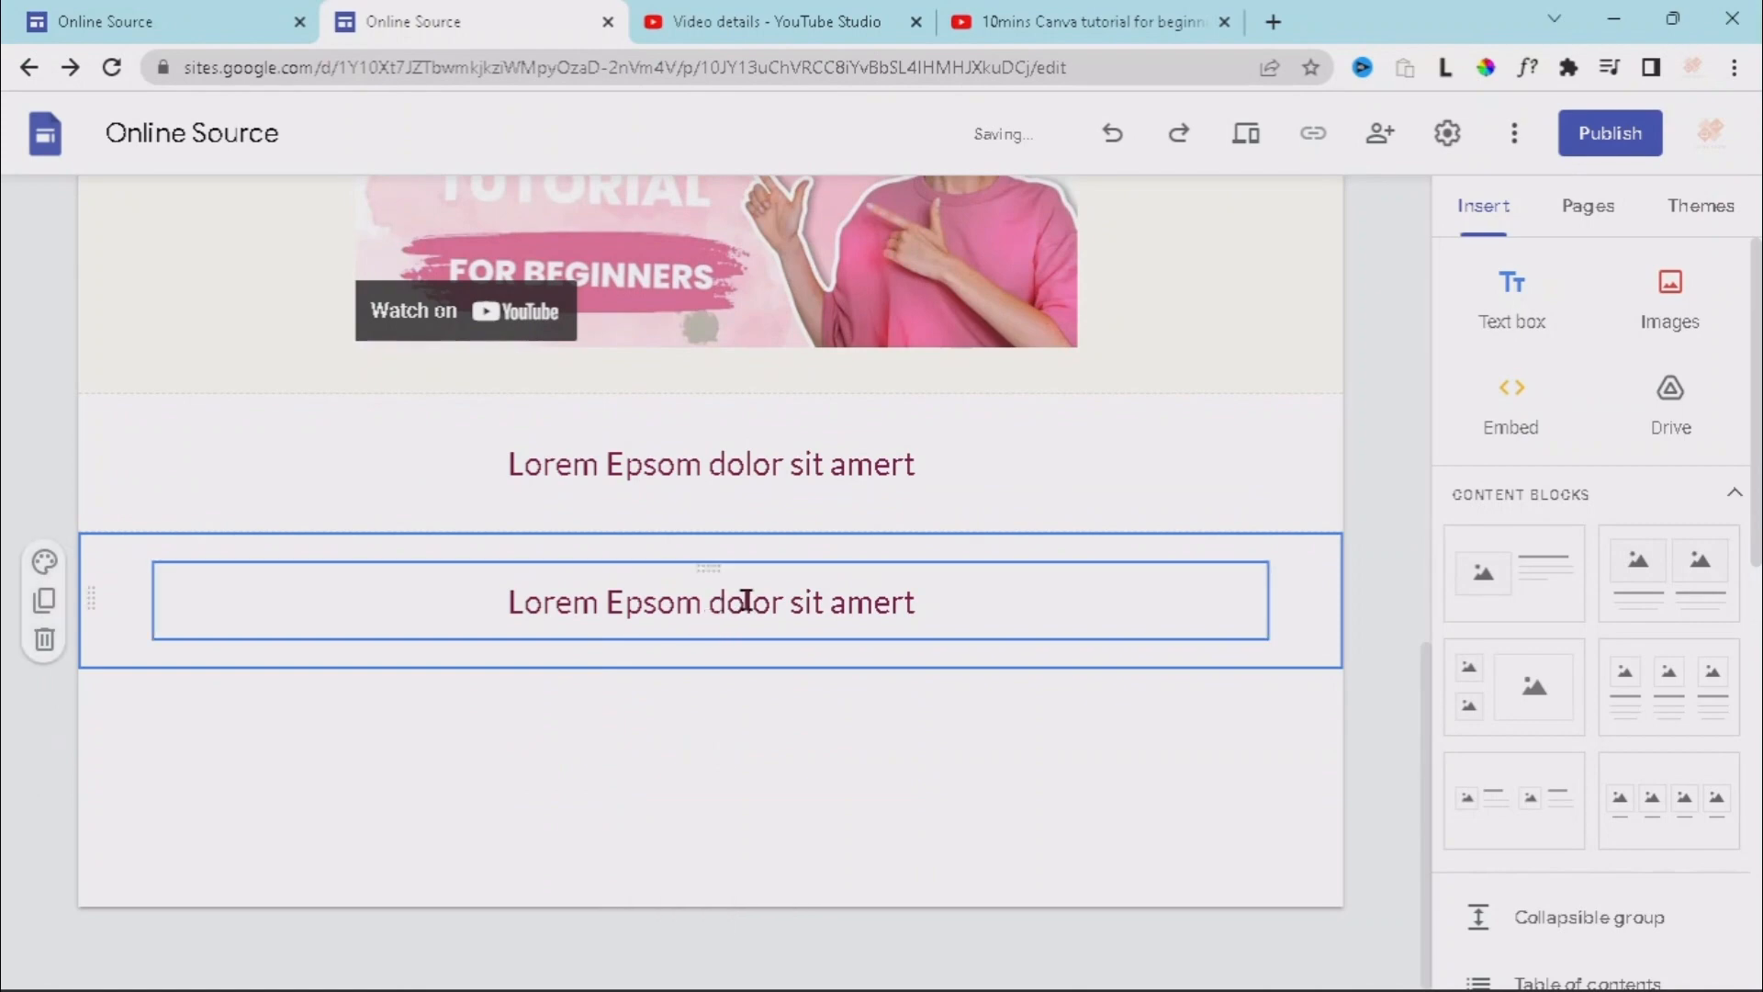
double_click(745, 601)
key("ctrl+a")
key("ctrl+v")
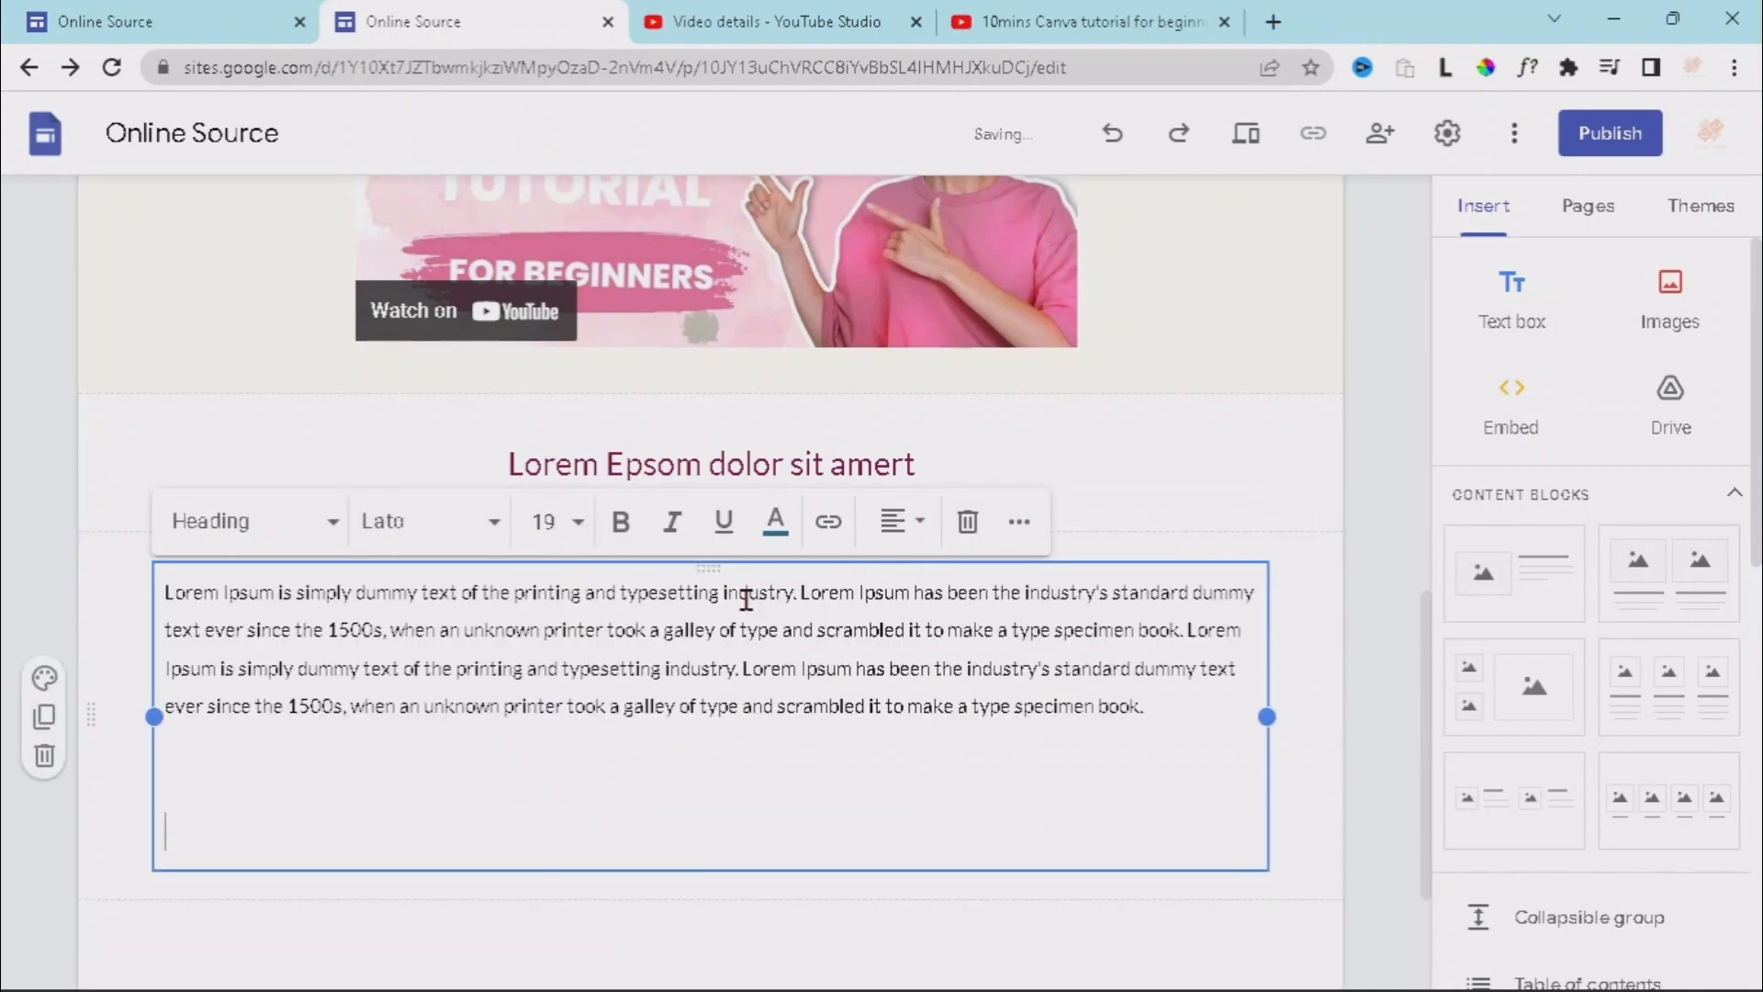
key("BackSpace")
key("BackSpace")
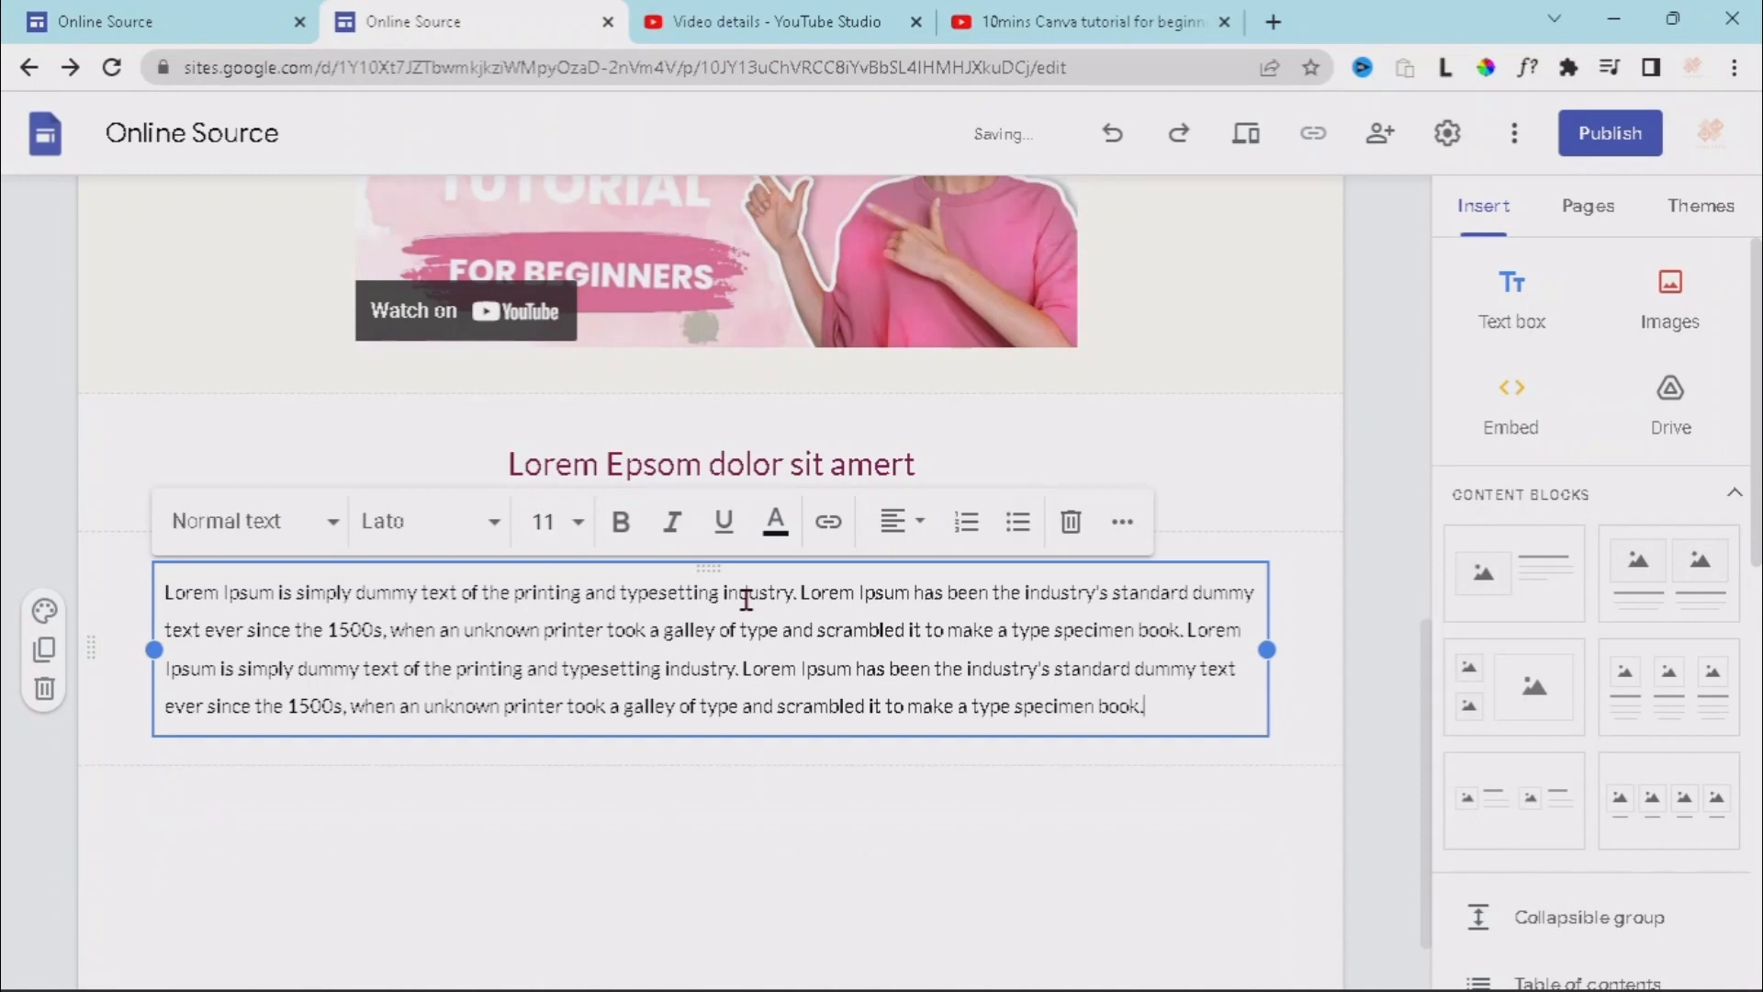
left_click(1326, 717)
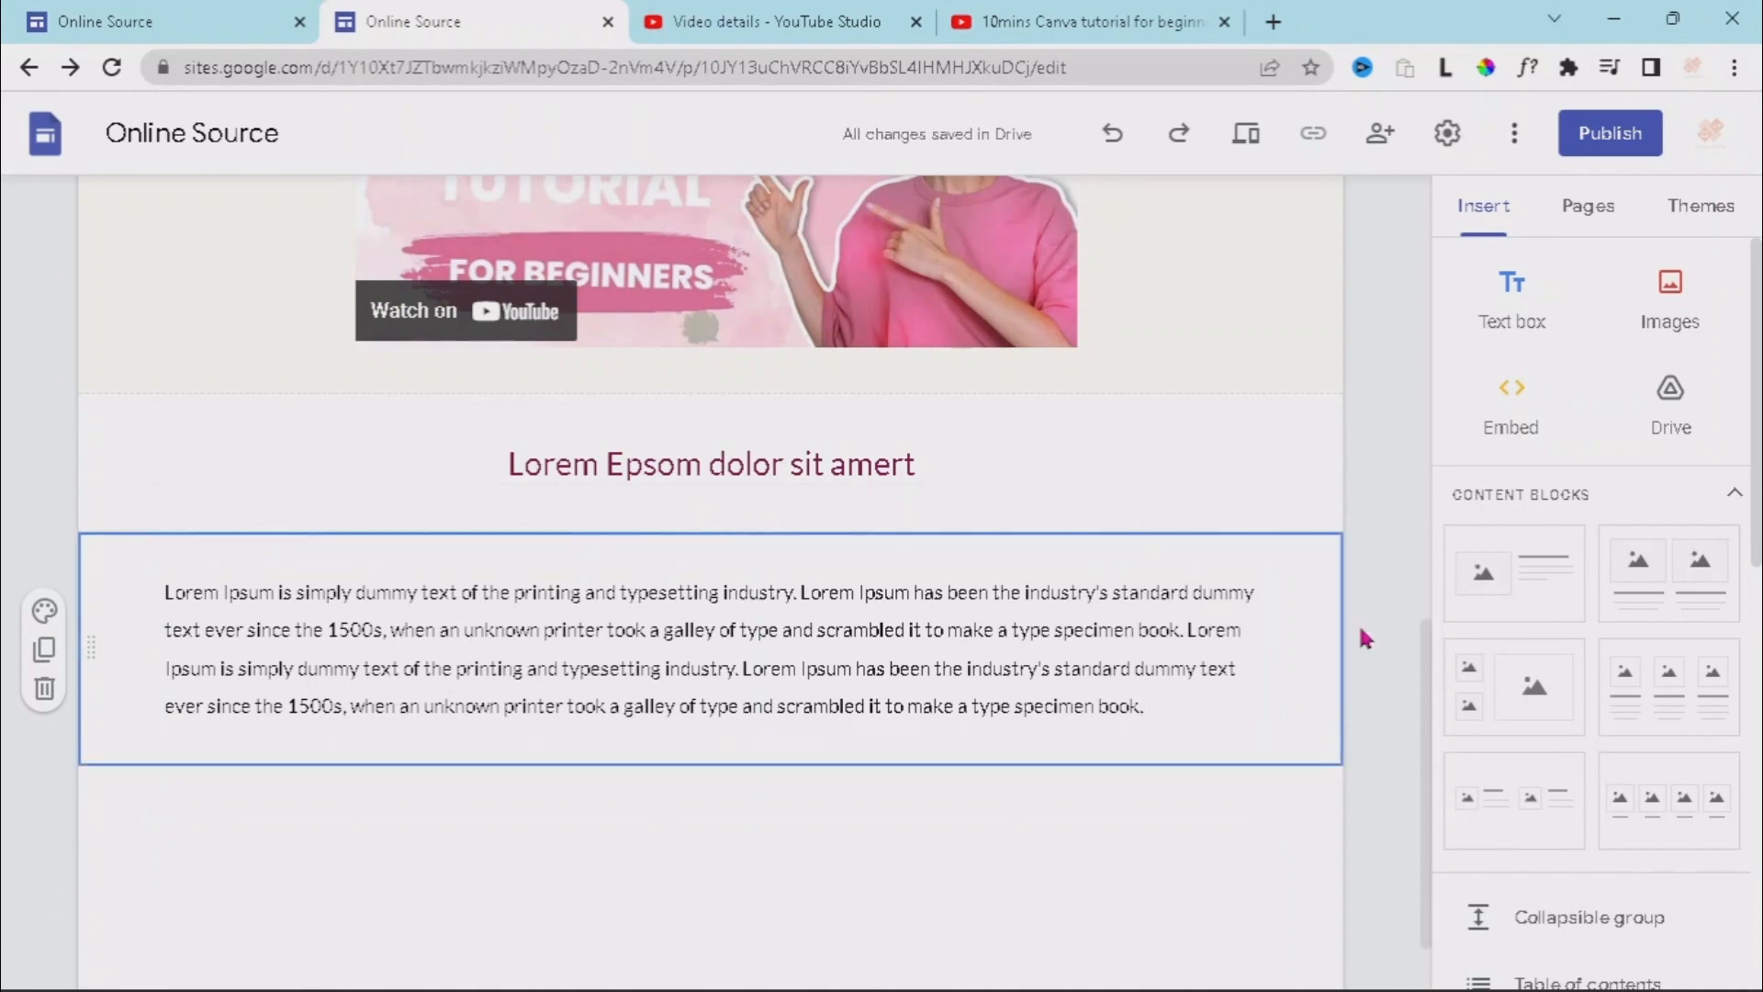
left_click(1113, 665)
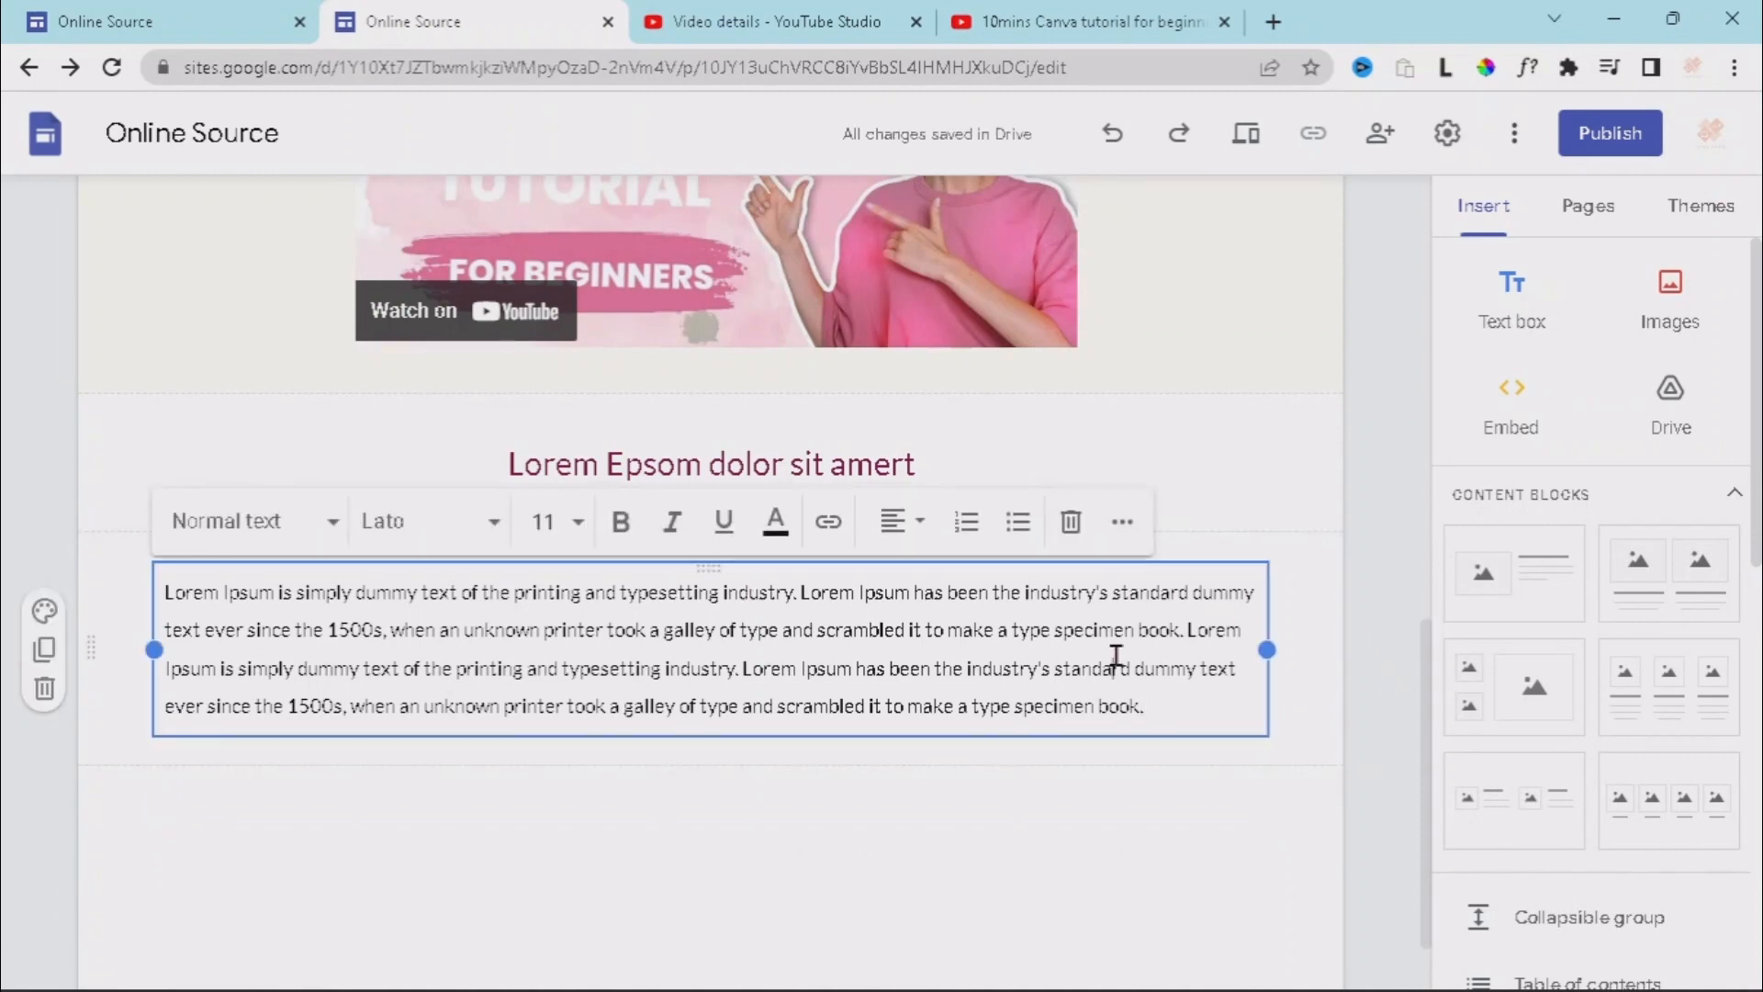
left_click(201, 24)
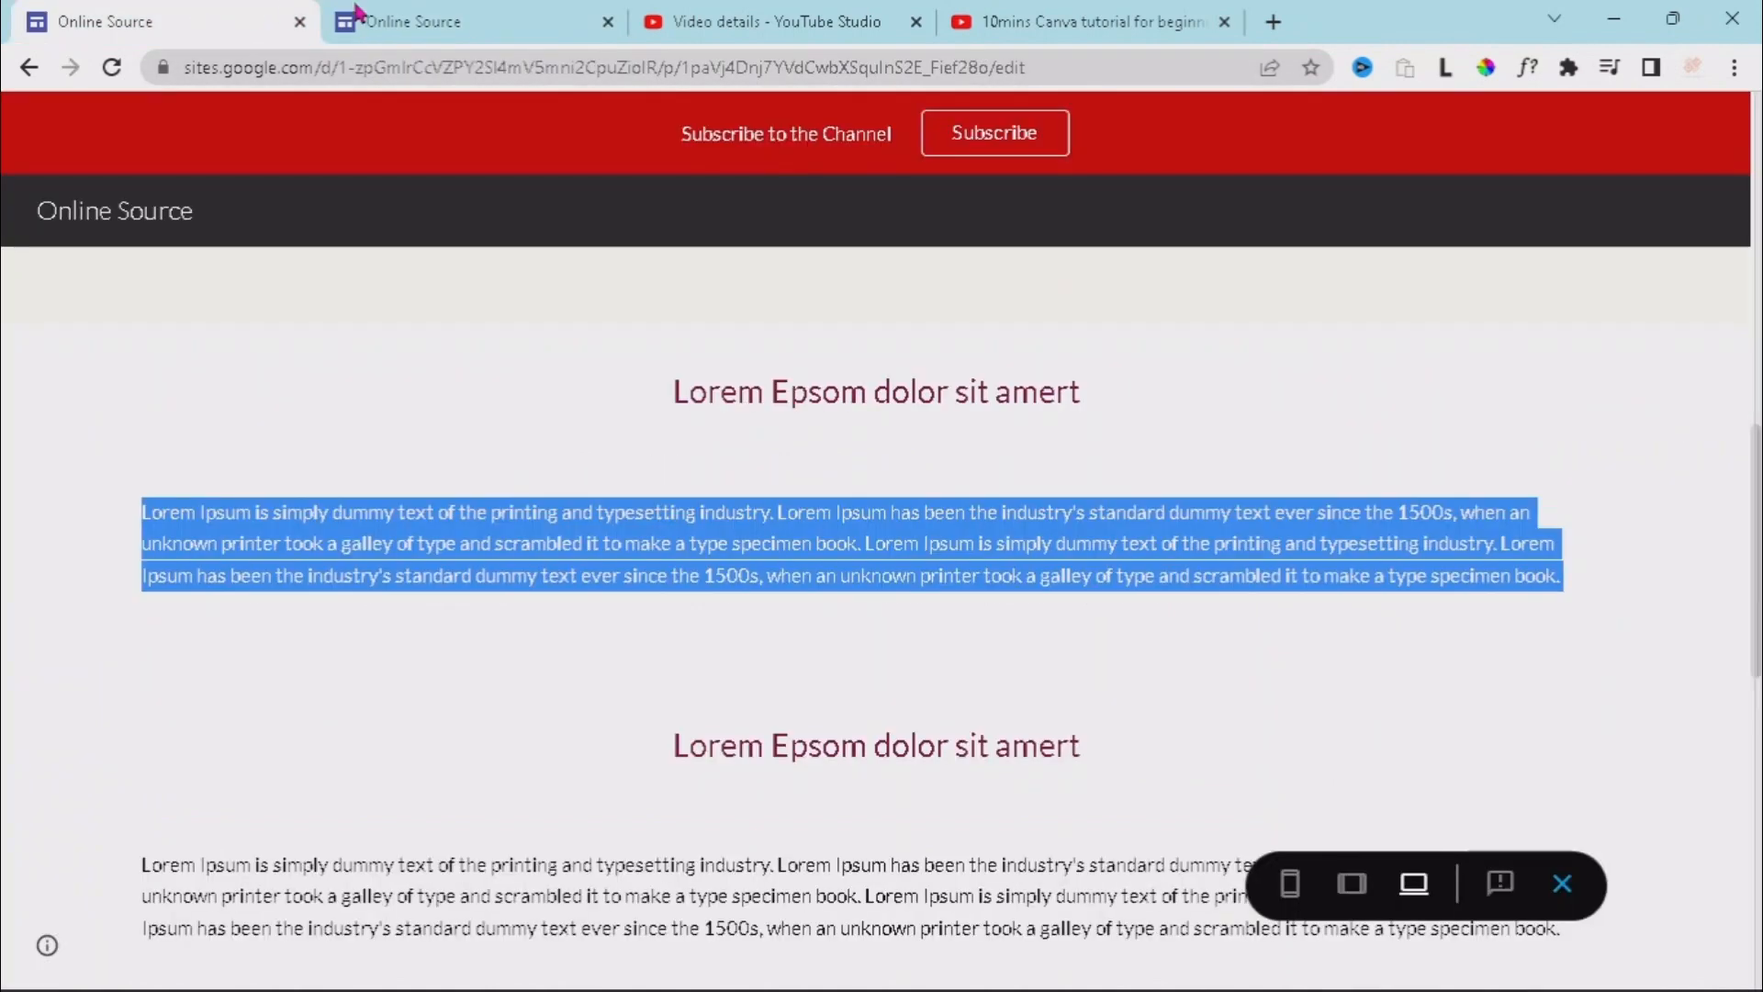
left_click(517, 25)
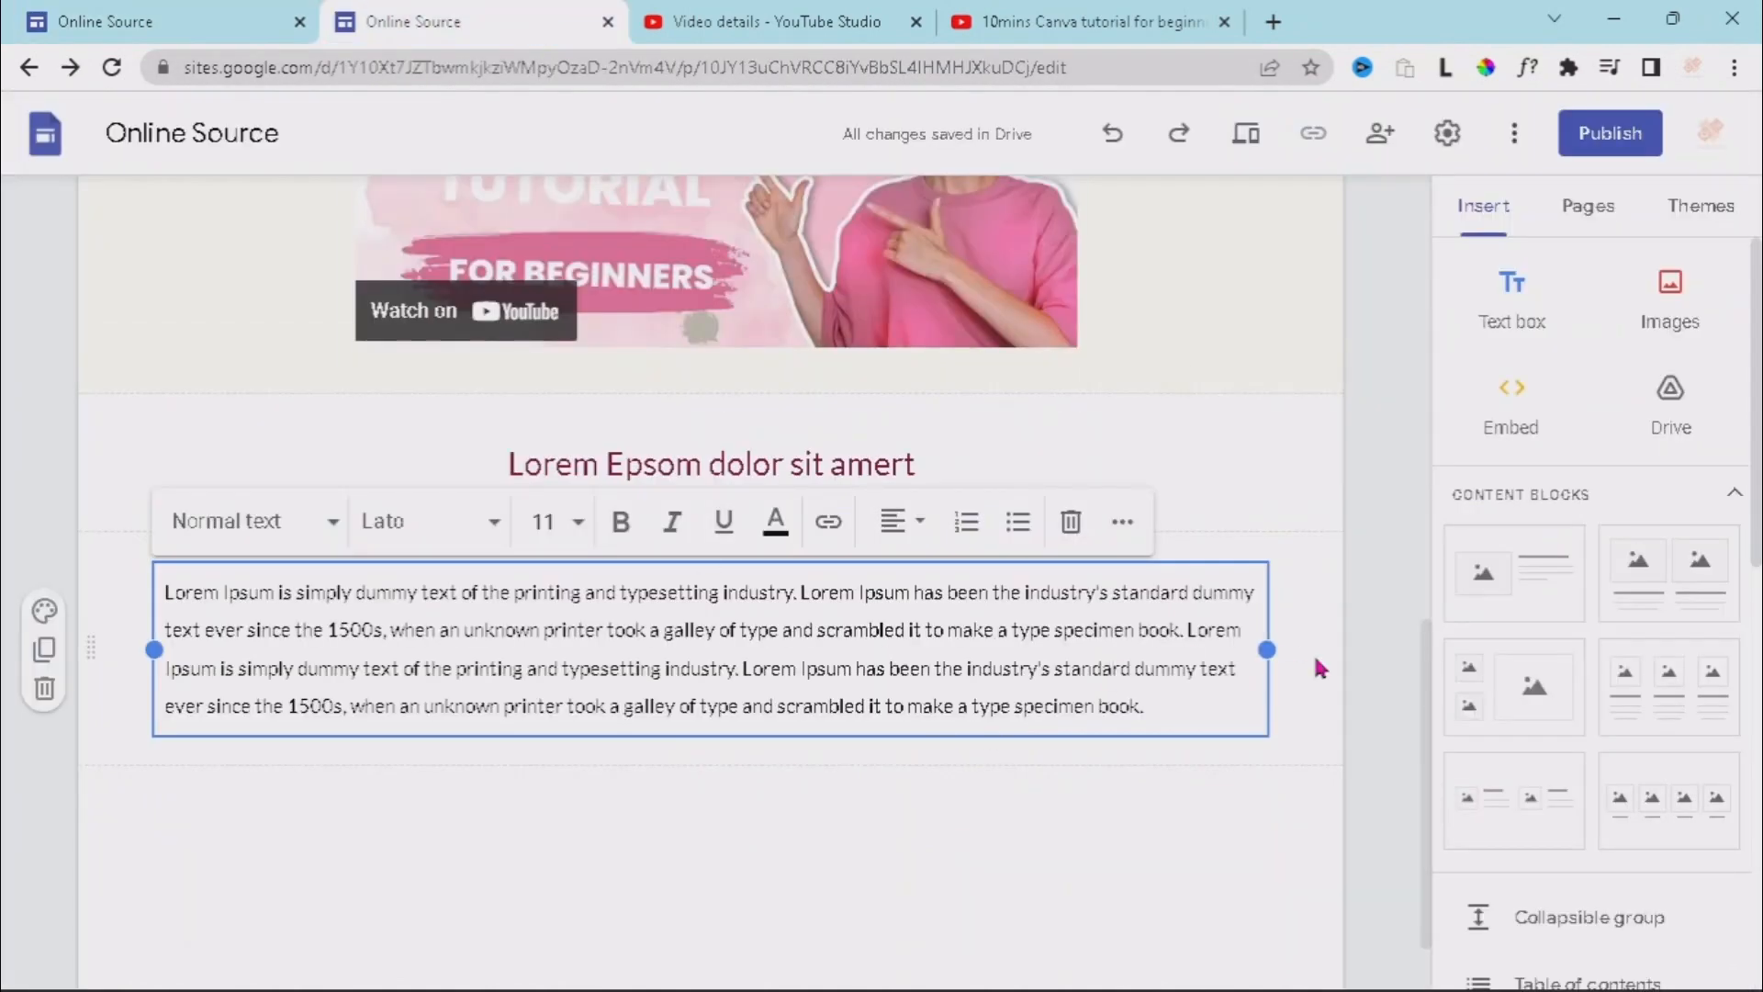
left_click(1377, 706)
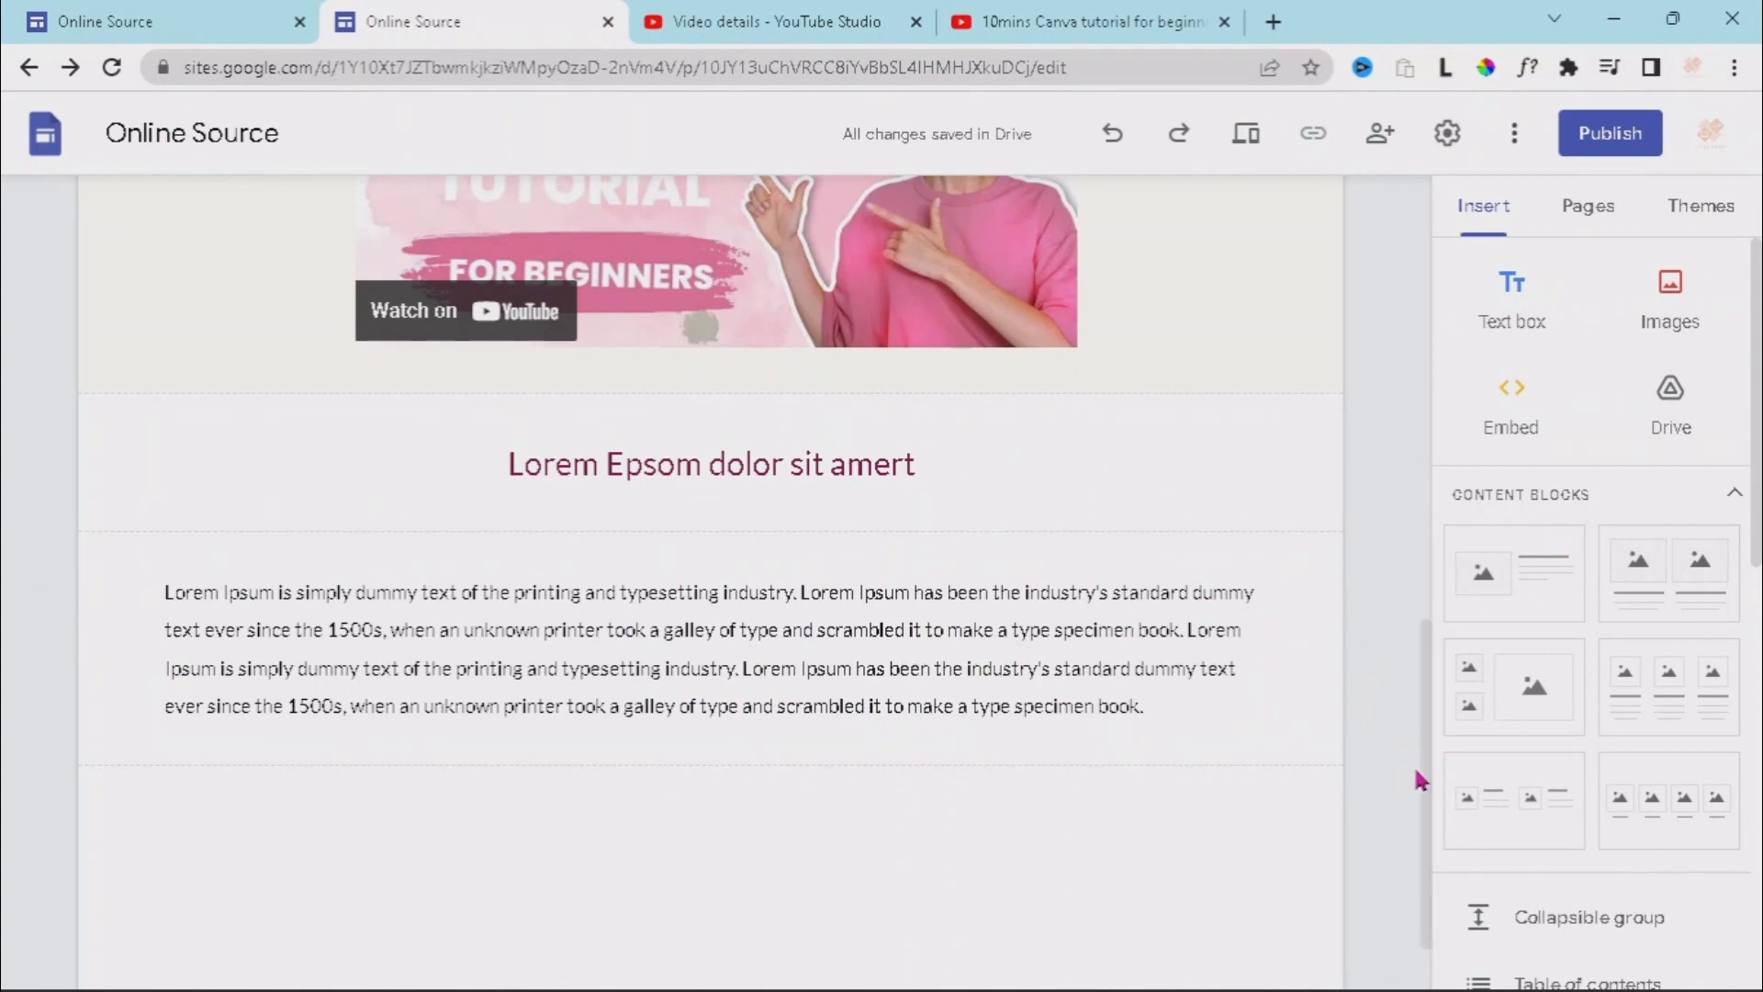
Duplicate the heading and paragraph sections and arrange the copies as a second heading-and-paragraph pair below the first
scroll(1424, 826, "down", 1)
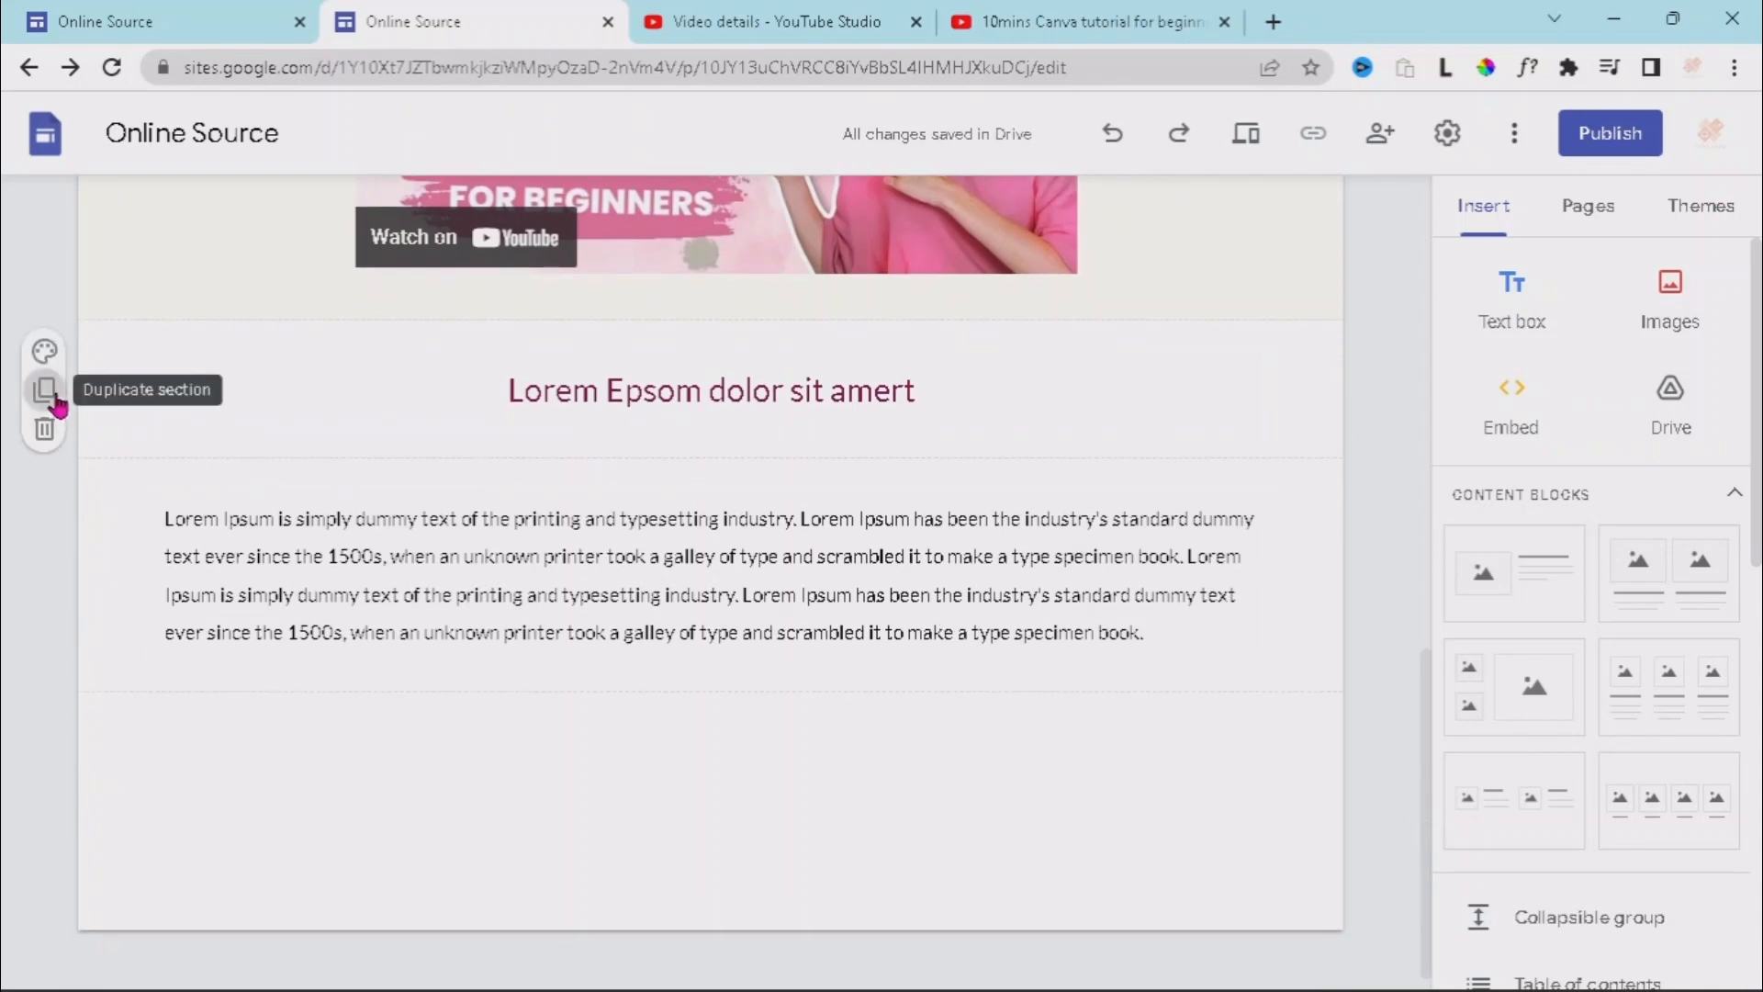
left_click(45, 391)
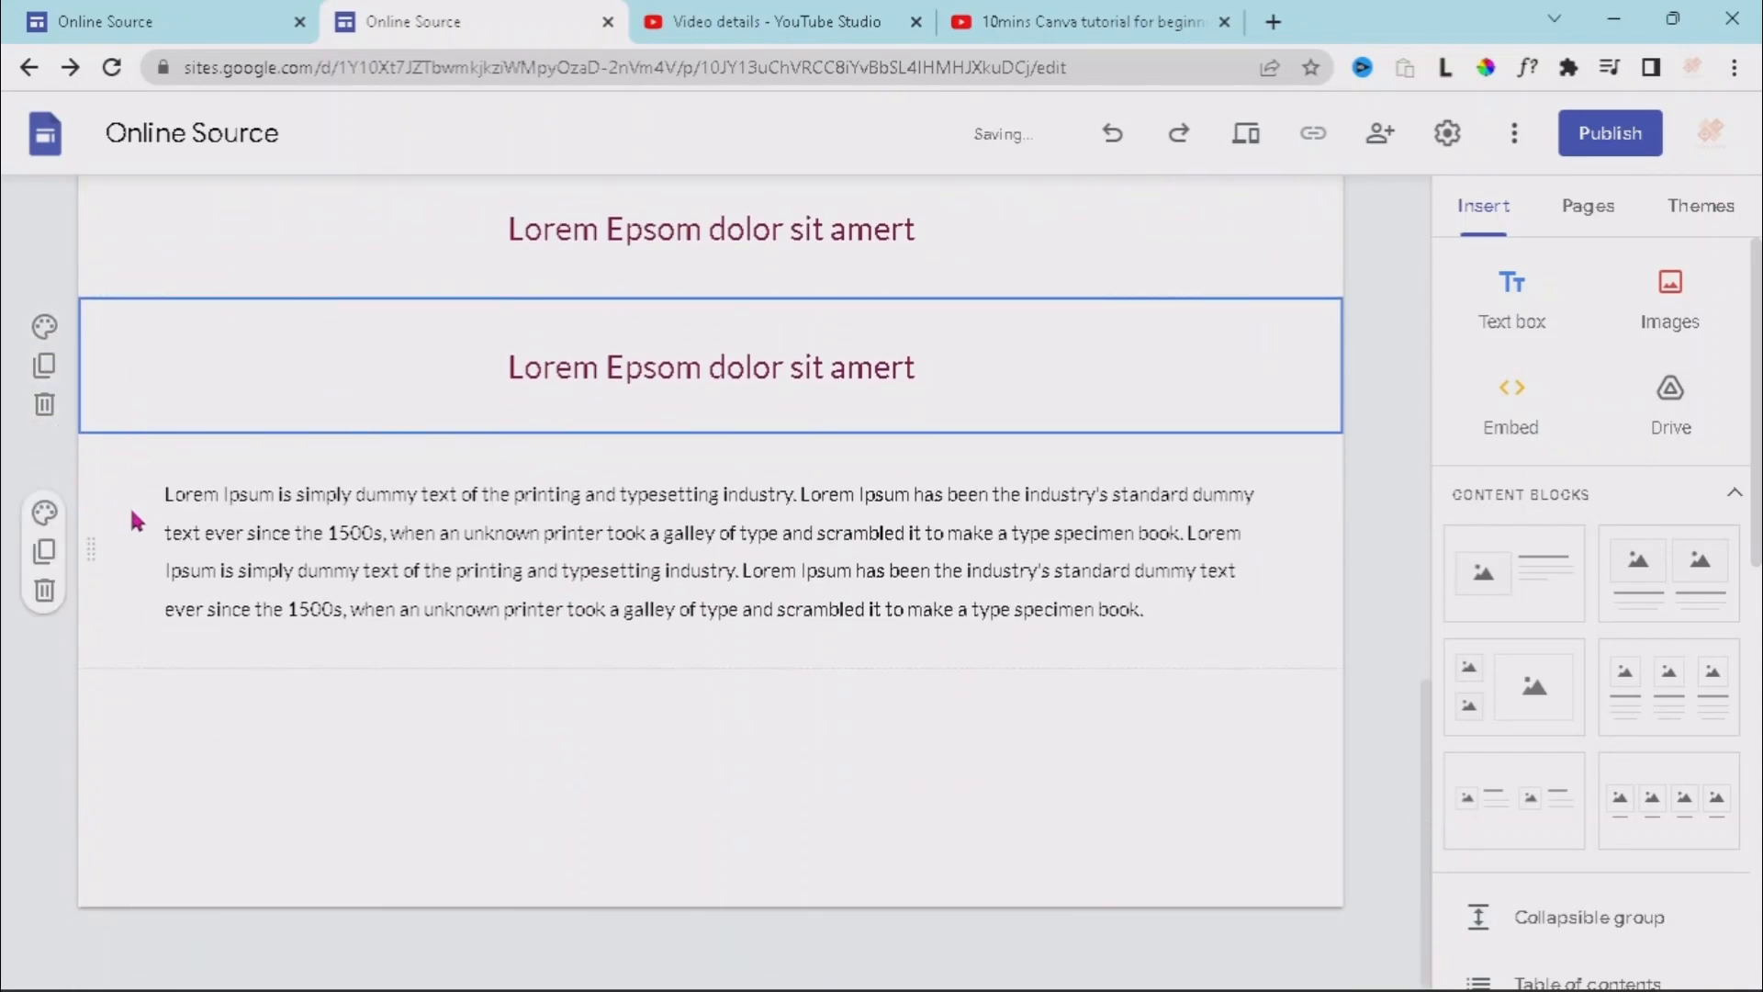
left_click_drag(98, 398, 98, 720)
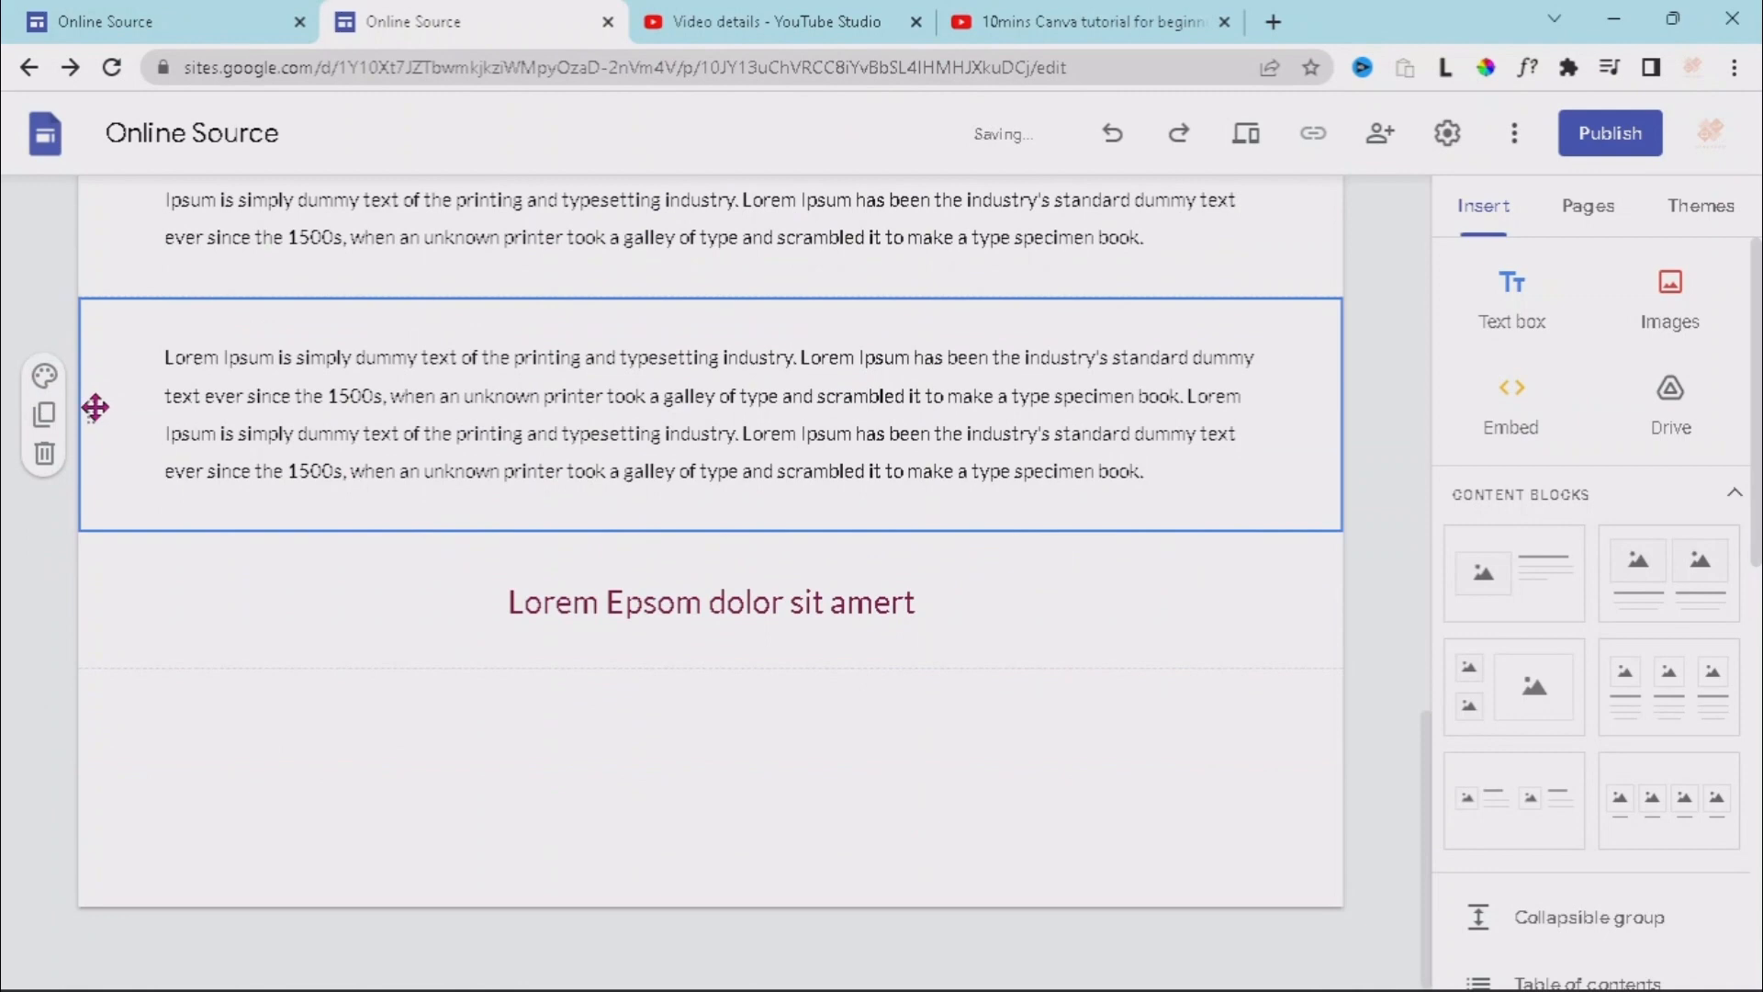
left_click_drag(95, 407, 94, 775)
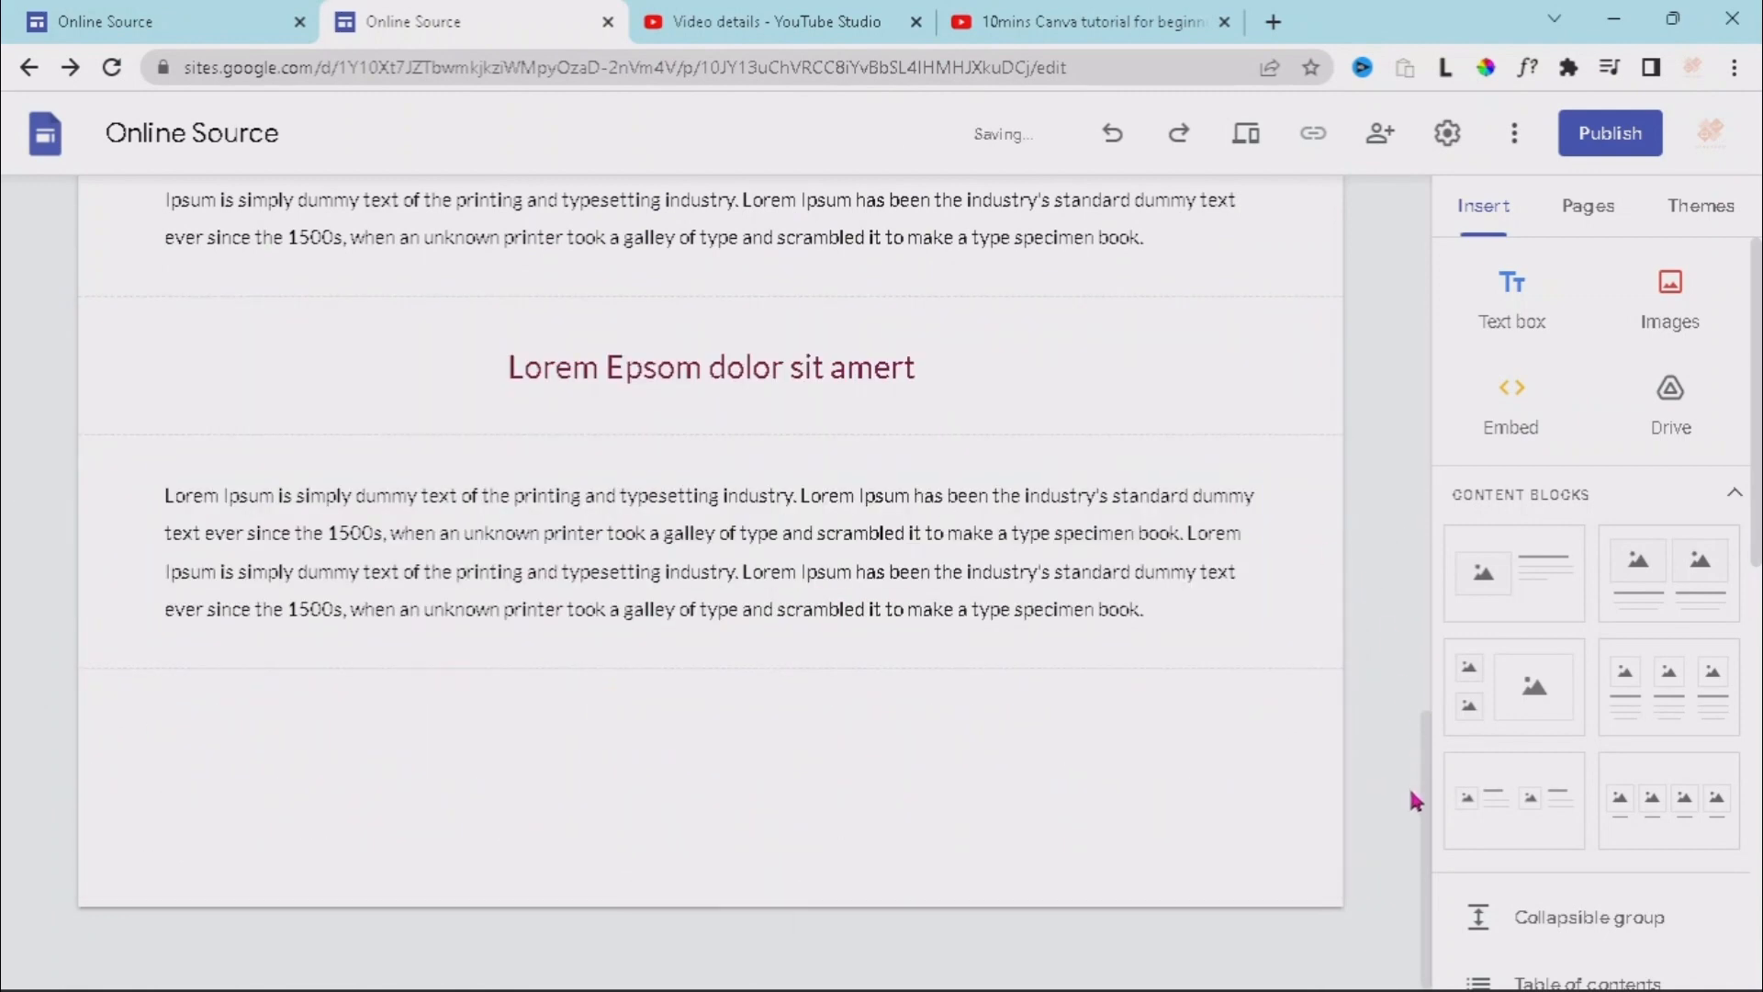
left_click_drag(1430, 812, 1350, 818)
Switch to the example site's preview and examine how its first collapsible "Lorem Epsom dolor sit amert" section expands and collapses
left_click(152, 18)
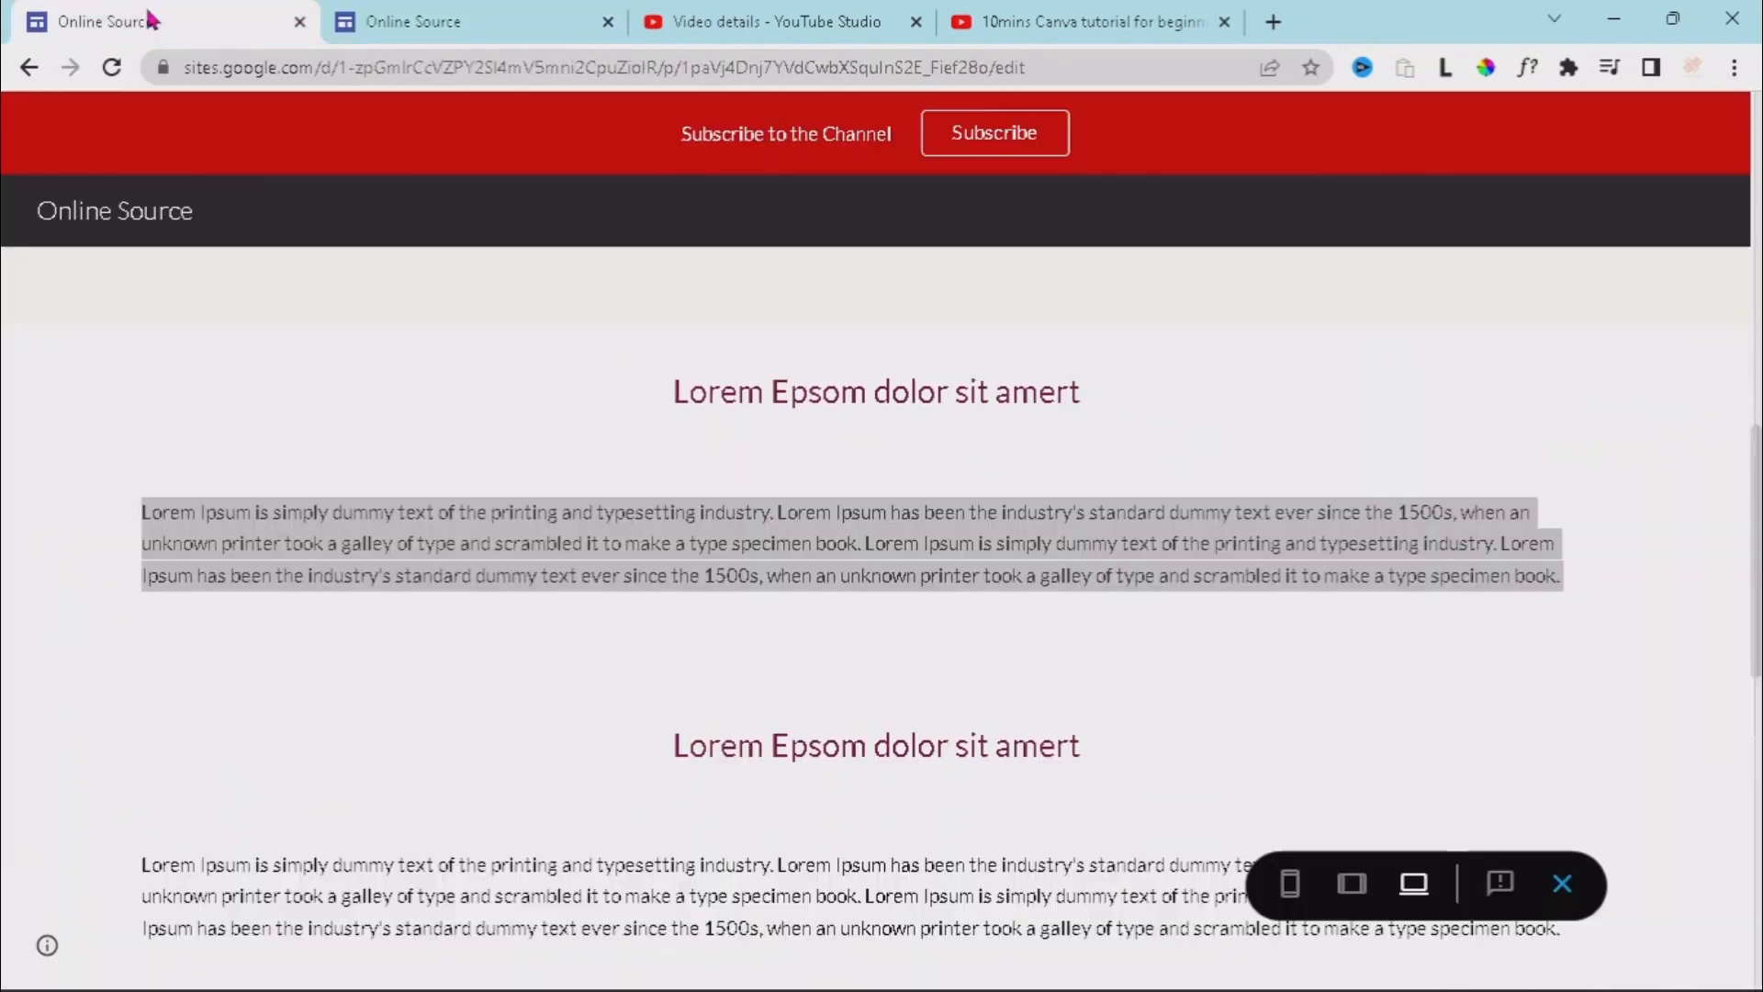
scroll(881, 606, "down", 8)
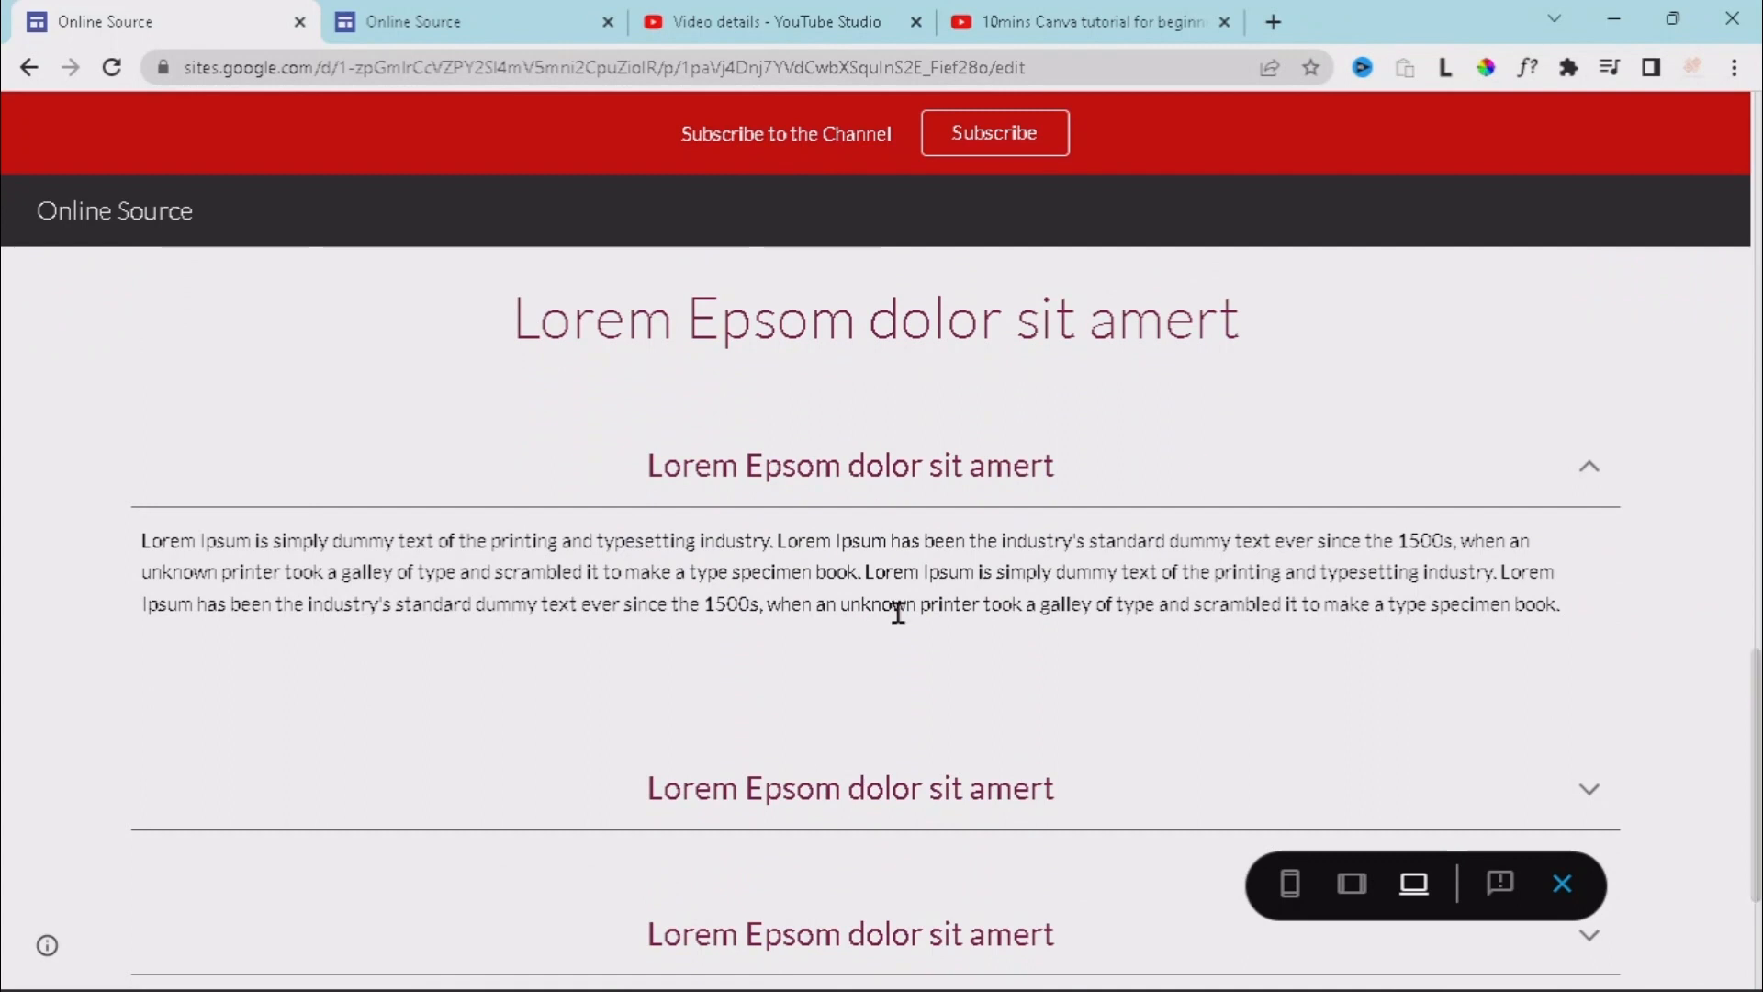
left_click(1589, 474)
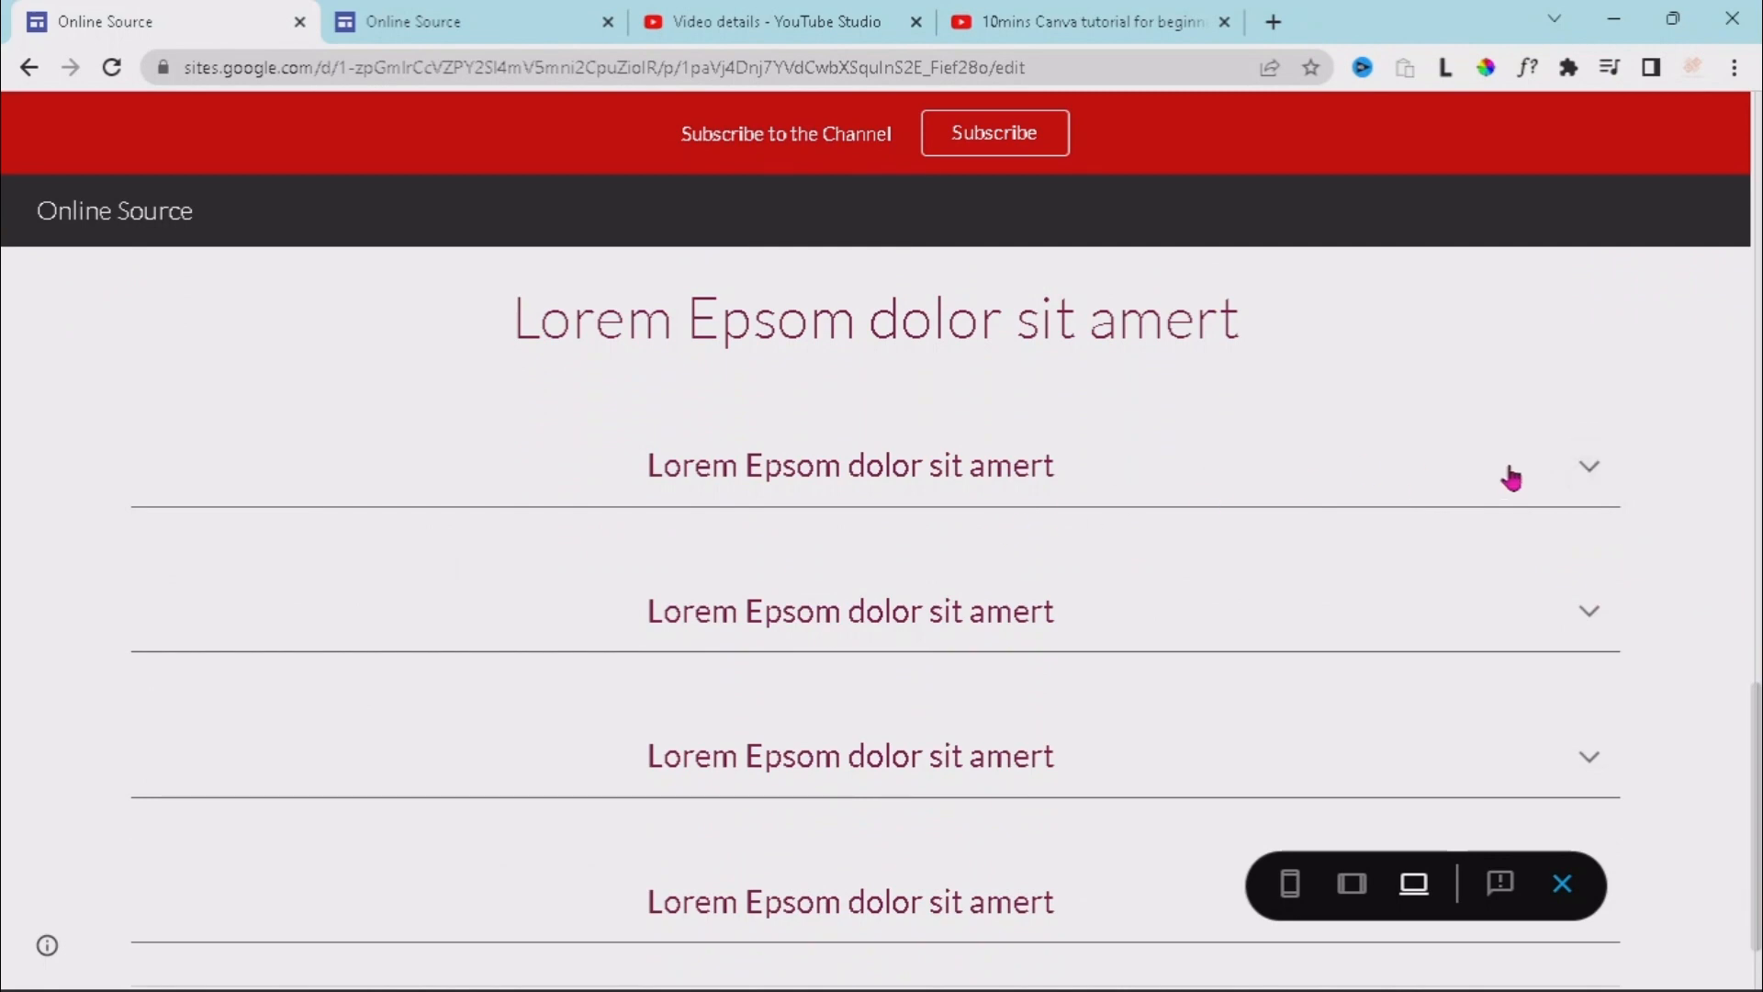
left_click(1590, 474)
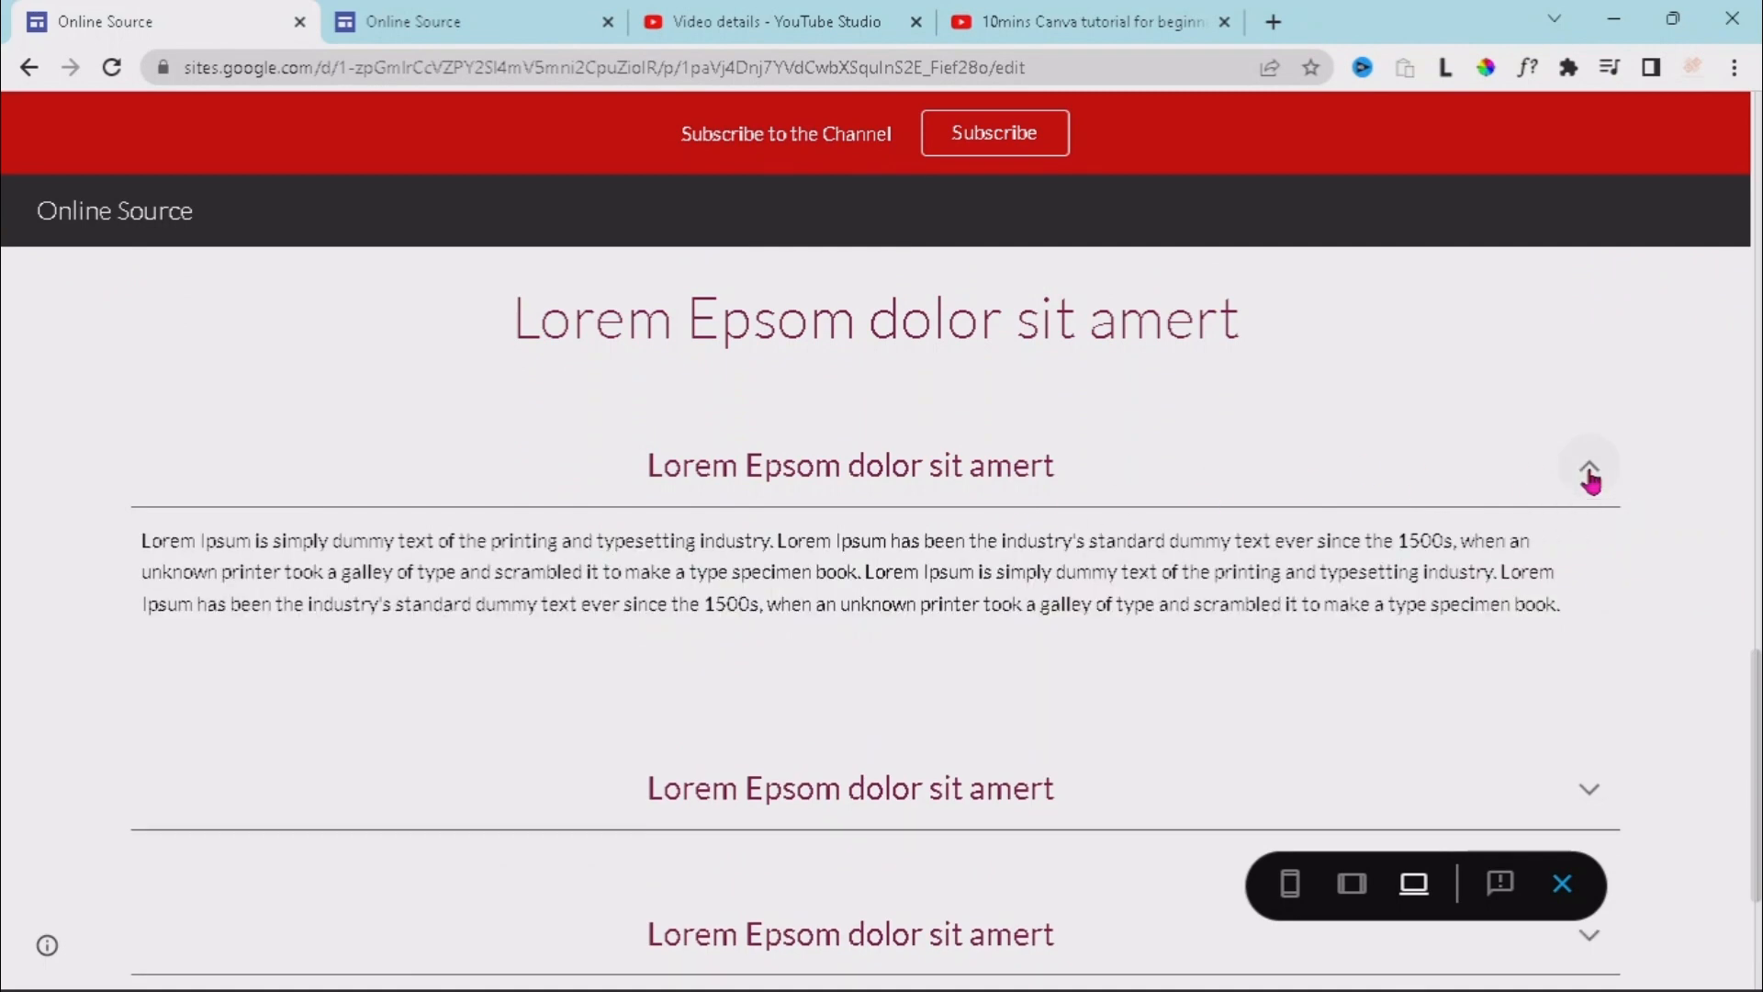
left_click(1589, 474)
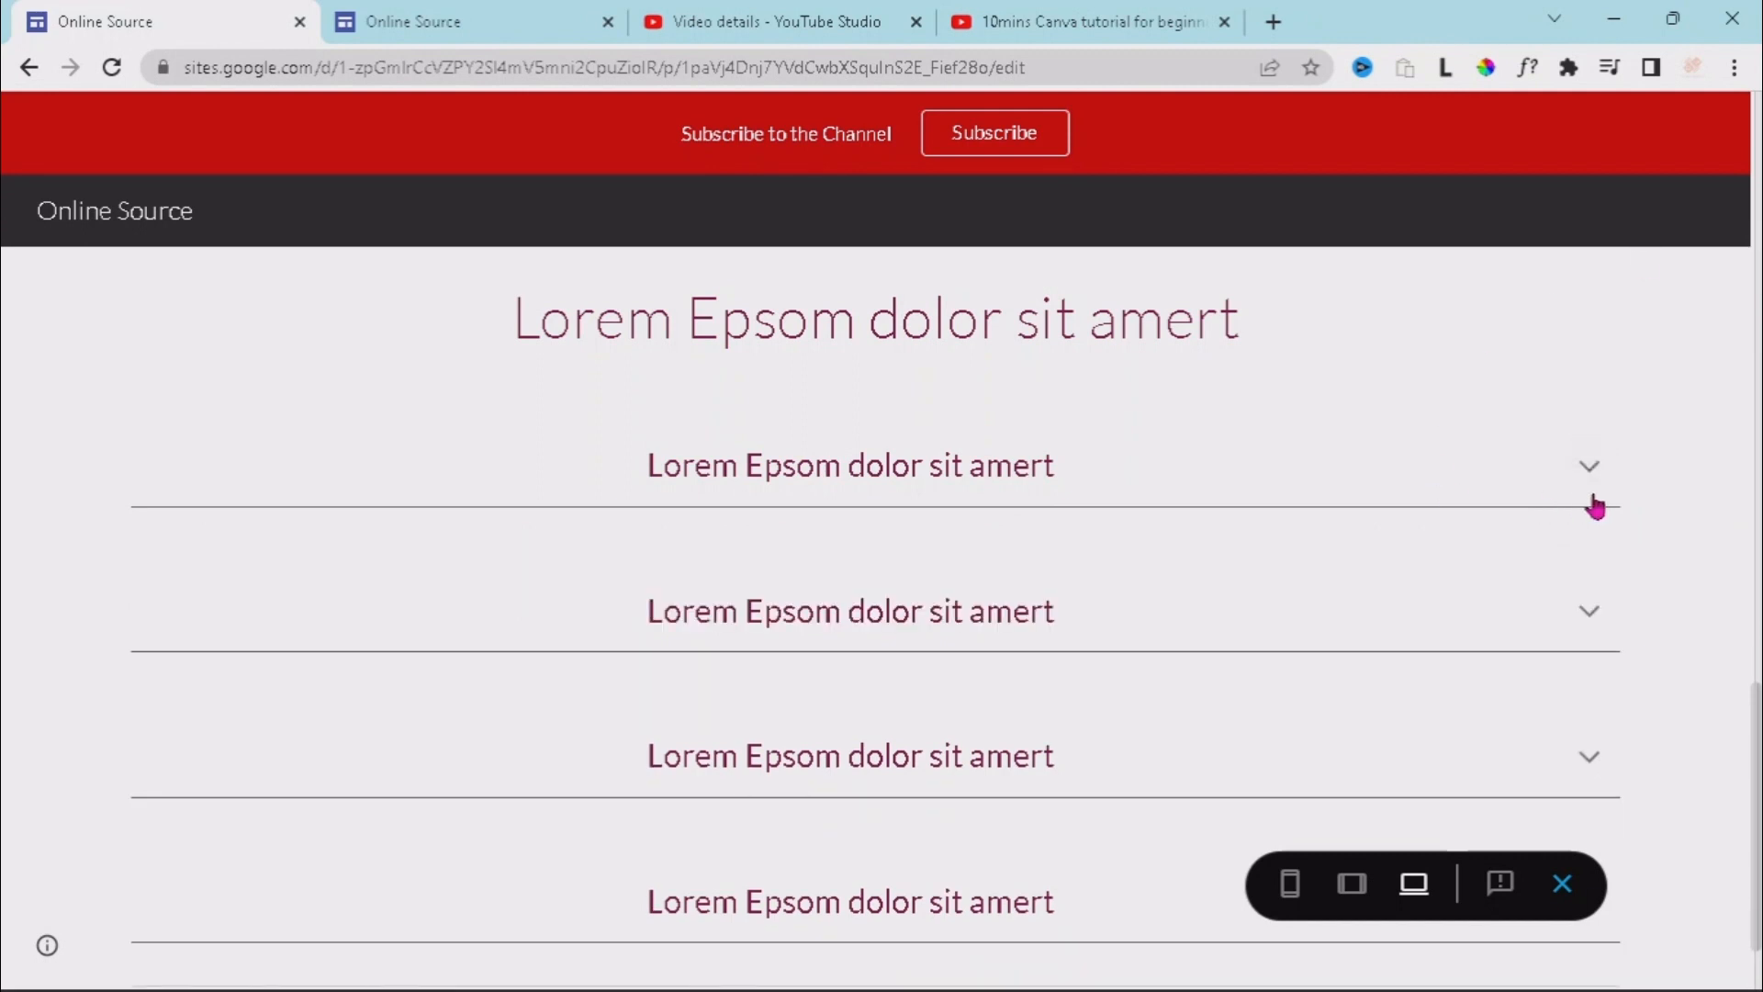
left_click(1602, 479)
left_click(1602, 479)
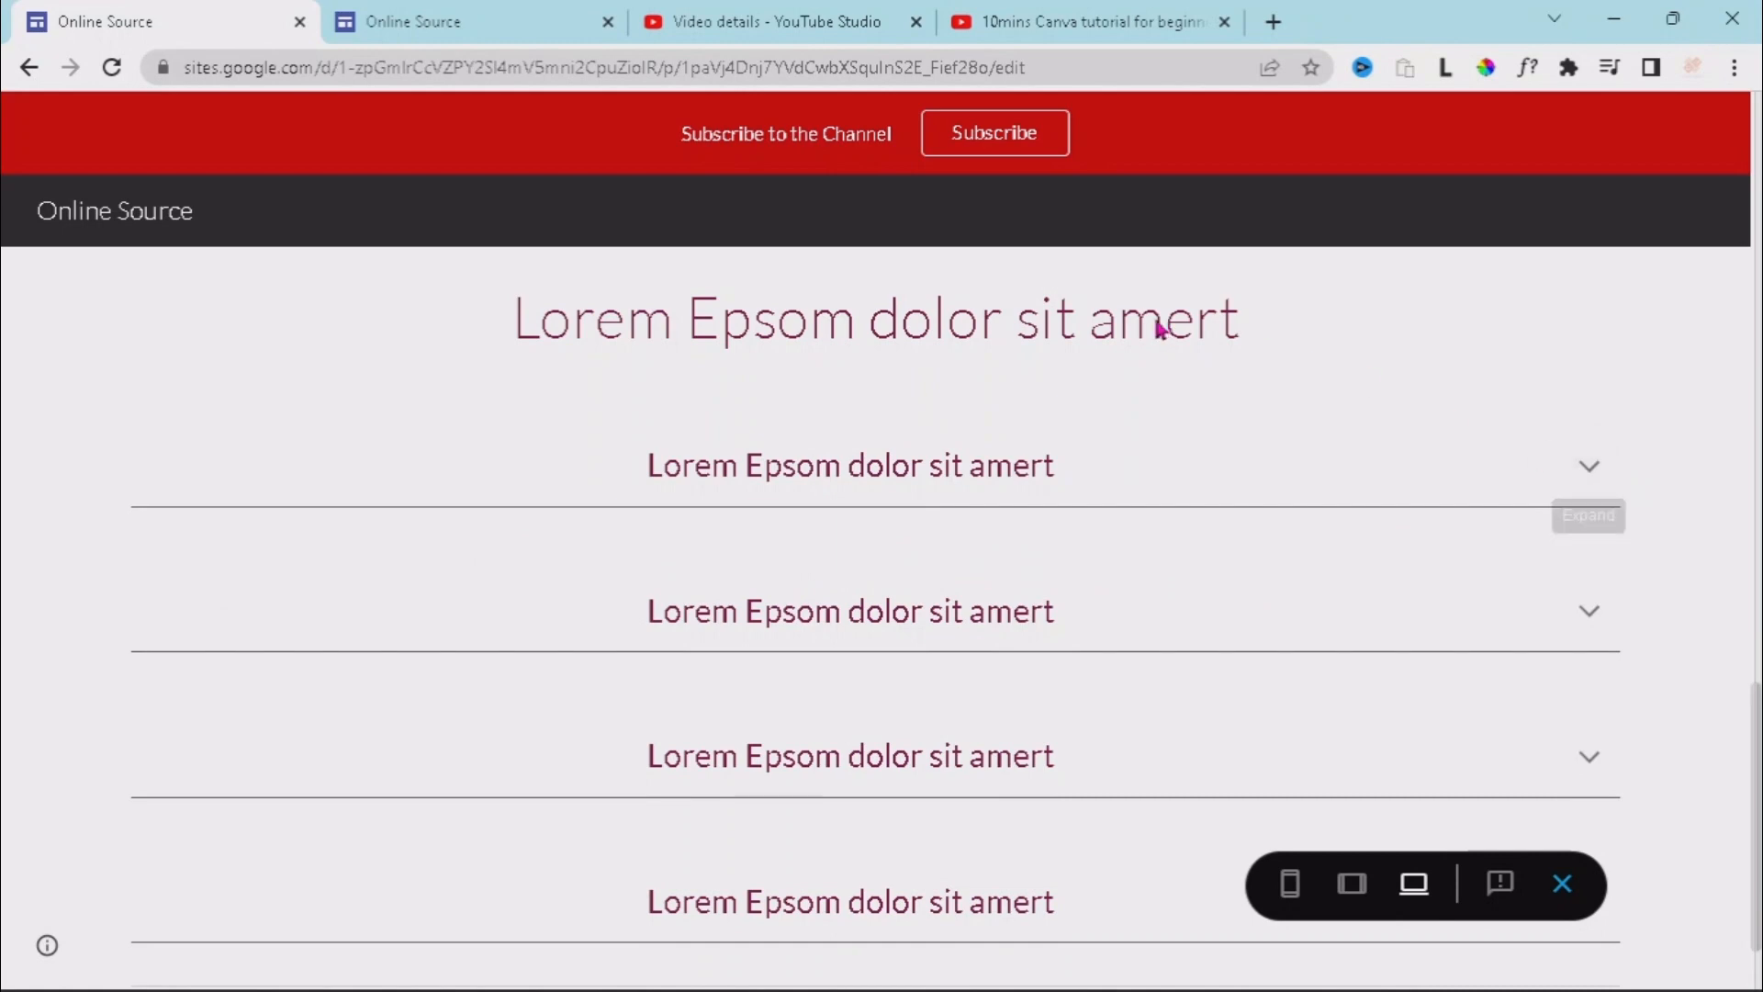
Back on the new page, duplicate the second "Lorem Epsom dolor sit amert" heading section and move the copy below the last paragraph
left_click(523, 23)
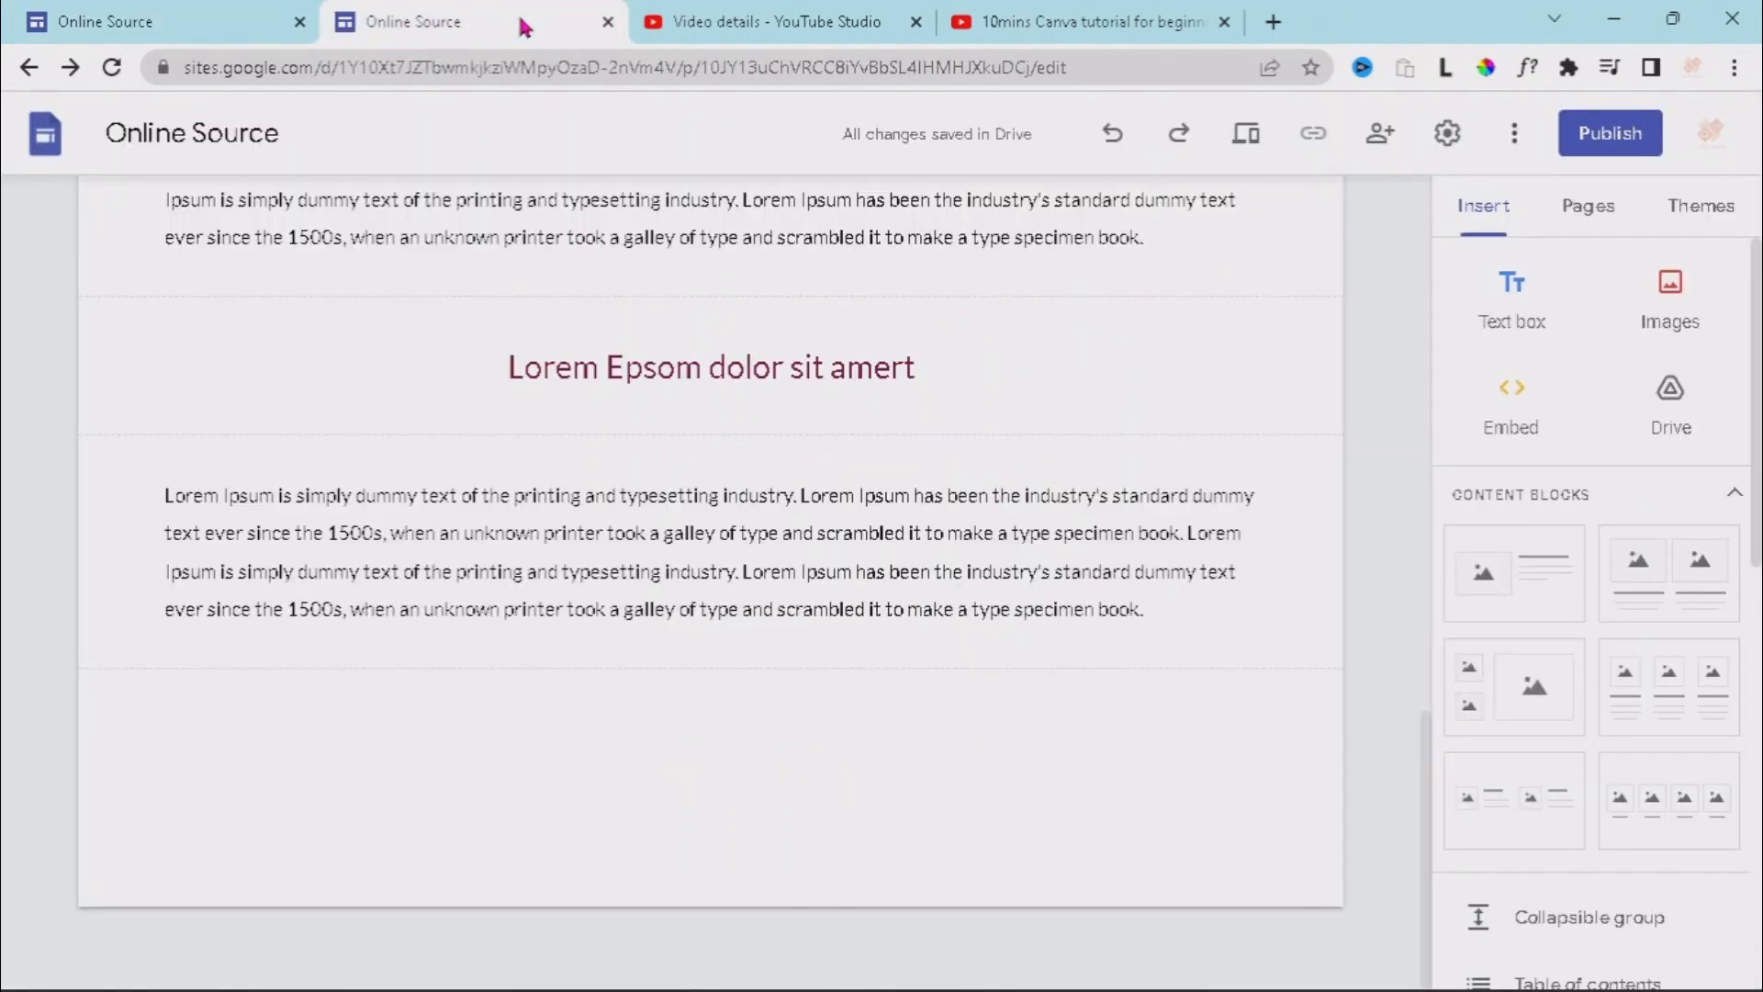
left_click(825, 375)
double_click(825, 374)
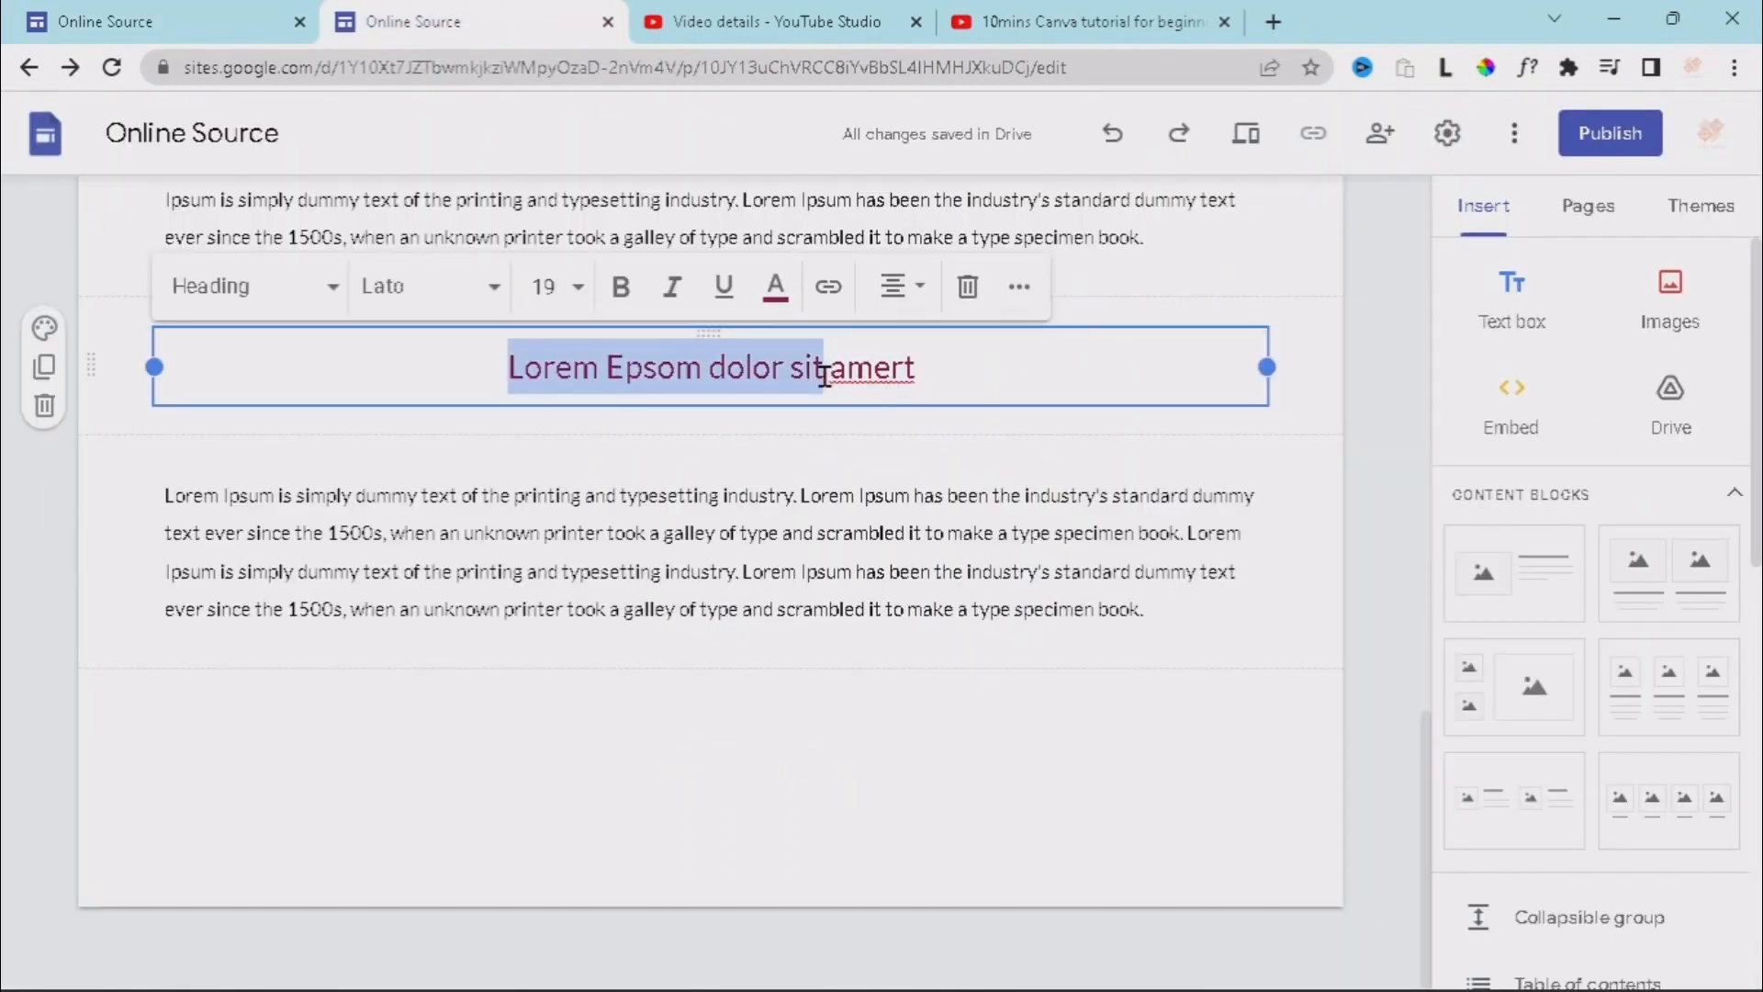
triple_click(825, 375)
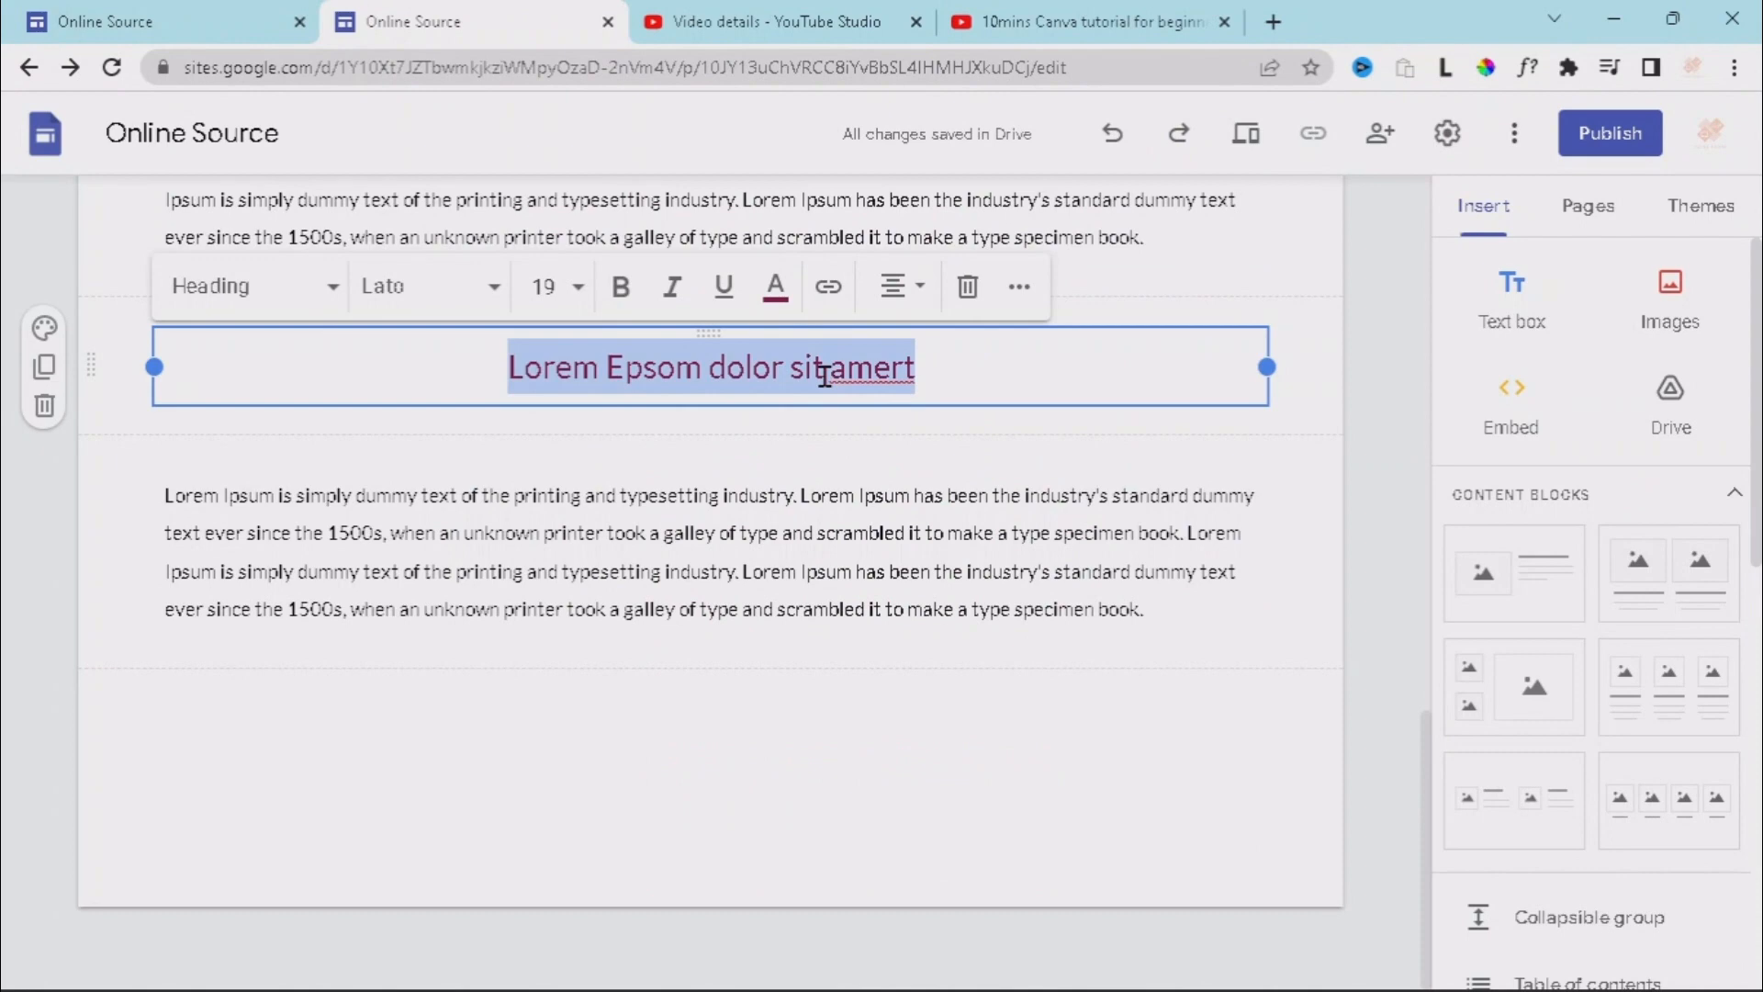
left_click(42, 368)
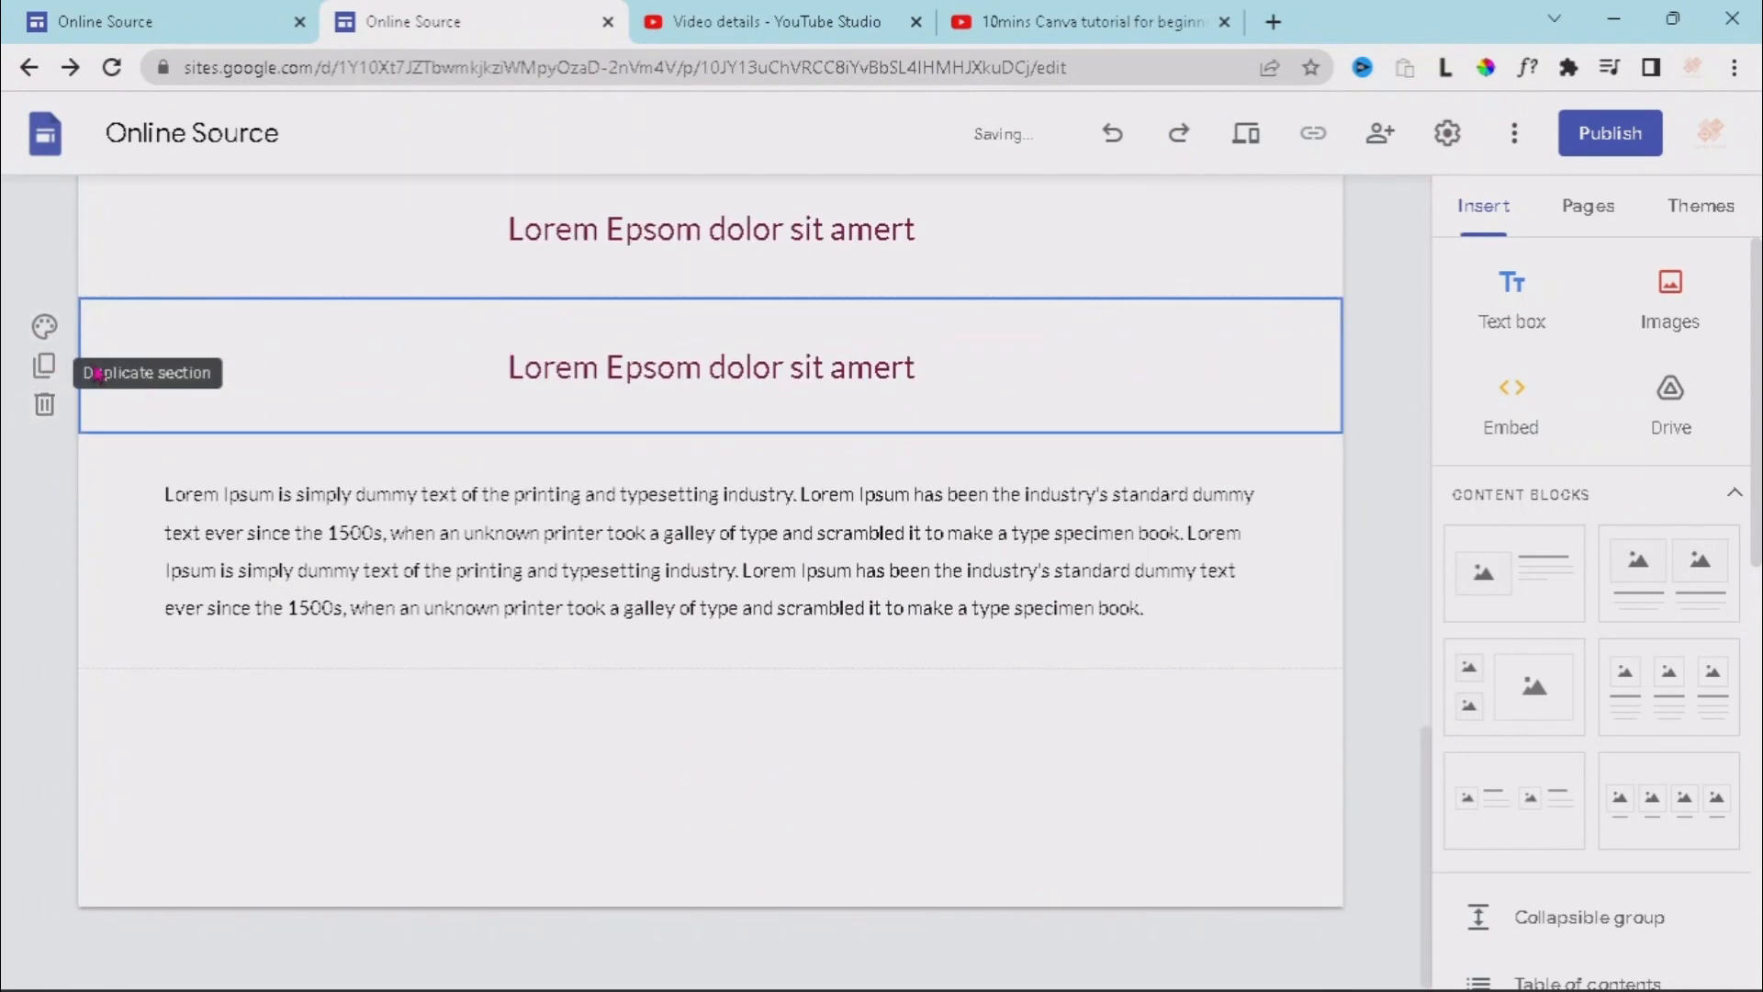
left_click(349, 394)
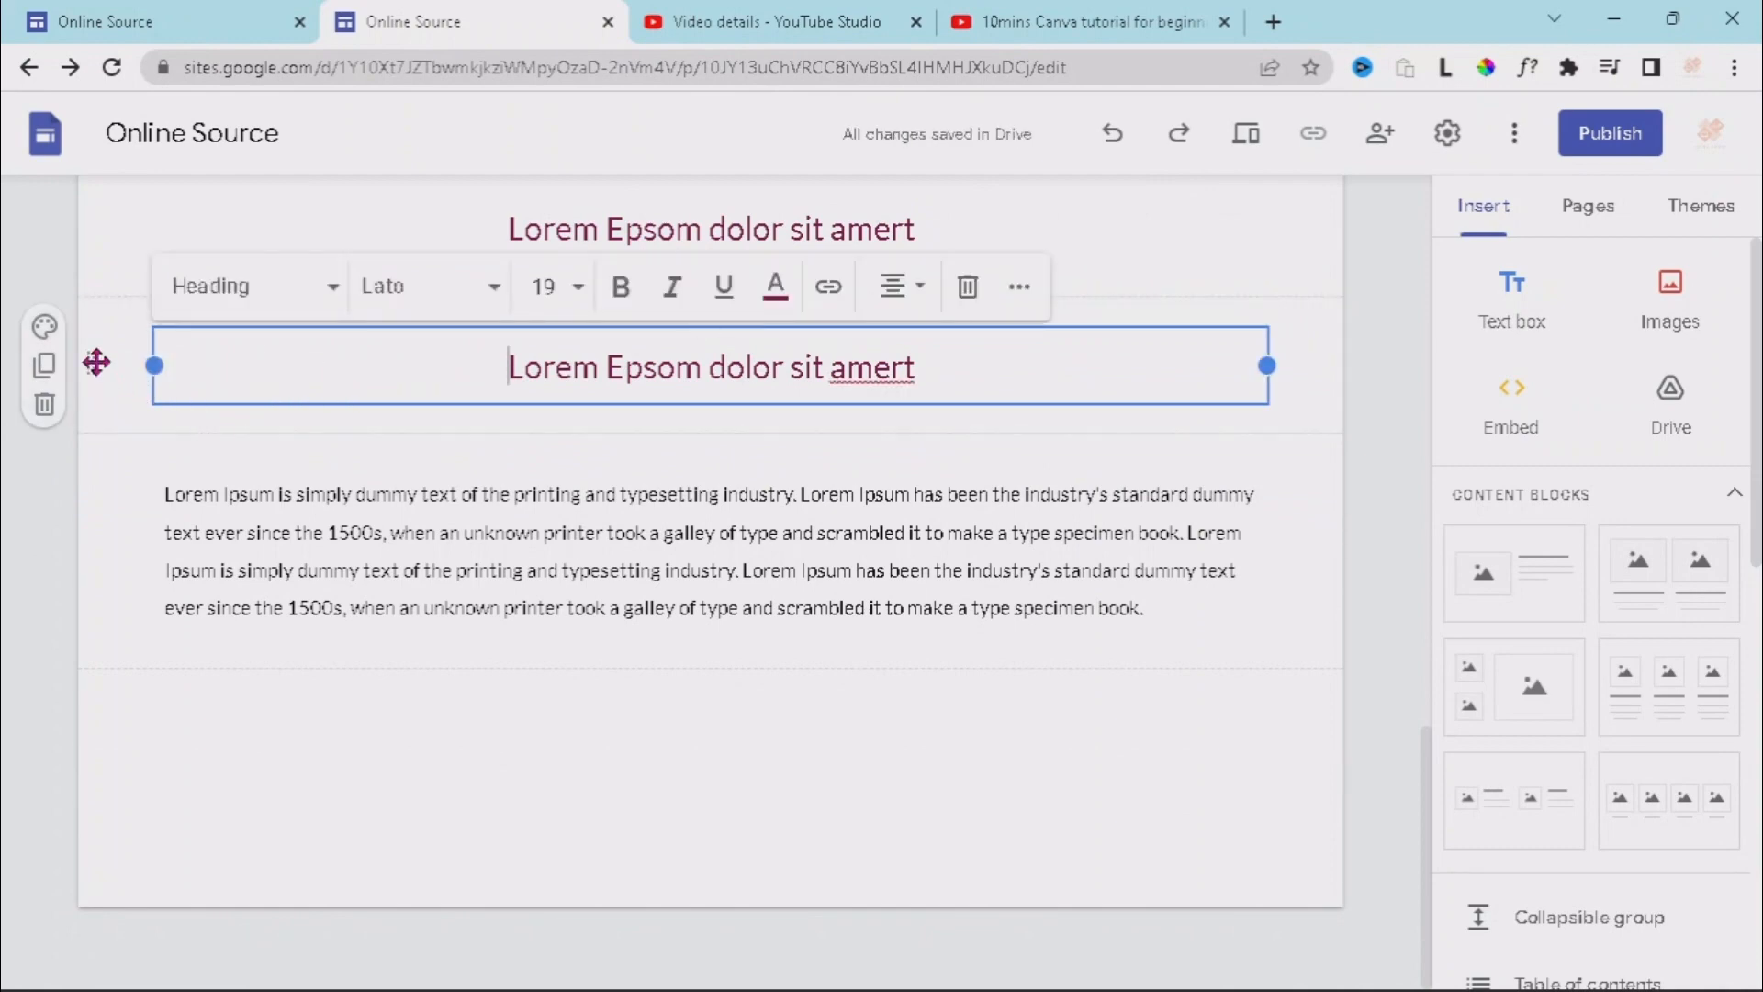
left_click_drag(97, 360, 99, 733)
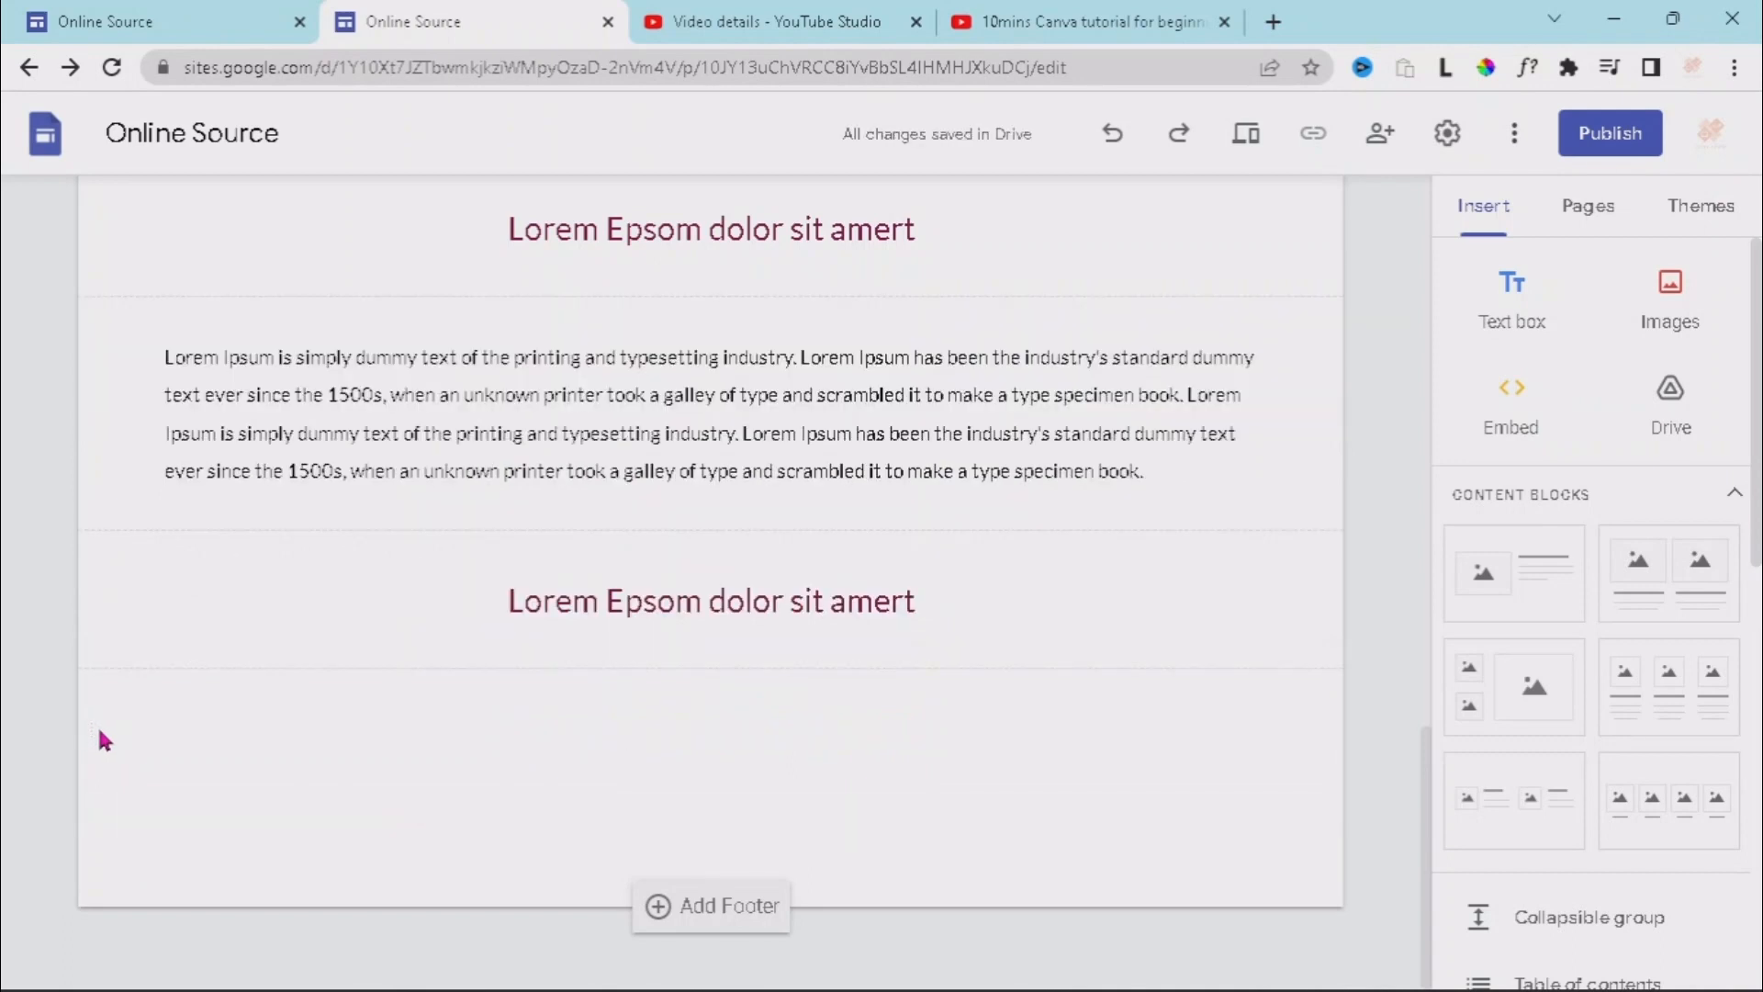
Apply the Title style to the copied heading at the page's end and colour its text dark red
left_click(700, 617)
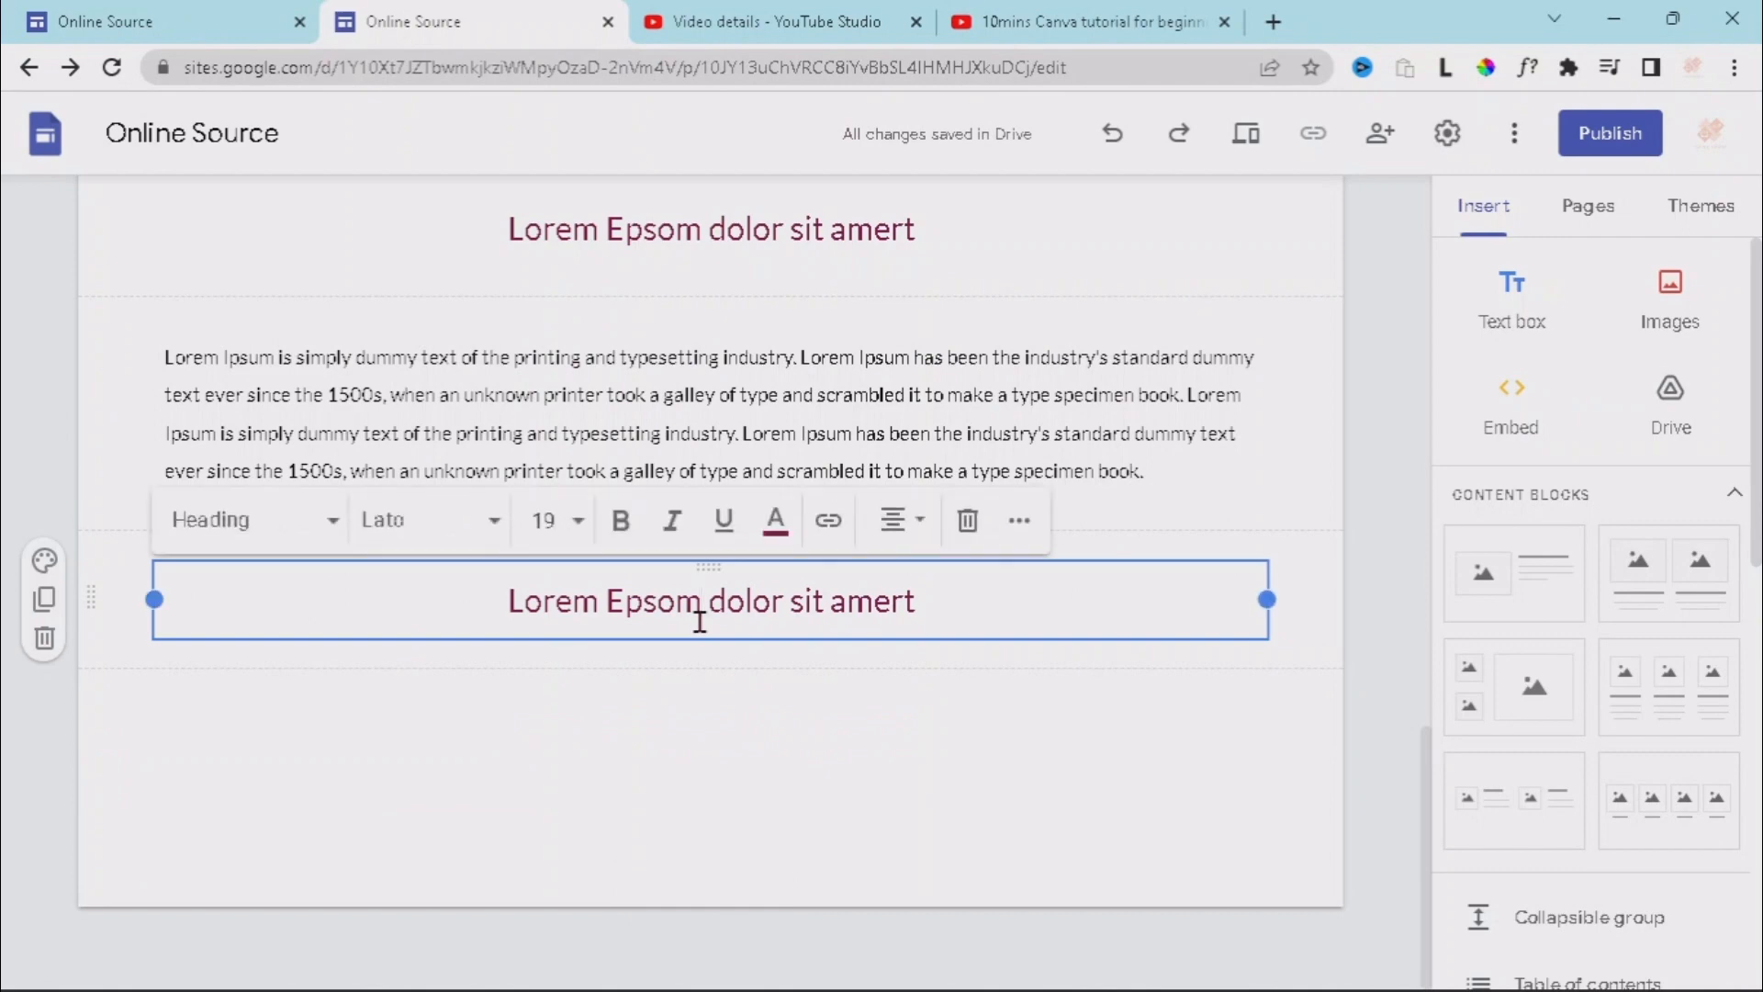
triple_click(548, 600)
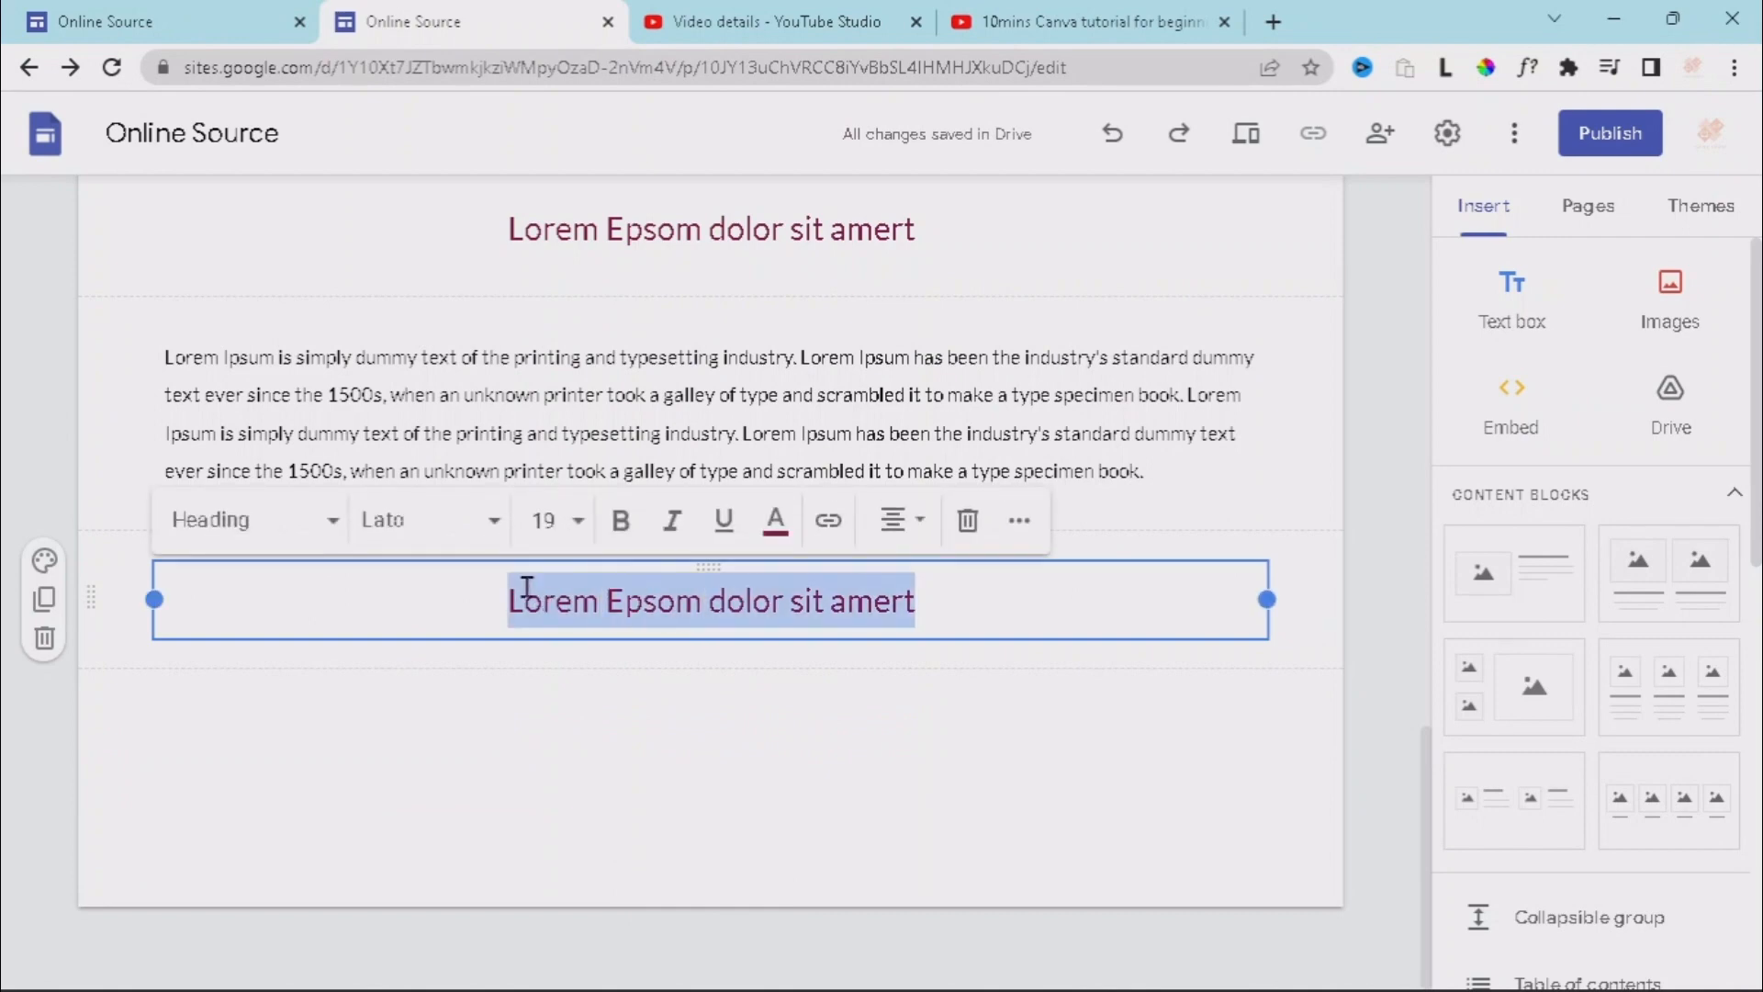
left_click(341, 522)
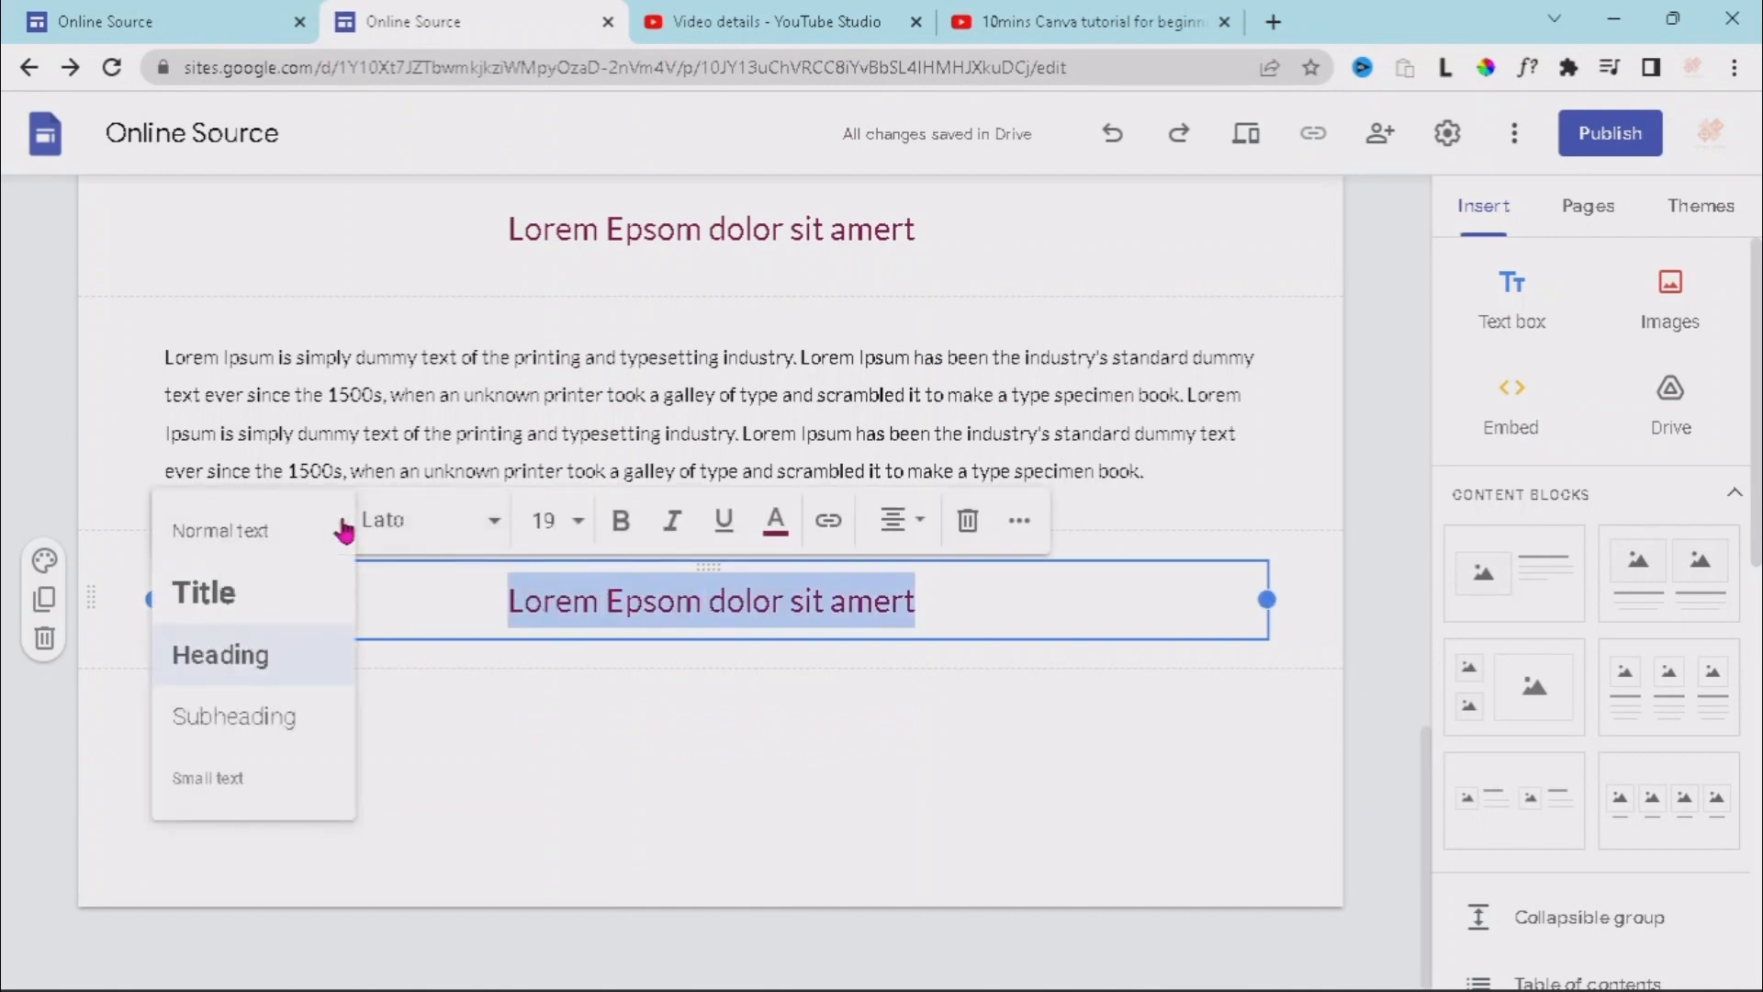
left_click(283, 604)
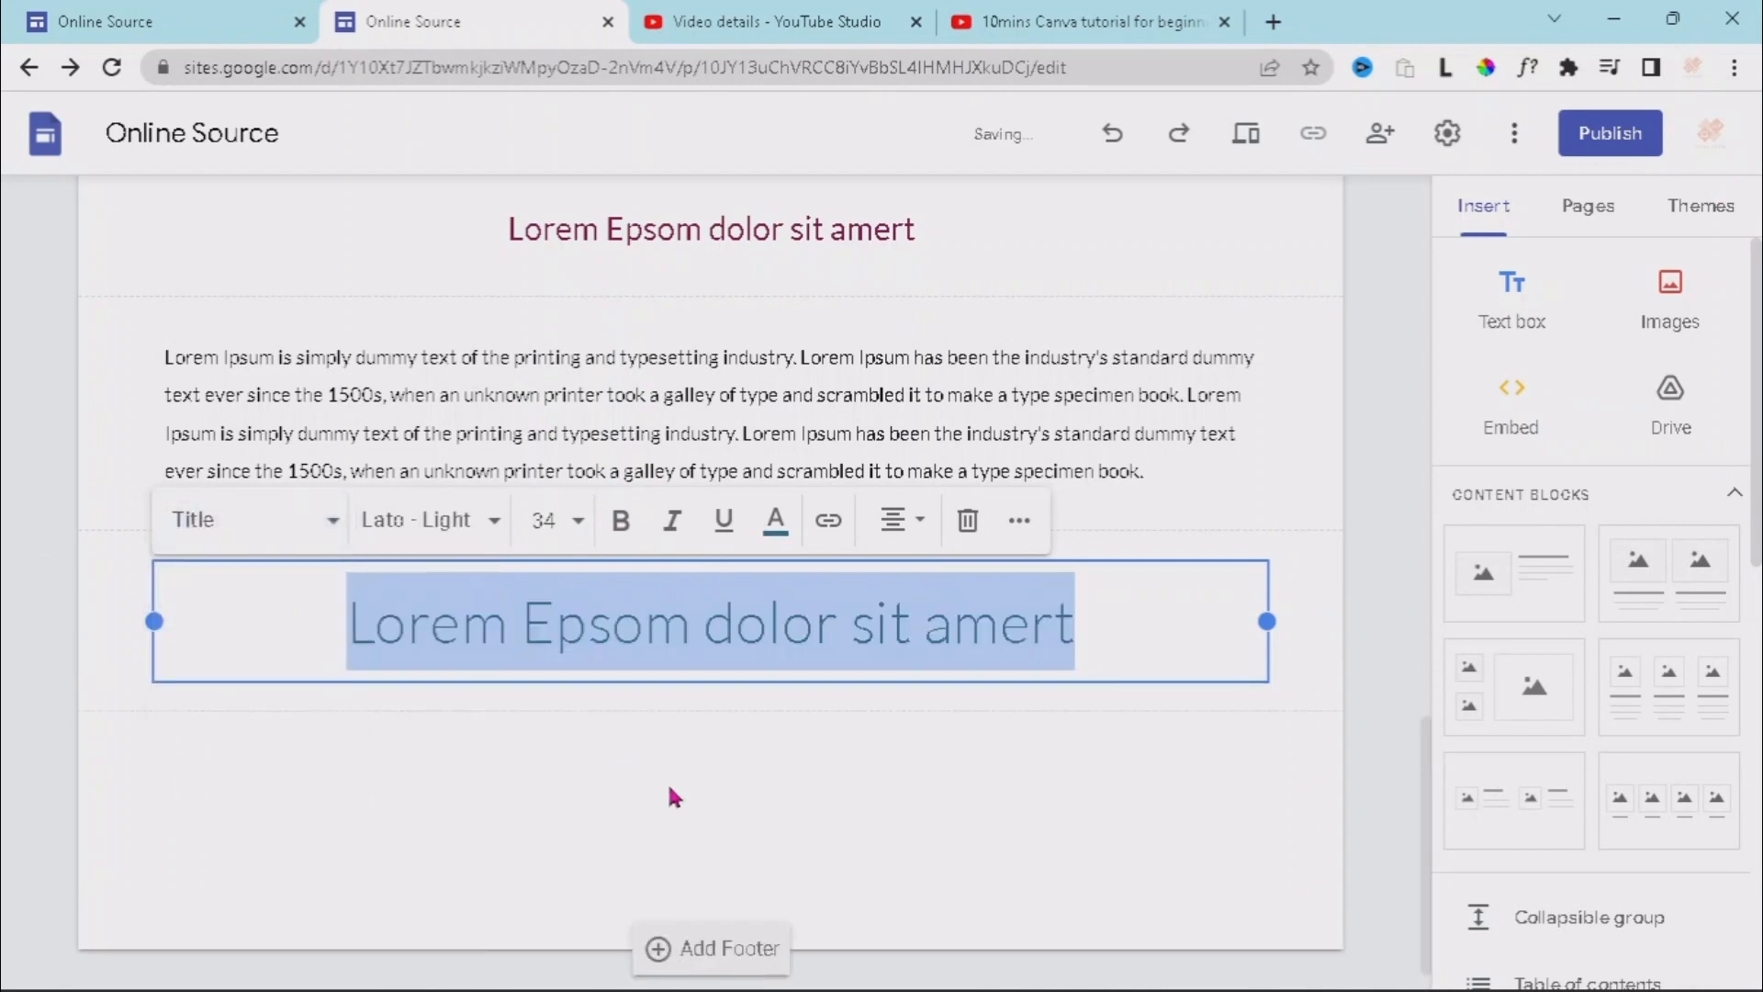
left_click(776, 541)
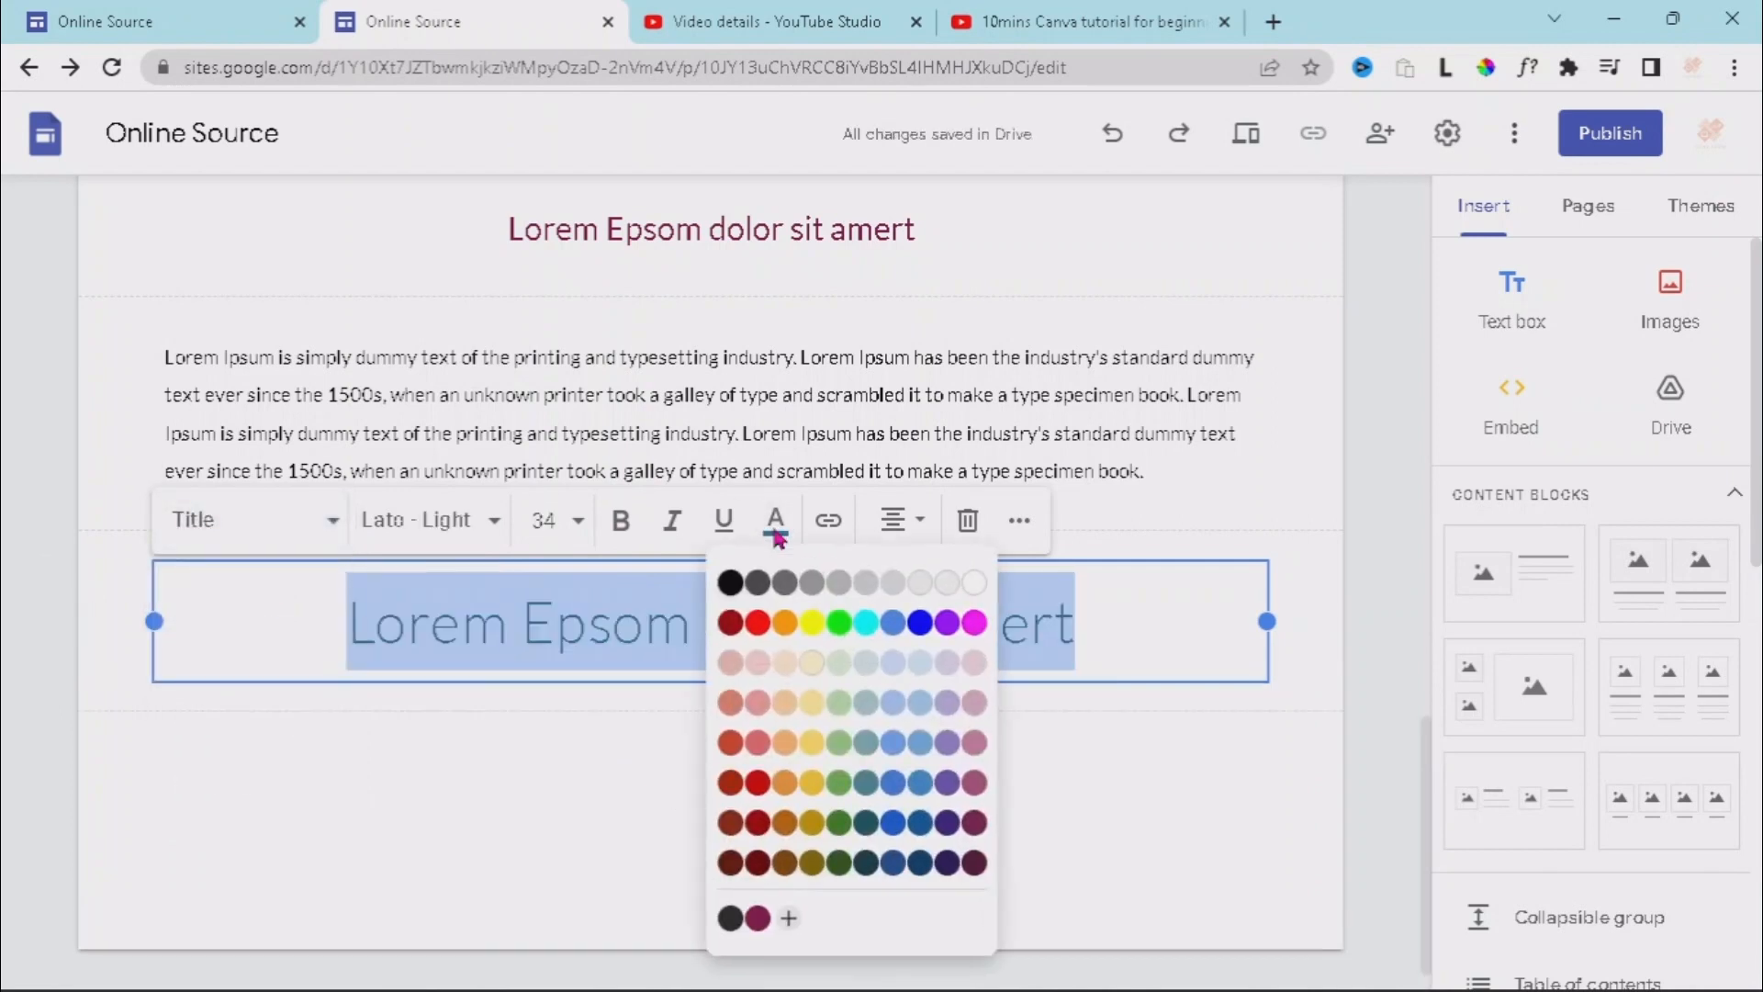
left_click(758, 827)
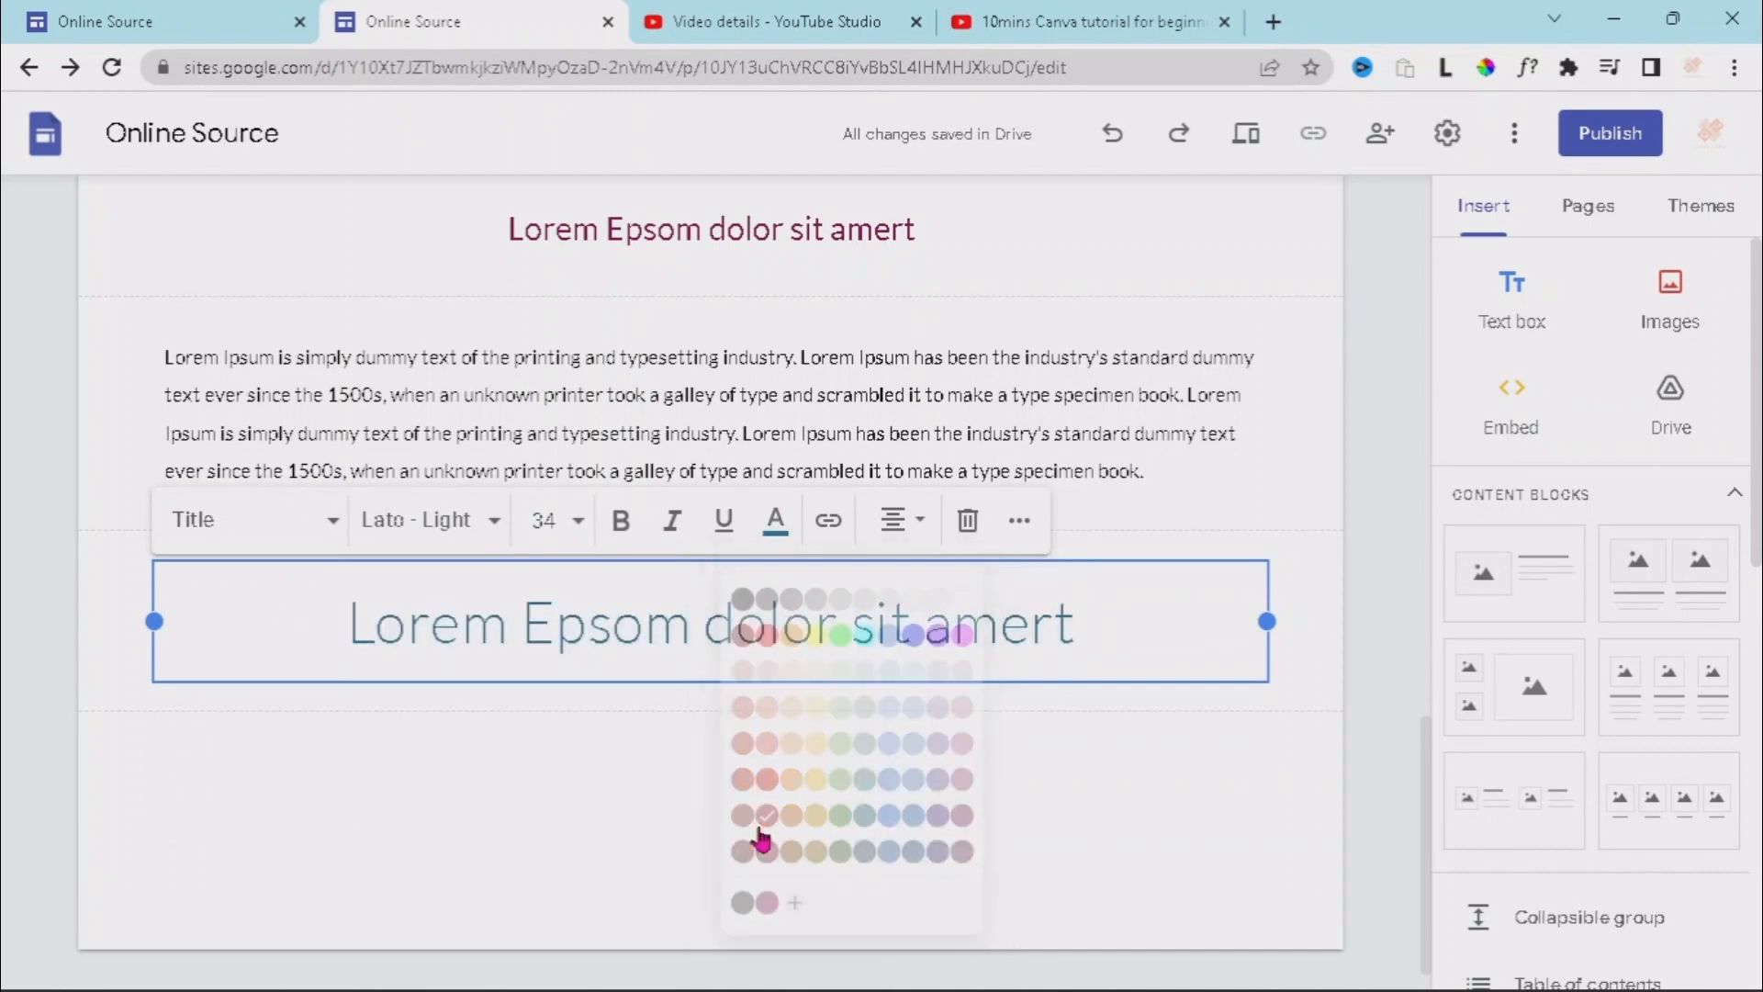
left_click(1106, 773)
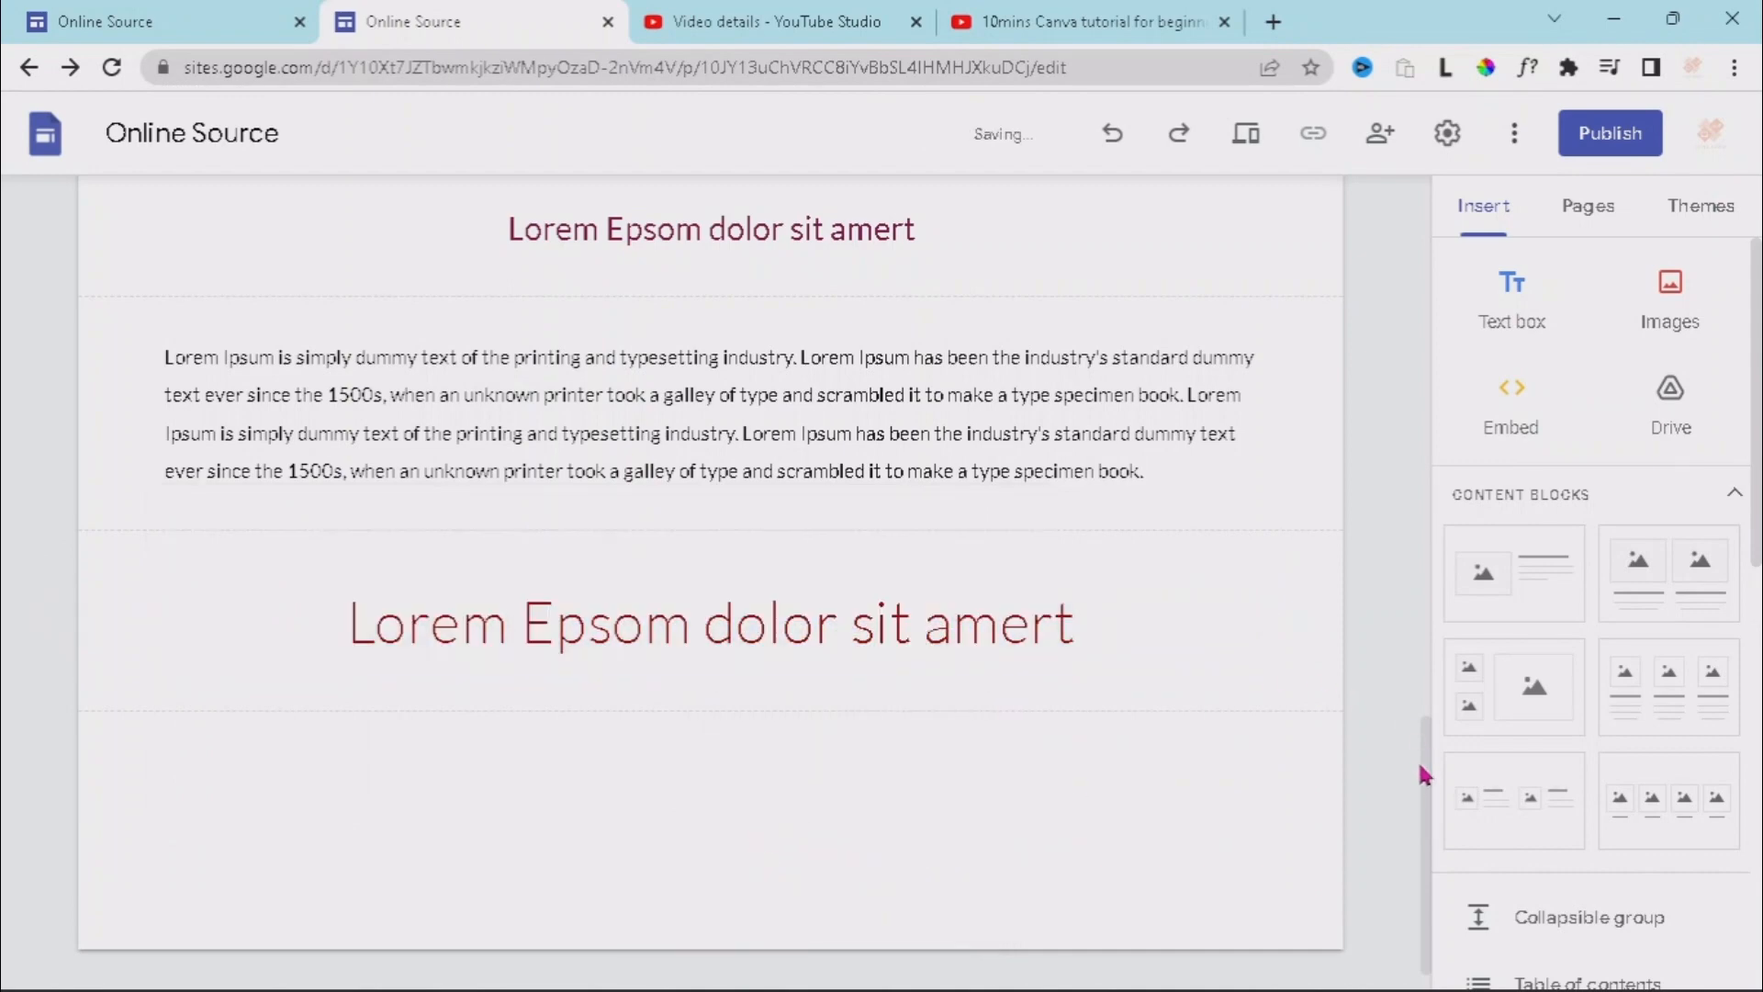
Compare the new title with the example page's preview and check the text colour of the heading above the last paragraph
scroll(1426, 808, "down", 1)
left_click(826, 375)
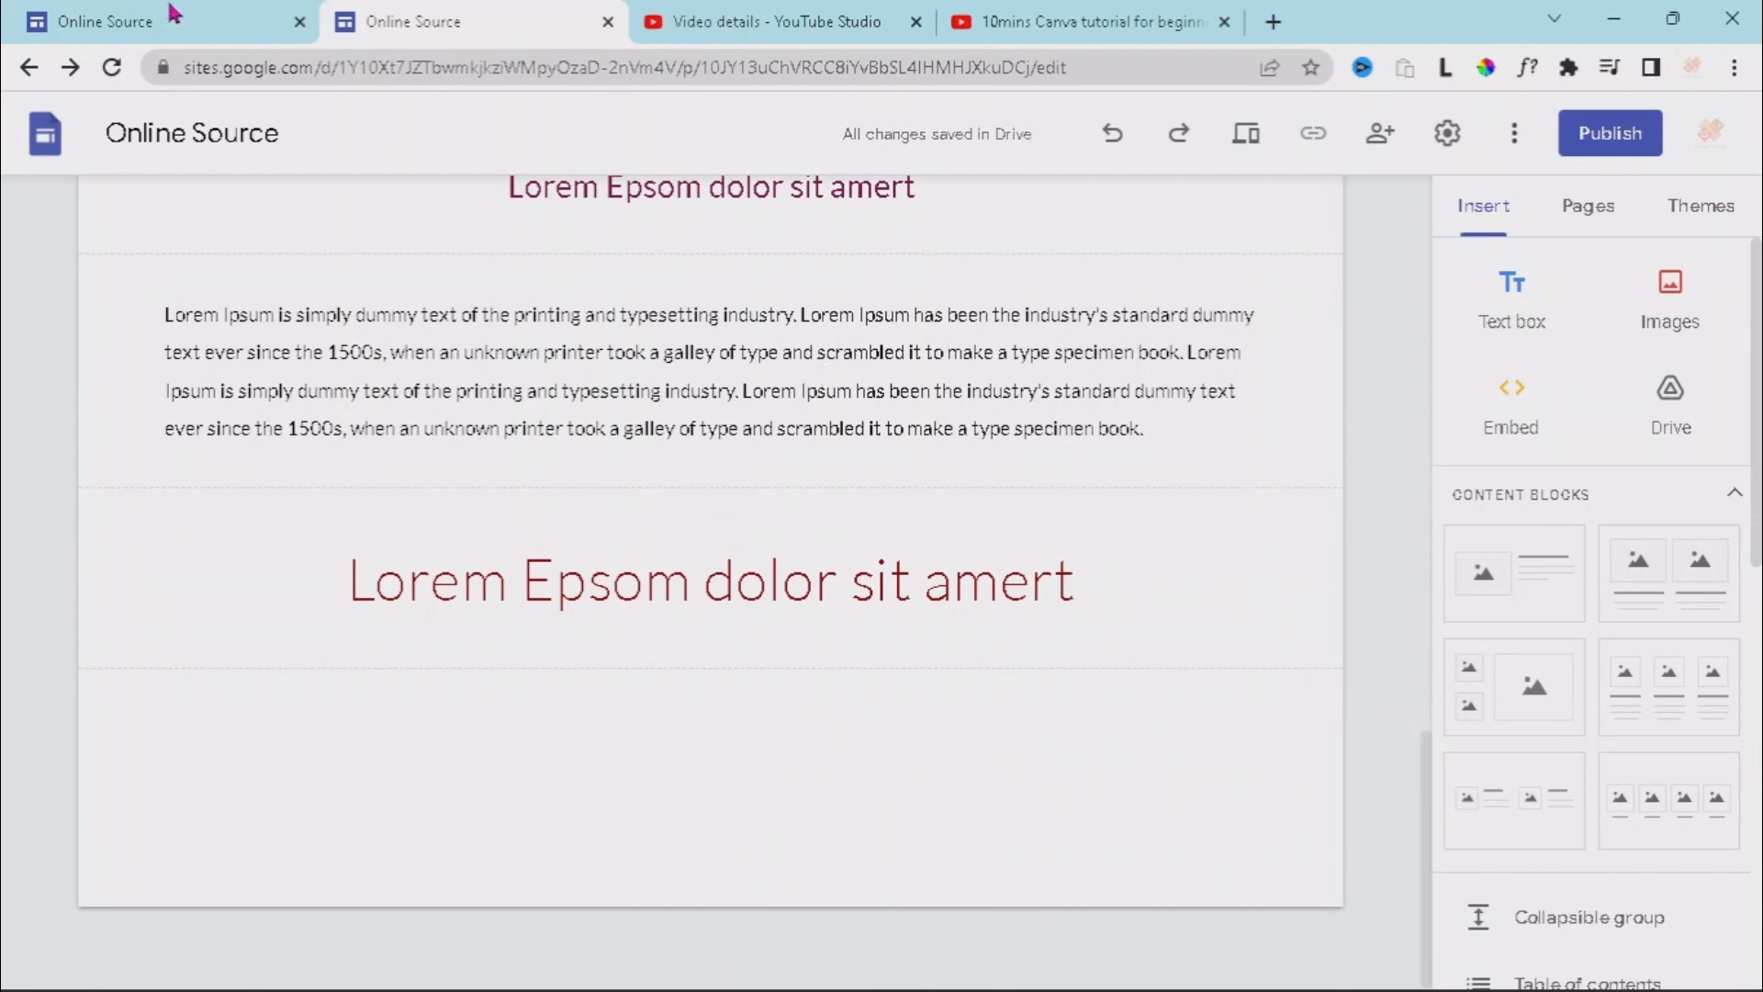
left_click(173, 14)
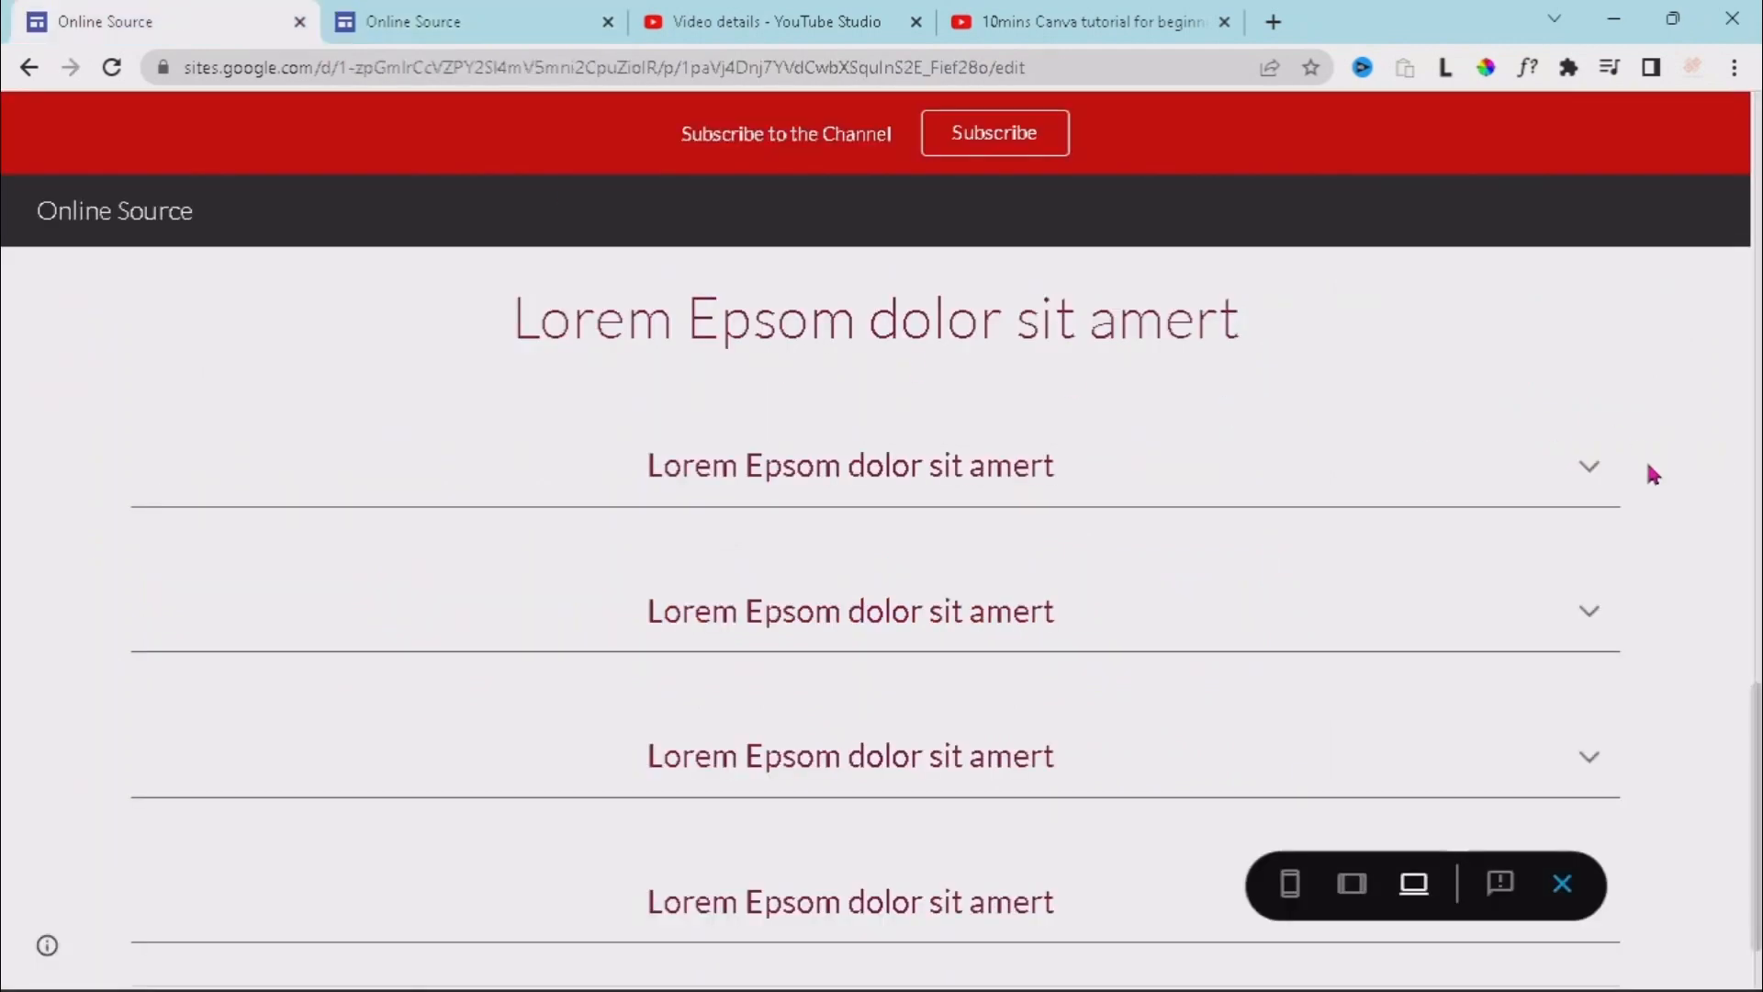
left_click(489, 26)
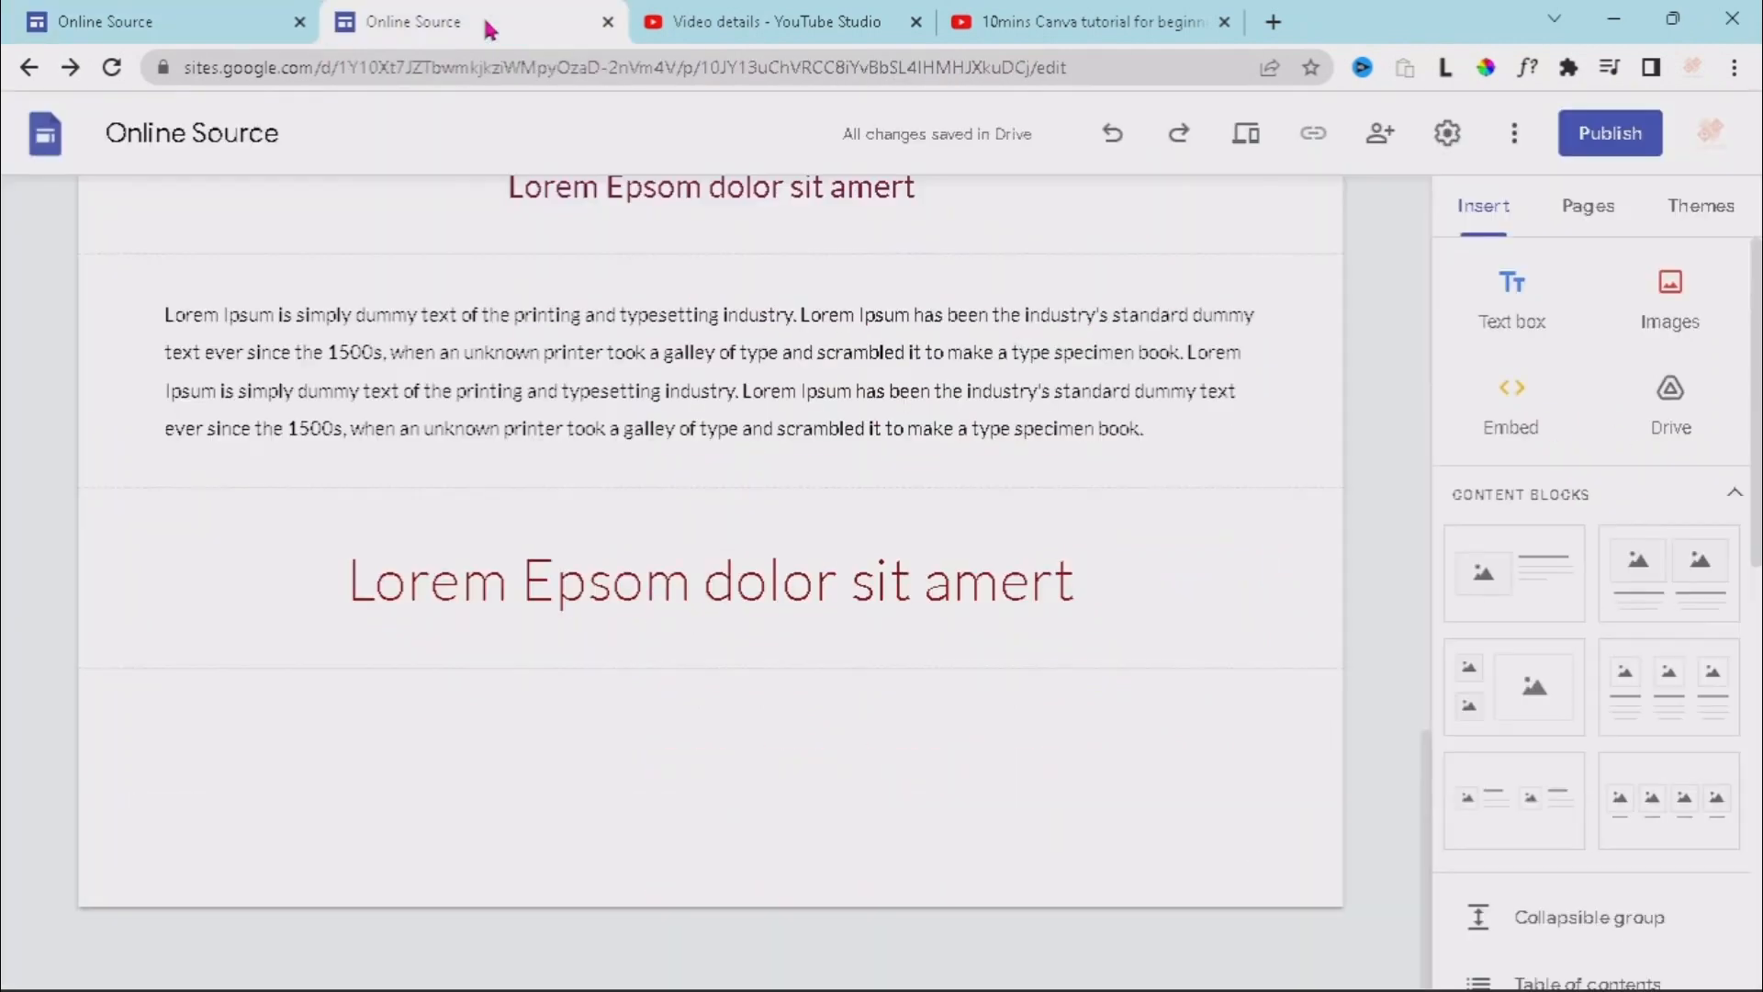
left_click(719, 189)
left_click(775, 208)
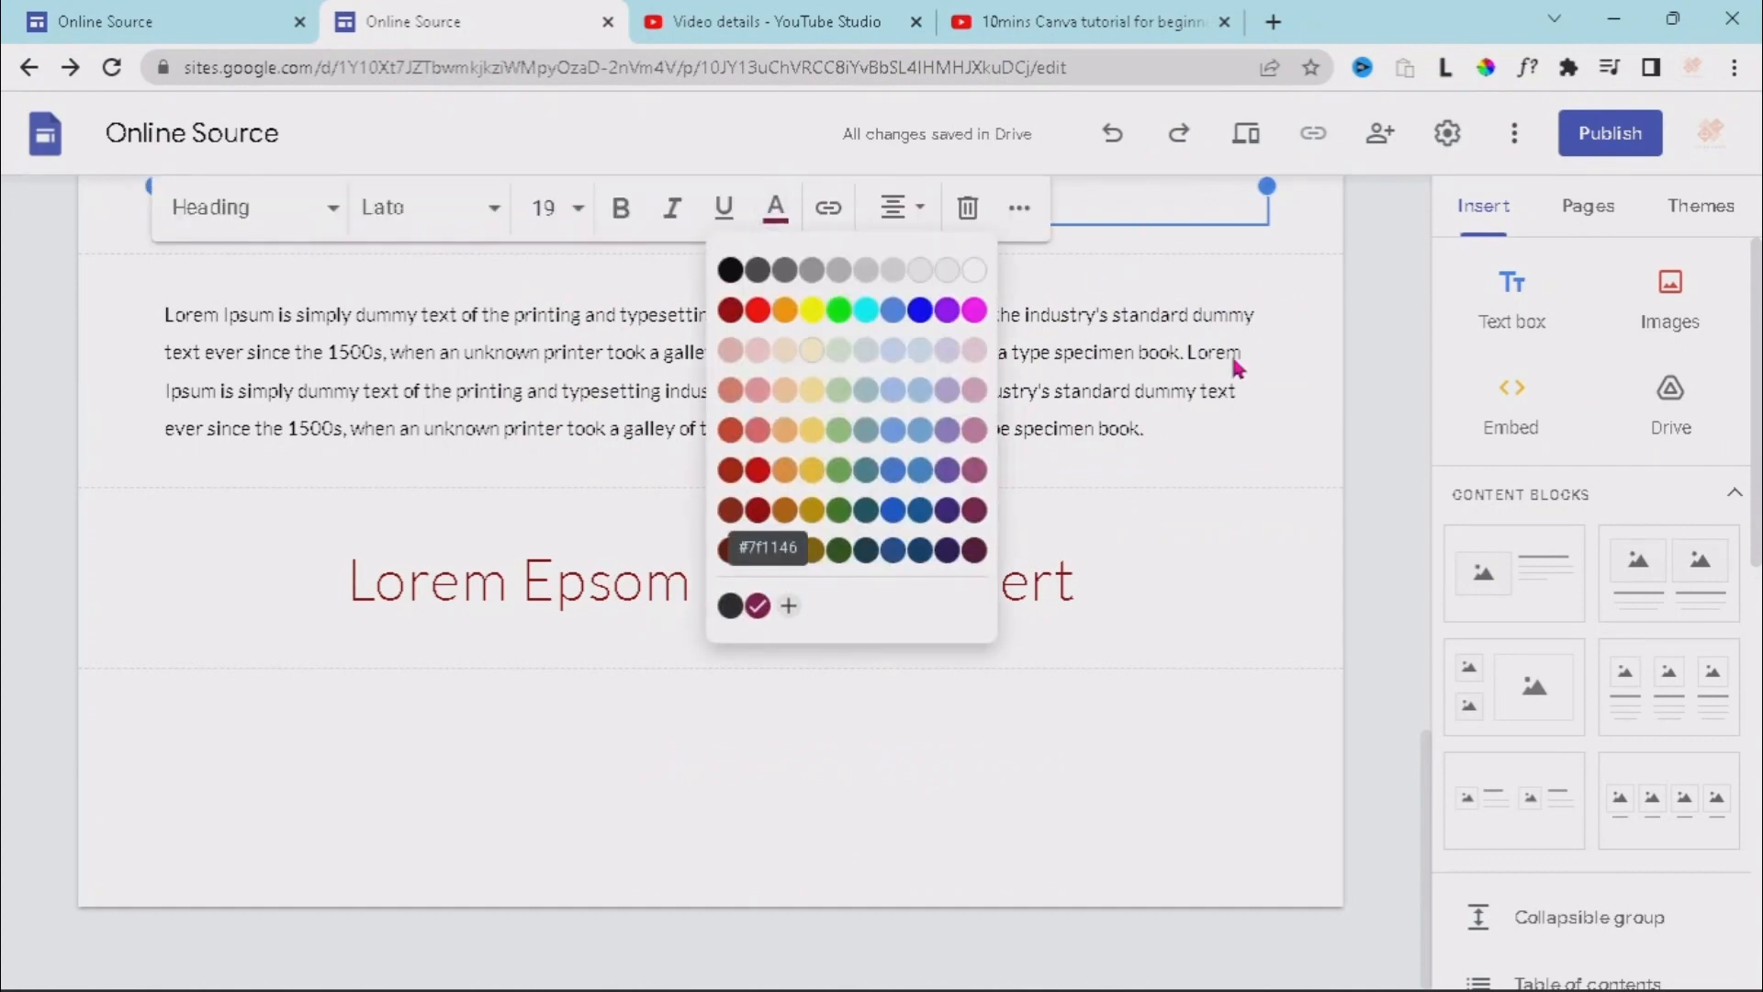
left_click(1333, 456)
Copy the "Lorem Epsom dolor sit amert" heading text from above the last paragraph
scroll(1429, 735, "up", 2)
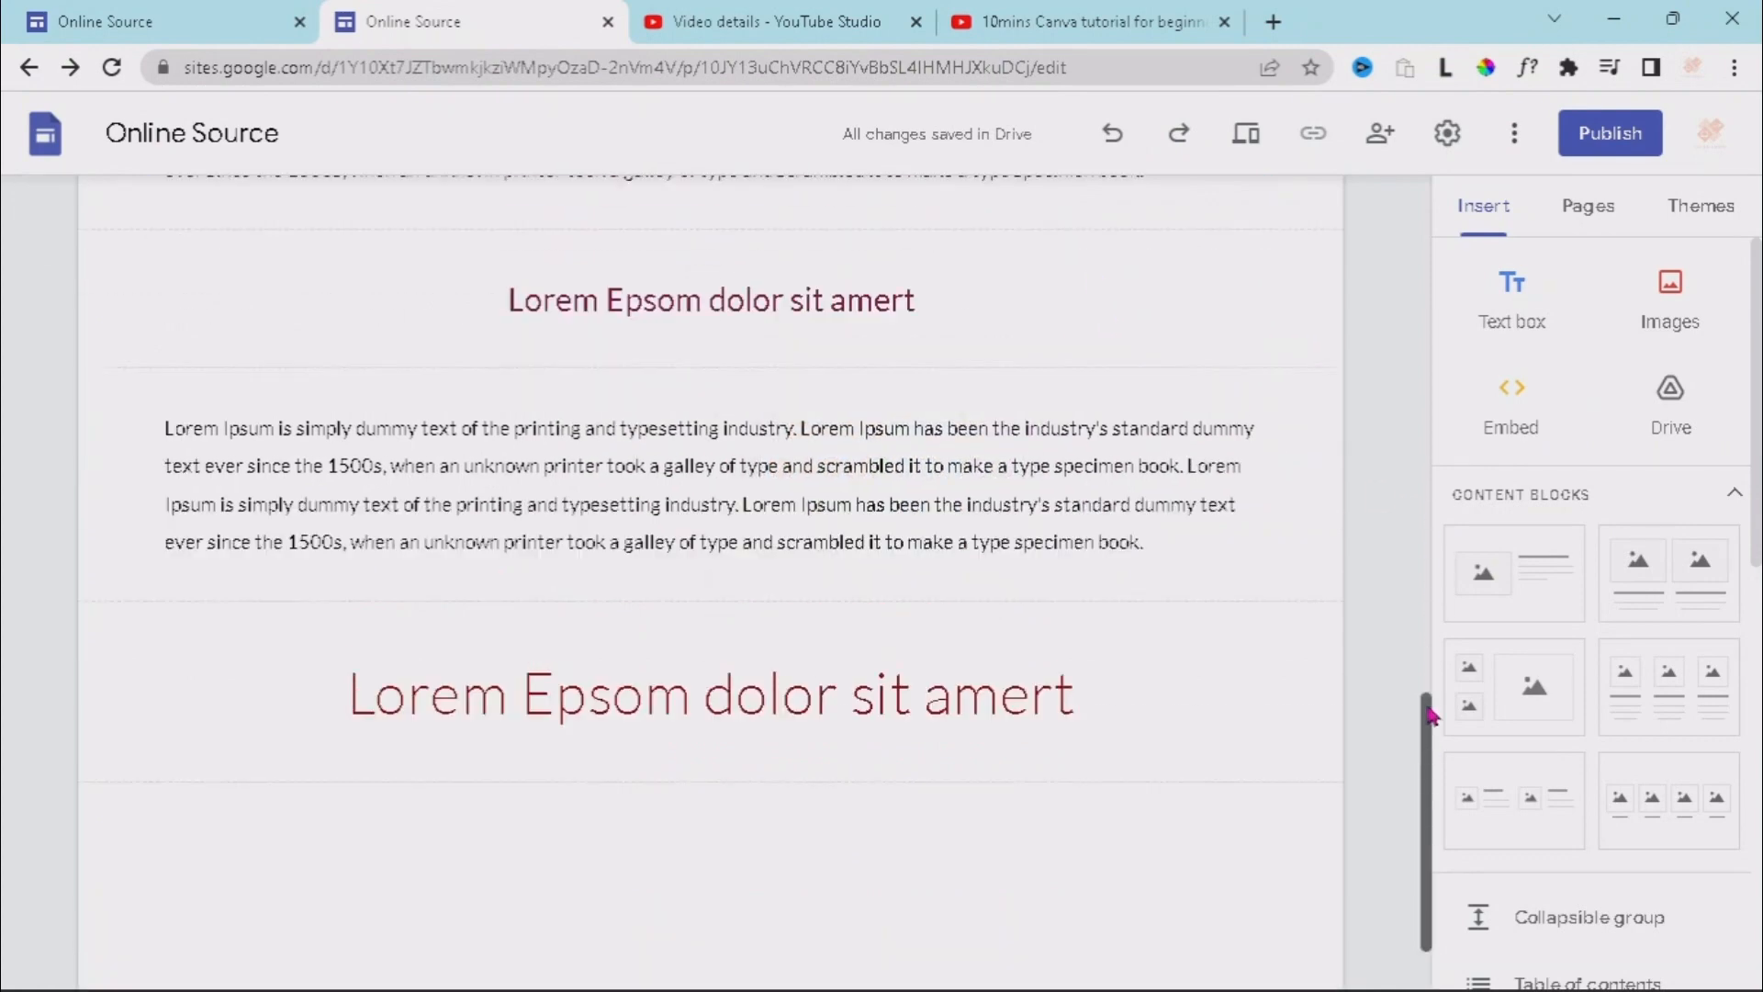
left_click(829, 418)
triple_click(800, 395)
key("ctrl+c")
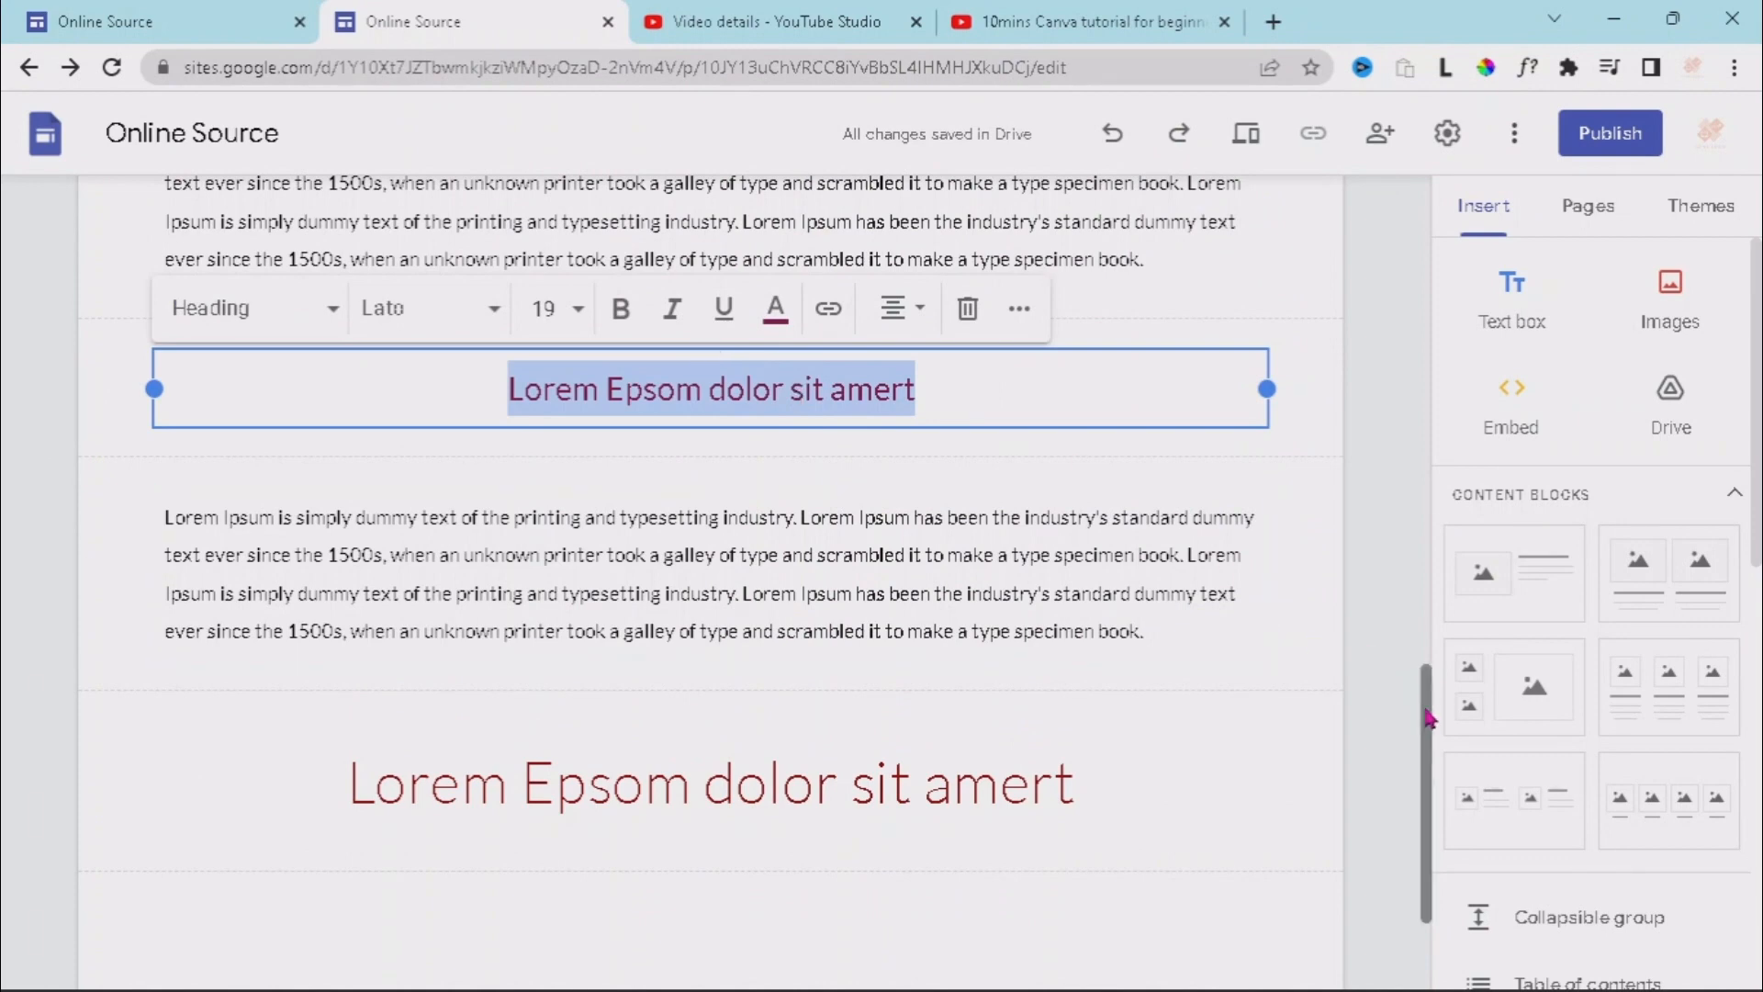
Insert a collapsible group and move its section below the large dark red title
scroll(1426, 707, "down", 2)
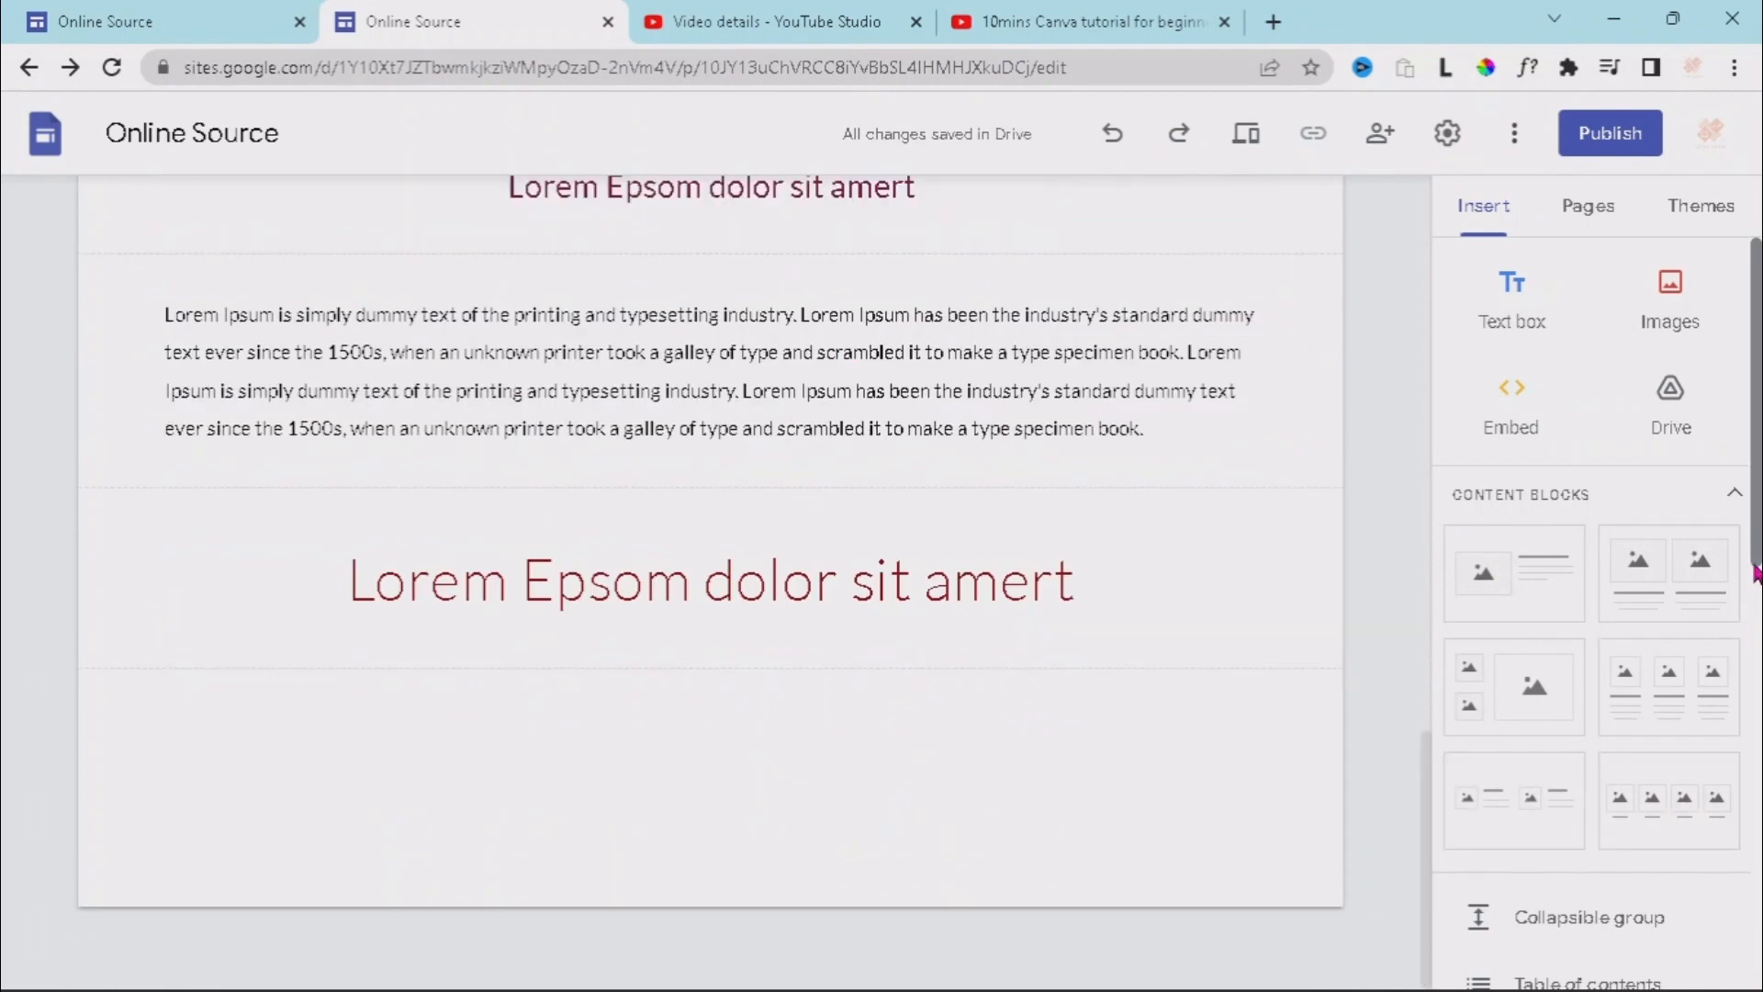
left_click_drag(1759, 561, 1747, 737)
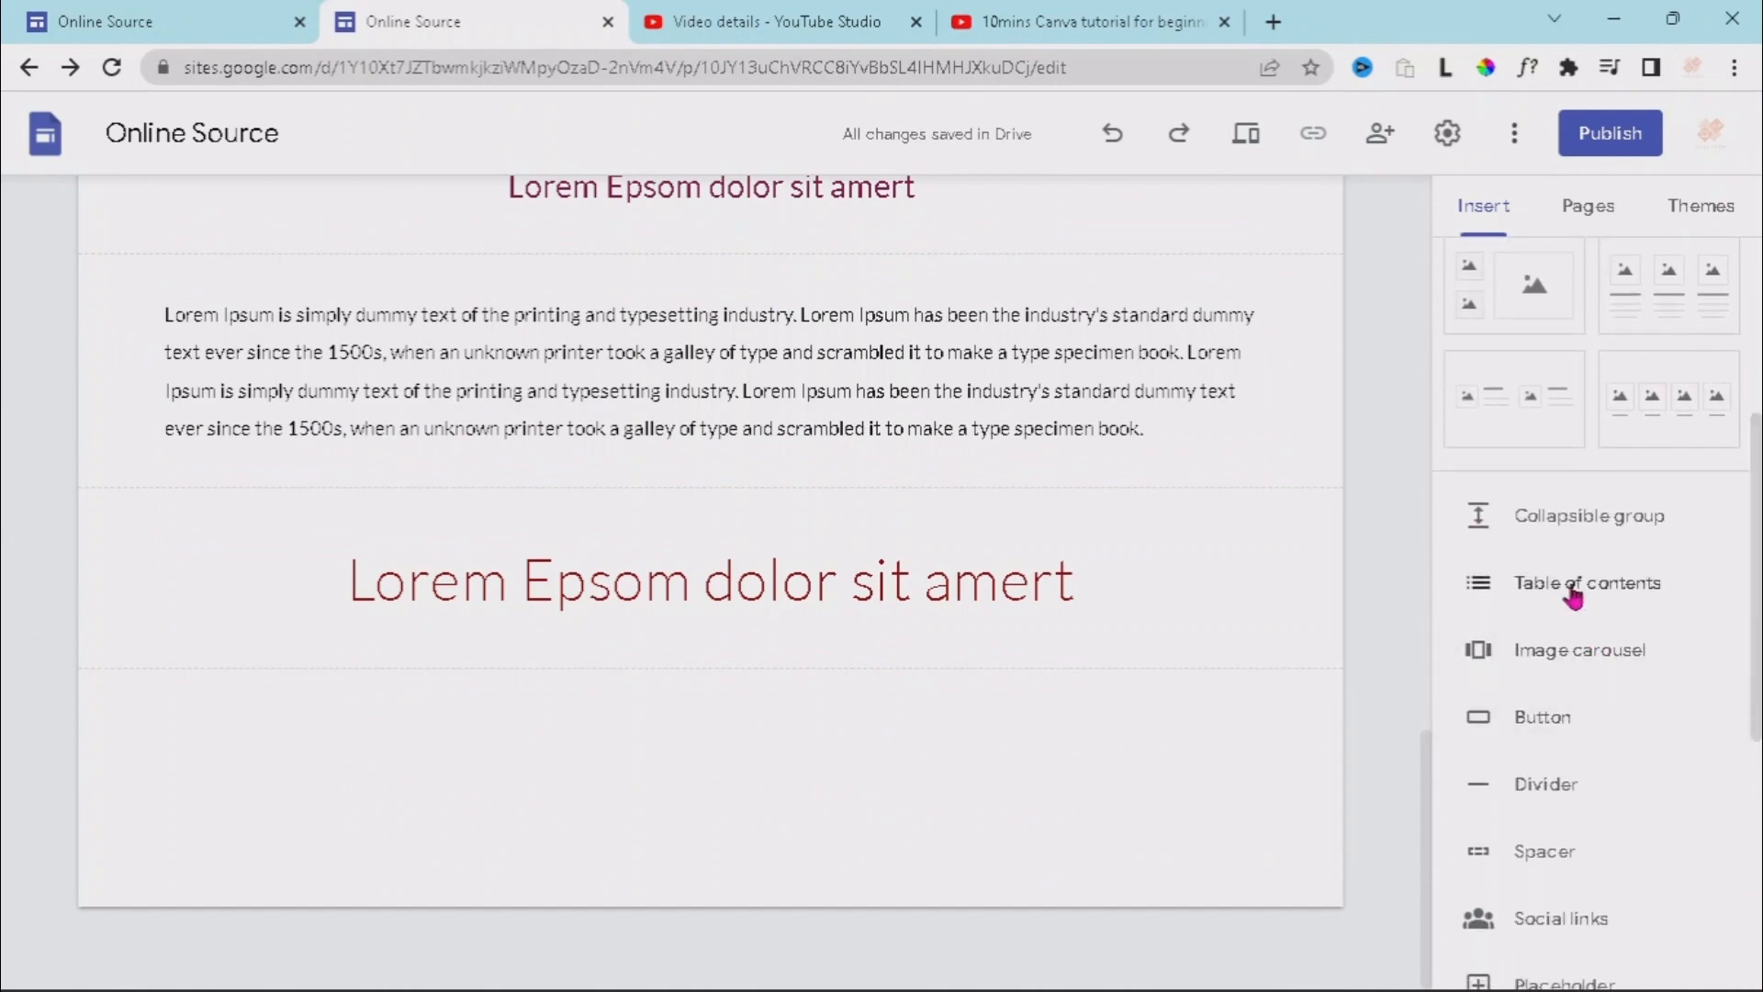
left_click(1550, 531)
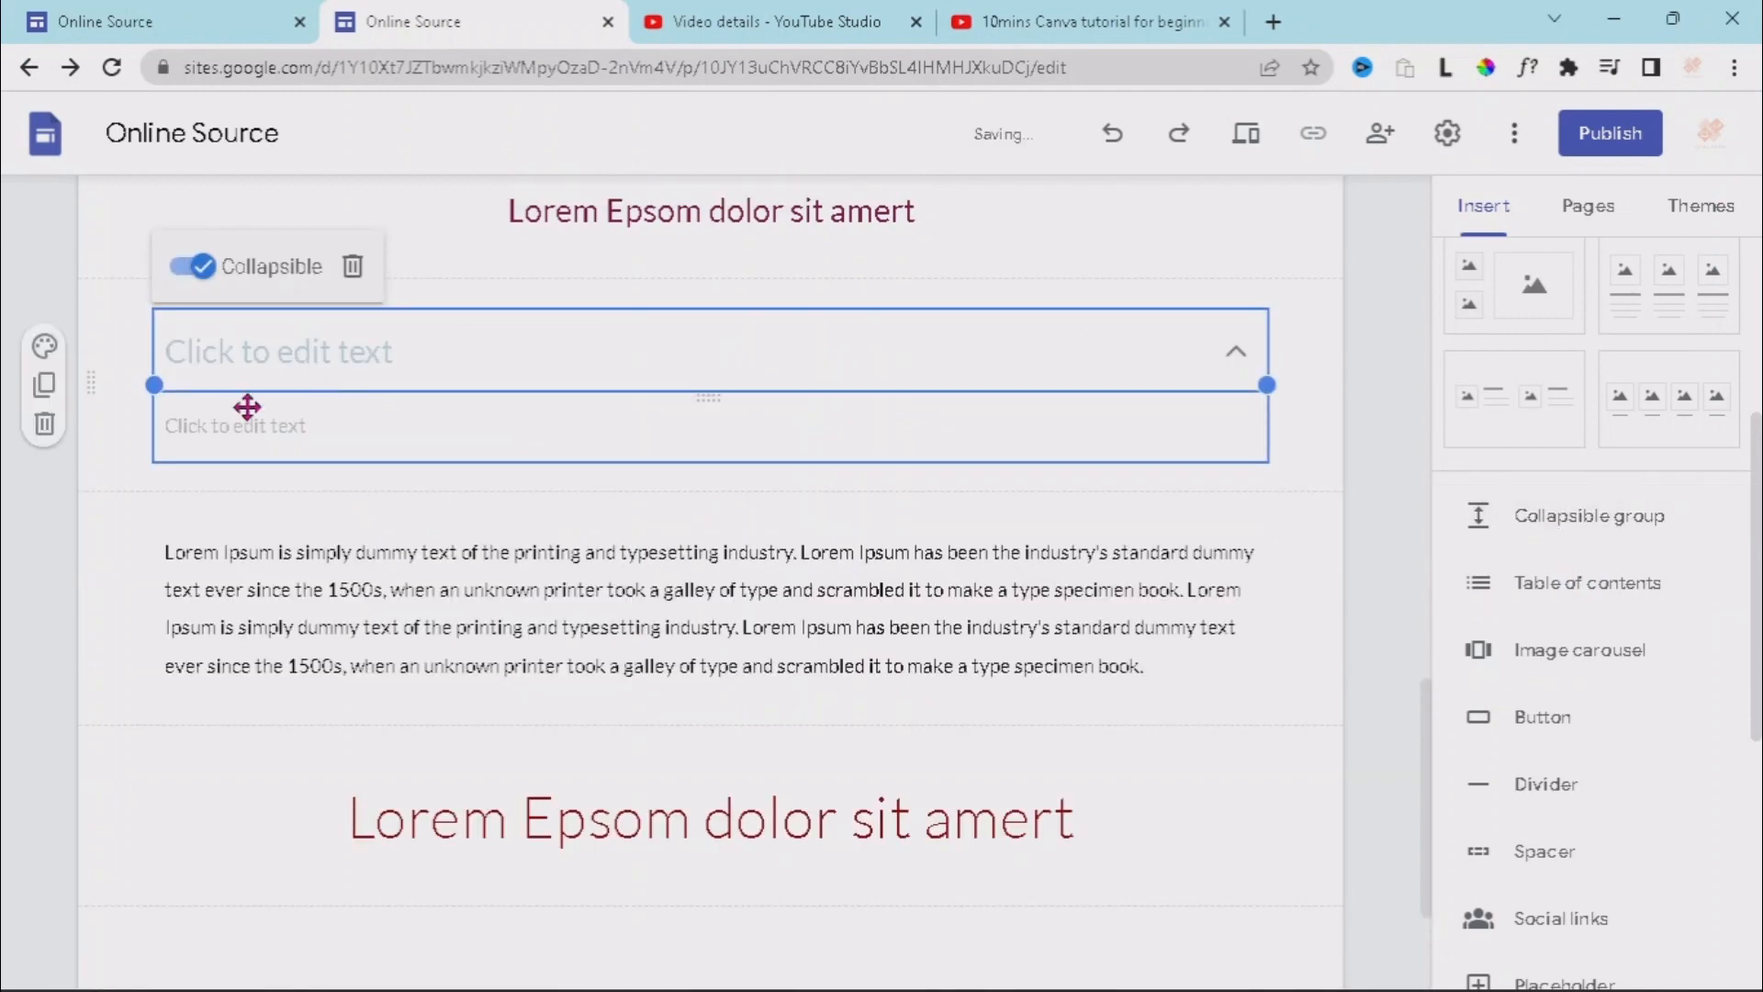
left_click(90, 373)
left_click_drag(90, 373, 97, 909)
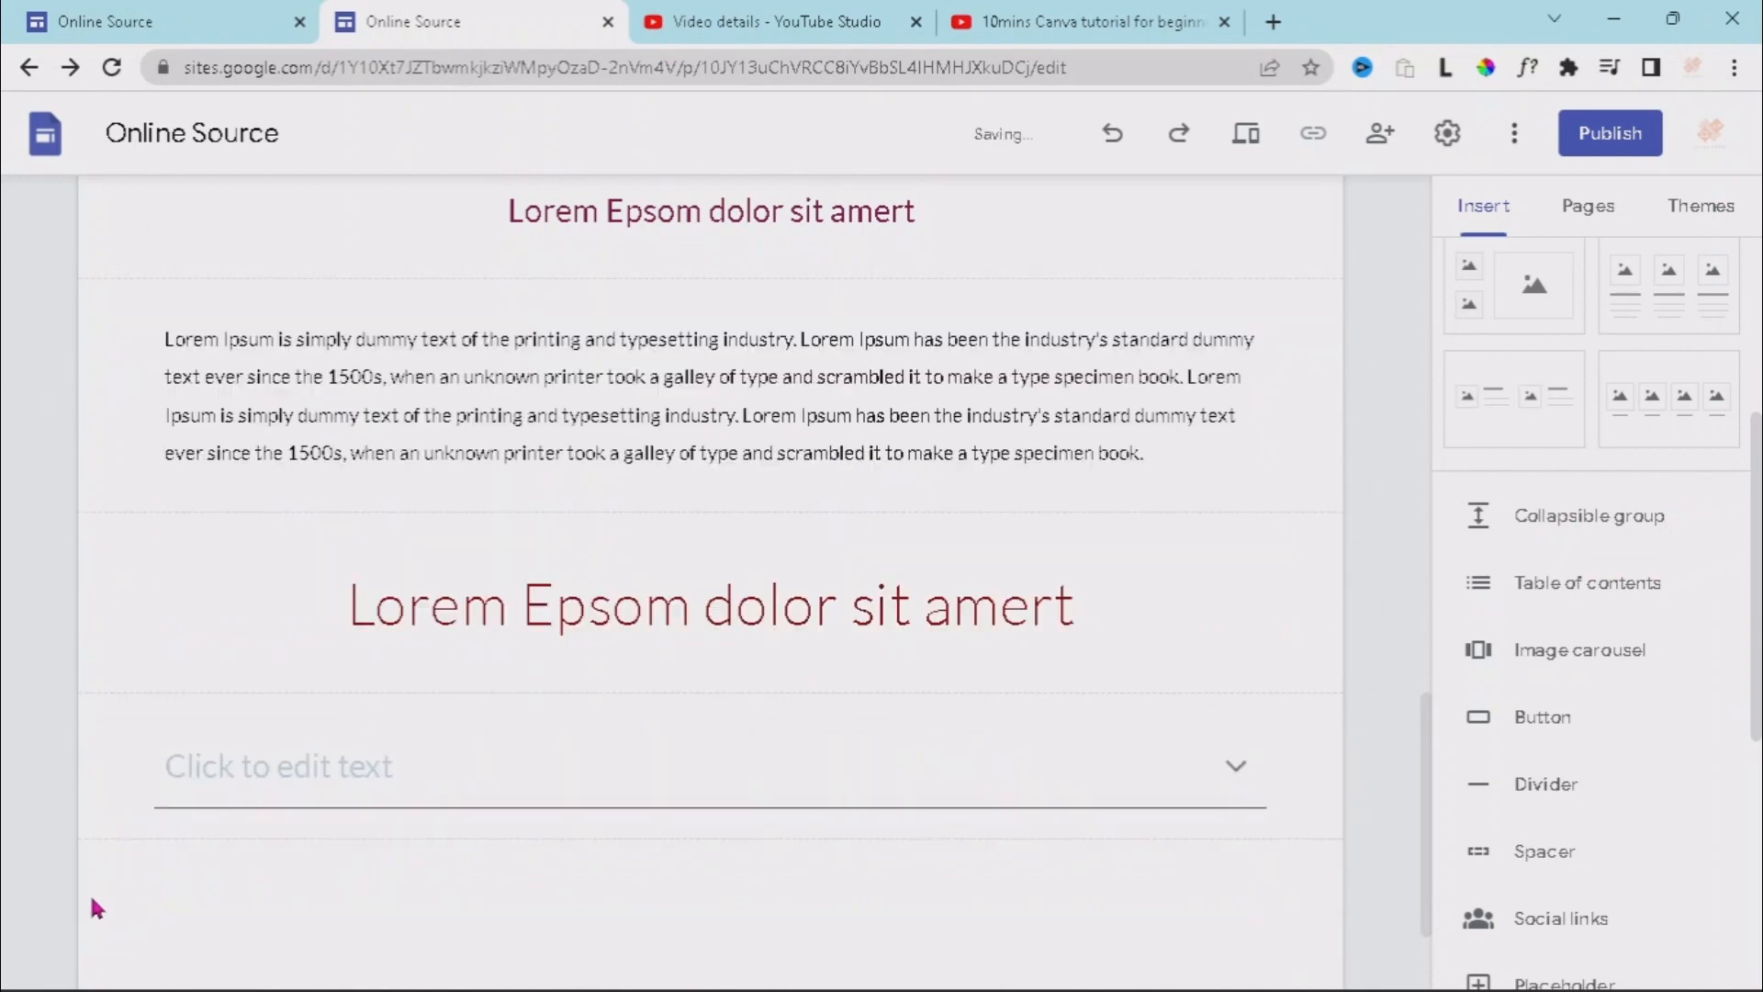
Paste the copied "Lorem Epsom dolor sit amert" heading into the collapsible group's header and remove the trailing blank lines
left_click(531, 779)
key("ctrl+v")
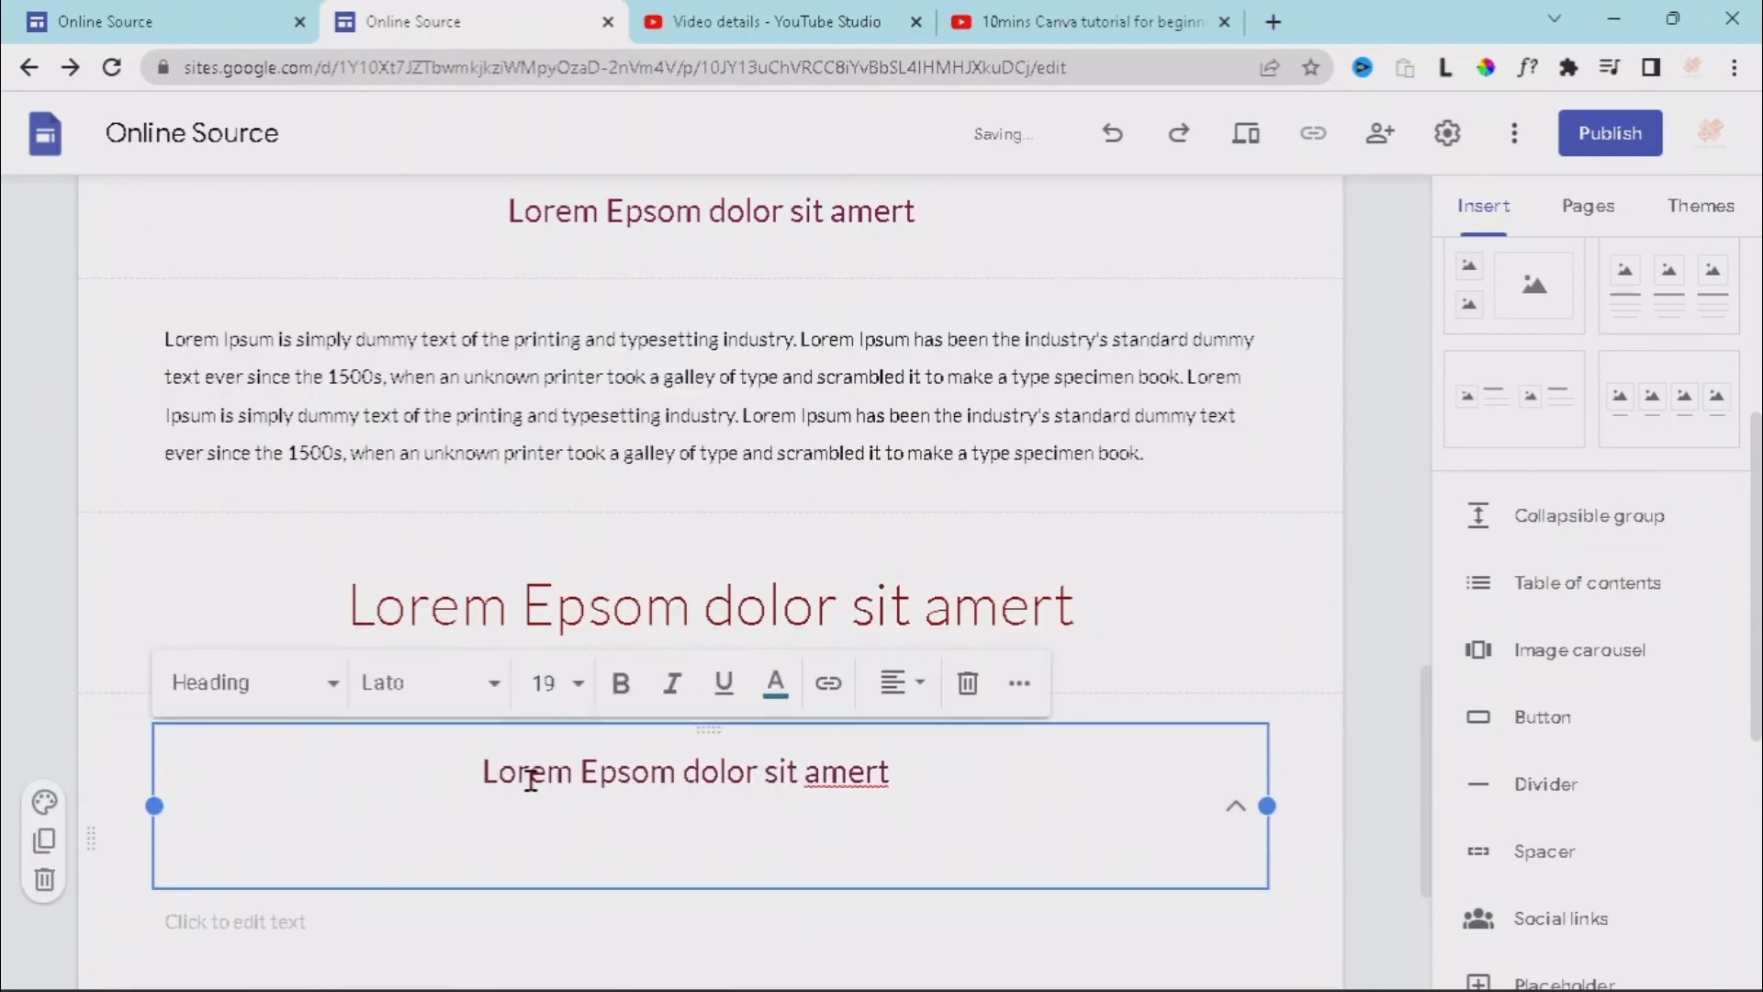
key("BackSpace")
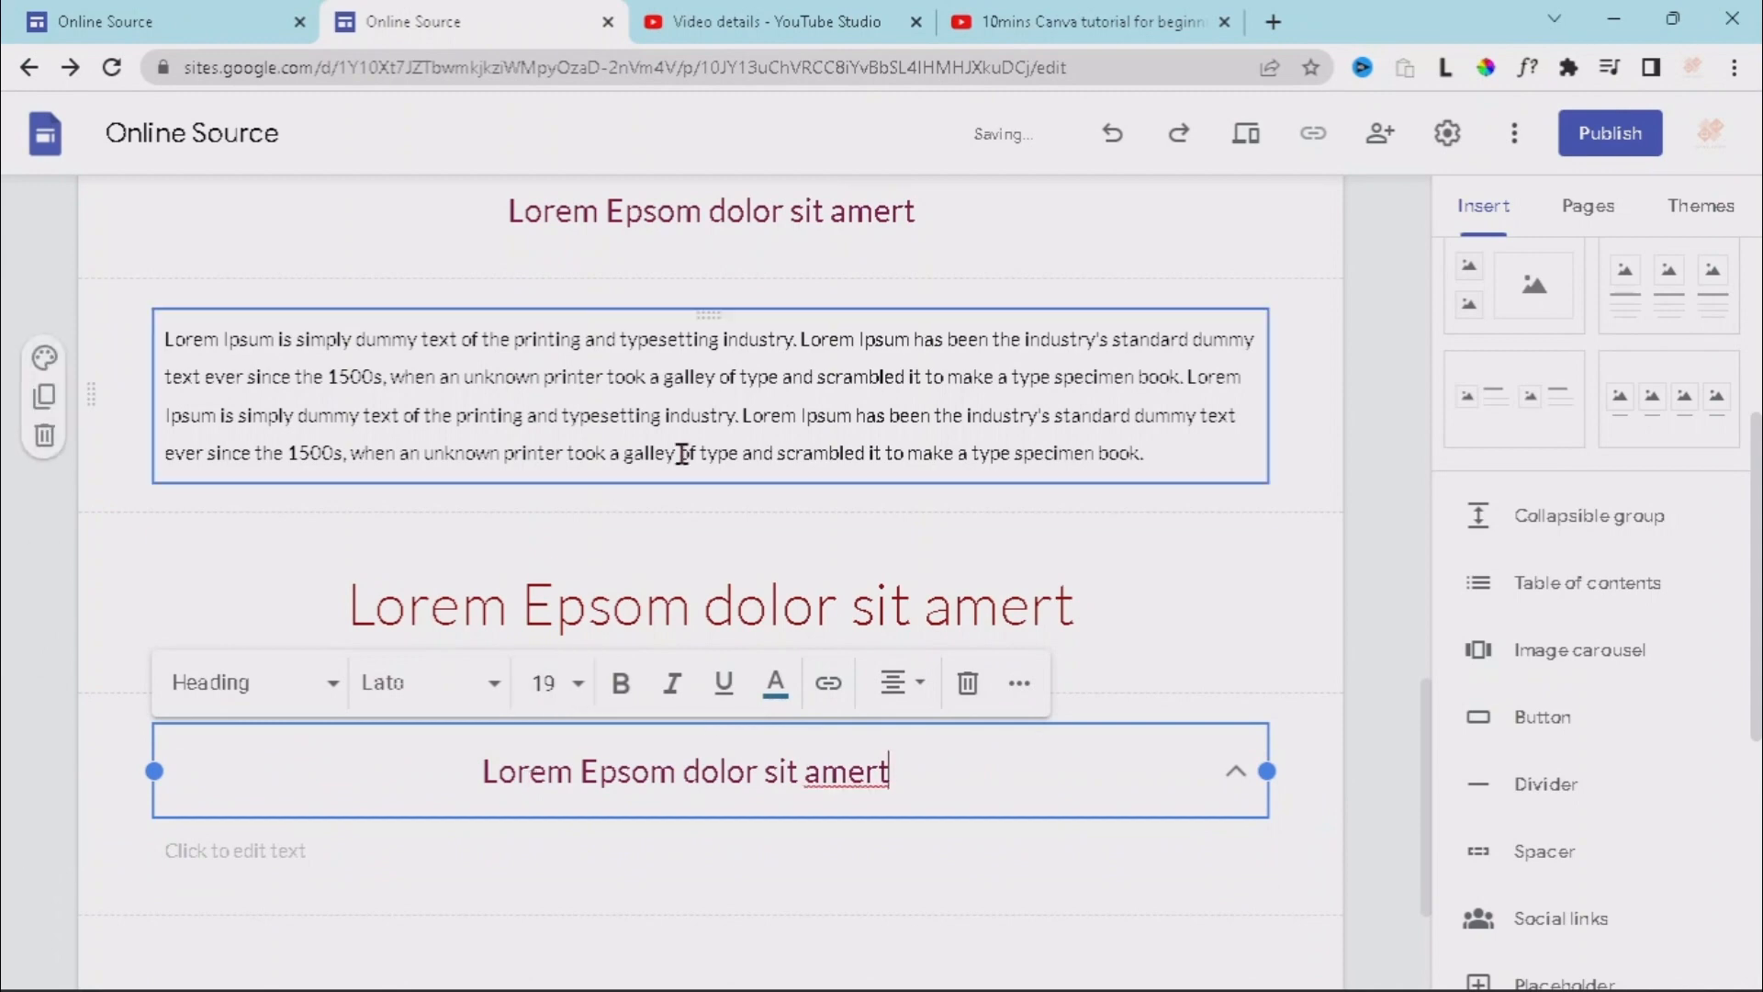
Copy the Lorem Ipsum paragraph above the title into the collapsible group's body and remove the trailing blank line
triple_click(836, 450)
key("ctrl+c")
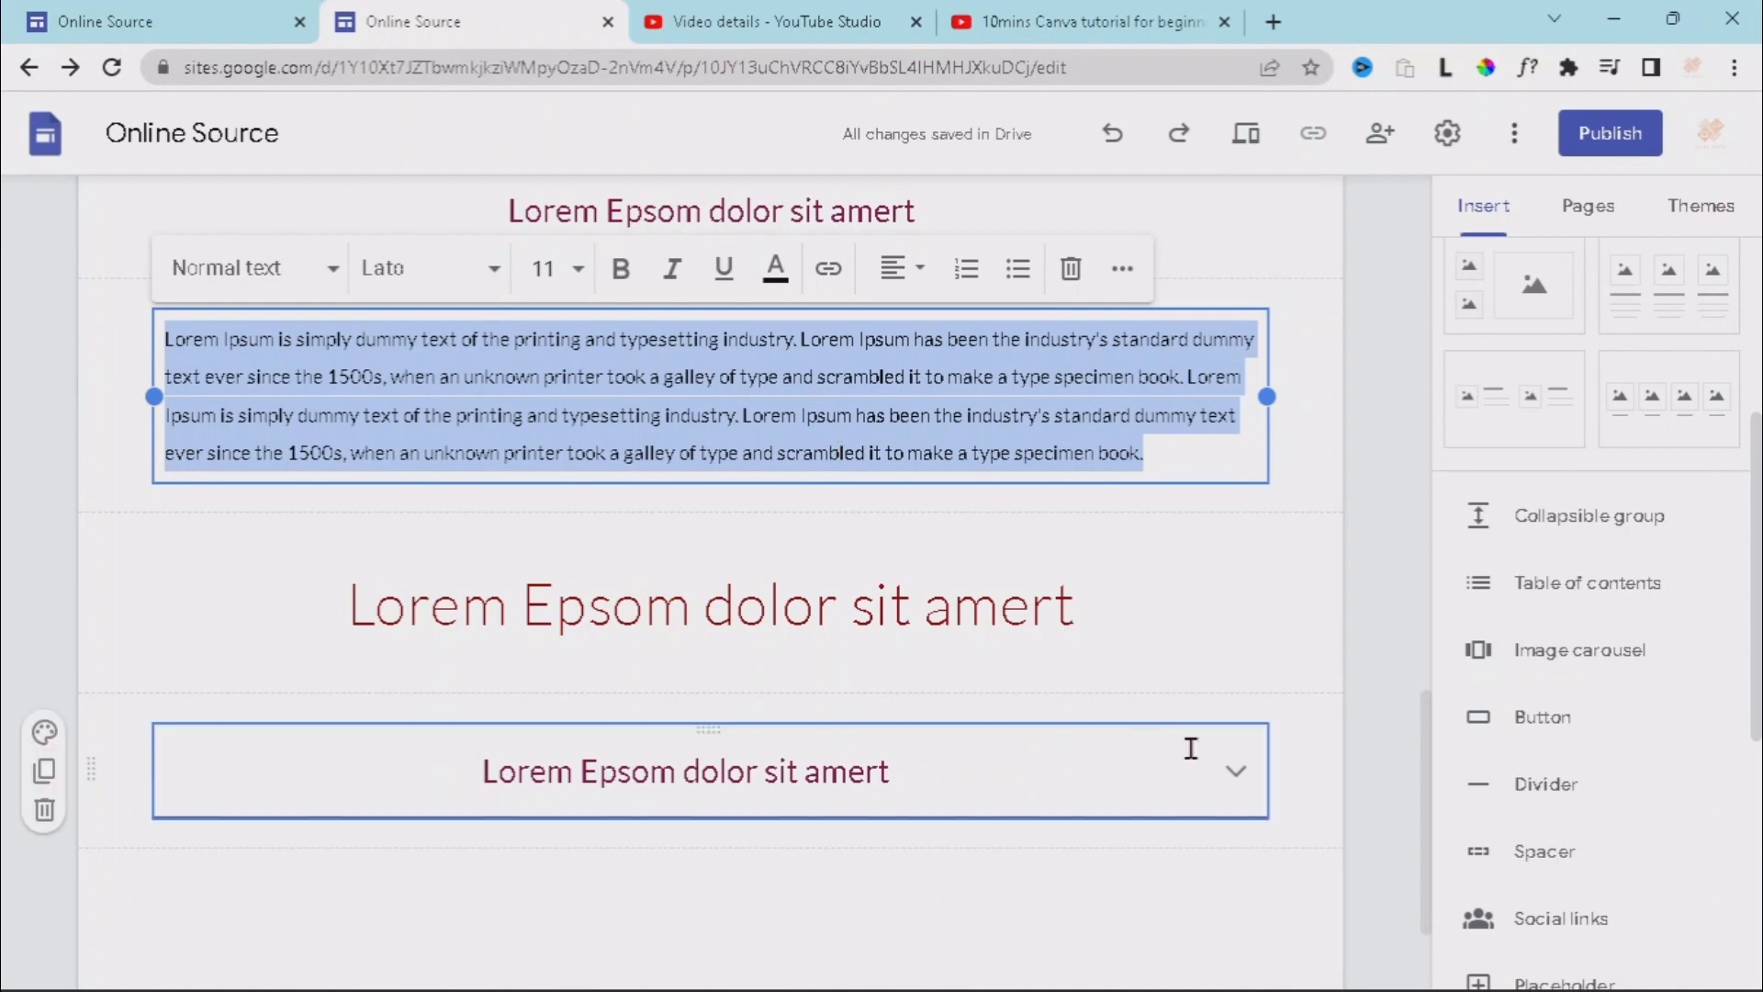
left_click(1237, 774)
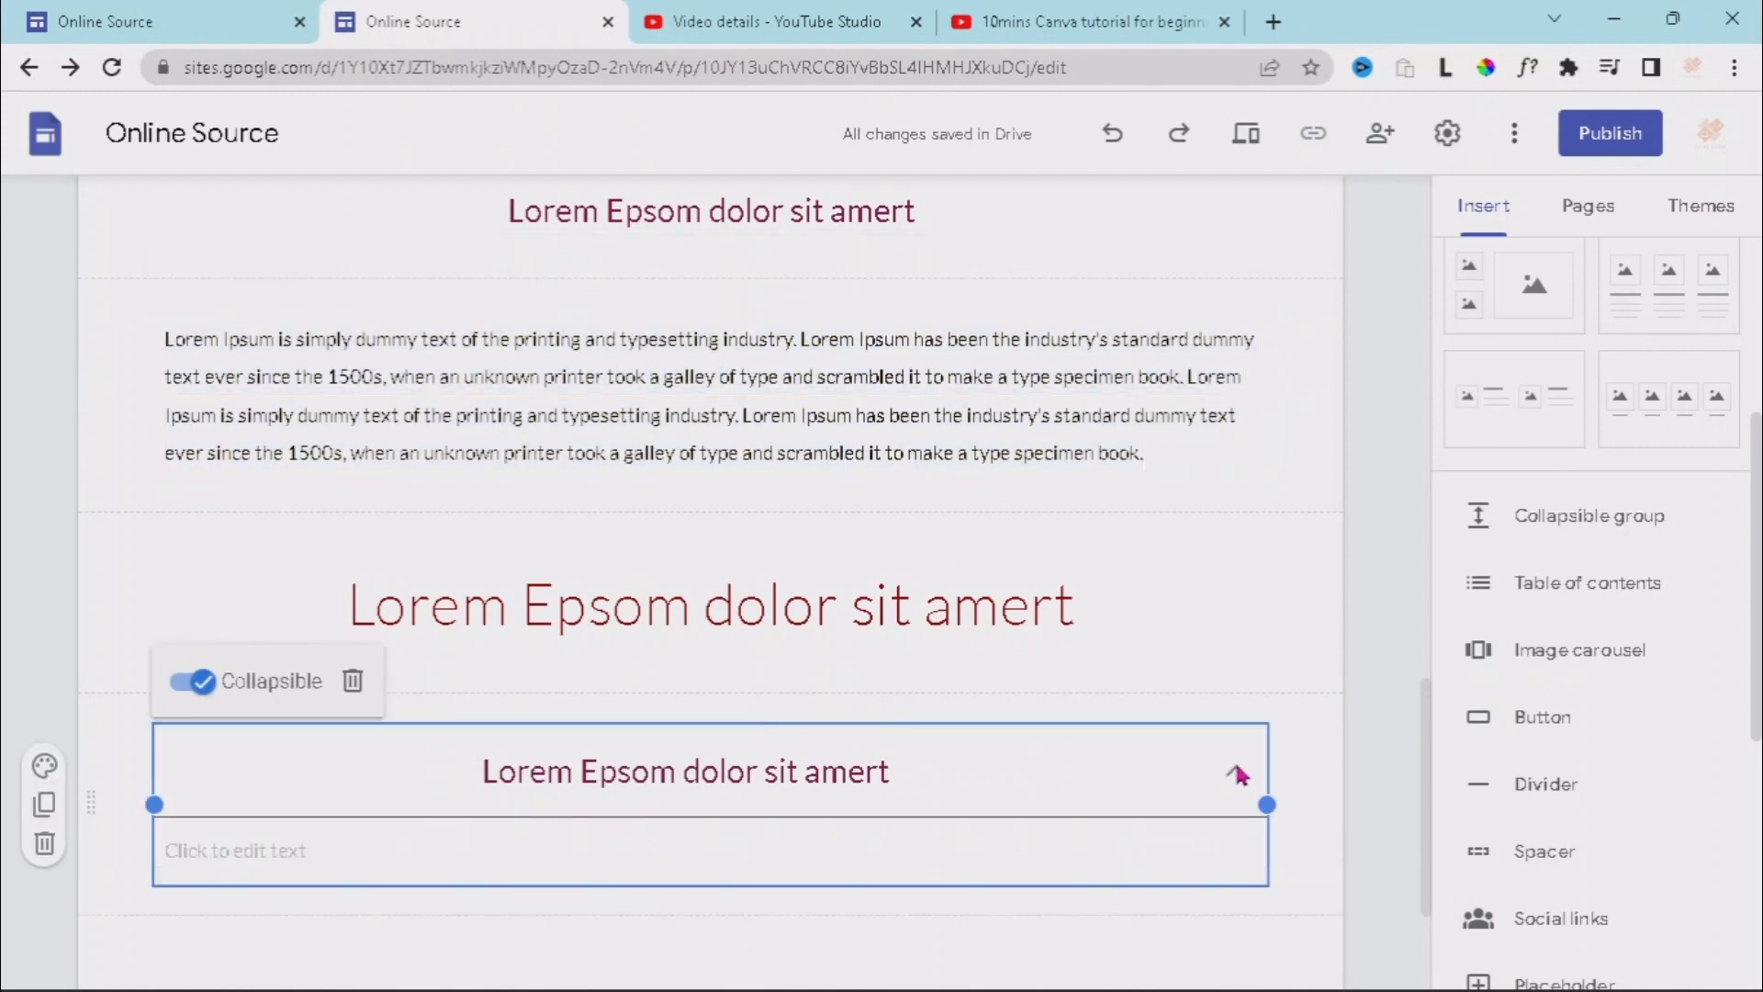
left_click(764, 851)
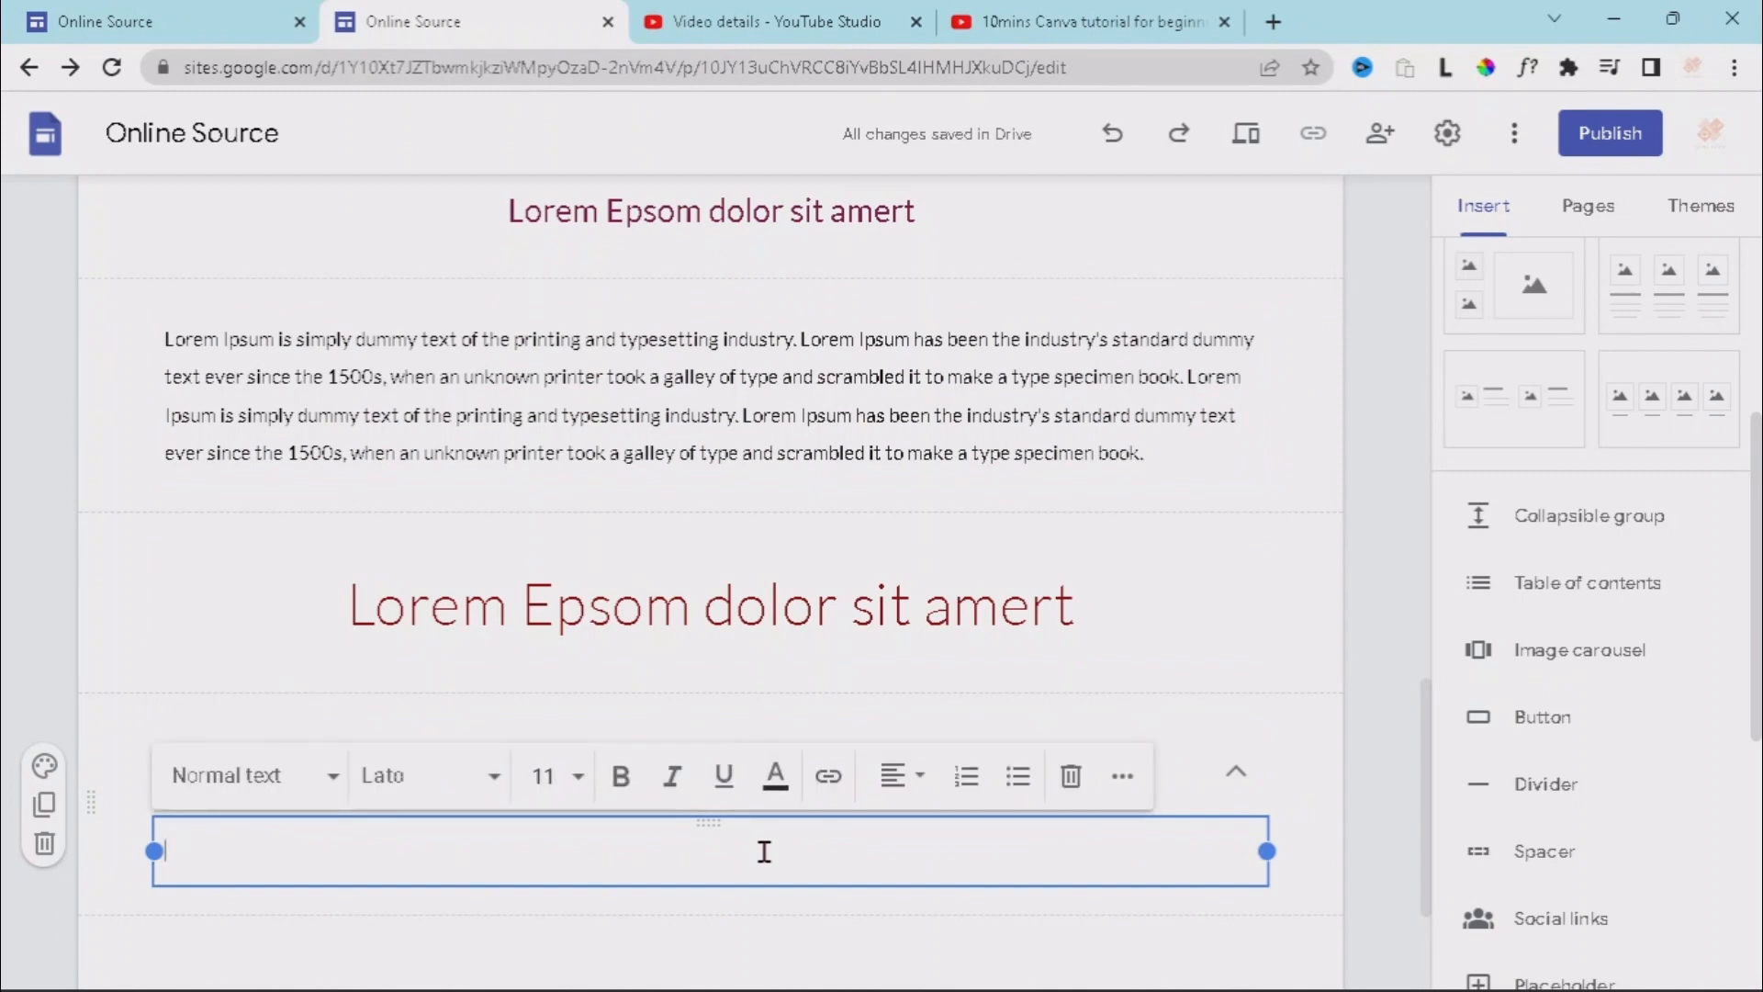
key("ctrl+v")
key("BackSpace")
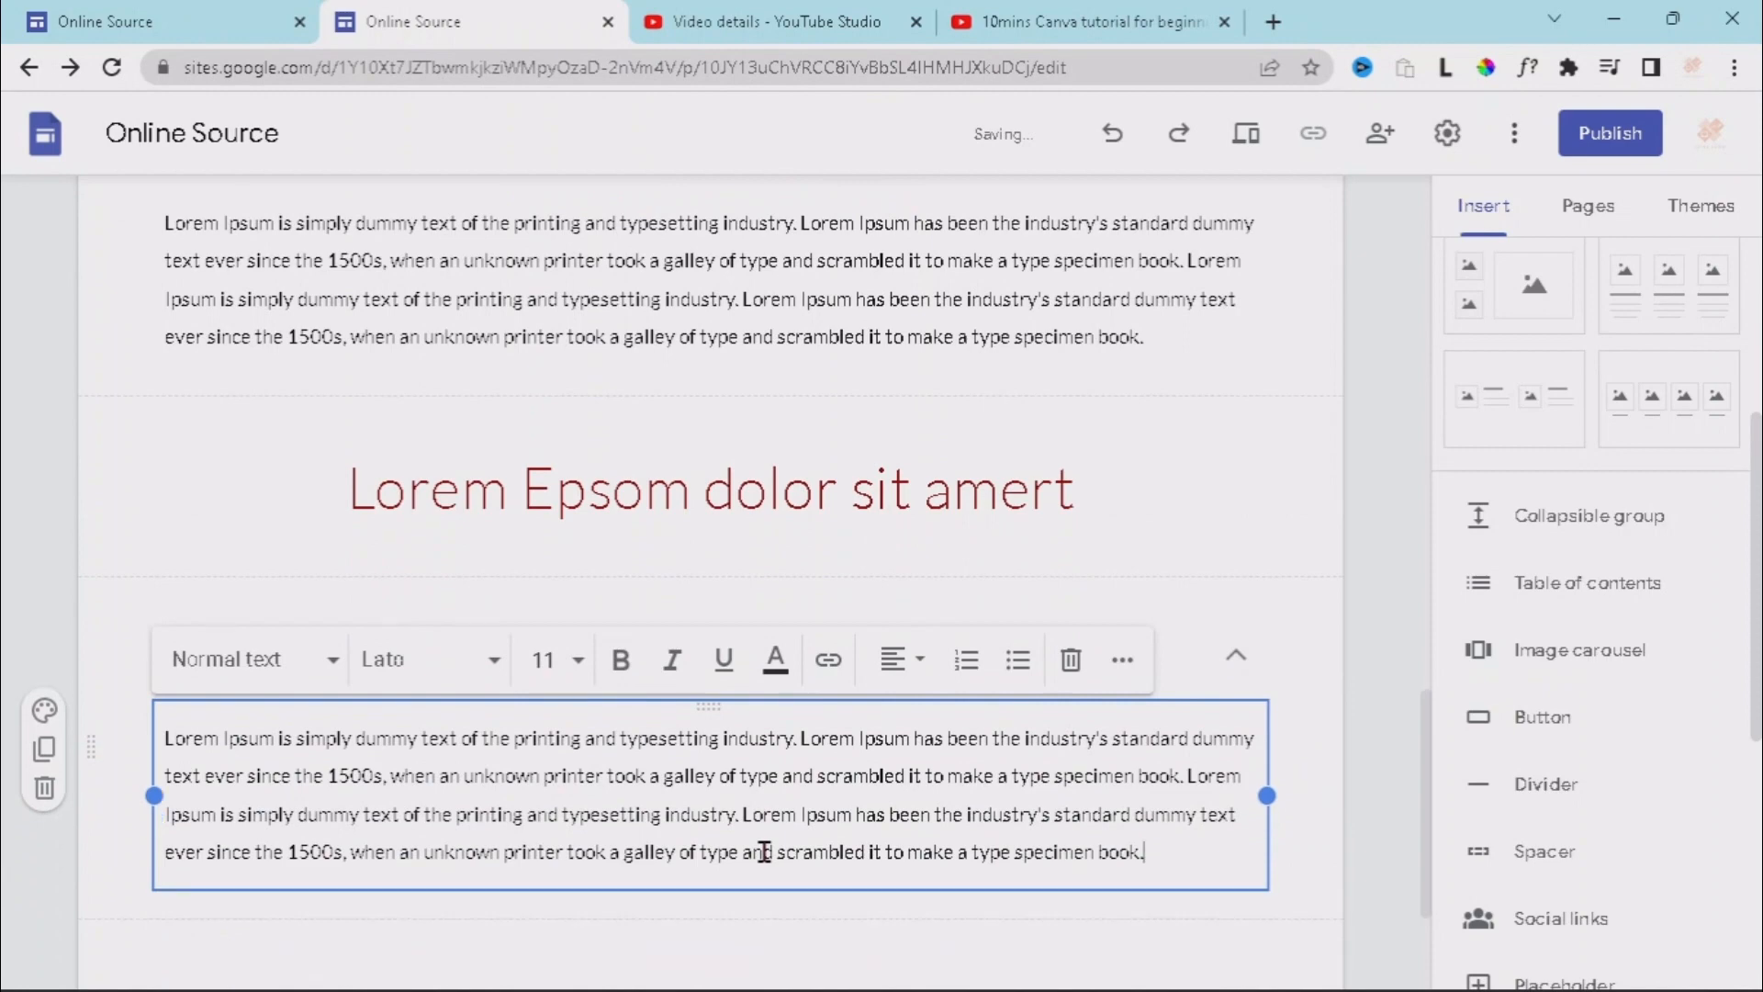
left_click(1383, 593)
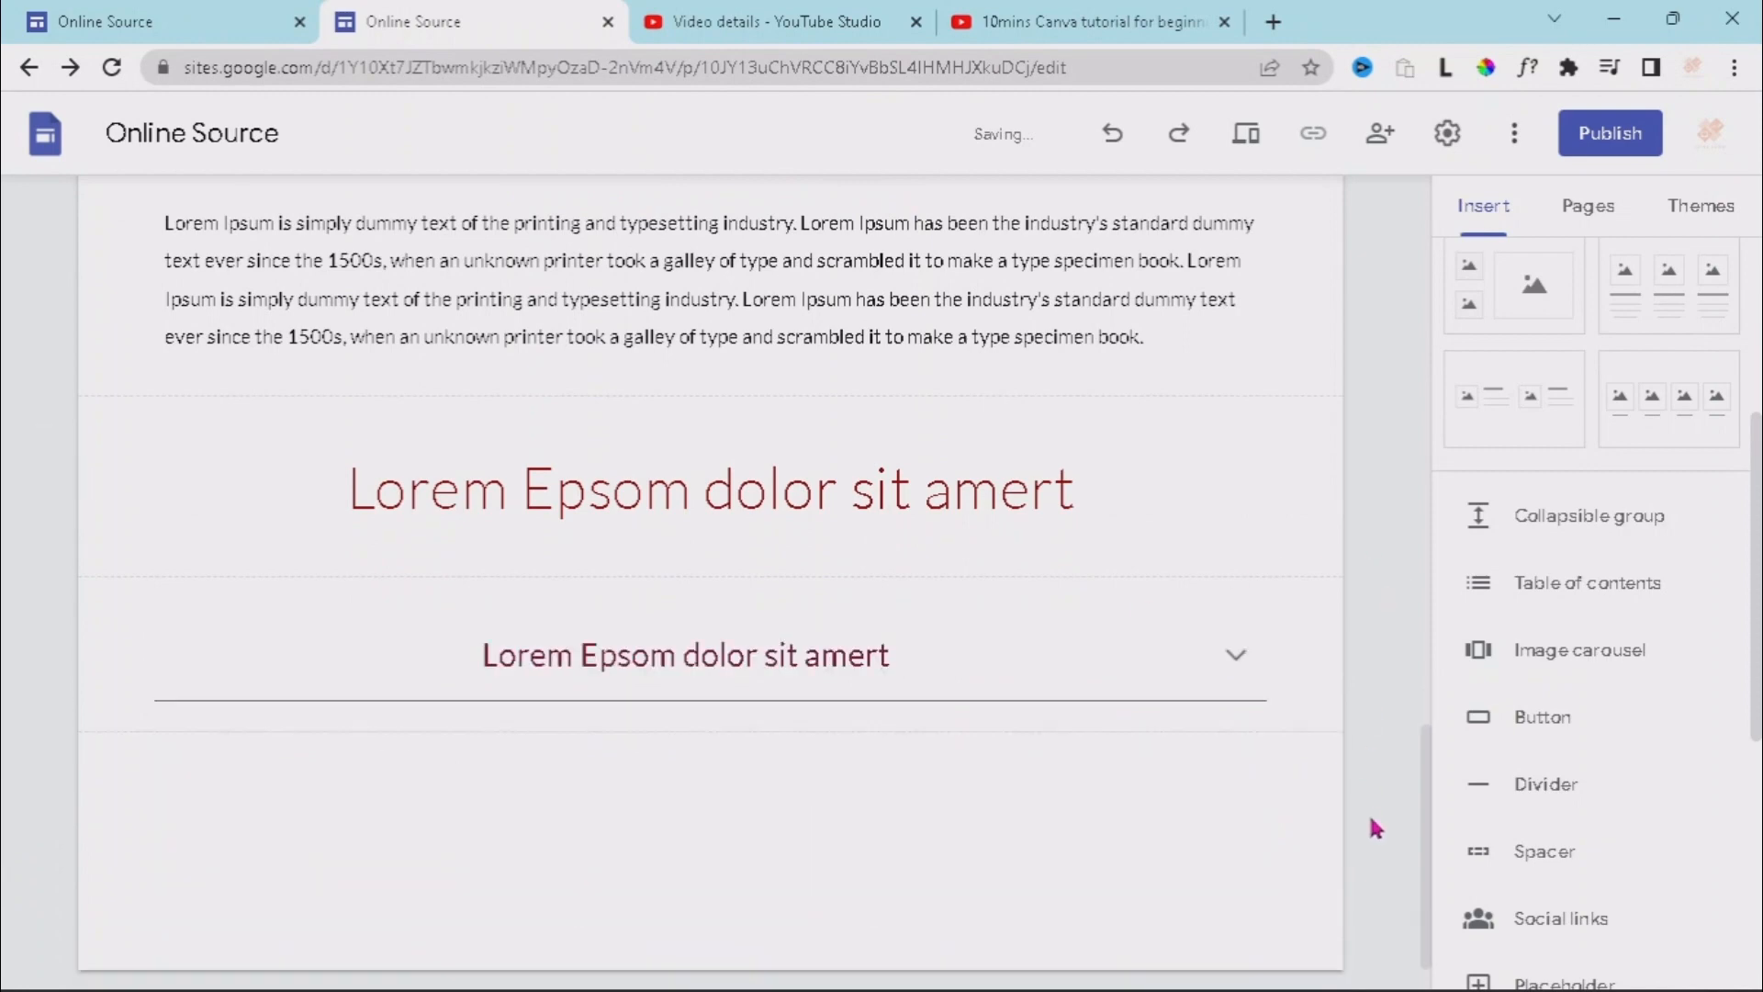
Duplicate the collapsible section twice below the title and expand the uppermost one in view to check its paragraph
scroll(1422, 817, "down", 1)
mouse_move(559, 658)
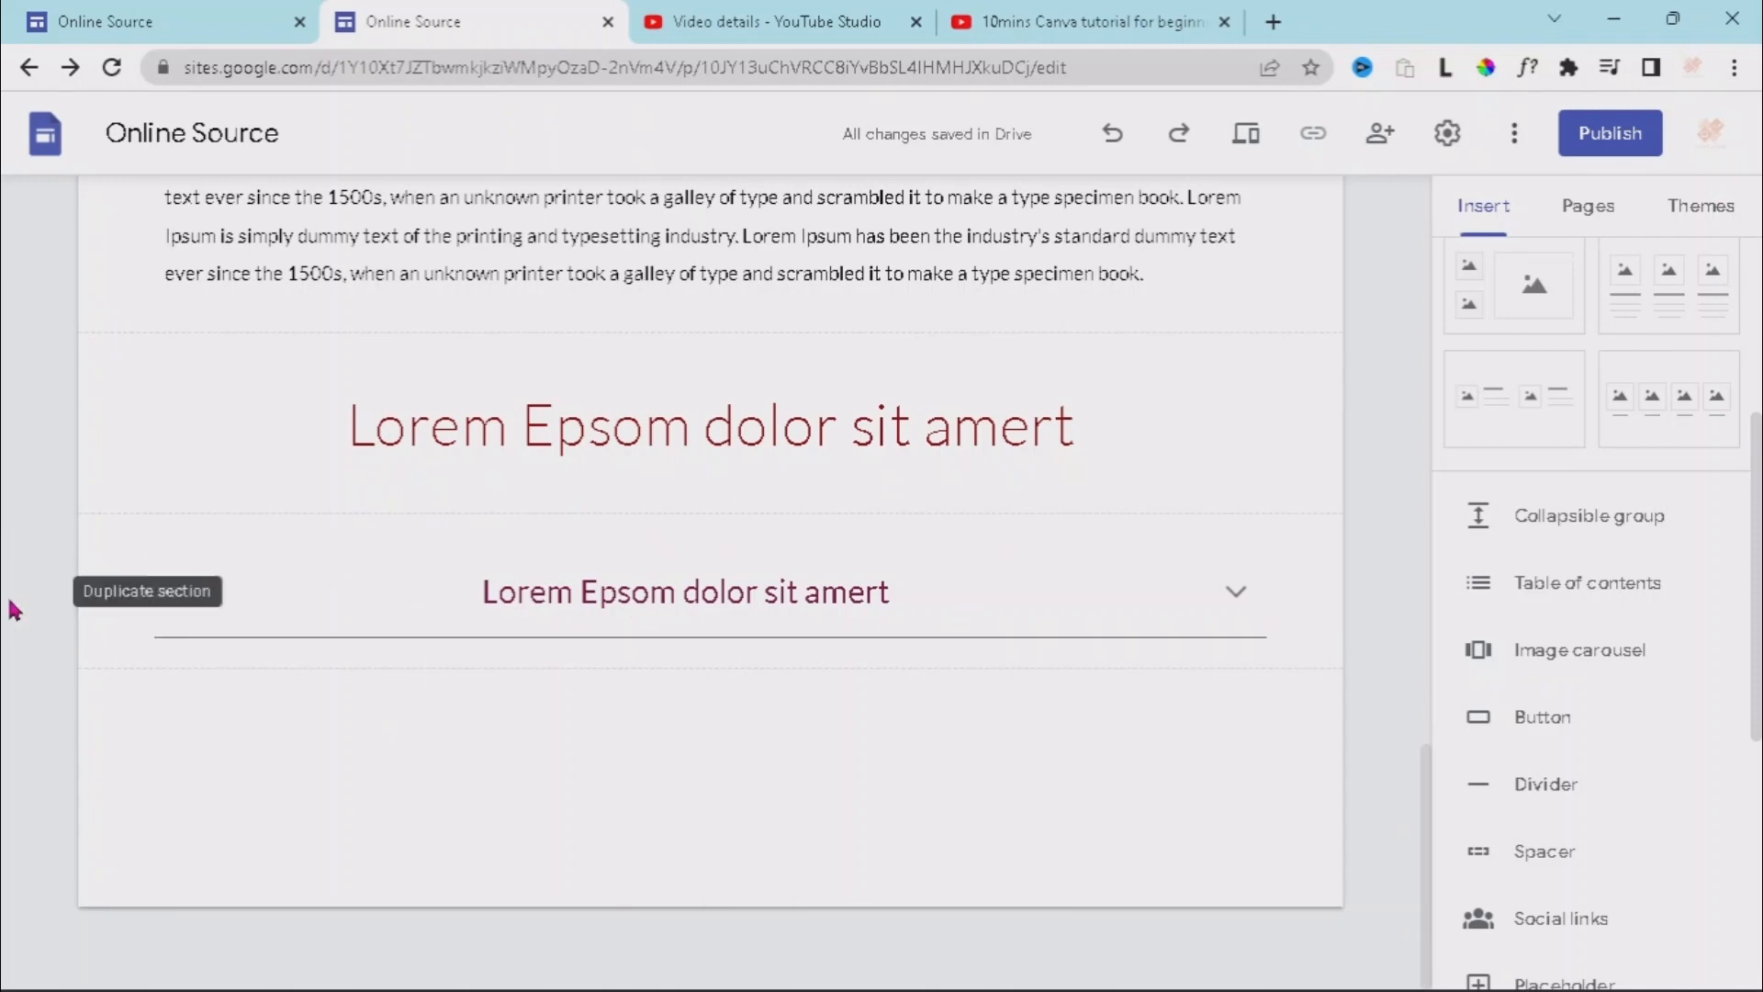
left_click(44, 593)
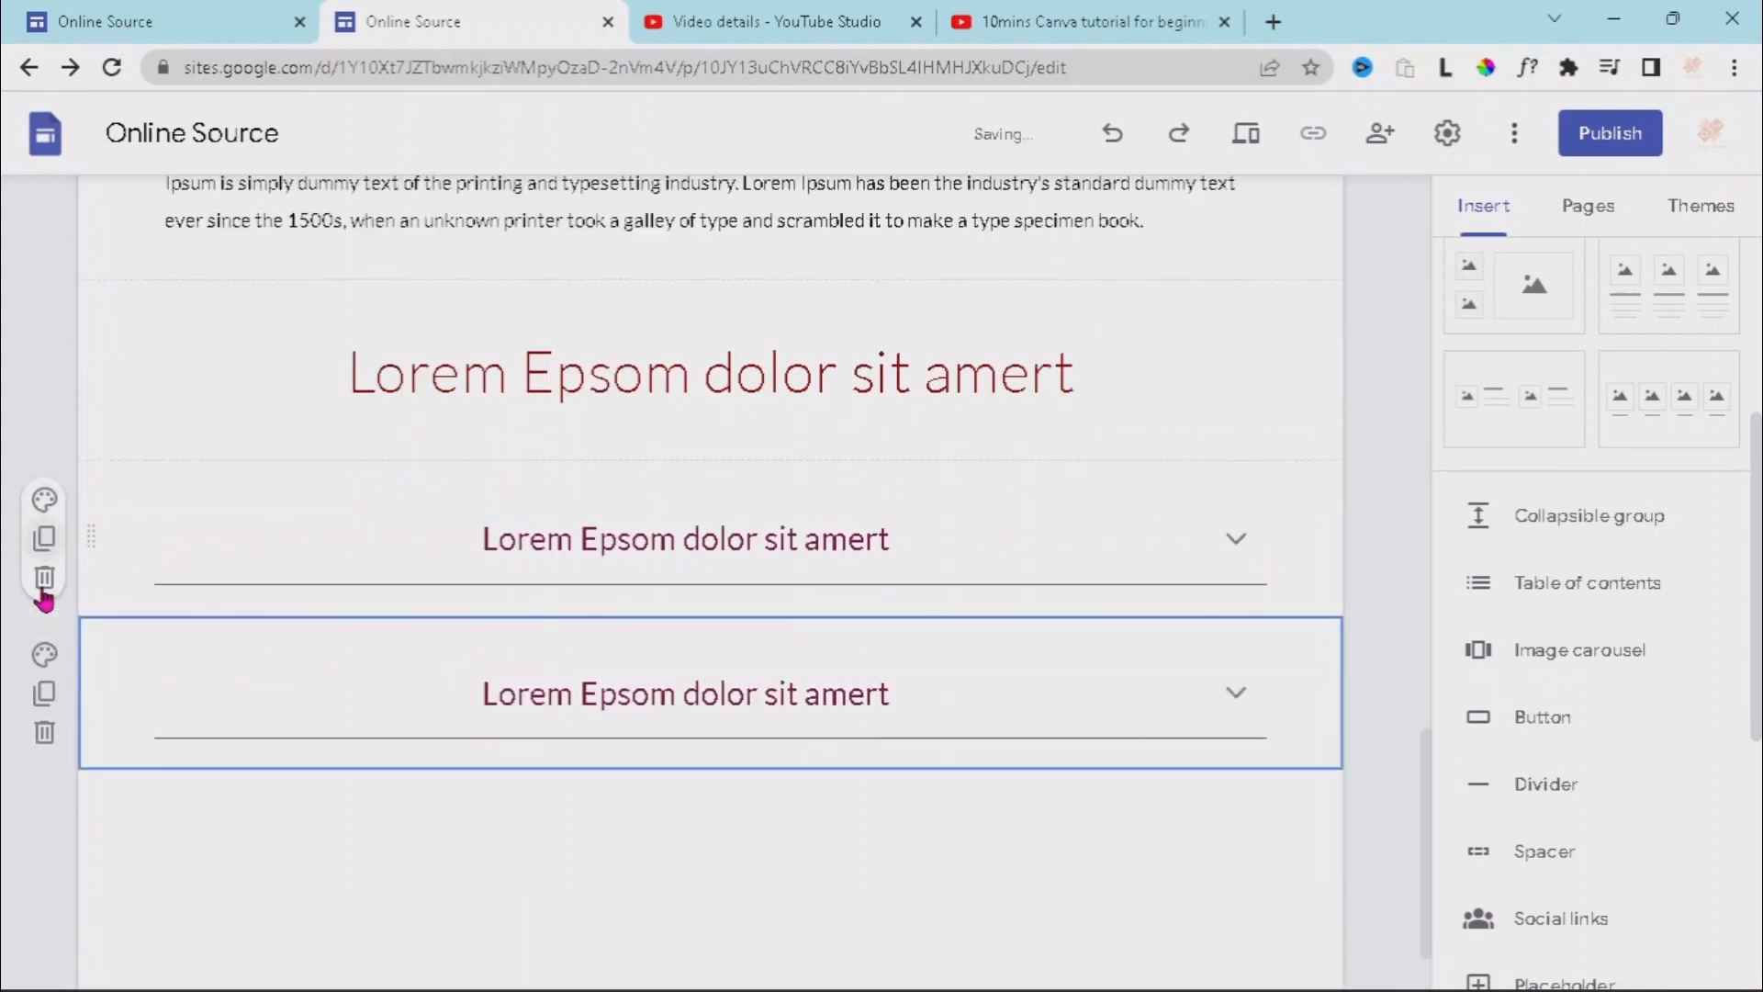
left_click(44, 592)
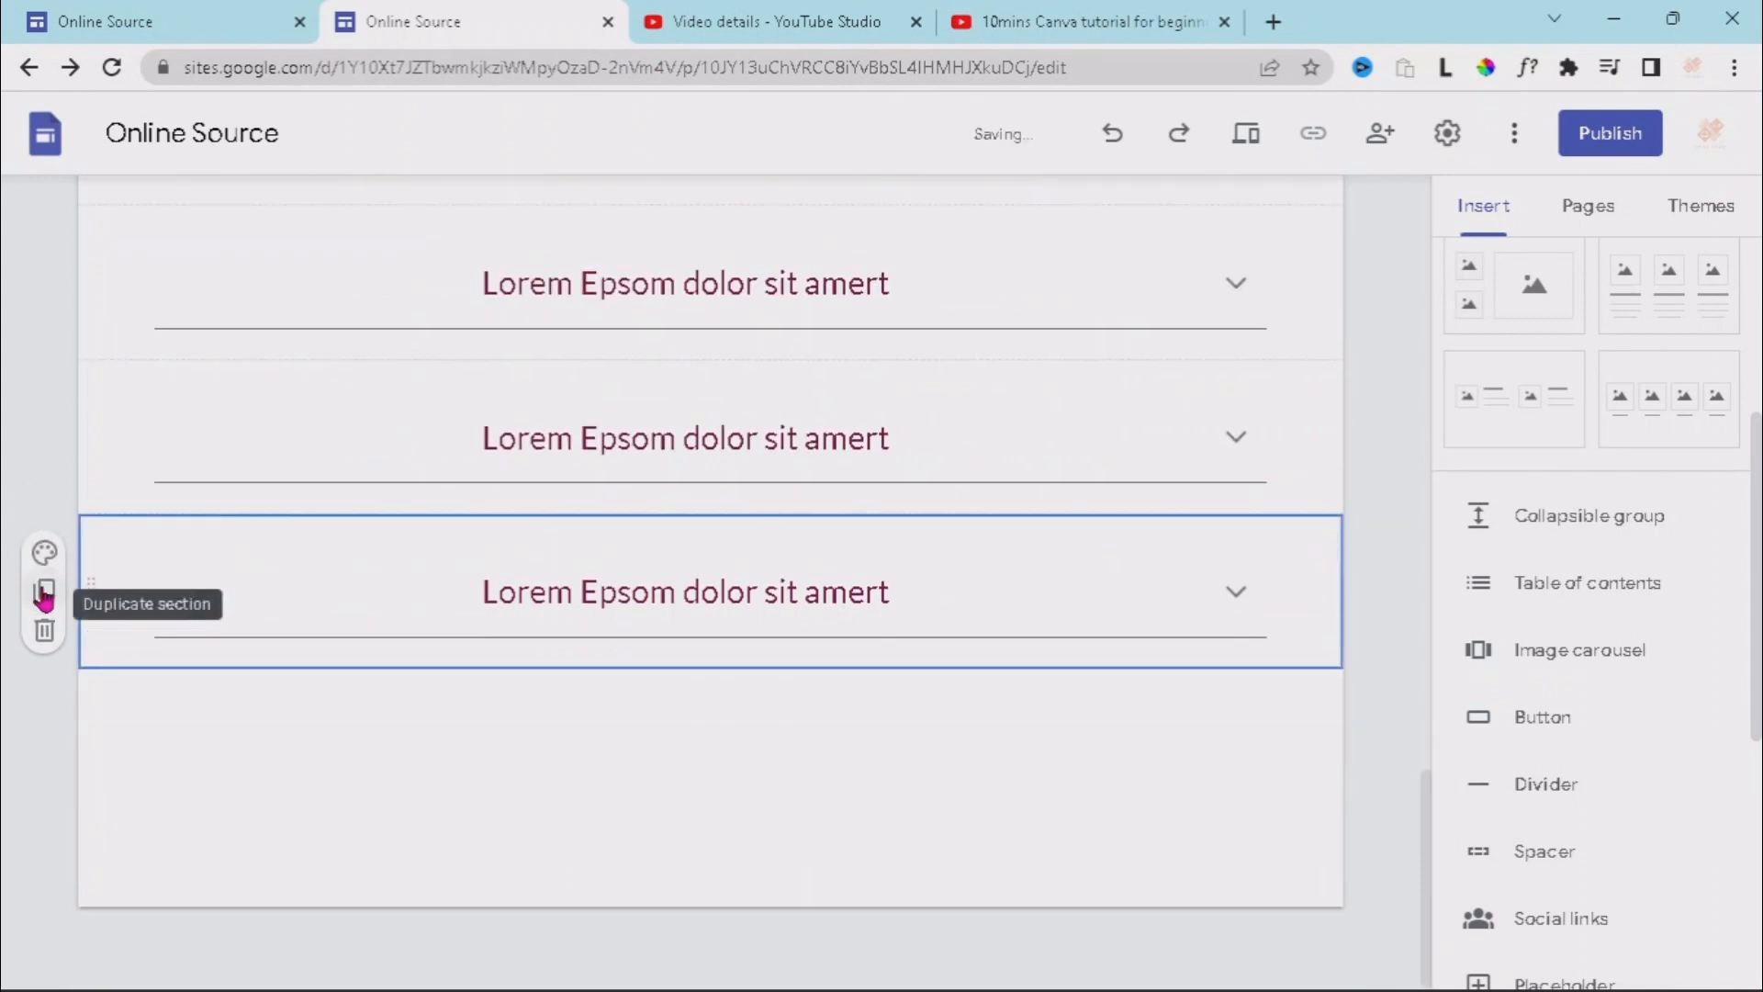
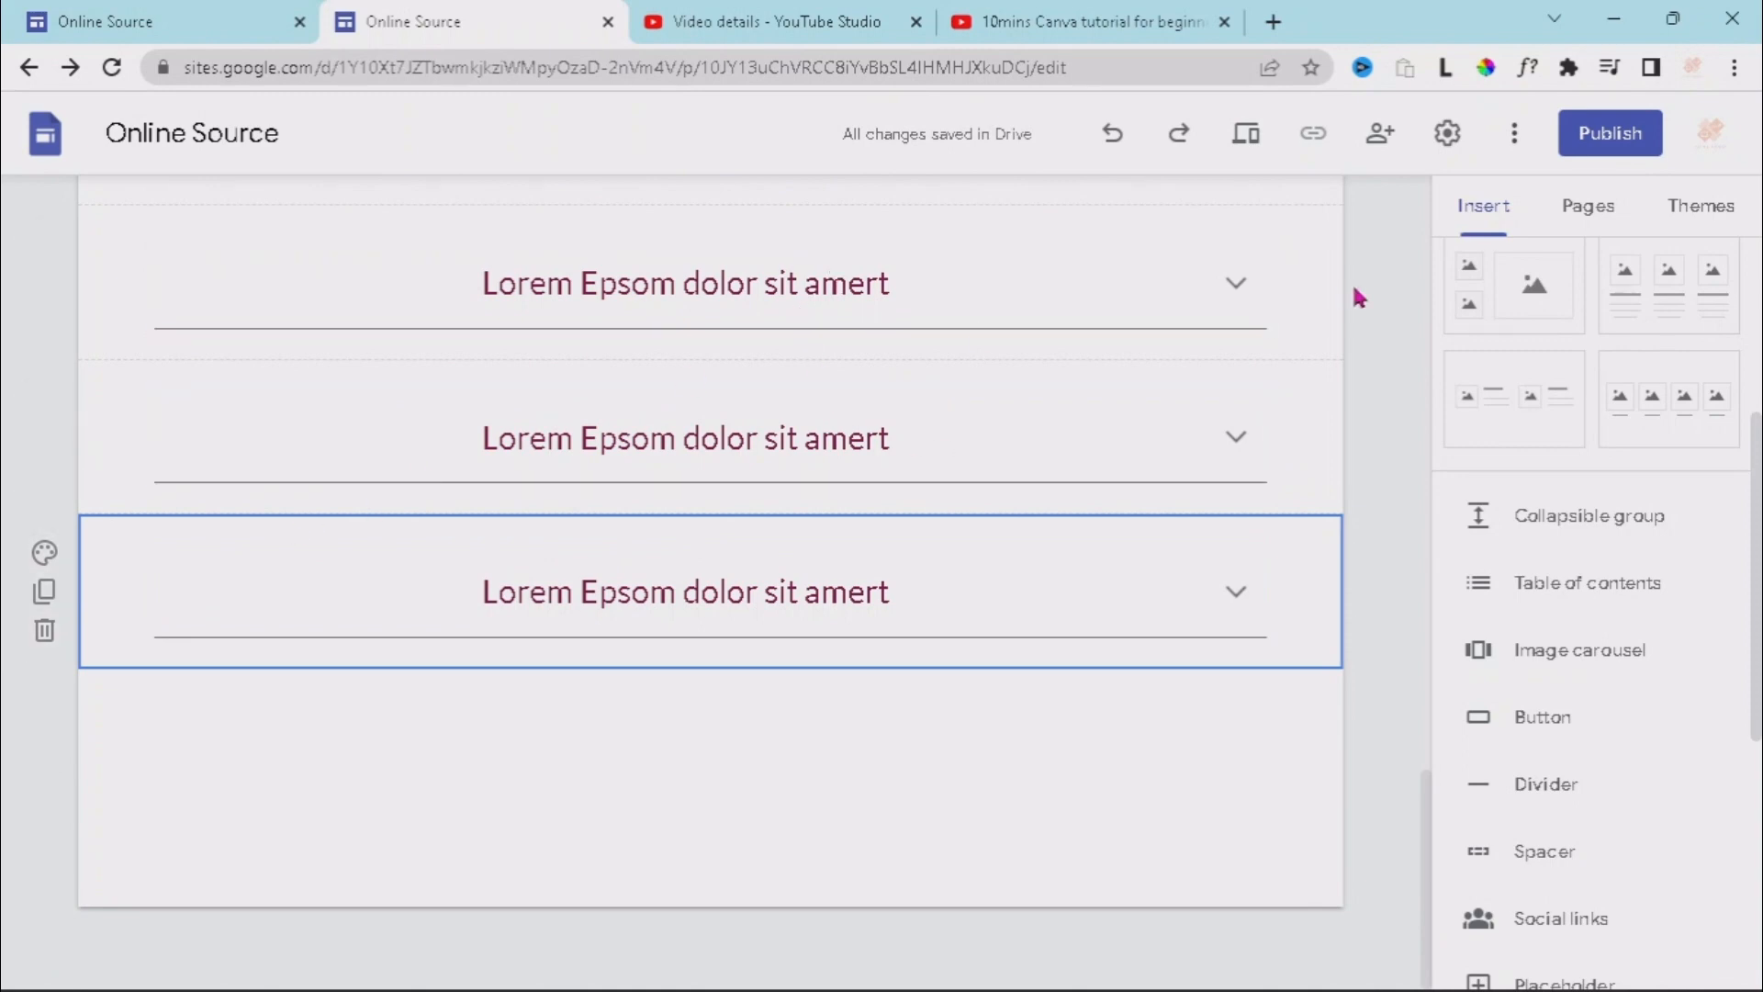
left_click(1236, 286)
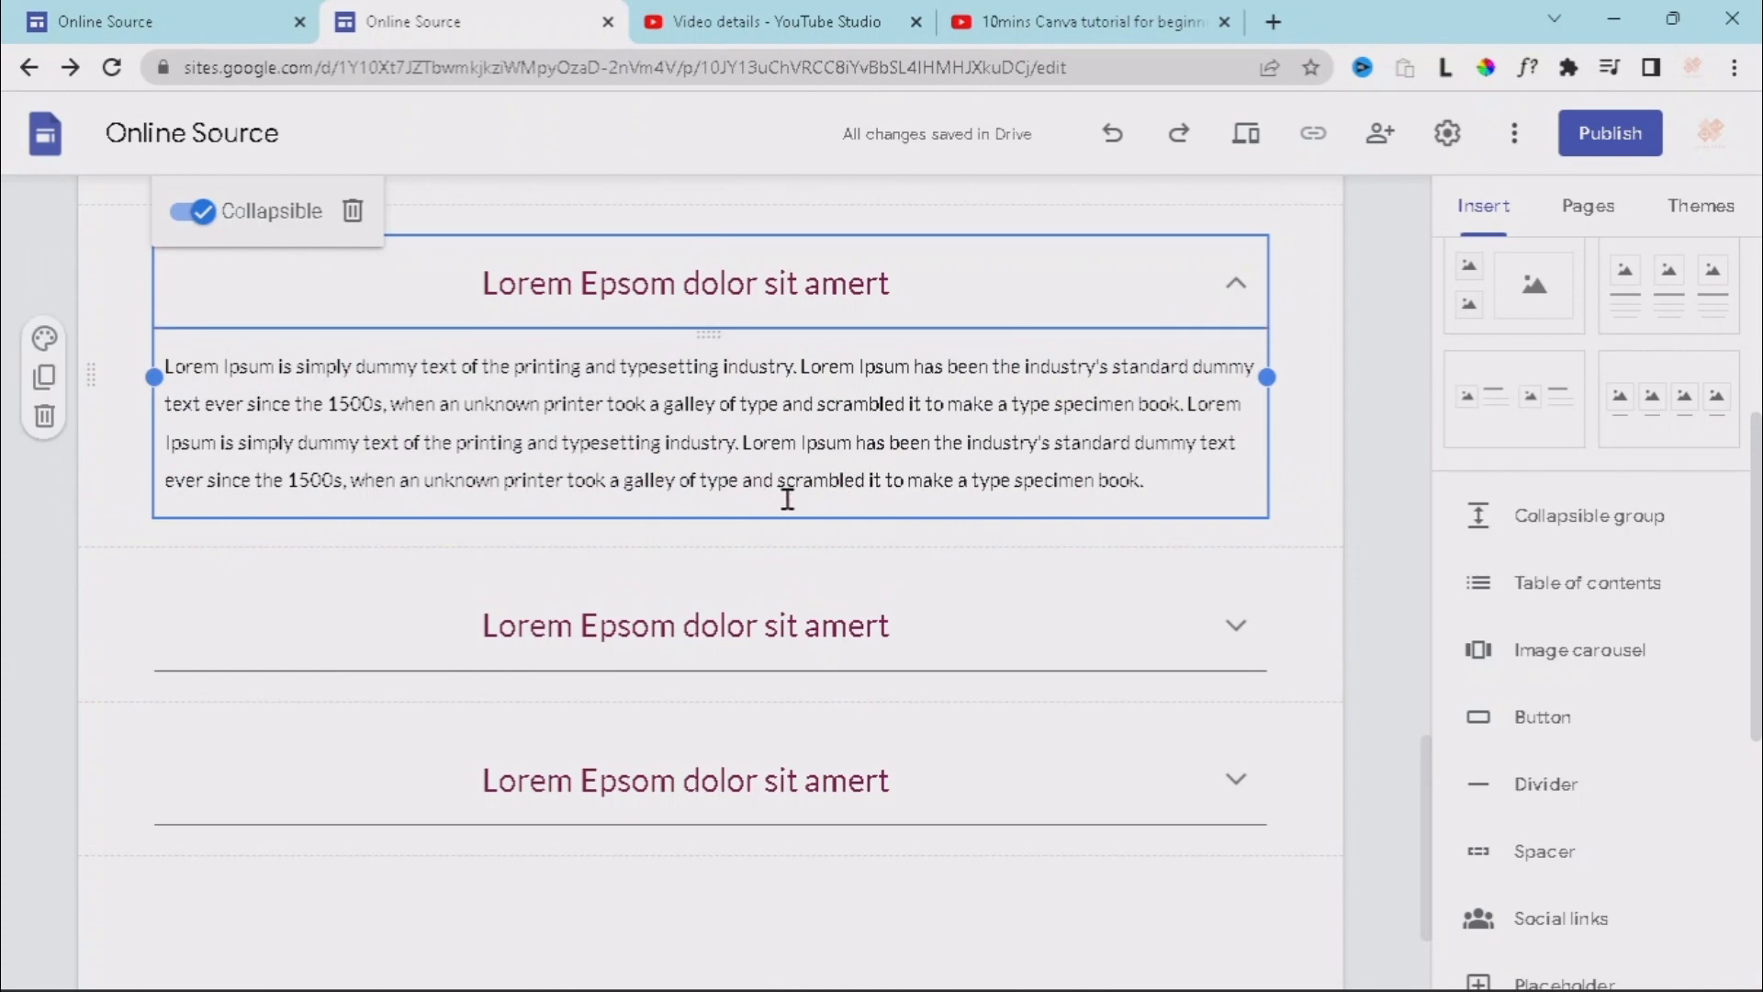
Collapse the expanded Lorem Ipsum section and duplicate the collapsible section directly below it
left_click(1235, 285)
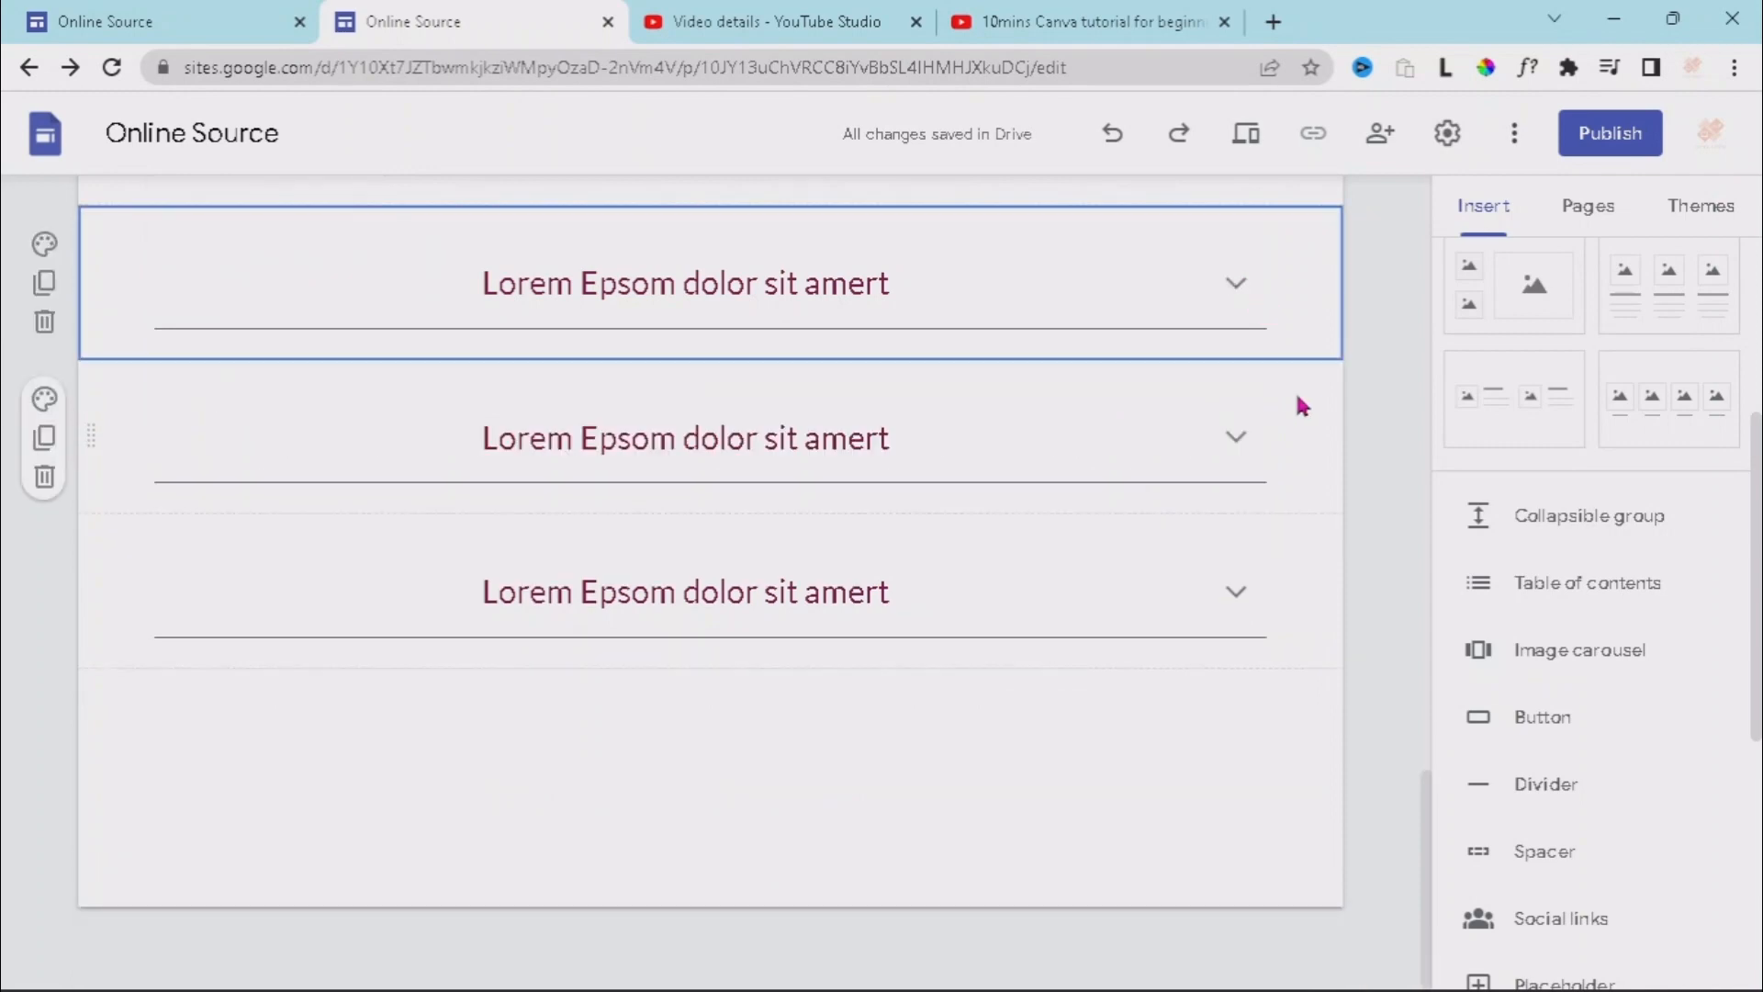
left_click(44, 439)
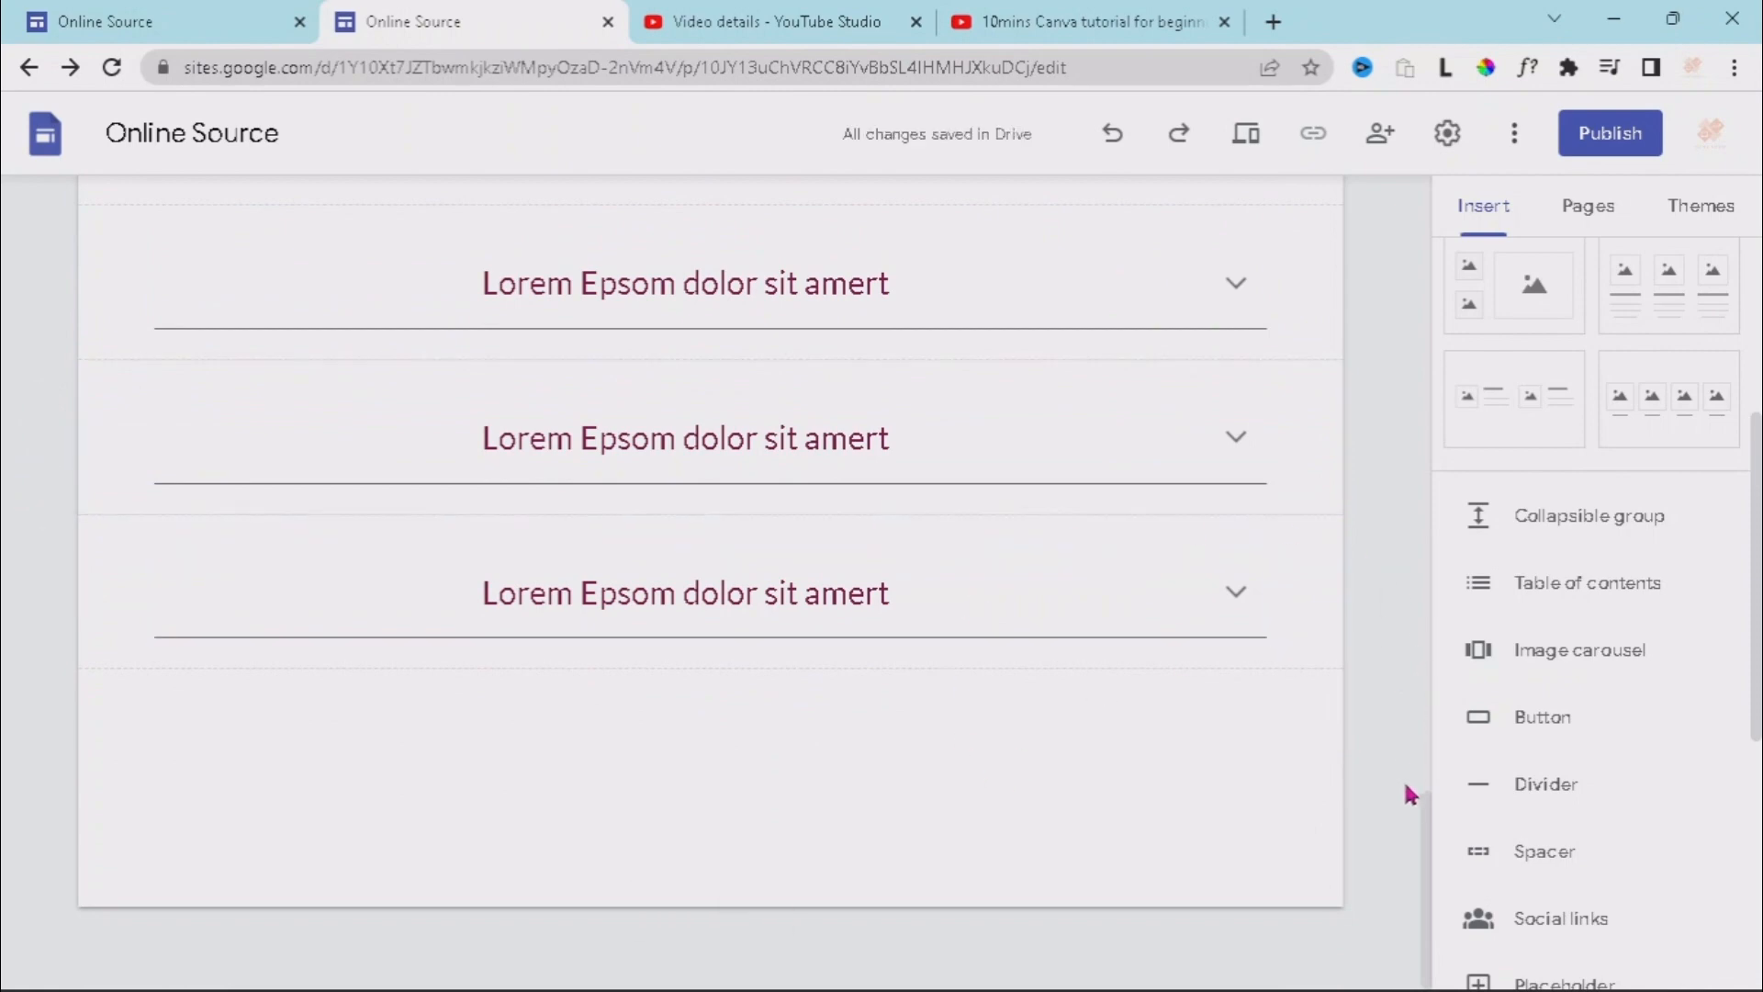
left_click_drag(1425, 818, 1421, 909)
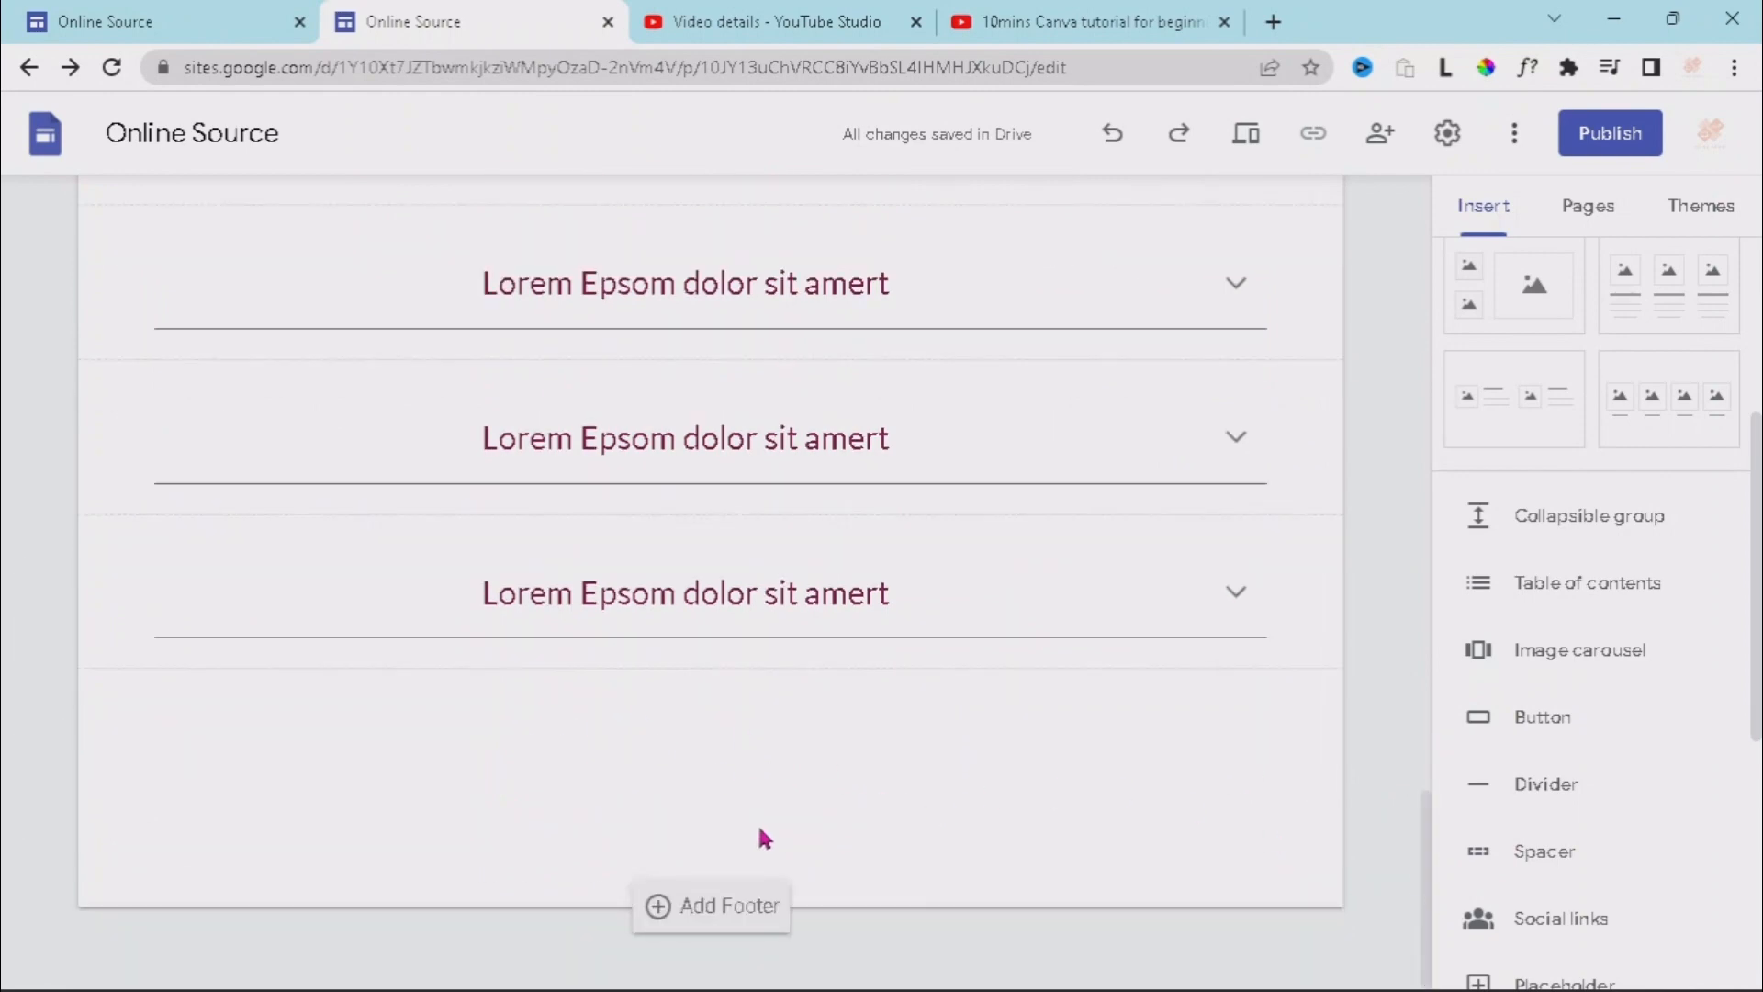
left_click(748, 911)
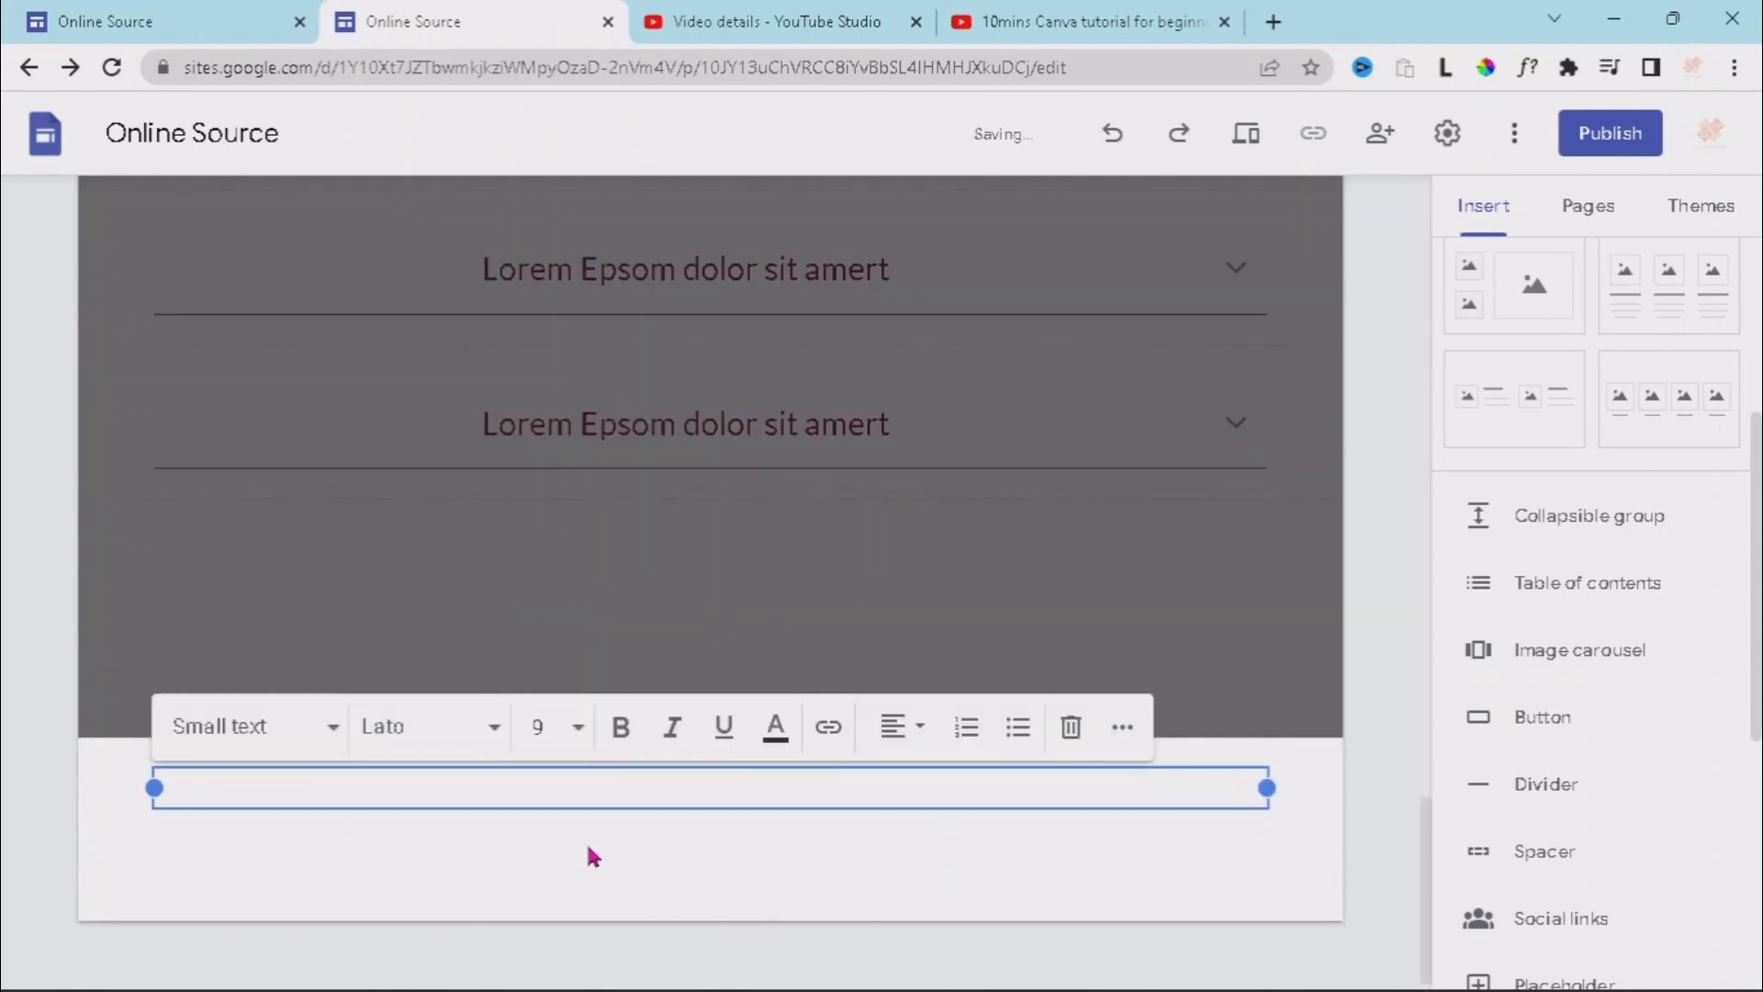
type("@Online Source")
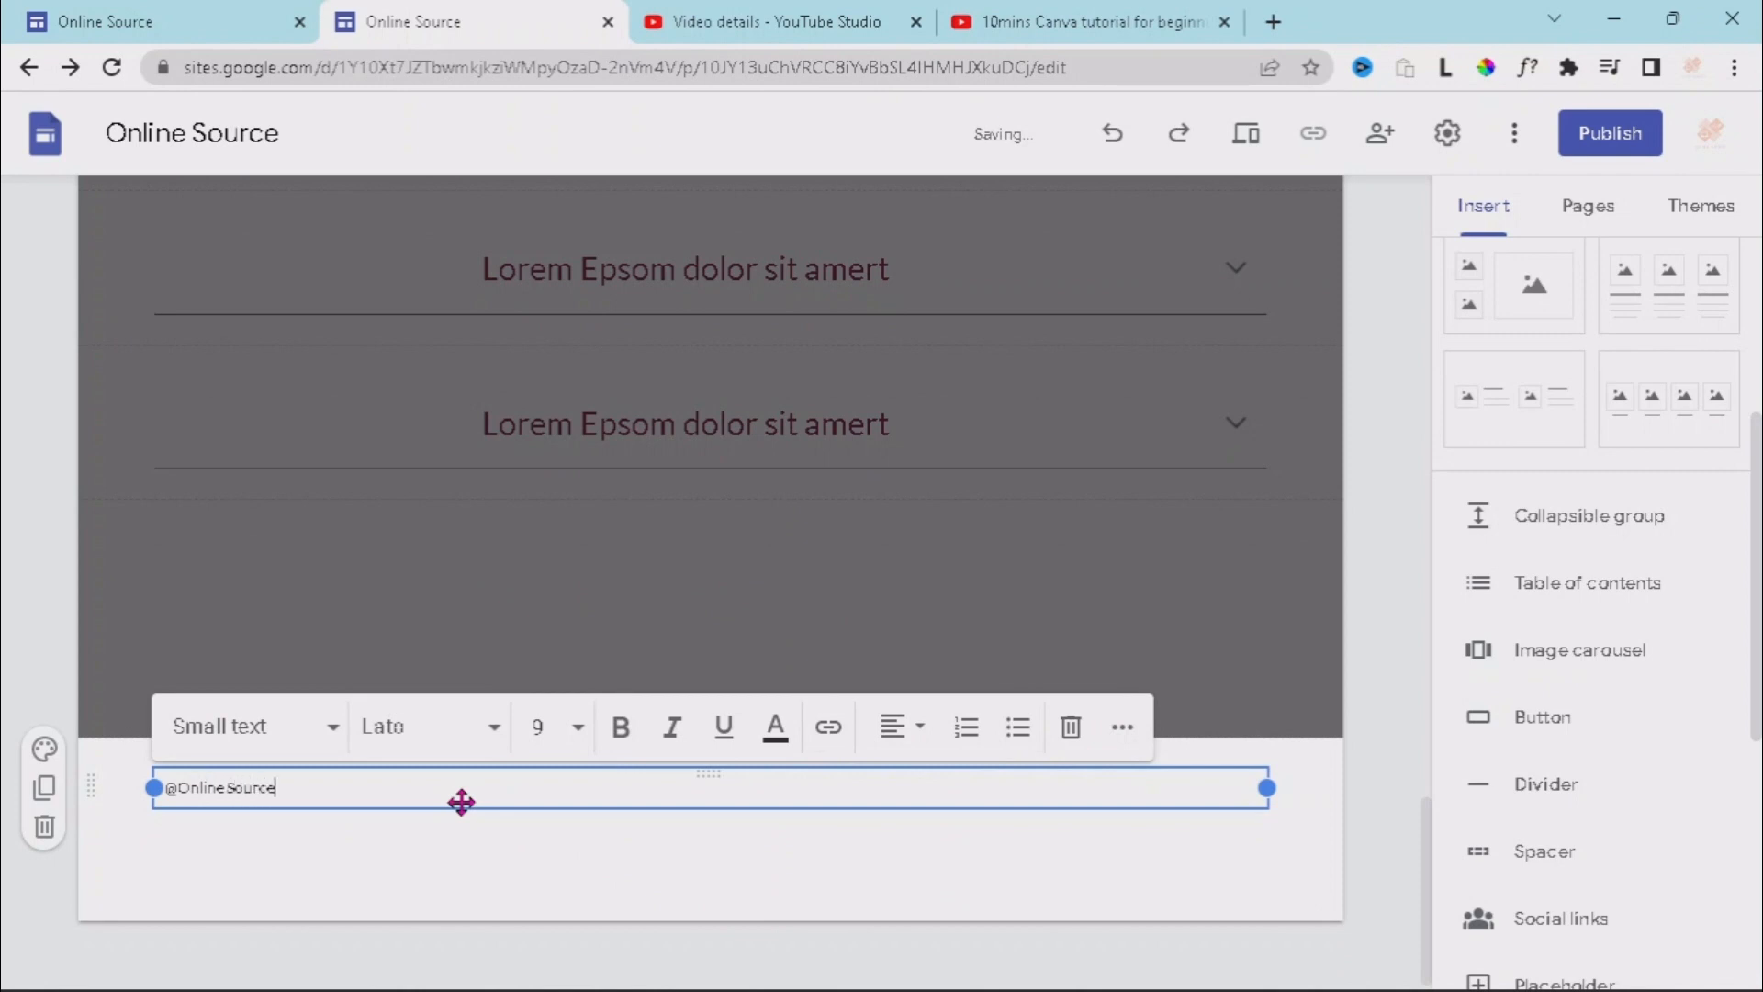
Change the footer text to the Normal text style and colour it dark red (#990000)
triple_click(286, 788)
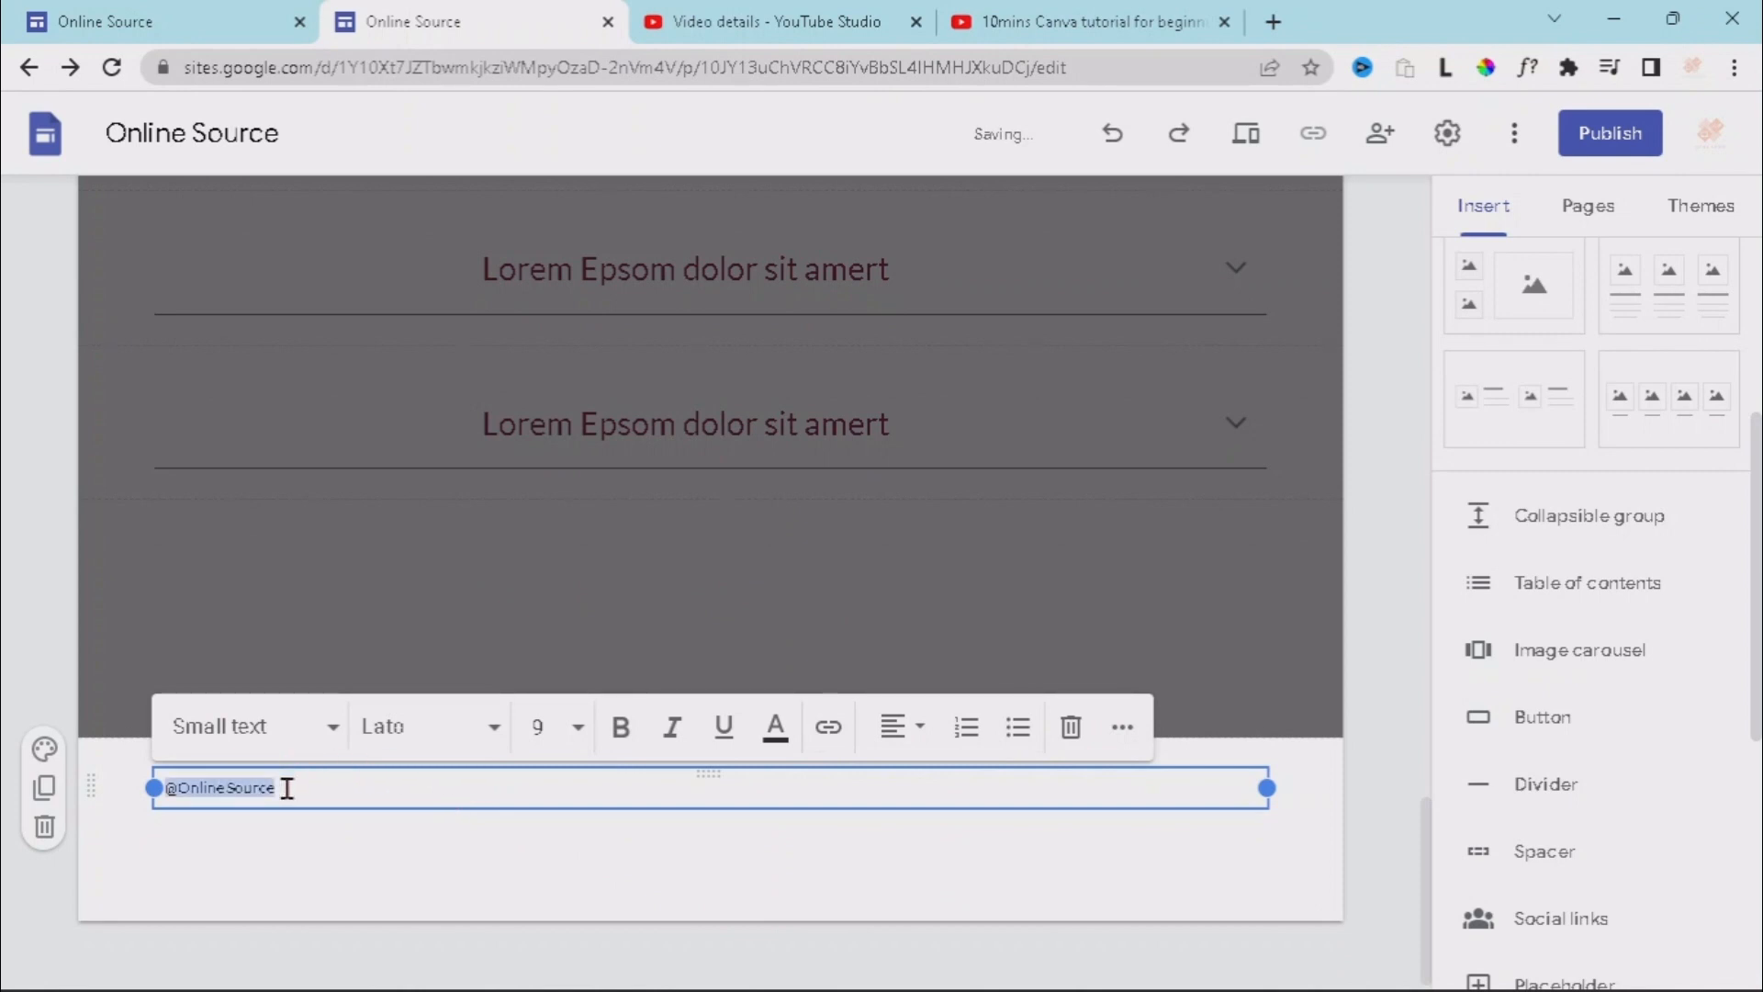
left_click(333, 729)
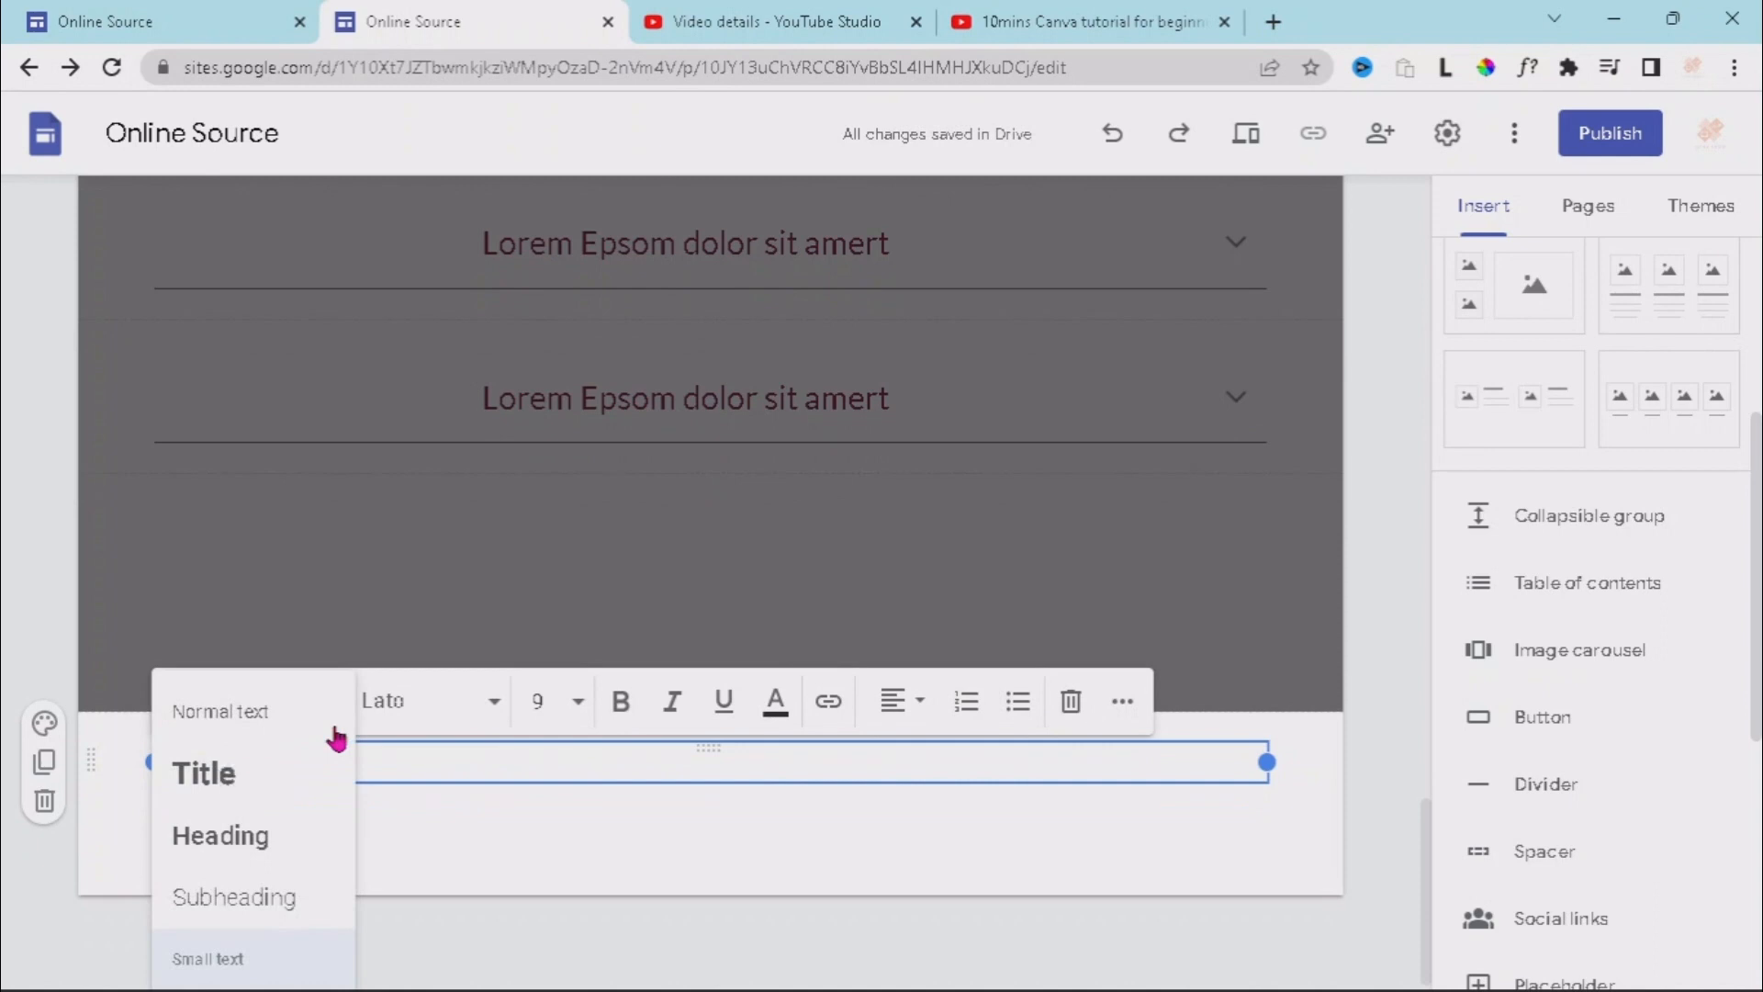
left_click(282, 716)
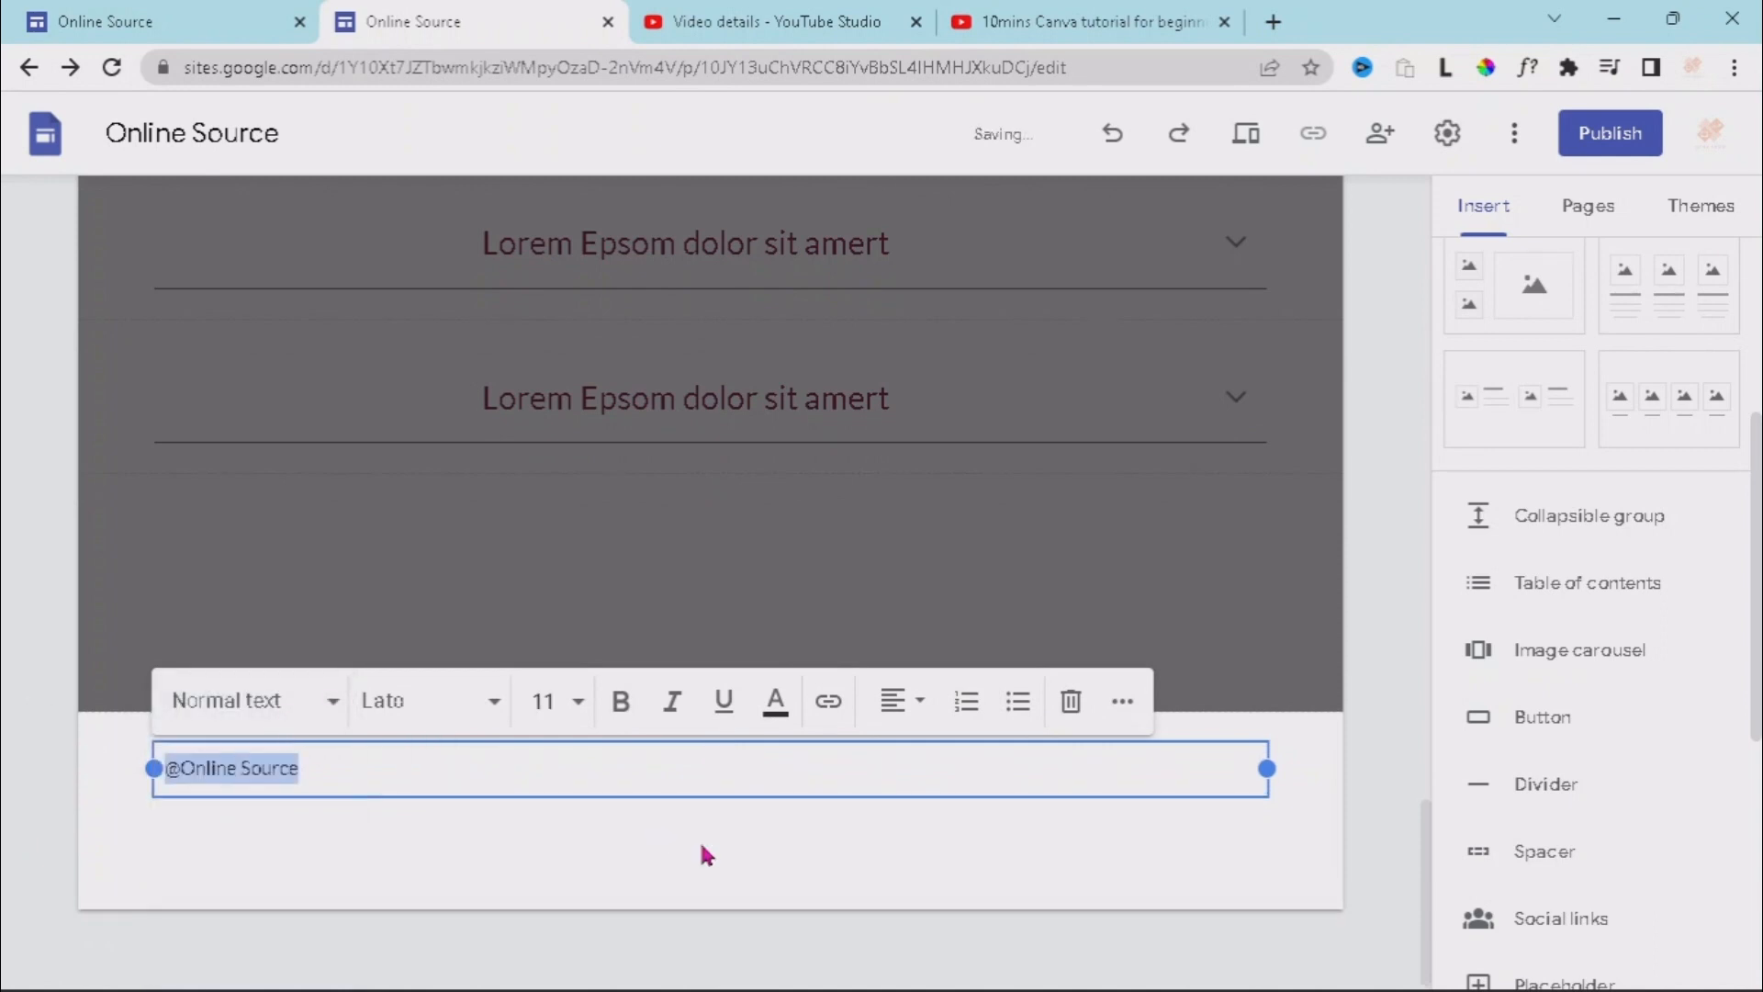
left_click(775, 707)
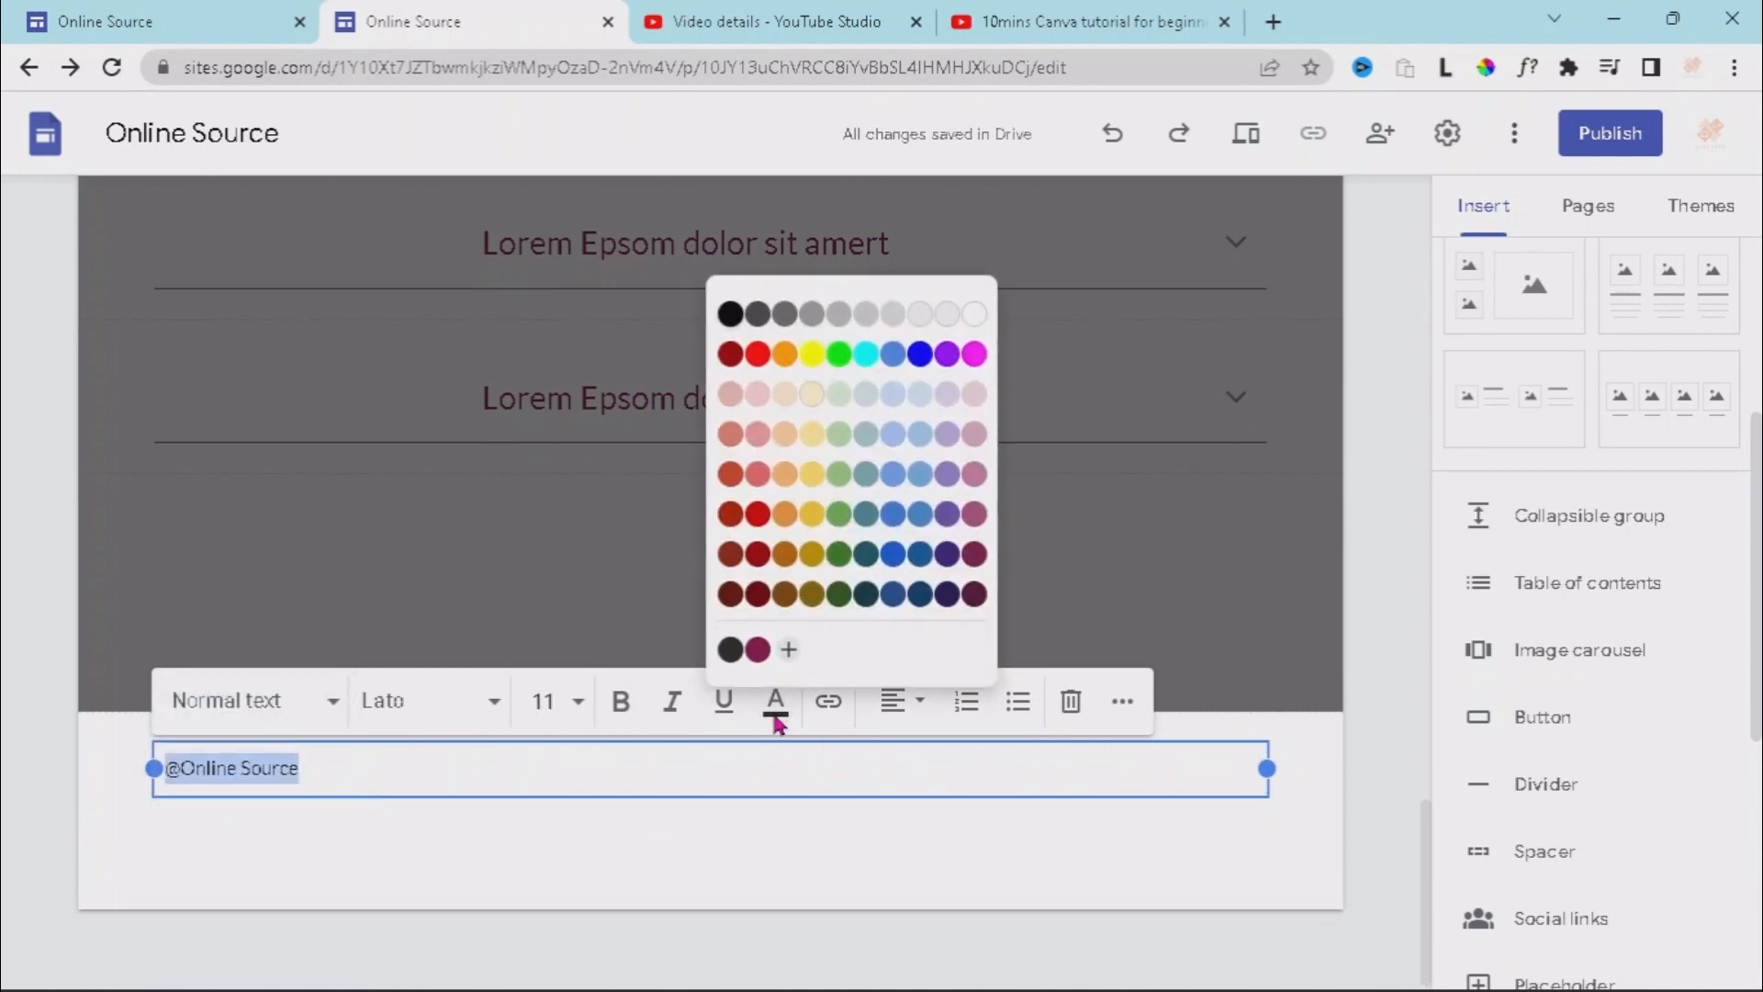
left_click(759, 557)
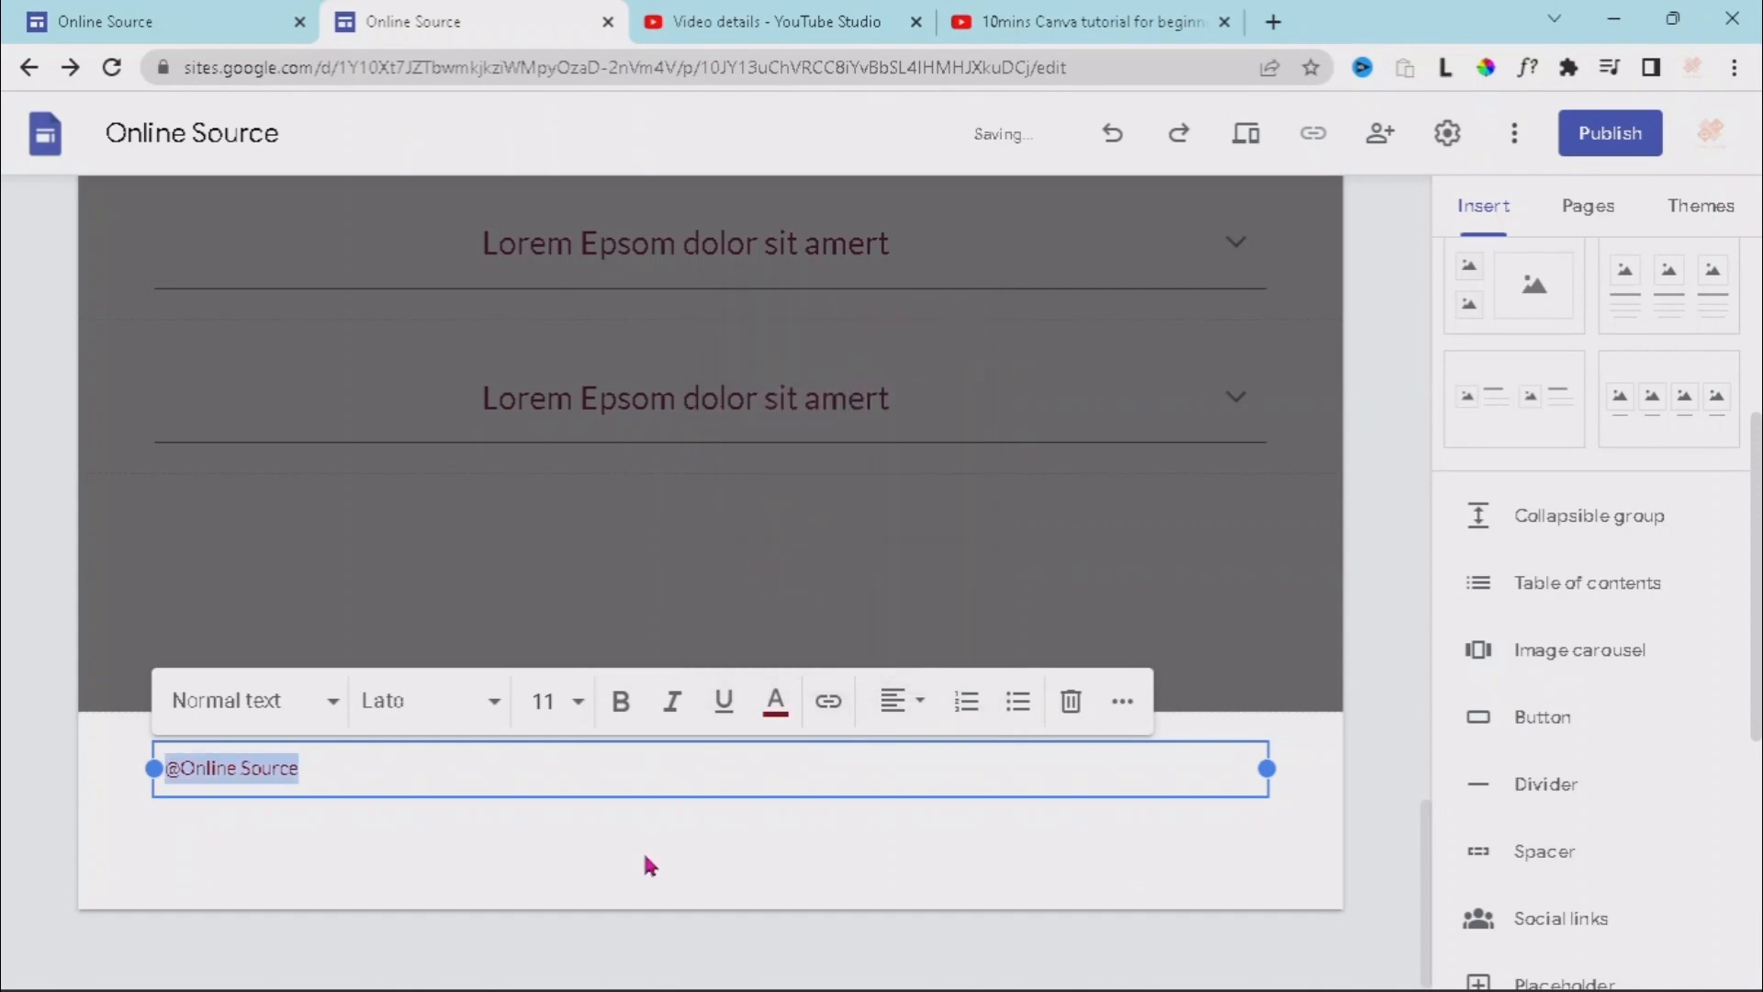
left_click(776, 708)
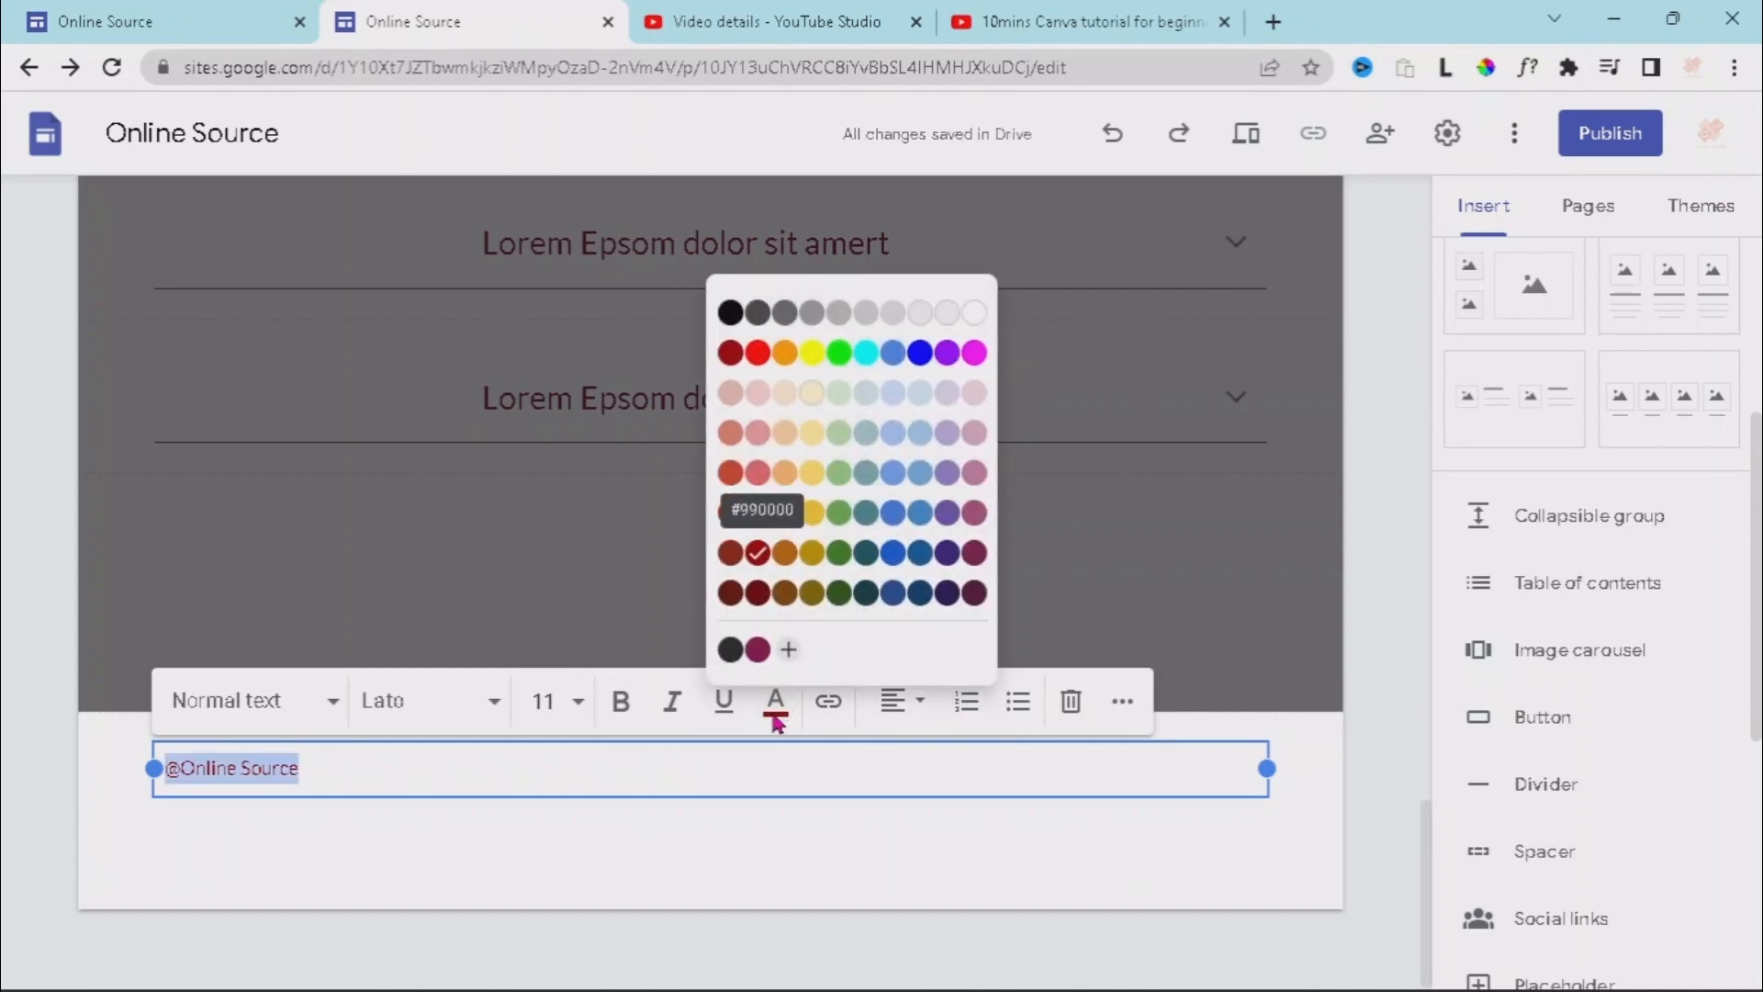
left_click(773, 714)
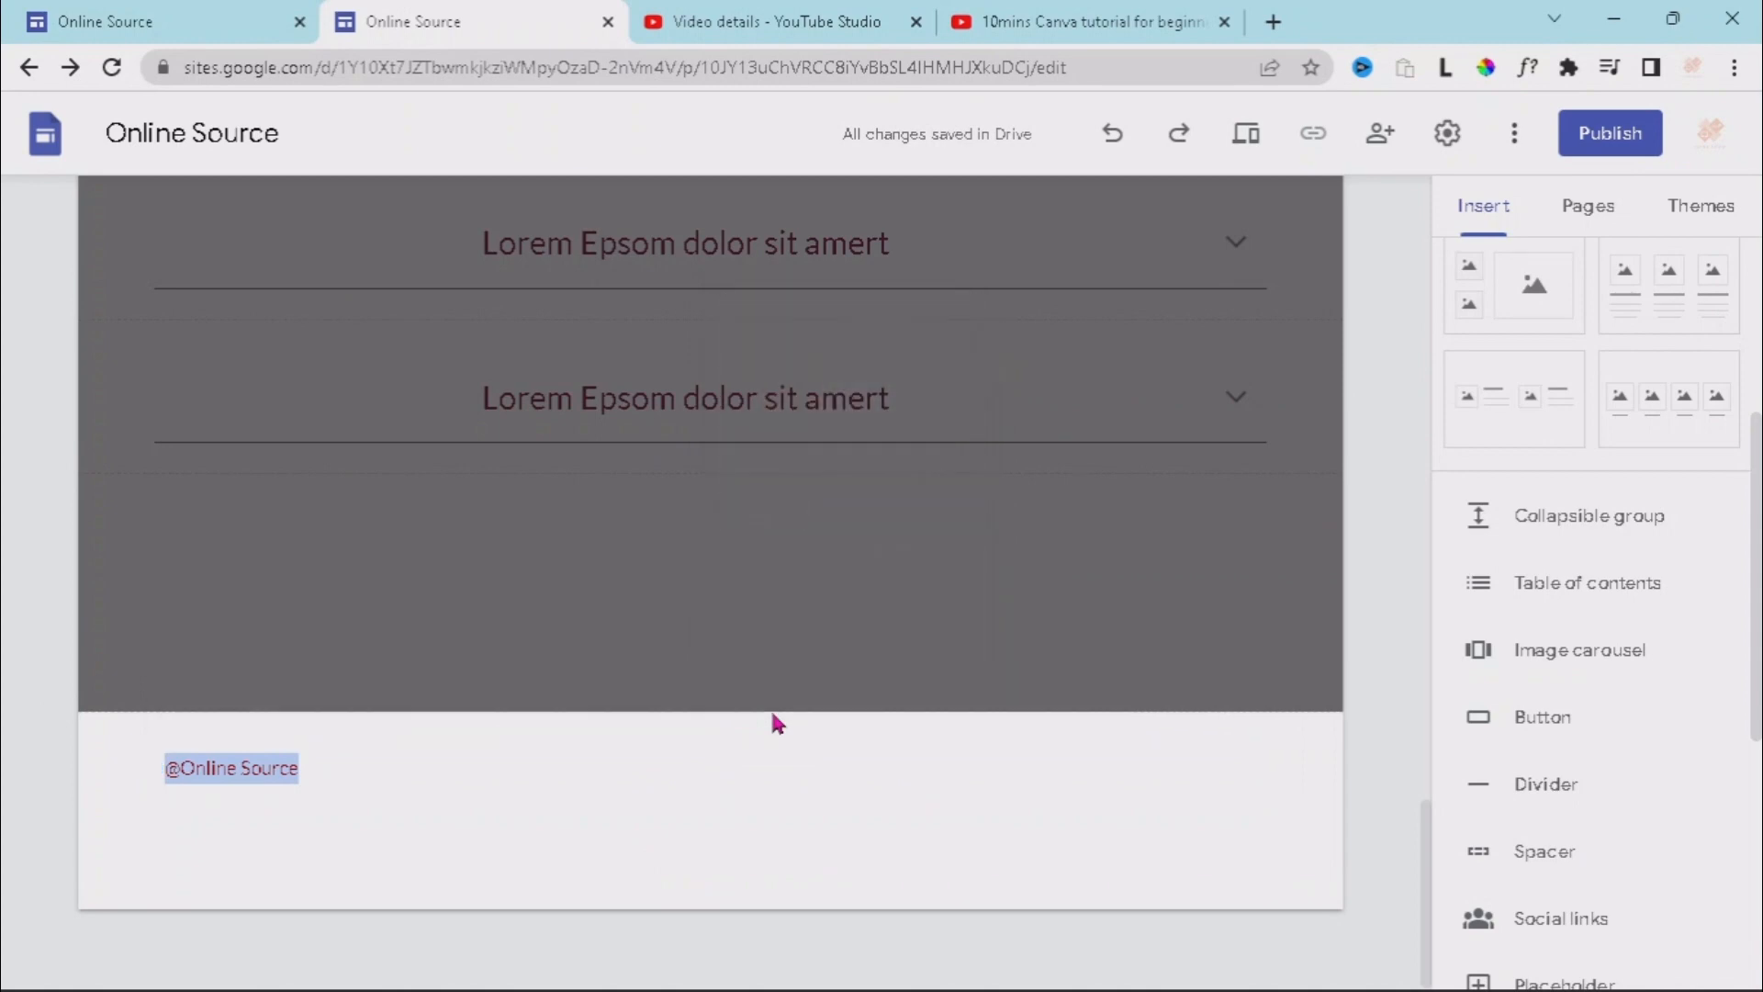
left_click(296, 767)
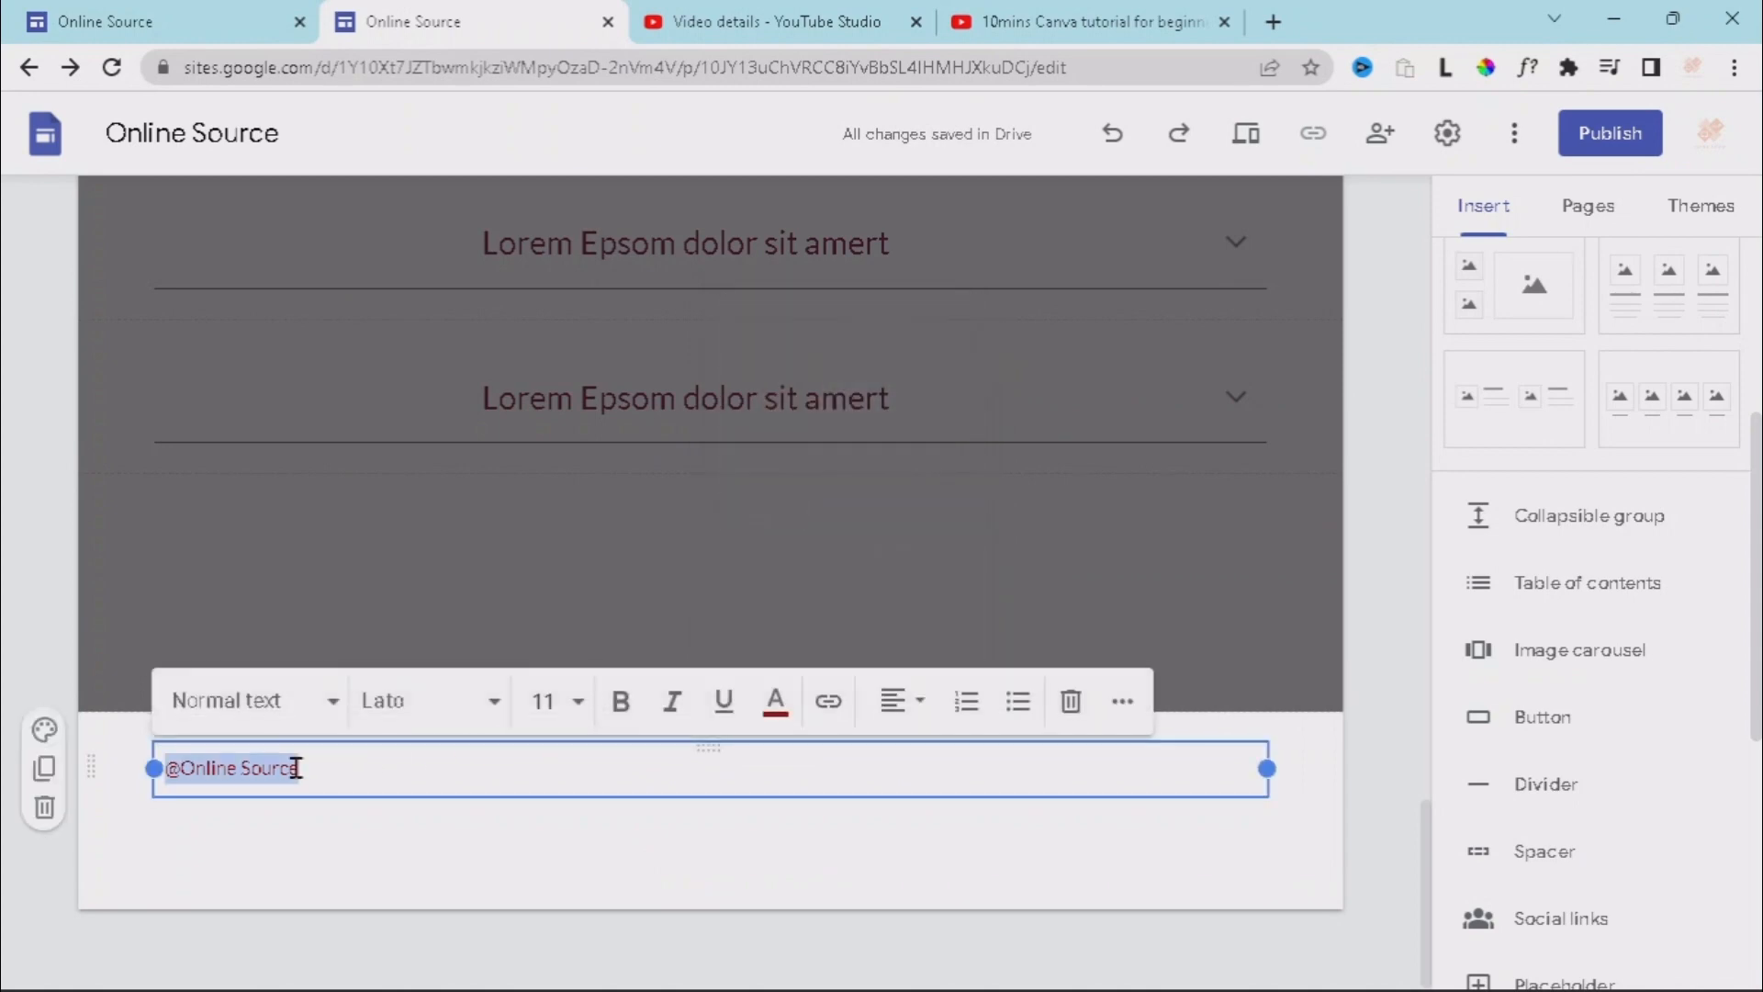
left_click(930, 716)
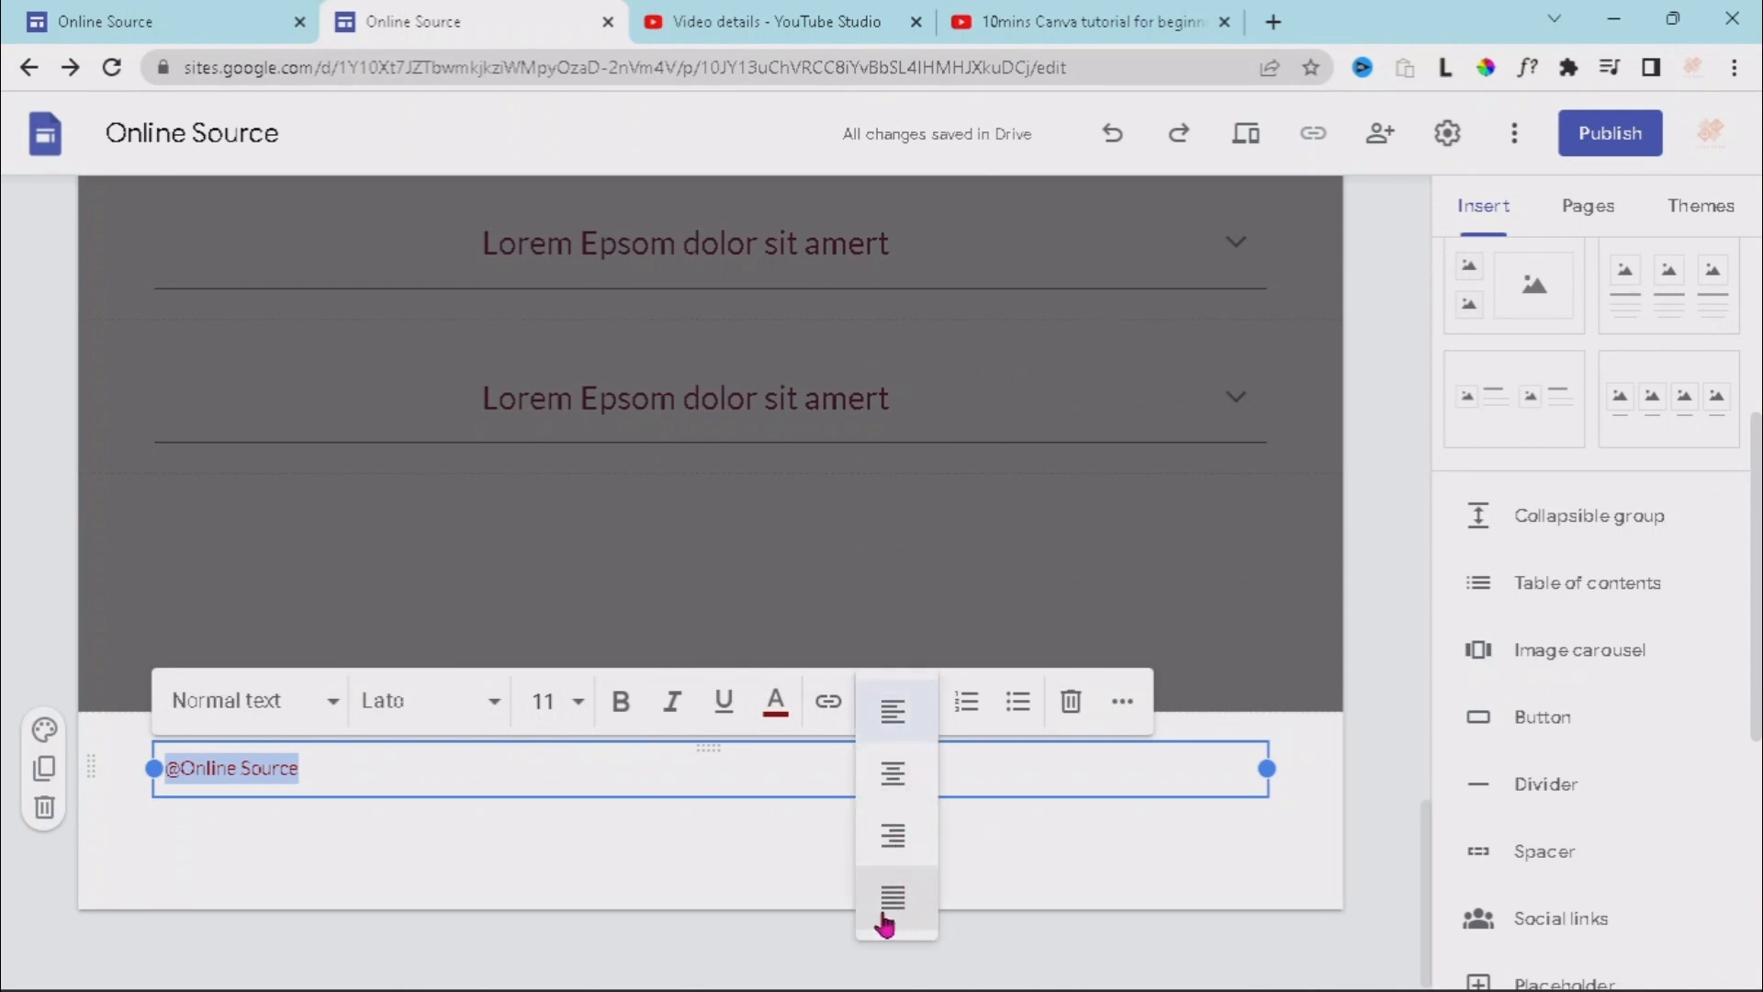
left_click(895, 797)
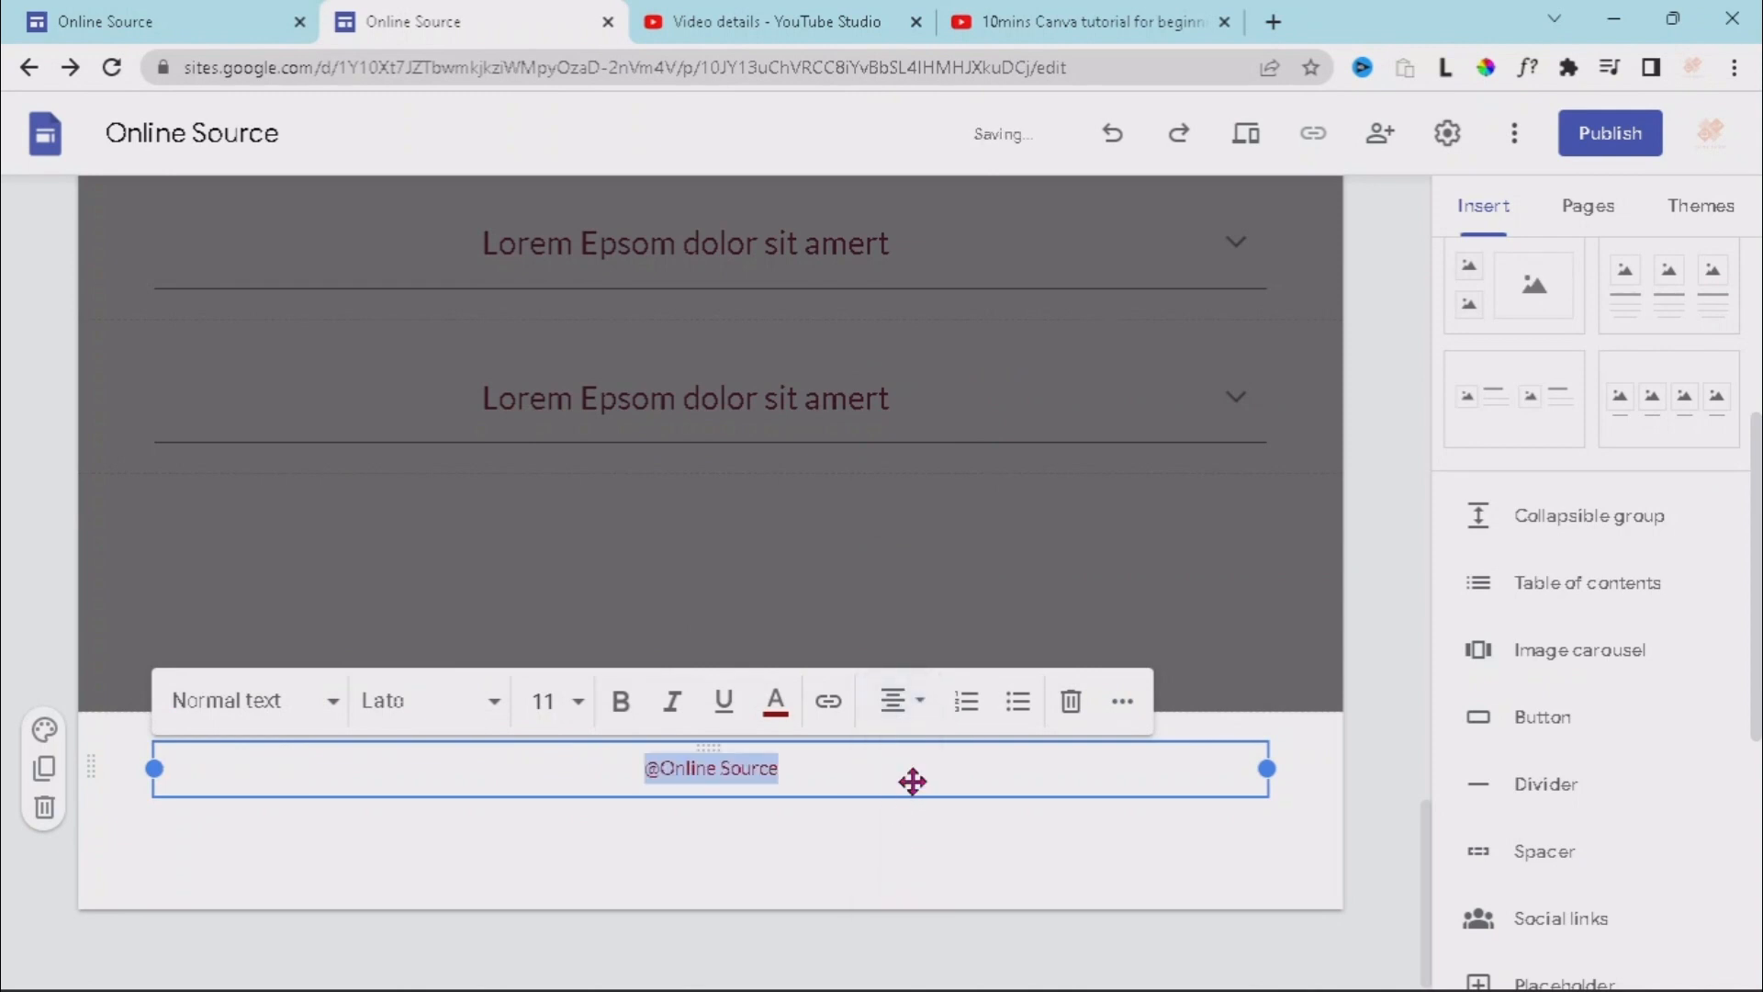
left_click(1318, 786)
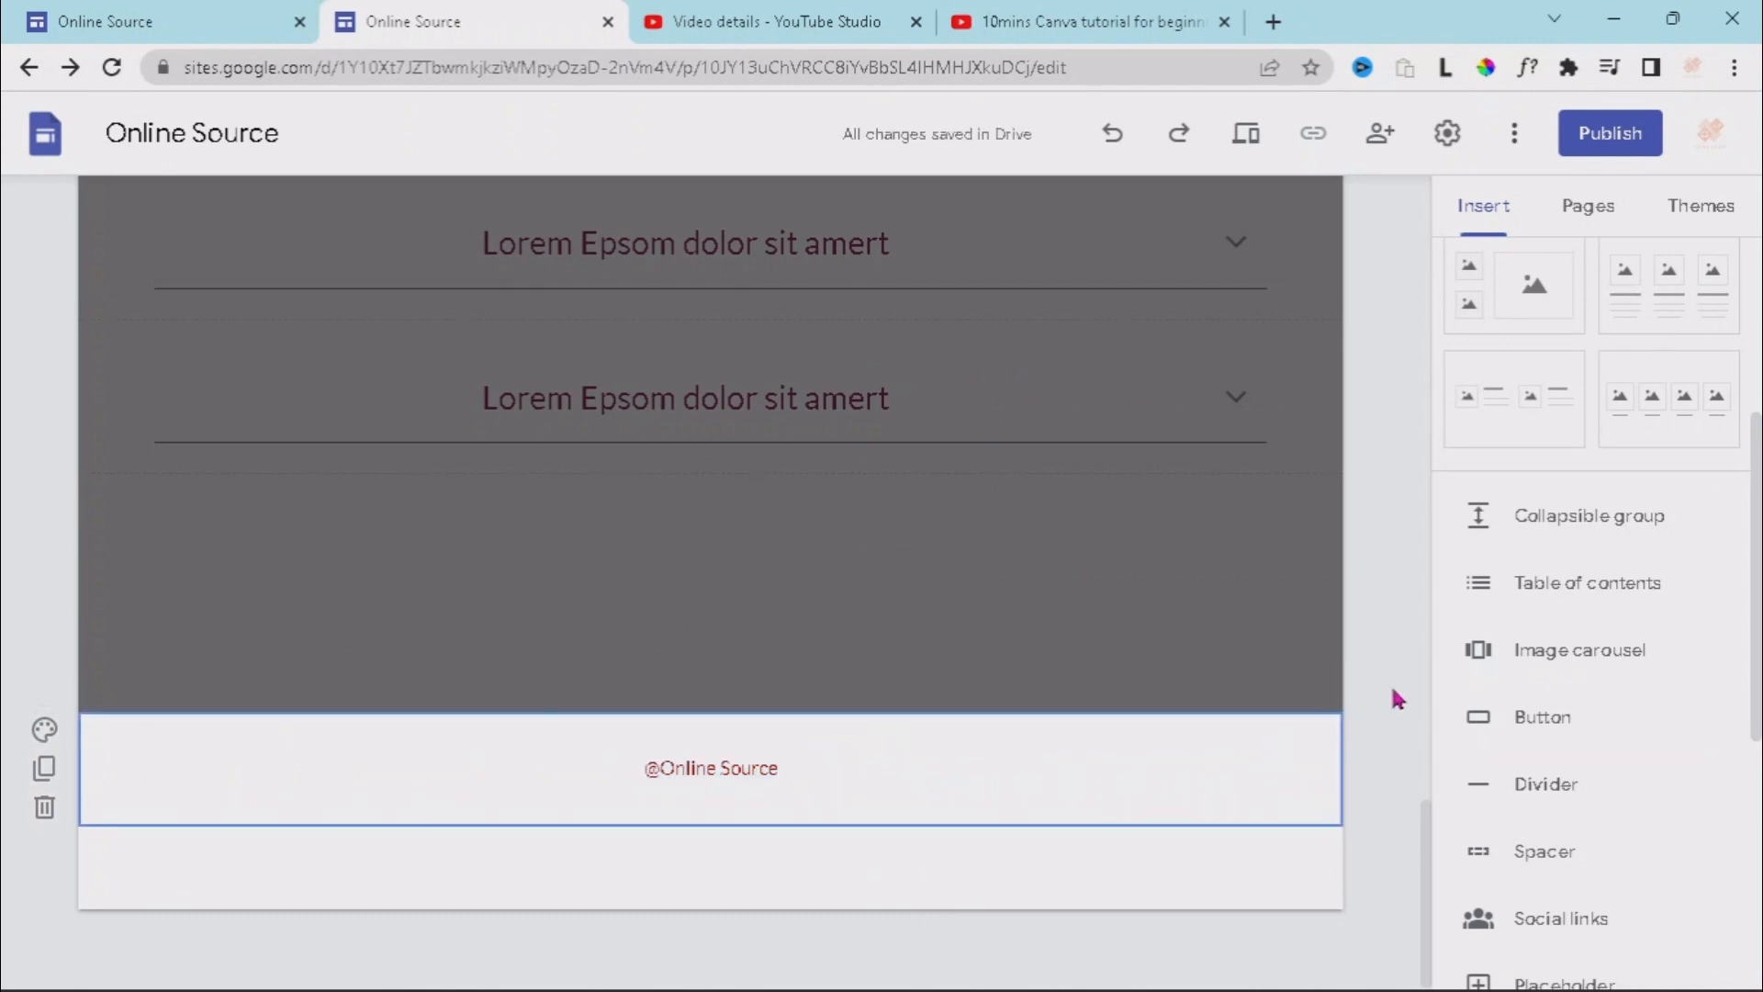
Set the footer section's background to the uploaded image "Copy of SALON FLYER 2" from the Downloads folder
mouse_move(539, 743)
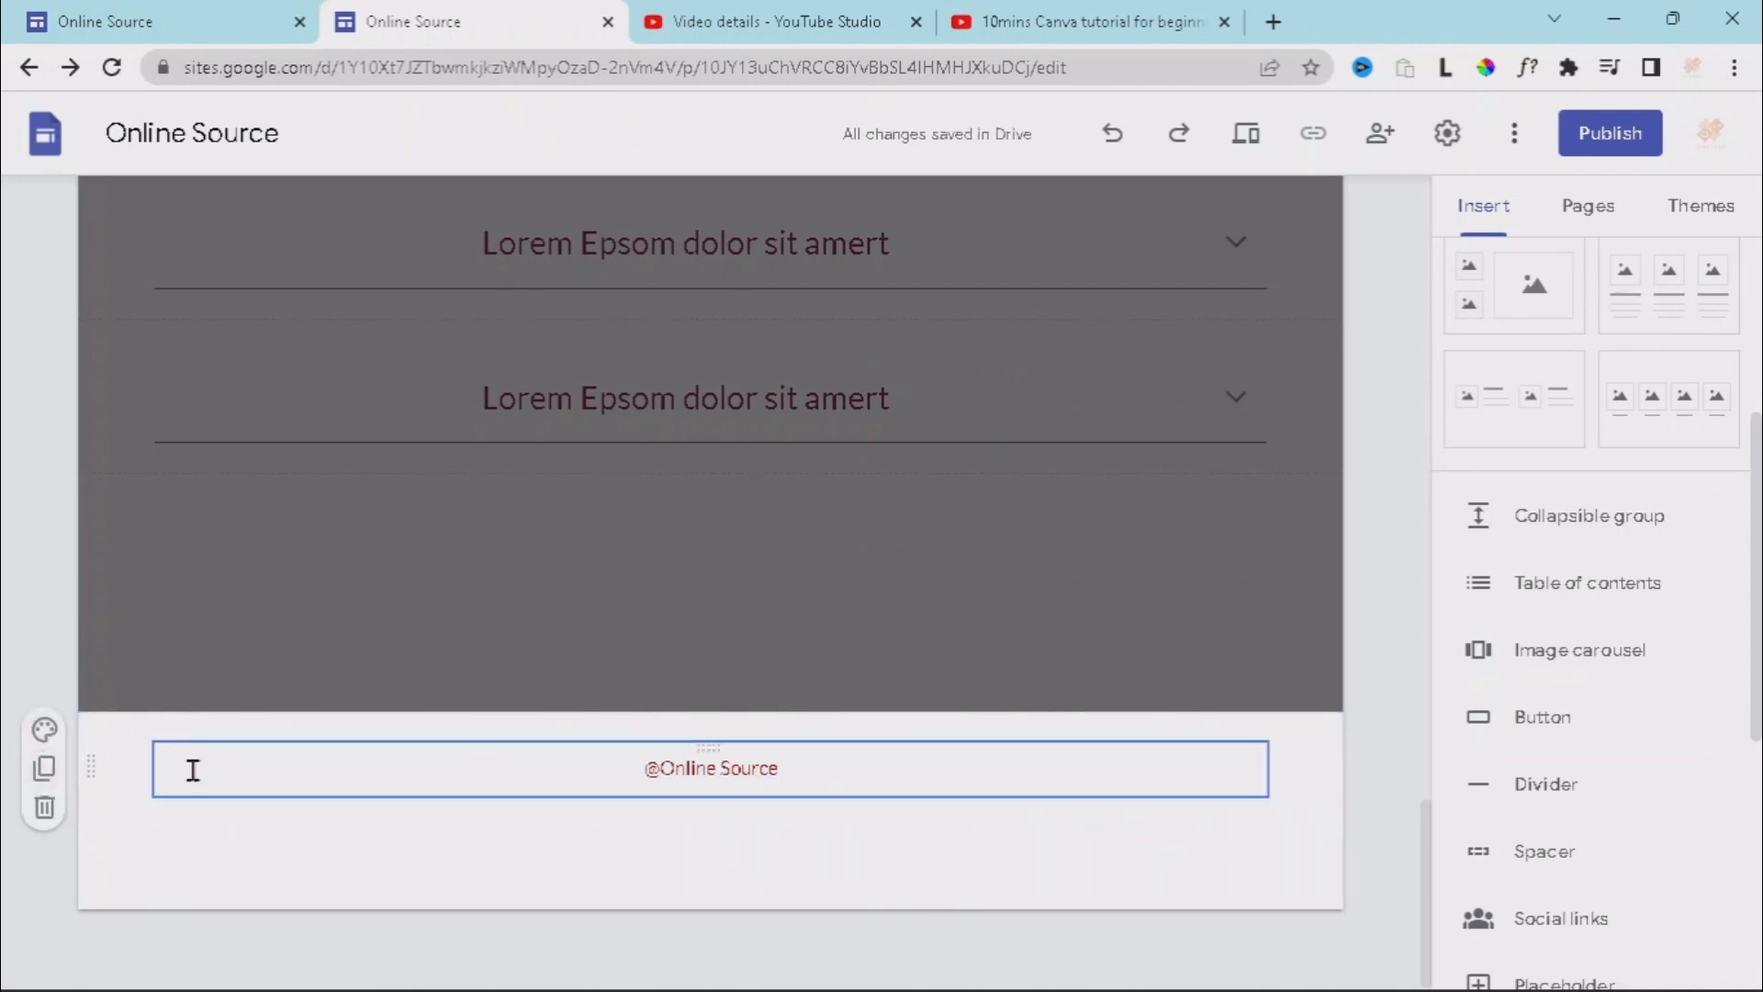
mouse_move(142, 788)
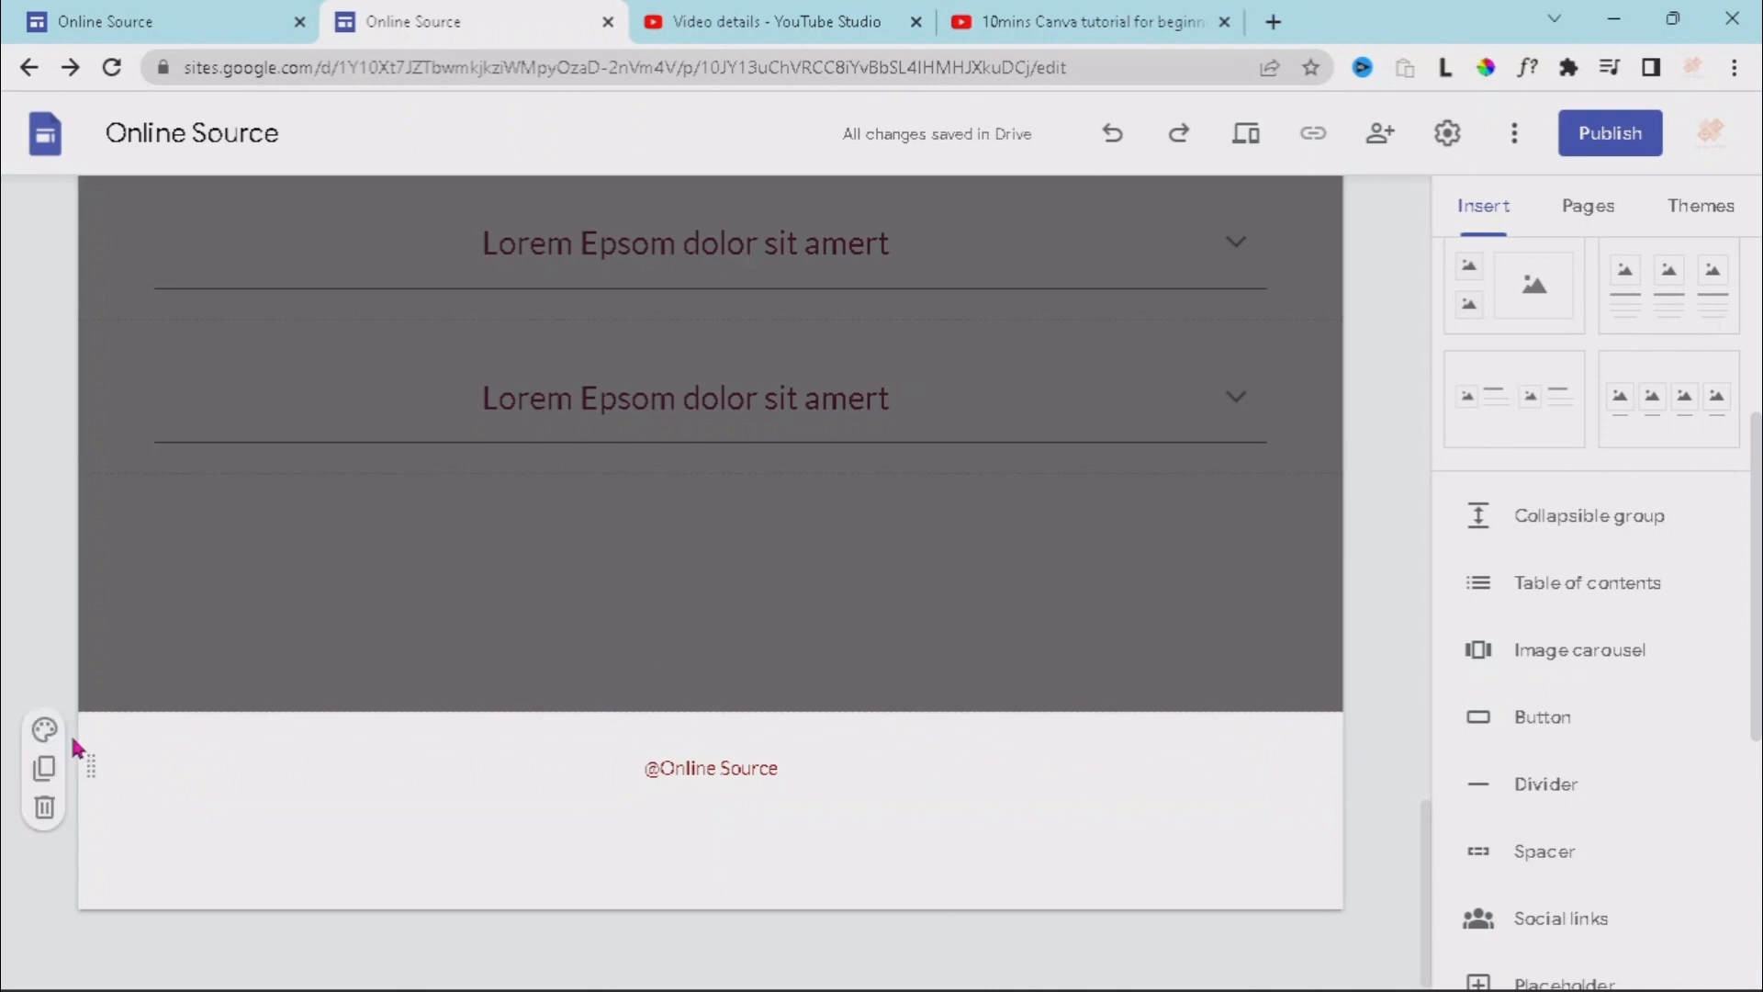
left_click(45, 732)
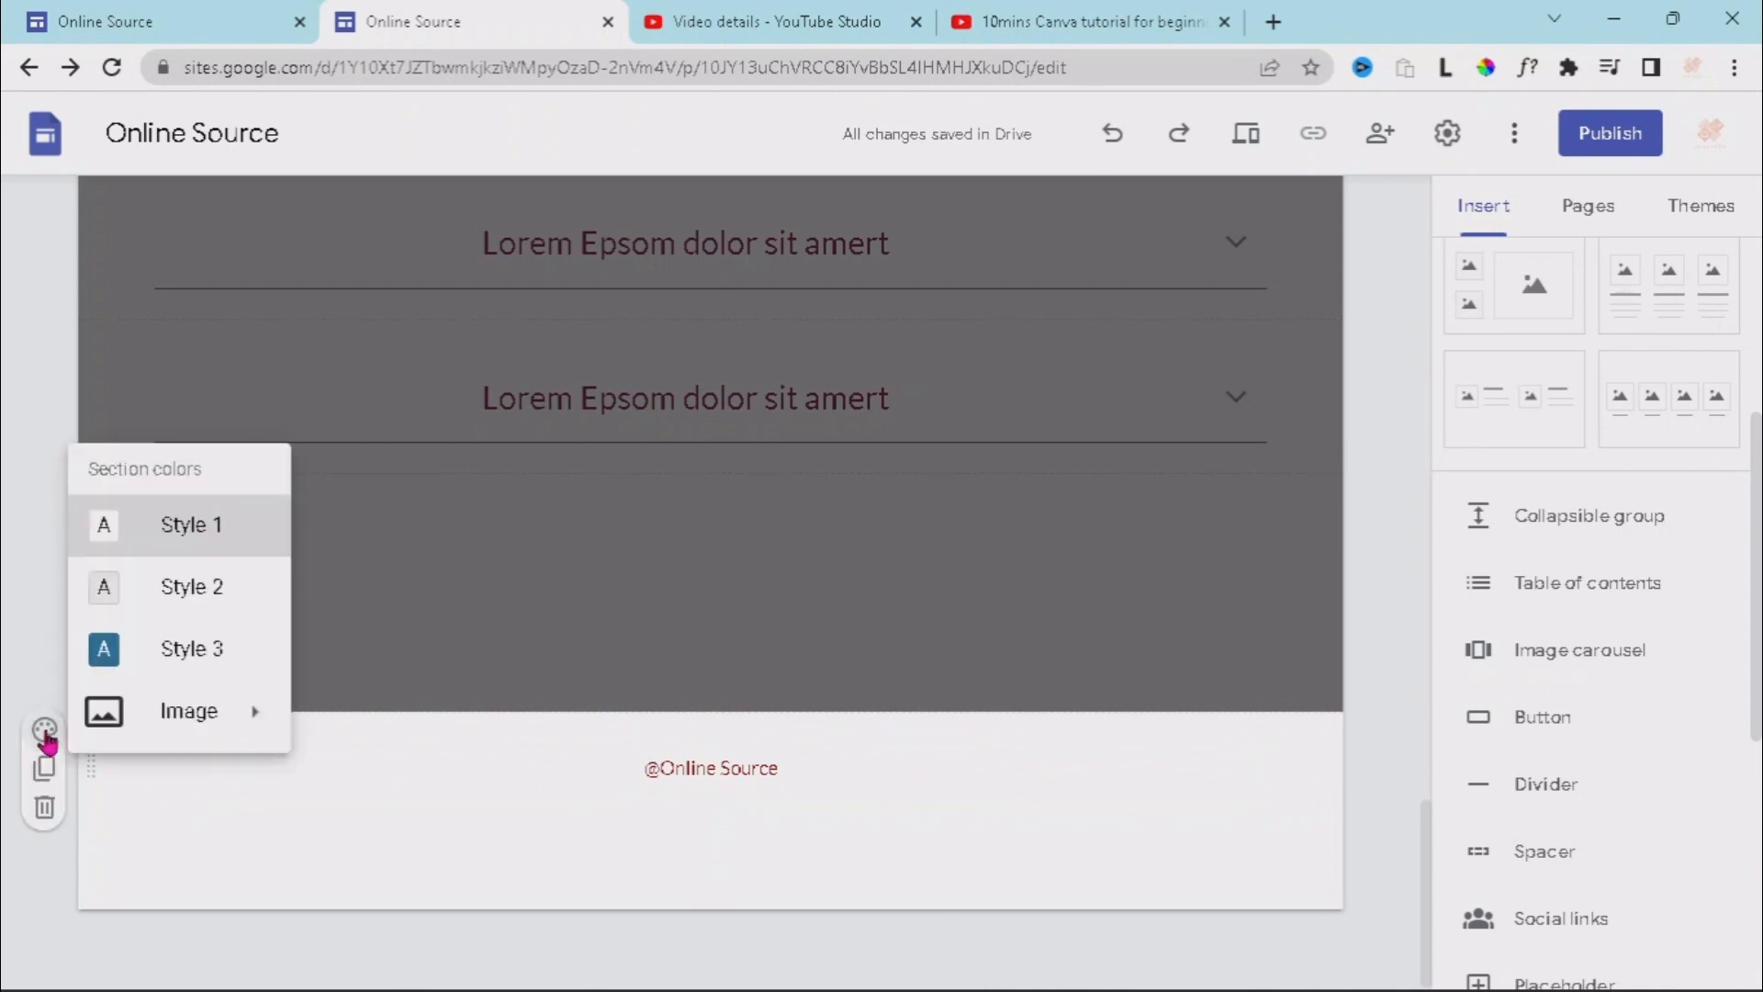
mouse_move(271, 735)
left_click(339, 720)
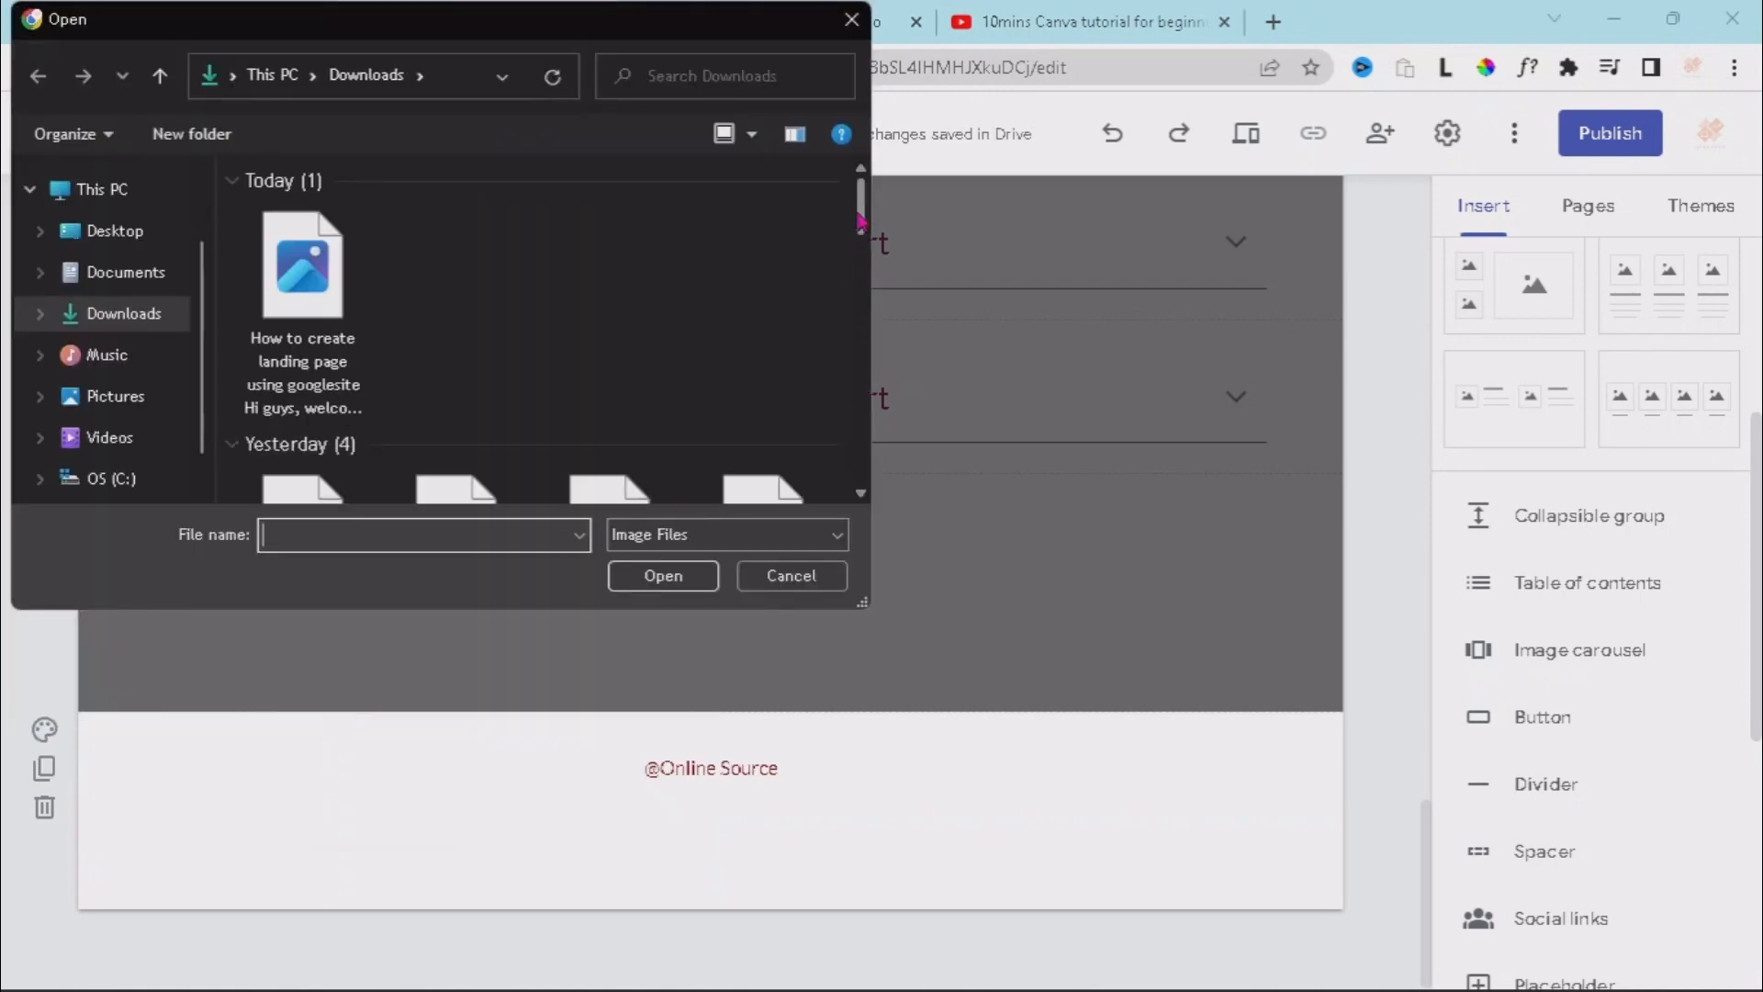
scroll(831, 261, "down", 3)
left_click(456, 275)
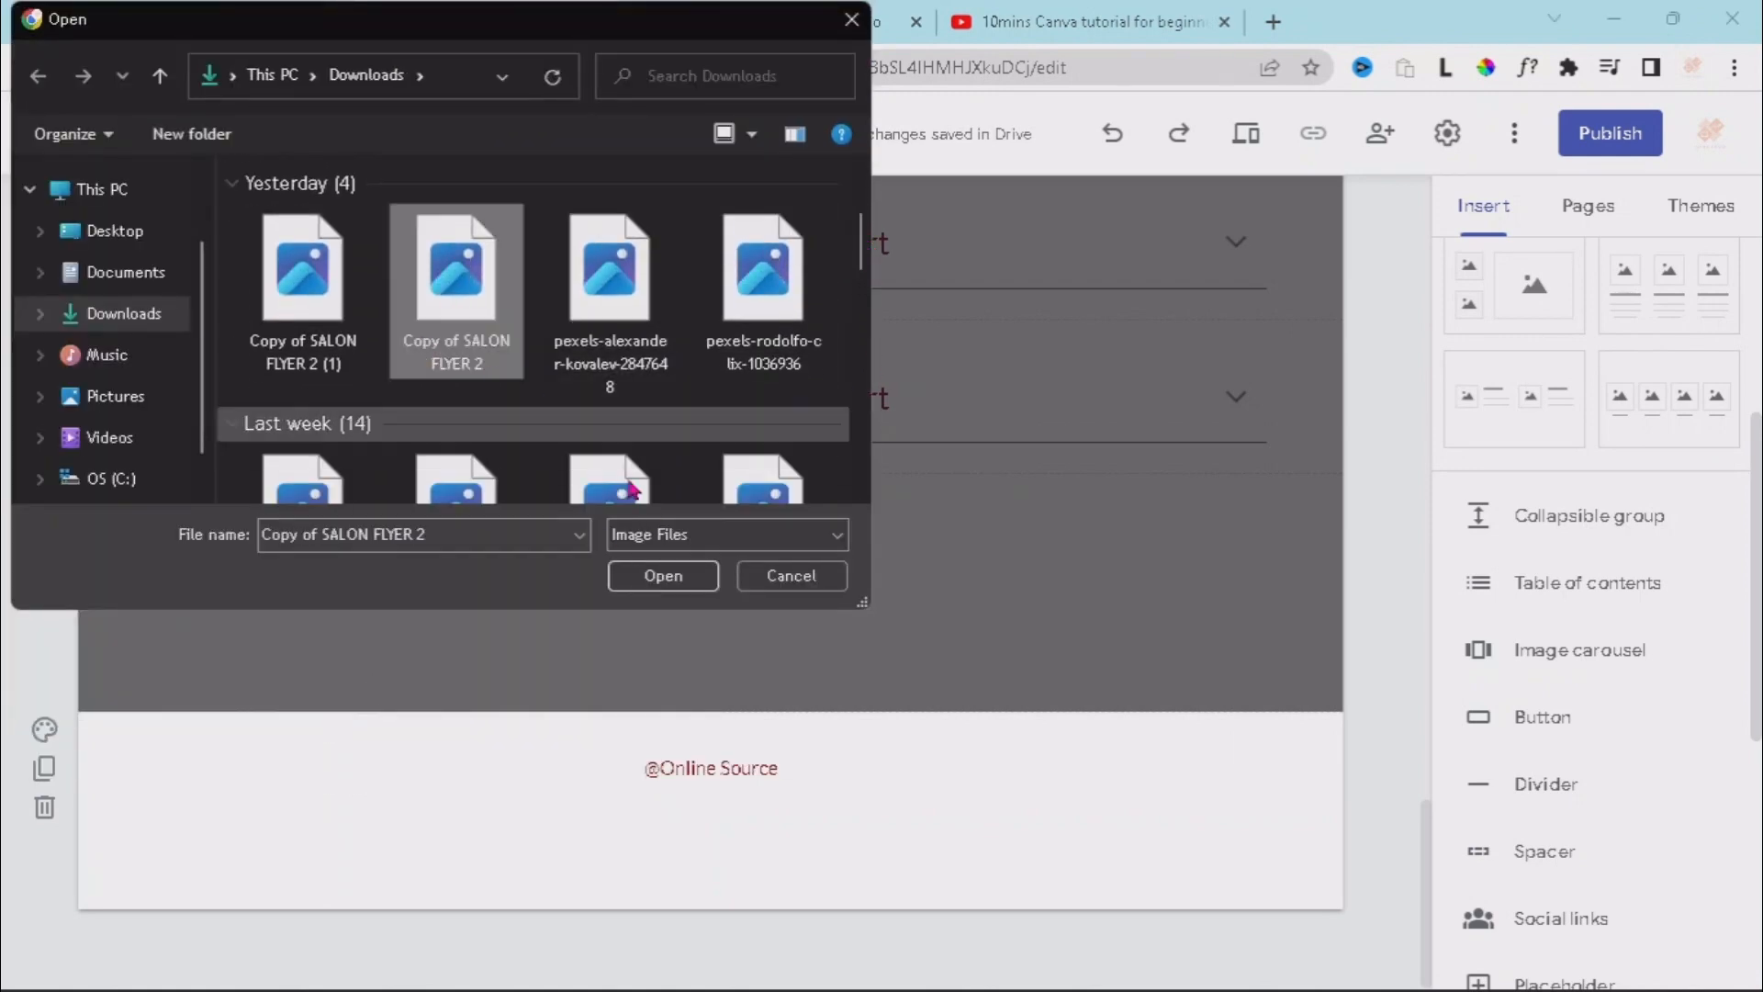
left_click(690, 579)
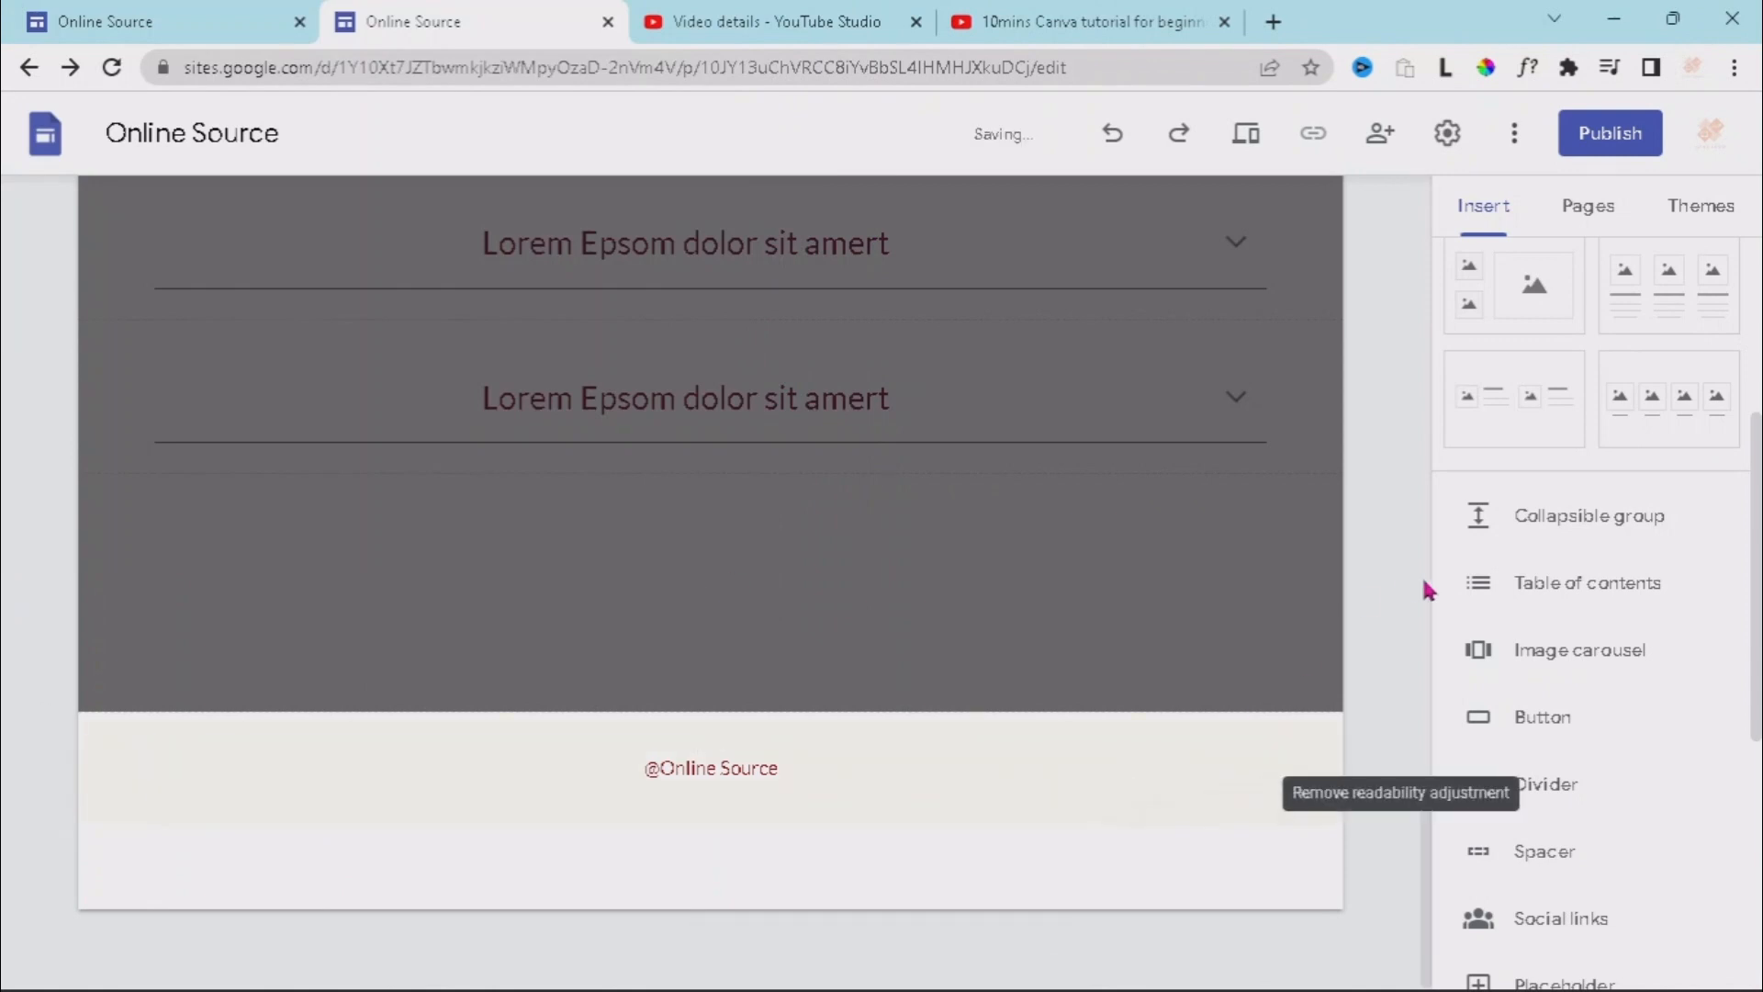
Switch to YouTube, open the Online Source channel page and copy its web address
scroll(1424, 576, "up", 5)
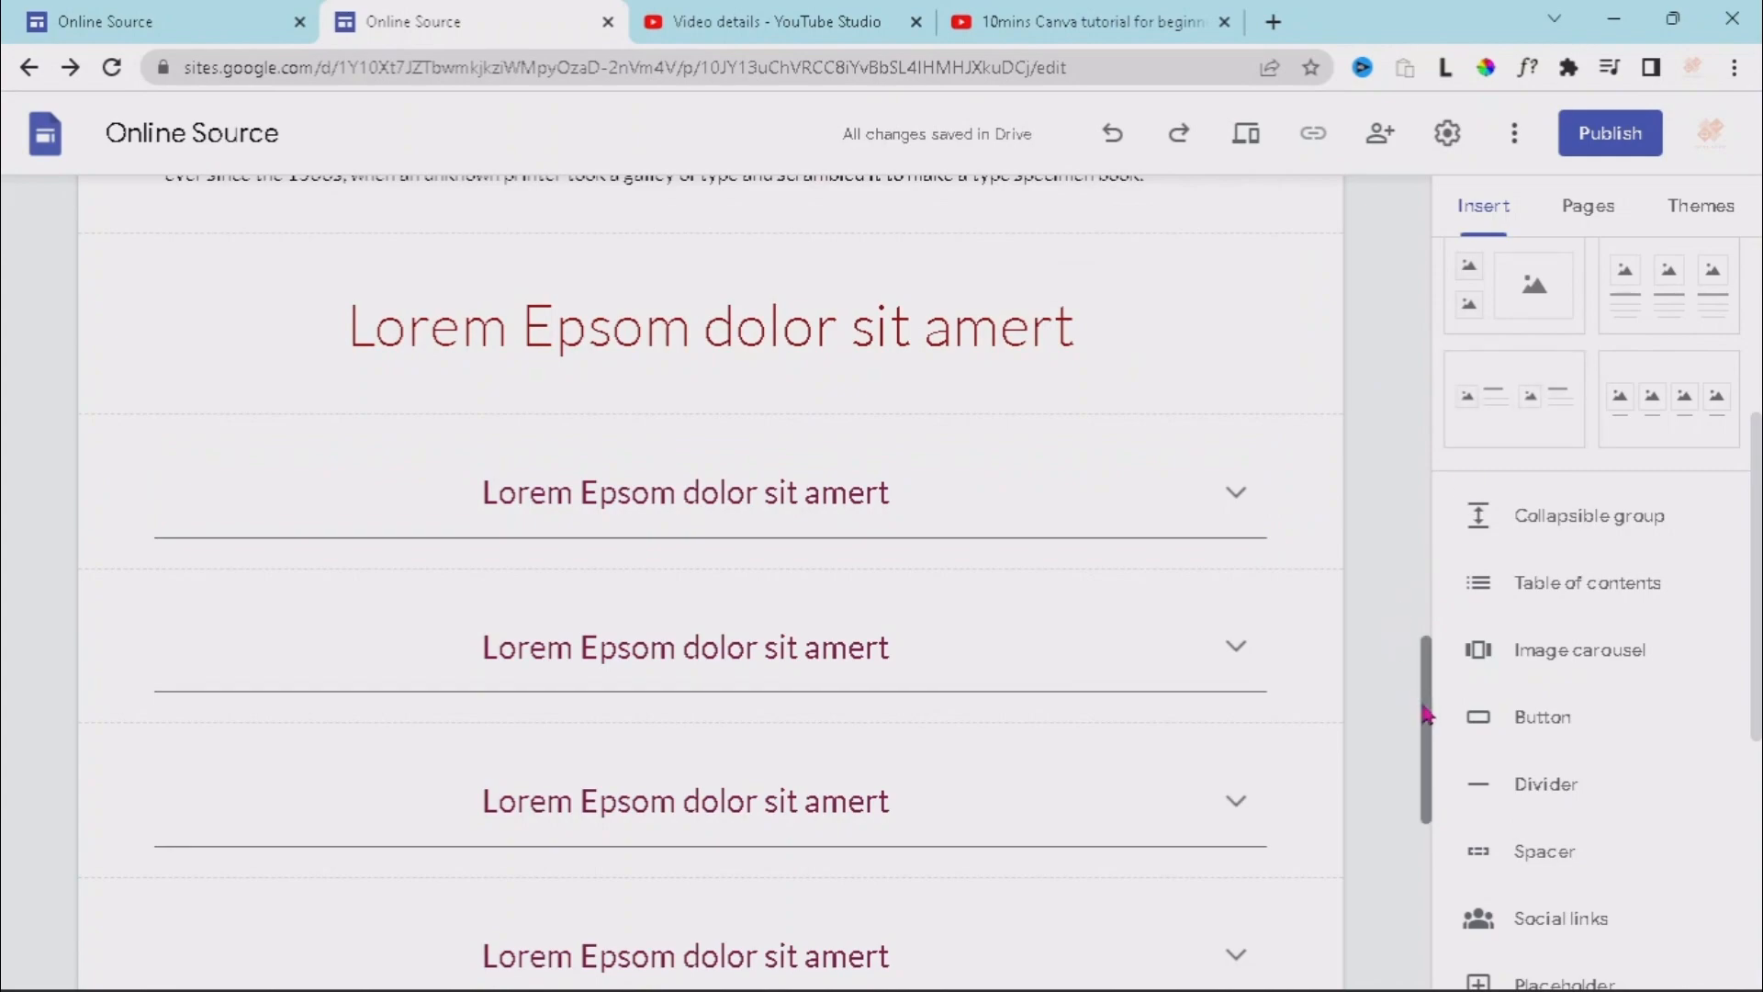
left_click_drag(1424, 716, 1375, 204)
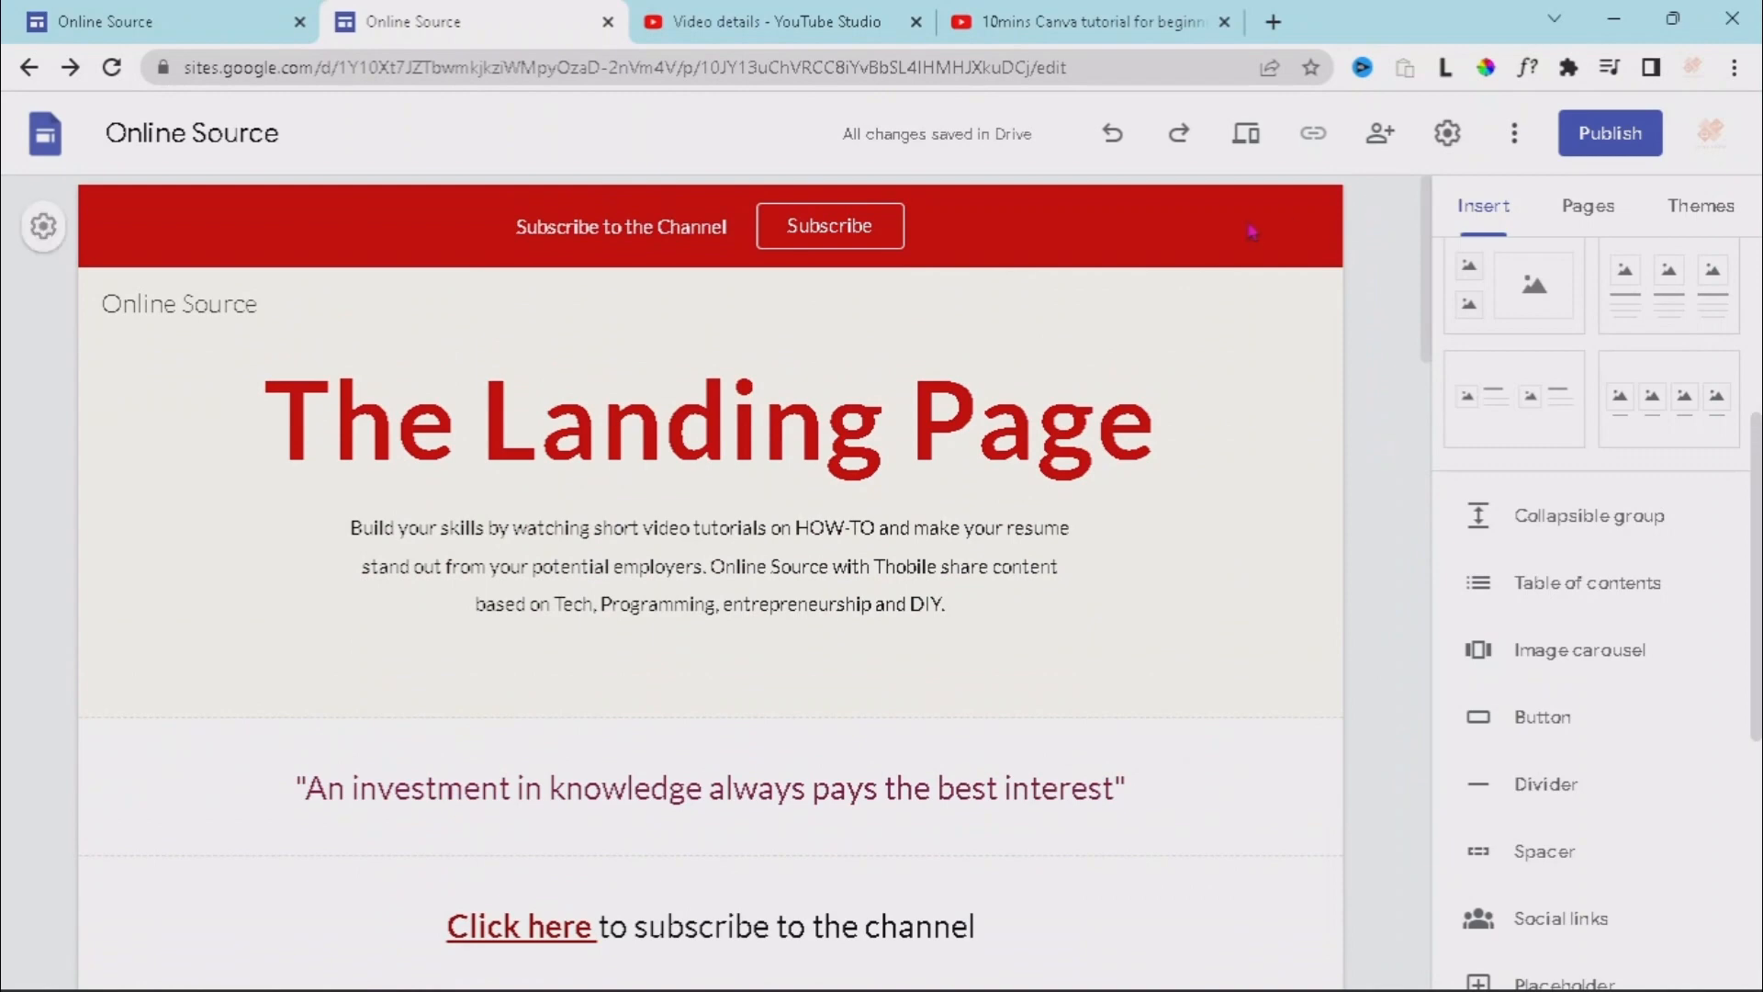
left_click_drag(1428, 266, 1429, 186)
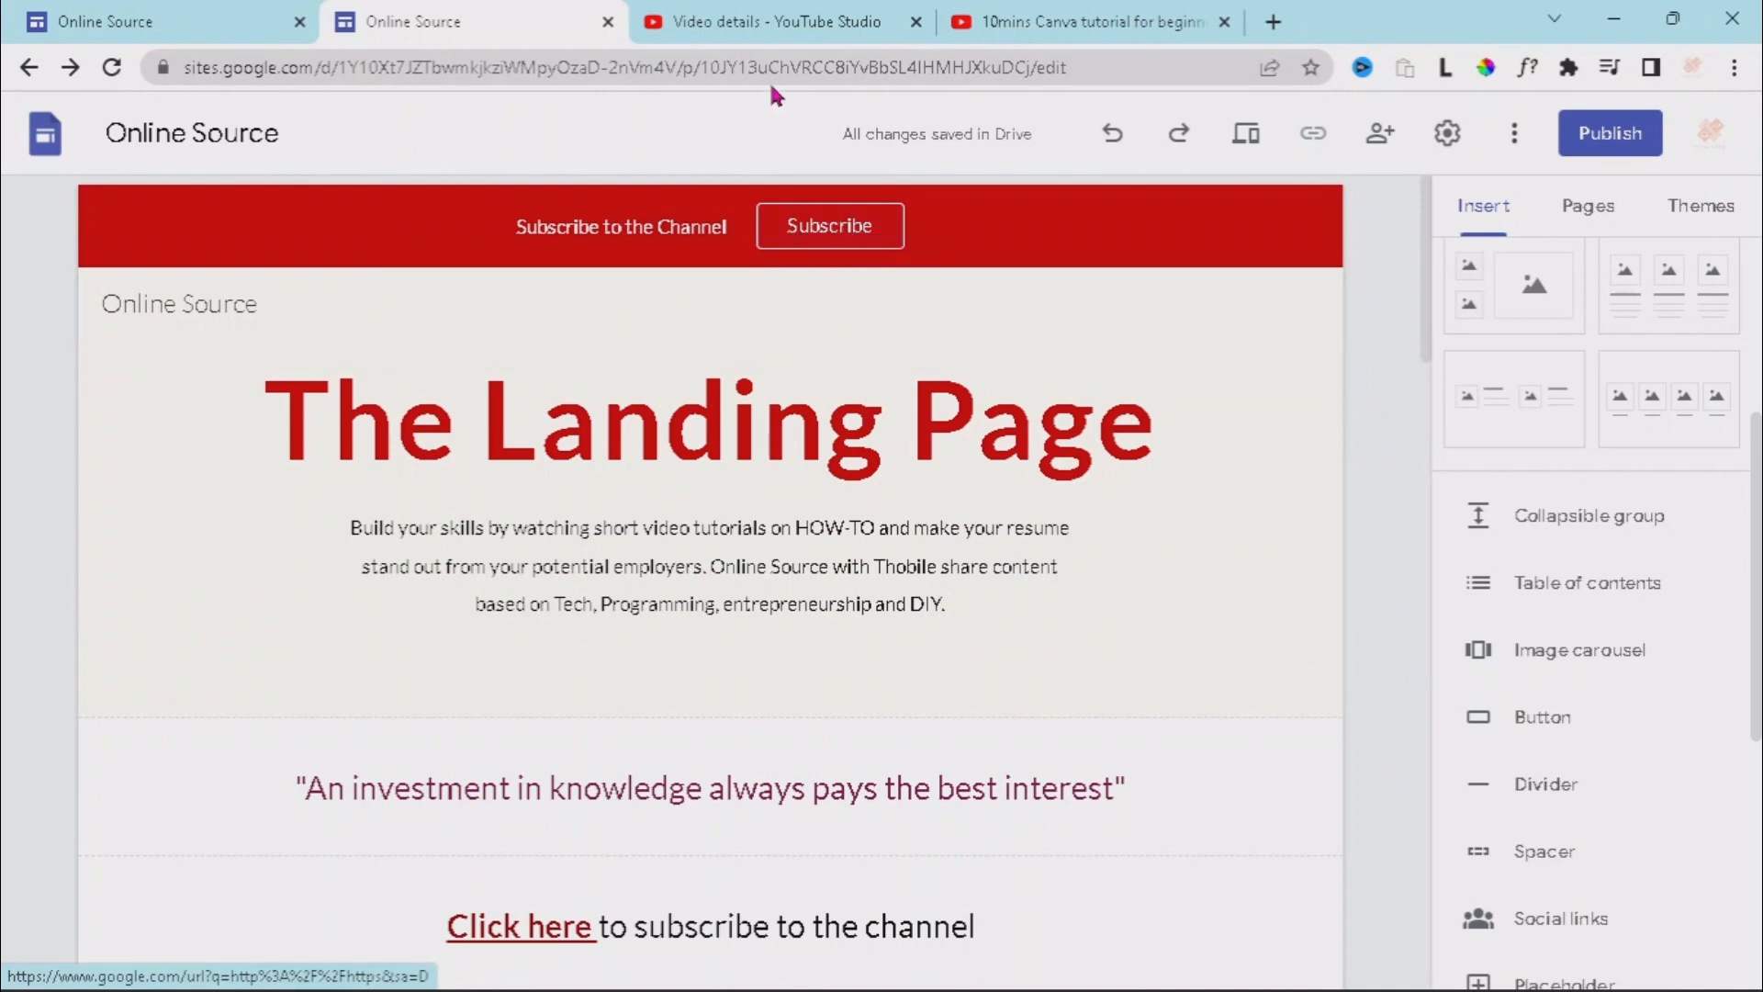
left_click(843, 20)
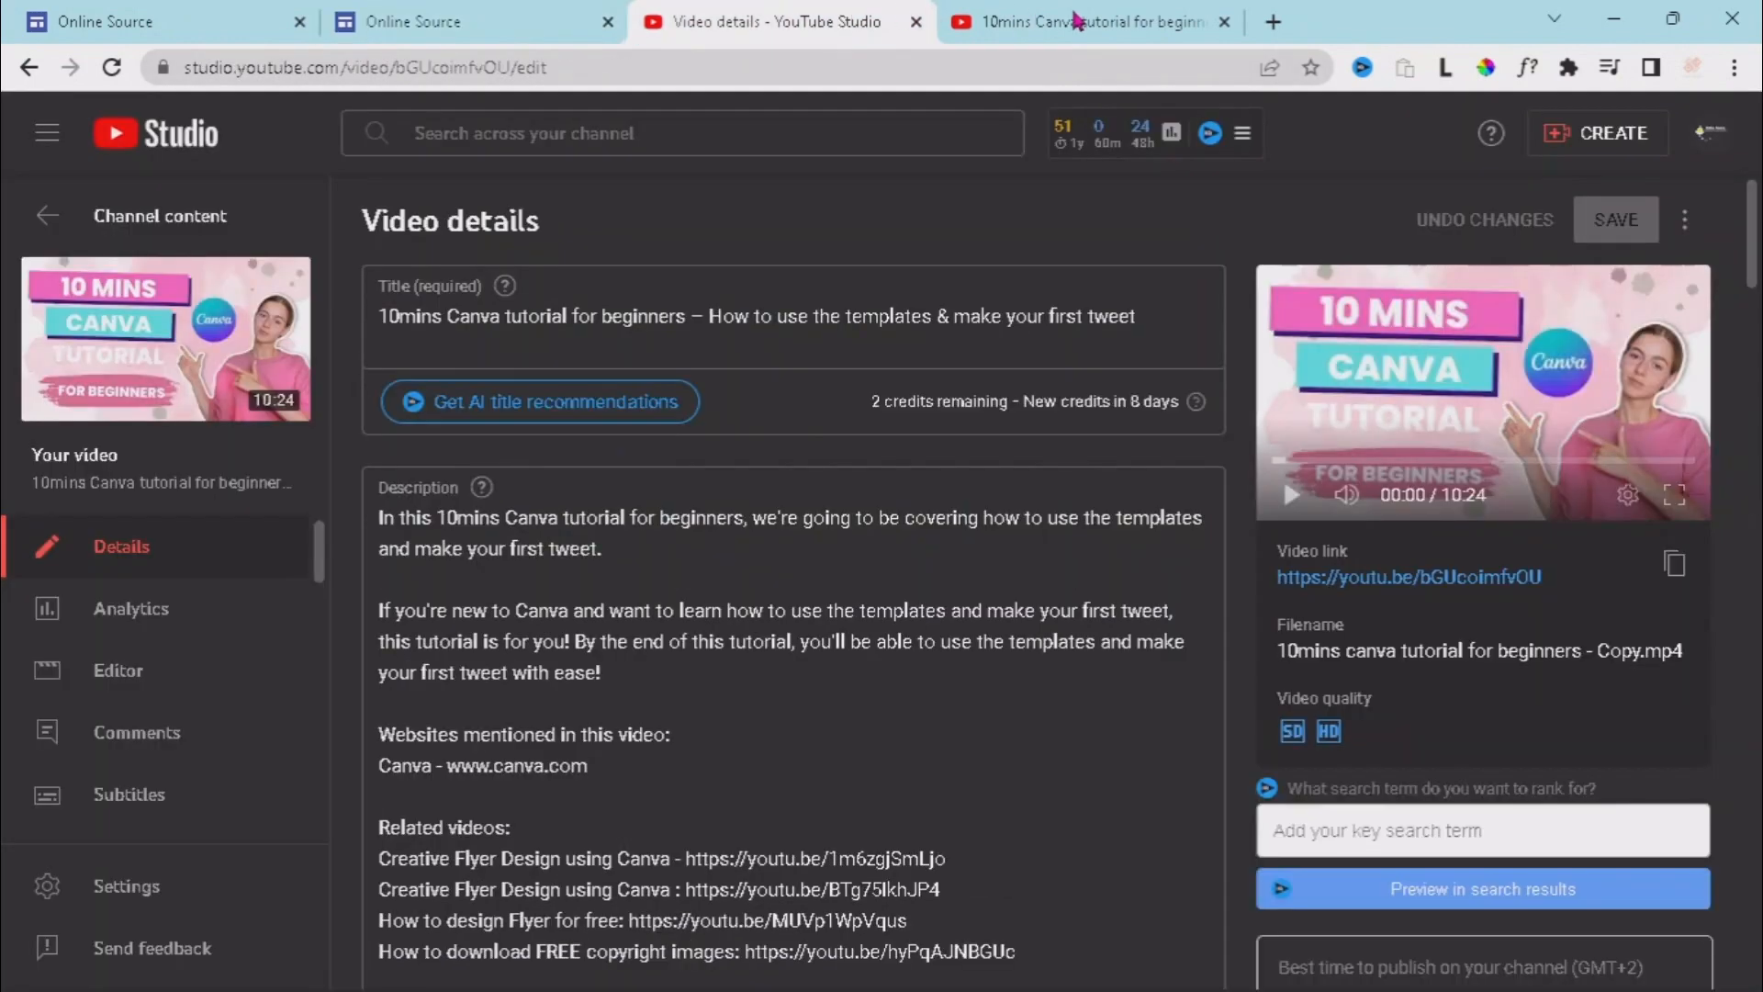
left_click(1077, 19)
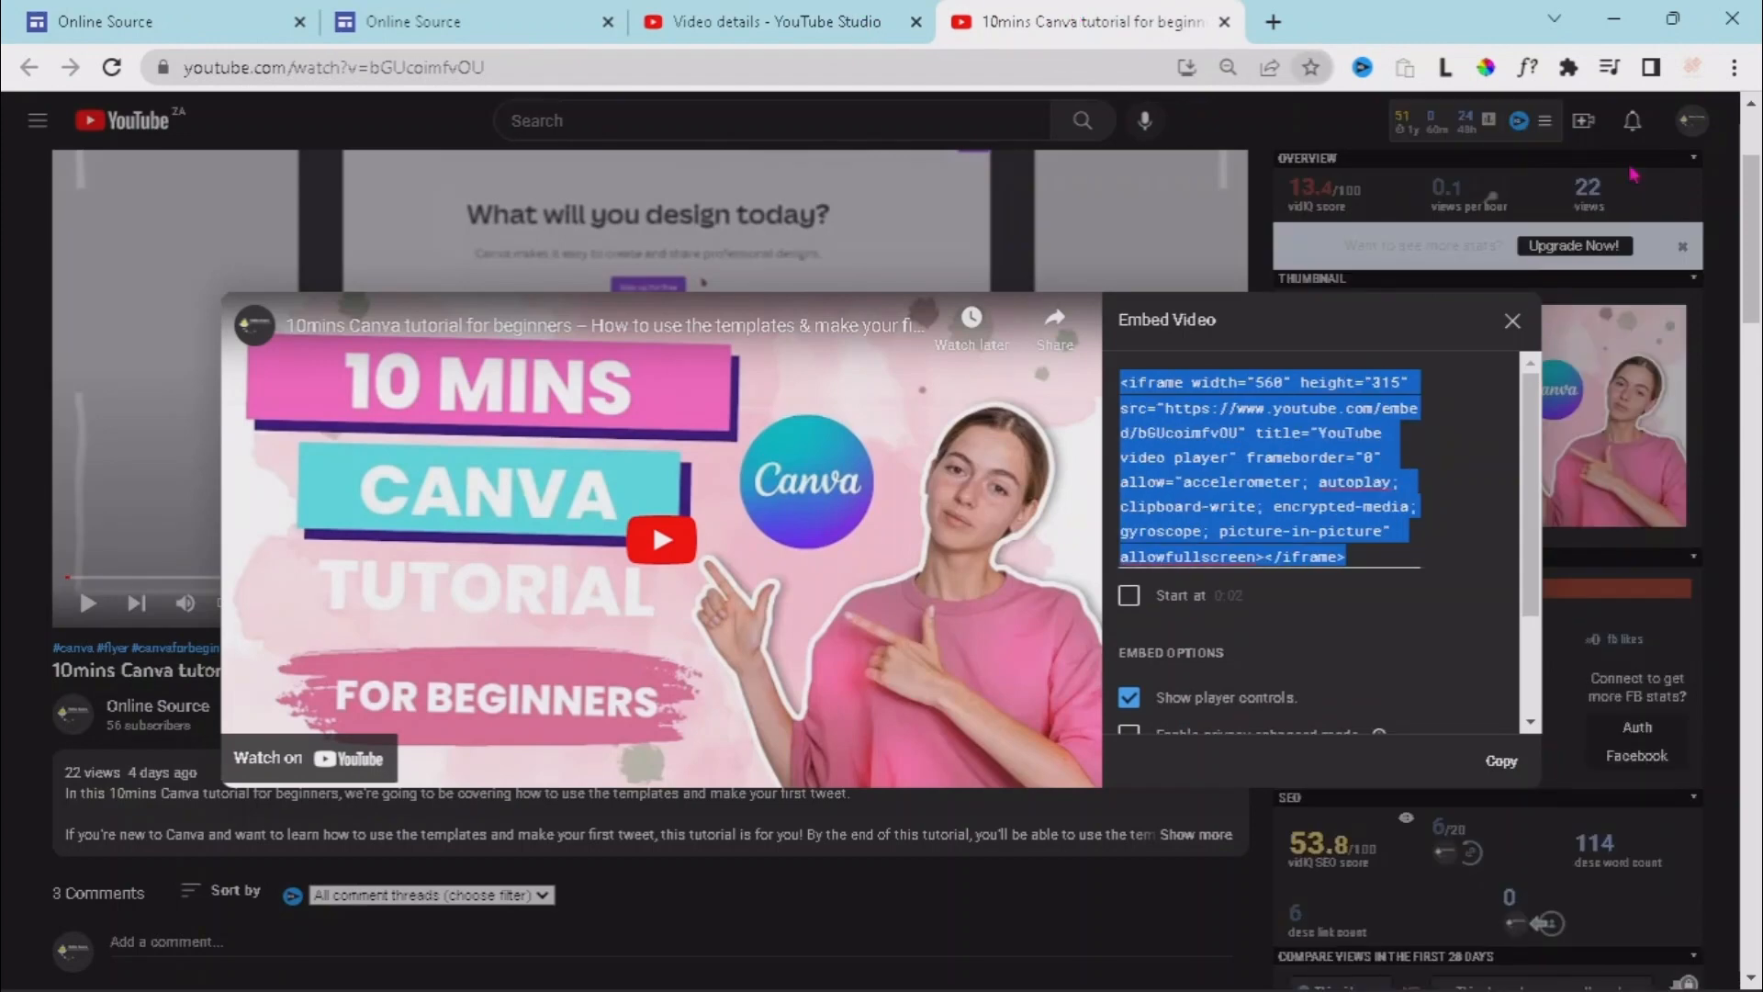
left_click(1694, 131)
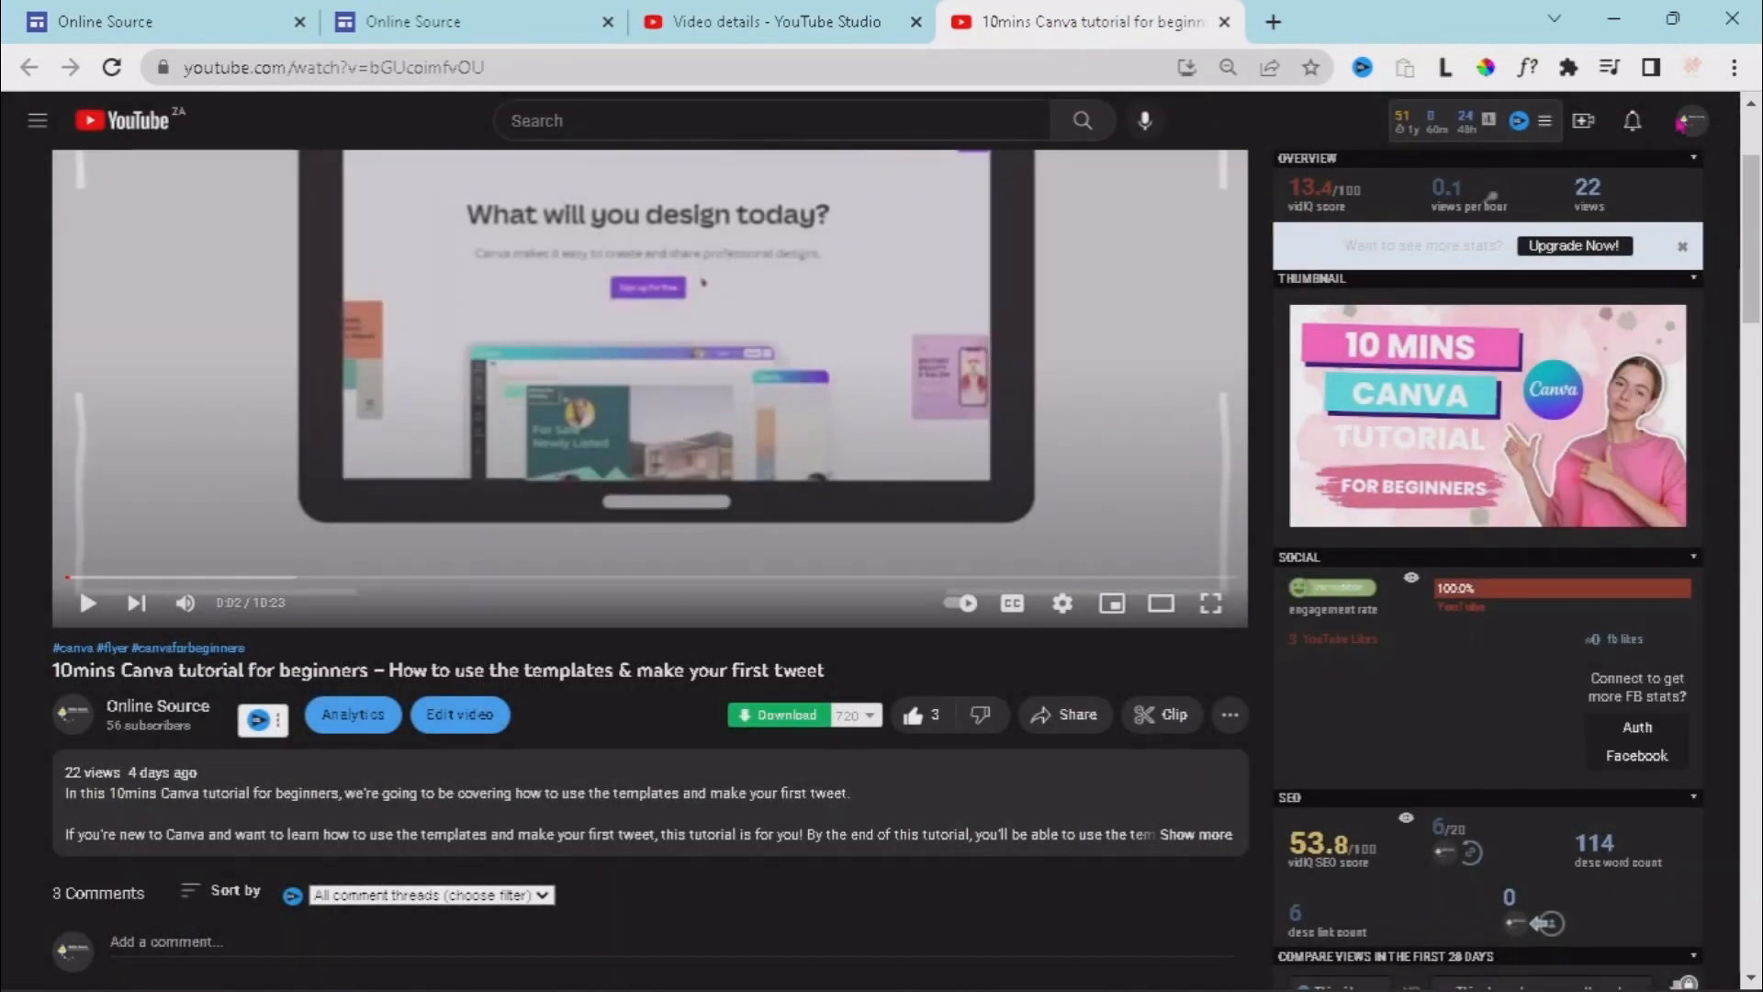
left_click(1681, 123)
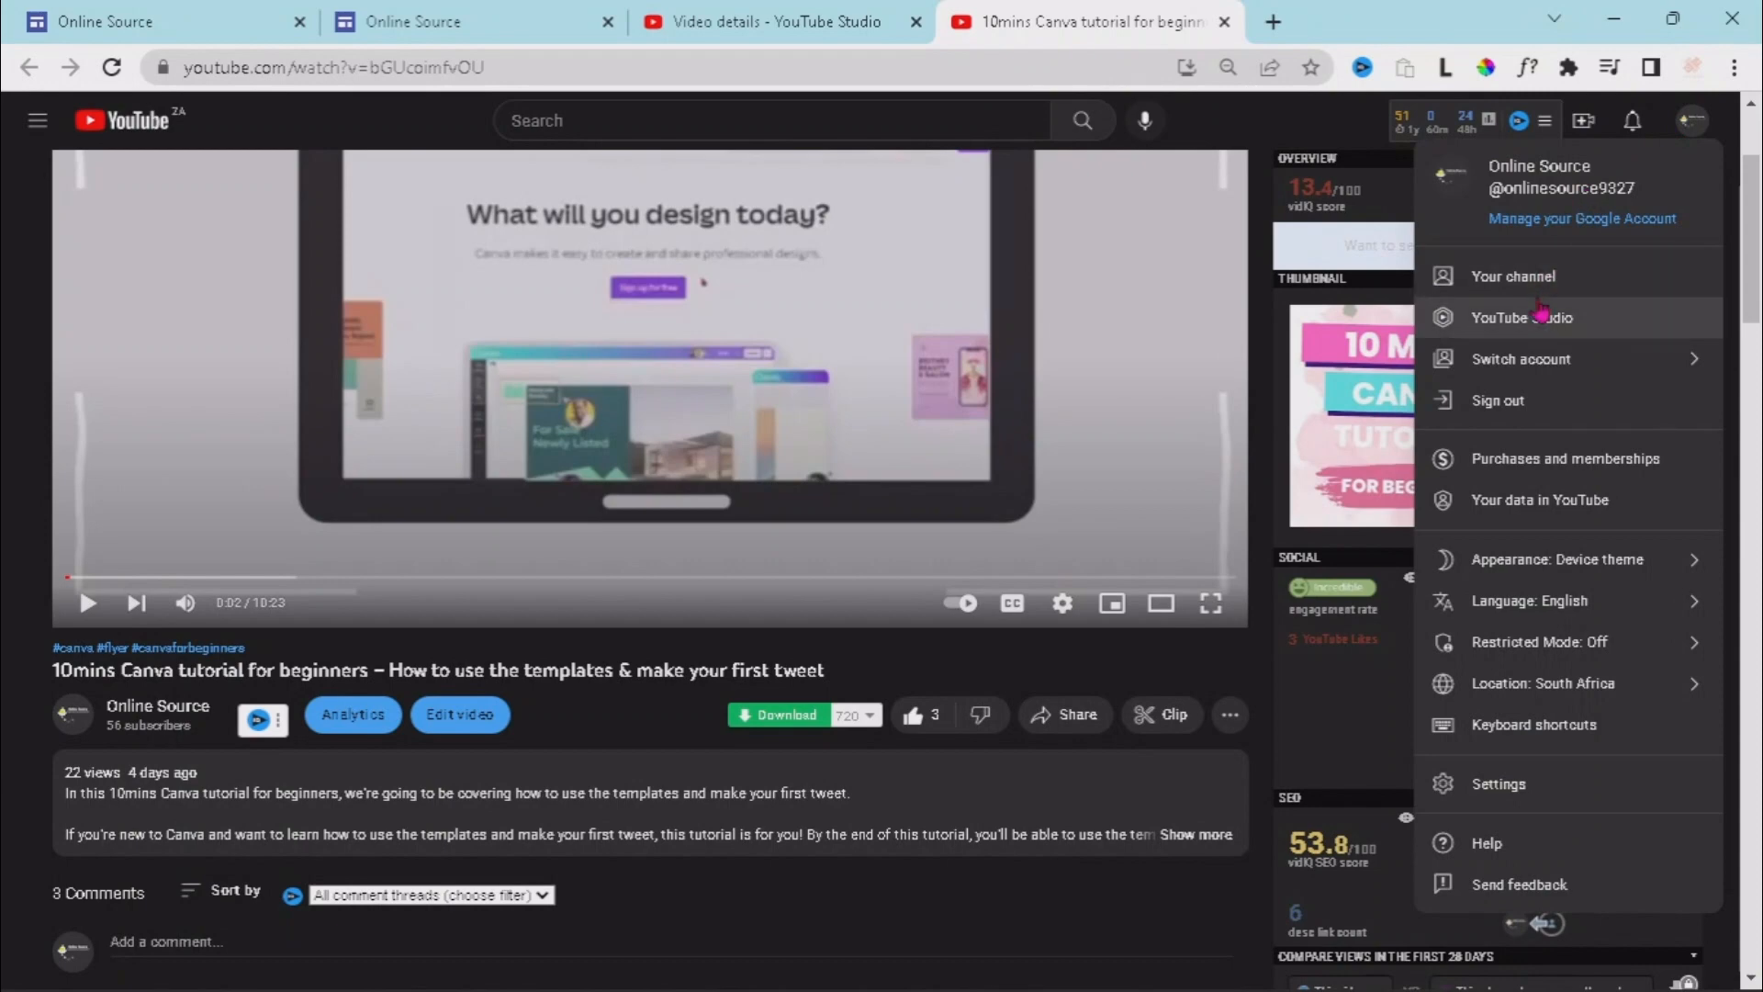
left_click(1540, 294)
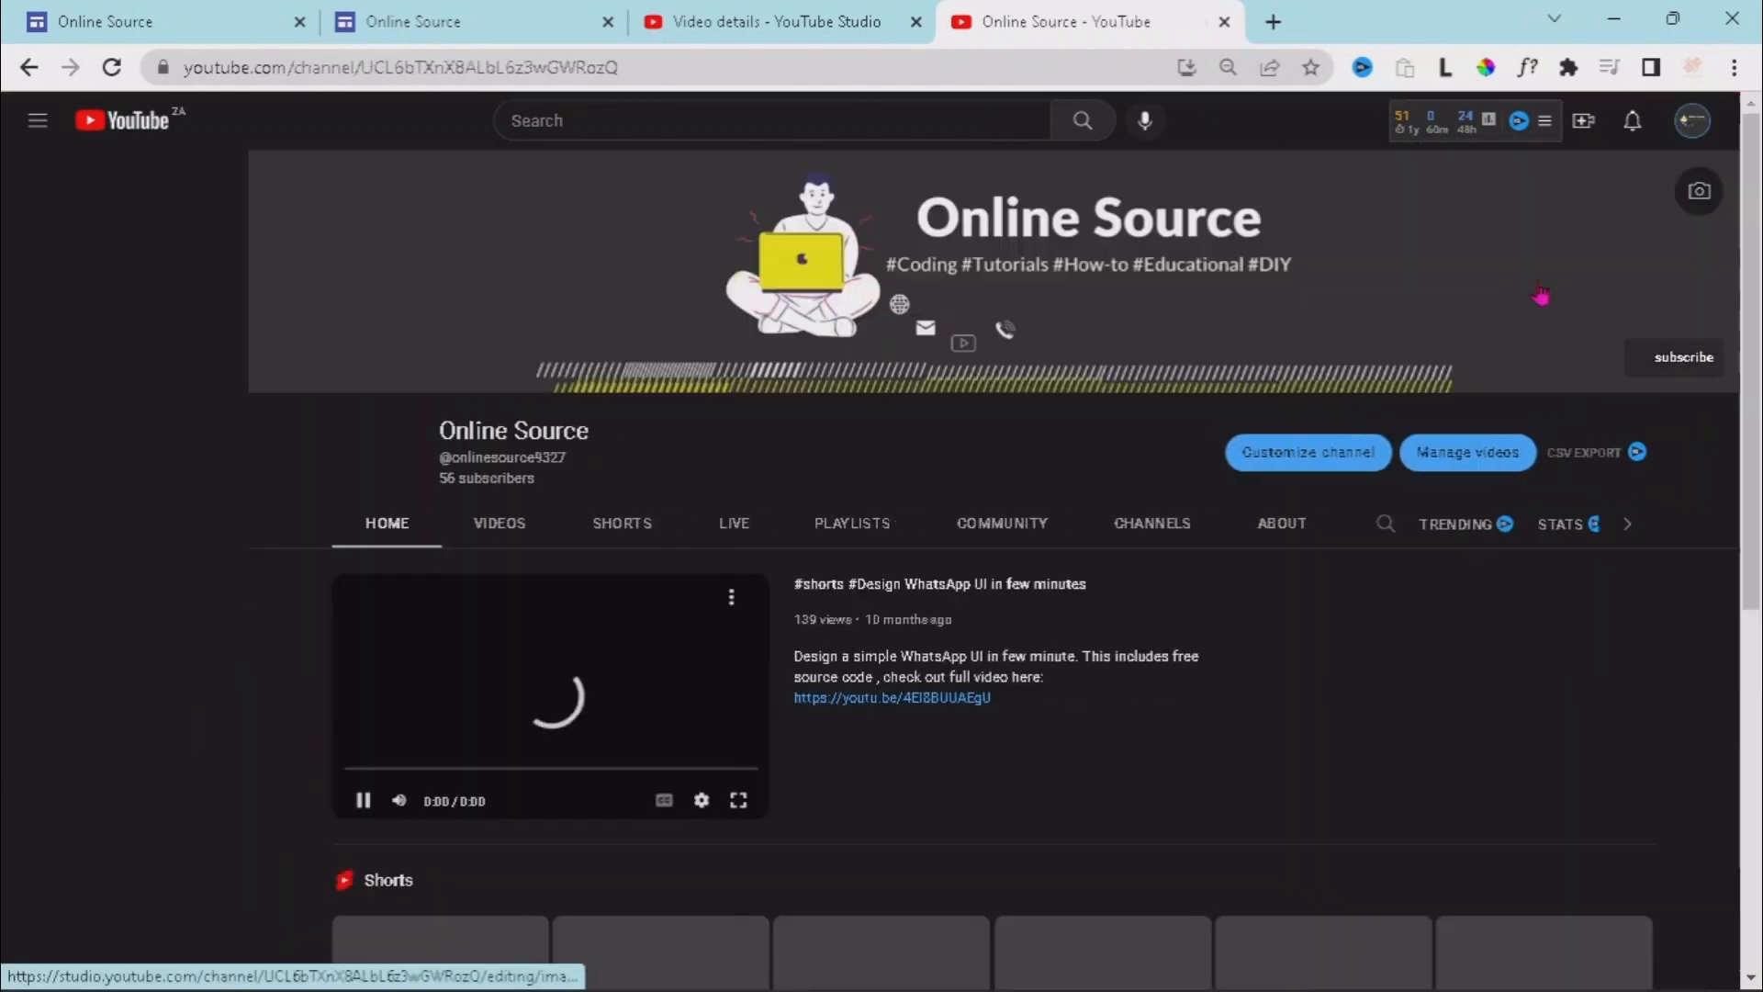
left_click(363, 800)
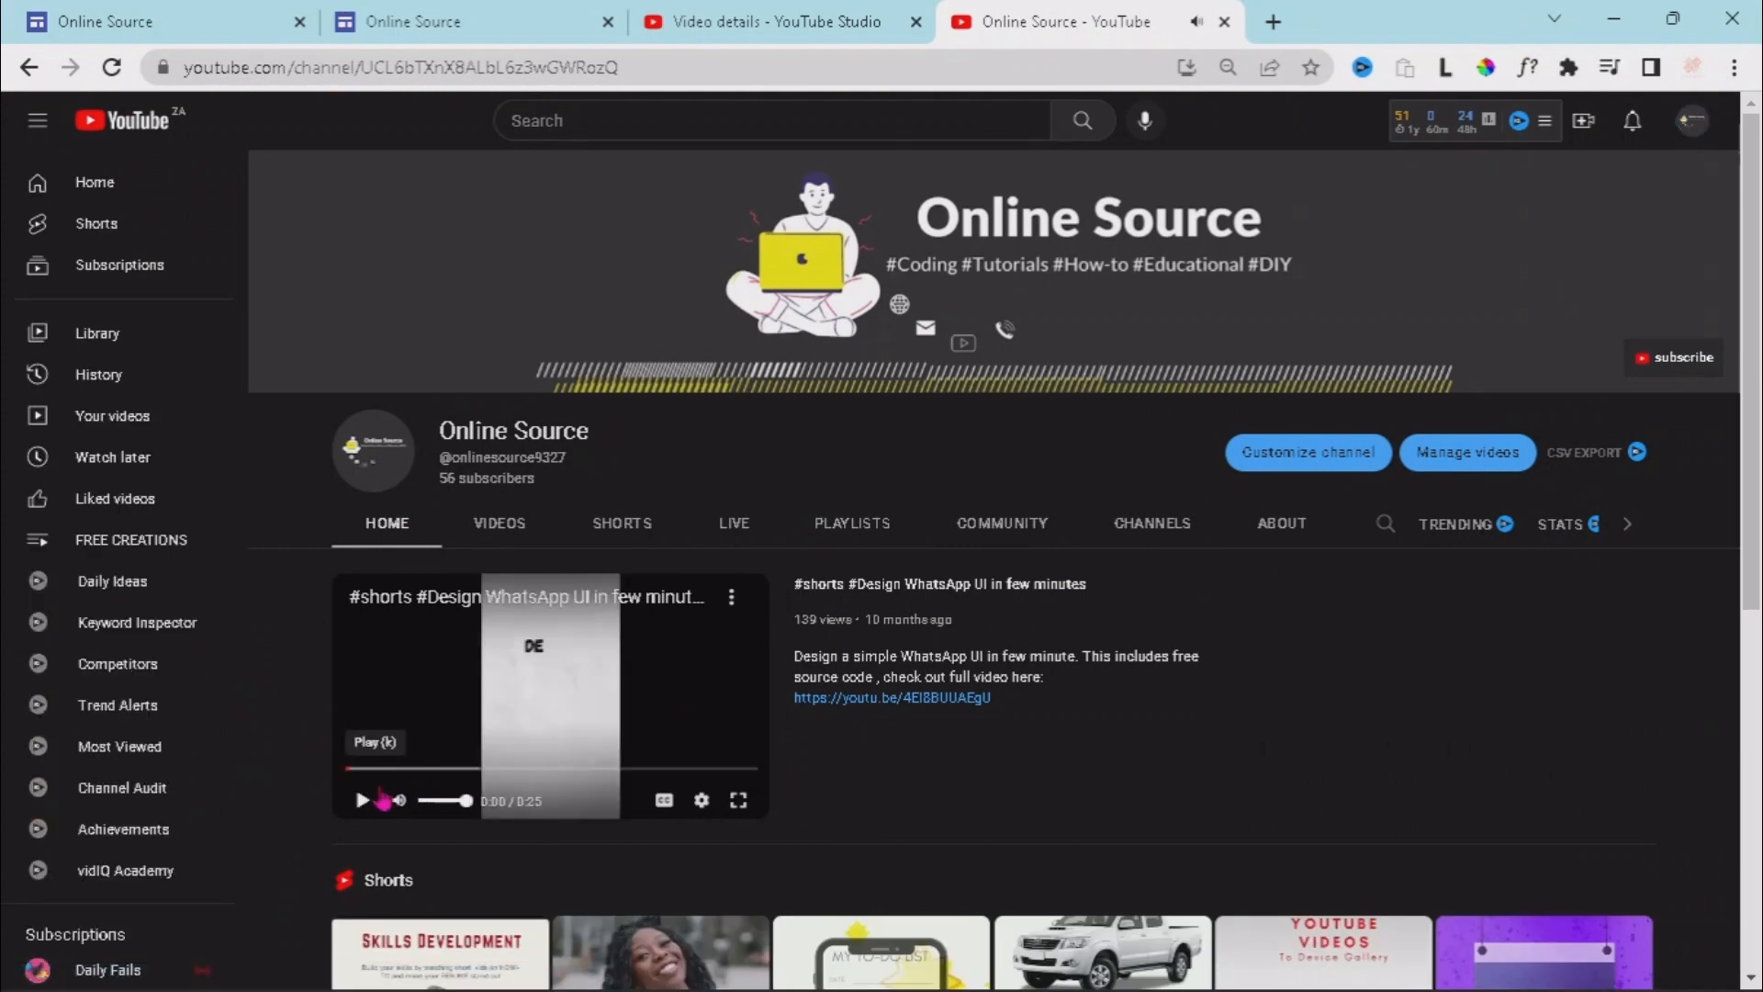
left_click(740, 73)
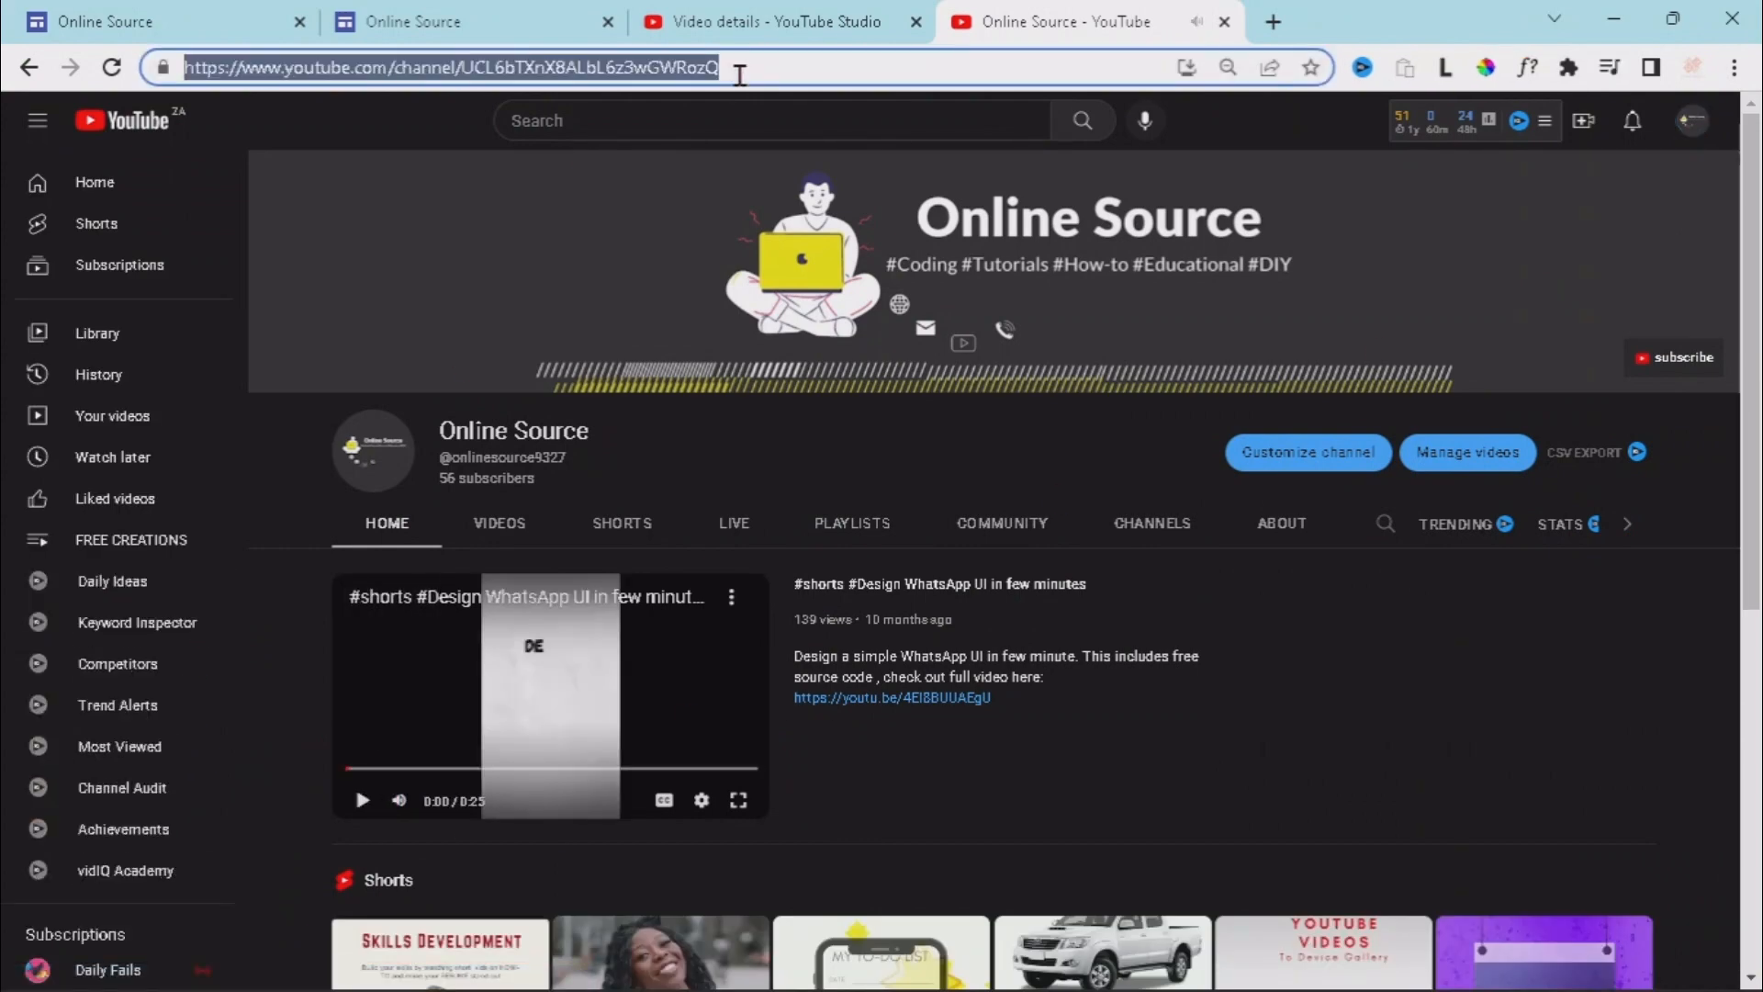
Back in Google Sites, replace the announcement banner button's link with the copied YouTube channel address and close the settings
left_click(535, 29)
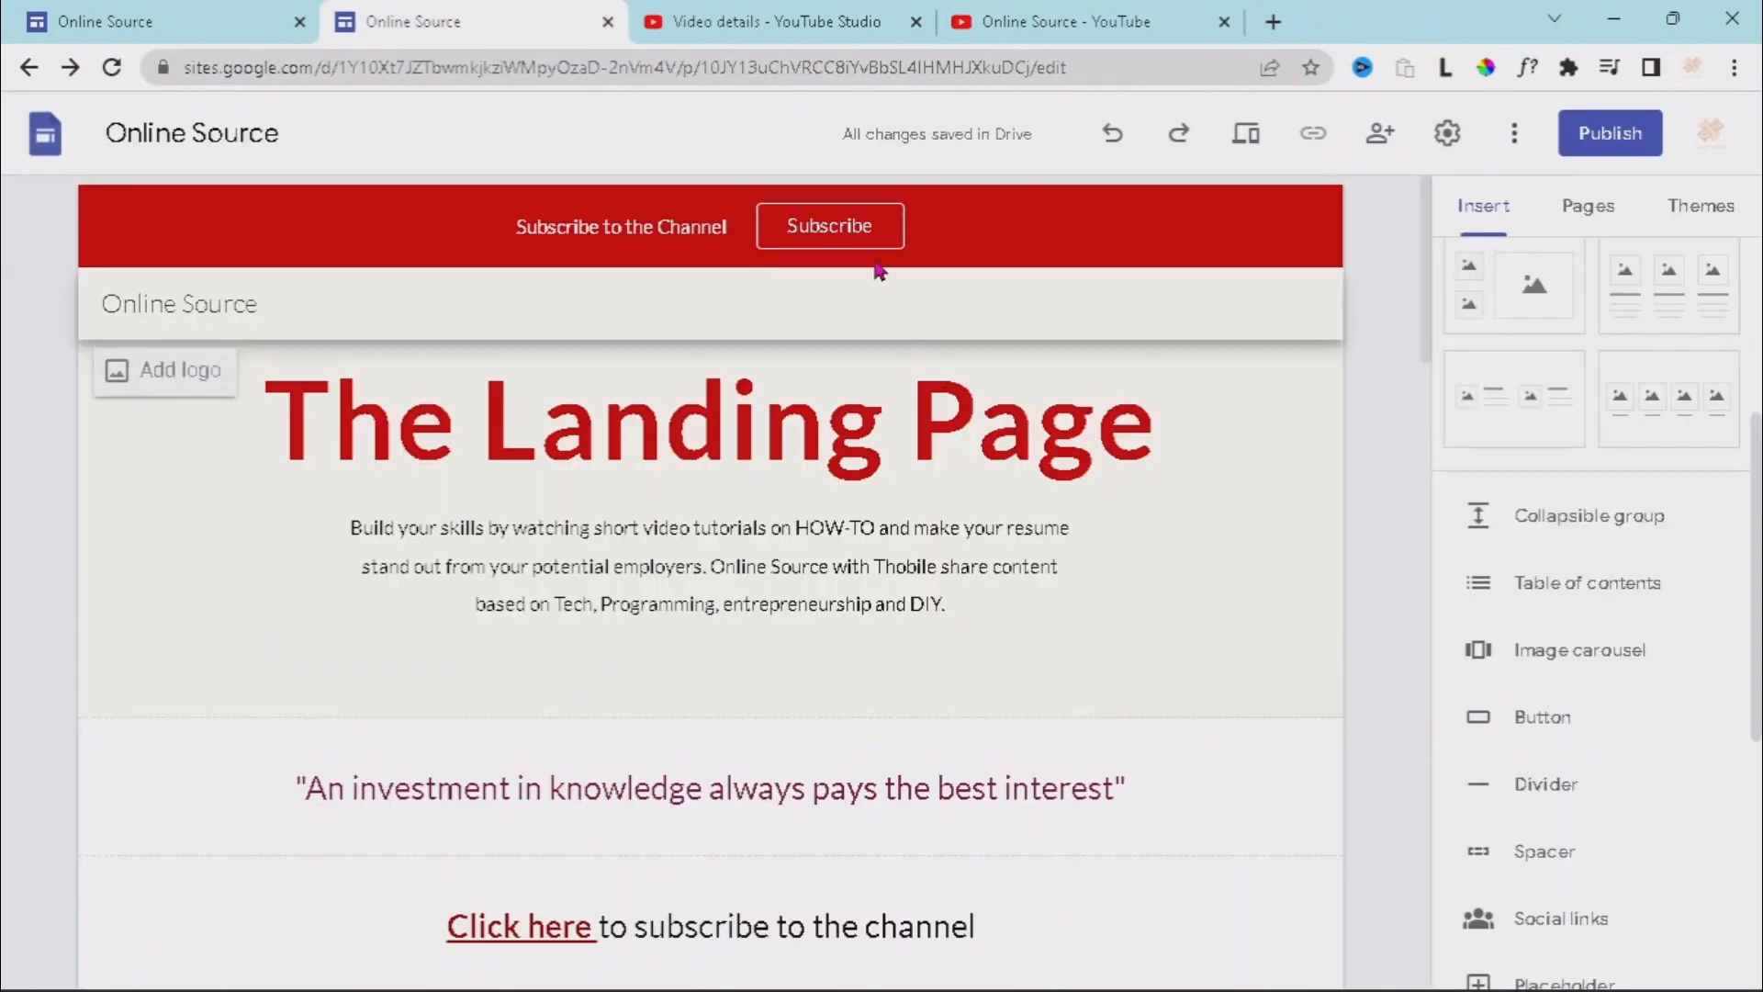
left_click(1447, 133)
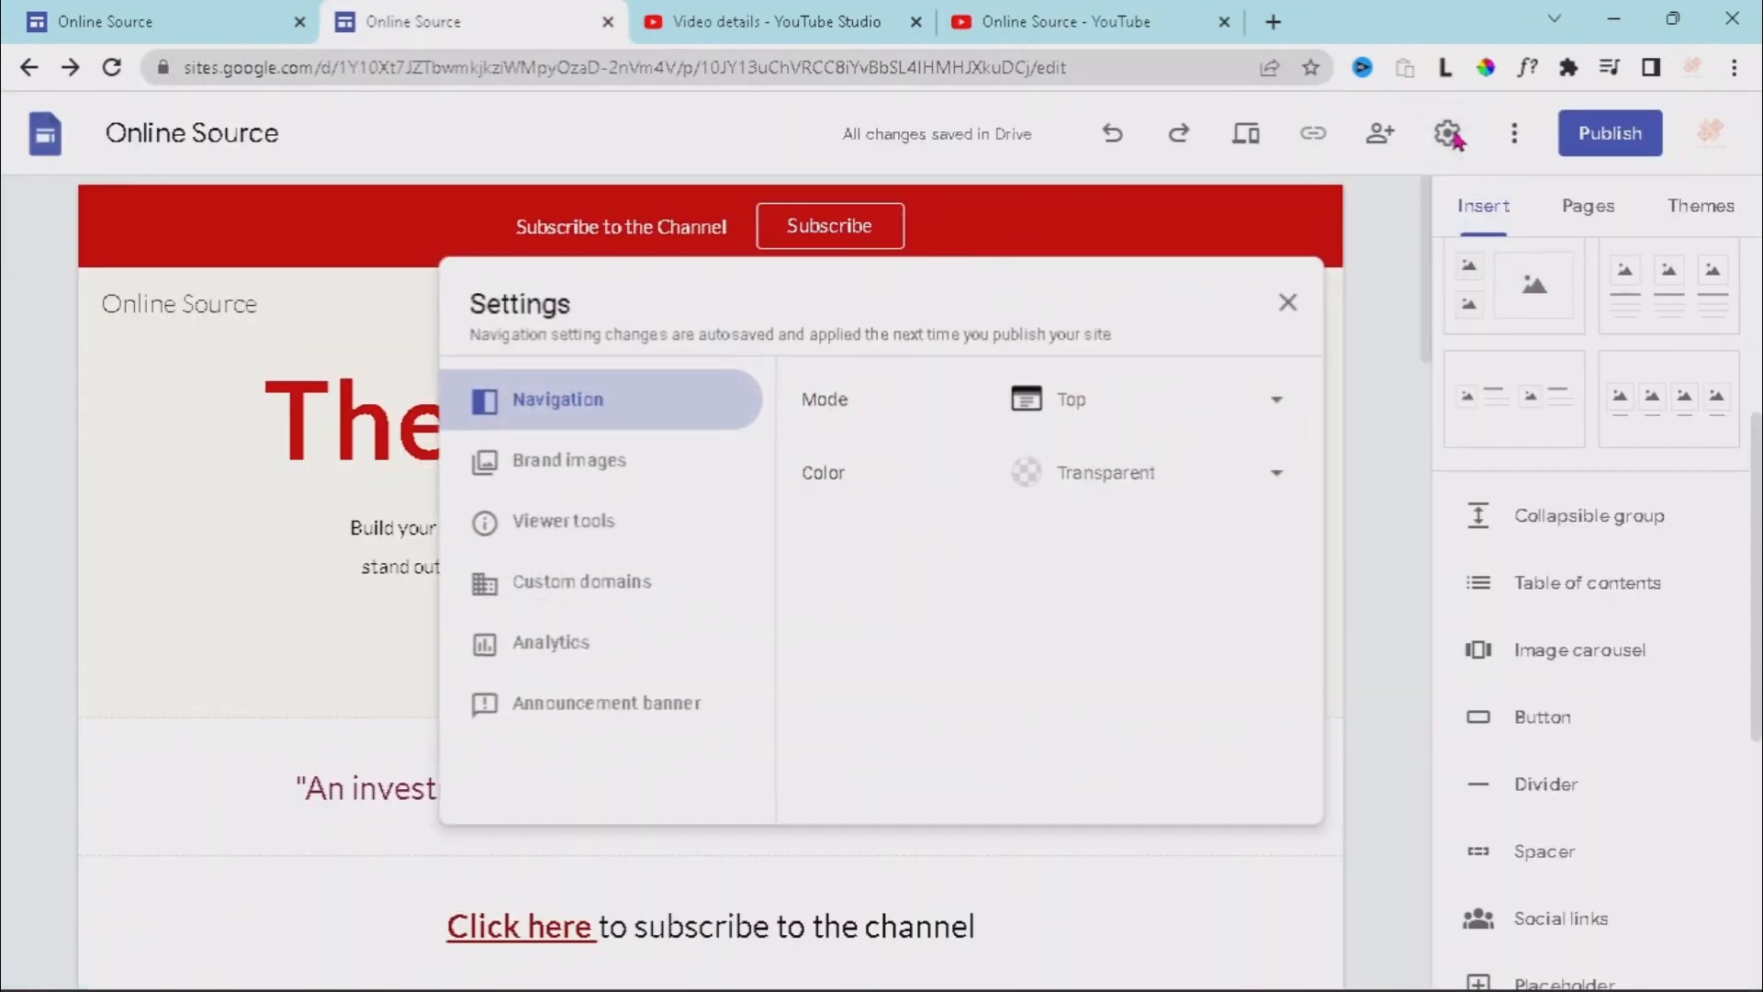
left_click(619, 717)
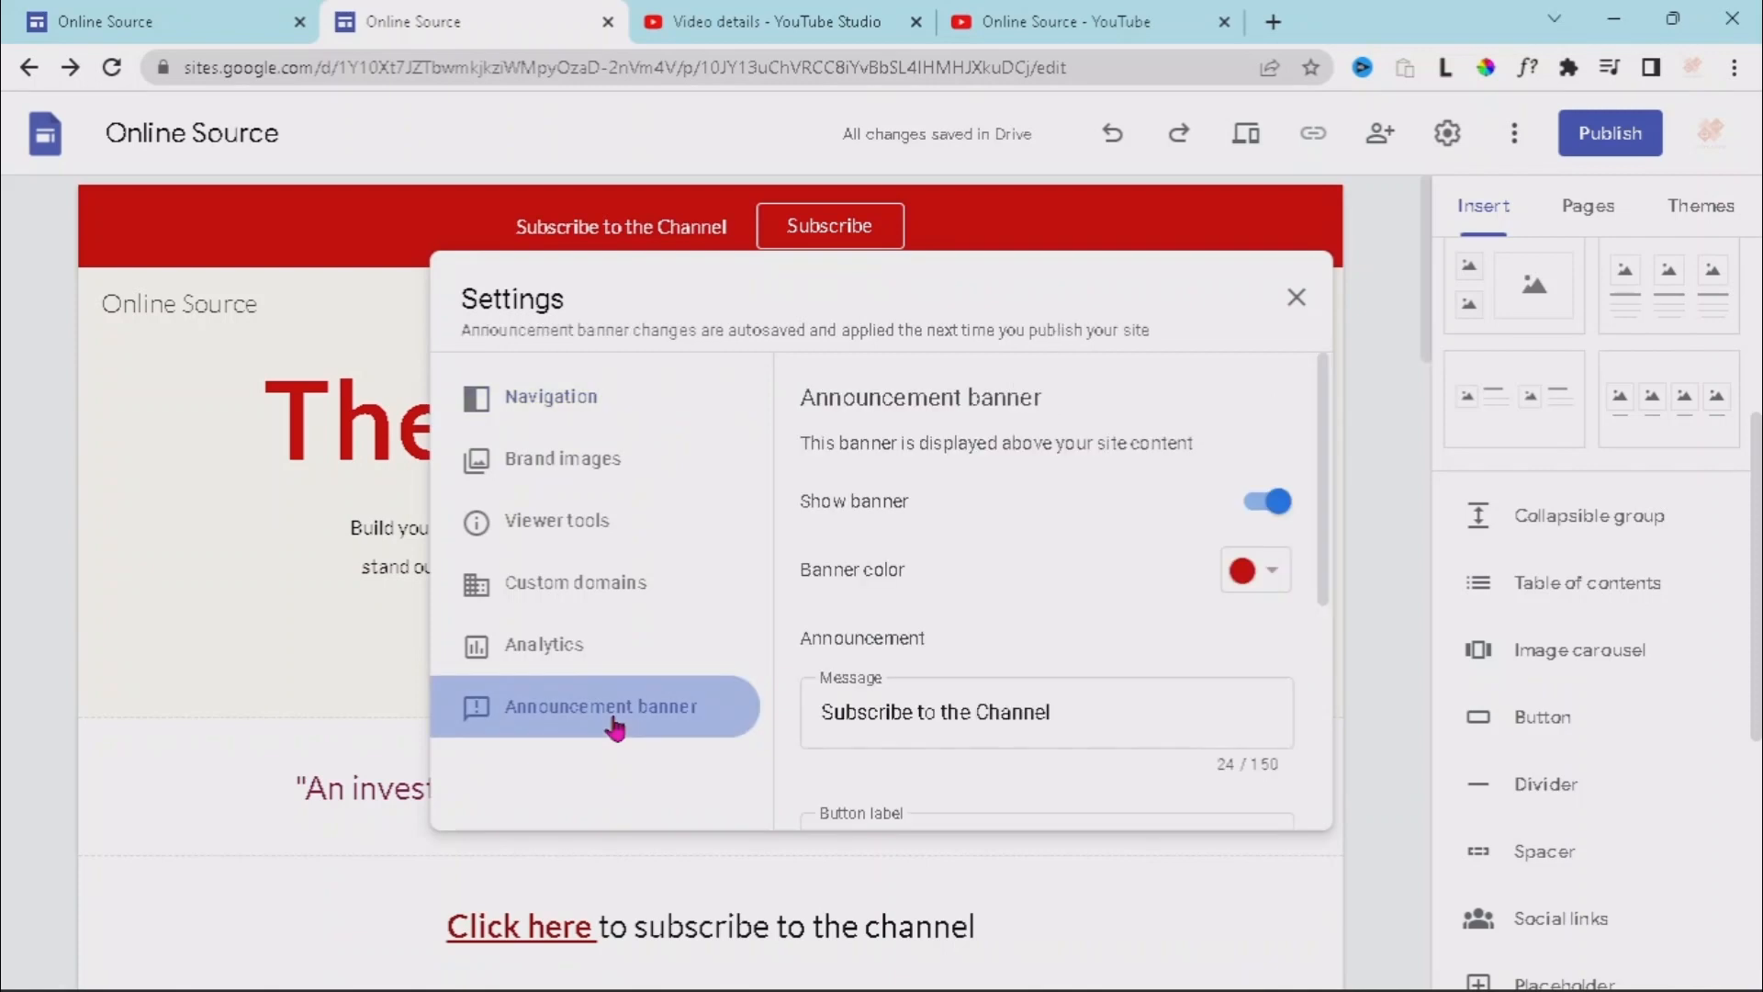
left_click_drag(1322, 537, 1295, 734)
triple_click(1030, 557)
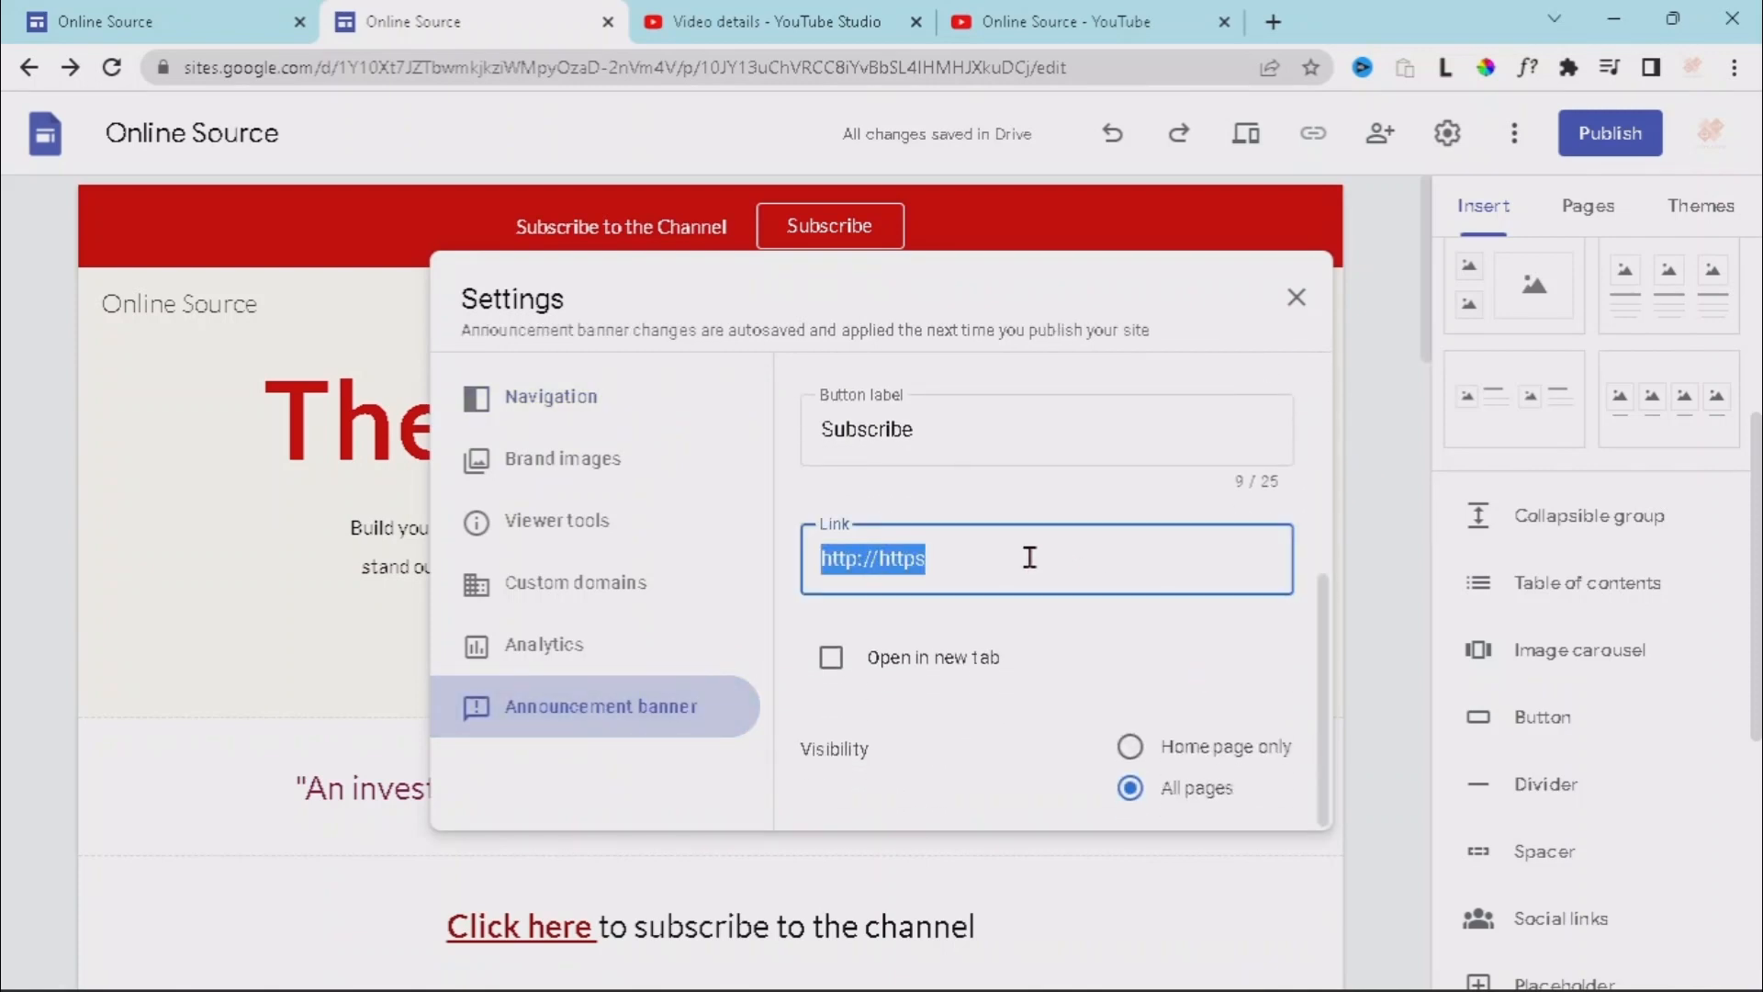
key("ctrl+v")
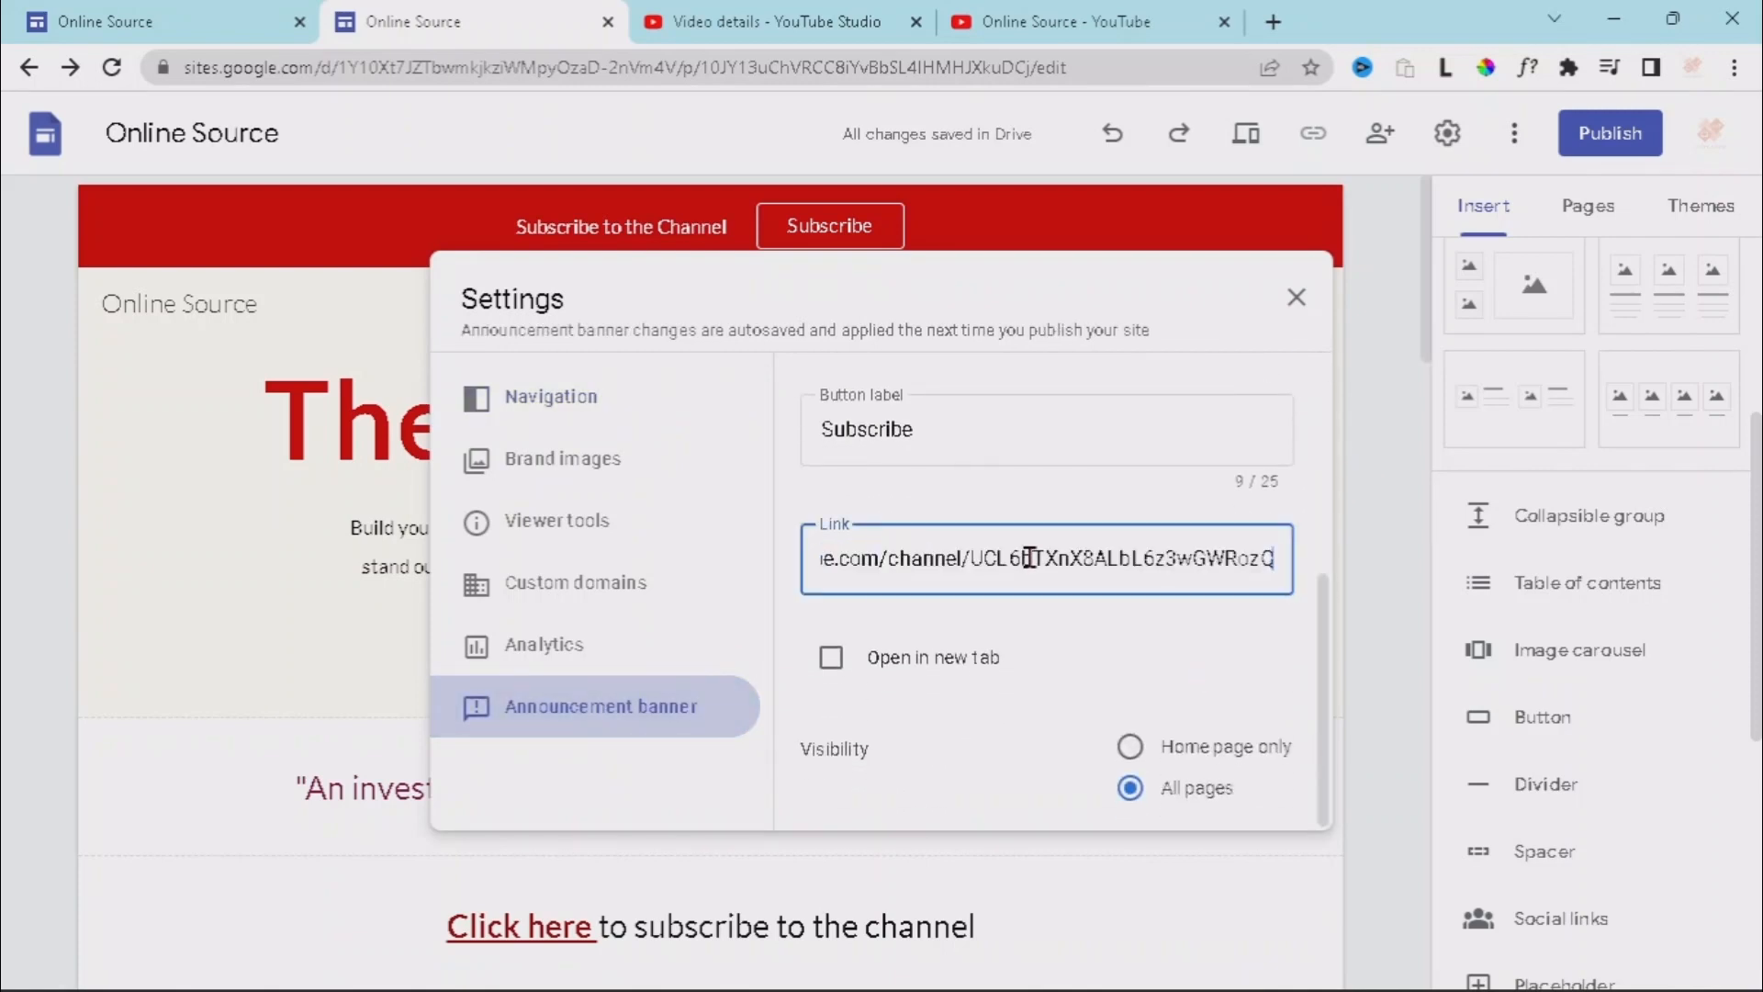
left_click(1386, 406)
Replace the link on the "Click here" text below the quote with the copied YouTube channel address
left_click_drag(1430, 331, 1433, 448)
left_click_drag(598, 516, 433, 516)
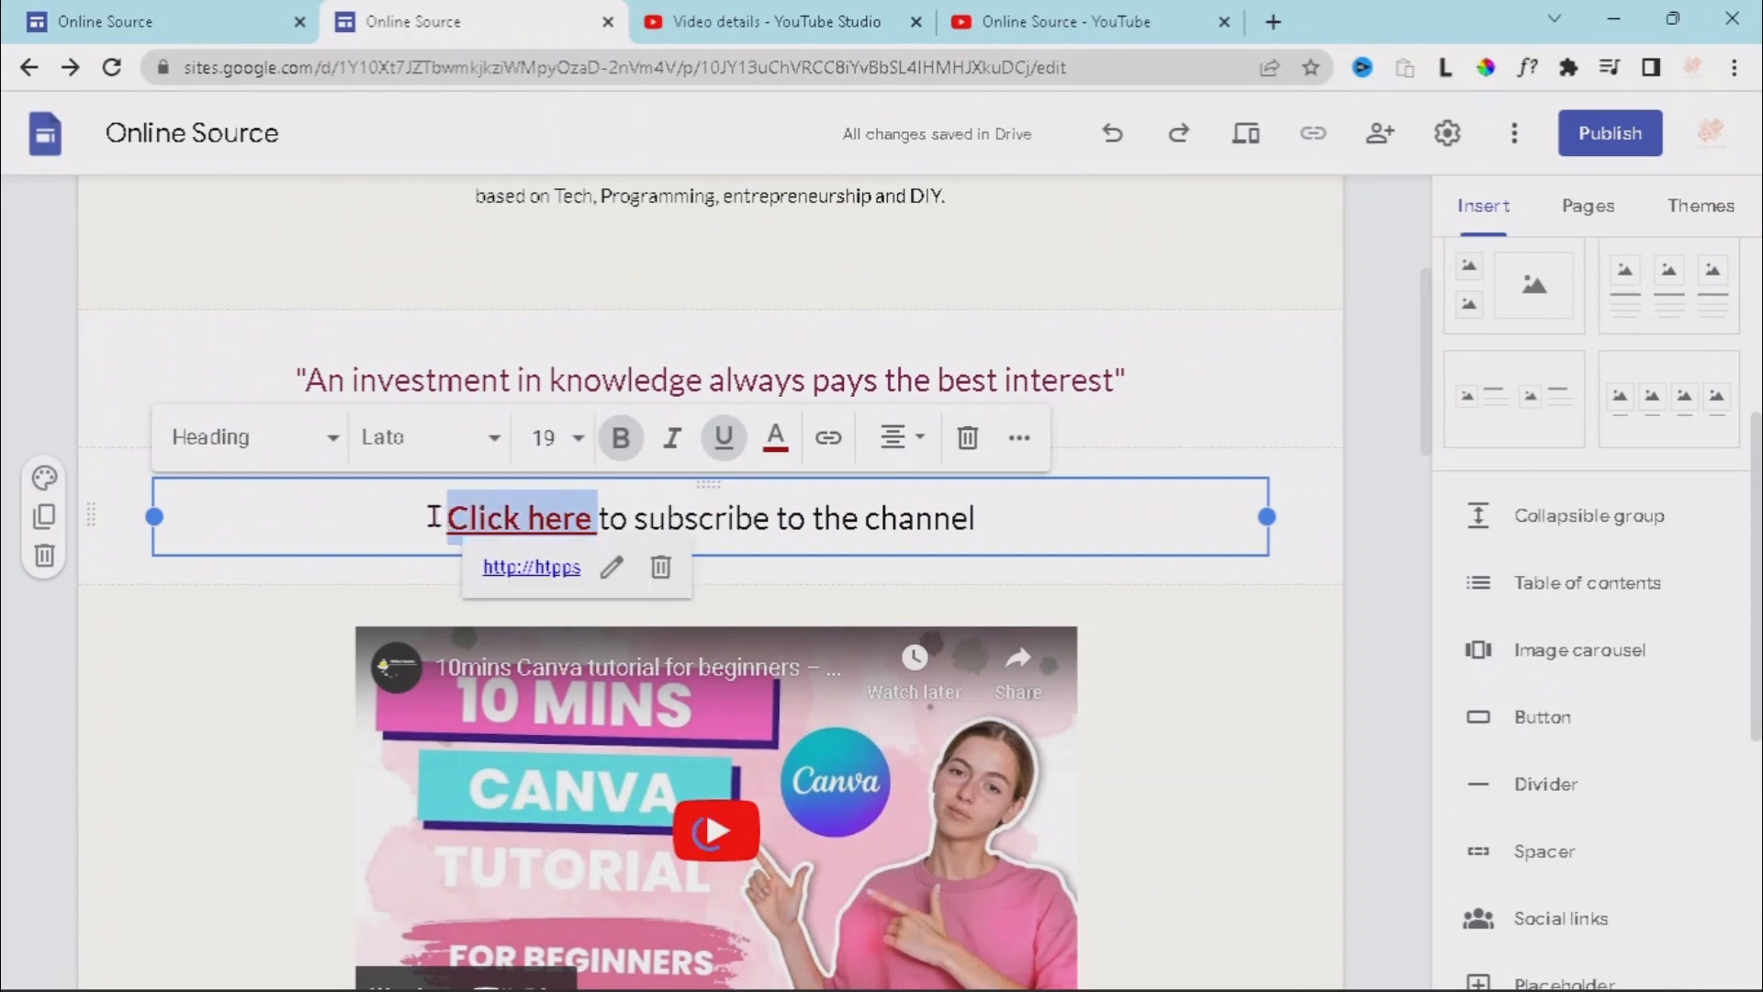
left_click(828, 438)
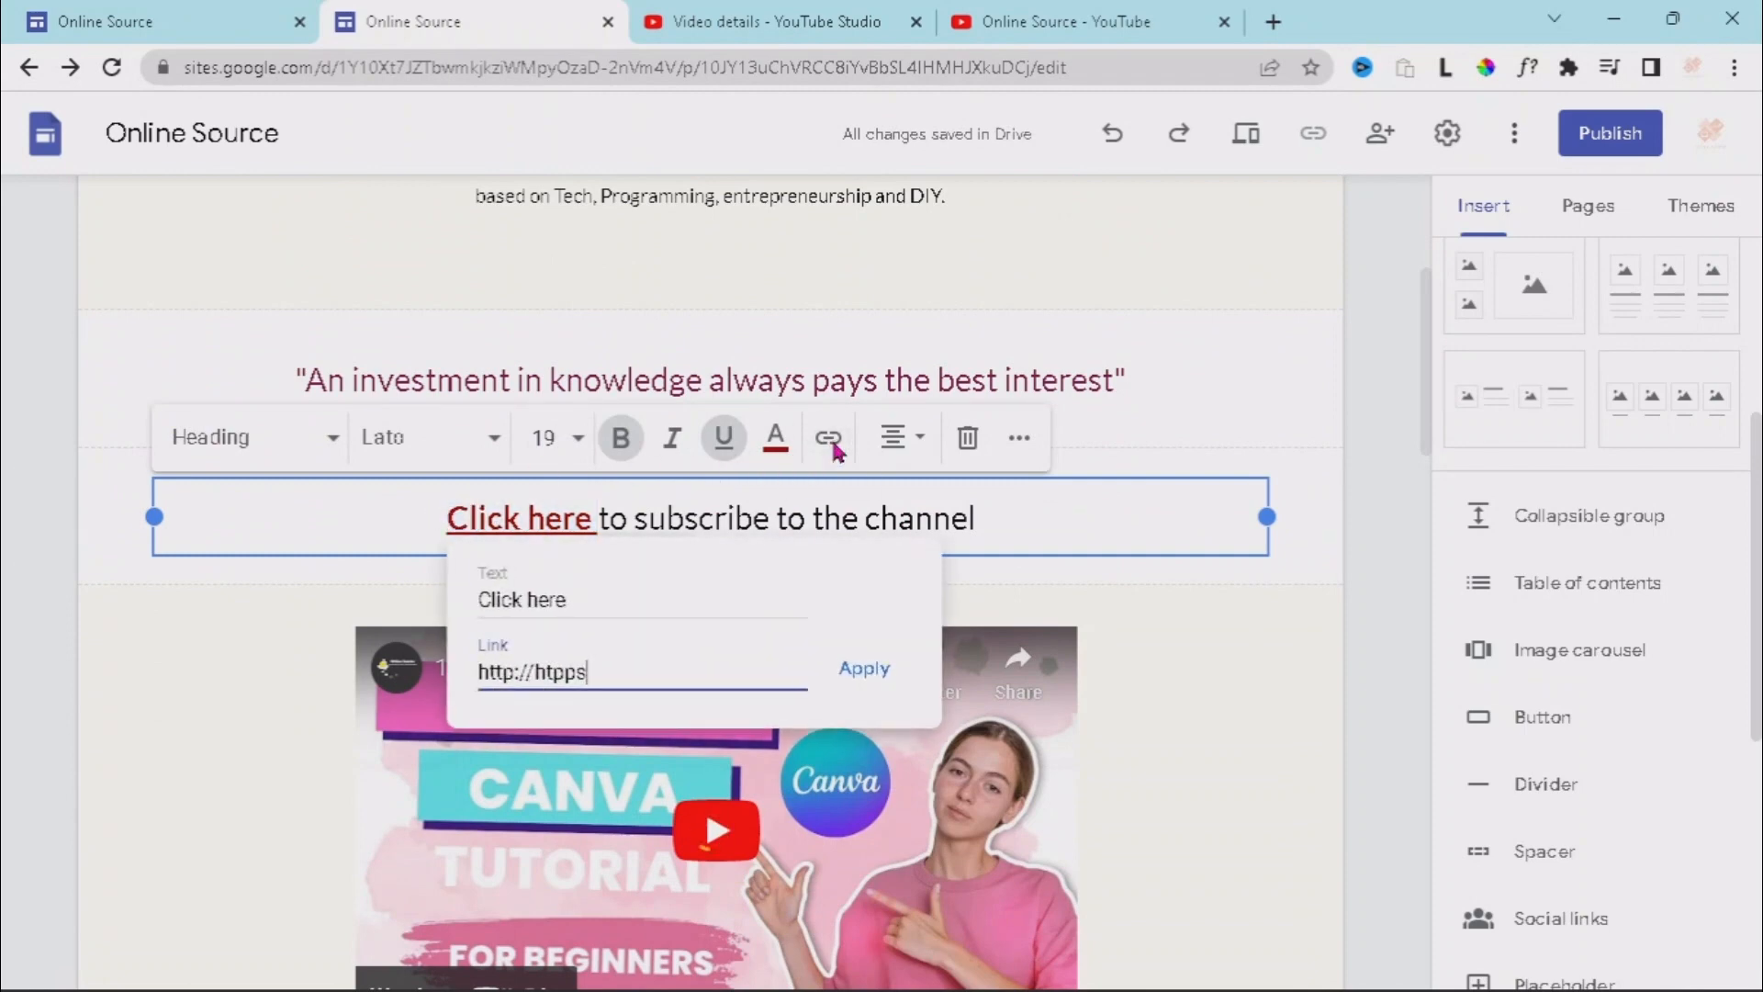
triple_click(667, 679)
key("ctrl+v")
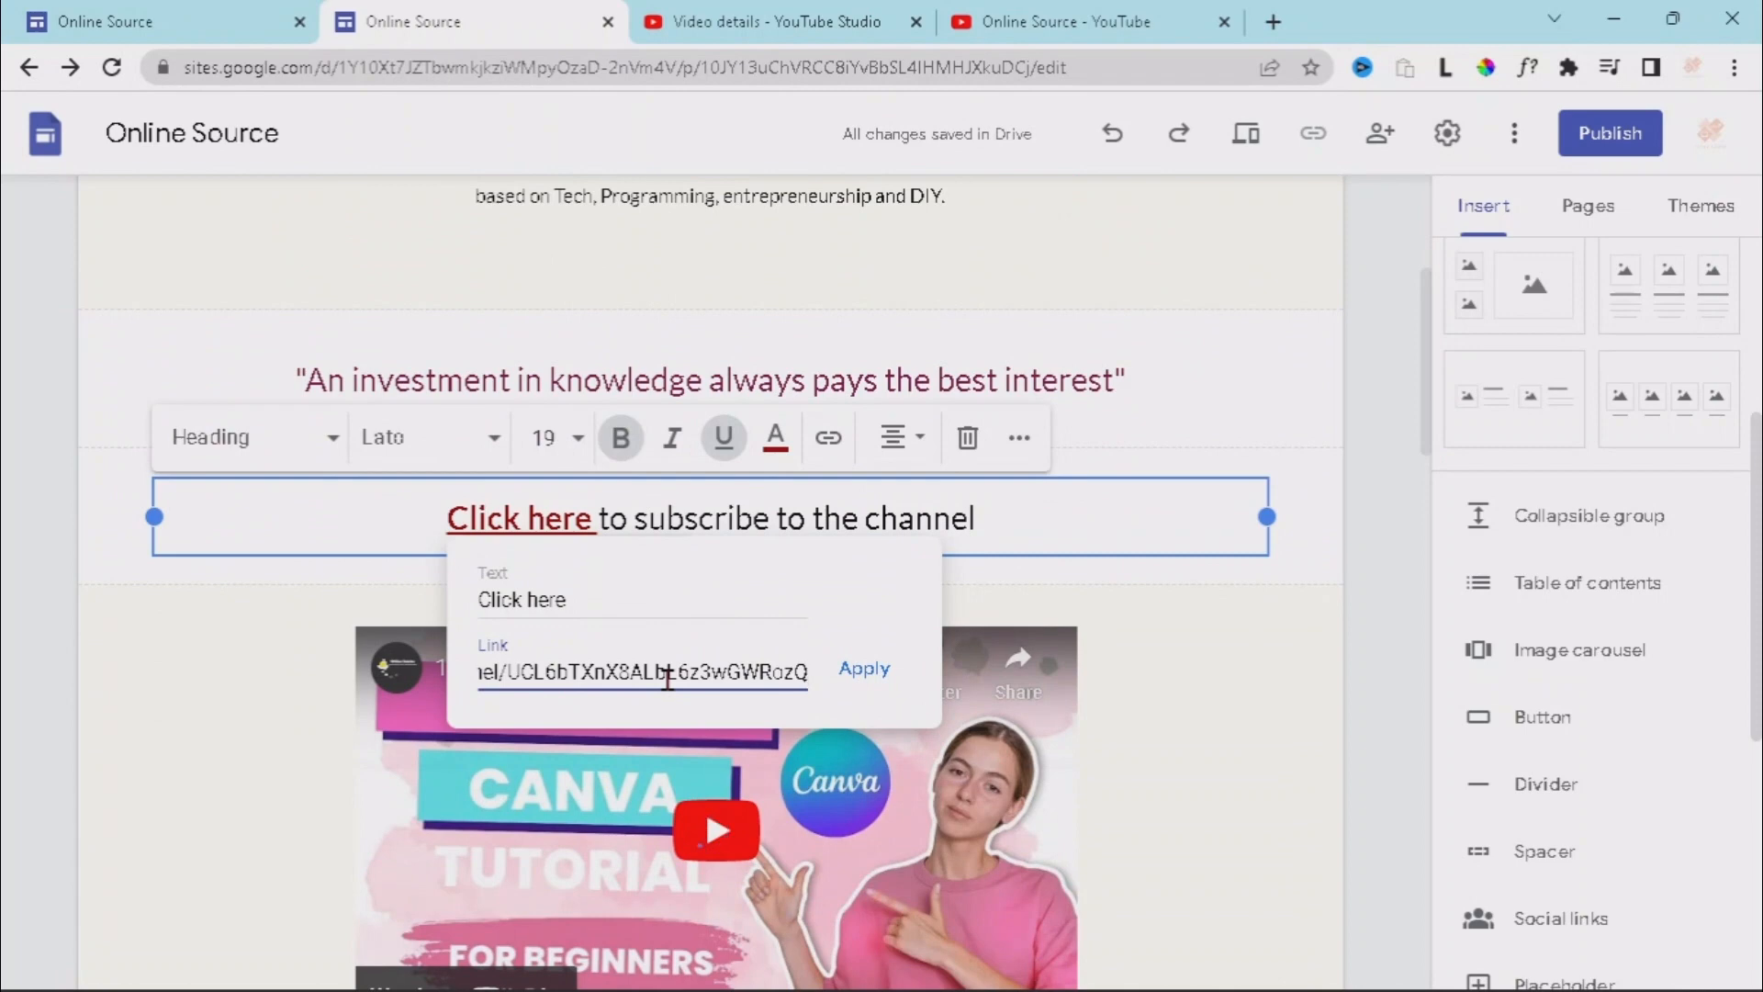
left_click(864, 669)
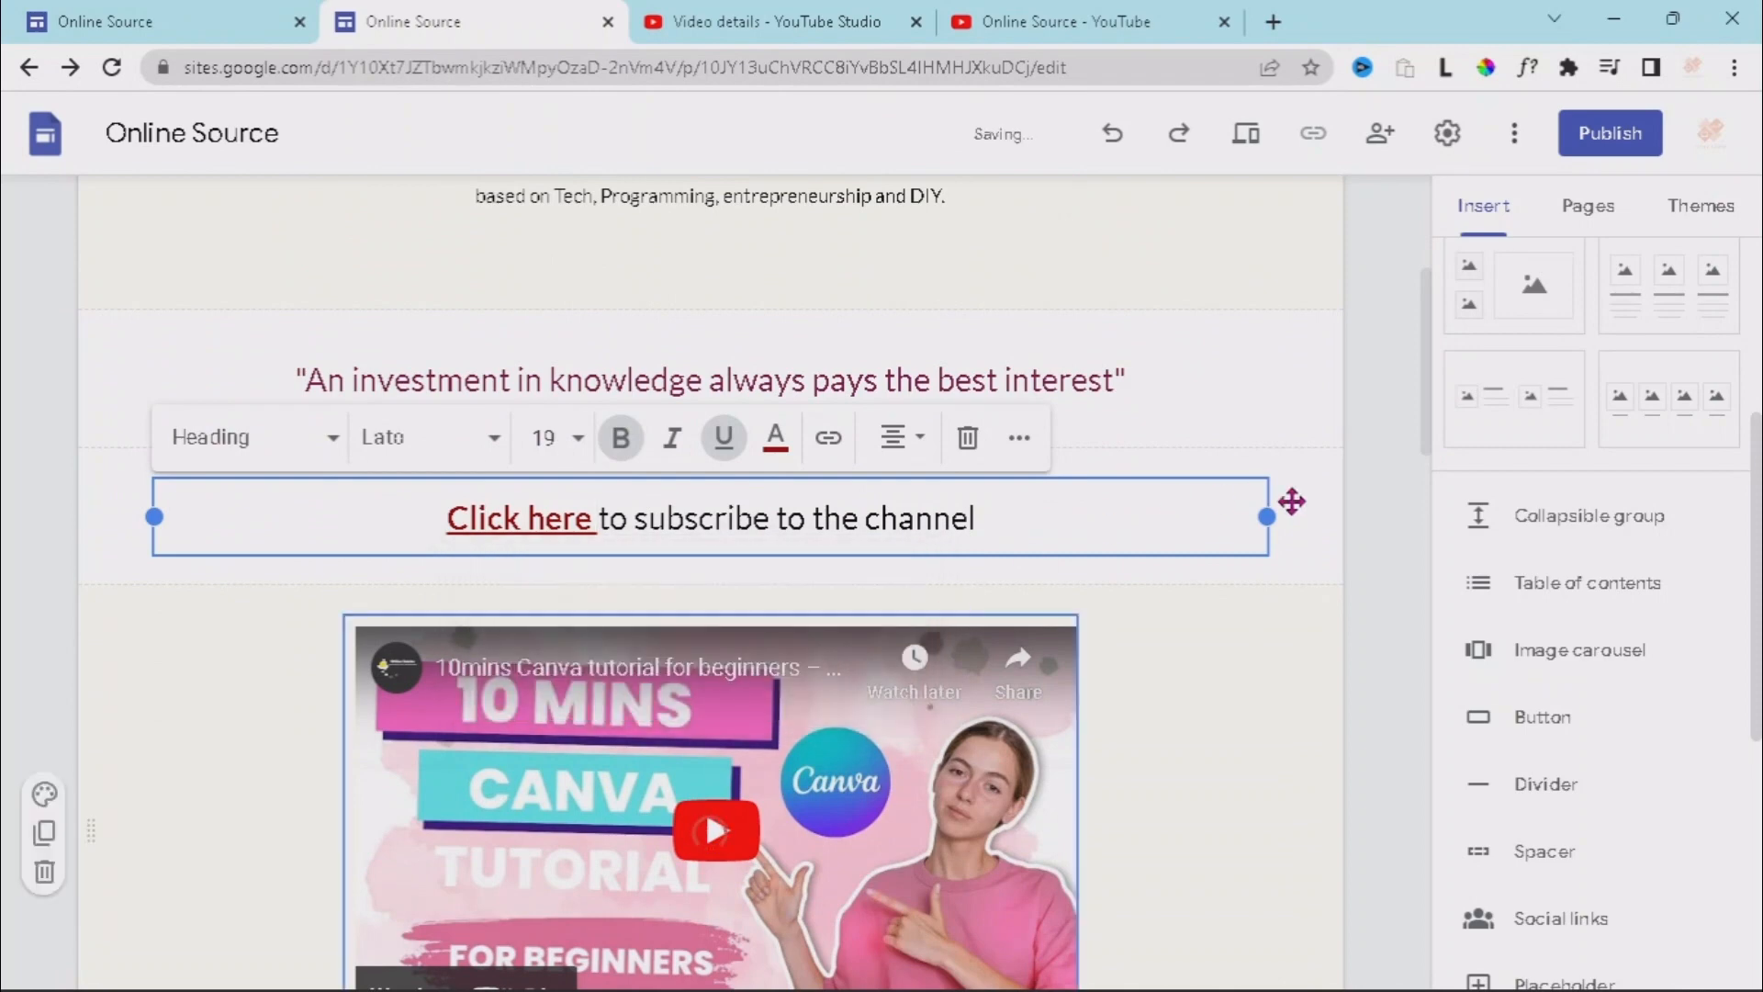
left_click(1339, 531)
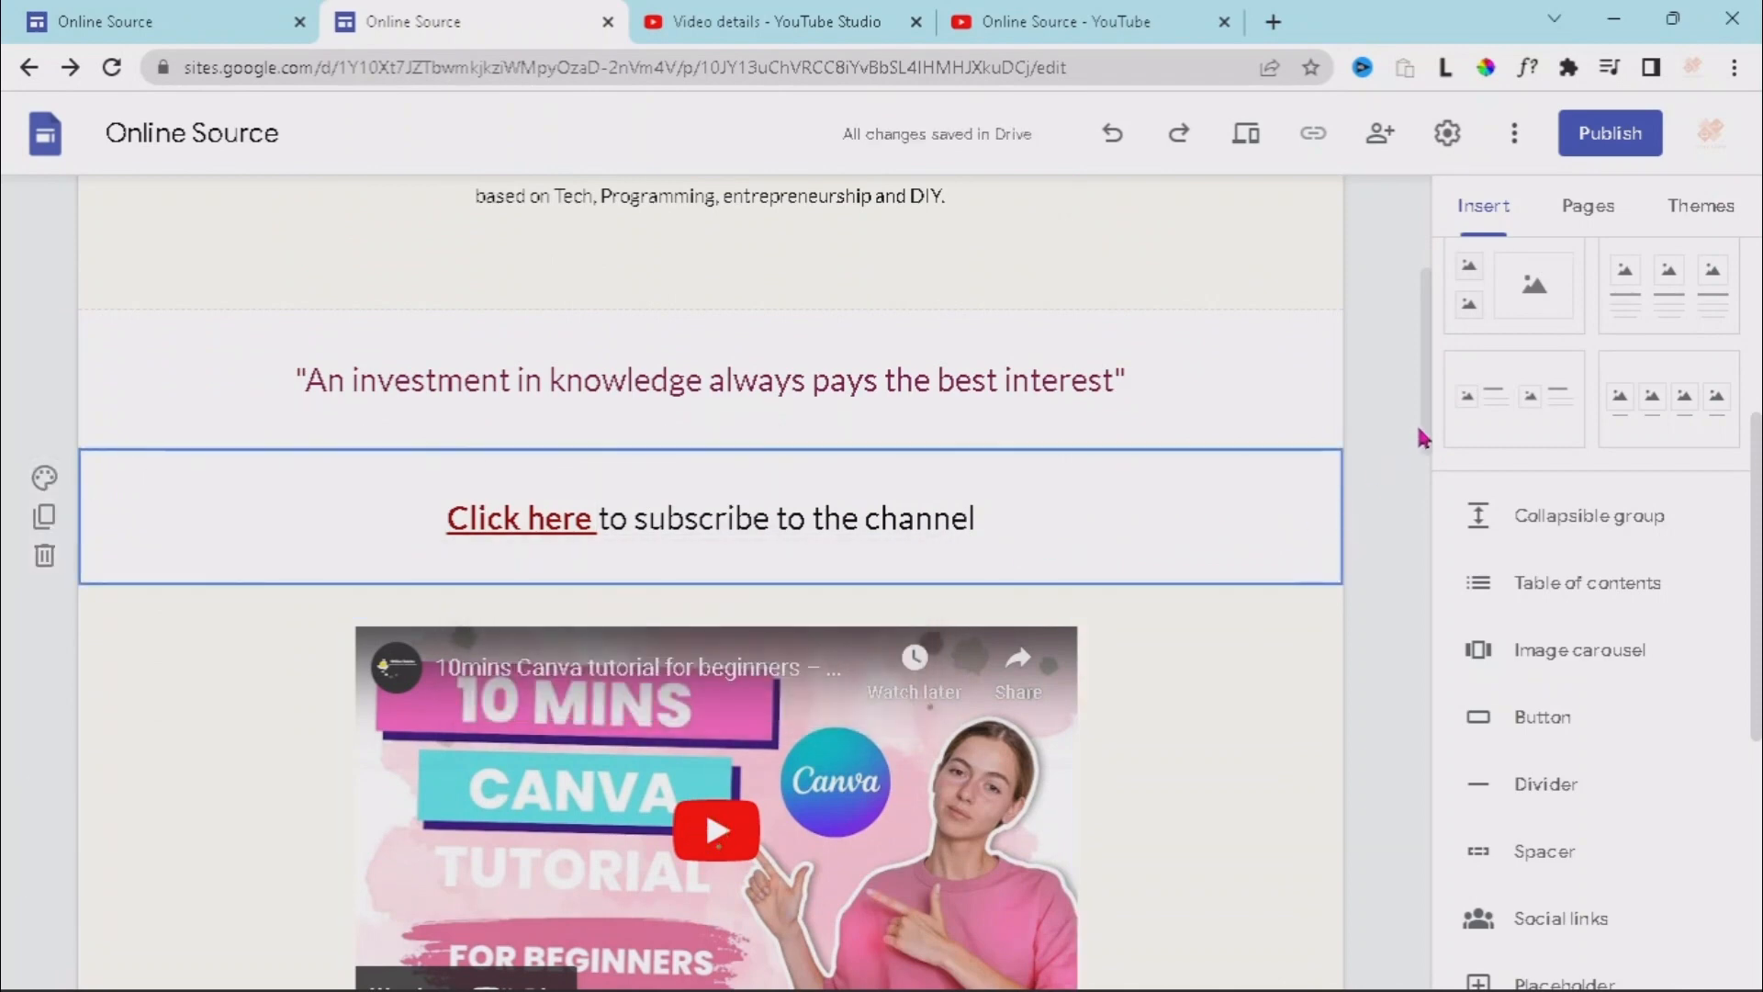
Look over the page in the editor, then preview the site at large-screen size and review it down to the video
scroll(1429, 404, "up", 5)
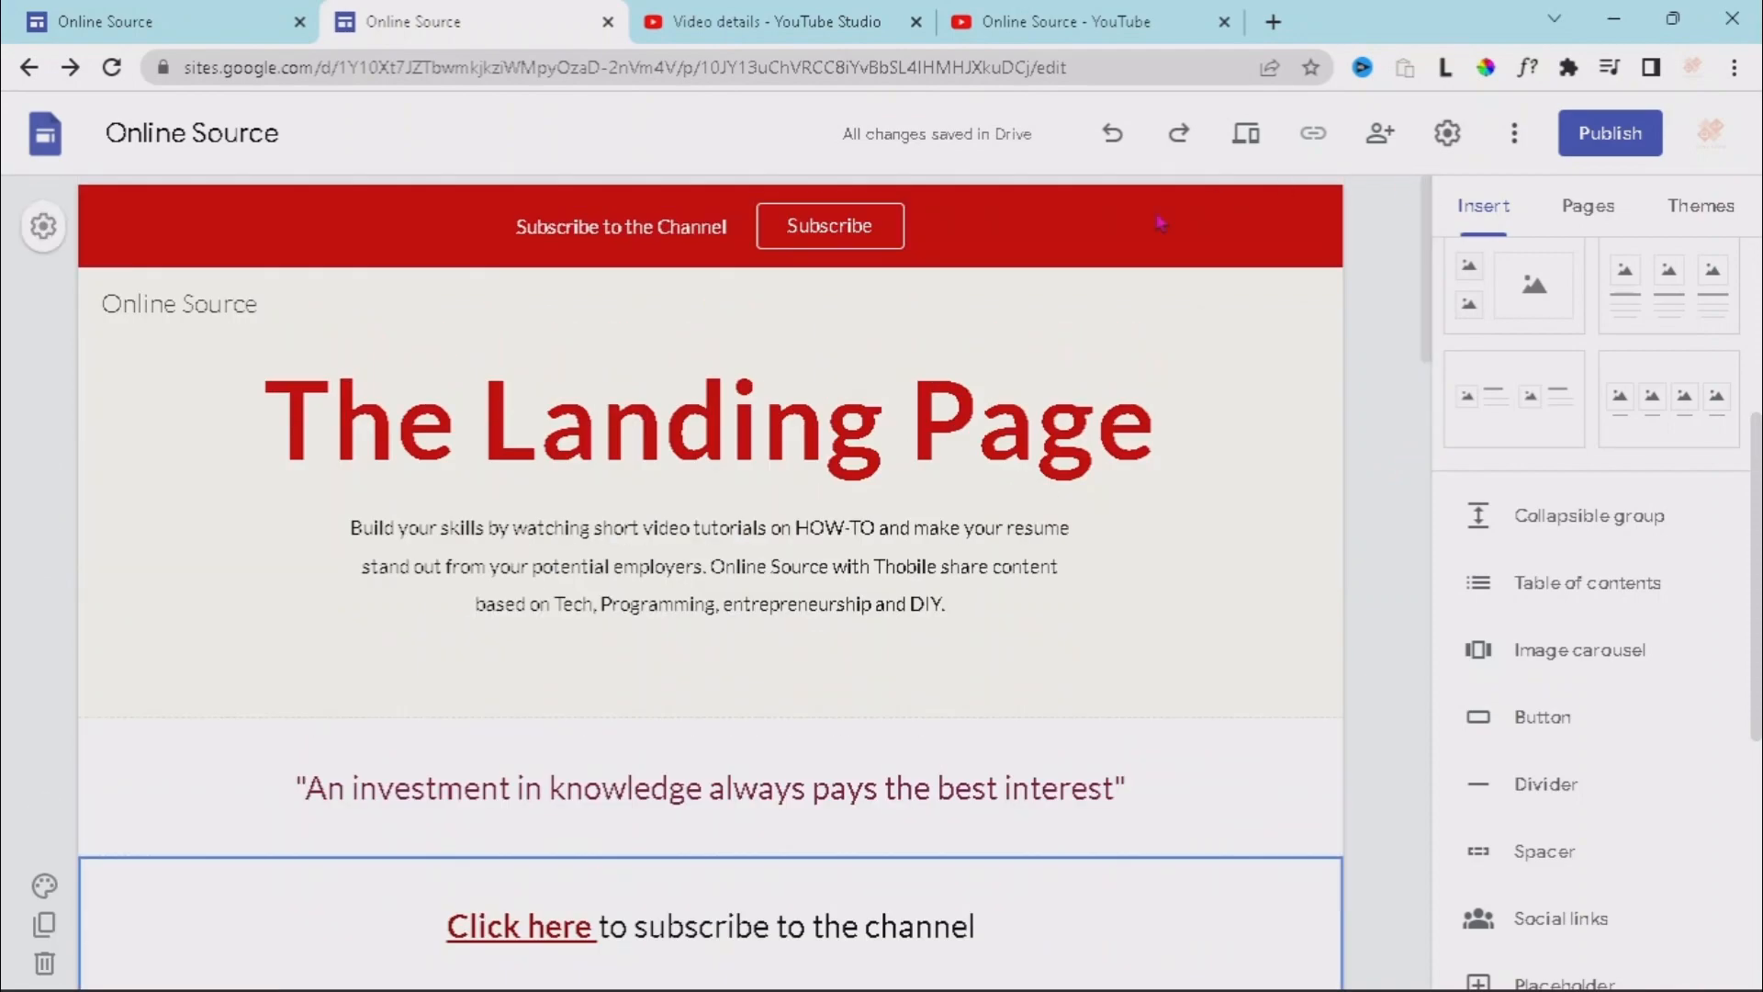
scroll(1423, 354, "down", 1)
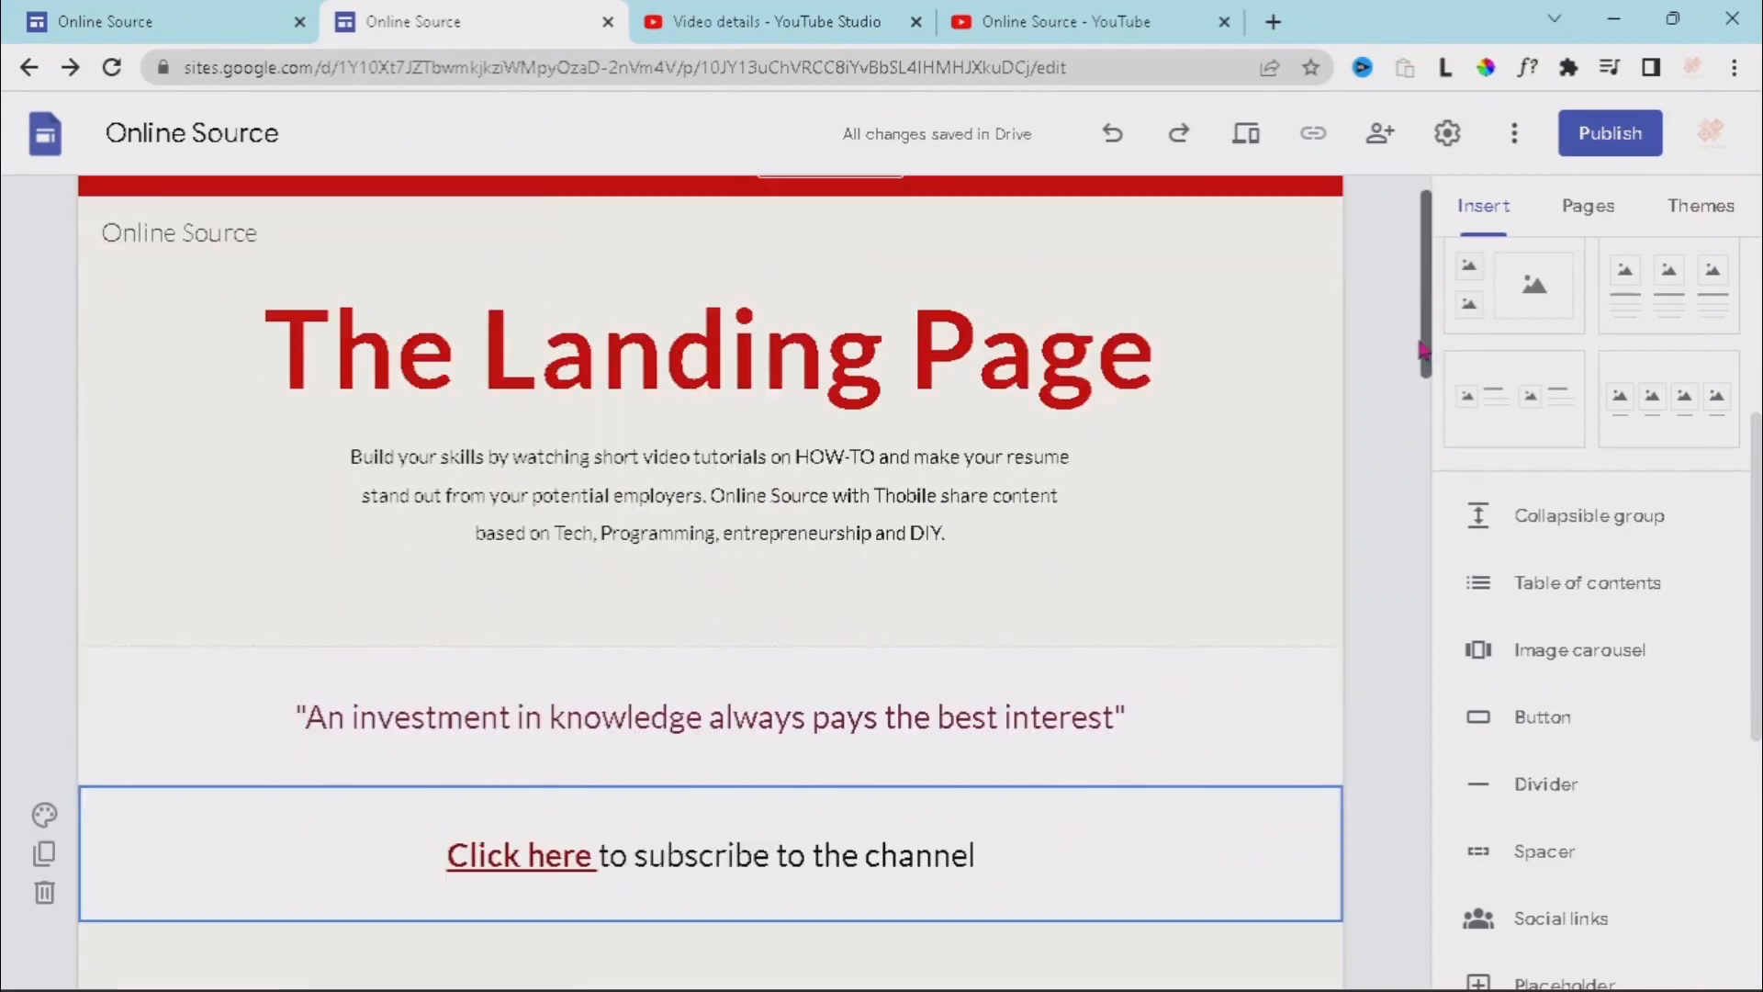
scroll(1421, 349, "down", 3)
scroll(1429, 239, "up", 4)
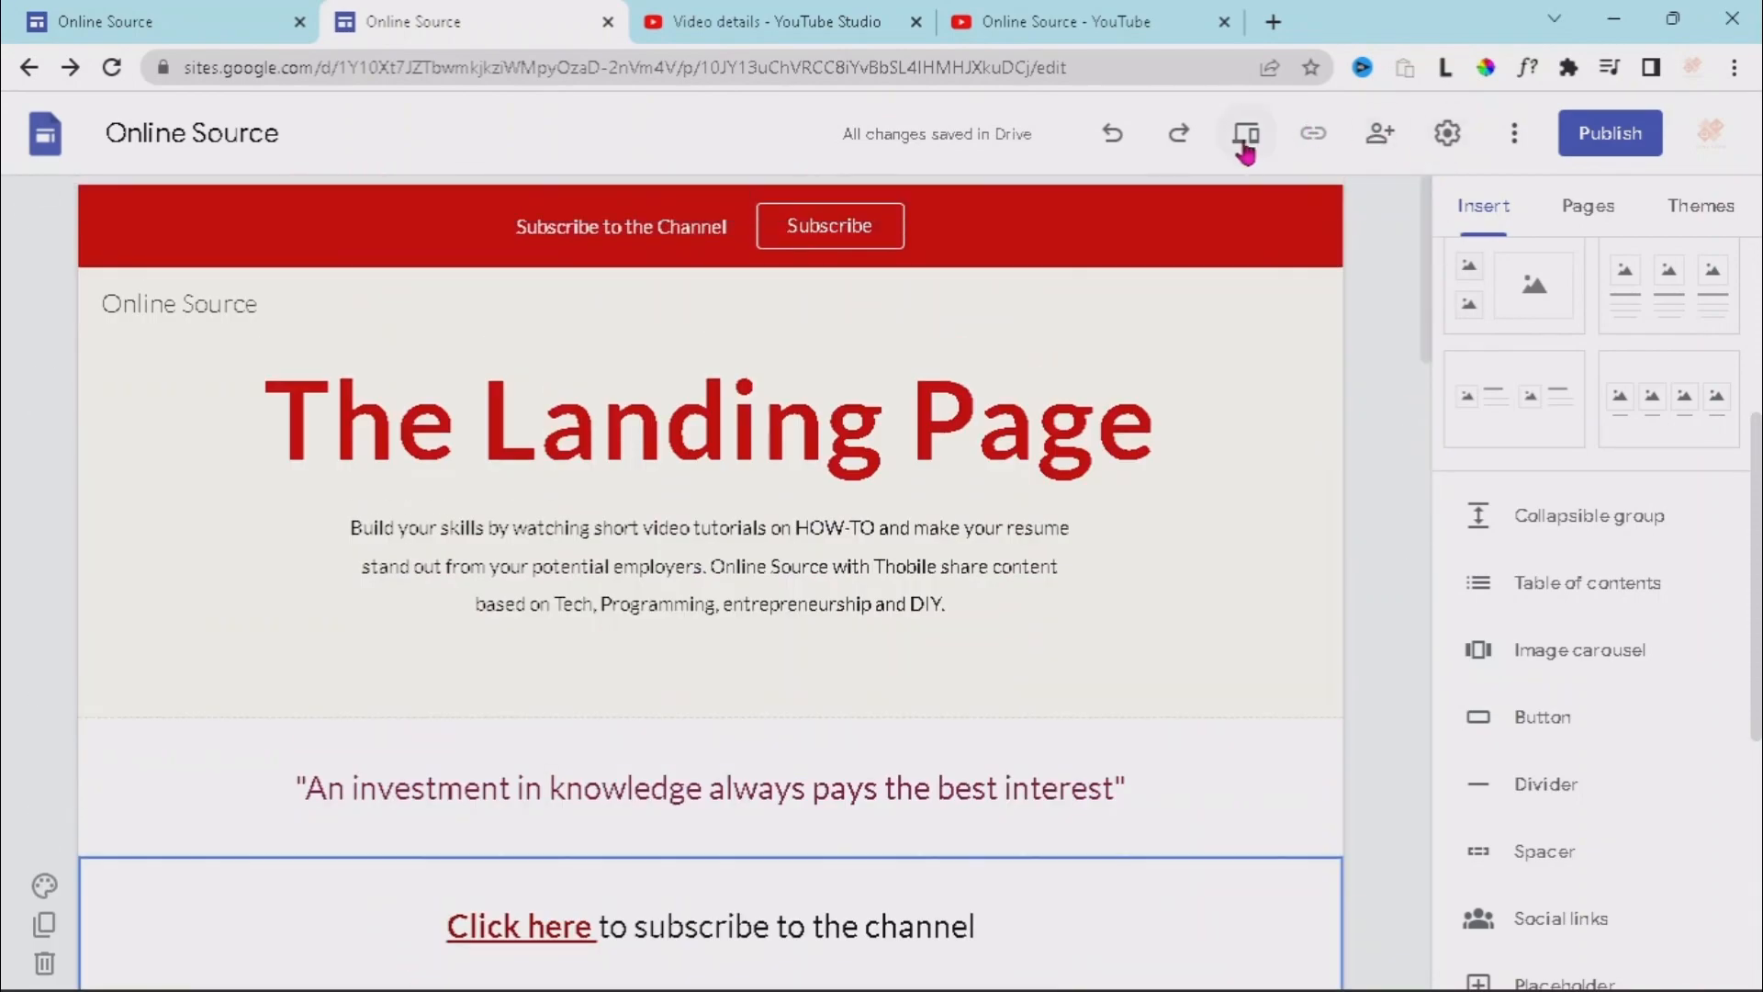
scroll(1421, 439, "down", 10)
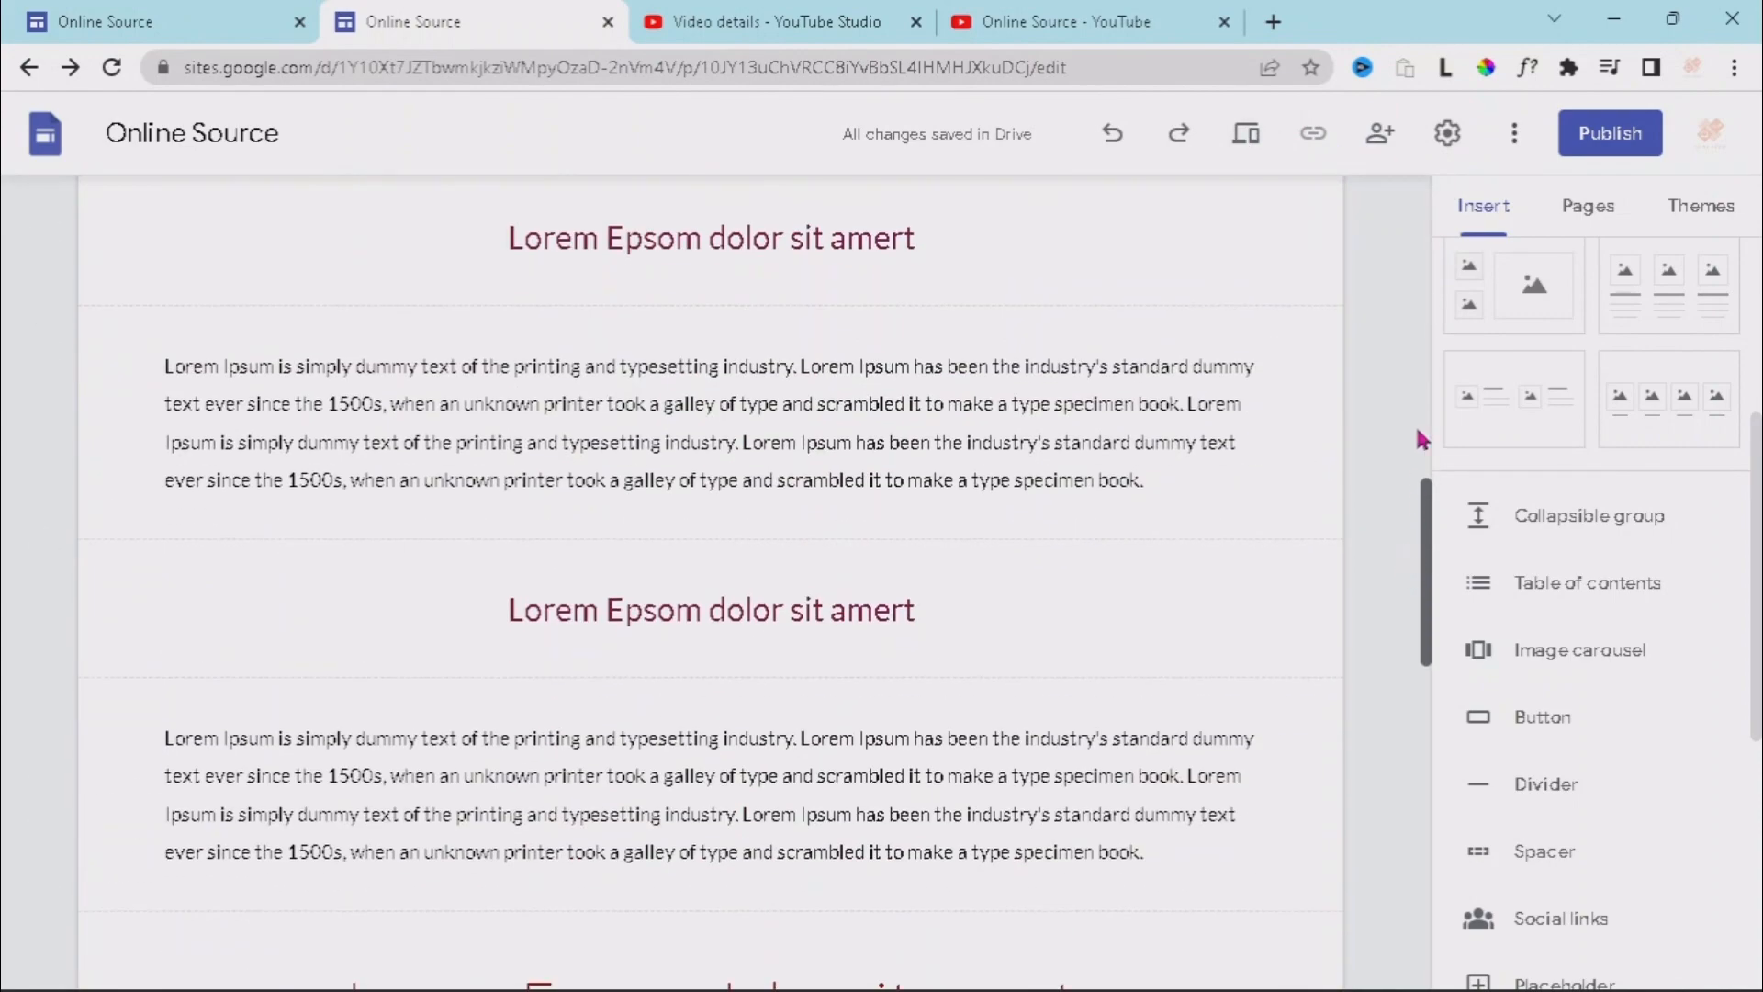
scroll(1435, 217, "up", 10)
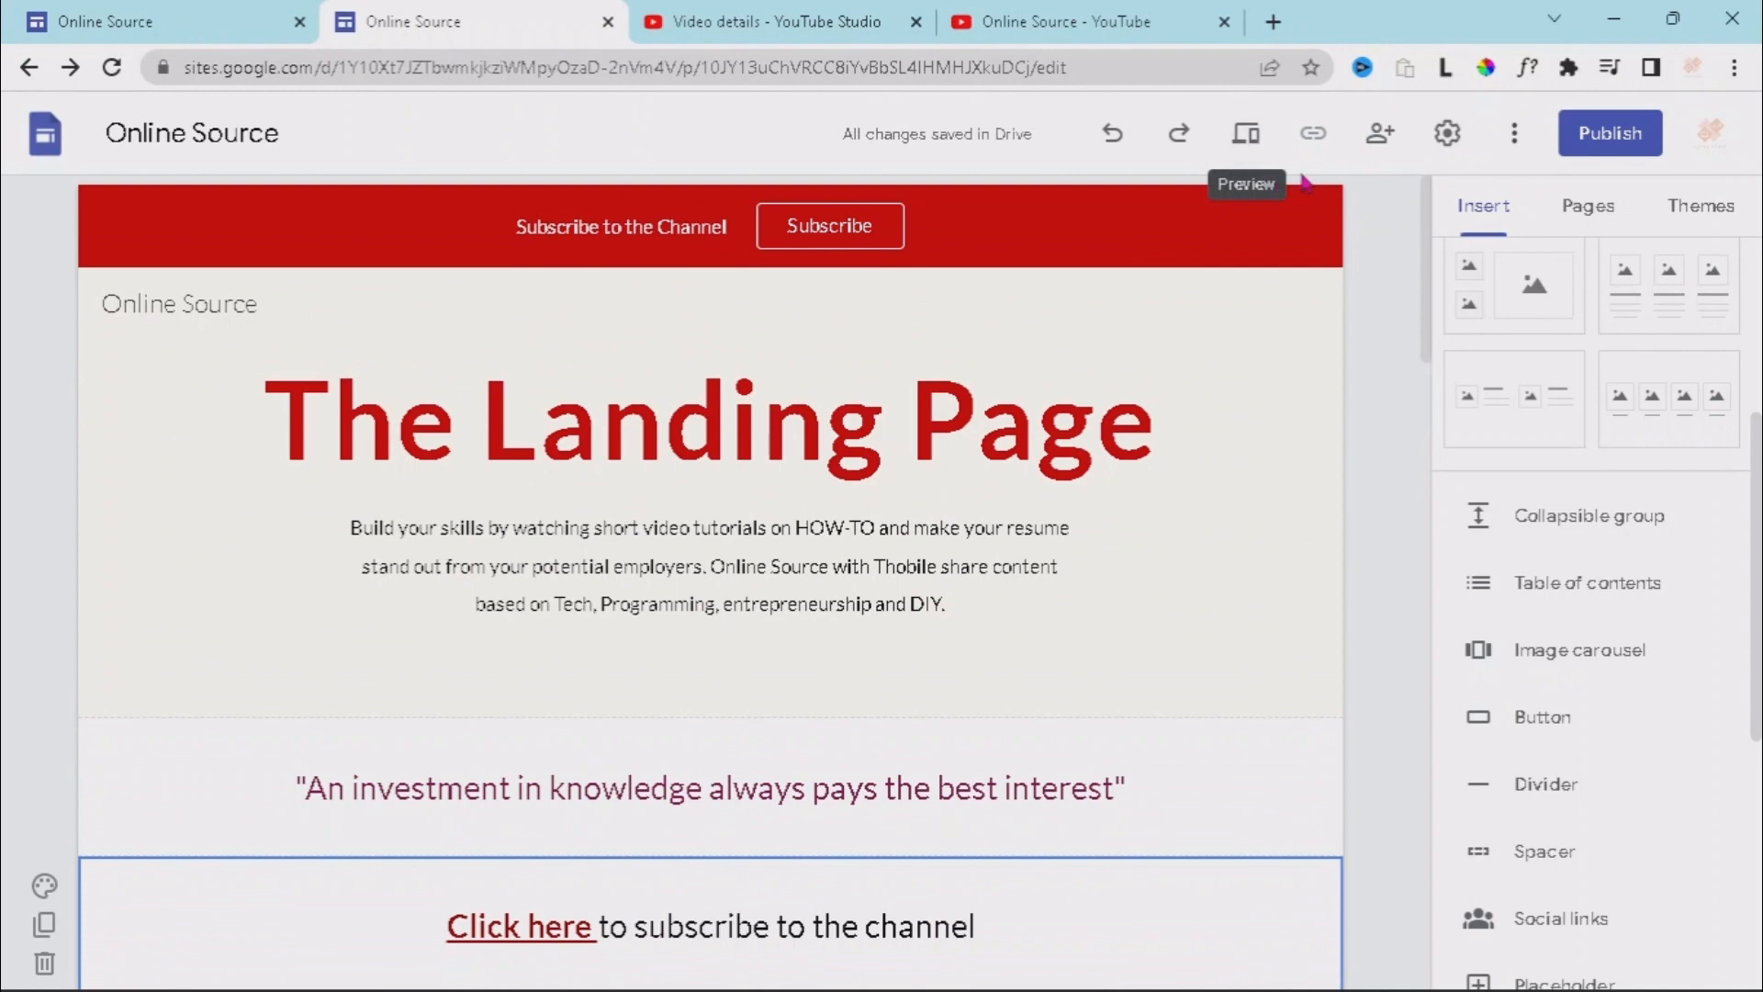
left_click(1248, 143)
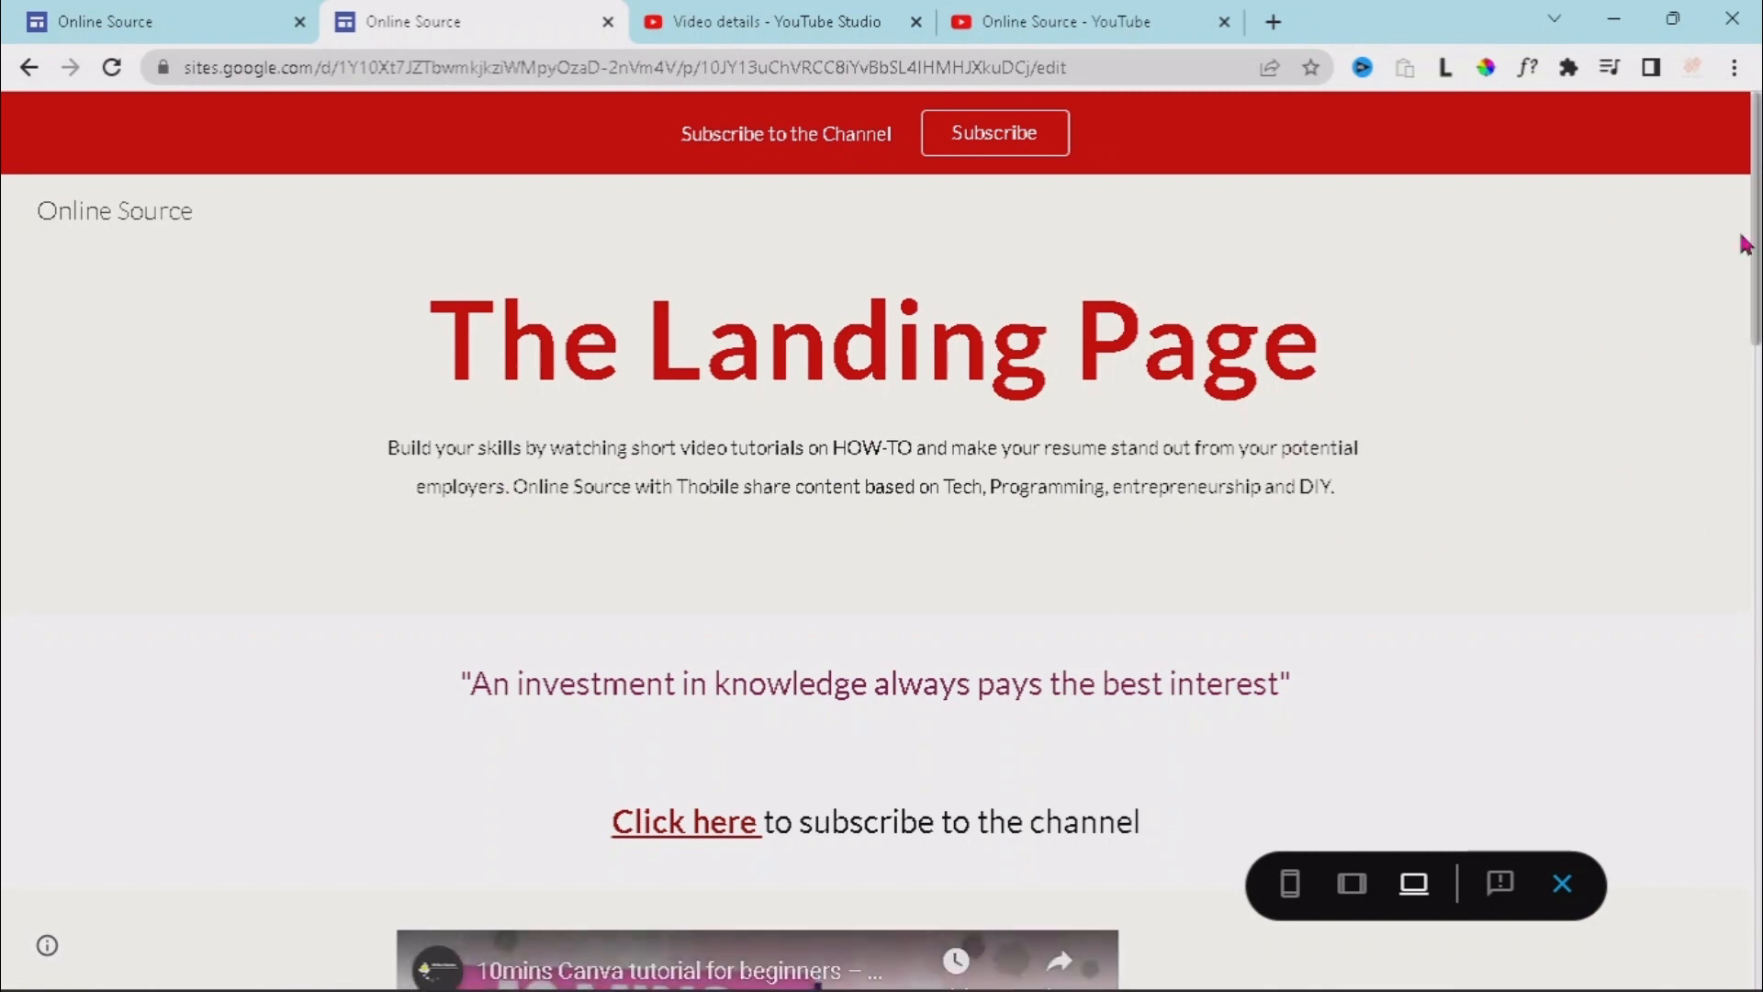
scroll(1744, 244, "down", 1)
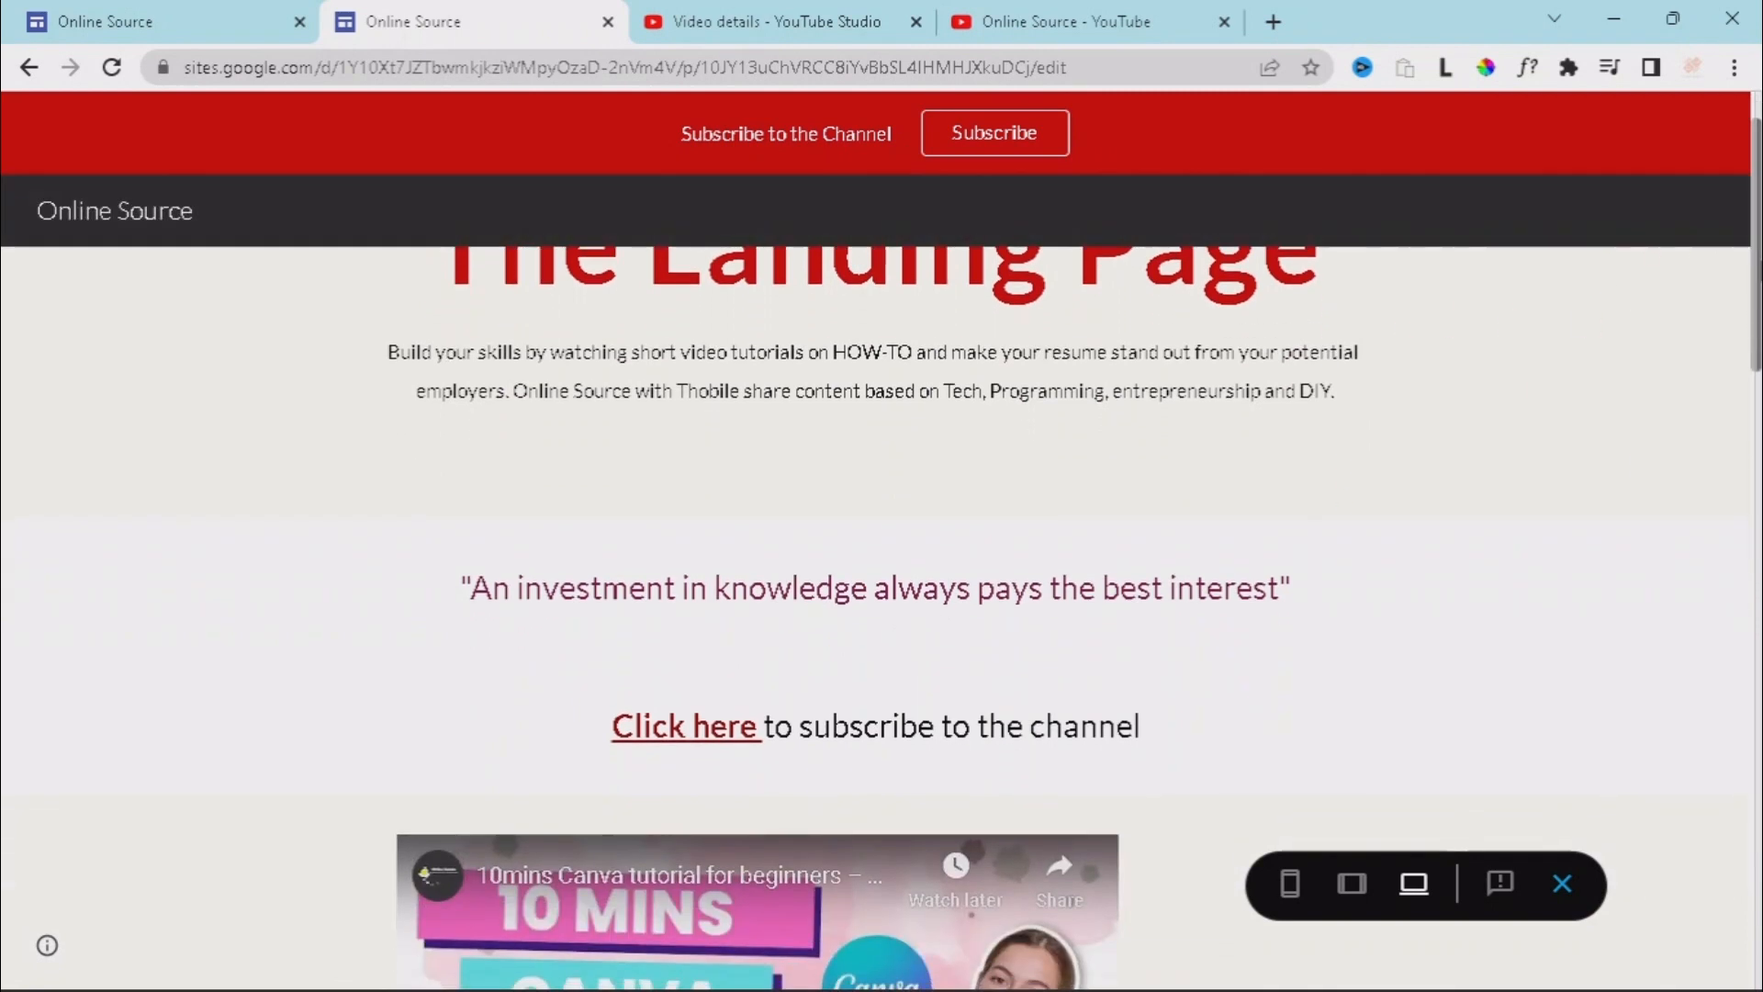
scroll(882, 551, "down", 4)
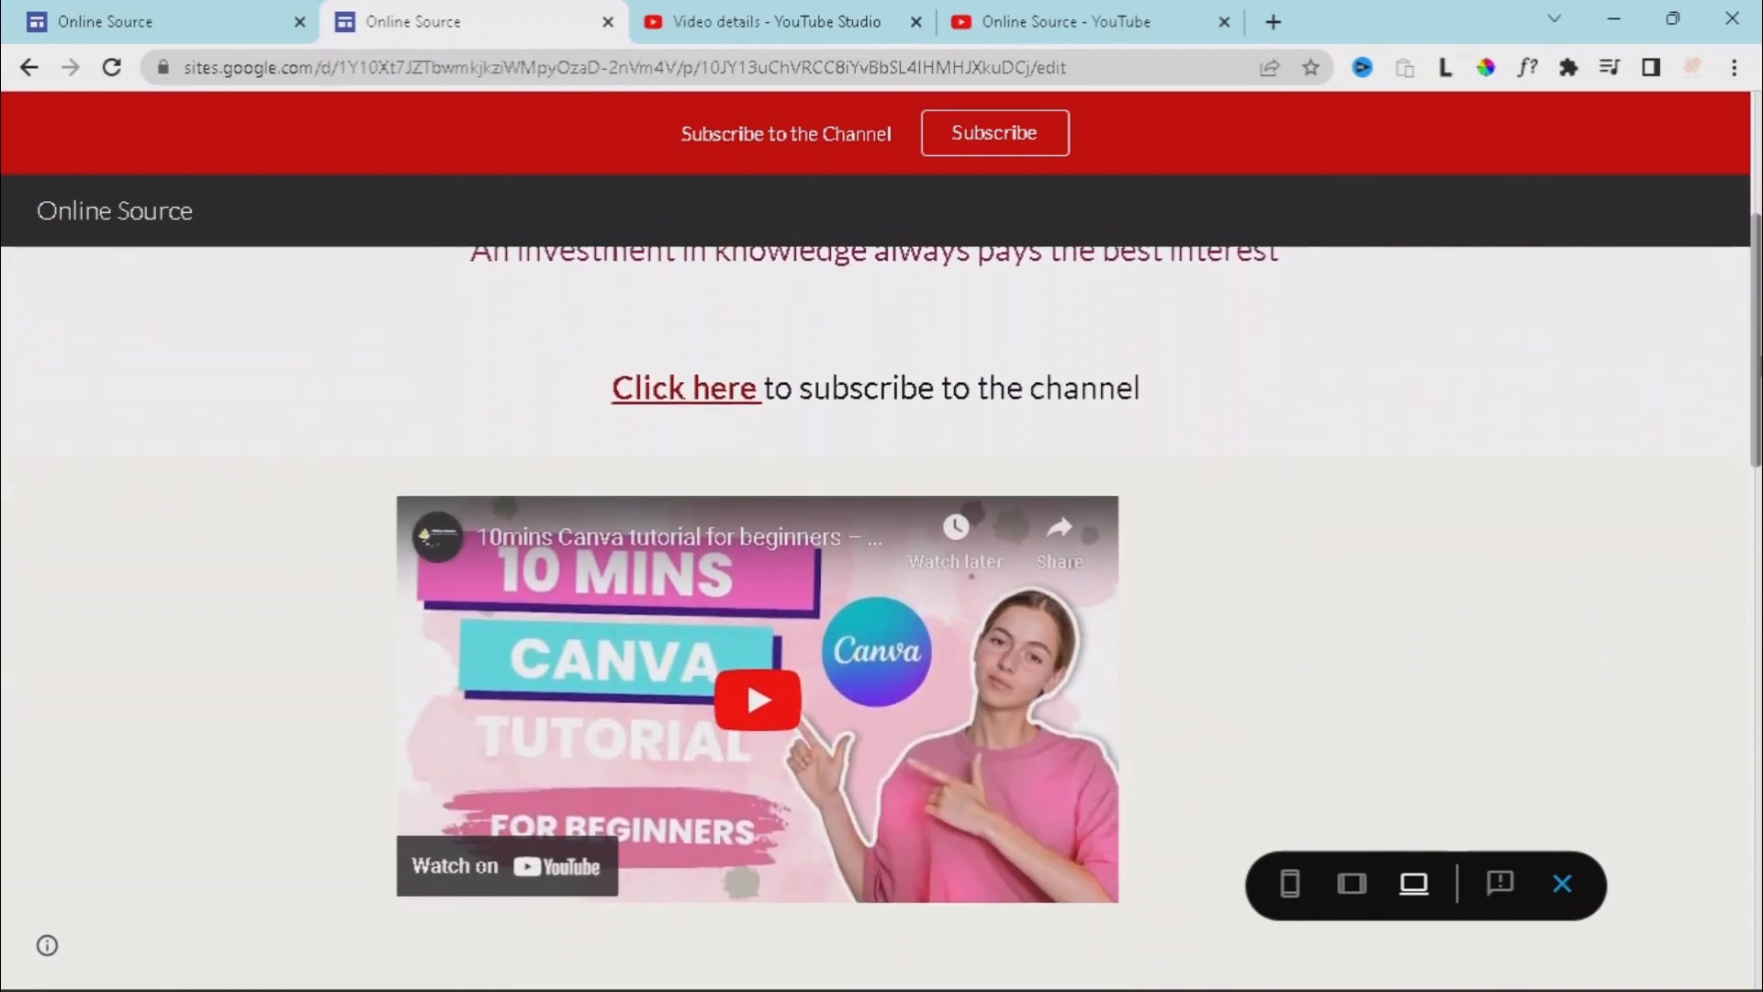
scroll(881, 551, "up", 5)
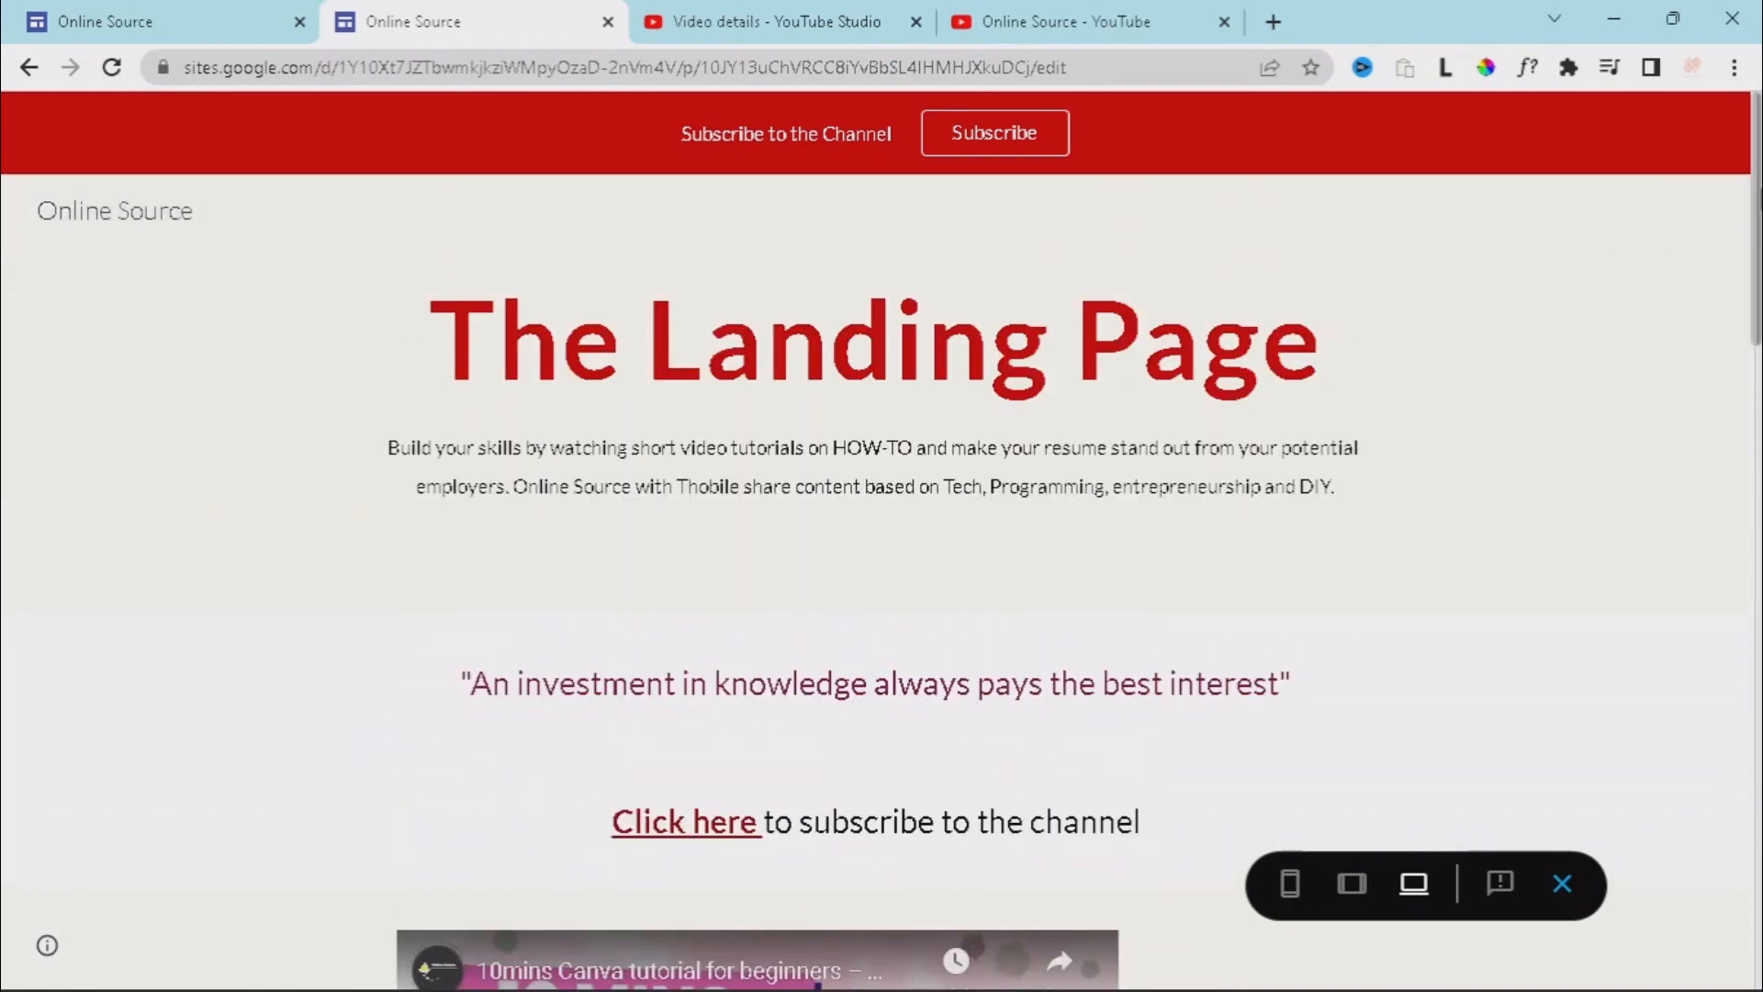
left_click_drag(1759, 205, 1755, 127)
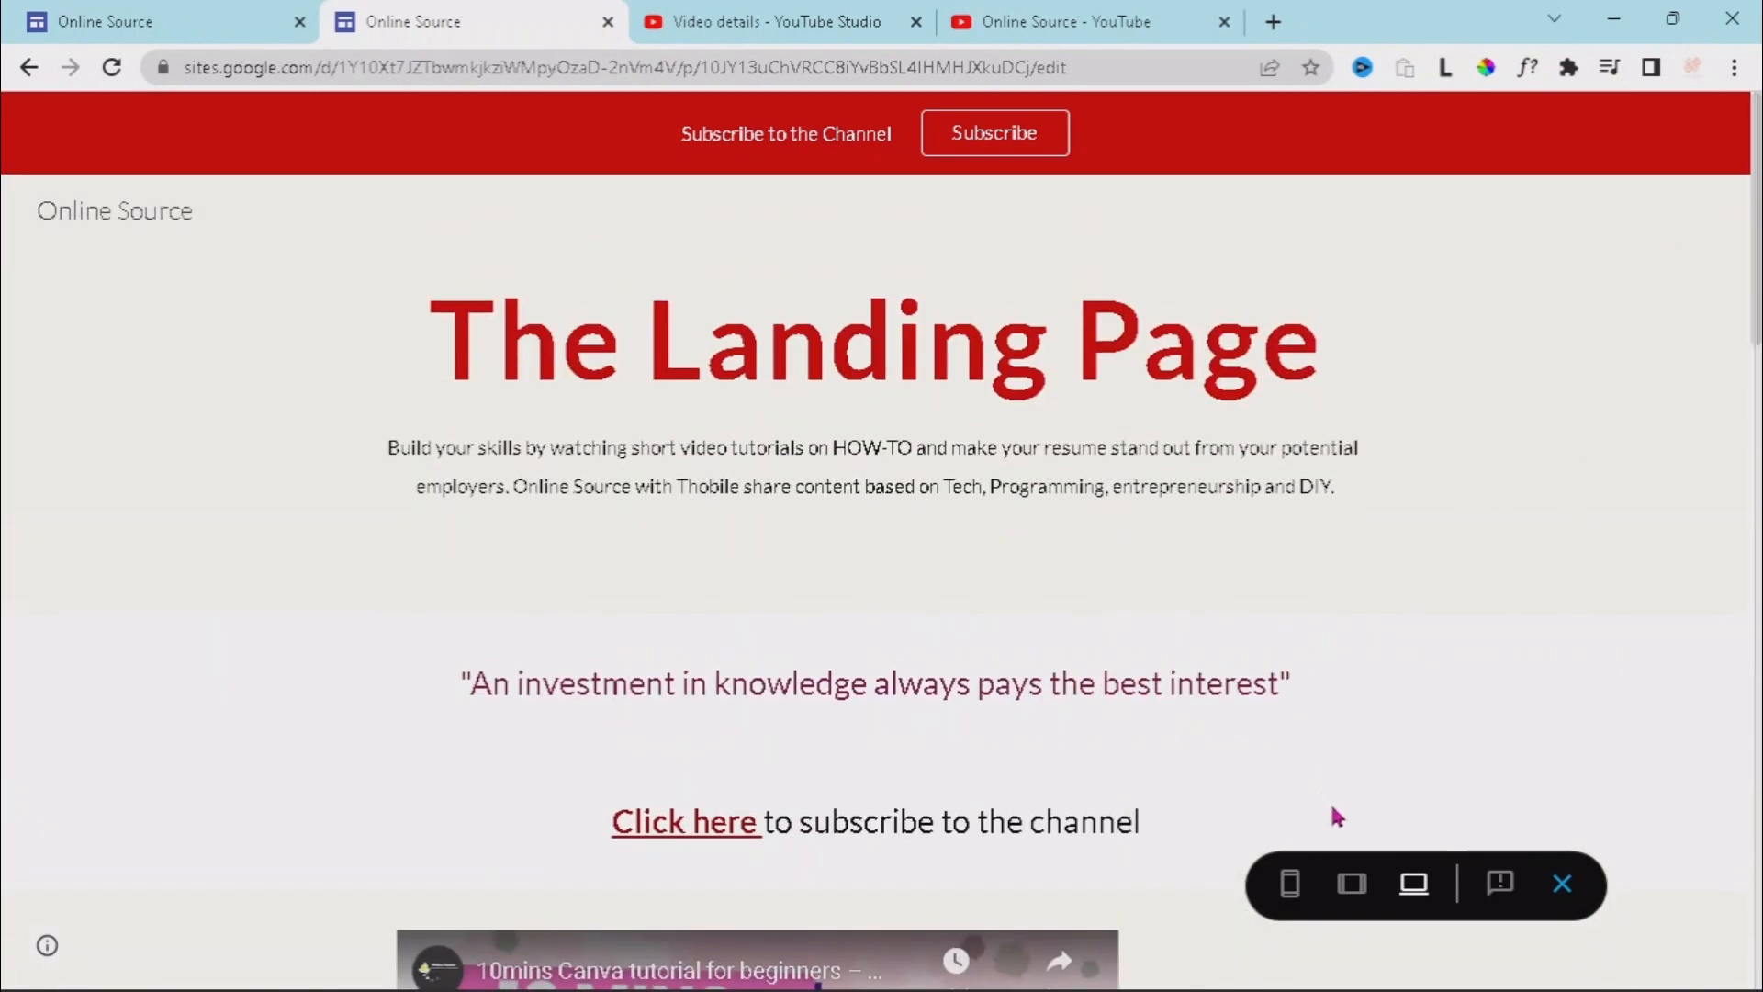
Check the site preview at tablet and phone sizes, return to large screen and exit the preview
left_click(1352, 883)
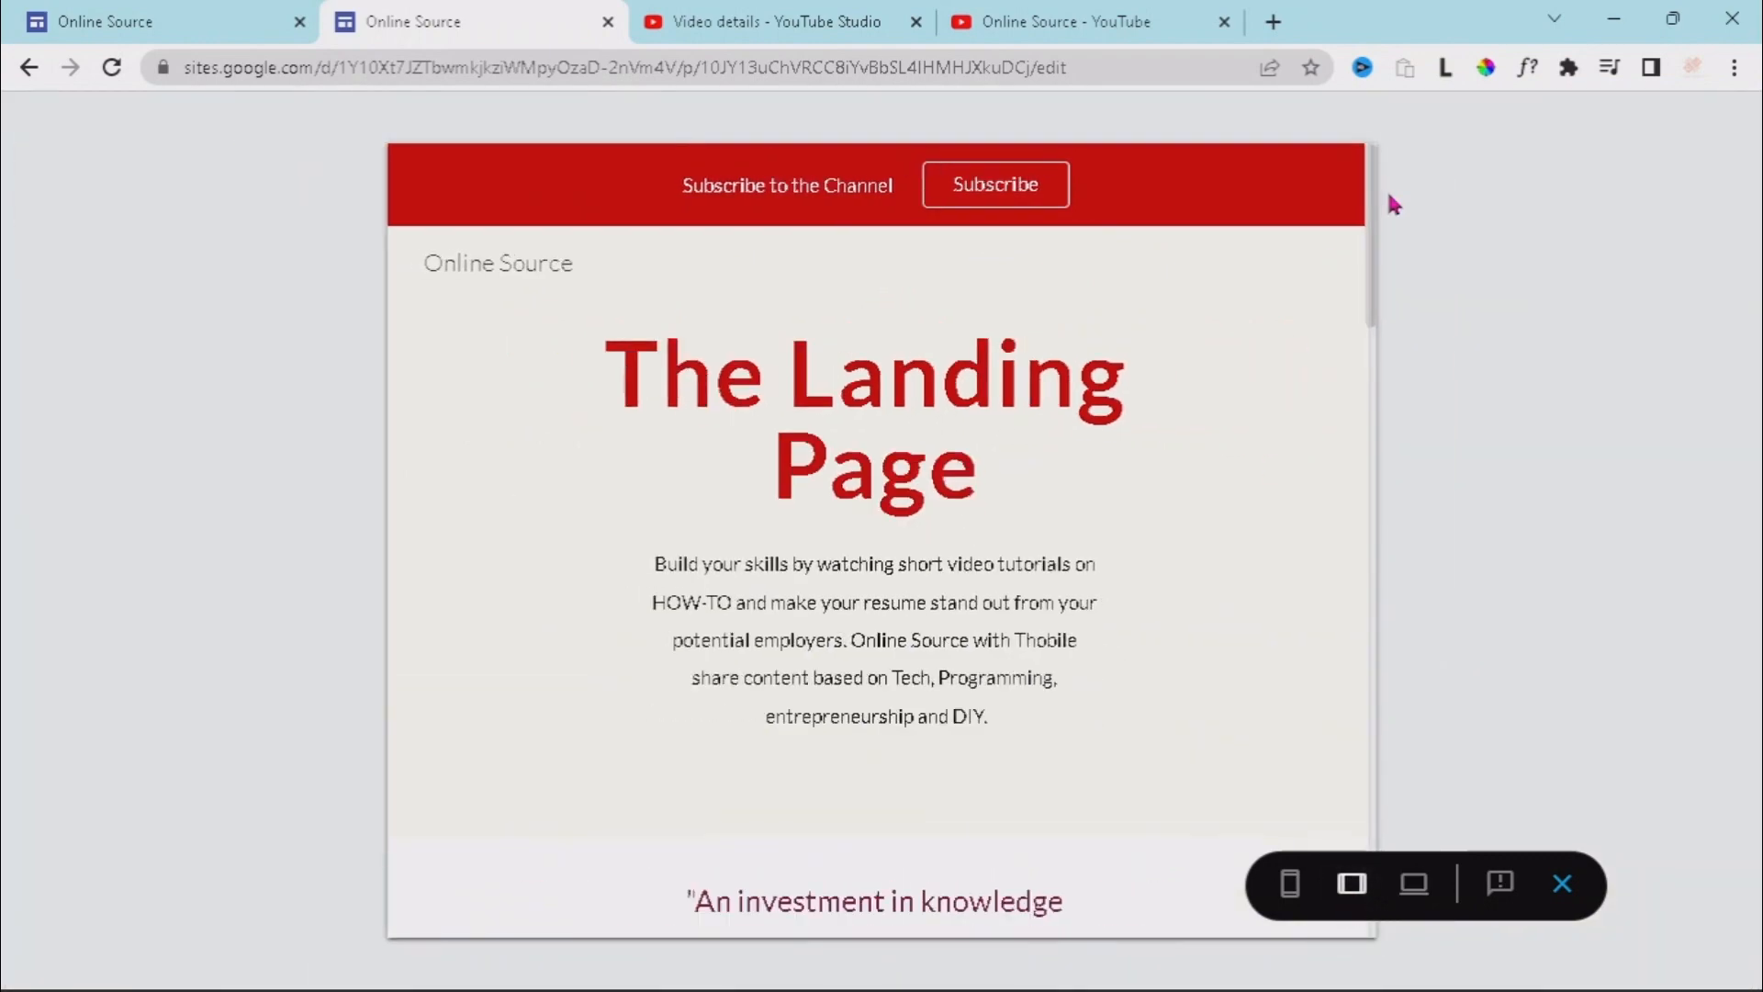
left_click_drag(1374, 240, 1380, 191)
left_click(1290, 884)
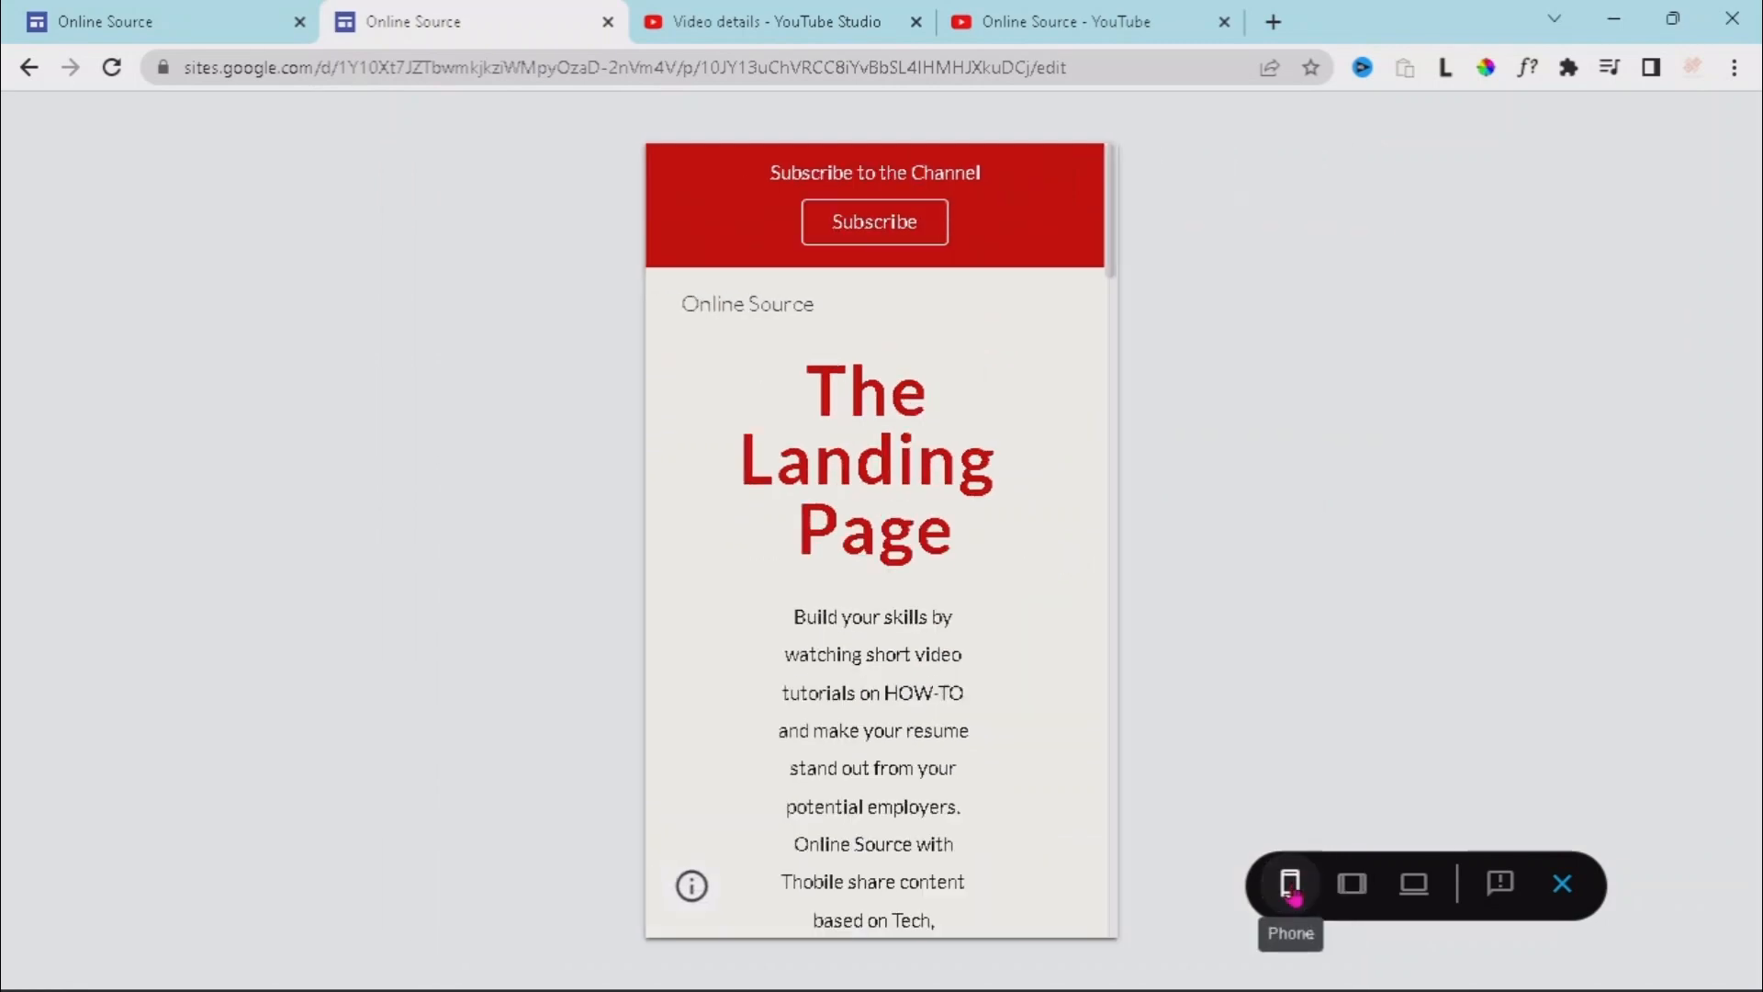
left_click_drag(1110, 260, 1125, 19)
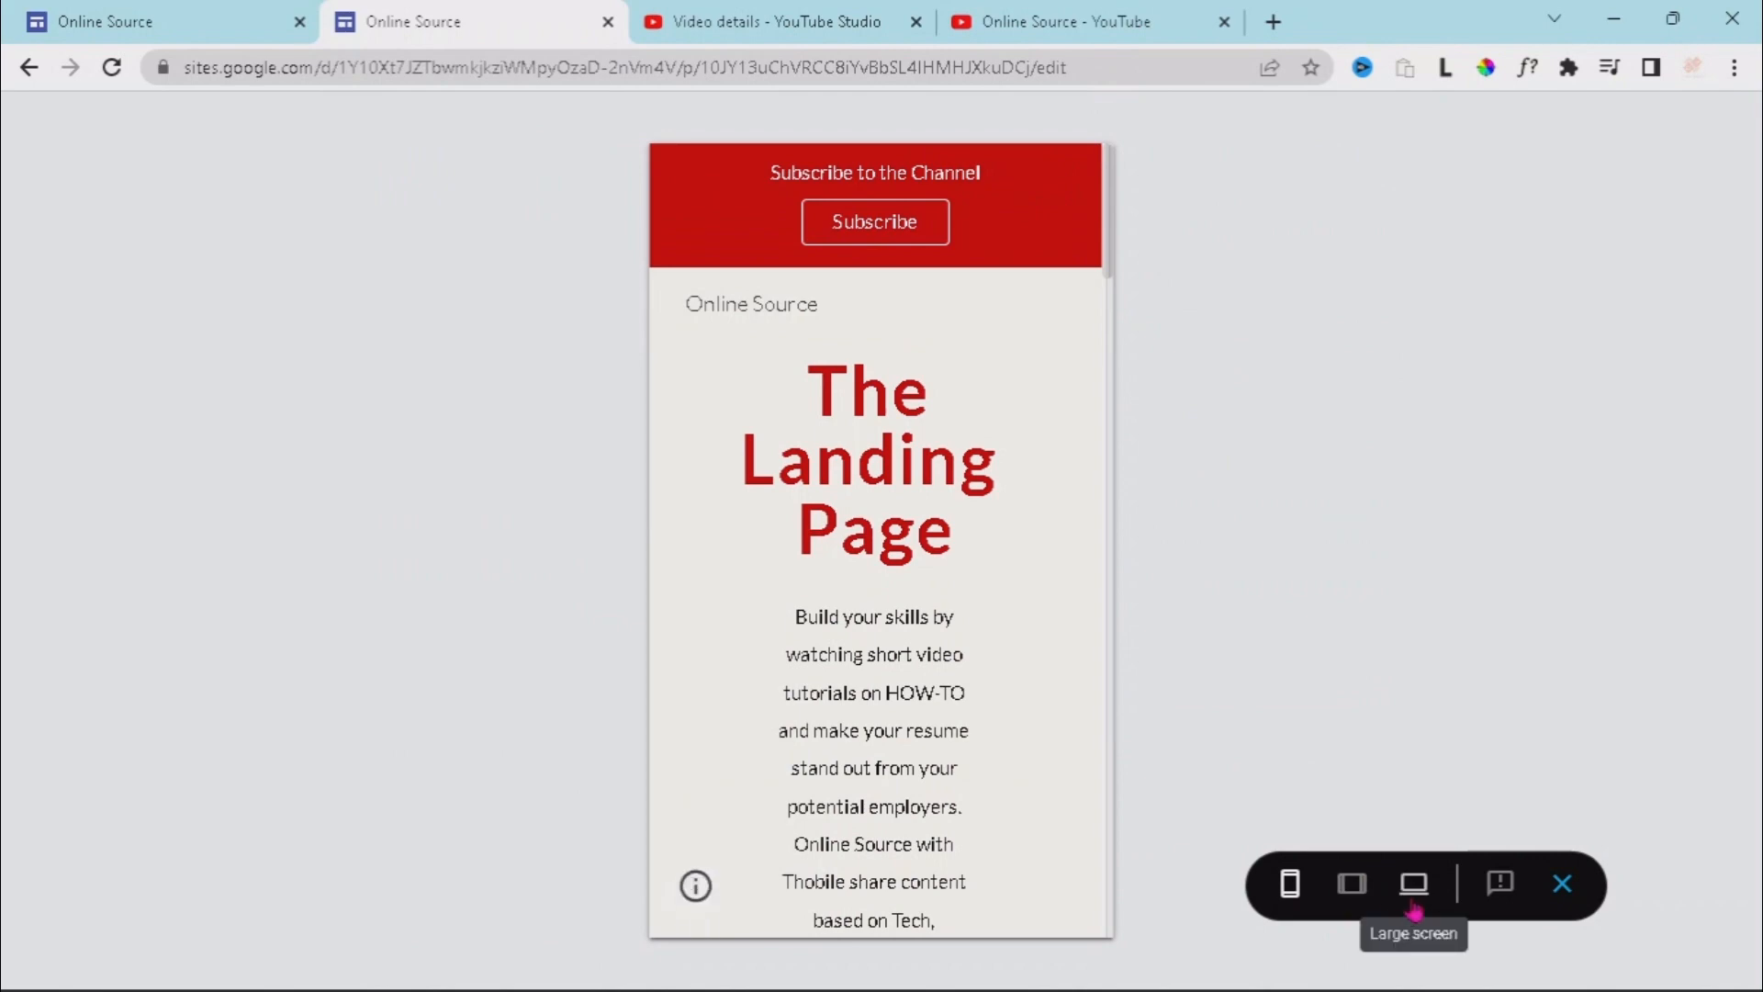
left_click(1413, 907)
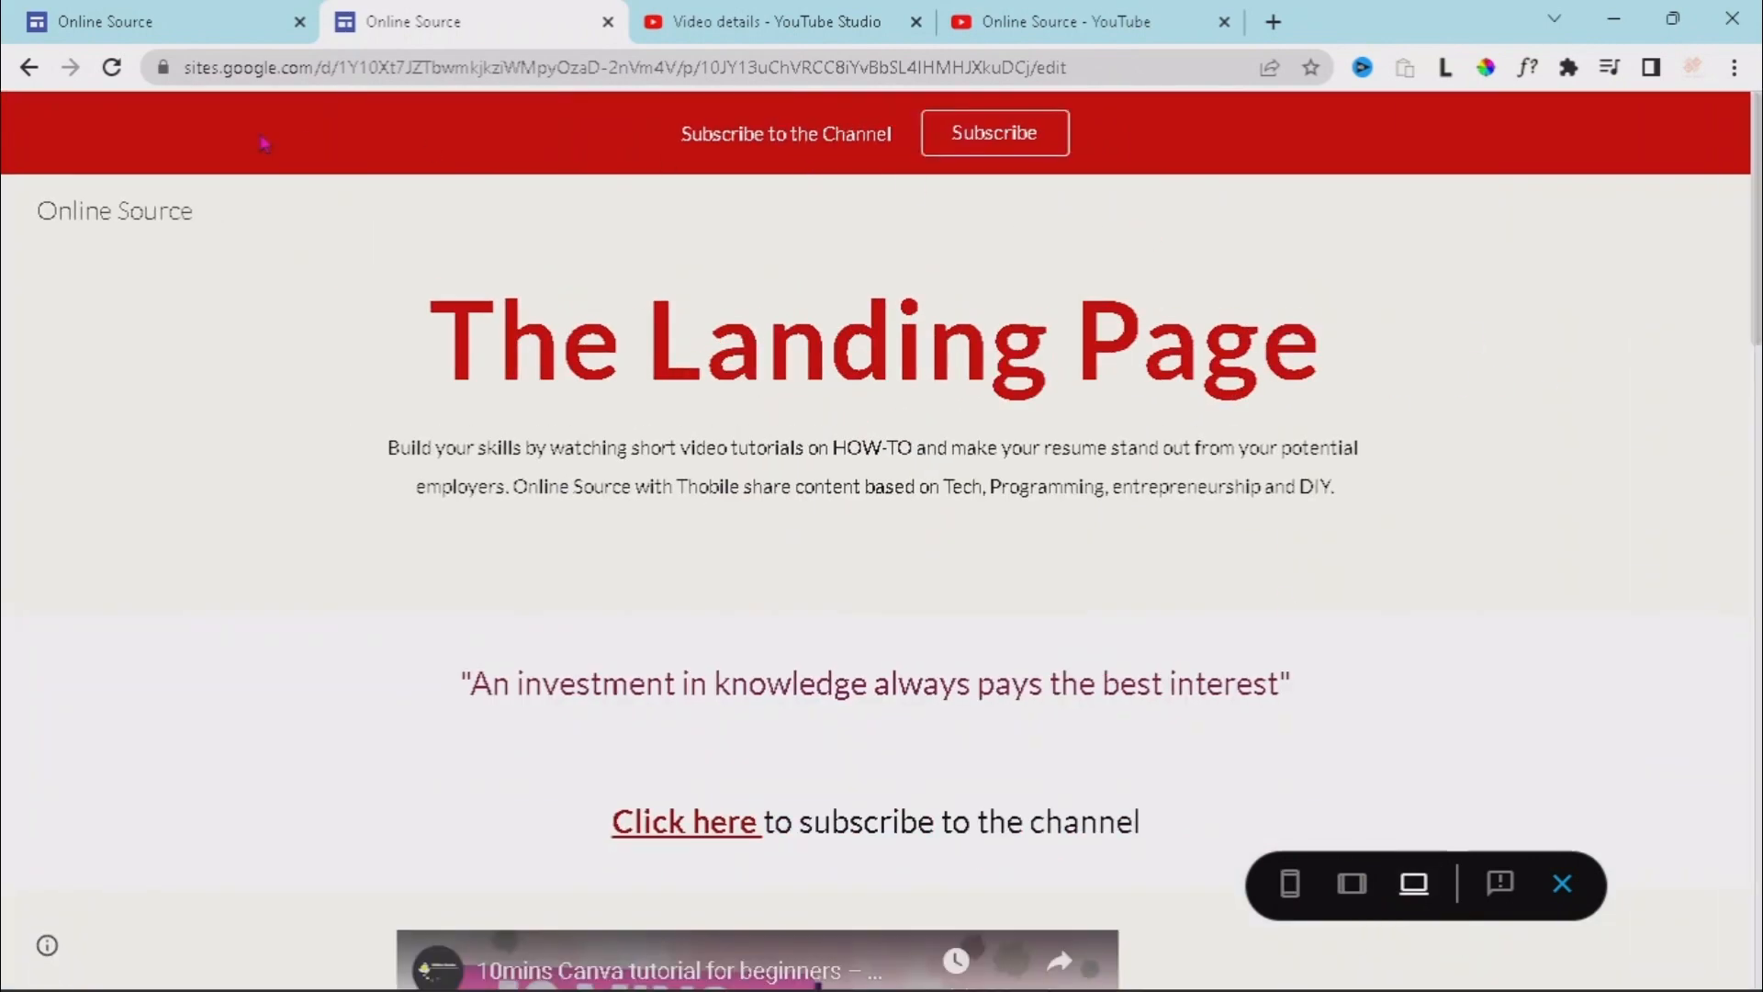
left_click(1564, 882)
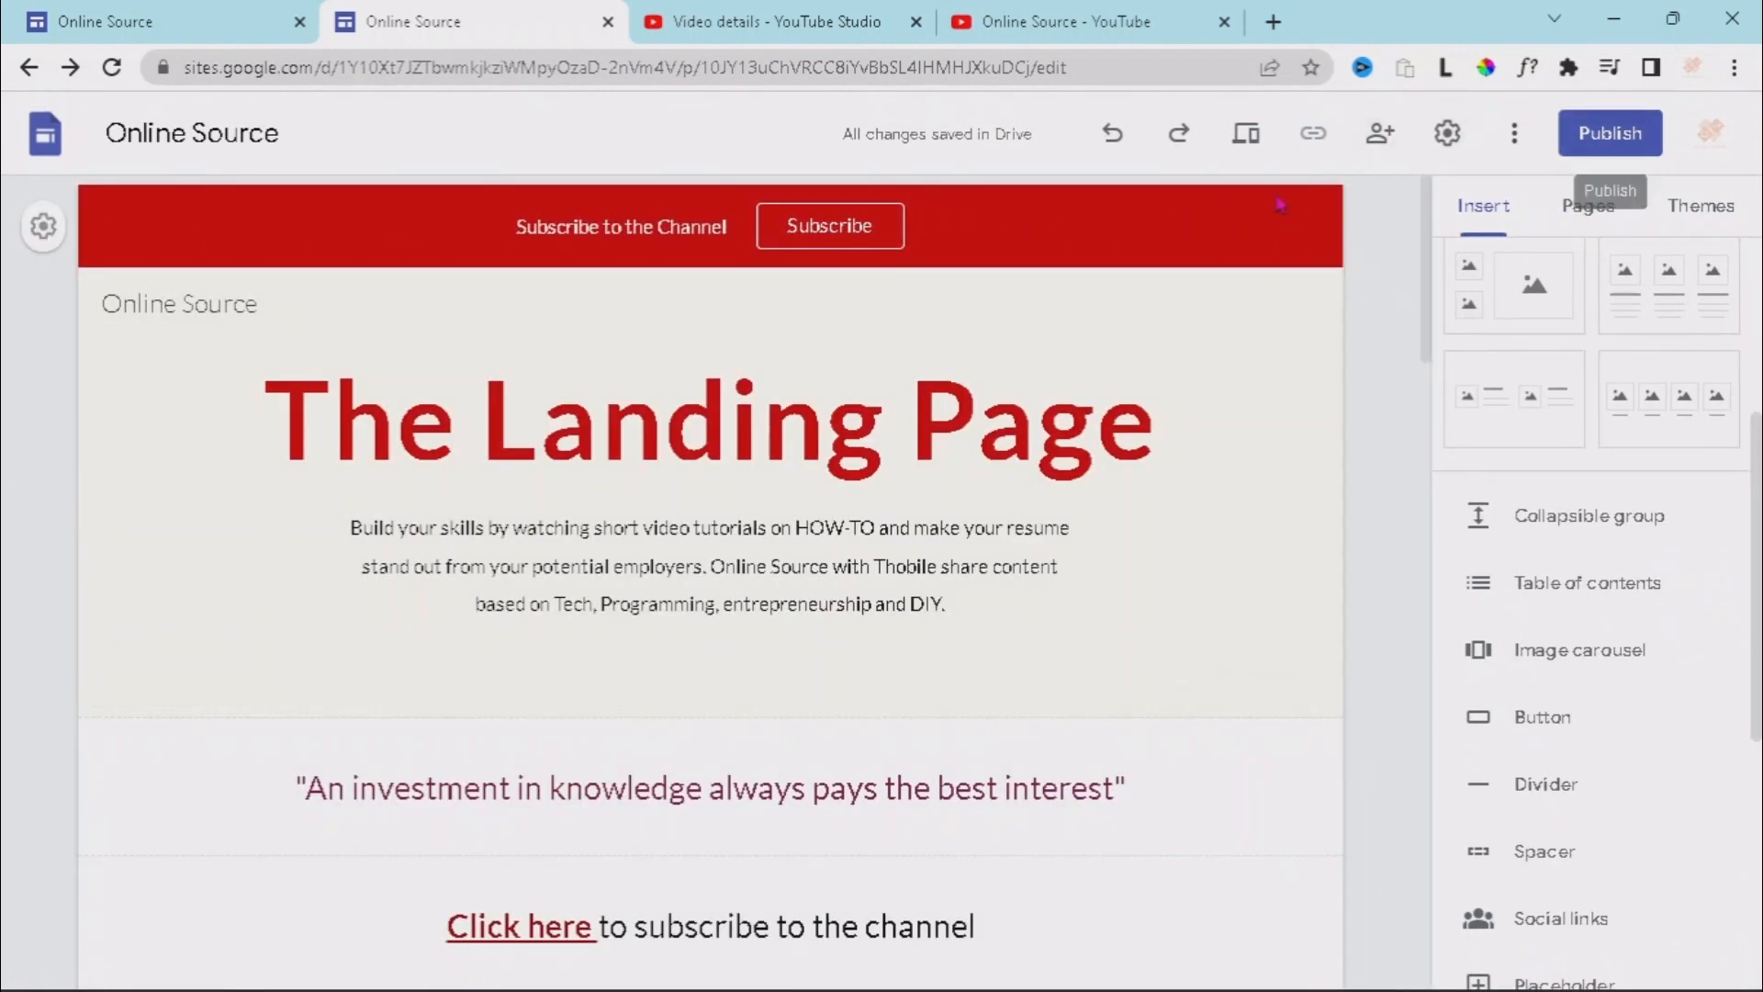
Start publishing the site and set its web address to "onlinesourceexample"
left_click(1618, 145)
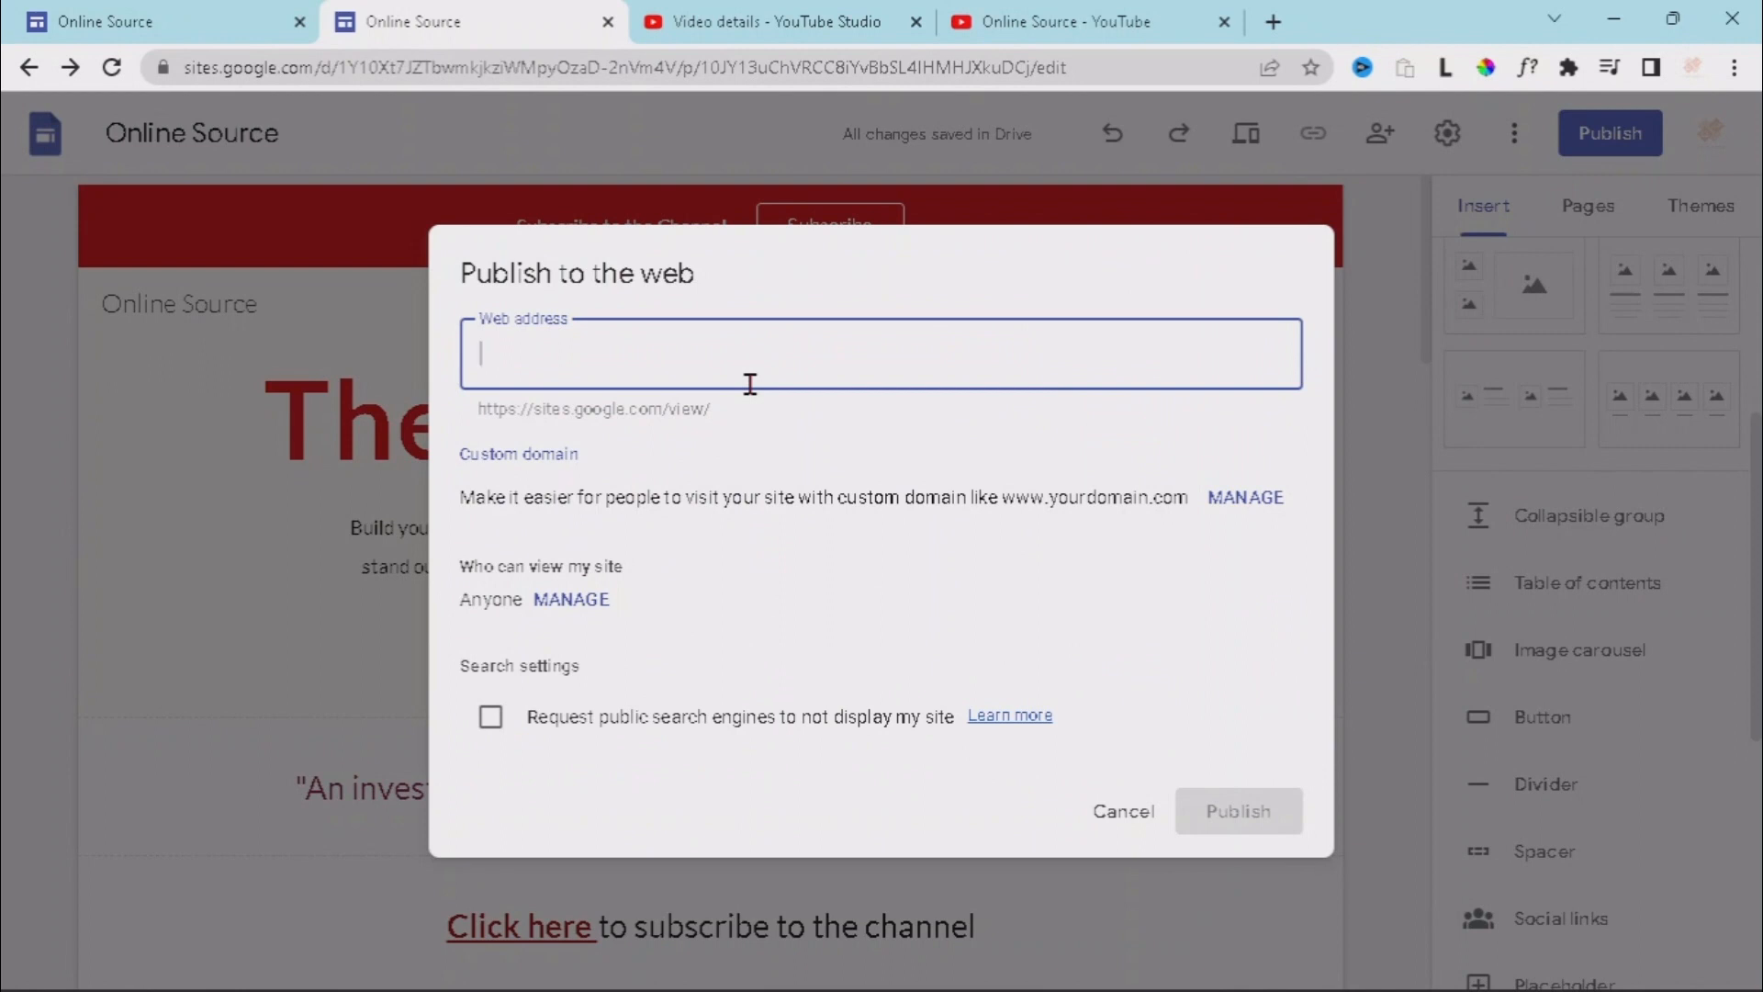
type("exa")
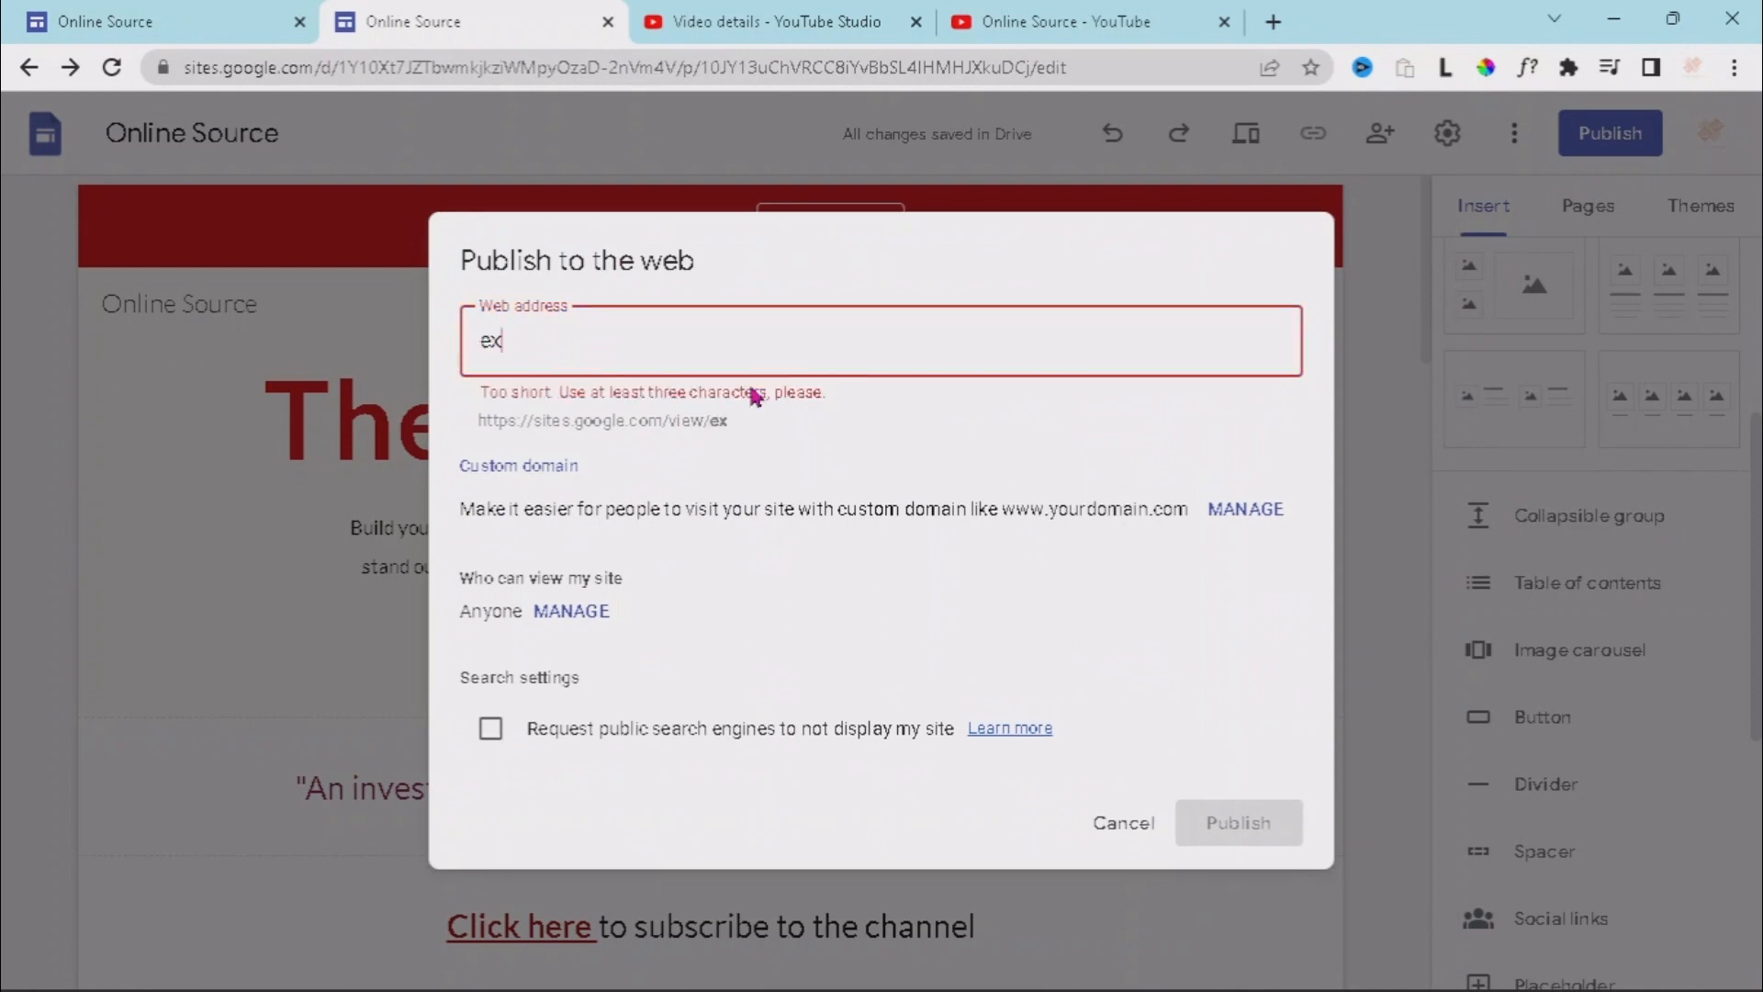
key("BackSpace")
key("BackSpace")
key("BackSpace")
type("online")
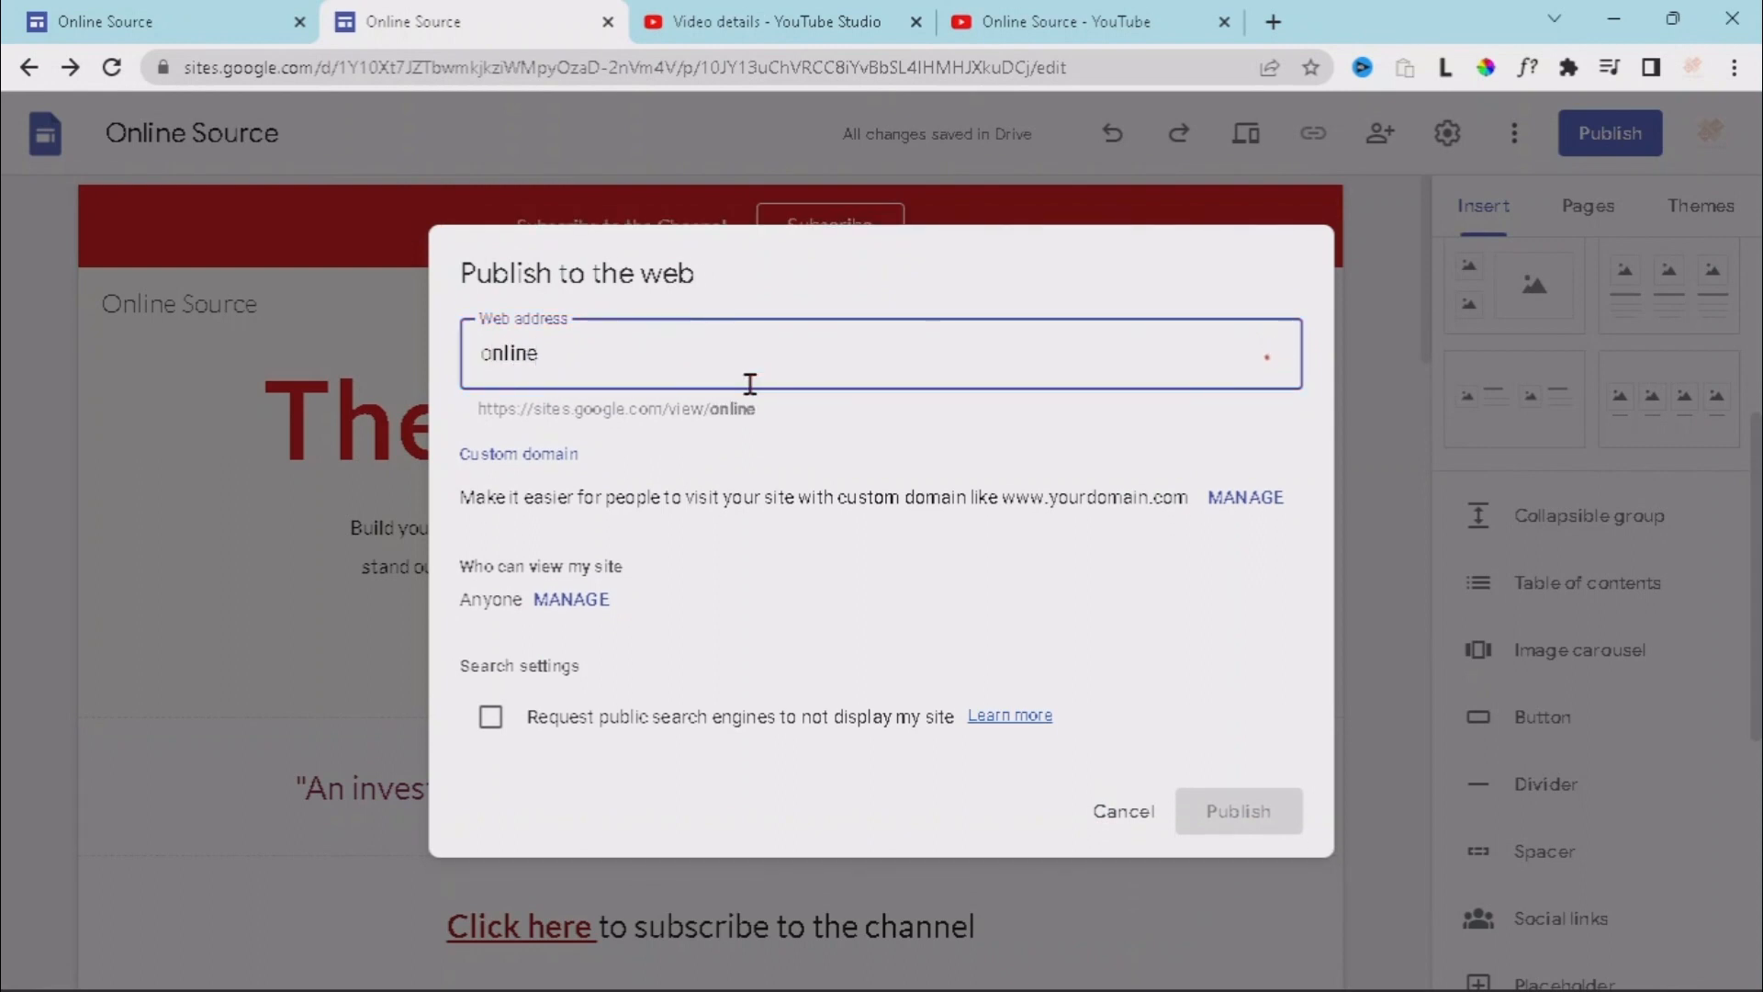
type("sourceexample")
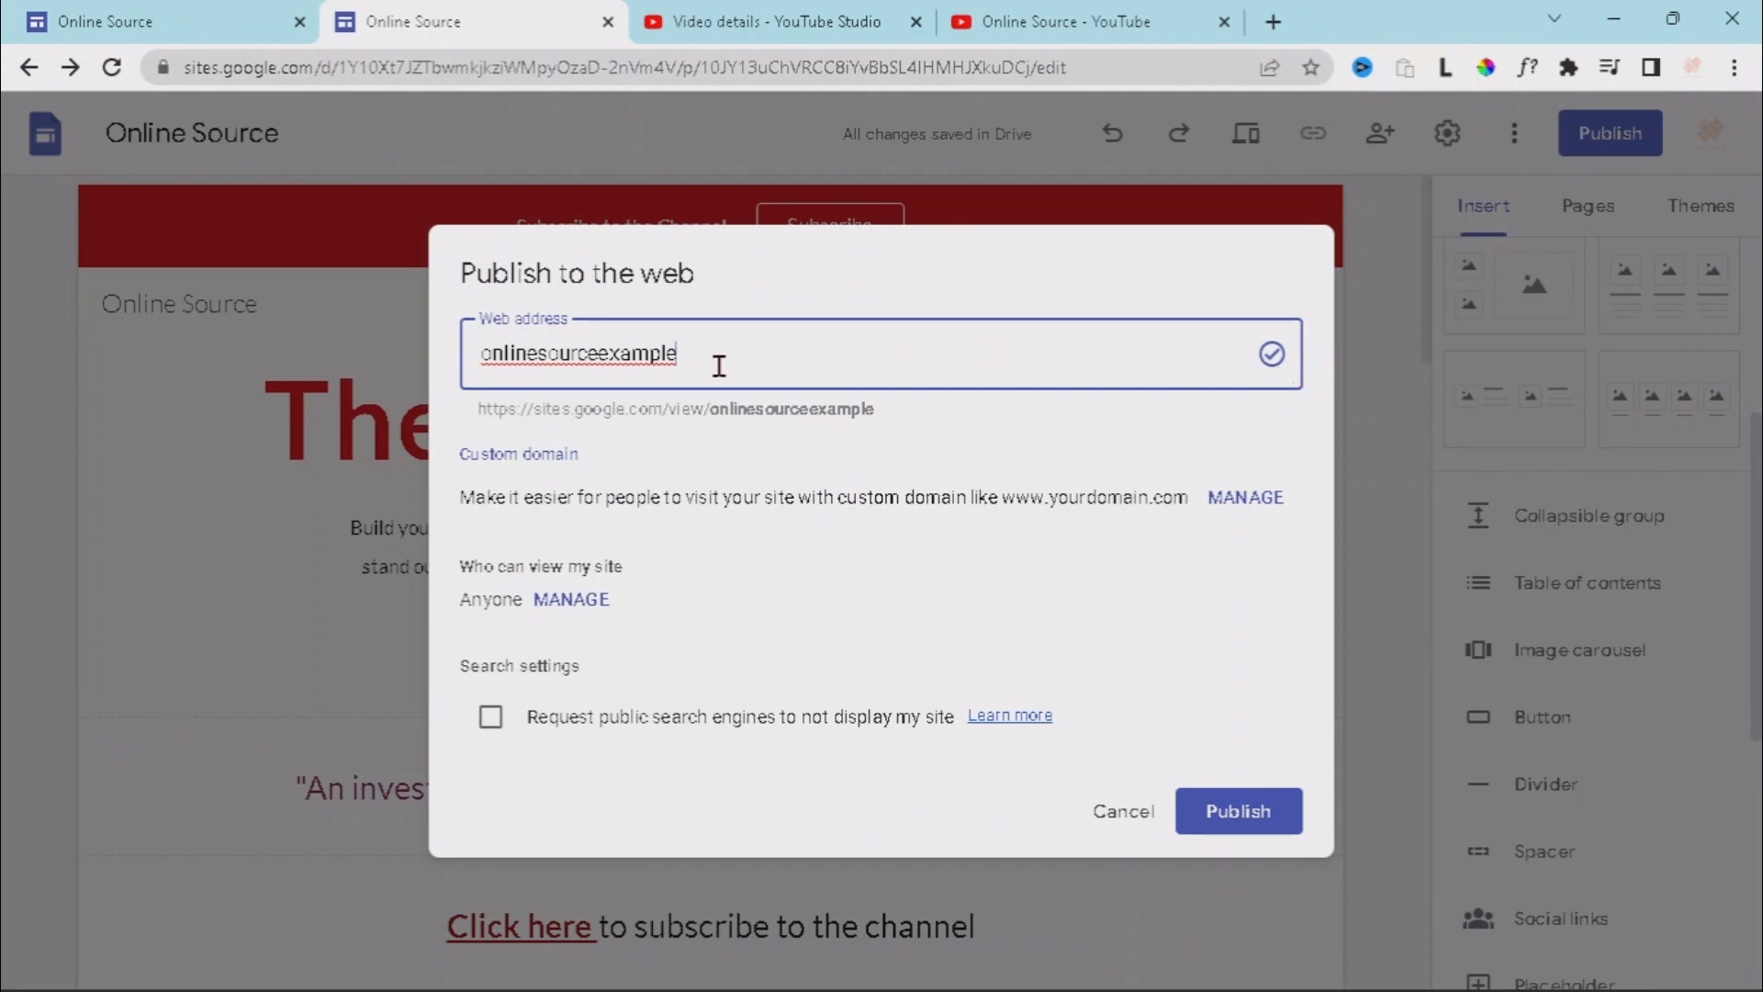
Try the shorter web address "onlinesource" and restore it to "onlinesourceexample"
left_click_drag(719, 366, 598, 361)
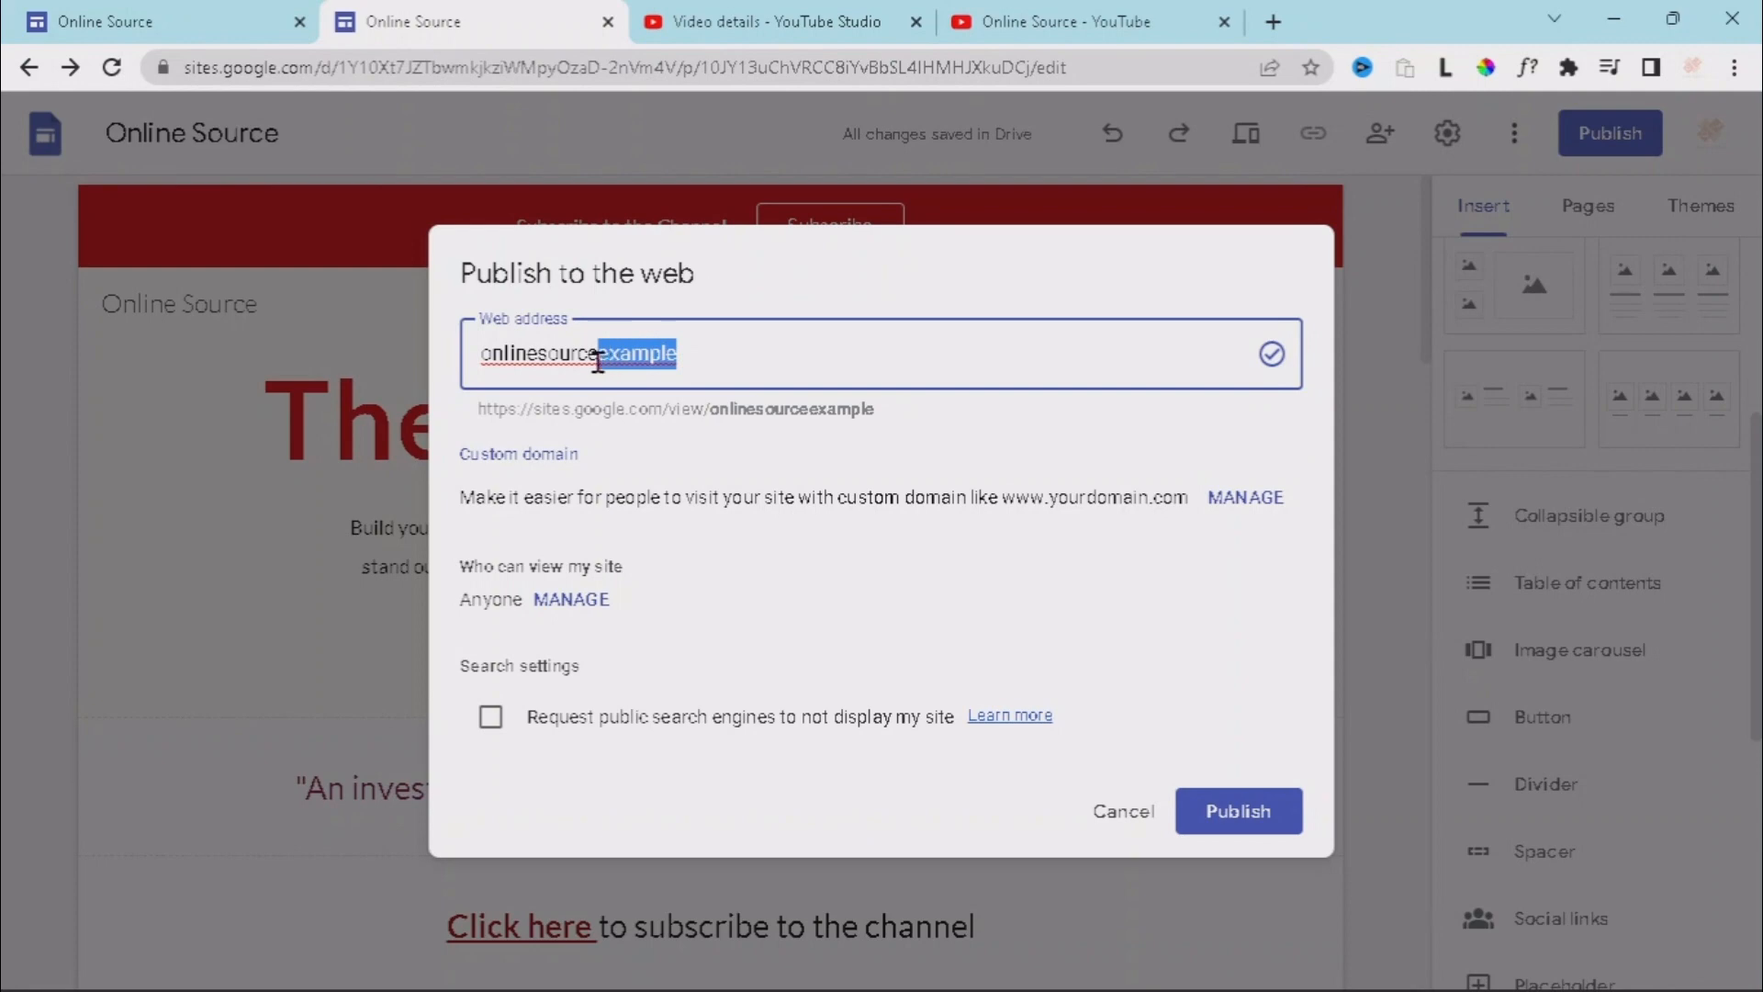
key("BackSpace")
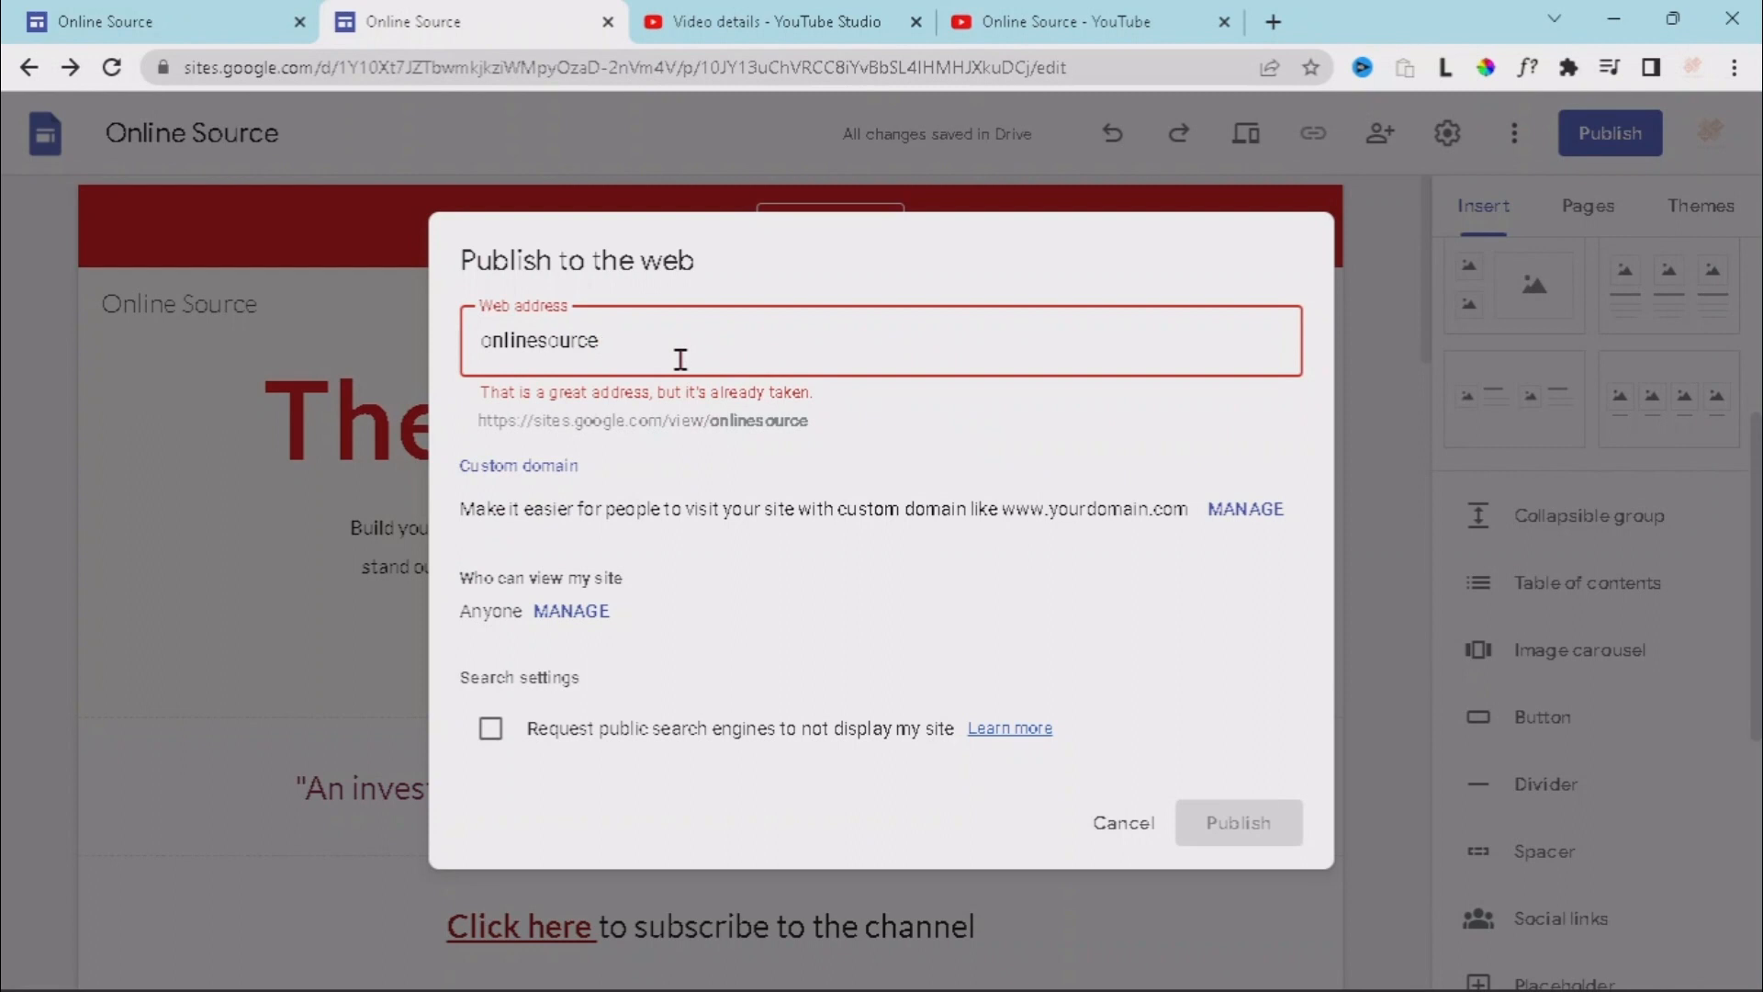
type("example")
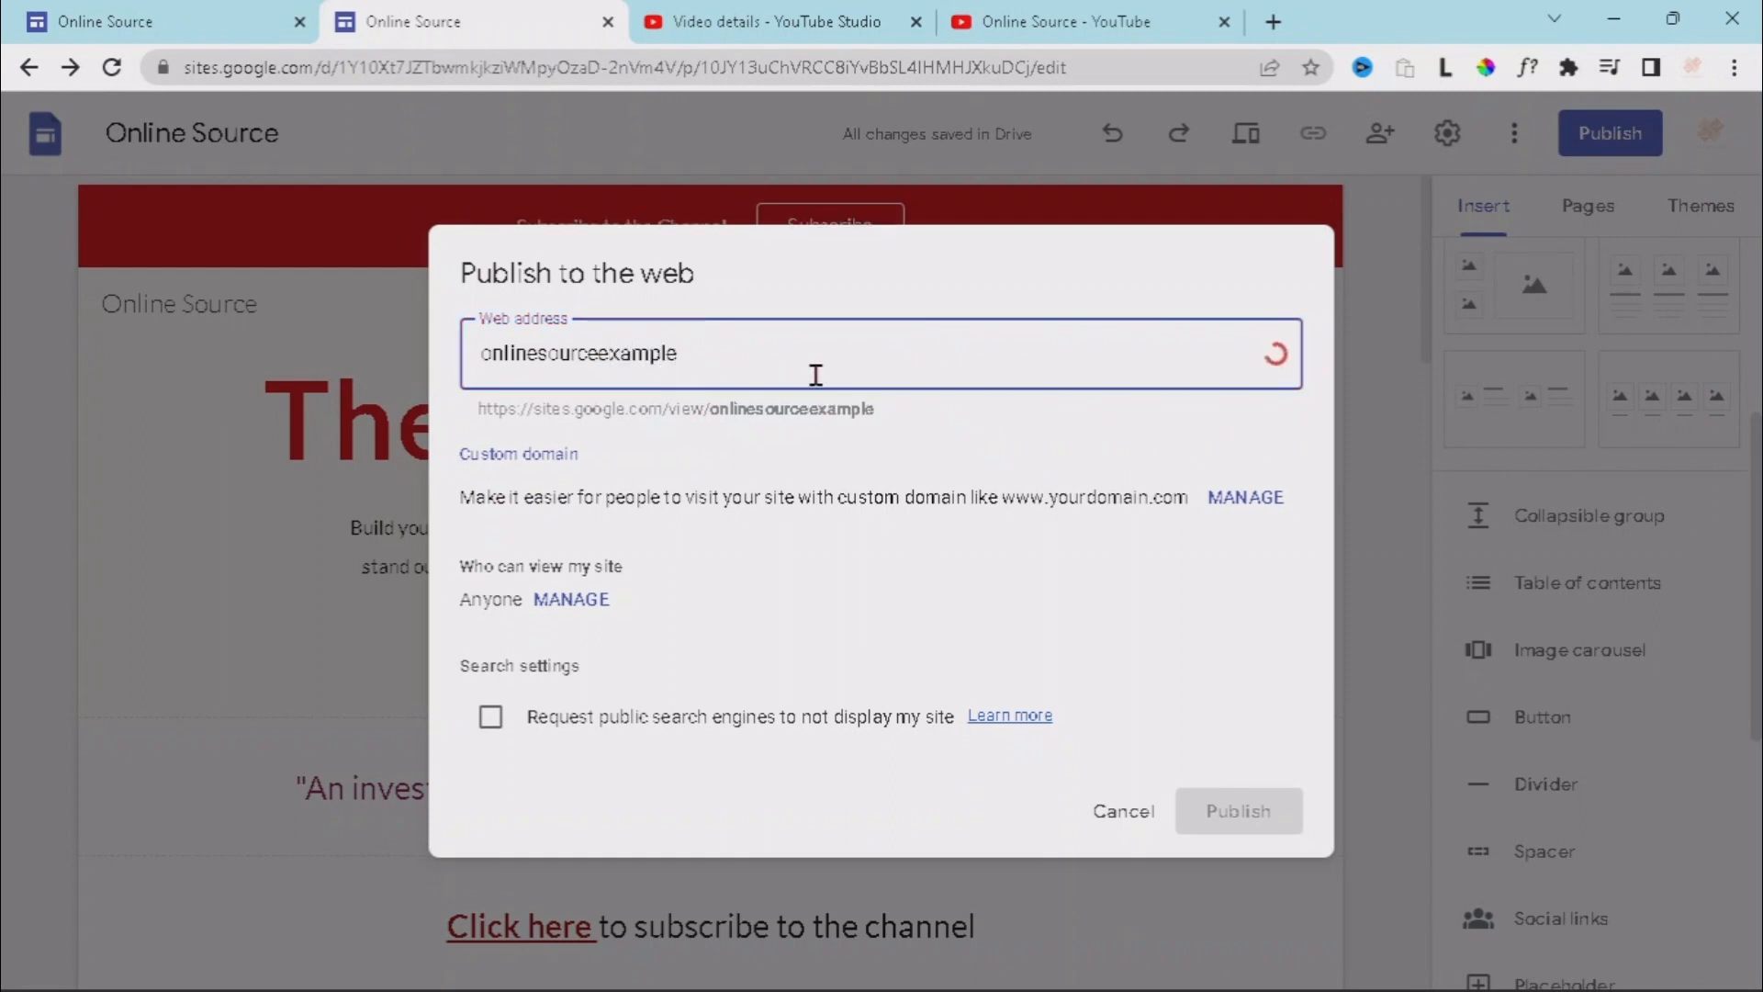
Publish the site under the address "onlinesourceexample" and copy its published site link
left_click(1024, 441)
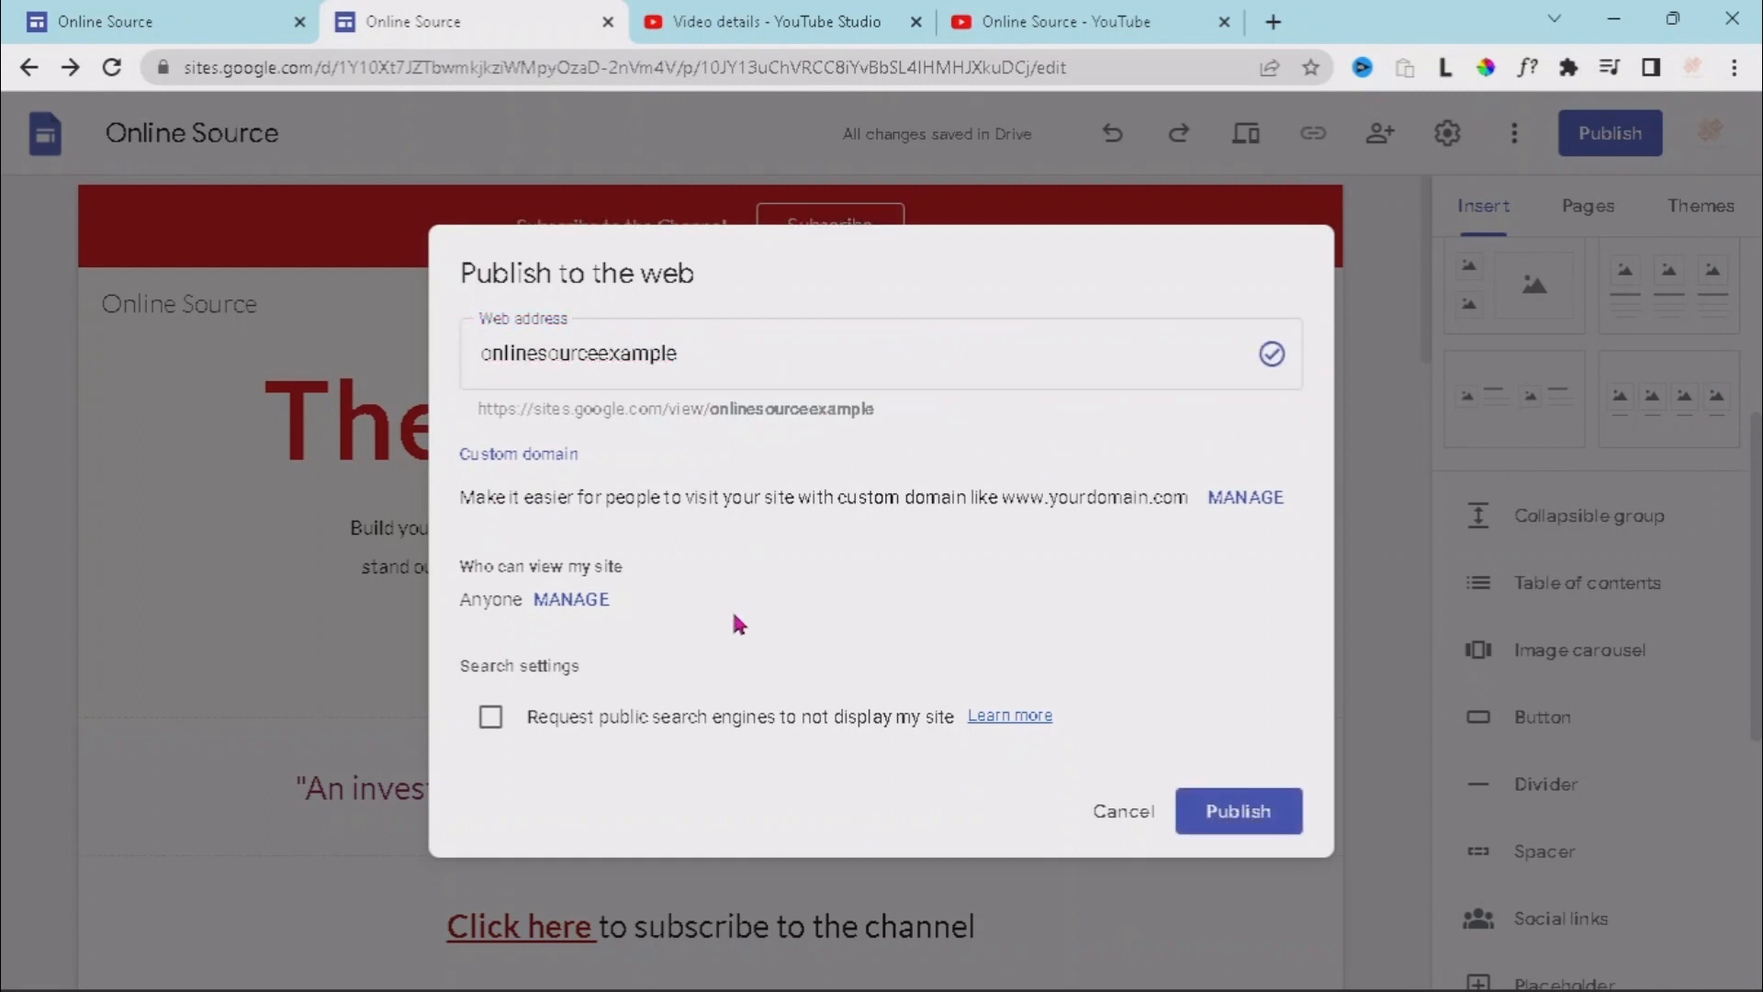
left_click(1238, 812)
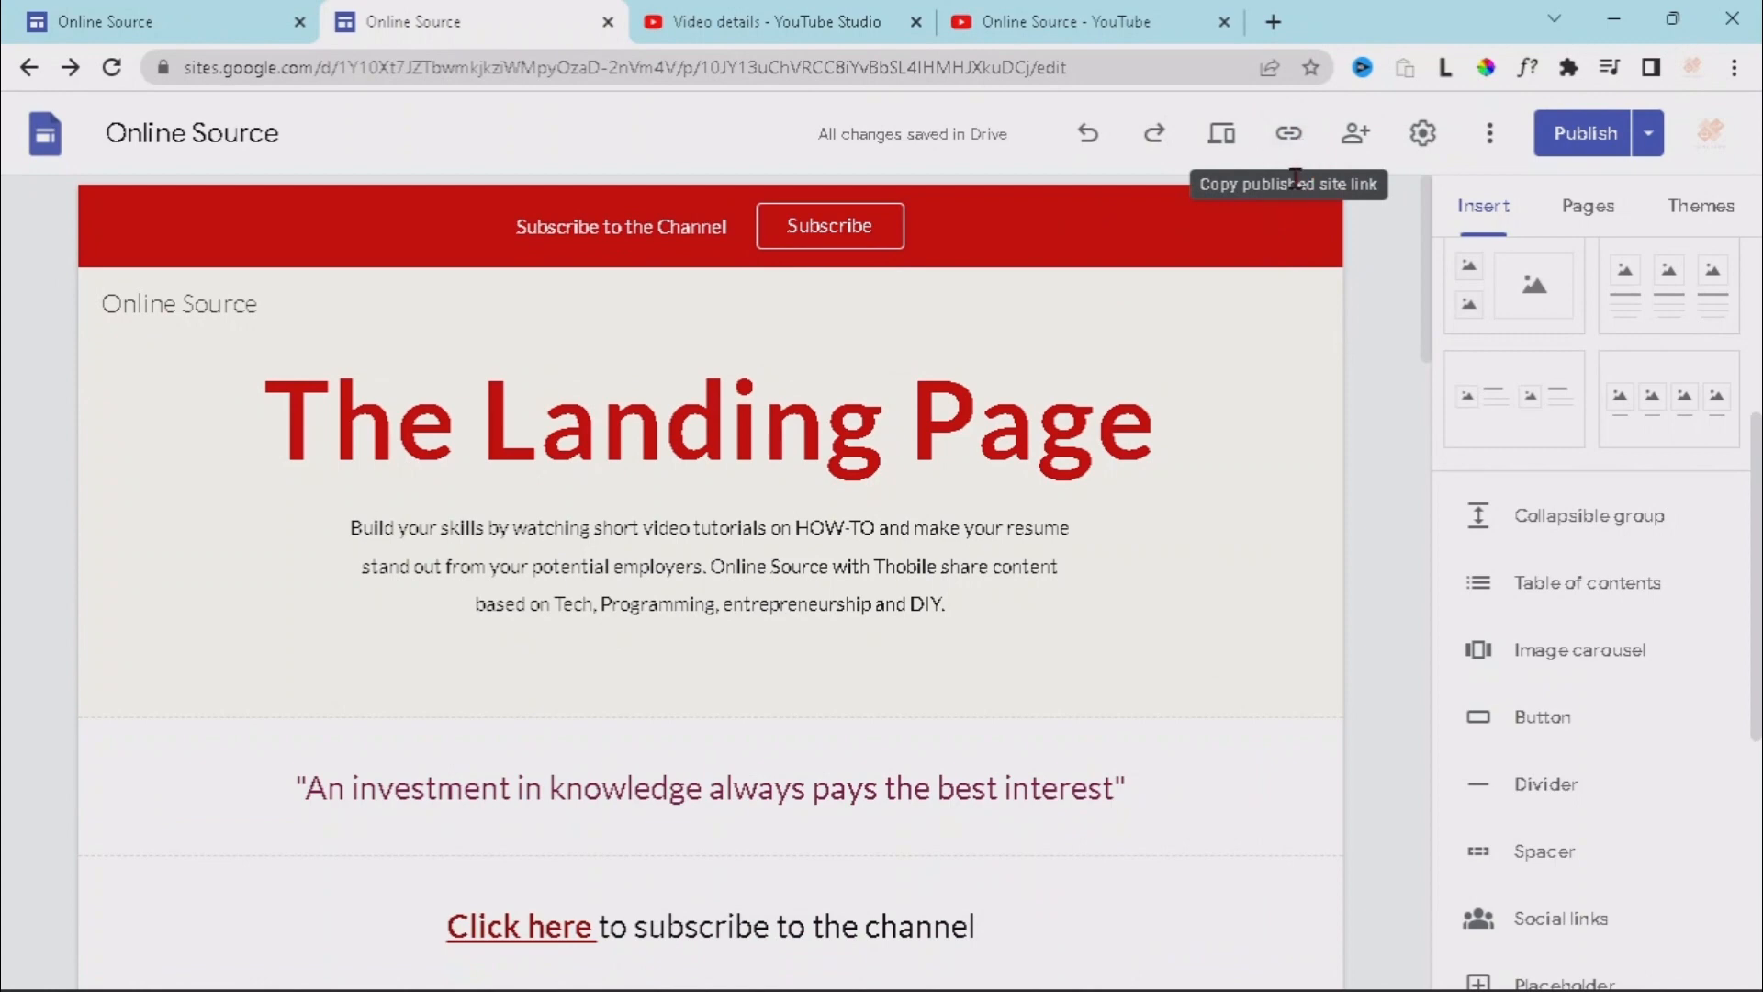
left_click(1294, 144)
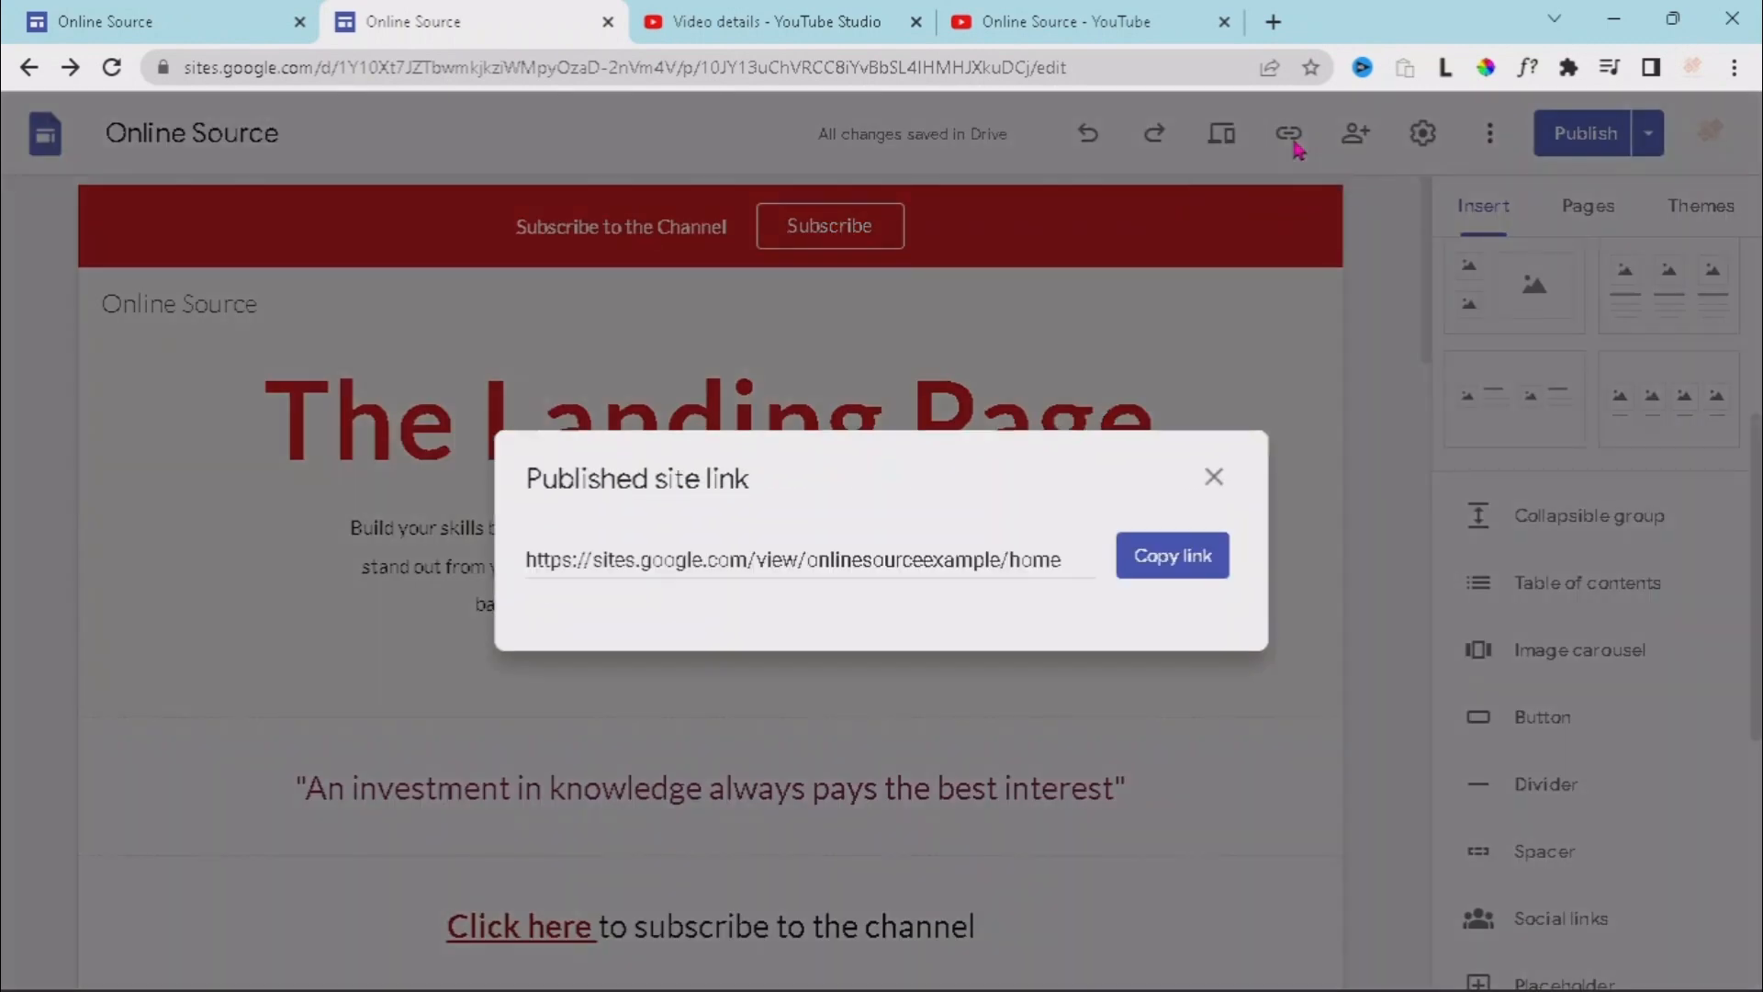
left_click(1173, 558)
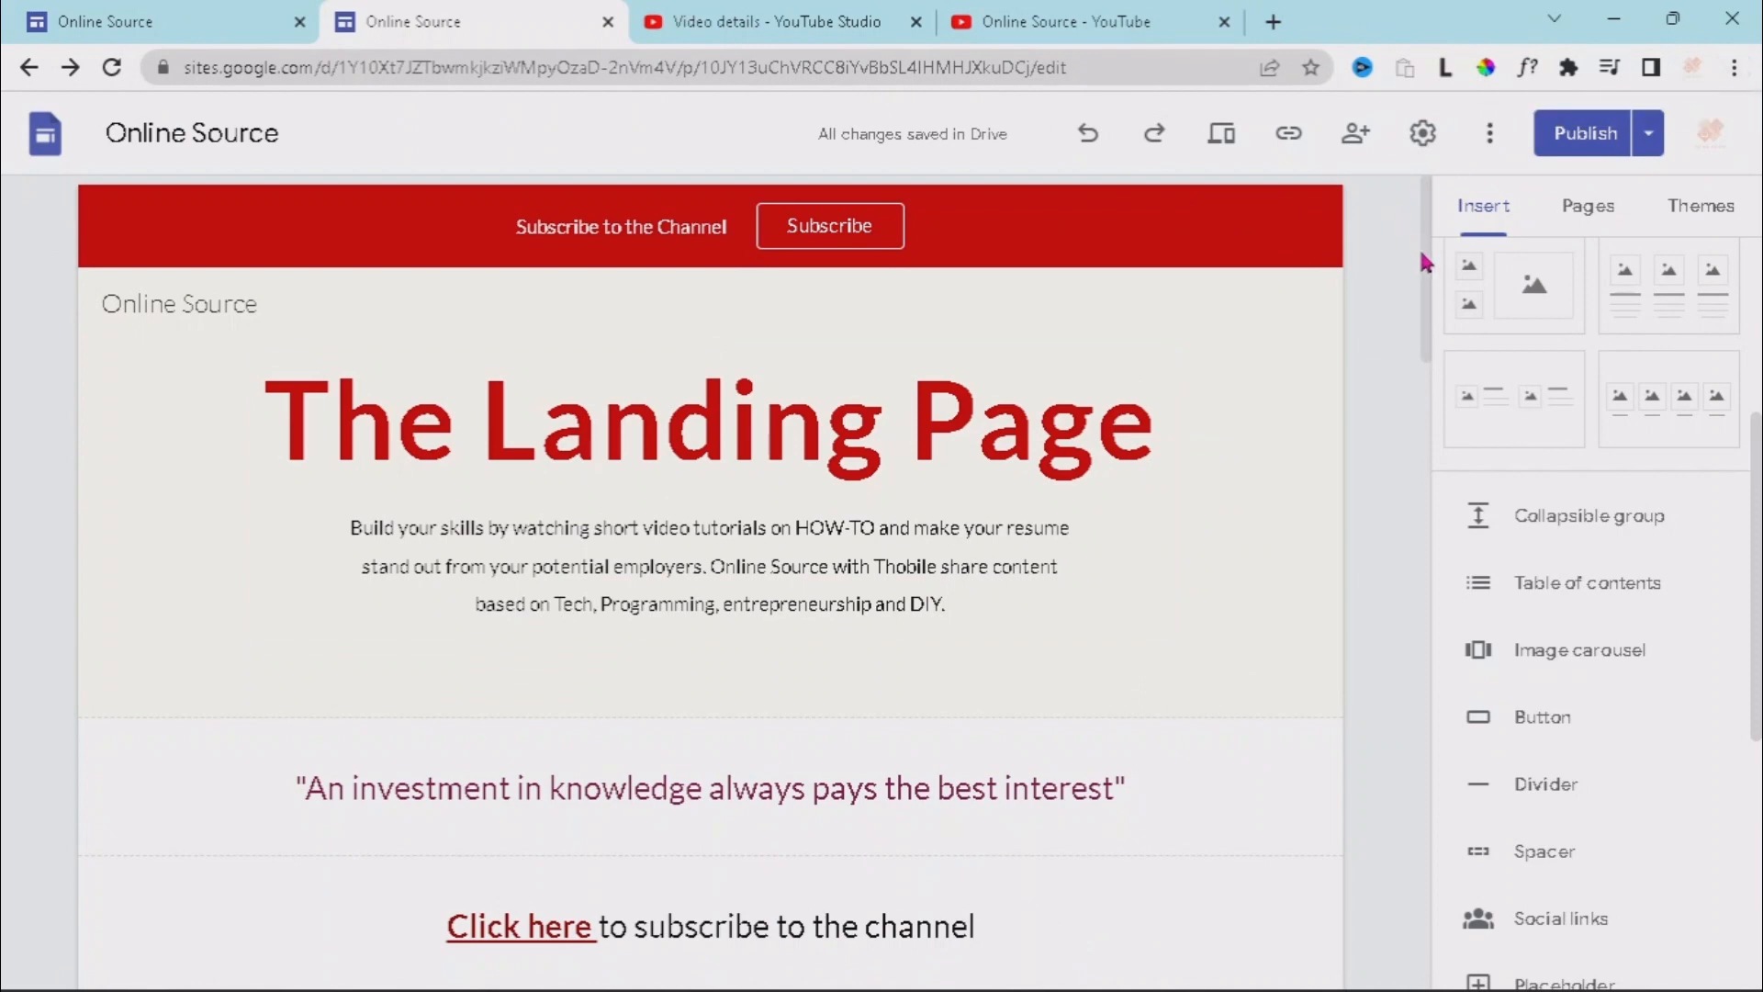
Open a new Incognito window and load the copied link sites.google.com/view/onlinesourceexample/home in it
scroll(1426, 267, "down", 8)
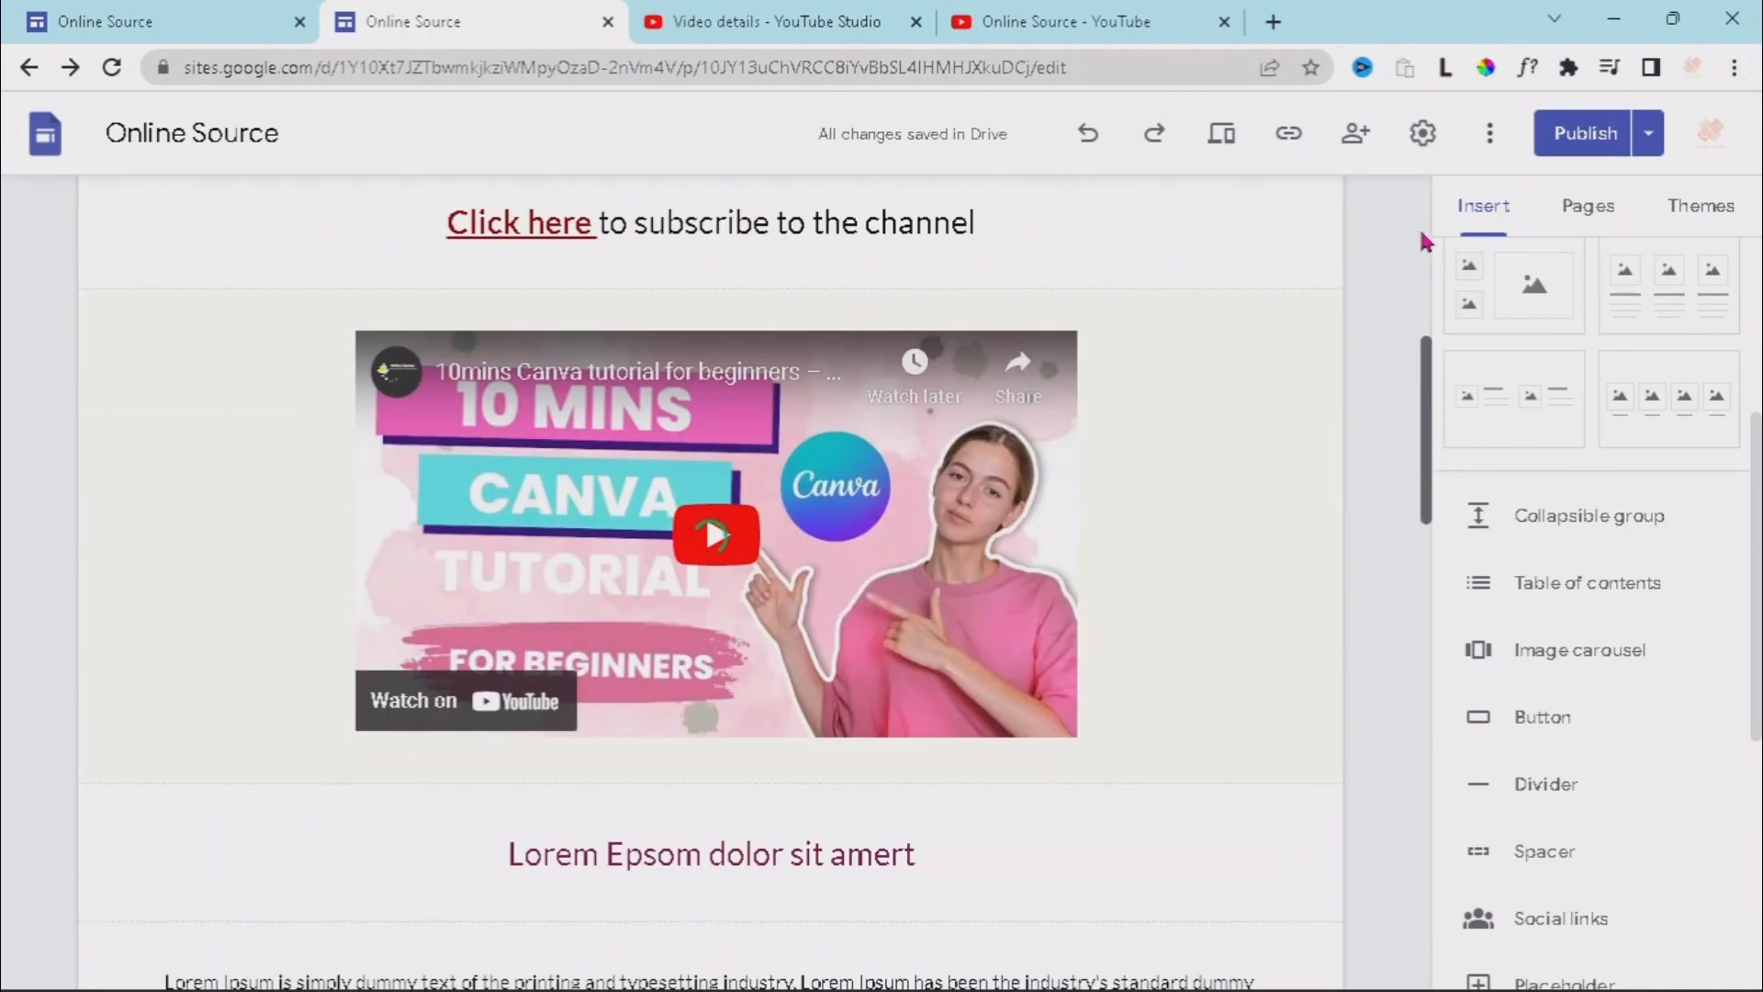
left_click(1733, 67)
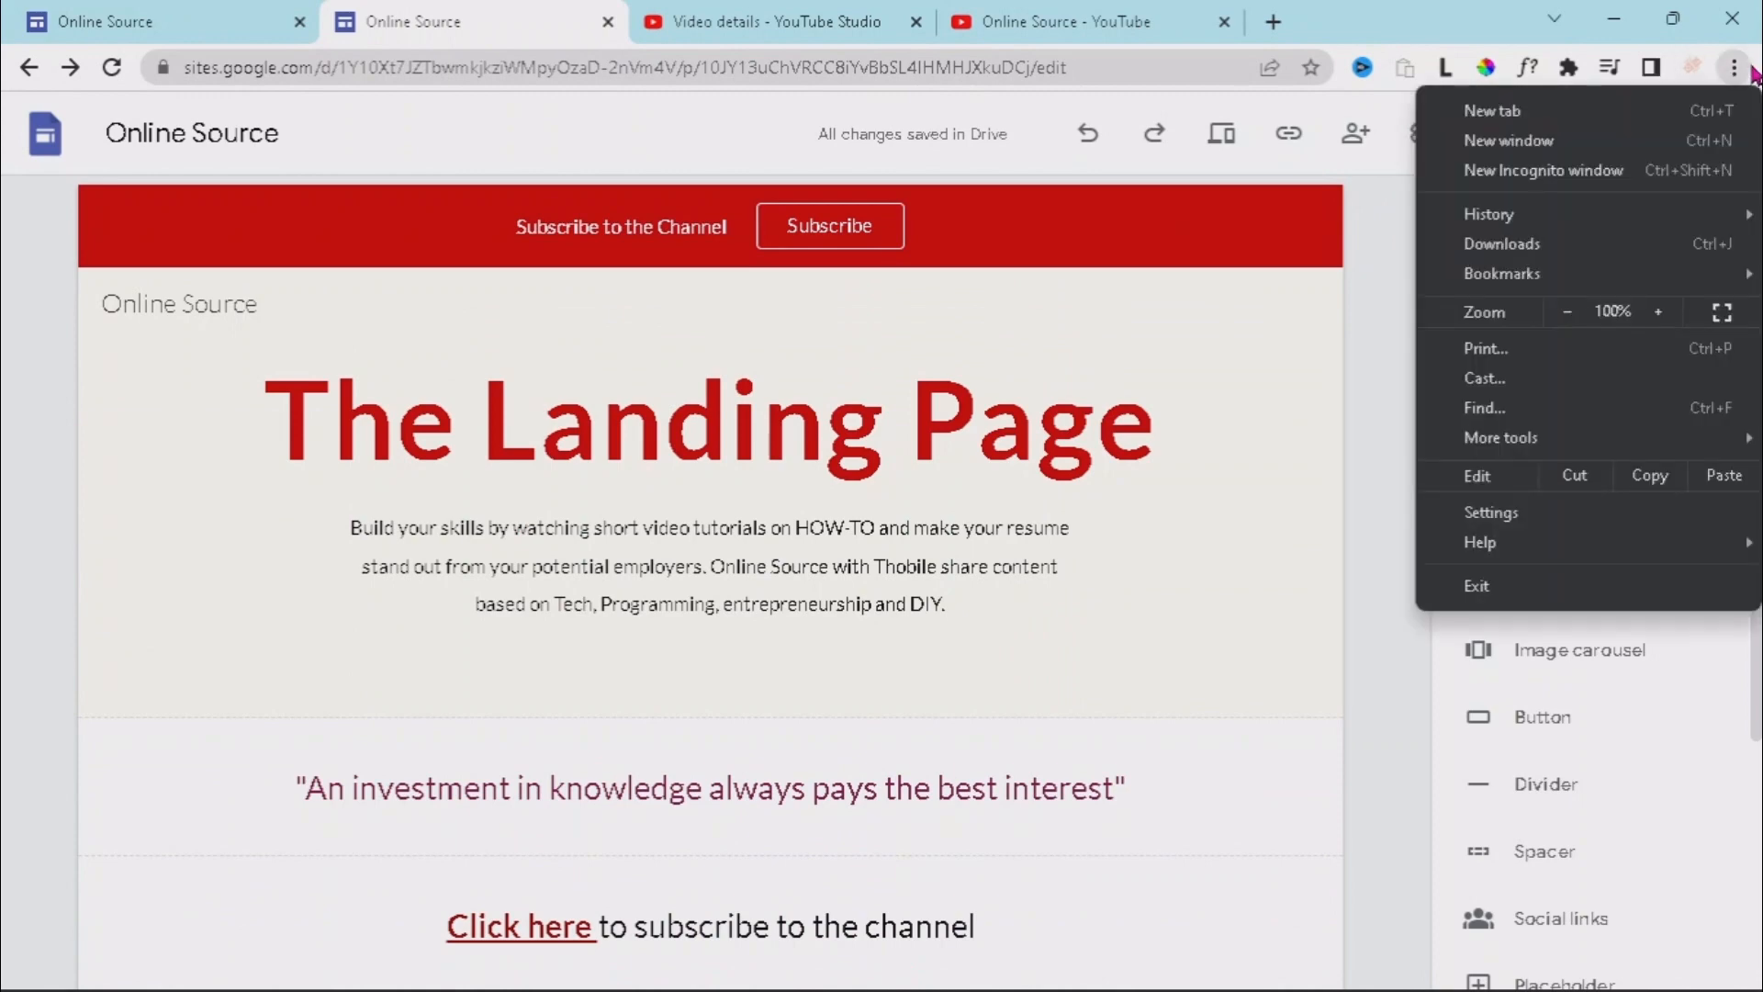
left_click(1497, 184)
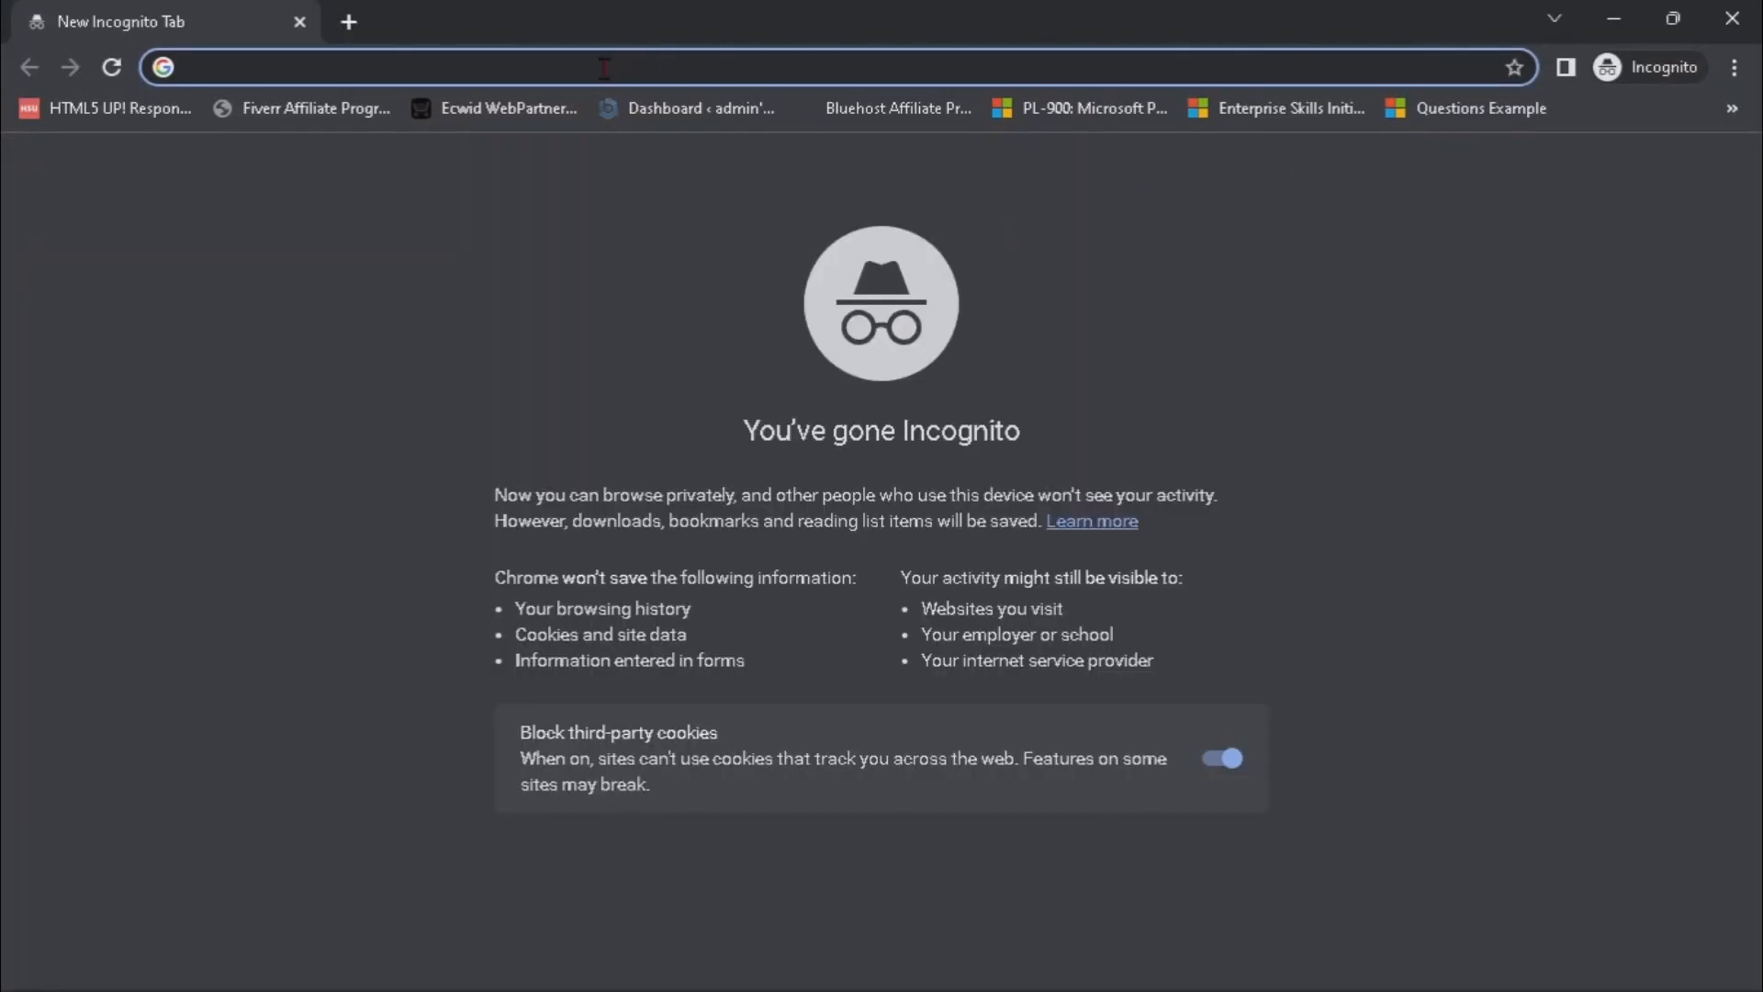
key("ctrl+v")
key("Return")
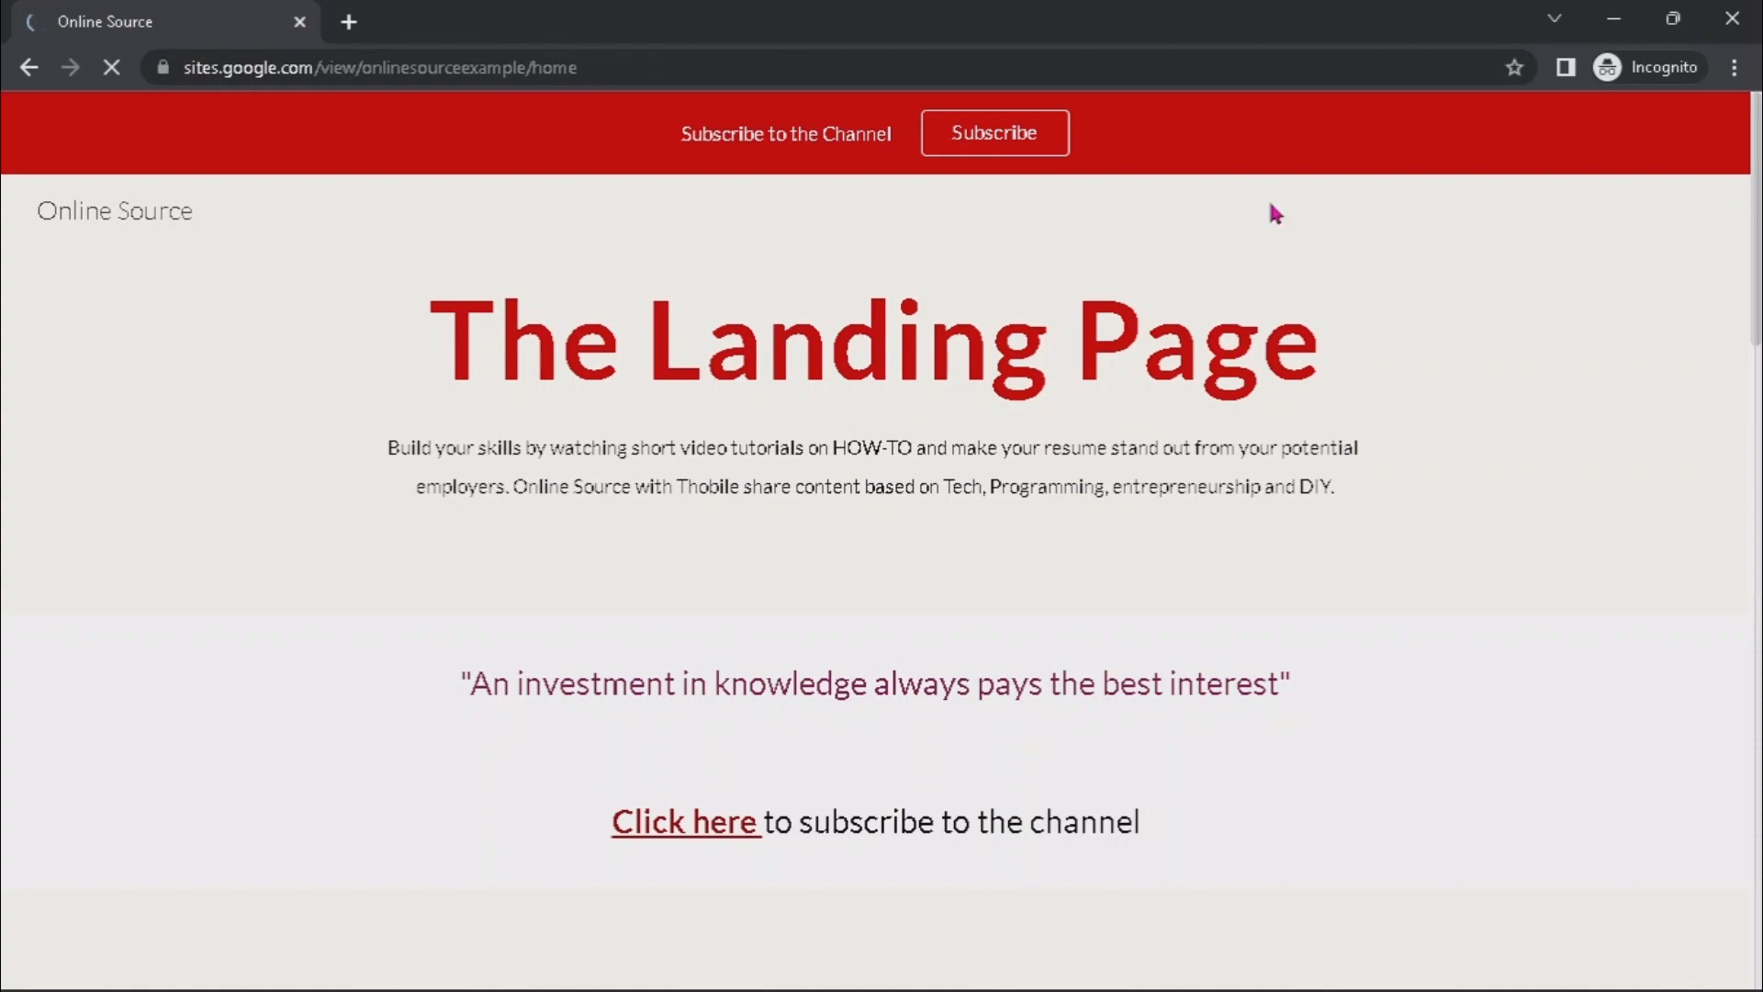
Review the published landing page from the banner and video through the text sections to the collapsible headings
mouse_move(1759, 190)
left_mouse_down()
mouse_move(1760, 831)
mouse_move(1760, 163)
left_mouse_up()
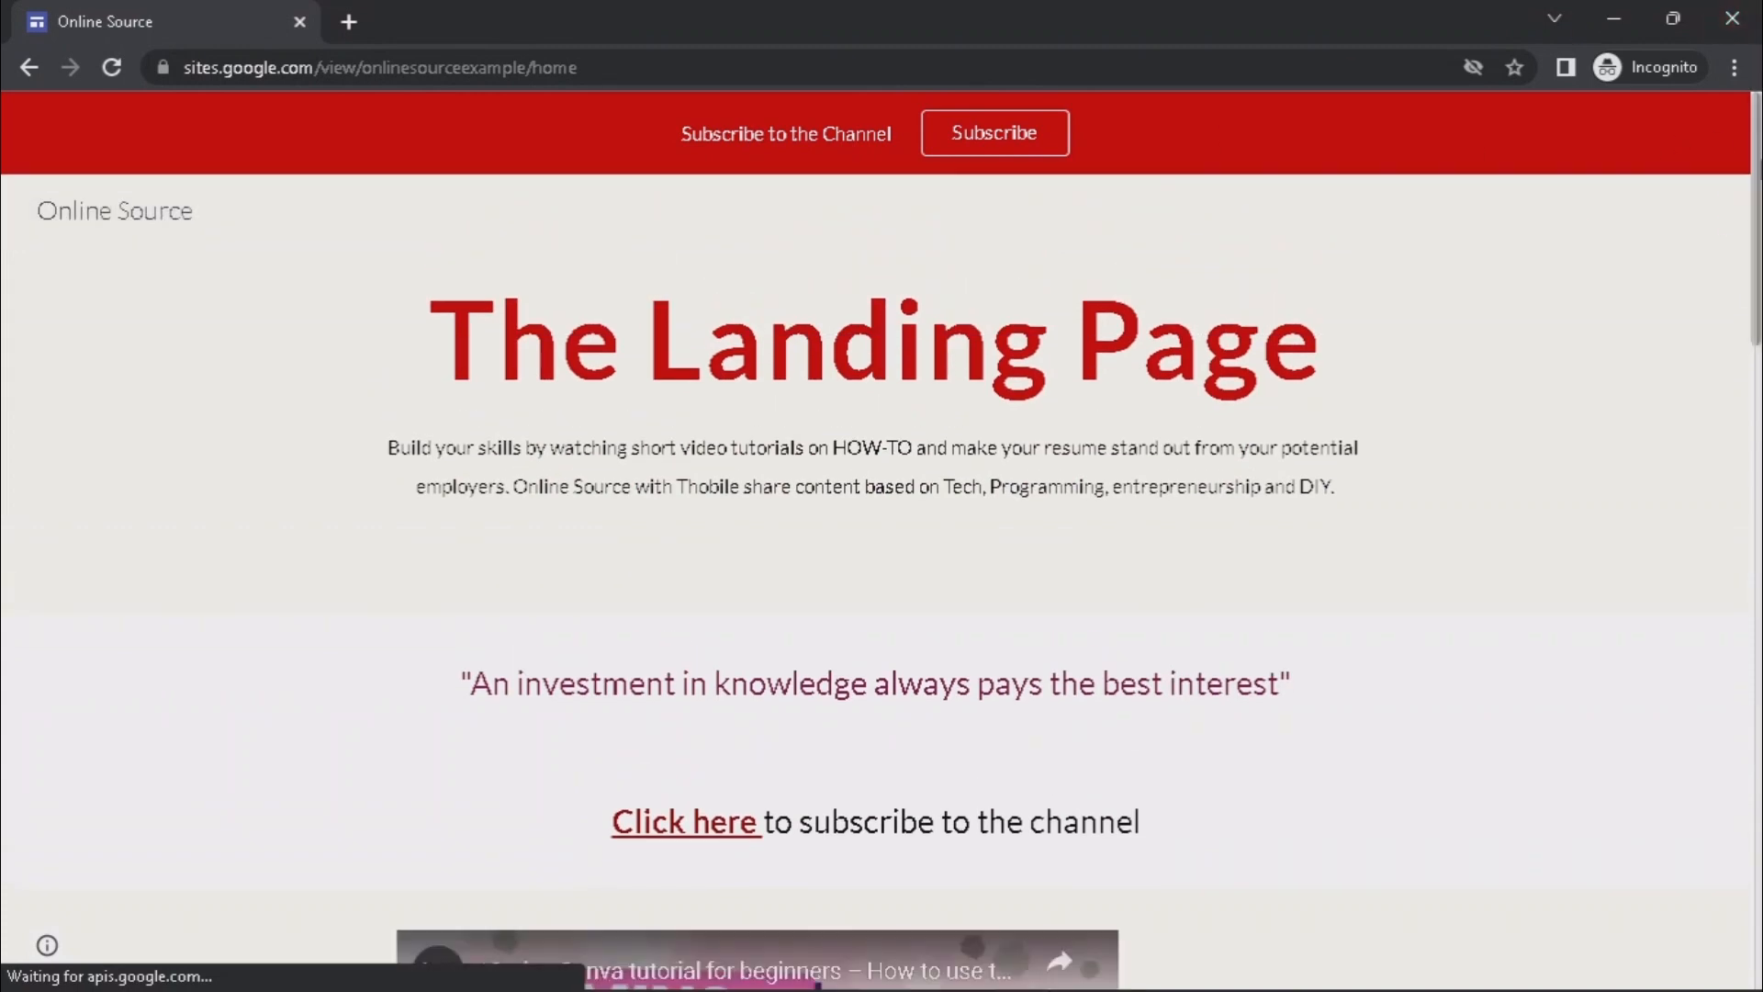
scroll(881, 551, "down", 1)
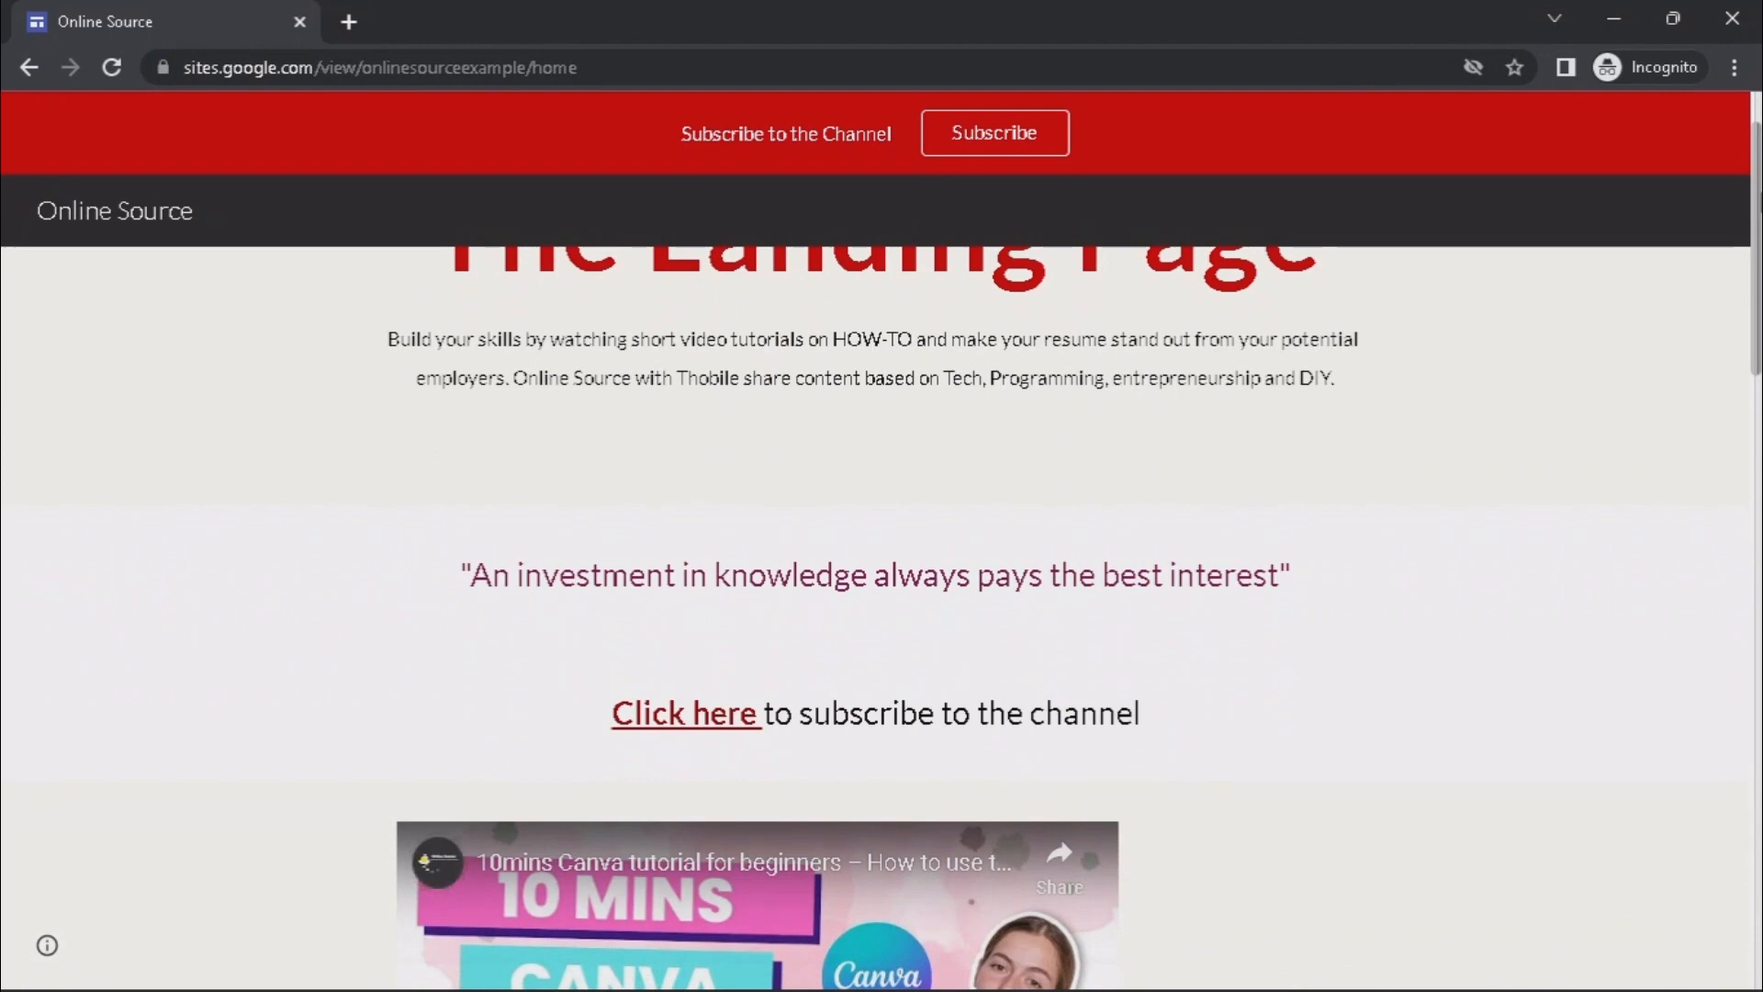
scroll(882, 551, "down", 10)
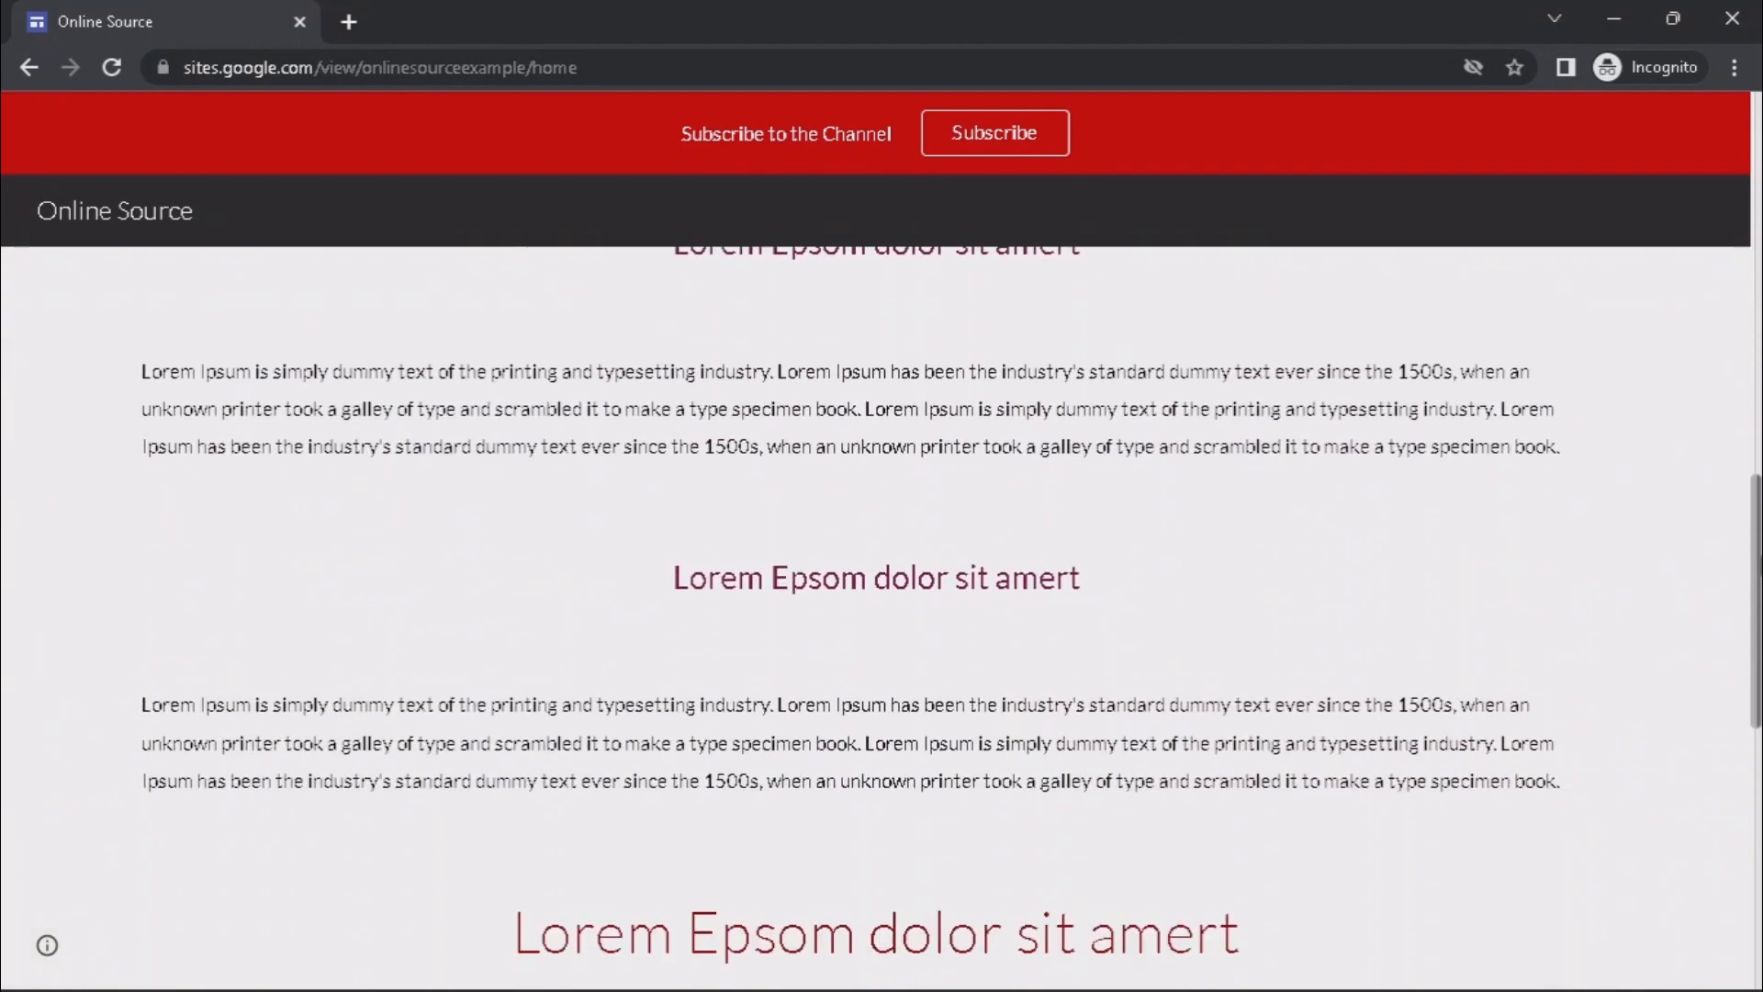
scroll(882, 551, "down", 5)
scroll(882, 551, "up", 5)
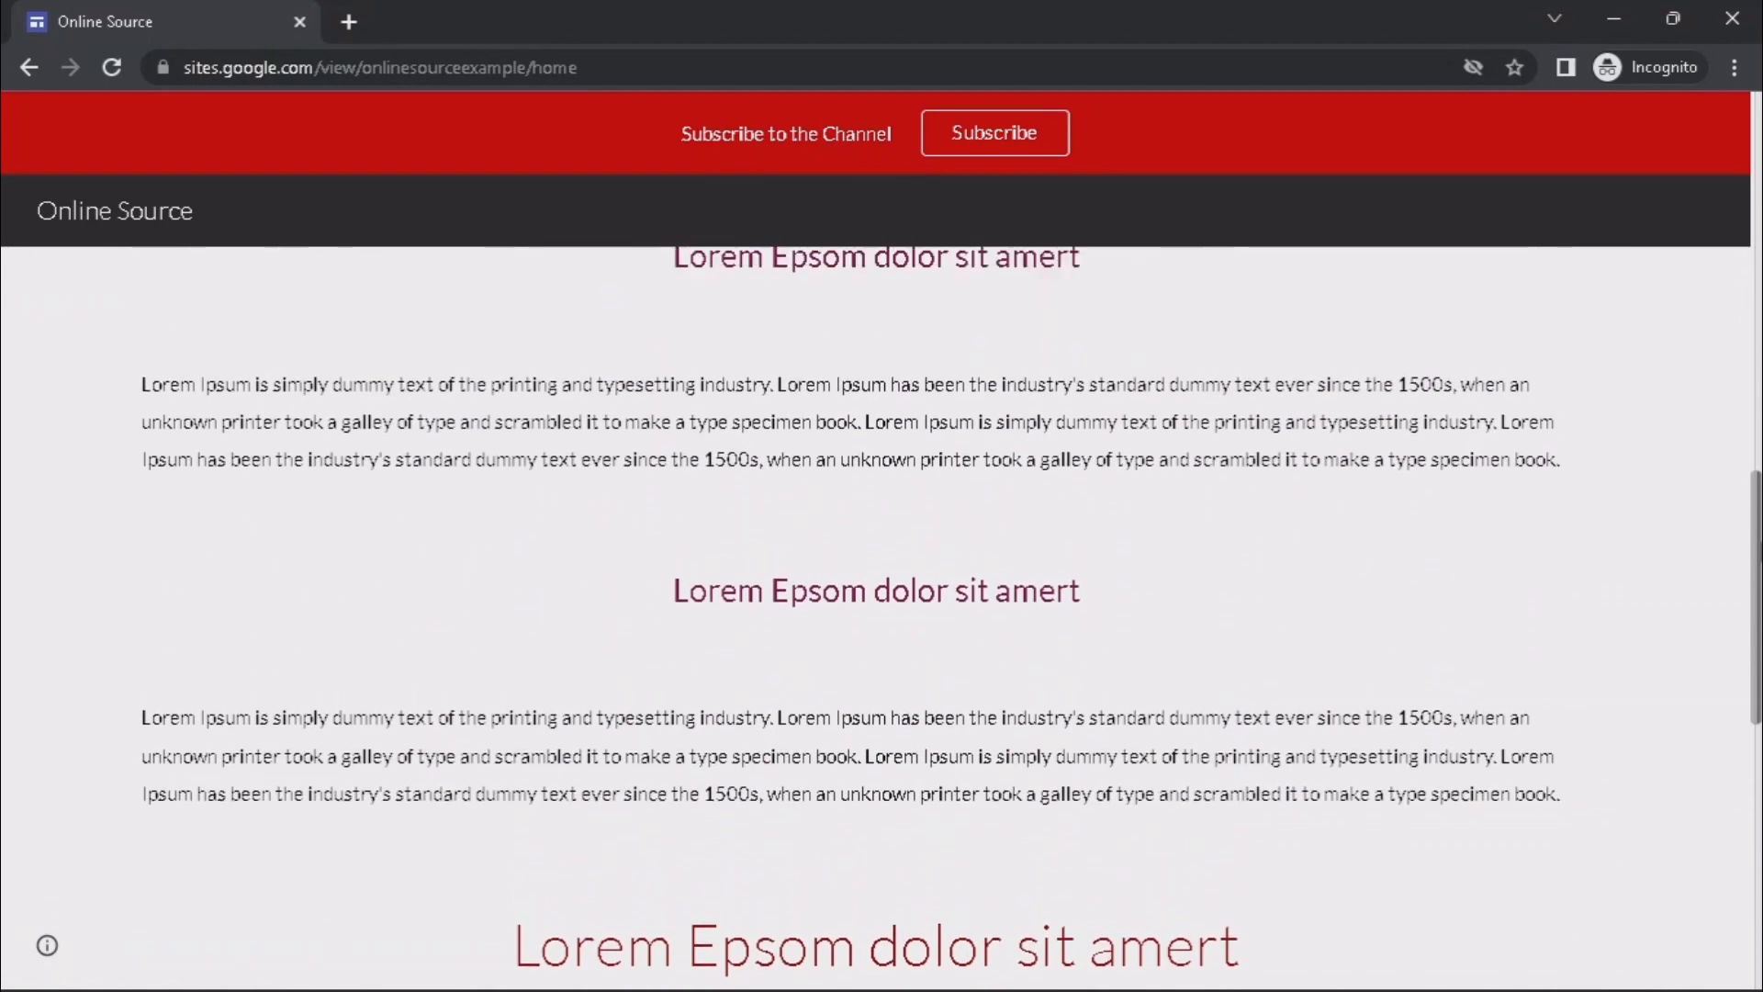
scroll(882, 551, "up", 10)
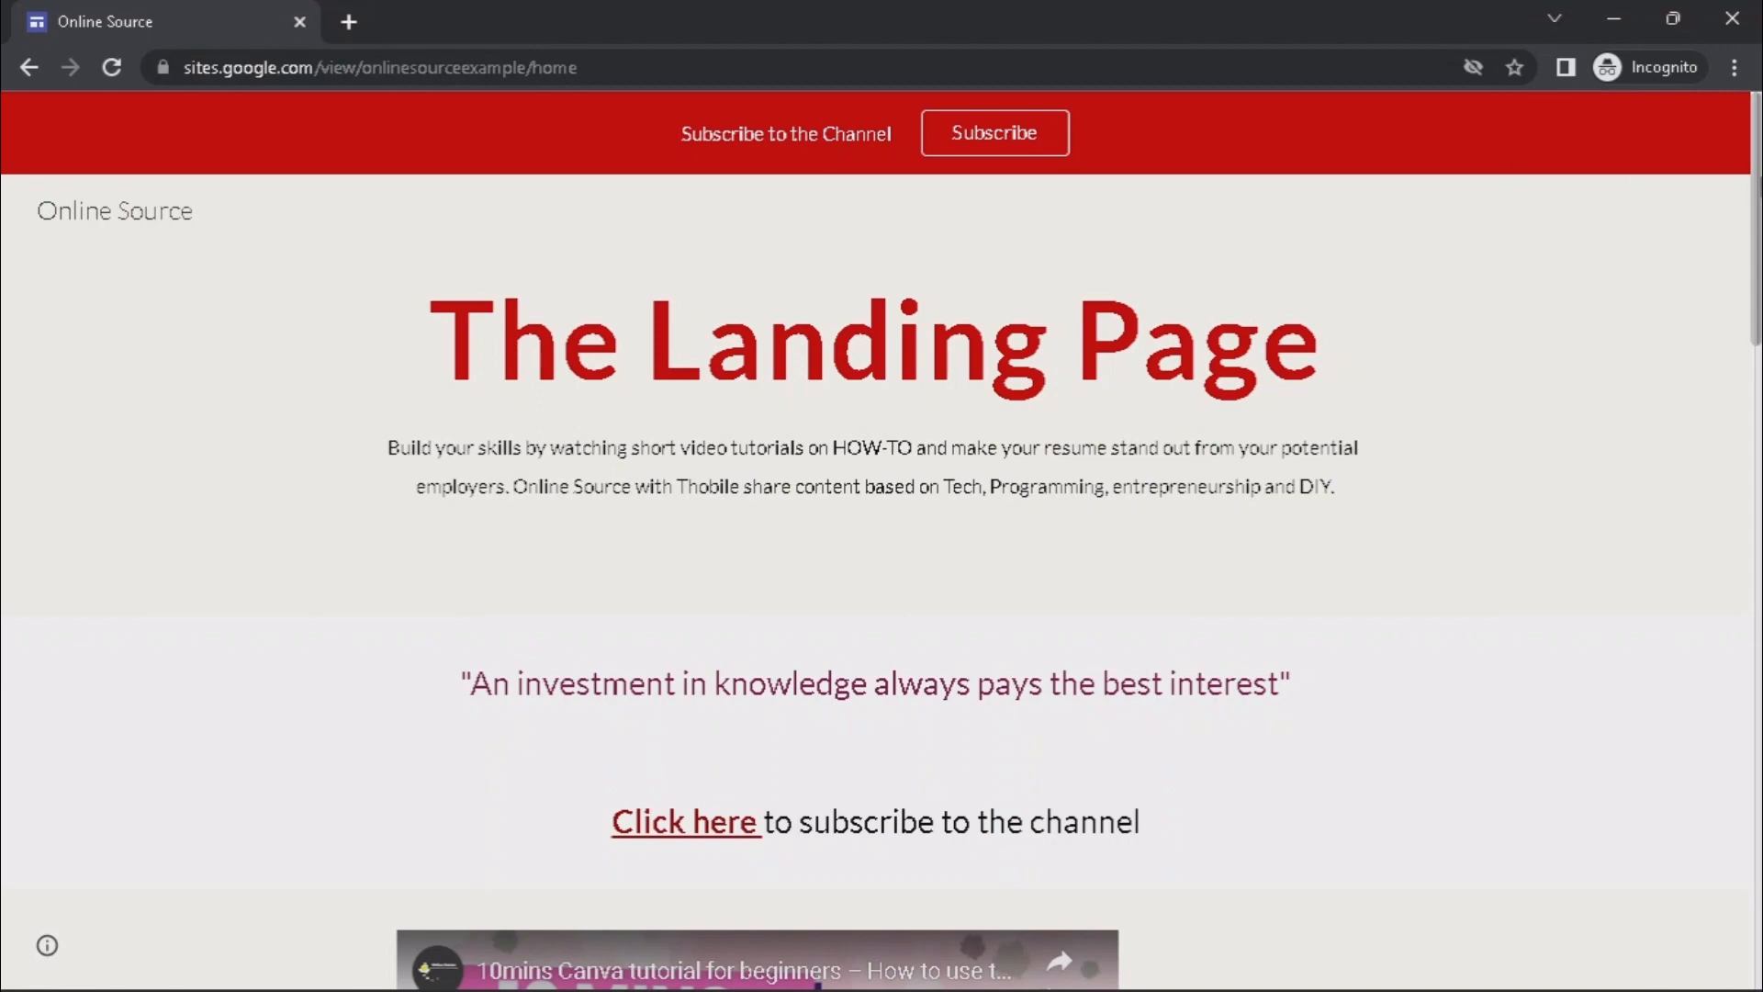
scroll(882, 551, "down", 10)
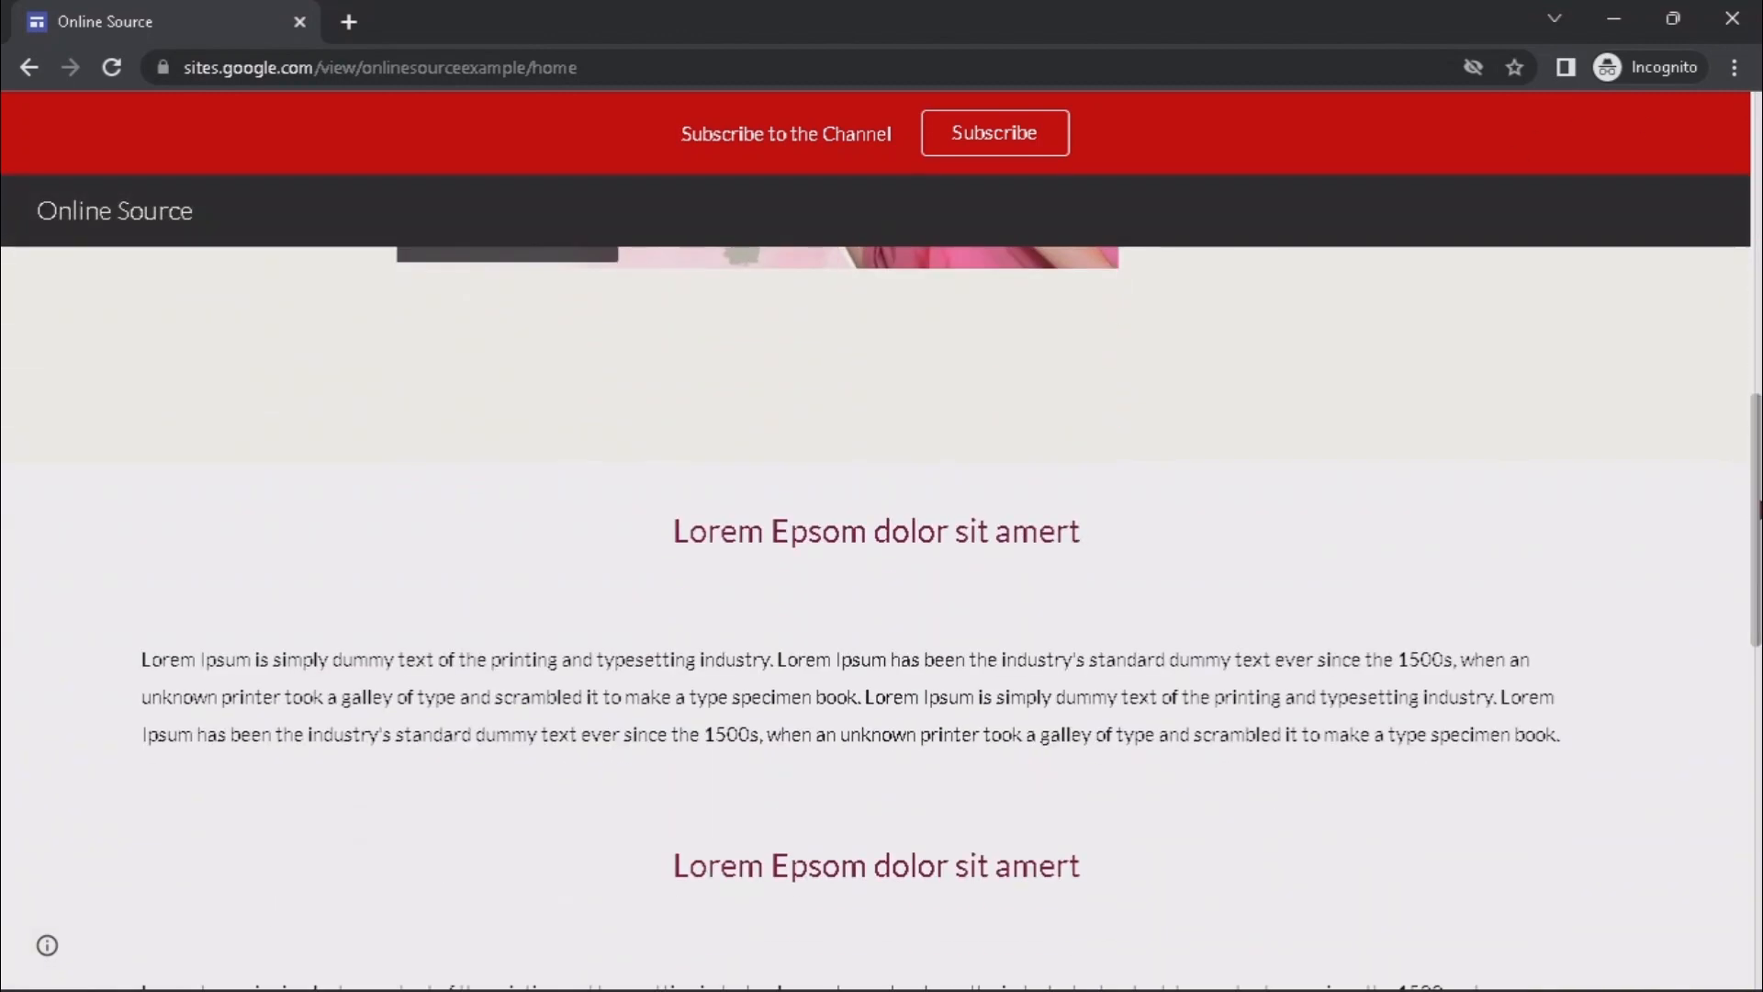
scroll(882, 615, "down", 3)
scroll(882, 597, "down", 4)
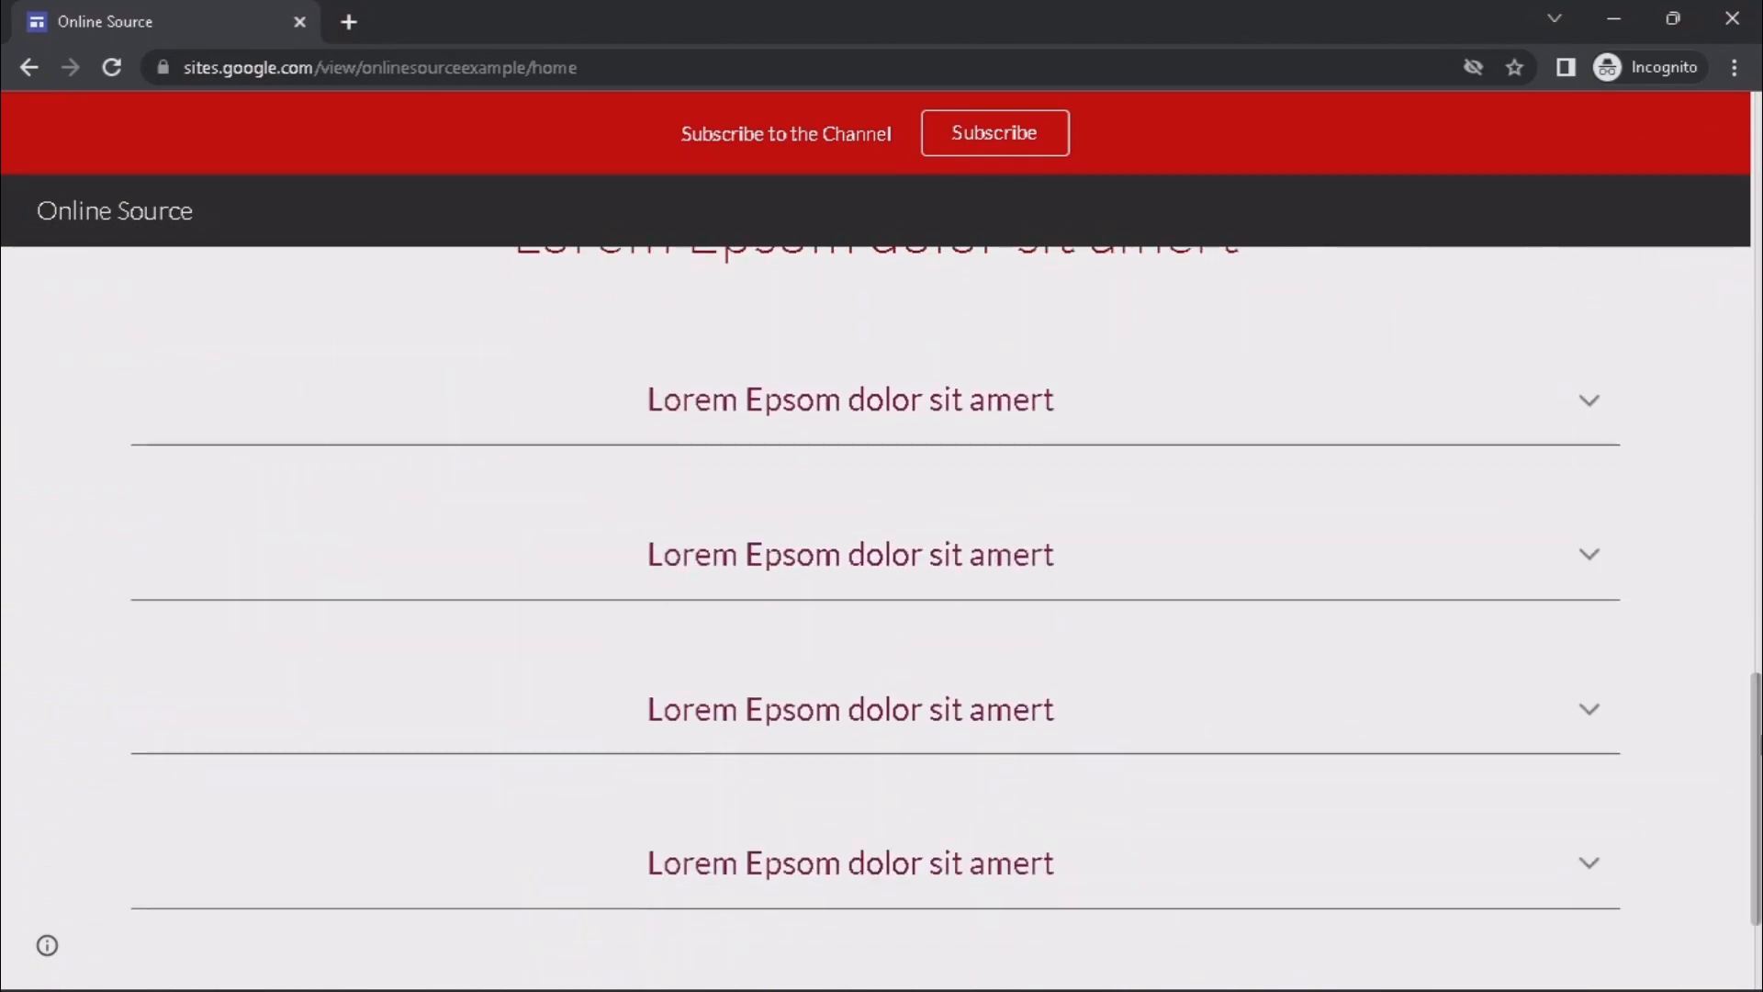